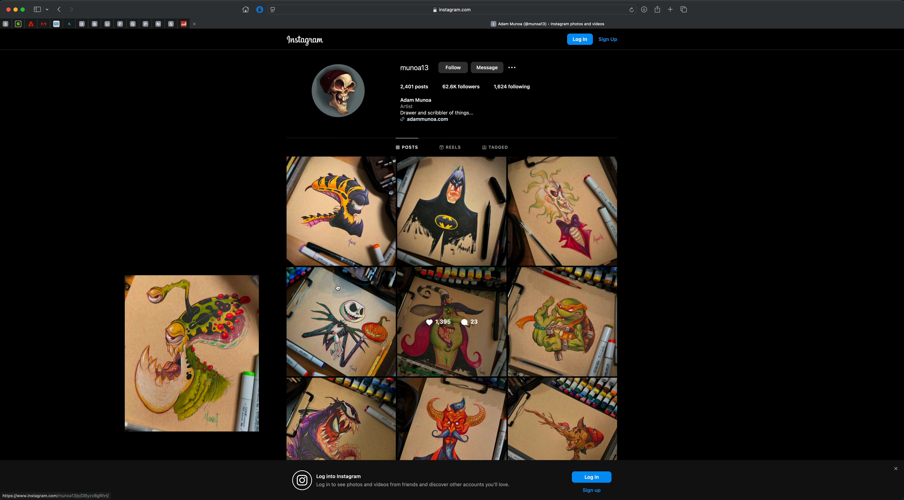
Place the floating creature reference beside the canvas and load the DynaMesh_Sphere_128 project without saving the current one.
left_click_drag(251, 304, 268, 259)
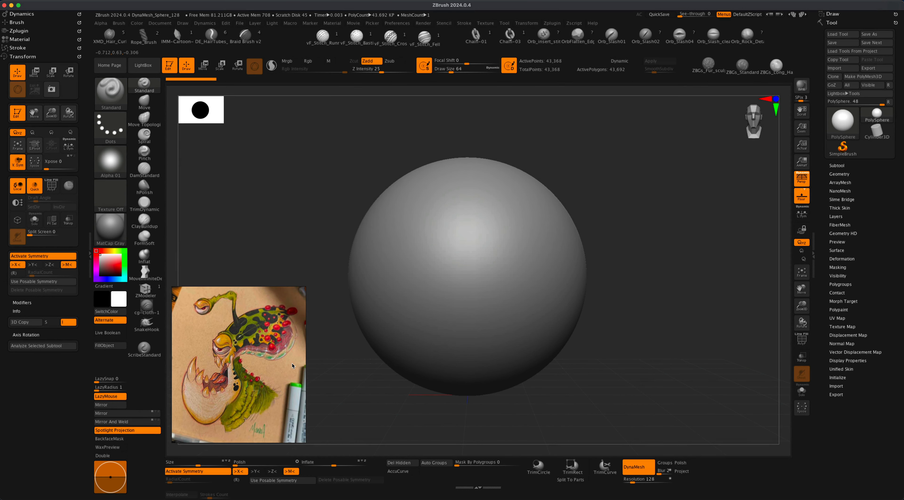
left_click_drag(292, 366, 289, 376)
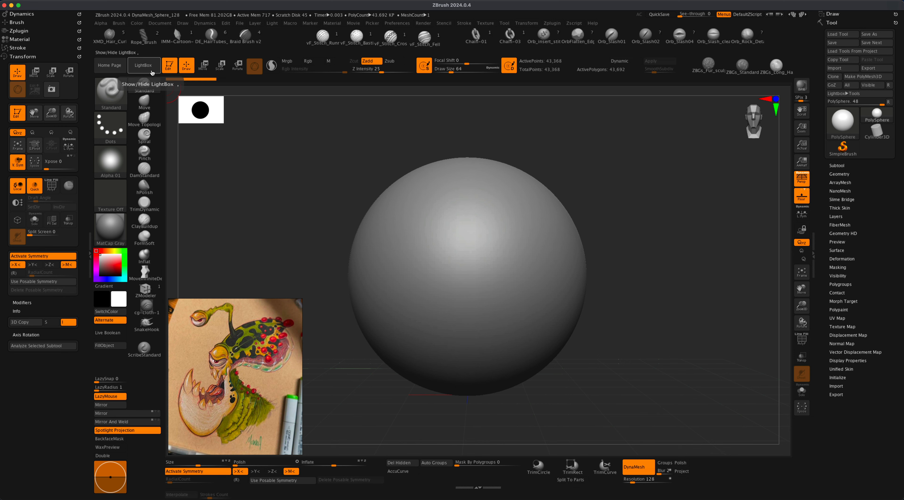
left_click(143, 65)
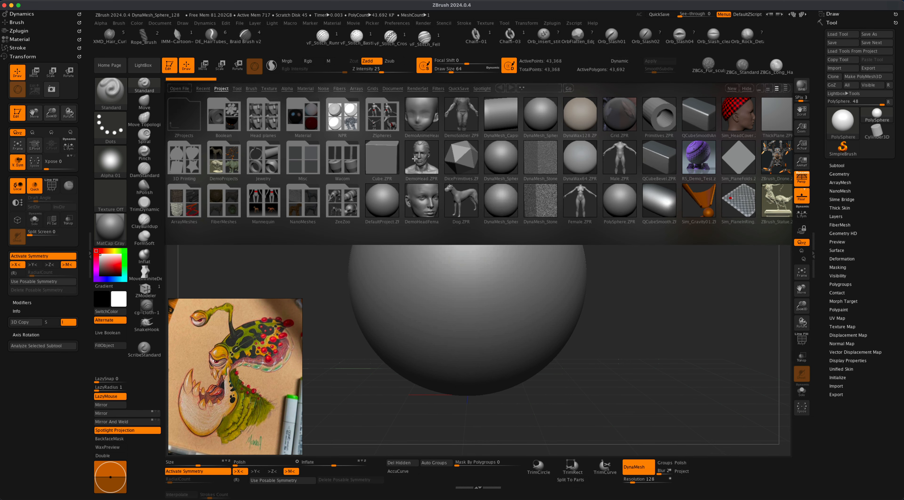
left_click(501, 164)
left_click(499, 162)
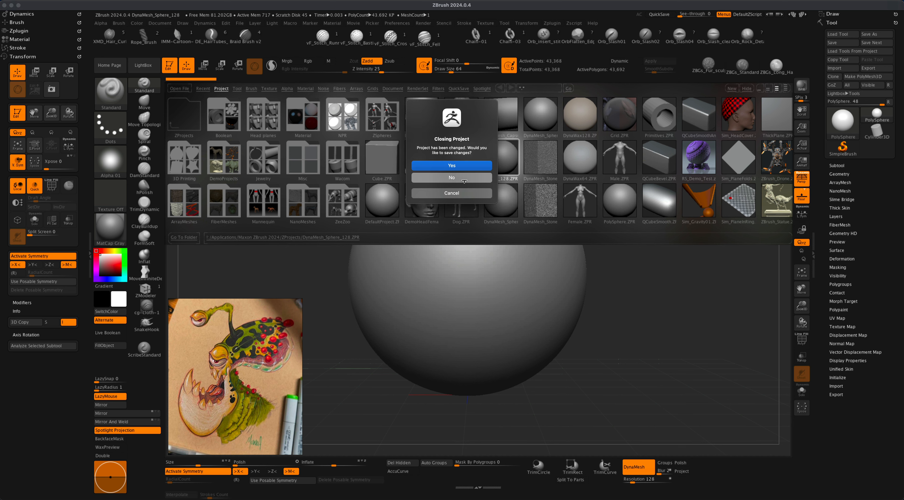
left_click(452, 178)
Import the creature reference image IMG_3189 2 into the texture library.
left_click_drag(680, 317, 310, 336, "alt")
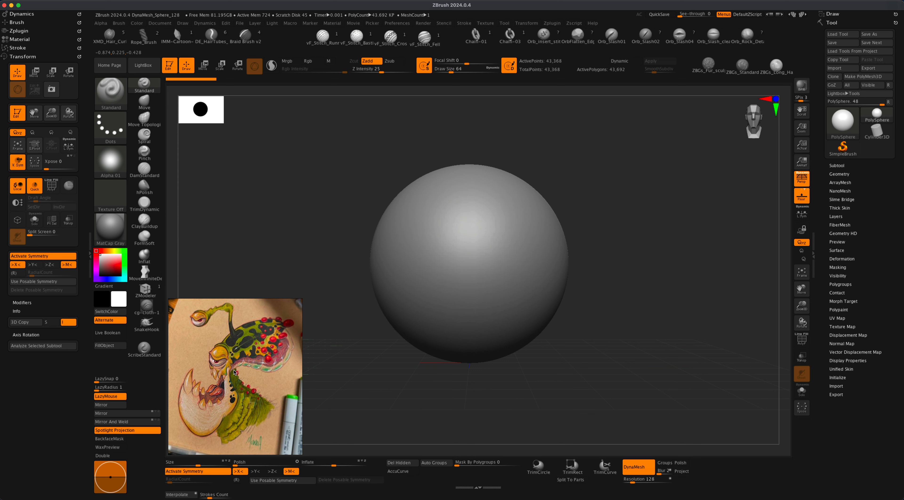
mouse_move(296, 302)
mouse_move(222, 310)
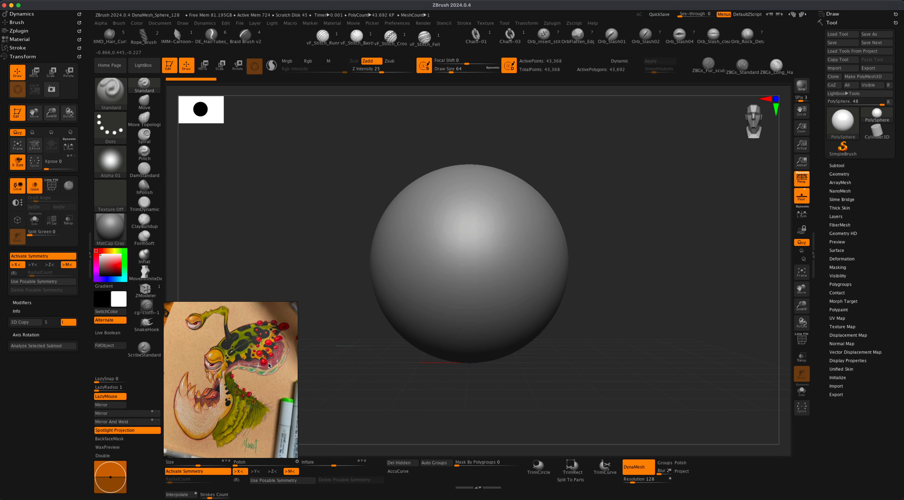
mouse_move(349, 365)
left_mouse_down("alt")
mouse_move(349, 373)
mouse_move(354, 358)
mouse_move(362, 366)
left_mouse_up("alt")
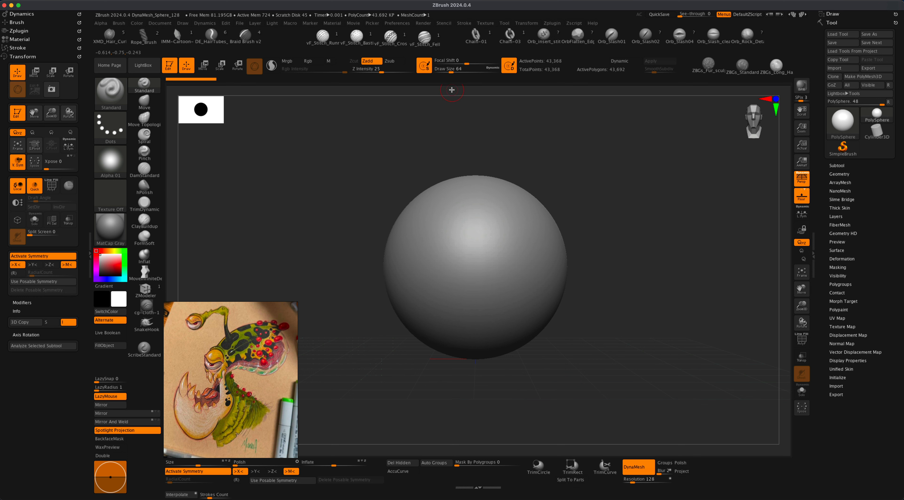
left_click(485, 24)
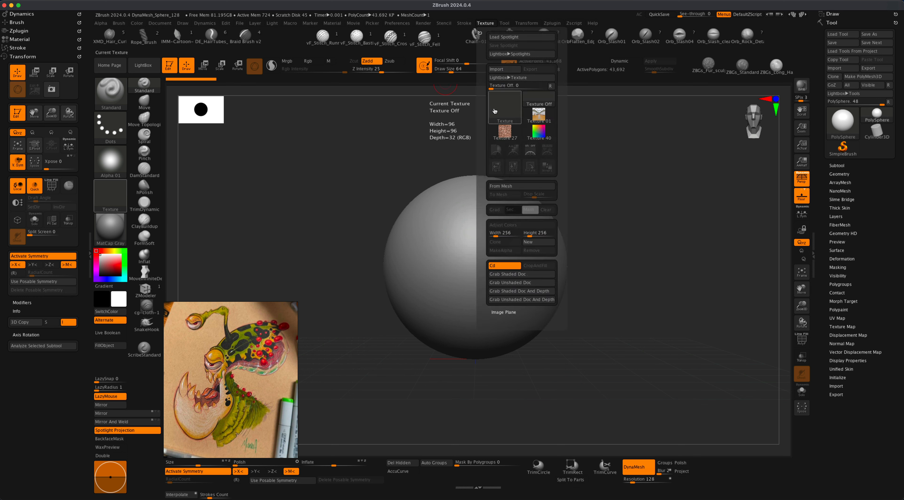
left_click(510, 106)
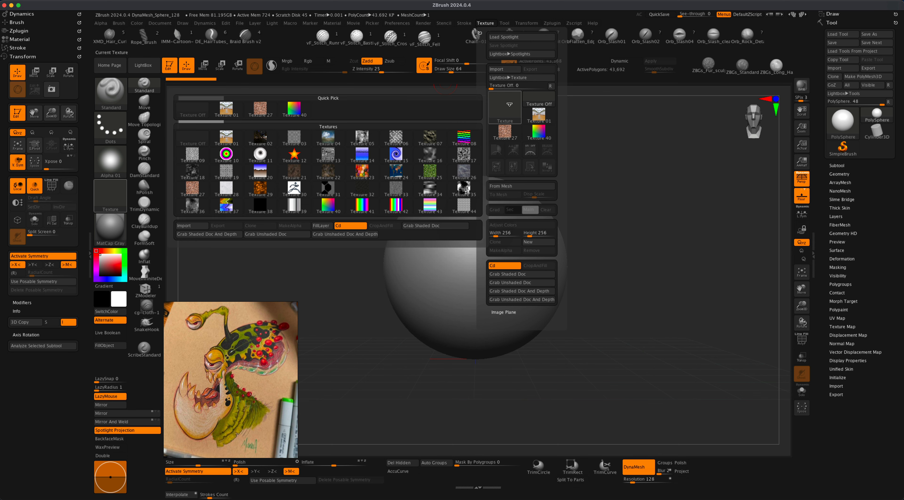
left_click(196, 226)
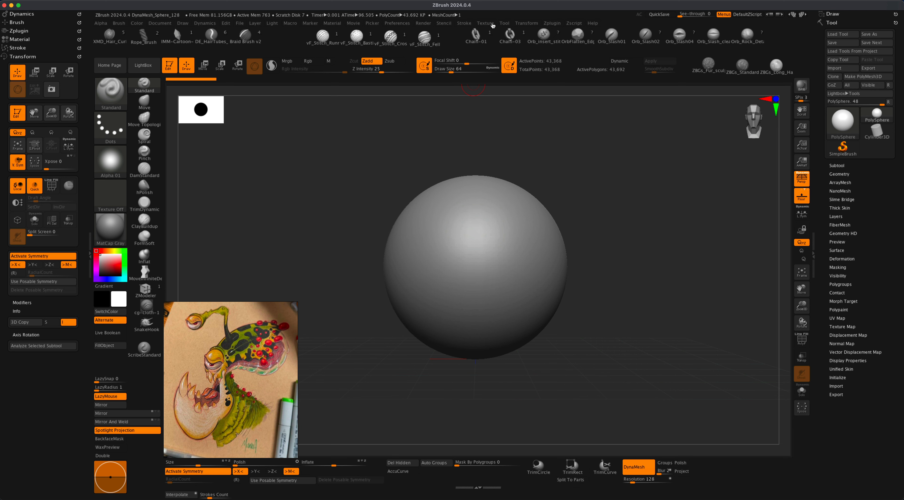
Make IMG_3189 2 the current texture and add it to Spotlight.
left_click(492, 23)
mouse_move(506, 151)
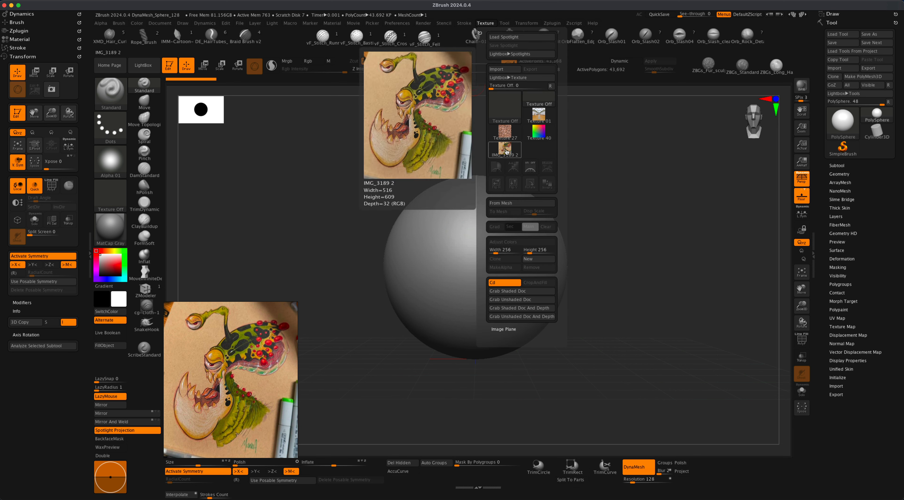
left_click(506, 151)
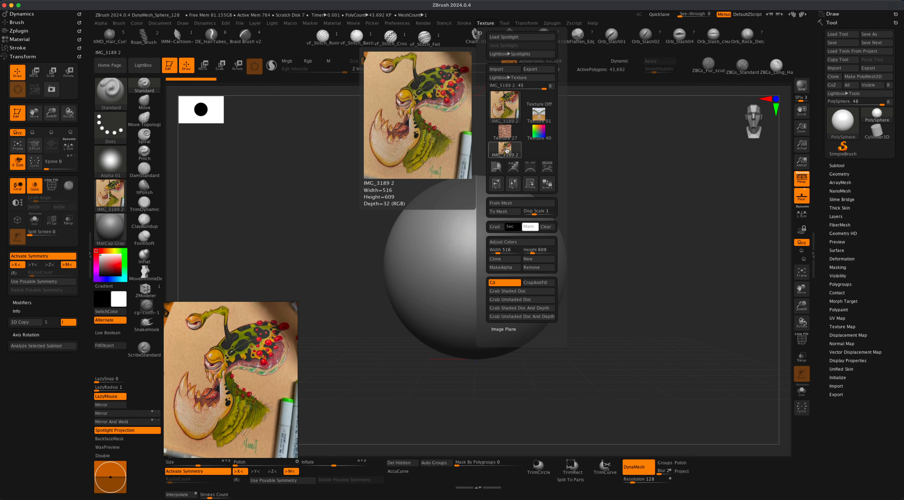
mouse_move(507, 108)
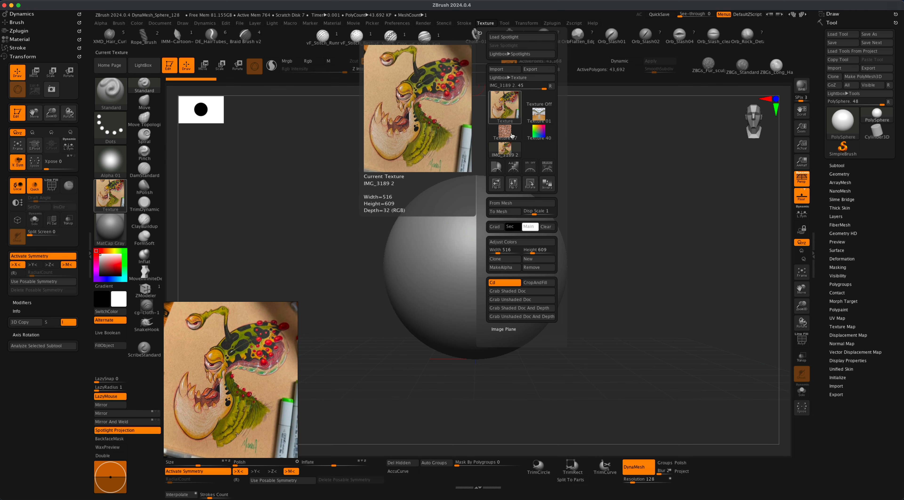
left_click(545, 168)
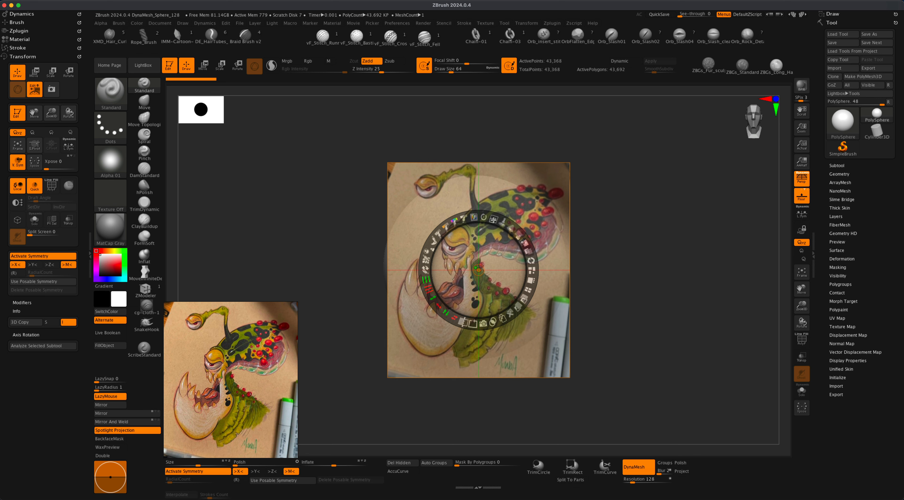
Enlarge the Spotlight image, fade its opacity so the sphere shows through, and leave Spotlight editing with the image kept displayed.
mouse_move(493, 219)
left_mouse_down()
mouse_move(506, 246)
mouse_move(503, 233)
left_mouse_up()
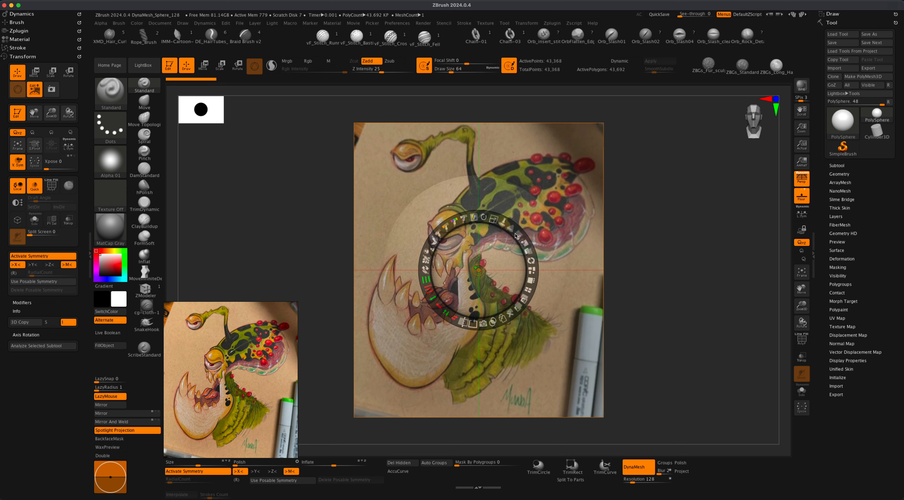
left_click_drag(511, 231, 519, 235)
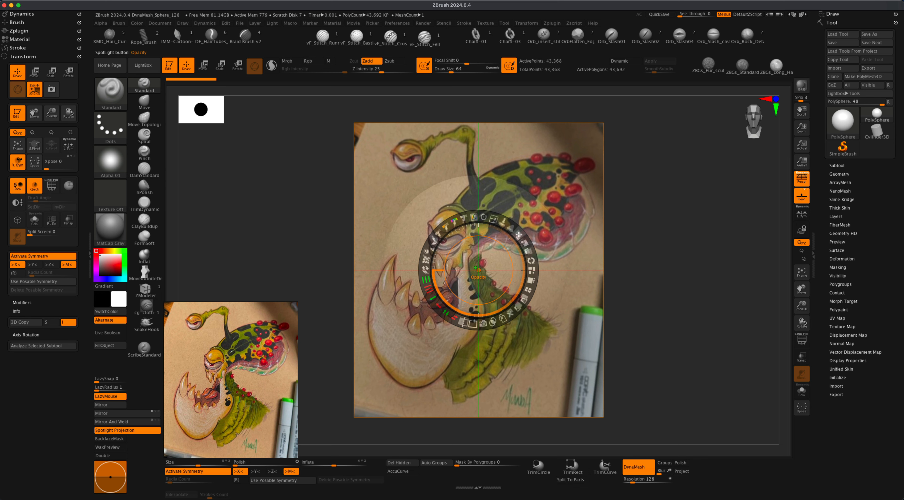
left_click_drag(519, 234, 474, 238)
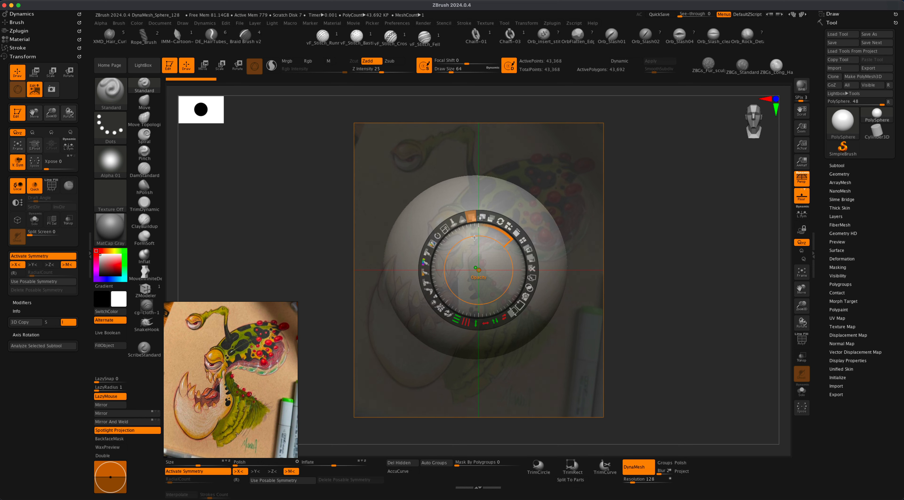
left_click_drag(474, 237, 474, 237)
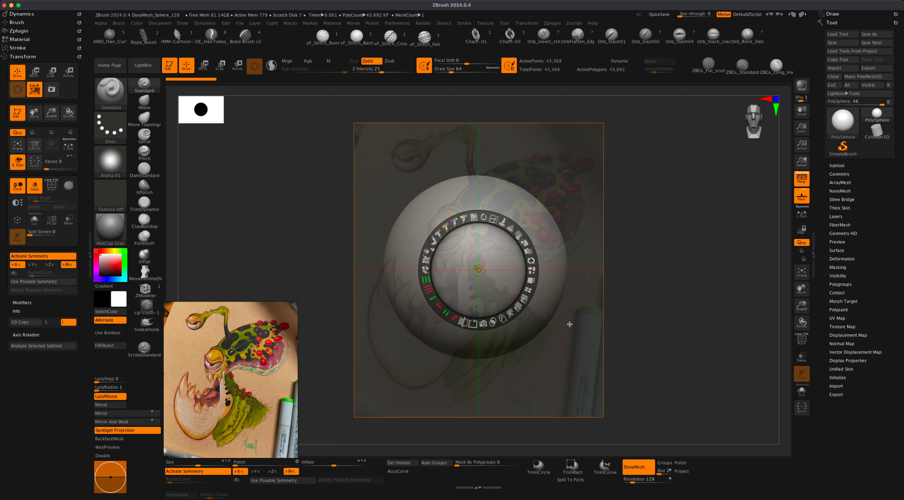
key("z")
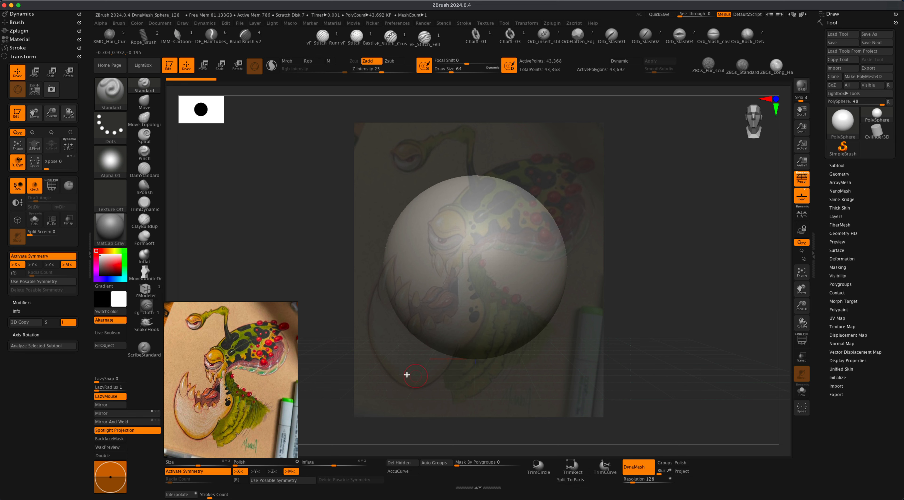
Turn off perspective and snap to a side view of the sphere, sized down against the reference drawing.
left_click(802, 180)
key("shift")
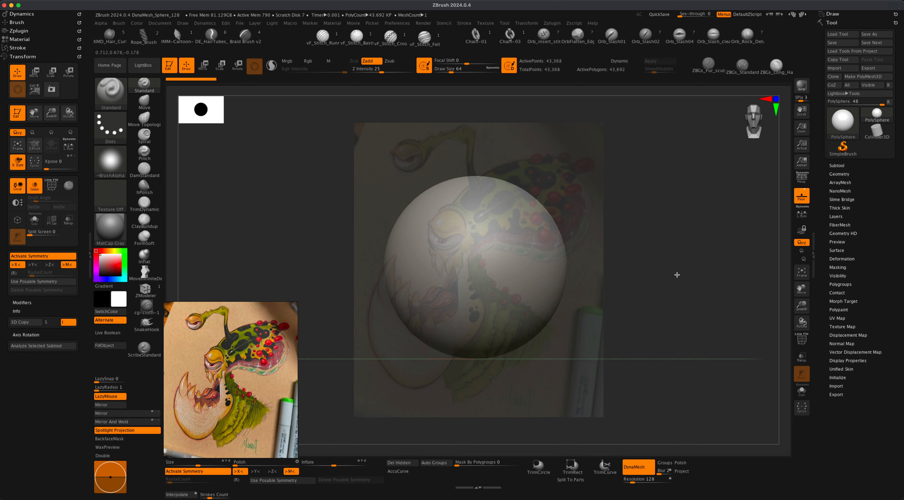
key("shift")
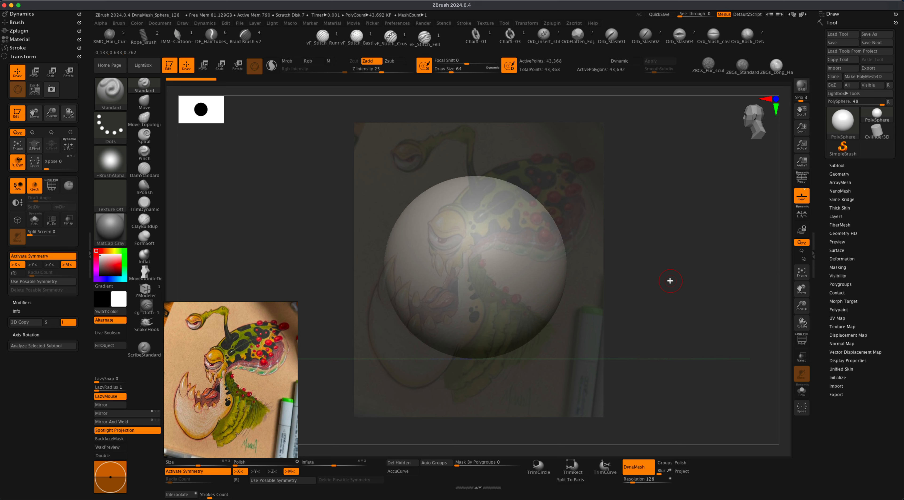
left_click_drag(670, 280, 665, 247, "alt")
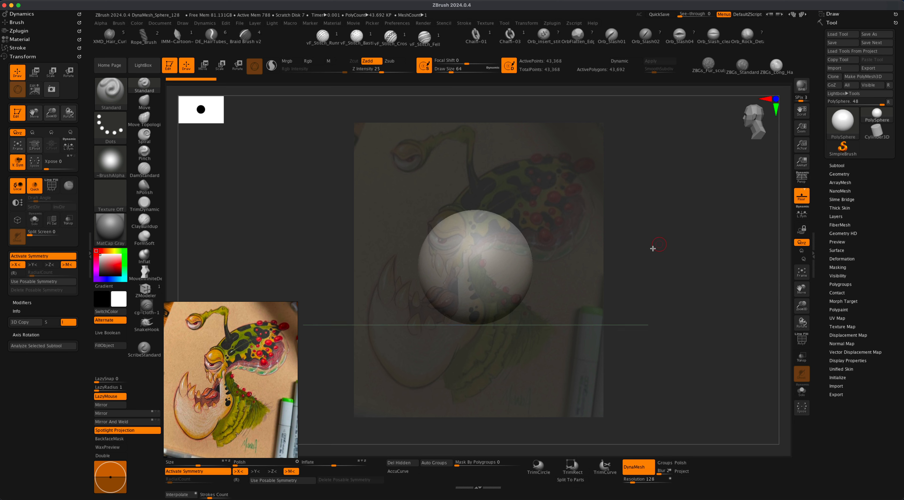
Move the sphere with the Gizmo onto the creature's spotted back and scale it slightly to match the drawing.
left_click(207, 70)
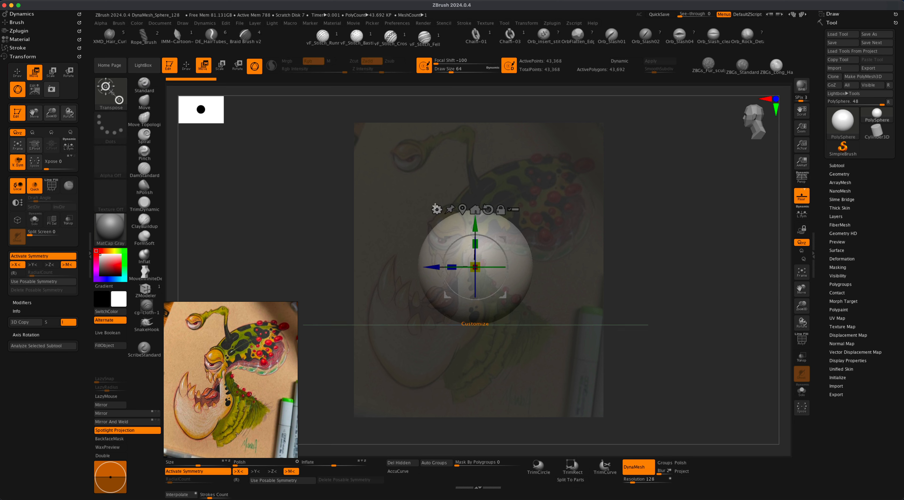
left_click_drag(505, 234, 566, 174)
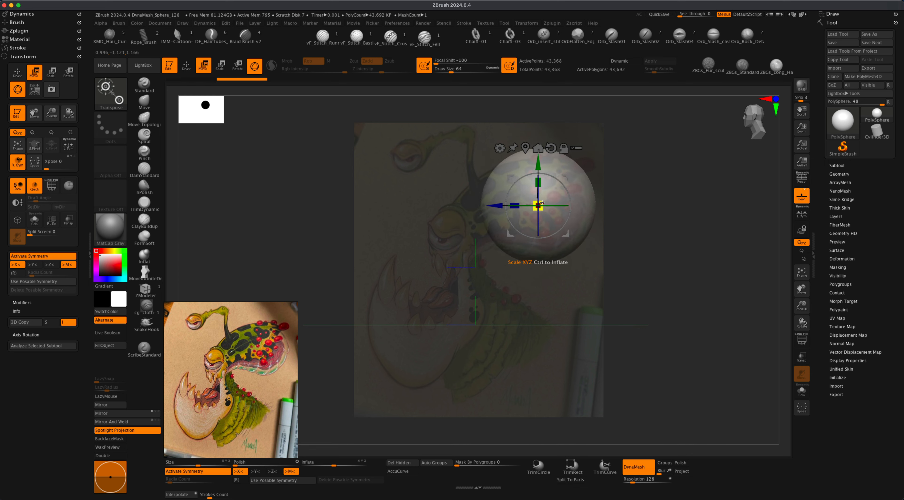
left_click_drag(542, 203, 538, 206)
left_click_drag(562, 177, 565, 179)
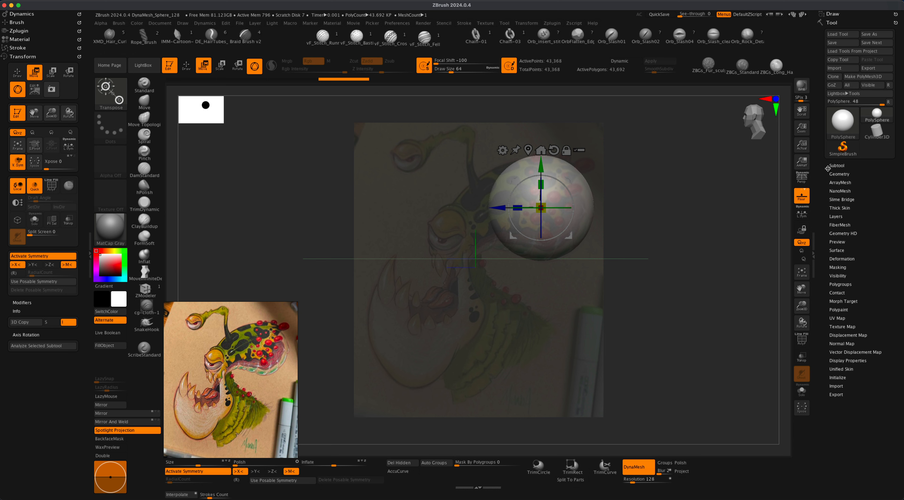
Show the Subtool list with a visible count of 9.
left_click(838, 165)
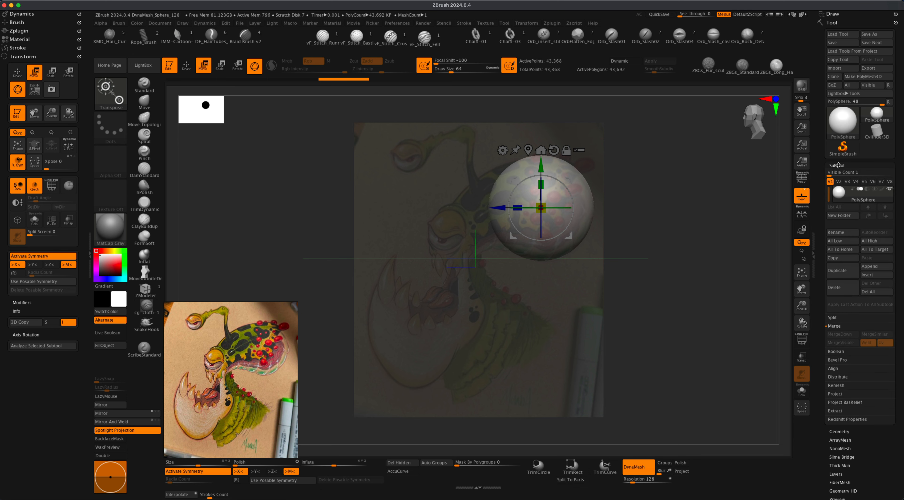
left_click_drag(829, 173, 850, 173)
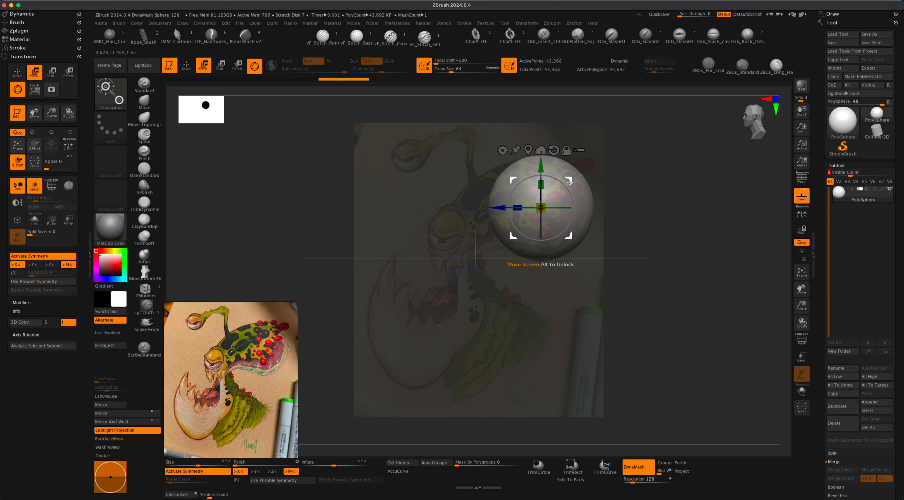
Duplicate the back sphere repeatedly toward the main eye, scaling the copies down to block in the creature's neck and head.
left_click_drag(569, 182, 533, 181, "super")
left_click_drag(504, 208, 498, 209)
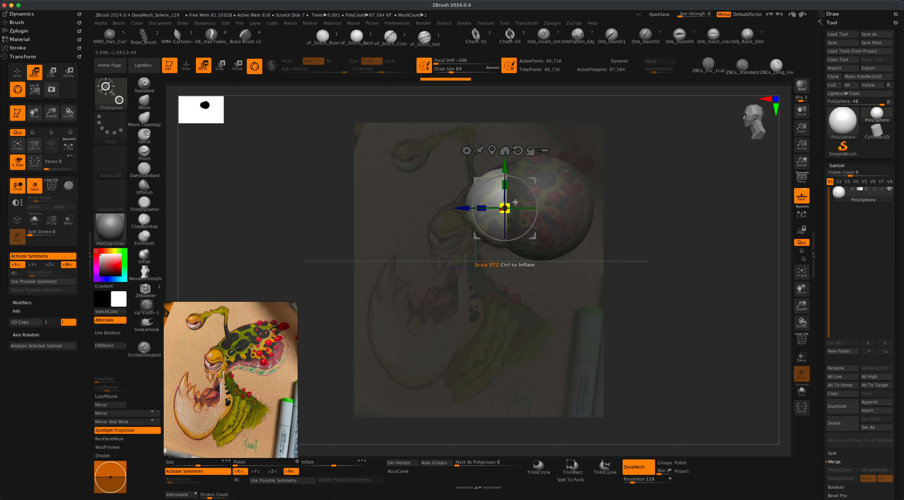
left_click_drag(536, 184, 524, 202)
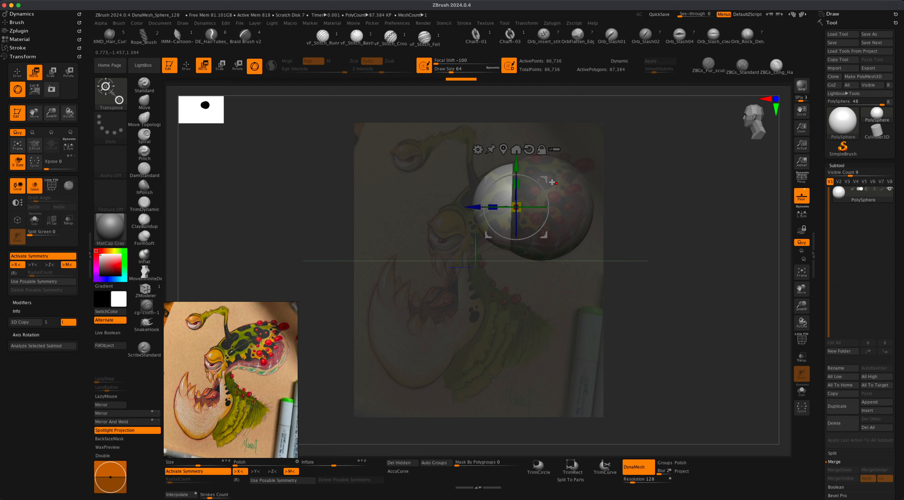
left_click_drag(545, 178, 475, 220, "super")
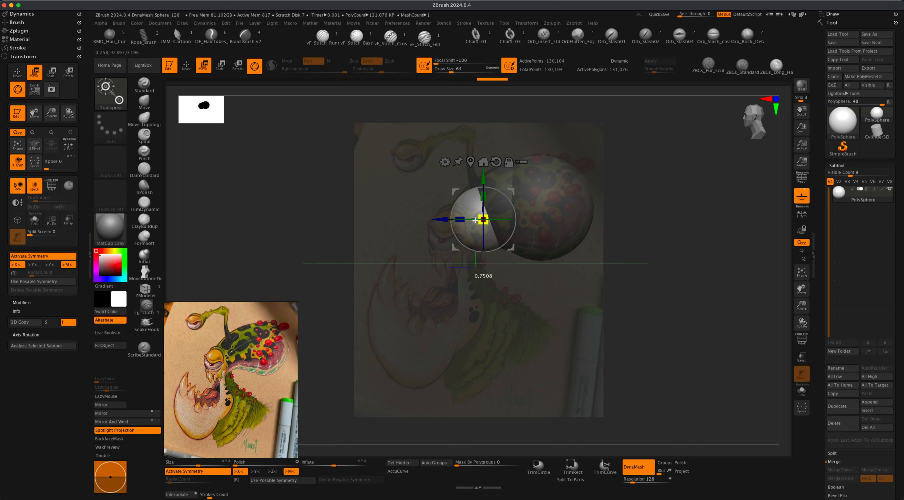
mouse_move(517, 192)
left_mouse_down()
mouse_move(500, 210)
mouse_move(507, 194)
mouse_move(527, 189)
mouse_move(475, 211)
mouse_move(522, 187)
left_mouse_up()
mouse_move(492, 212)
left_mouse_down("super")
mouse_move(454, 233)
mouse_move(600, 283)
mouse_move(497, 218)
left_mouse_up("super")
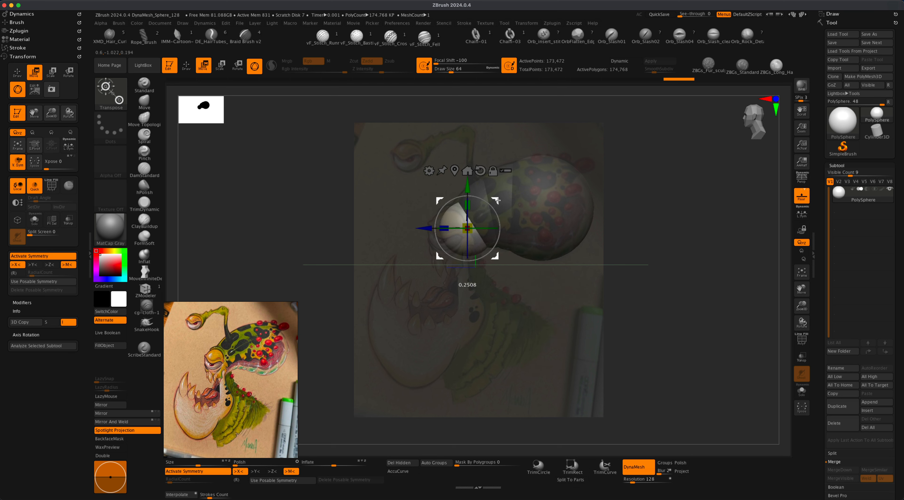
left_click_drag(497, 200, 518, 189)
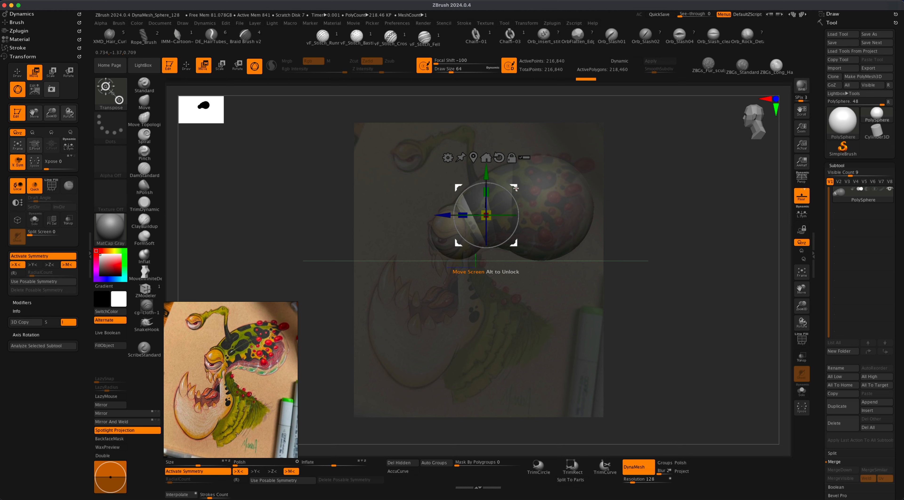
Duplicate a sphere onto the small eye at the eyestalk's end, scaling it and further copies to begin the stalk behind it.
left_click_drag(489, 210, 428, 179, "super")
left_click_drag(450, 140, 462, 118)
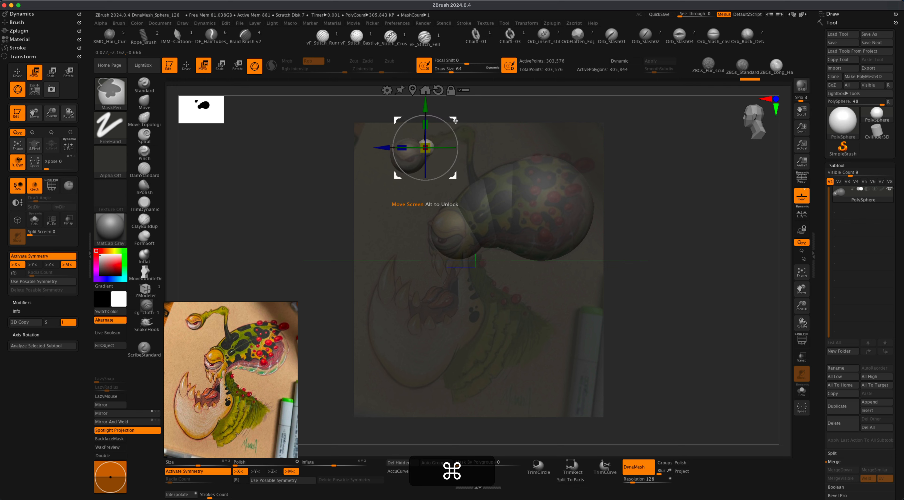
left_click_drag(461, 119, 463, 114, "super")
left_click_drag(437, 142, 487, 105)
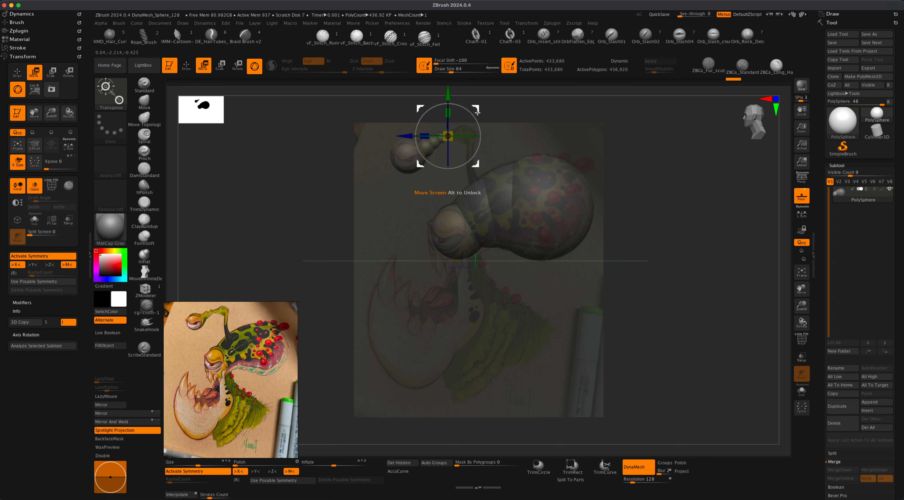
Duplicate more spheres along the eyestalk's bend, stretch one down toward the head, and clear the mask.
key("super")
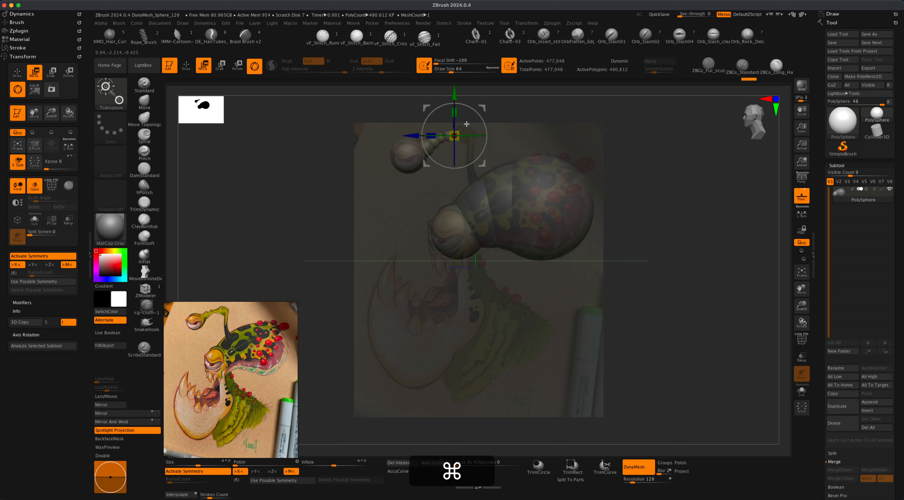
key("super")
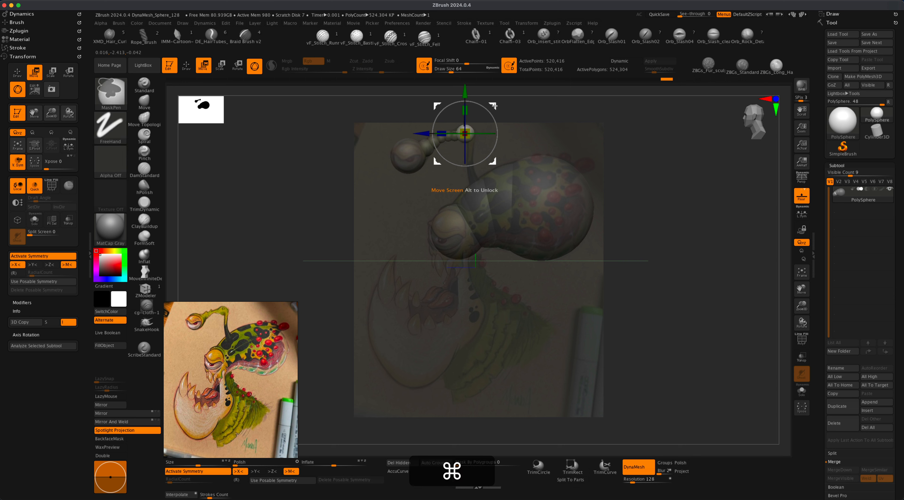
left_click_drag(495, 109, 502, 121, "super")
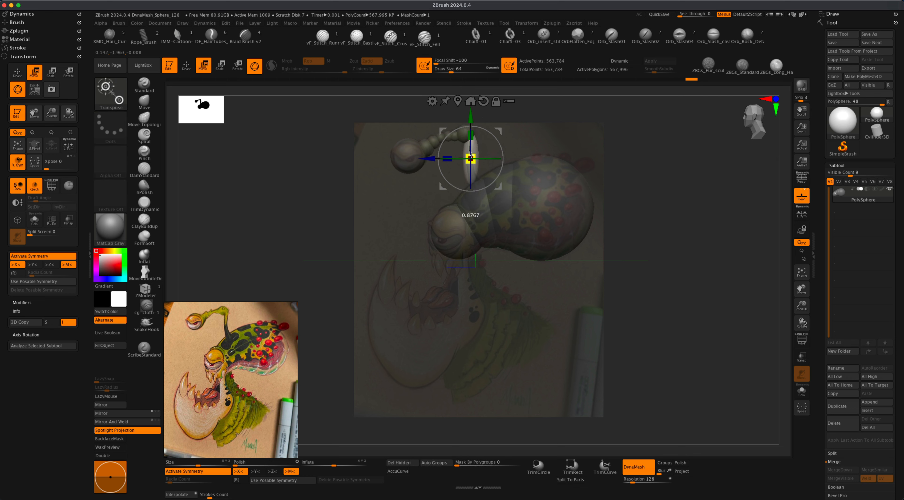
mouse_move(499, 131)
left_mouse_down()
mouse_move(513, 135)
mouse_move(498, 120)
mouse_move(500, 157)
mouse_move(501, 145)
left_mouse_up()
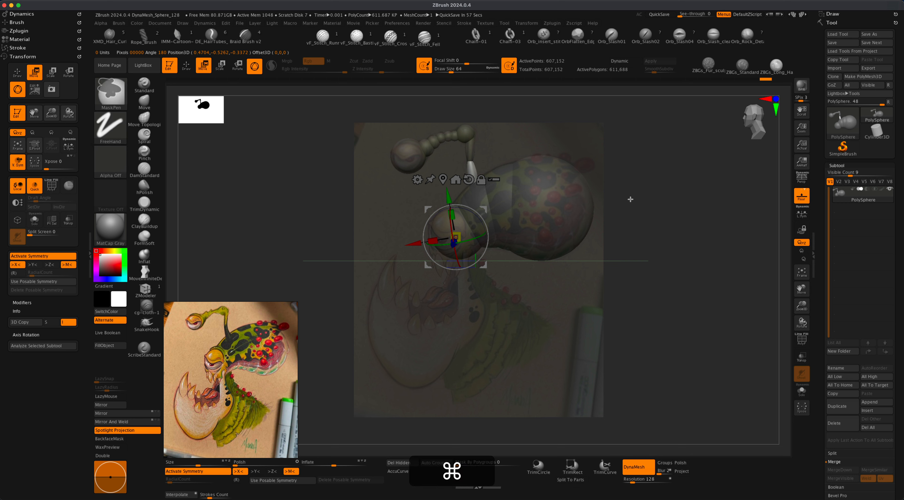
left_click_drag(631, 200, 662, 231, "super")
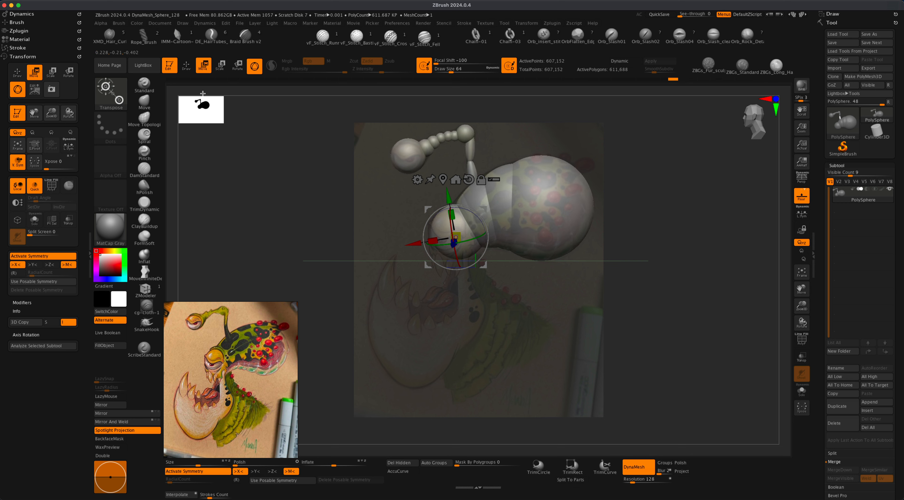
Reshape the creature's head and neck to the drawing's outline with the MoveInfiniteDepth brush, reducing the draw size to about 163.
left_click(189, 72)
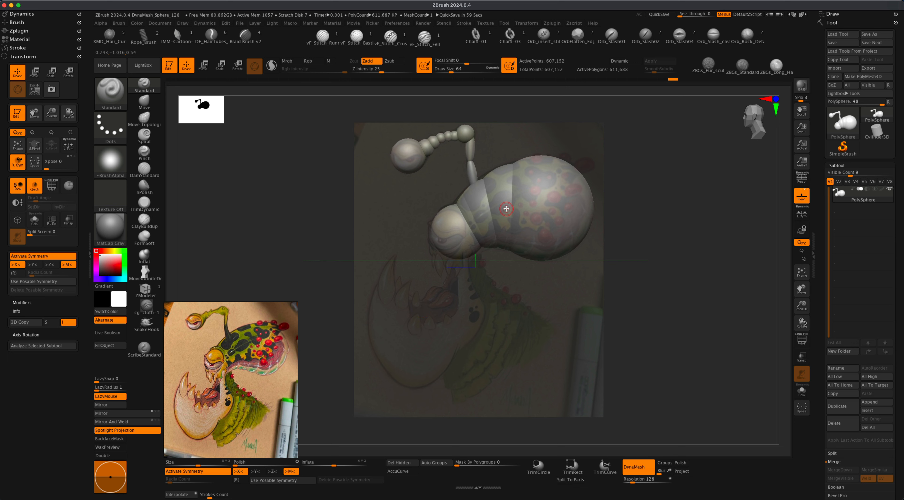
left_click(143, 110)
key("s")
left_click_drag(295, 186, 296, 185)
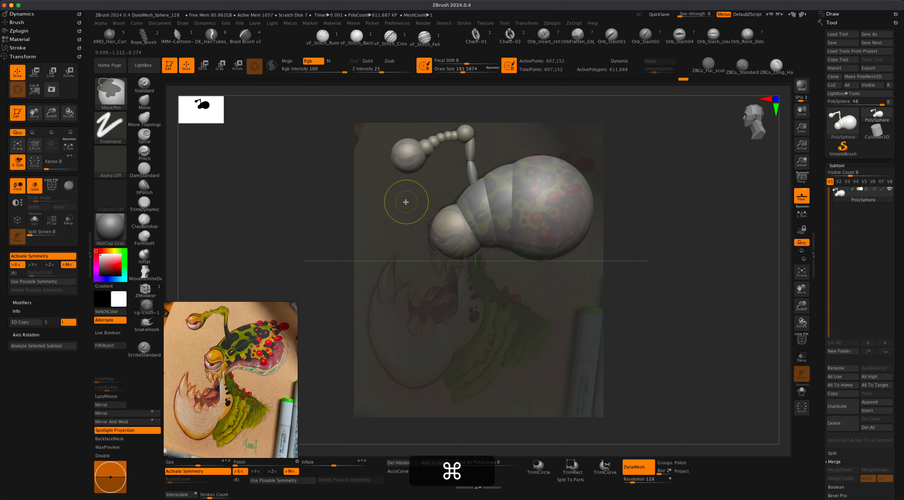
key("super+z")
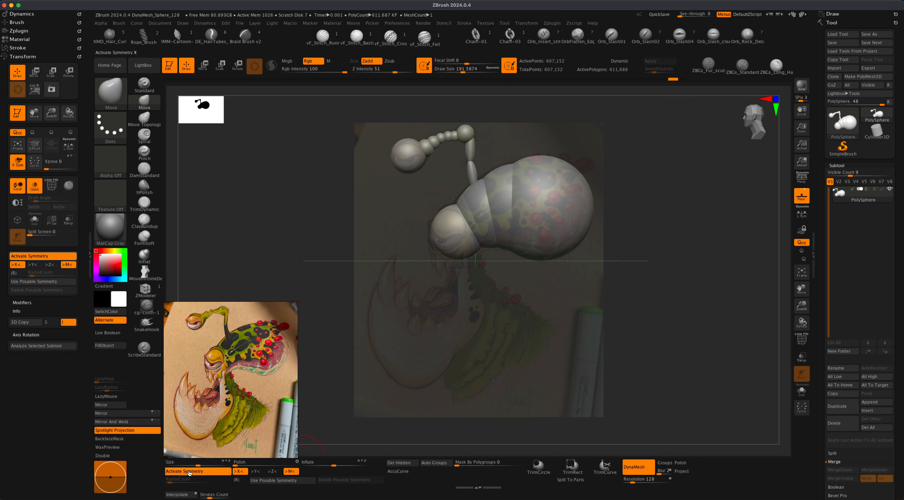
key("s")
left_click_drag(354, 219, 360, 218)
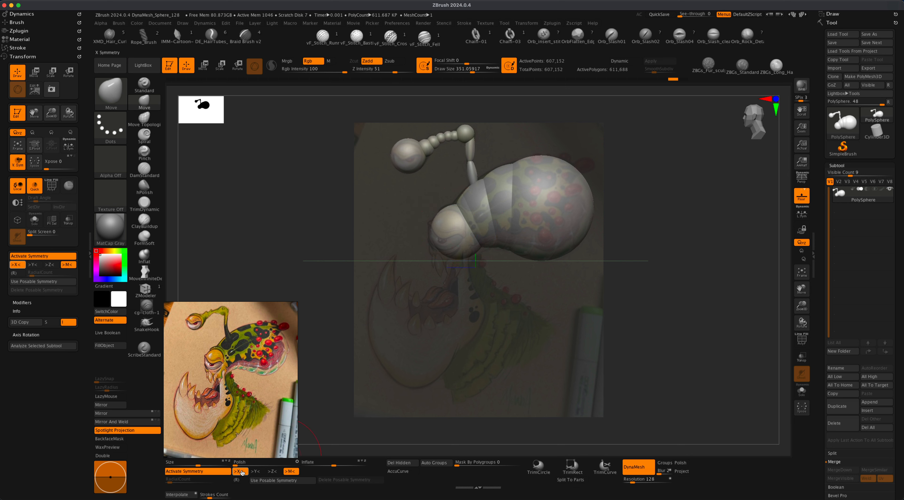
left_click(145, 271)
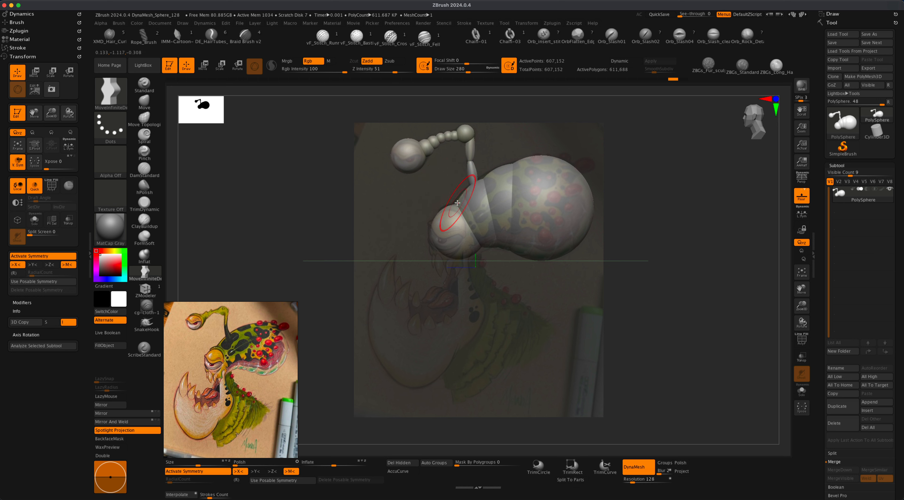
key("s")
left_click_drag(432, 190, 427, 190)
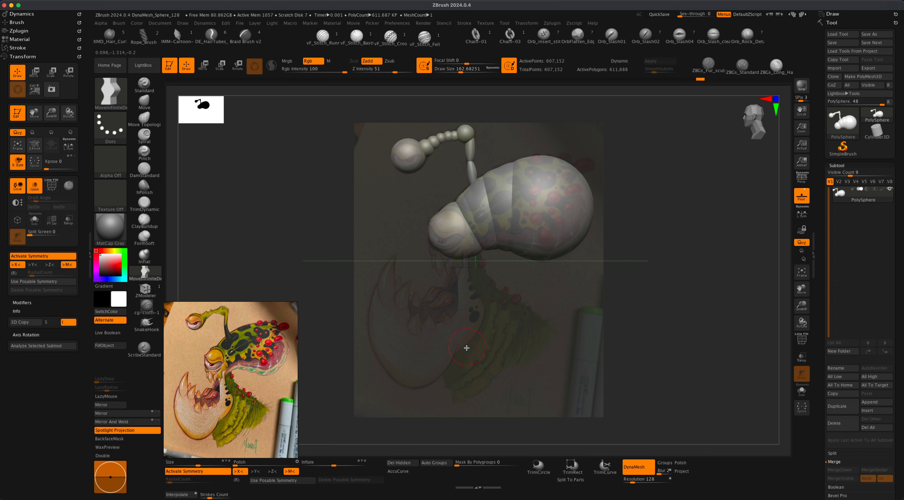
Insert a Sphere3D as a new subtool and convert it to DynaMesh at resolution 128.
left_click(871, 410)
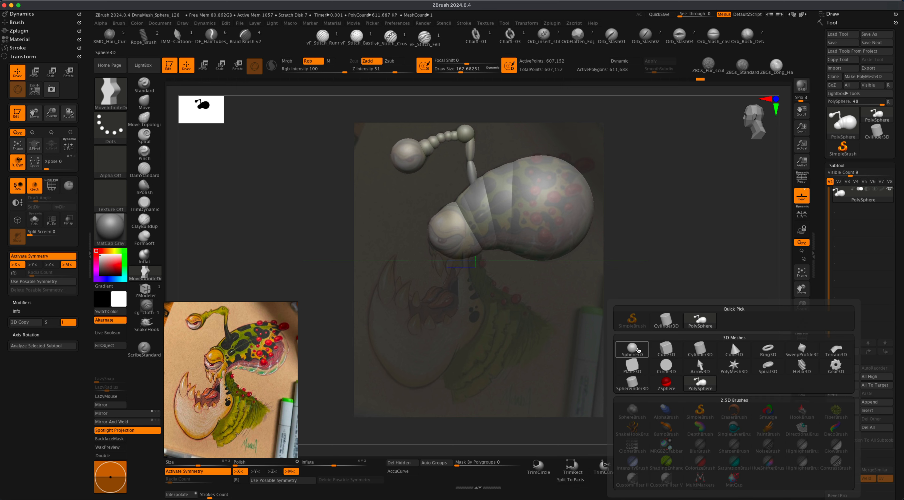
left_click(637, 349)
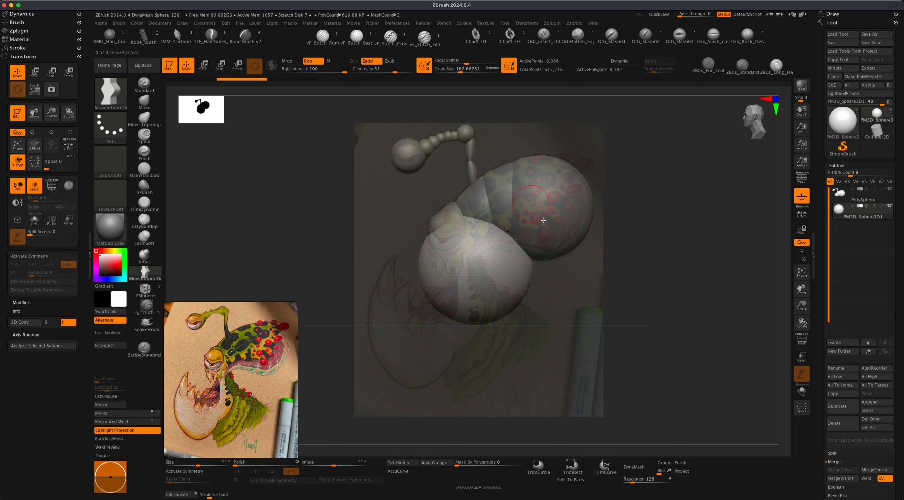
left_click(637, 470)
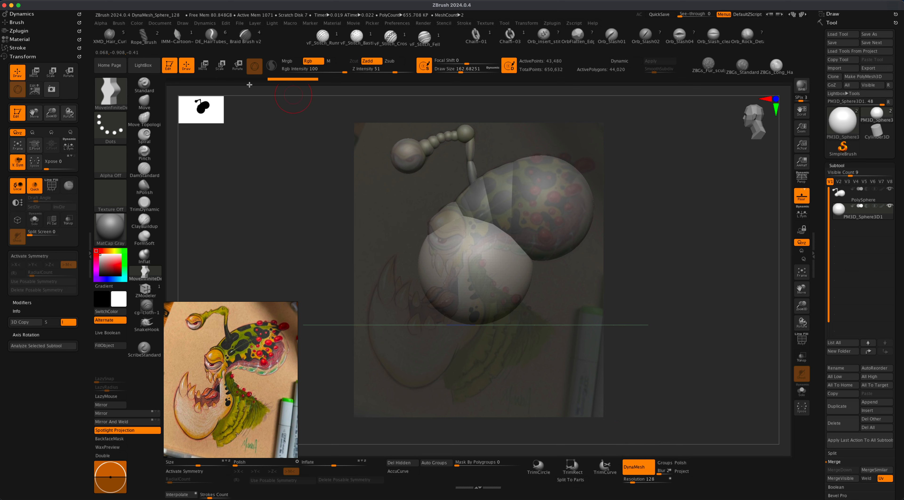
Scale the new sphere down with the Gizmo, place it directly beneath the head, and narrow it into an upright oval.
left_click(203, 65)
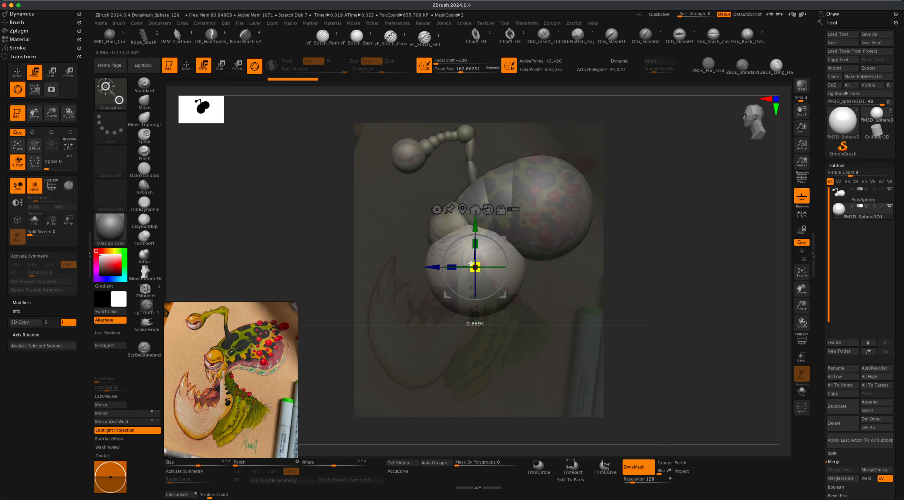
left_click_drag(459, 270, 448, 277)
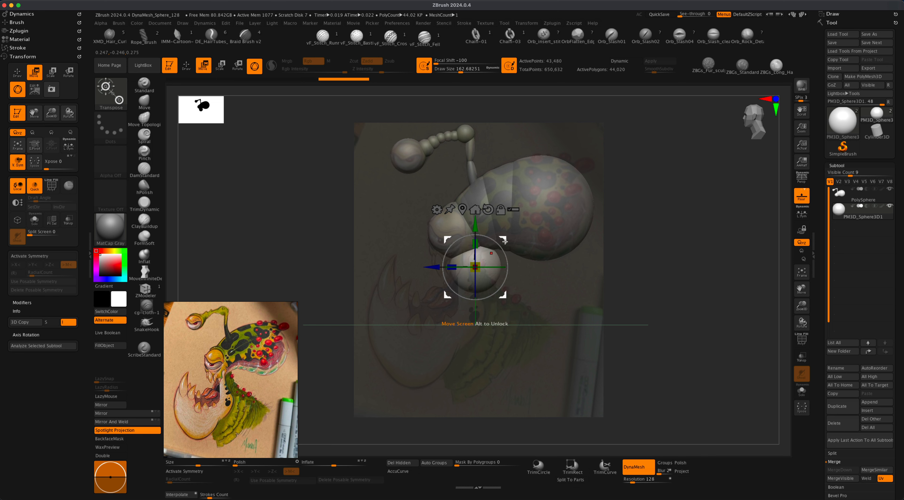
left_click_drag(505, 242, 482, 286)
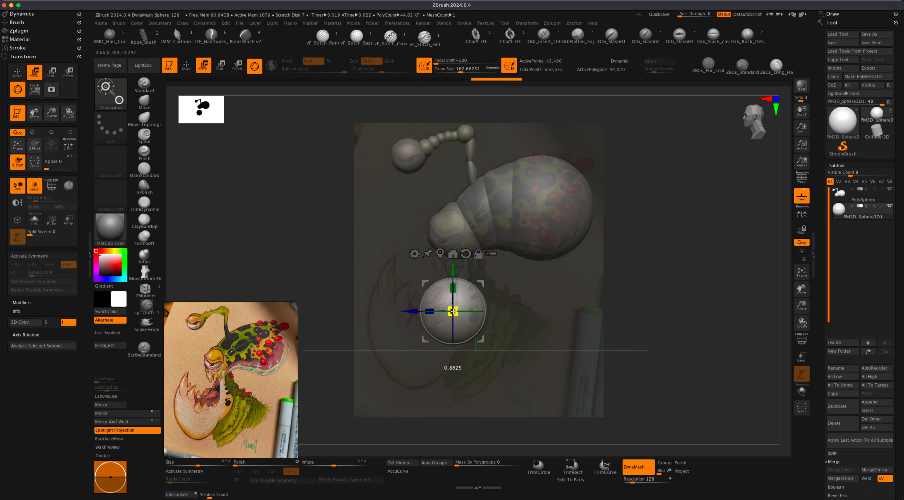
left_click_drag(492, 280, 487, 271)
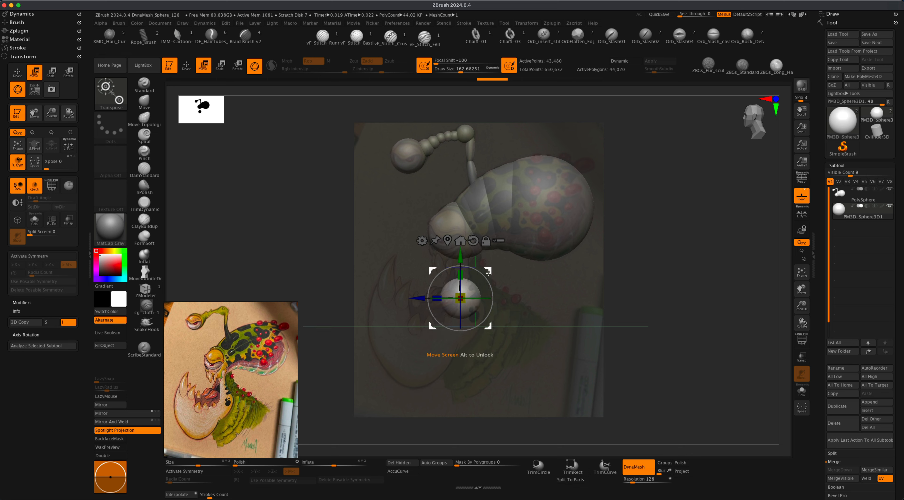
left_click_drag(489, 271, 484, 241)
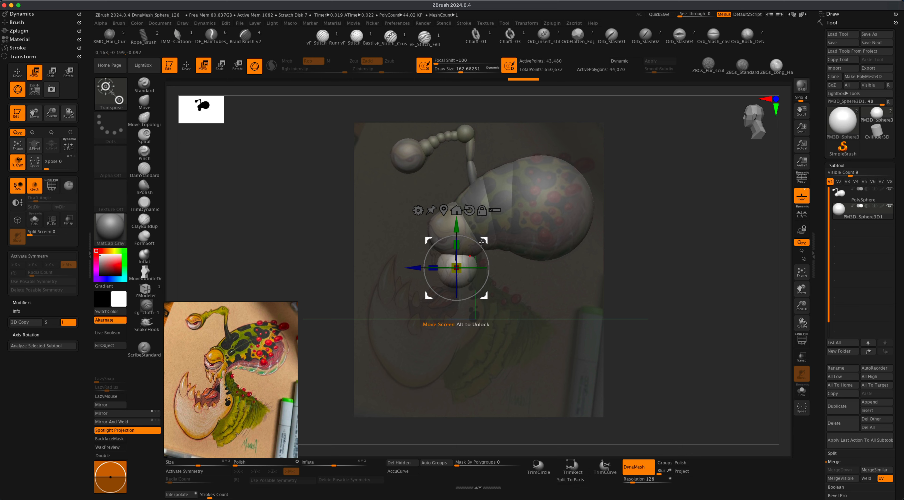
left_click_drag(431, 263, 441, 264)
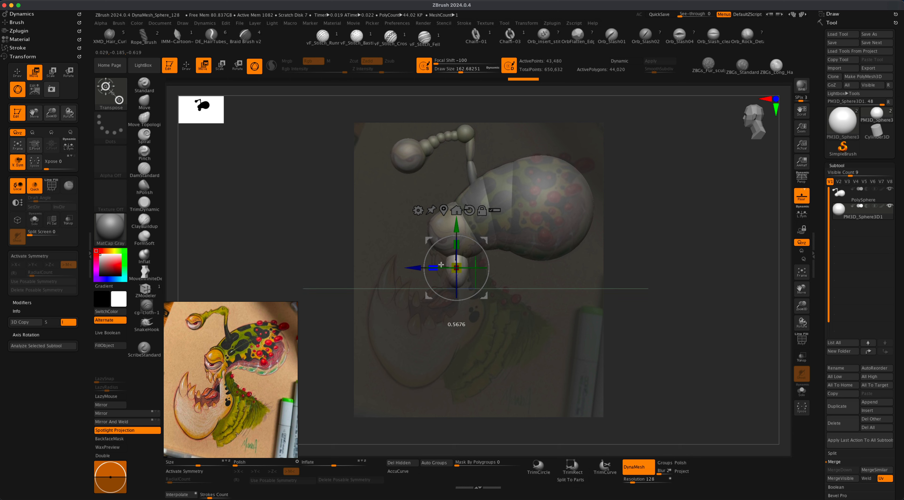
left_click_drag(485, 240, 486, 240)
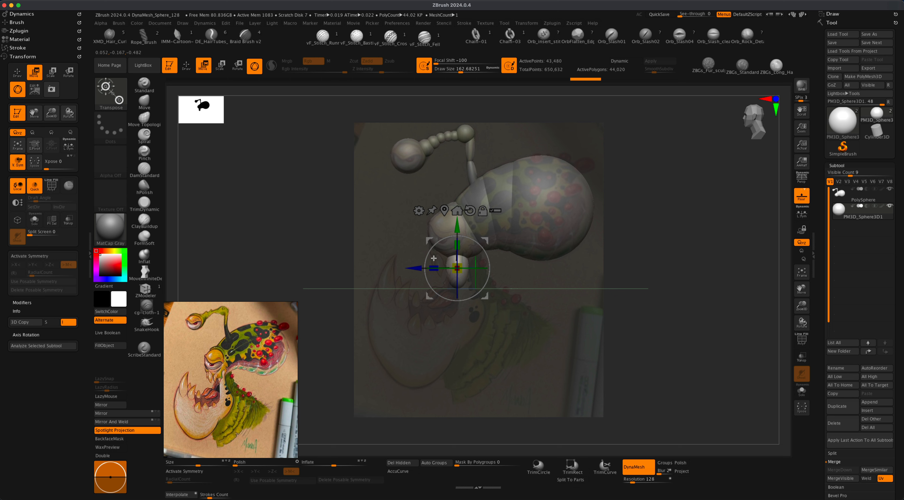
Pull the oval's upper end against the underside of the head with the MoveInfiniteDepth brush at a draw size of about 372.
left_click(143, 102)
key("s")
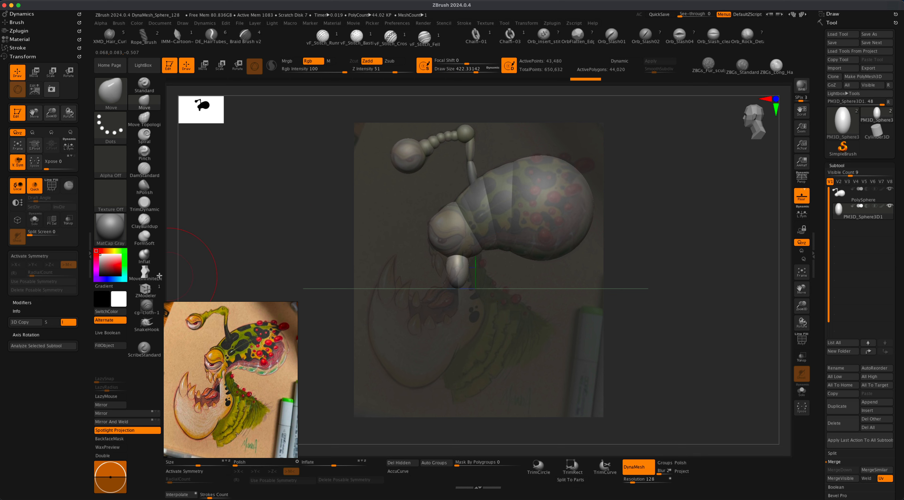
left_click(144, 272)
key("s")
left_click(304, 257)
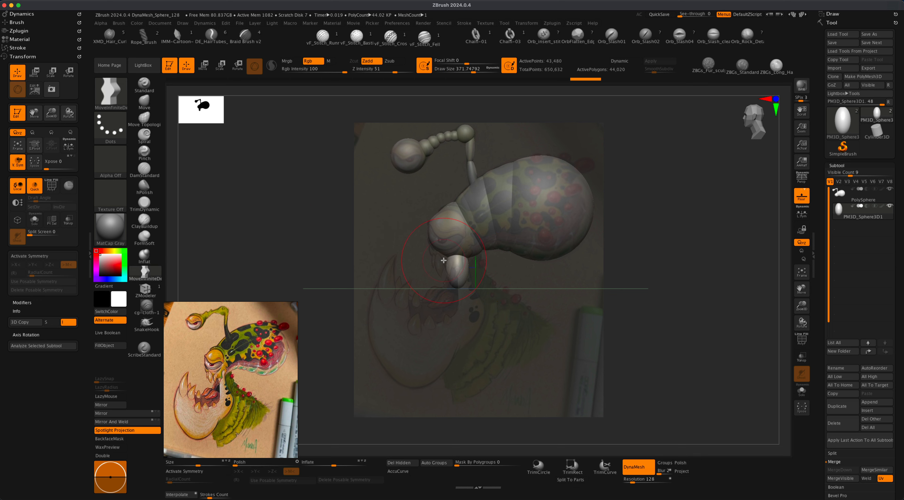
left_click_drag(443, 260, 422, 226)
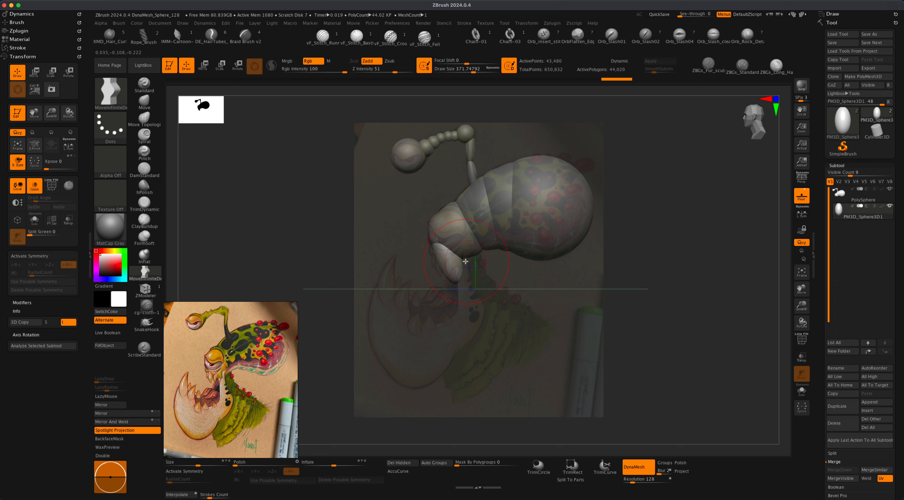
mouse_move(458, 280)
left_mouse_down()
mouse_move(458, 290)
mouse_move(468, 283)
mouse_move(447, 255)
mouse_move(429, 255)
left_mouse_up()
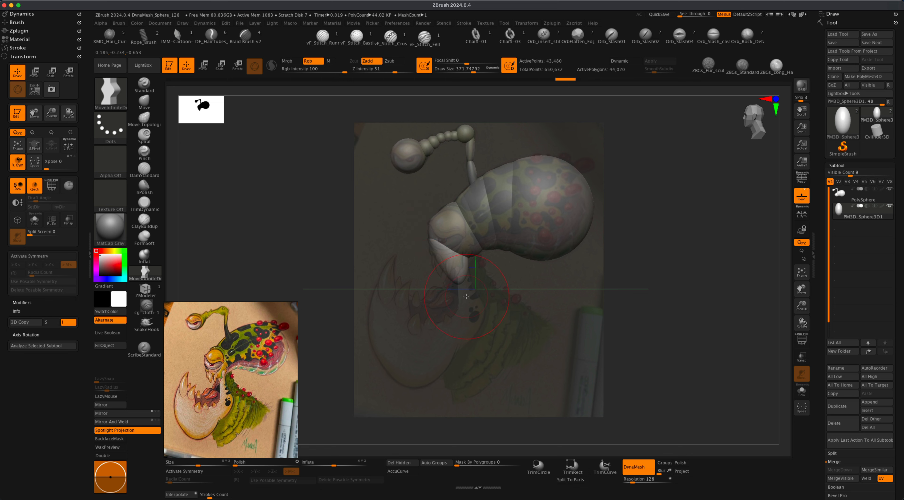
Stretch the oval down along the drawn throat at a draw size of about 207, start pulling out the lower jaw, and remesh it.
key("s")
mouse_move(468, 315)
left_mouse_down()
mouse_move(446, 315)
mouse_move(480, 304)
mouse_move(464, 308)
mouse_move(460, 364)
mouse_move(488, 305)
mouse_move(452, 359)
left_mouse_up()
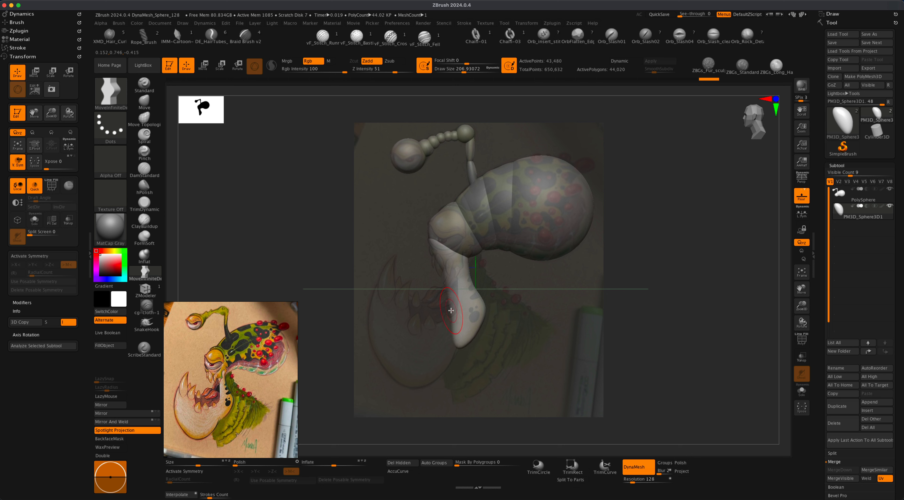
mouse_move(451, 311)
left_mouse_down()
mouse_move(407, 315)
mouse_move(419, 305)
left_mouse_up()
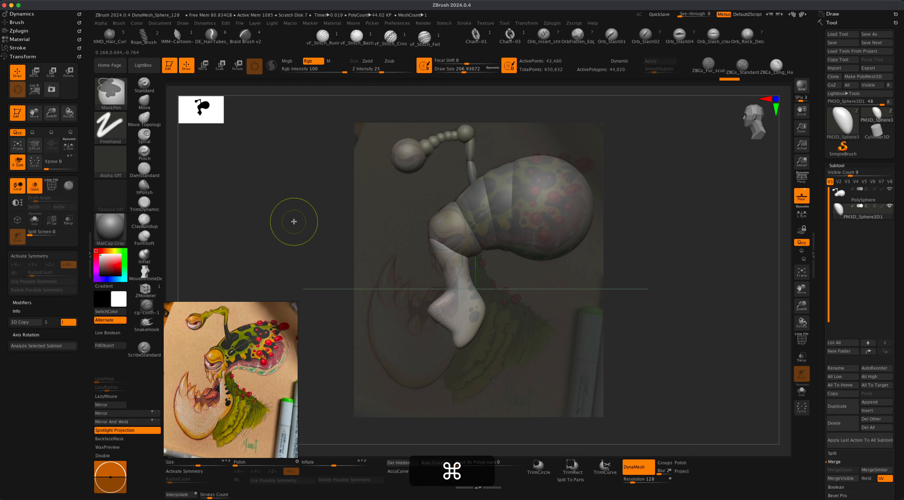
left_click_drag(287, 220, 315, 252, "super")
Pull the lower jaw out to the drawing's bottom and front outline, updating the DynaMesh between strokes and after the last.
mouse_move(447, 329)
left_mouse_down()
mouse_move(422, 357)
mouse_move(433, 374)
mouse_move(424, 379)
mouse_move(378, 352)
left_mouse_up()
mouse_move(426, 328)
left_mouse_down()
mouse_move(398, 316)
mouse_move(392, 327)
mouse_move(402, 376)
mouse_move(415, 381)
left_mouse_up()
left_click_drag(323, 282, 333, 272, "super")
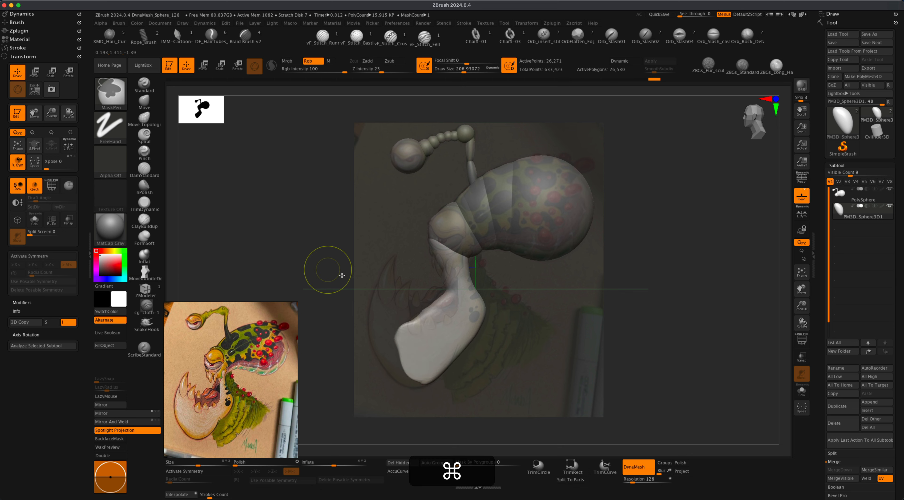
mouse_move(414, 375)
left_mouse_down()
mouse_move(383, 355)
mouse_move(415, 382)
mouse_move(422, 362)
mouse_move(356, 305)
left_mouse_up()
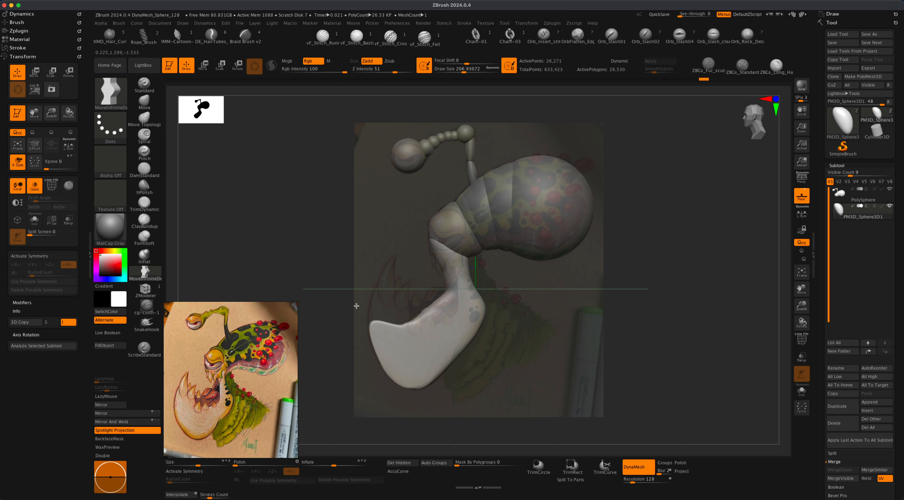
left_click_drag(312, 264, 284, 228, "super")
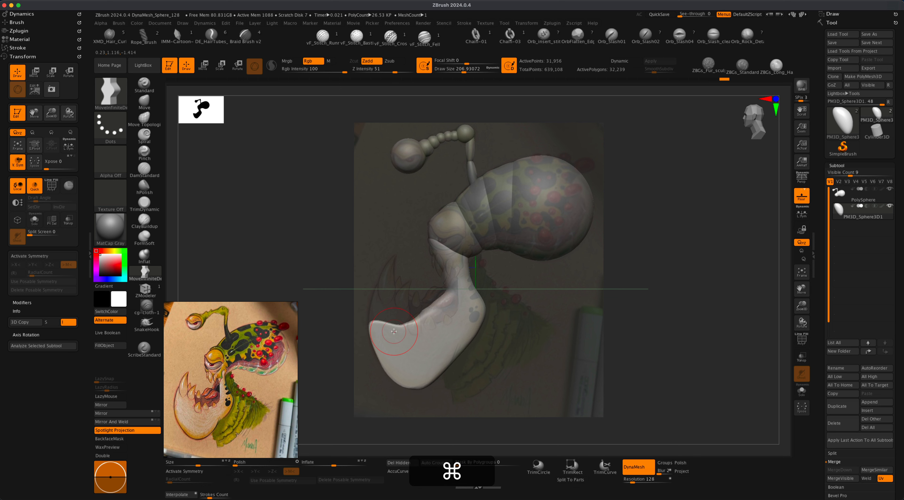
Raise the jaw's front tip and shape its curved inner edge, reducing the draw size to about 124, and update the DynaMesh.
mouse_move(393, 315)
left_mouse_down()
mouse_move(371, 296)
mouse_move(379, 279)
mouse_move(406, 305)
mouse_move(423, 305)
left_mouse_up()
mouse_move(416, 315)
left_mouse_down()
mouse_move(408, 308)
mouse_move(417, 316)
mouse_move(427, 309)
mouse_move(409, 312)
mouse_move(445, 301)
left_mouse_up()
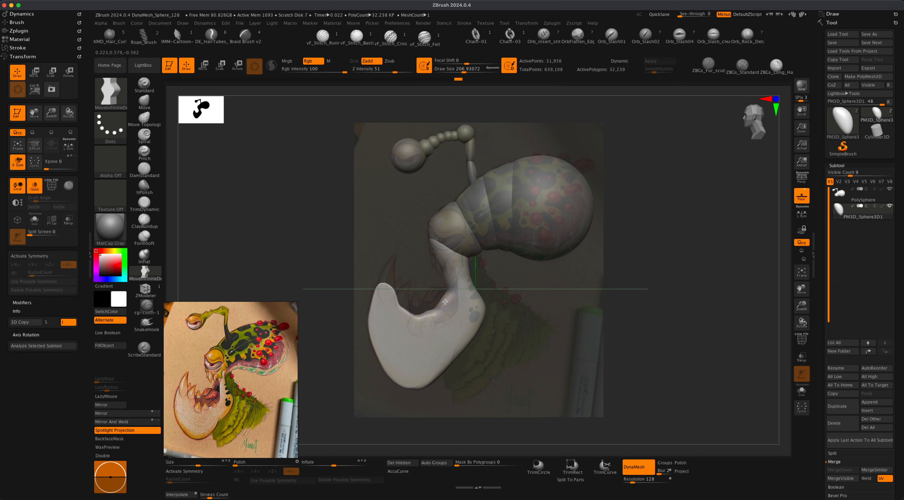
key("s")
left_click(419, 273)
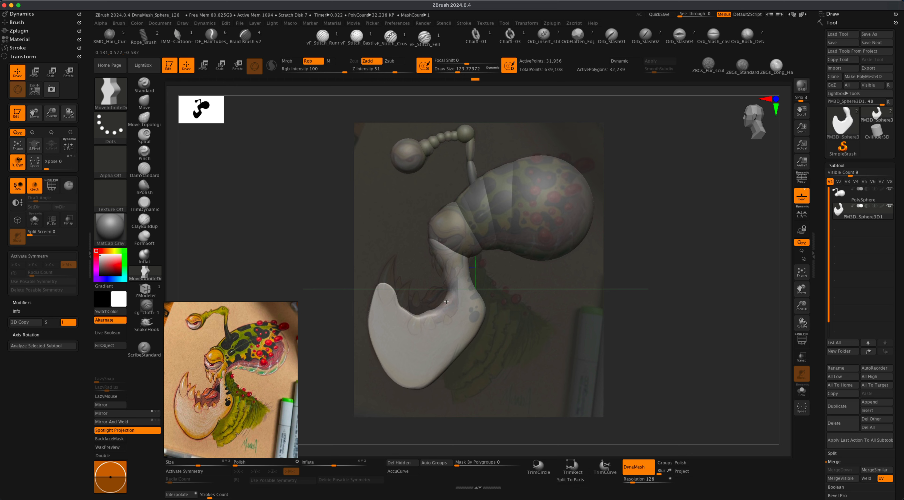
left_click_drag(367, 222, 389, 247, "super")
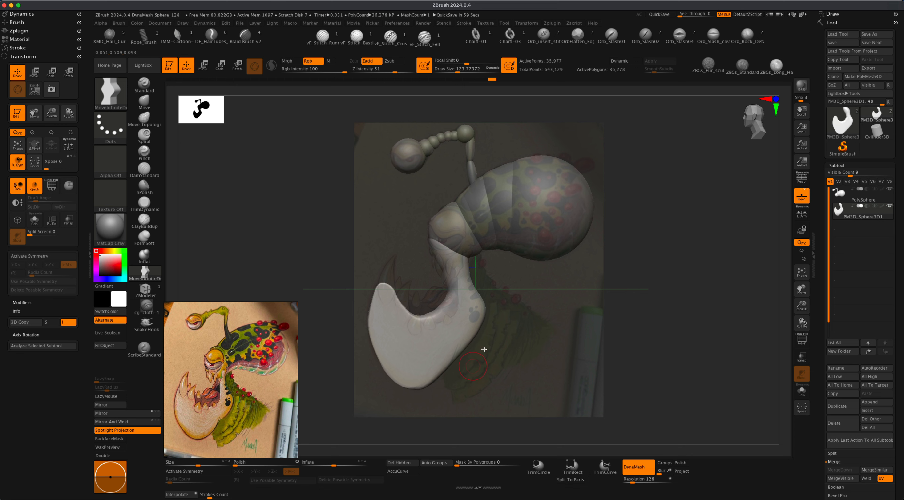
Append a Sphere3D as a new subtool and convert it to a DynaMesh at resolution 128.
left_click(867, 410)
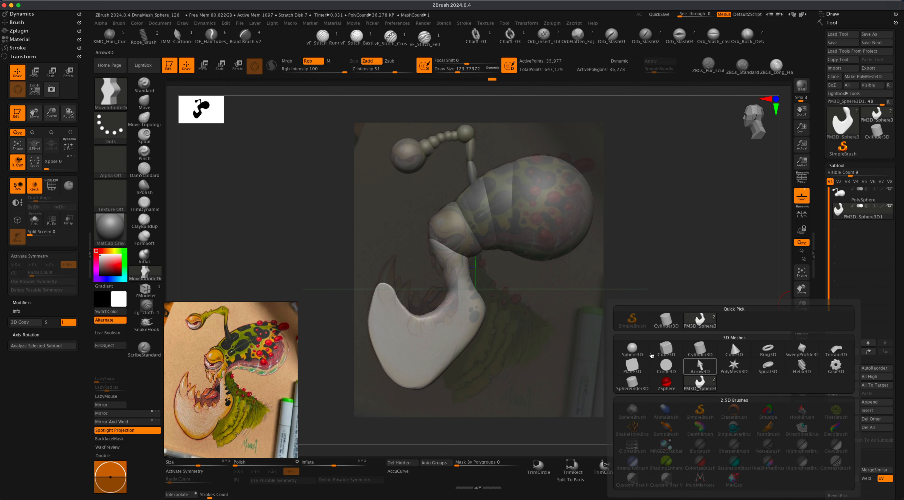
left_click(632, 349)
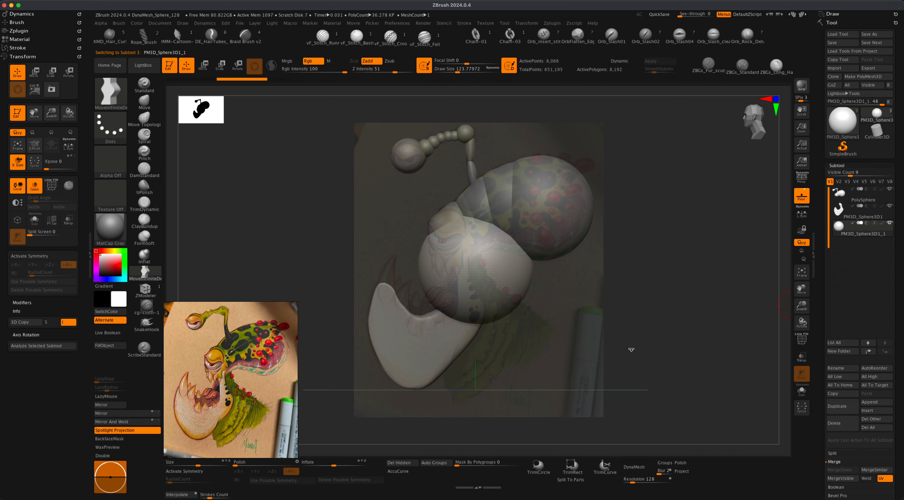
left_click(633, 468)
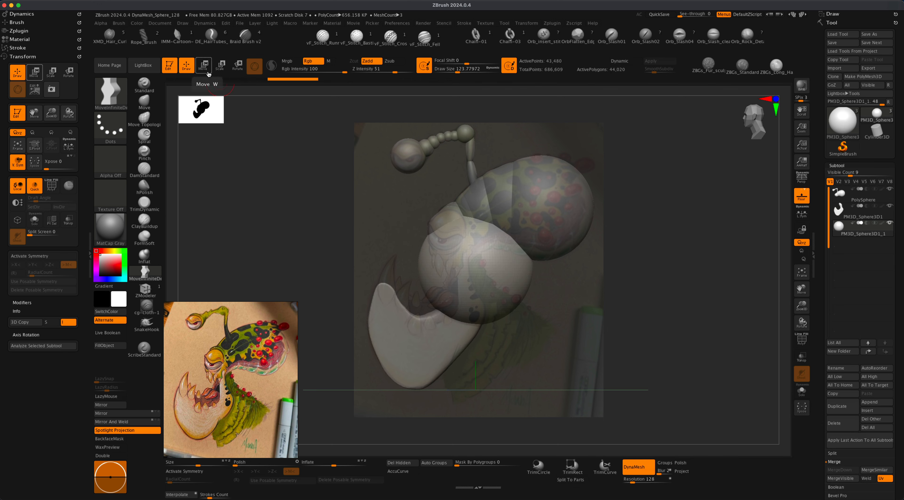
Place the sphere behind the lower jaw as a tilted, flattened oval, and duplicate it within the subtool with the copy slightly offset and rescaled.
left_click(204, 65)
left_click_drag(503, 238, 525, 326)
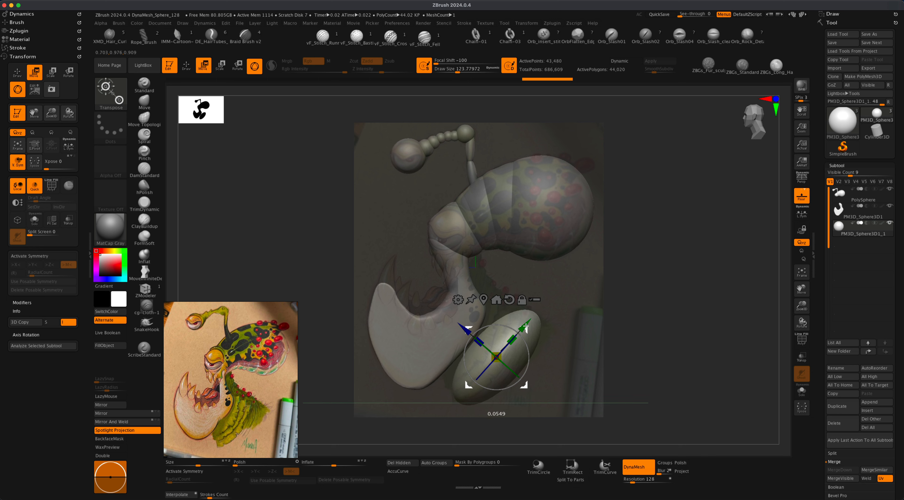
mouse_move(465, 324)
left_mouse_down("super")
mouse_move(451, 310)
mouse_move(458, 316)
left_mouse_up("super")
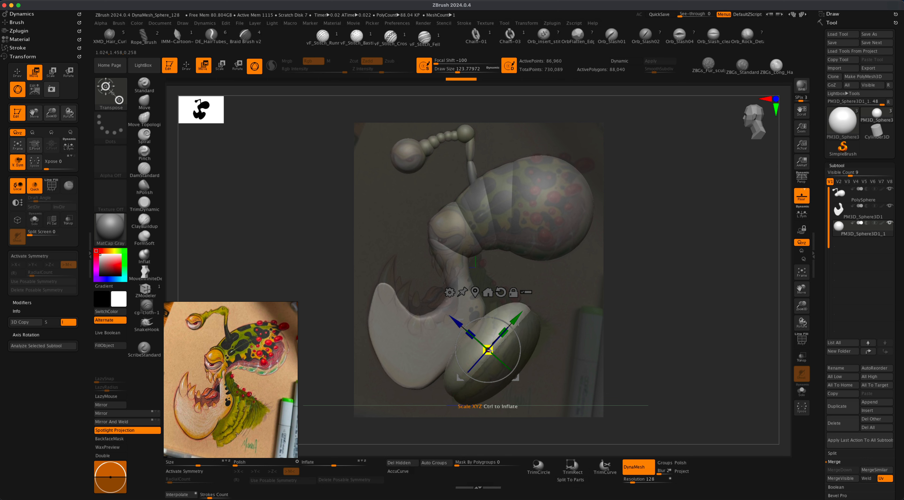
left_click_drag(487, 349, 487, 350)
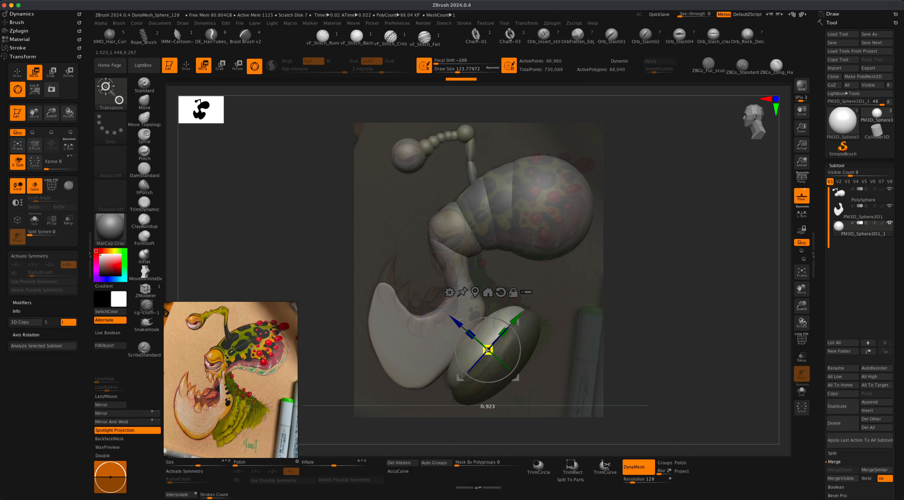
Pull the unmasked copy's upper end up along the throat with the MoveInfiniteDepth brush at a draw size of about 305, and clear the mask.
key("q")
key("s")
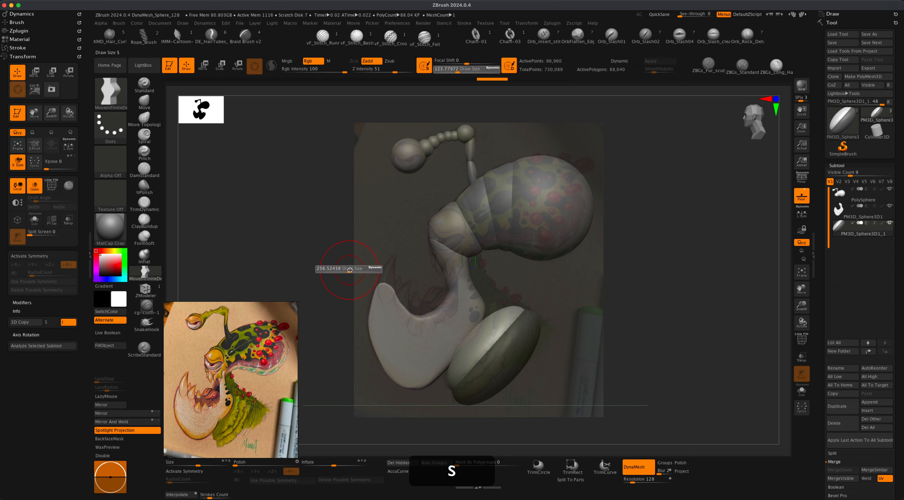
left_click_drag(352, 271, 351, 271)
left_click_drag(496, 312, 499, 274)
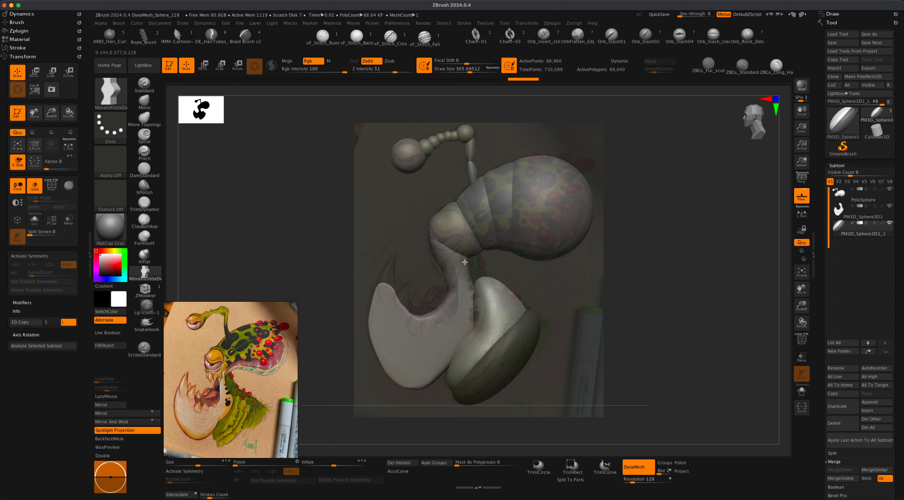
key("super")
mouse_move(347, 225)
left_mouse_down("super")
mouse_move(367, 244)
mouse_move(372, 231)
left_mouse_up("super")
Narrow the piece's top toward the head at a draw size of about 149, push its base corners outward at about 217, and remesh it.
key("s")
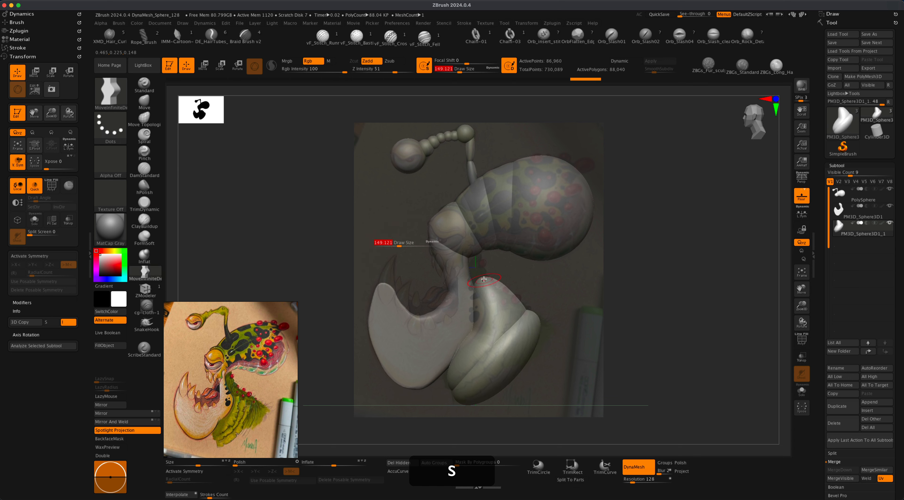
mouse_move(482, 278)
left_mouse_down()
mouse_move(476, 248)
mouse_move(497, 285)
mouse_move(556, 292)
left_mouse_up()
key("s")
left_click_drag(391, 256, 397, 256)
left_click_drag(529, 329, 543, 336)
left_click_drag(469, 394, 468, 401)
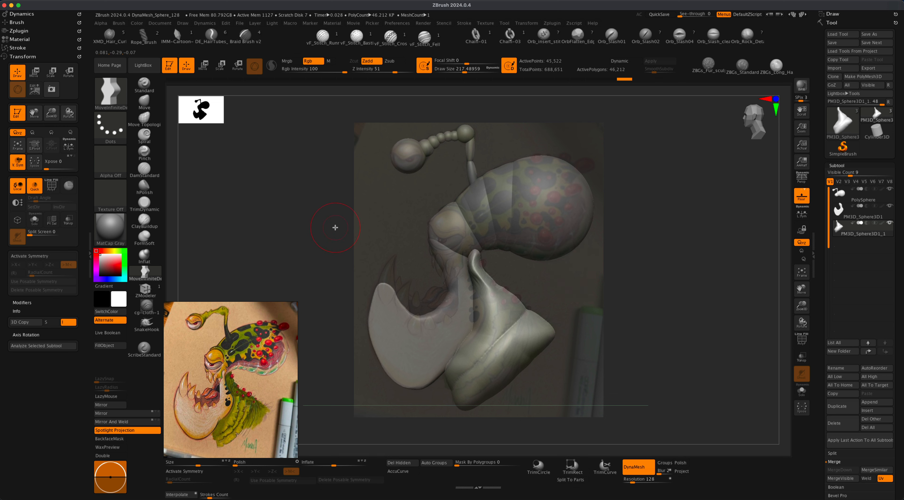
Hide the Spotlight drawing and examine the blockout's thickness and proportions from the side, three-quarter and front.
key("shift+z")
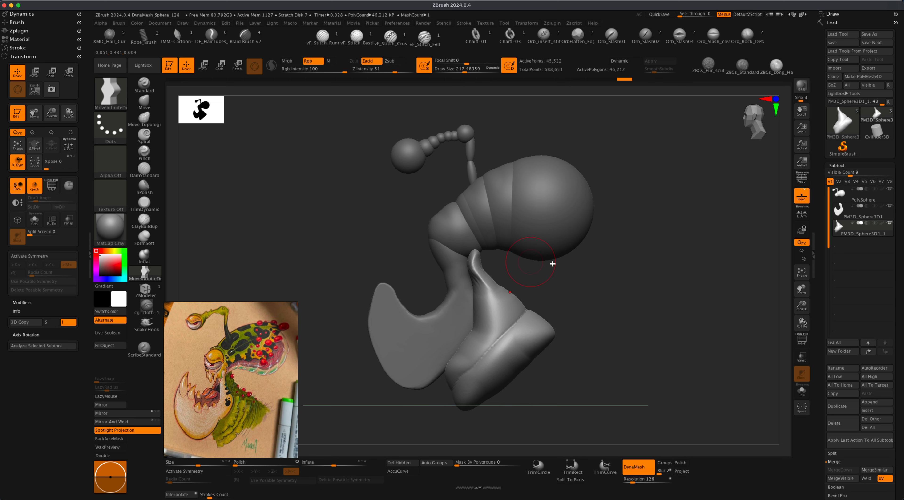
mouse_move(628, 300)
left_mouse_down()
mouse_move(599, 294)
mouse_move(640, 309)
mouse_move(591, 307)
mouse_move(605, 309)
mouse_move(593, 304)
mouse_move(600, 299)
mouse_move(625, 311)
mouse_move(638, 329)
mouse_move(625, 333)
left_mouse_up()
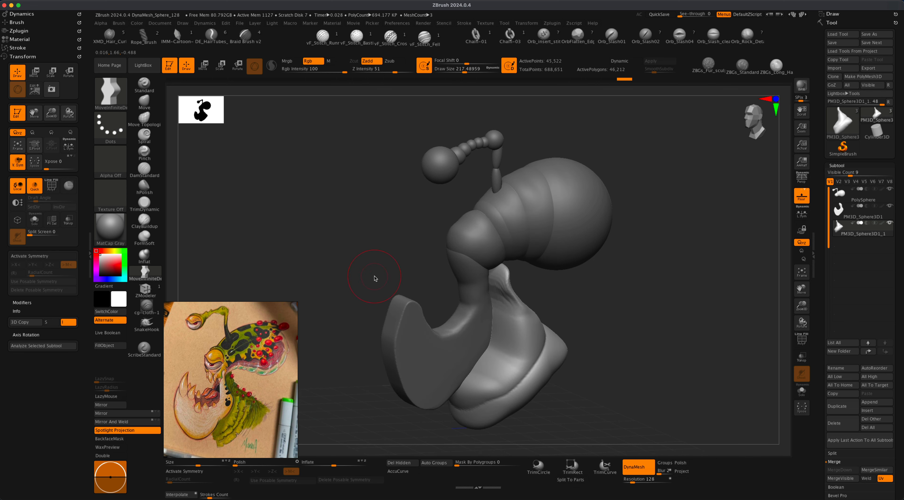
mouse_move(375, 278)
left_mouse_down()
mouse_move(397, 277)
mouse_move(355, 272)
mouse_move(300, 311)
left_mouse_up()
mouse_move(613, 302)
left_mouse_down()
mouse_move(636, 264)
mouse_move(592, 220)
left_mouse_up()
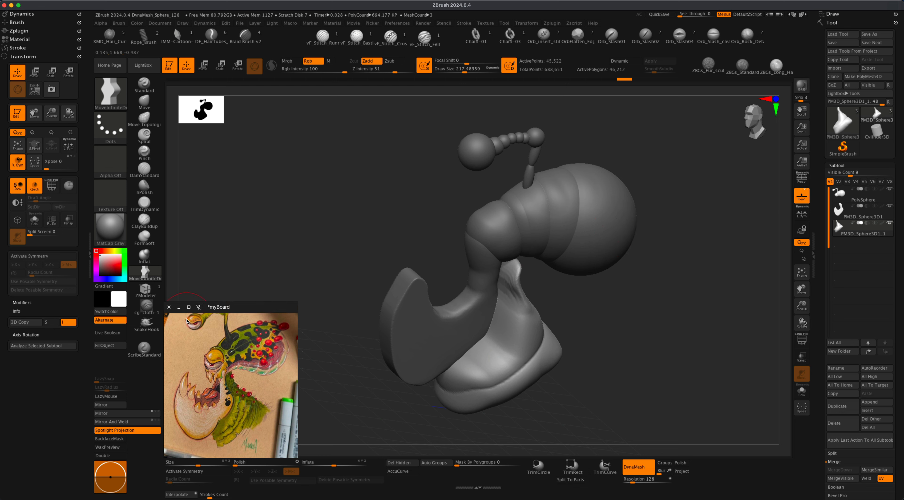
left_click_drag(415, 212, 557, 222)
mouse_move(603, 304)
left_mouse_down()
mouse_move(641, 317)
mouse_move(553, 288)
left_mouse_up()
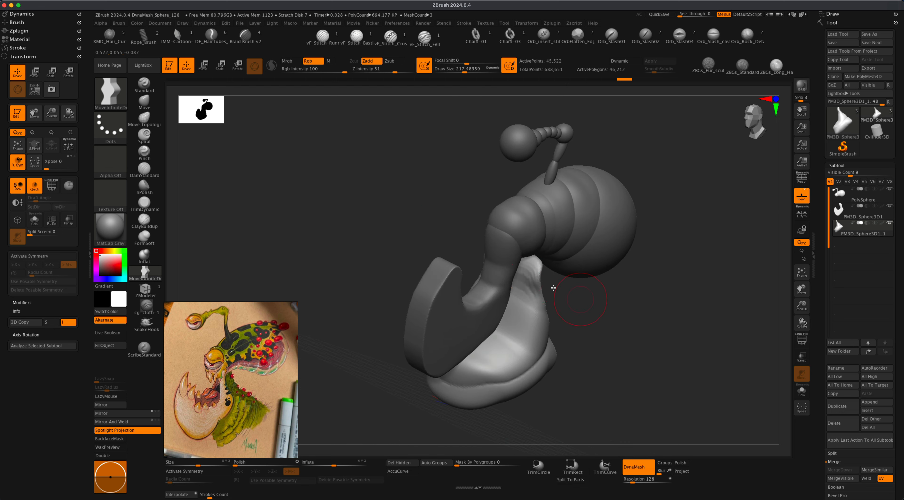
left_click_drag(360, 345, 349, 353)
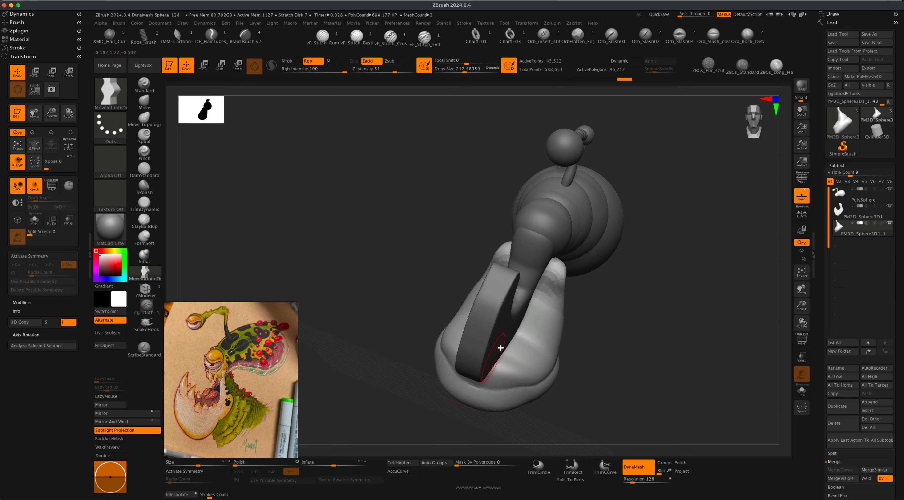
left_click_drag(664, 347, 611, 340)
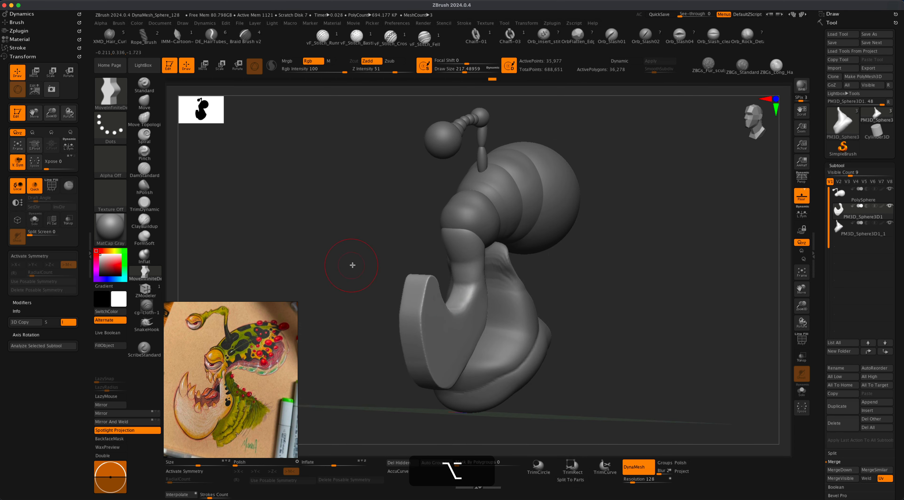
Widen the lower jaw's sides with the Move brush, X symmetry on and a draw size of about 639.
left_click(144, 102)
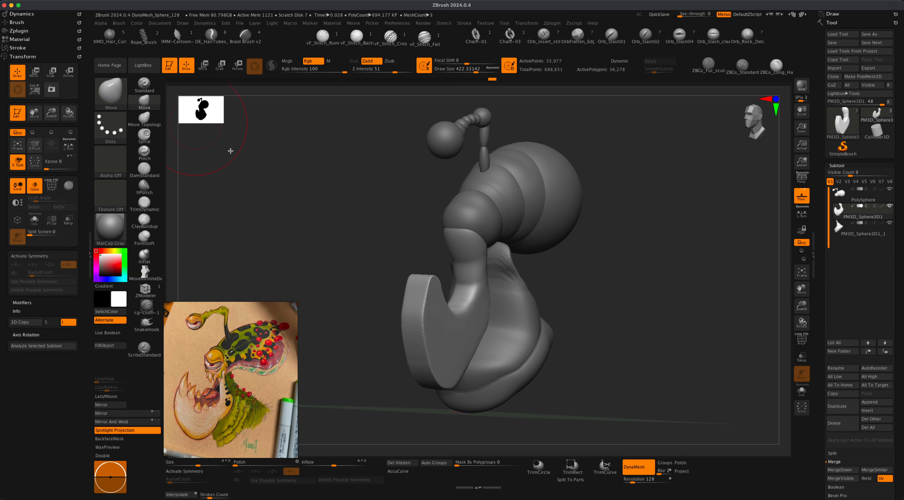
key("x")
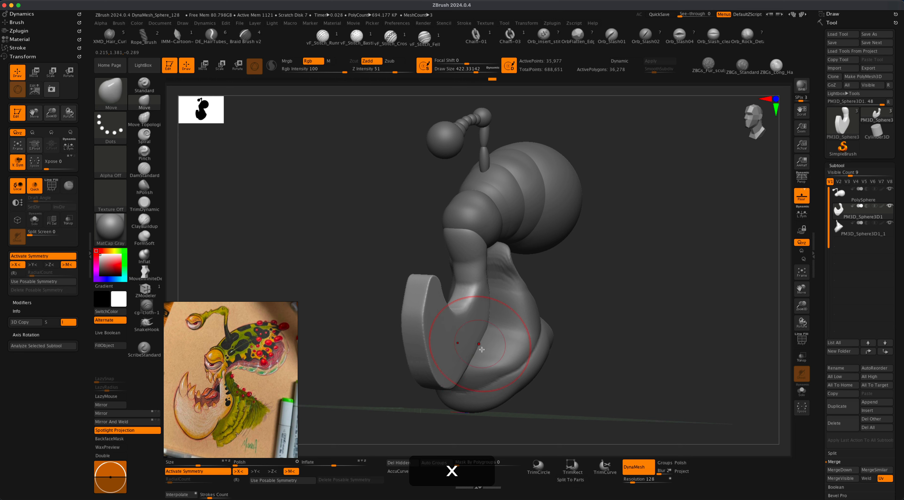
left_click_drag(576, 340, 616, 338)
key("s")
left_click_drag(448, 331, 458, 331)
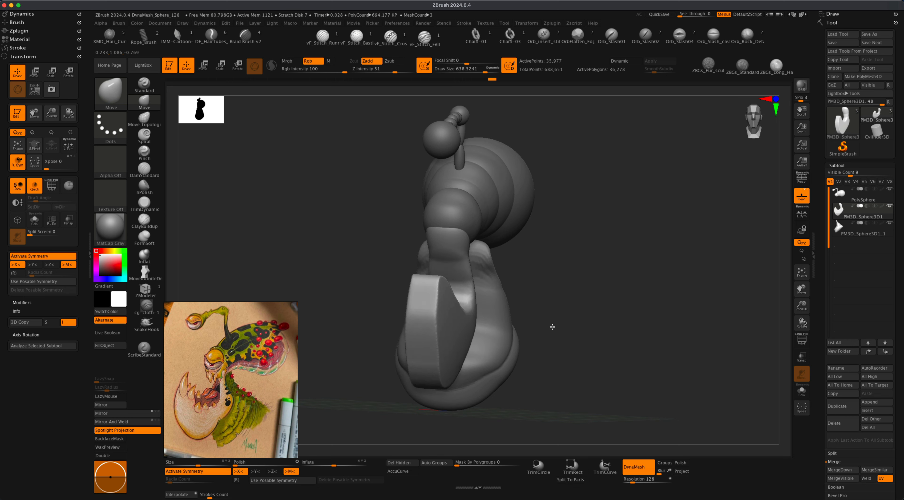
key("super+z")
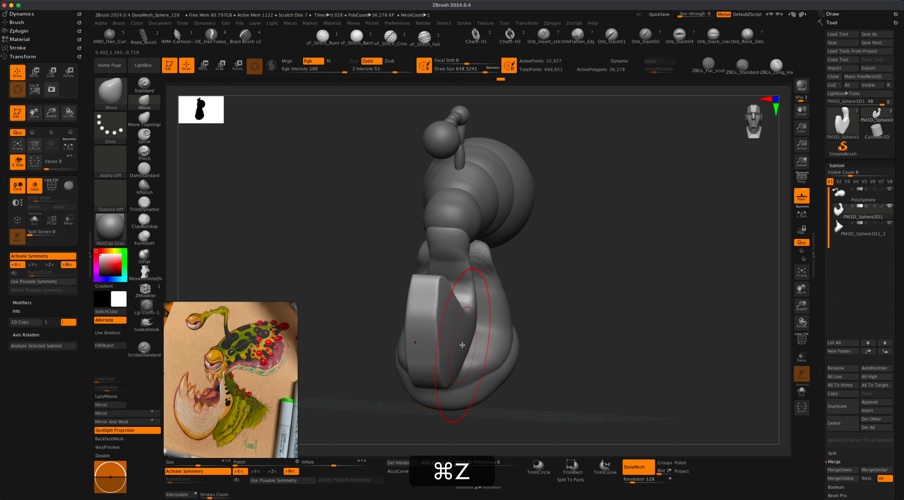
mouse_move(535, 350)
left_mouse_down()
mouse_move(589, 354)
mouse_move(544, 350)
left_mouse_up()
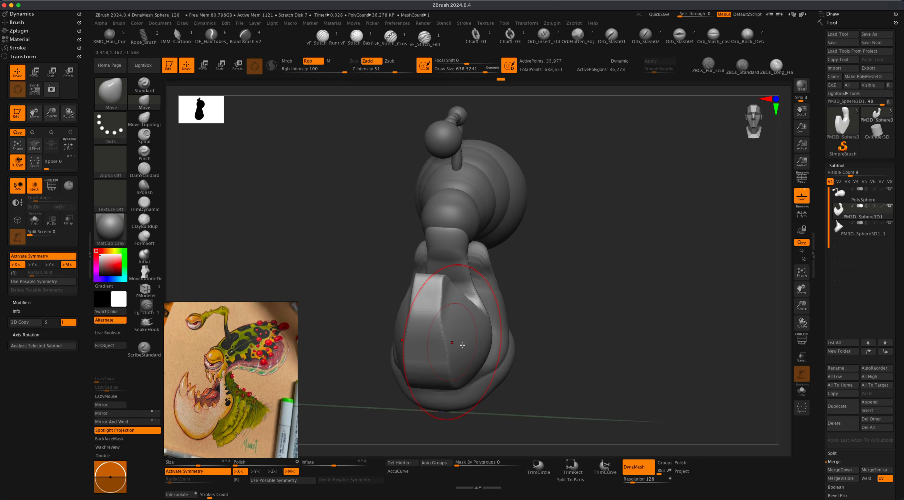
left_click_drag(481, 347, 496, 347)
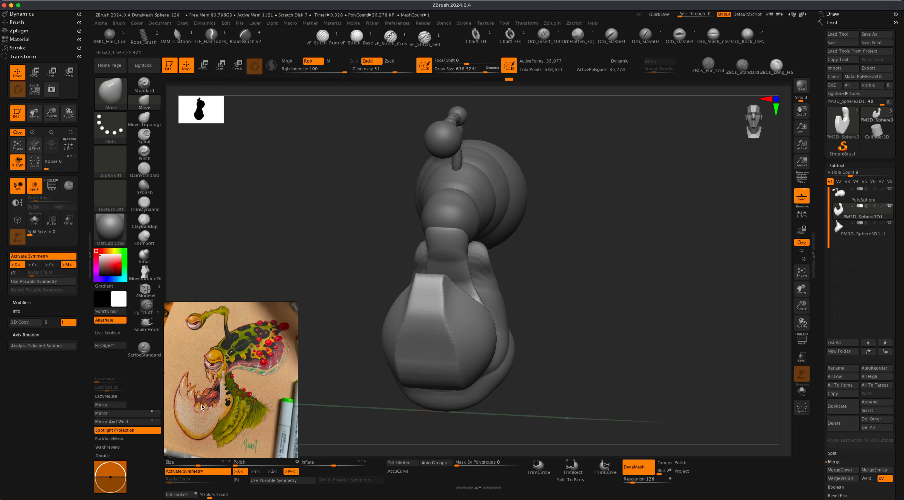
Widen the rear of the lower jaw toward the base of the throat with symmetrical Move strokes.
left_click_drag(588, 336, 571, 337)
left_click_drag(642, 321, 665, 325)
mouse_move(490, 330)
left_mouse_down()
mouse_move(569, 332)
mouse_move(563, 348)
mouse_move(559, 335)
mouse_move(509, 332)
mouse_move(551, 328)
left_mouse_up()
left_click_drag(570, 294, 531, 292)
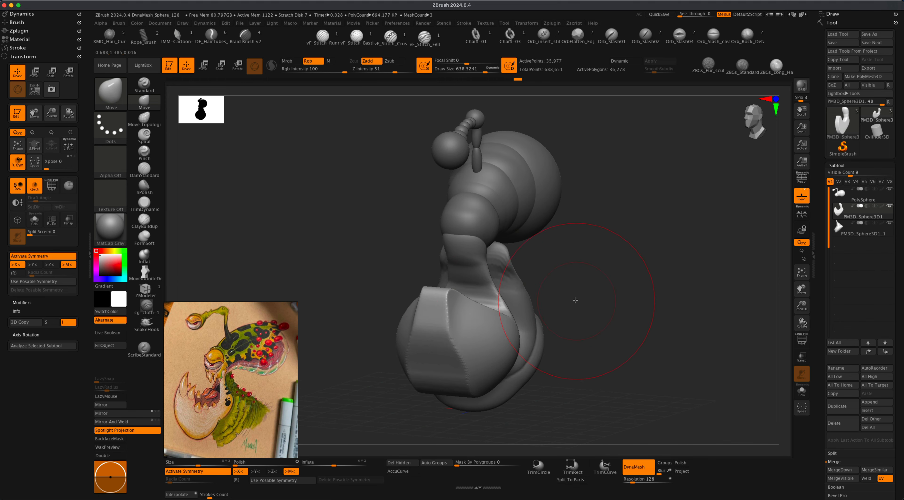
Draw the rear piece's upper sides in behind the throat with X symmetry and a Move brush of about 393, and update its DynaMesh.
key("s")
left_click(526, 285, "alt")
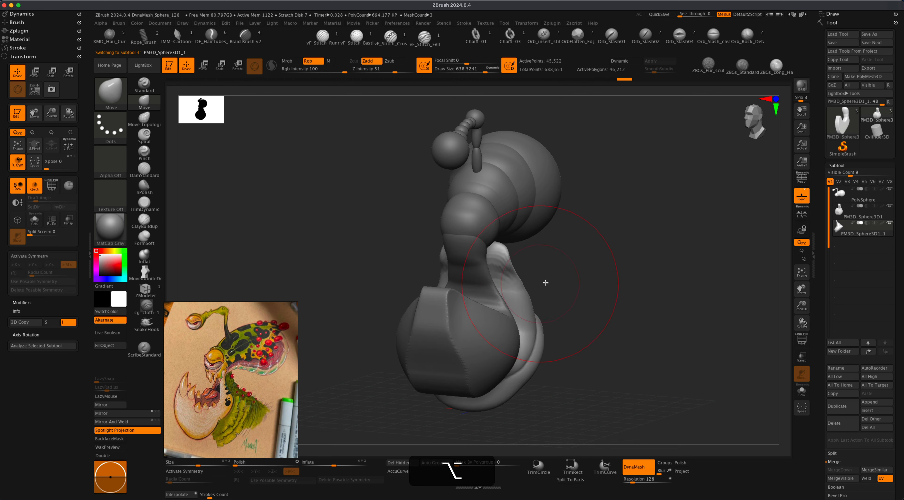
key("alt+s")
left_click_drag(555, 276, 524, 280)
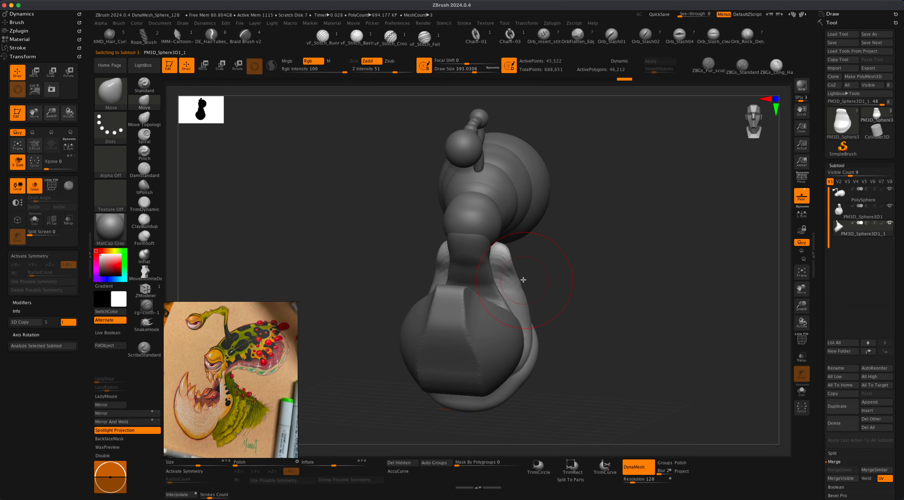
key("super+z")
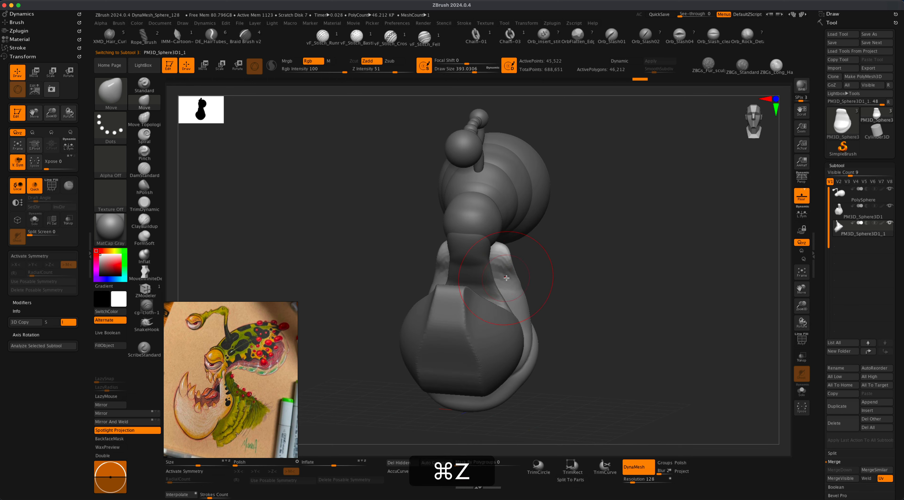
key("x")
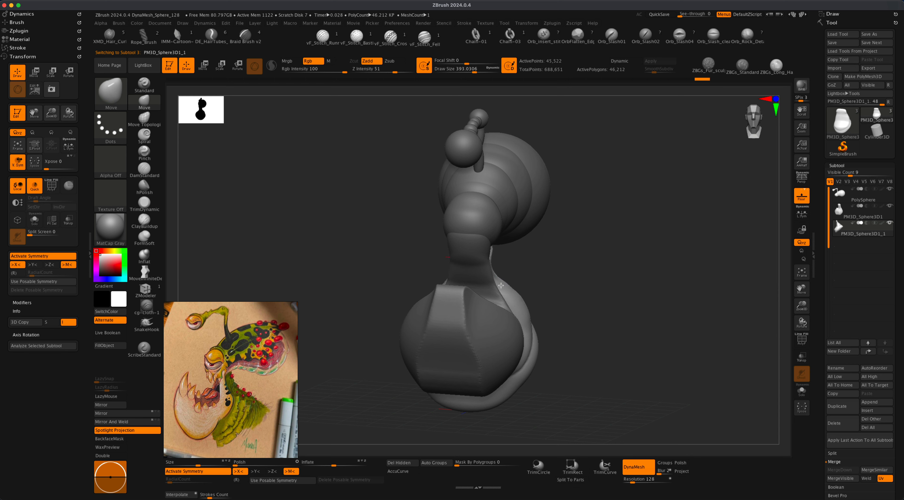
left_click_drag(573, 304, 636, 271)
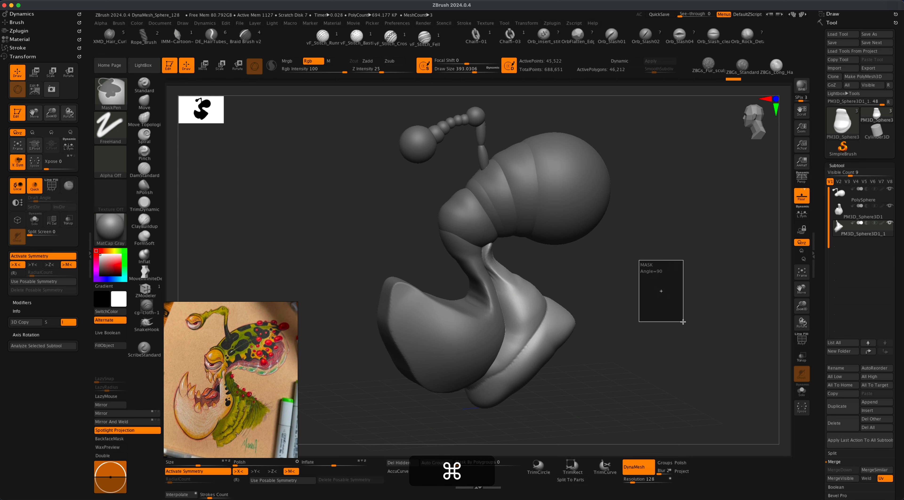
mouse_move(637, 323)
left_mouse_down()
mouse_move(545, 303)
mouse_move(525, 266)
mouse_move(658, 263)
mouse_move(655, 277)
mouse_move(670, 277)
mouse_move(619, 273)
mouse_move(621, 327)
mouse_move(603, 361)
mouse_move(615, 361)
mouse_move(615, 317)
mouse_move(523, 290)
left_mouse_up()
Refine the rear piece's form around the back of the throat with the Move brush at a draw size of about 305.
key("s")
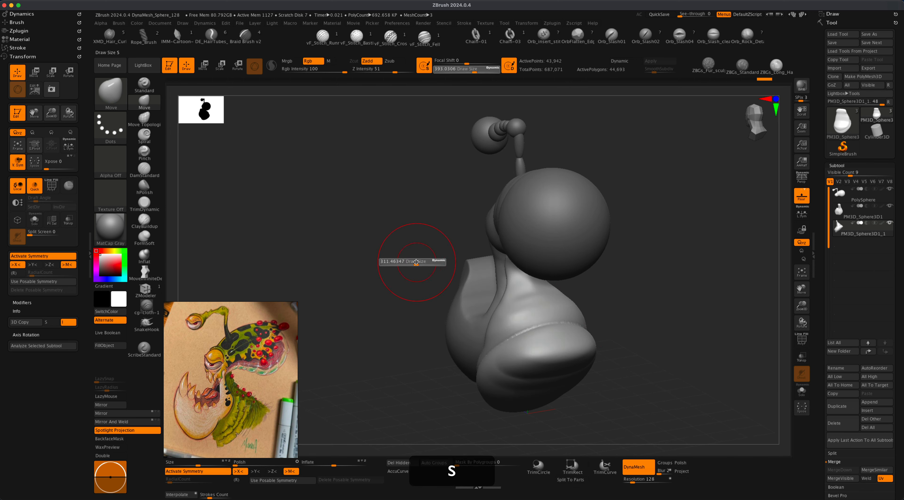
left_click_drag(419, 262, 414, 262)
mouse_move(428, 286)
left_mouse_down()
mouse_move(398, 295)
mouse_move(429, 270)
mouse_move(614, 310)
mouse_move(670, 345)
mouse_move(646, 341)
mouse_move(667, 342)
left_mouse_up()
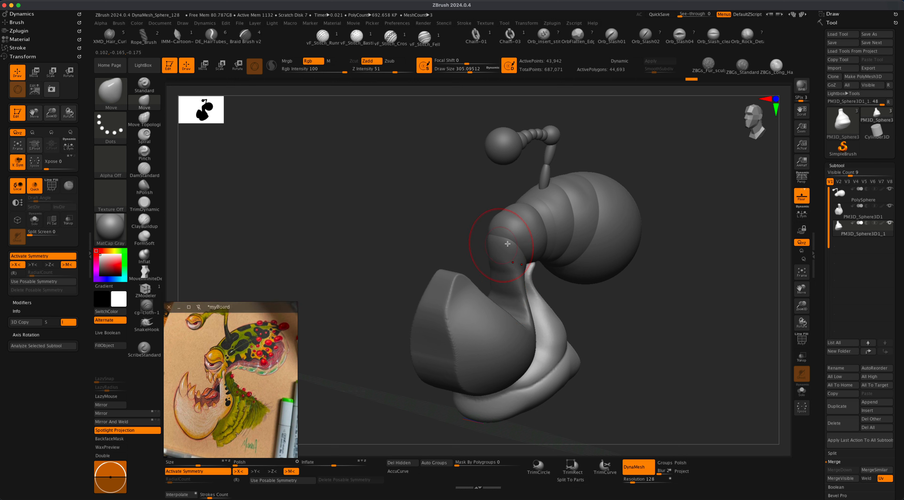
left_click_drag(667, 304, 643, 305)
mouse_move(665, 352)
left_mouse_down()
mouse_move(666, 361)
mouse_move(670, 347)
mouse_move(655, 352)
mouse_move(666, 356)
left_mouse_up()
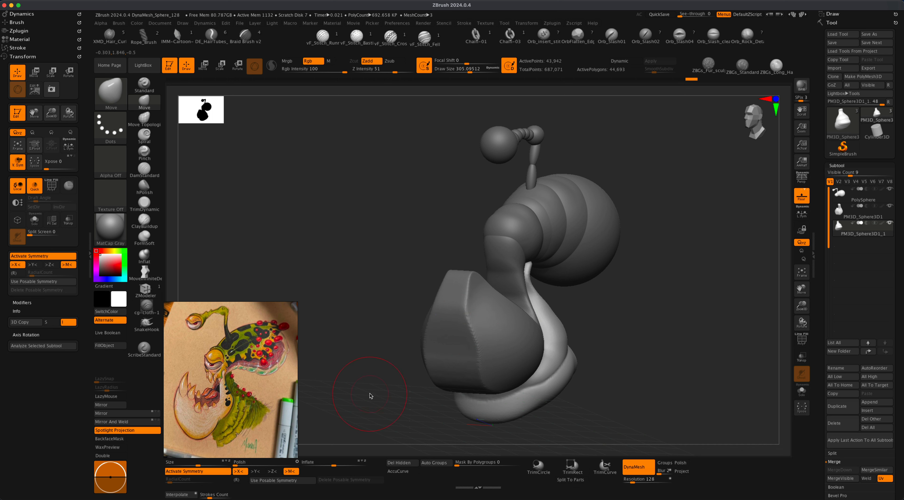
Update the lower jaw's DynaMesh and smooth the hard edges along its front and sides.
left_click(479, 340, "alt")
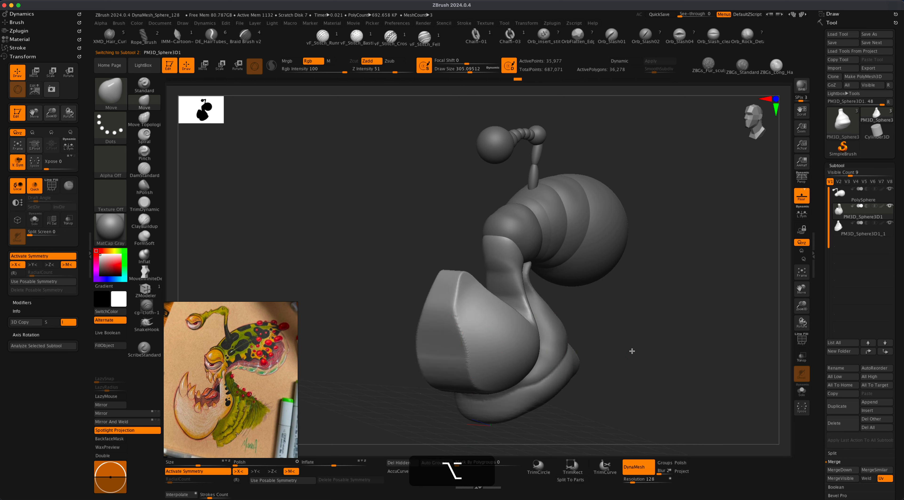
left_click_drag(633, 351, 581, 340)
left_click_drag(309, 175, 383, 260, "super")
key("shift")
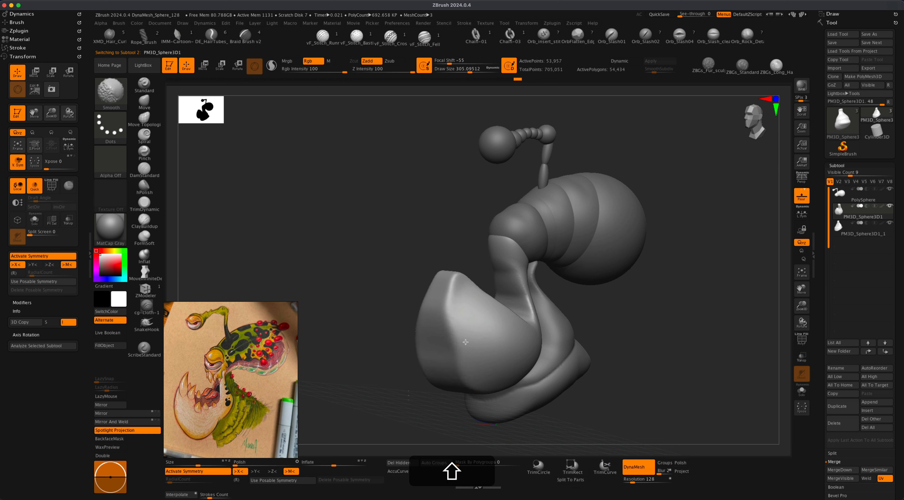
left_click_drag(448, 300, 441, 284, "shift")
mouse_move(599, 328)
left_mouse_down("shift")
mouse_move(635, 335)
mouse_move(574, 343)
mouse_move(611, 333)
left_mouse_up("shift")
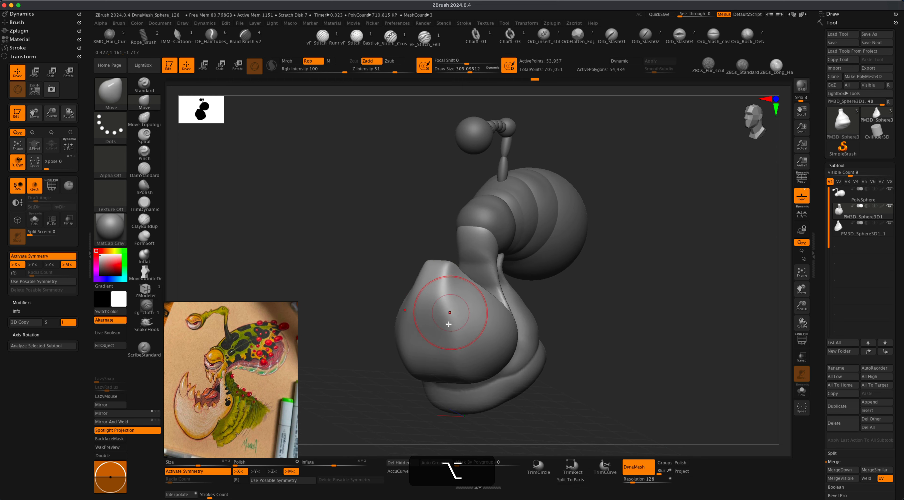
Flatten the front of the lower jaw with the TrimDynamic brush at a draw size of about 422 and Z Intensity 10.
left_click(146, 208)
key("s")
left_click_drag(342, 264, 349, 264)
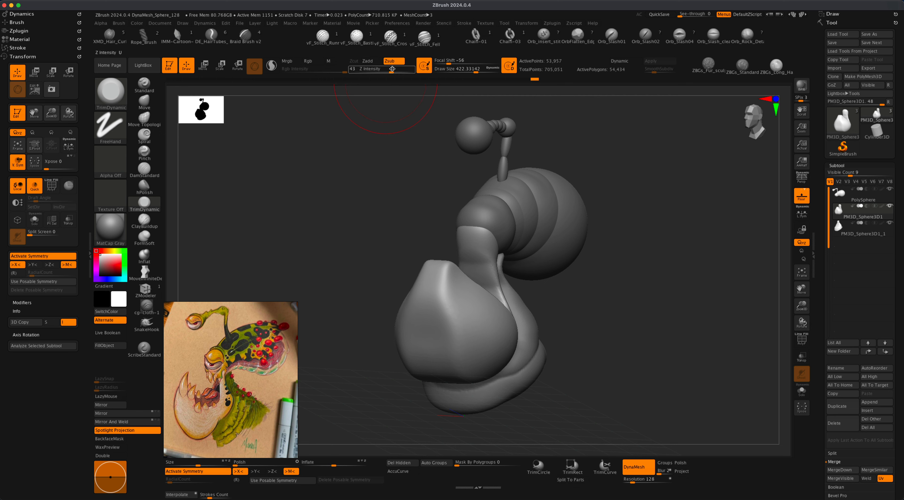
left_click_drag(391, 70, 371, 71)
left_click_drag(364, 288, 367, 287, "alt")
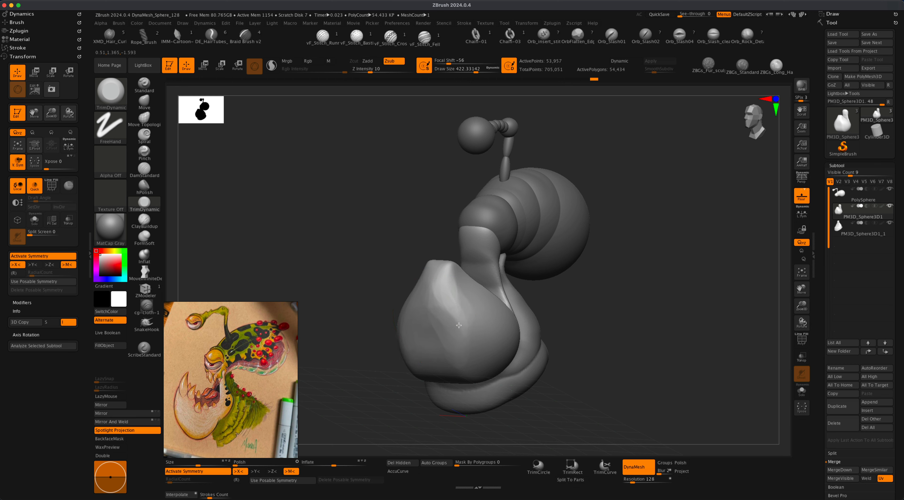
Update the lower jaw's DynaMesh and smooth the trimmed planes on its front and around its tip.
mouse_move(585, 325)
left_mouse_down("shift")
mouse_move(492, 317)
mouse_move(520, 323)
left_mouse_up("shift")
left_click_drag(360, 162, 412, 220, "super")
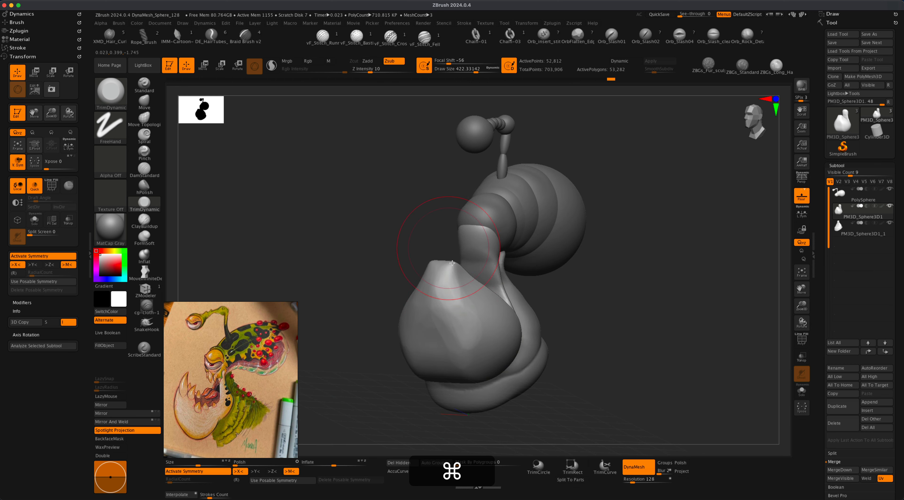
left_click_drag(463, 328, 456, 309, "shift")
left_click_drag(626, 325, 668, 325)
left_click_drag(534, 298, 545, 297)
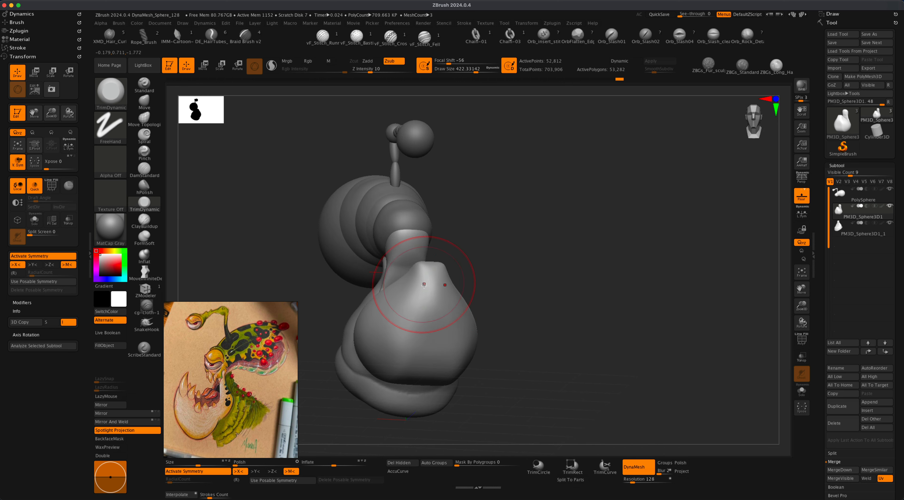
mouse_move(607, 338)
left_mouse_down("shift")
mouse_move(547, 341)
mouse_move(597, 337)
mouse_move(557, 339)
mouse_move(581, 341)
mouse_move(590, 359)
left_mouse_up("shift")
Turn on perspective display and check the creature's proportions from the side and three-quarter views.
left_click_drag(747, 276, 733, 276, "alt")
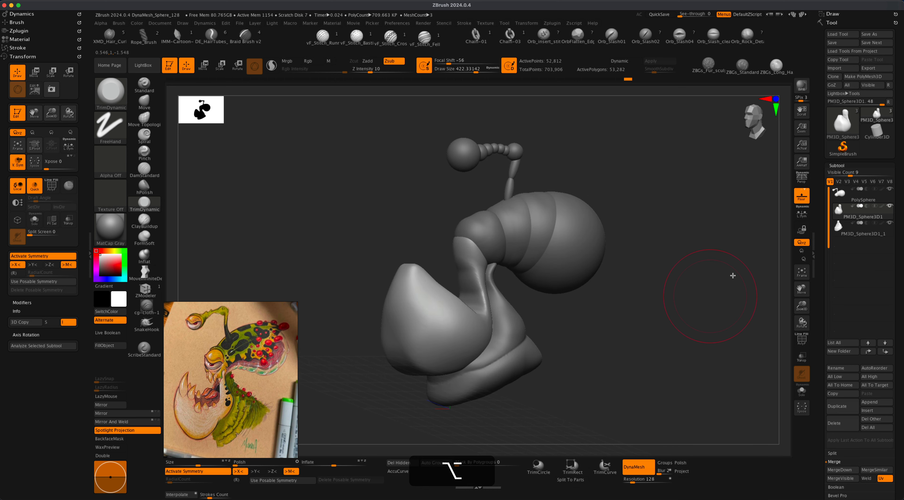
left_click(801, 178)
mouse_move(672, 333)
left_mouse_down("alt")
mouse_move(638, 343)
mouse_move(688, 357)
mouse_move(650, 351)
mouse_move(659, 349)
mouse_move(631, 364)
mouse_move(601, 359)
mouse_move(606, 347)
mouse_move(591, 351)
mouse_move(580, 333)
mouse_move(595, 350)
mouse_move(577, 350)
mouse_move(593, 336)
left_mouse_up("alt")
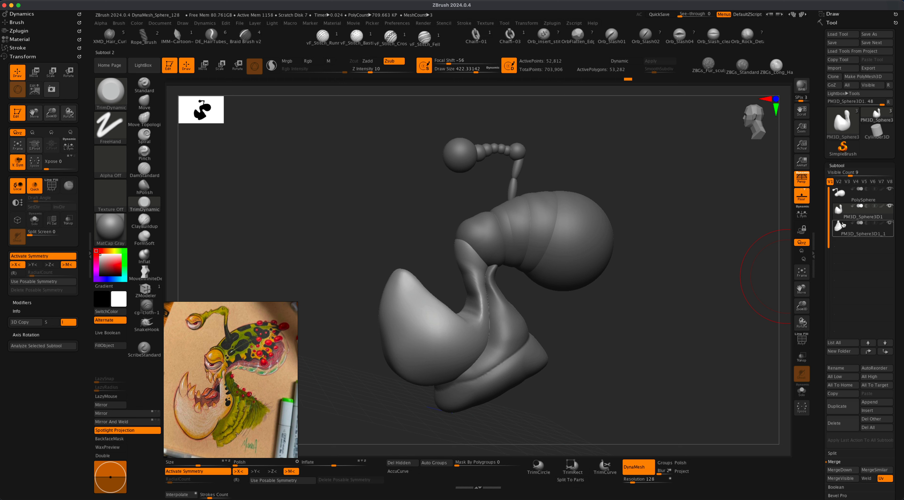
mouse_move(668, 266)
left_mouse_down("alt")
mouse_move(659, 284)
mouse_move(670, 287)
left_mouse_up("alt")
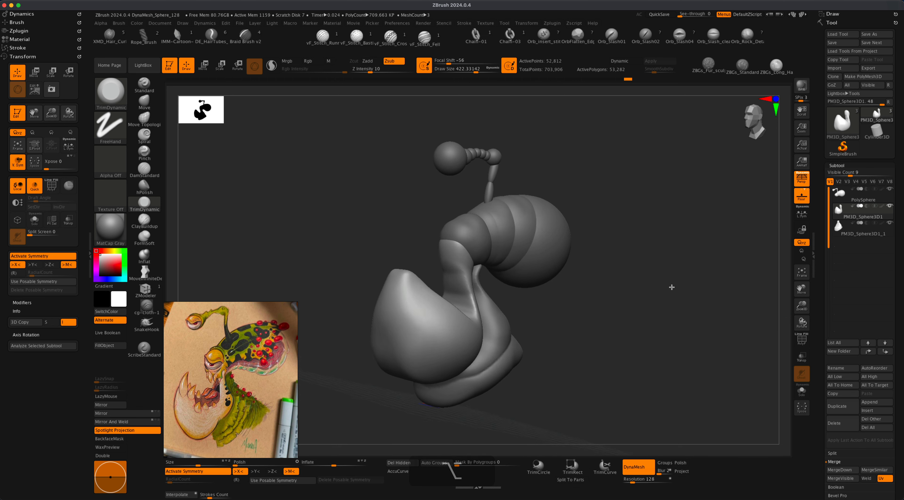
Make the upper body with the eyestalk the active subtool and fuse its overlapping spheres with a DynaMesh update at resolution 128.
left_click(498, 316, "alt")
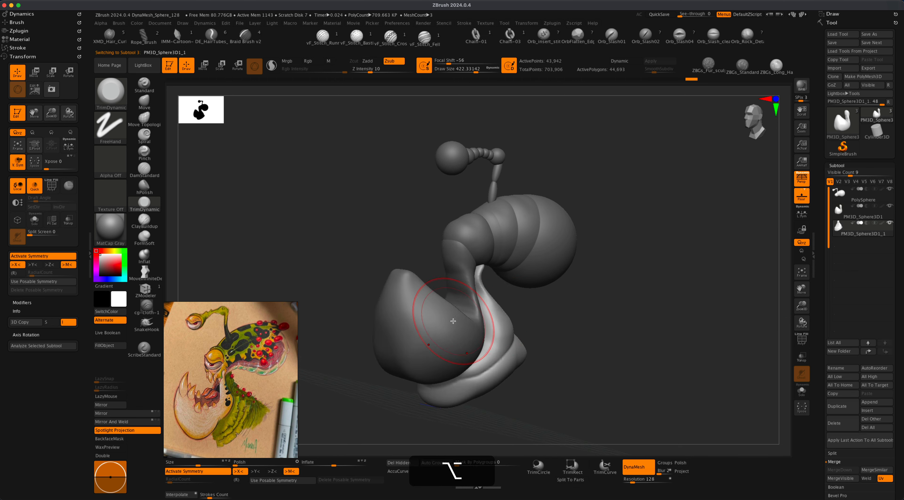
left_click(453, 321, "alt")
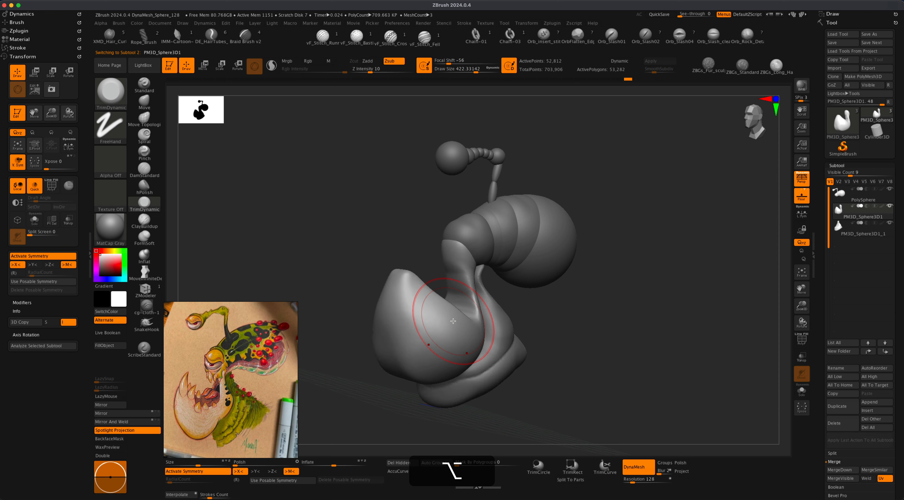
left_click(513, 242, "alt")
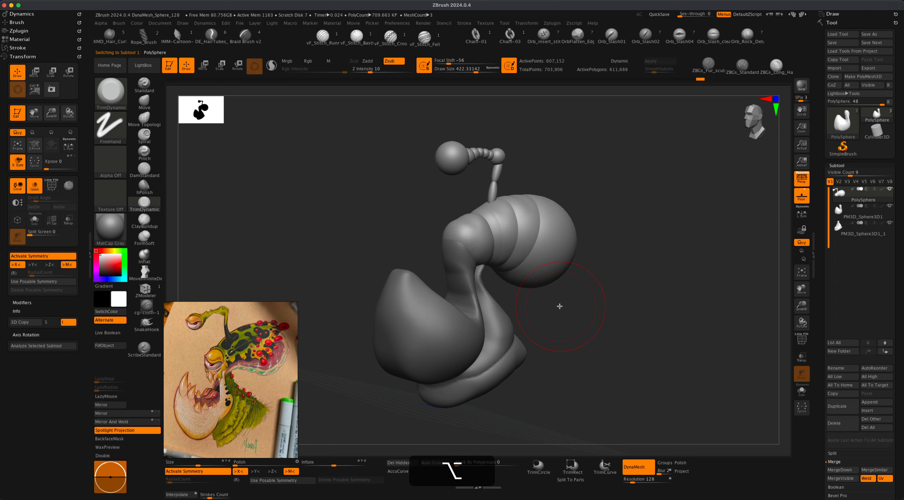
mouse_move(559, 304)
left_mouse_down()
mouse_move(607, 313)
mouse_move(555, 307)
mouse_move(581, 323)
mouse_move(568, 330)
left_mouse_up()
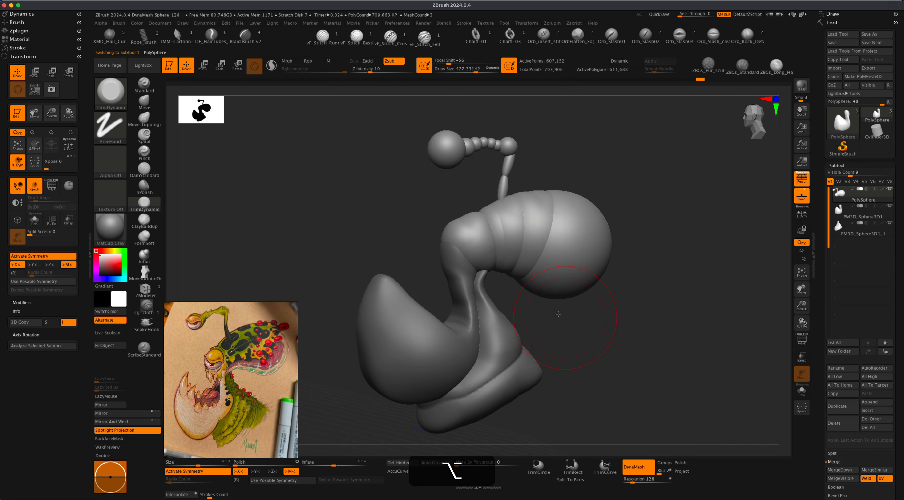
left_click_drag(398, 224, 403, 238, "alt")
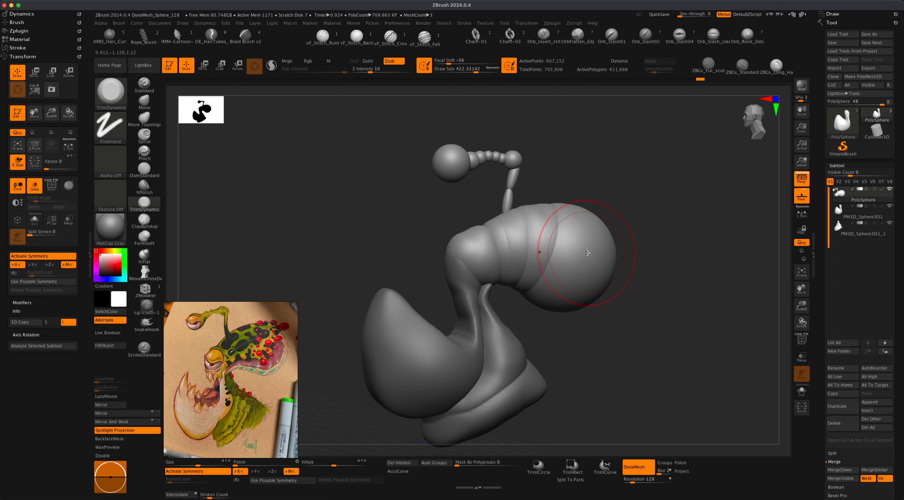
mouse_move(645, 278)
left_mouse_down("alt")
mouse_move(636, 277)
mouse_move(642, 293)
mouse_move(622, 332)
left_mouse_up("alt")
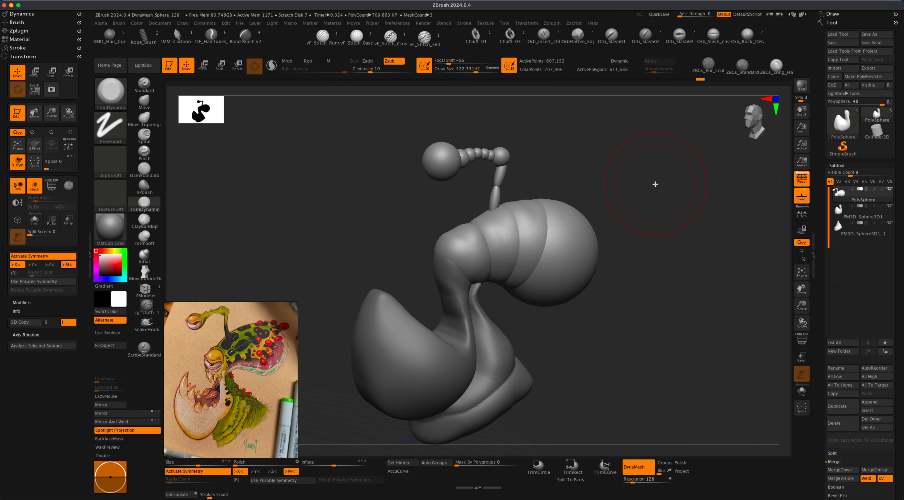
left_click_drag(639, 151, 714, 276, "super")
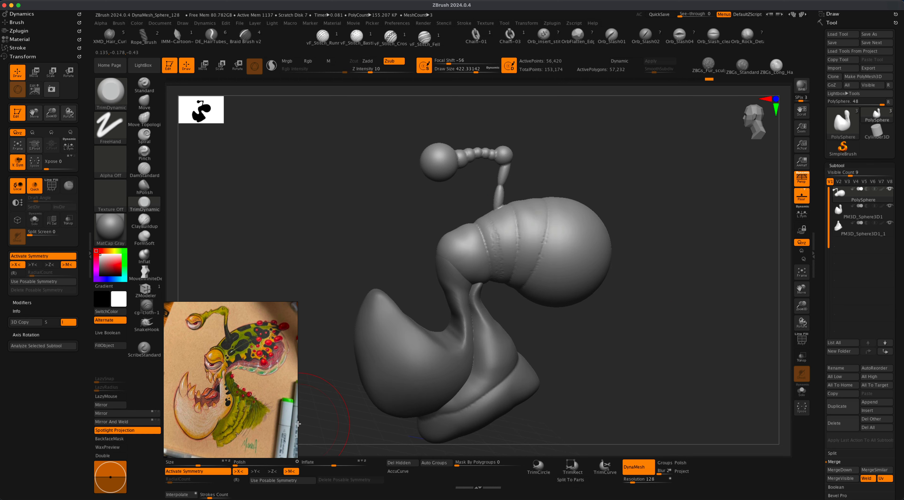
left_click_drag(606, 332, 647, 383, "super")
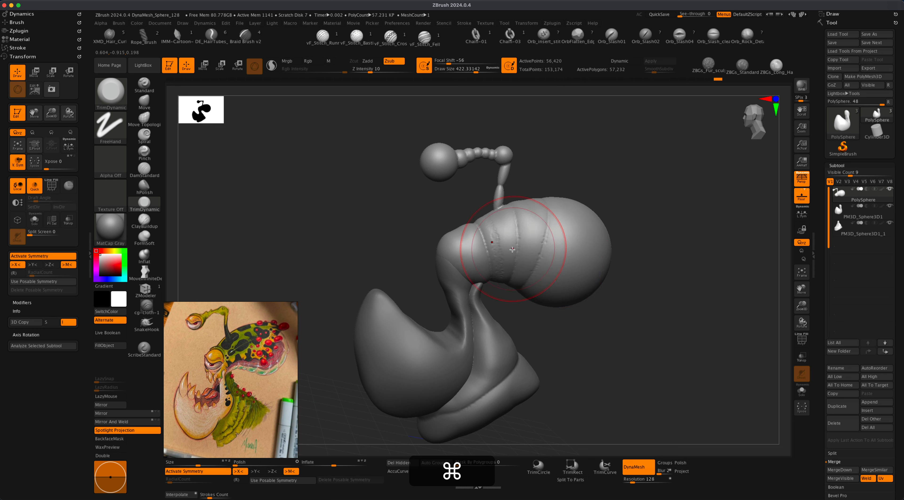
Smooth the seams between the upper body's segments and along the eyestalk with the Smooth brush.
left_click_drag(686, 288, 686, 296)
key("shift")
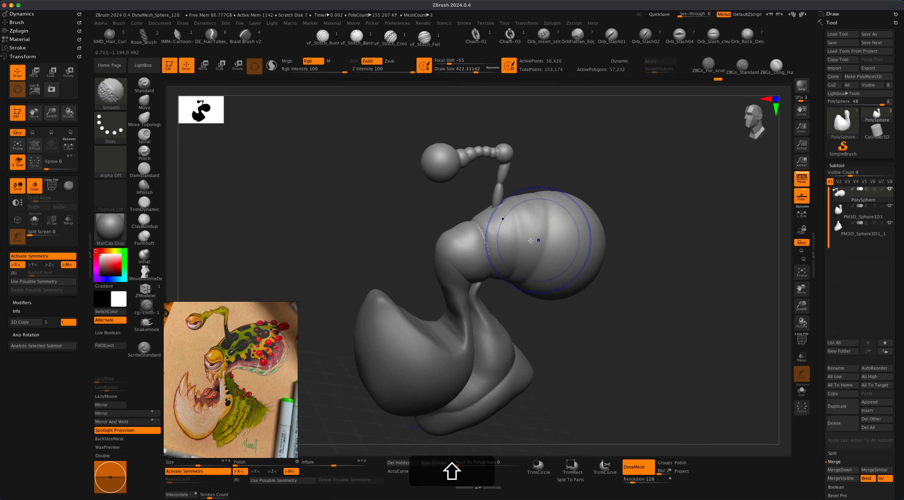
left_click_drag(531, 241, 497, 222, "shift")
left_click_drag(506, 188, 499, 149, "shift")
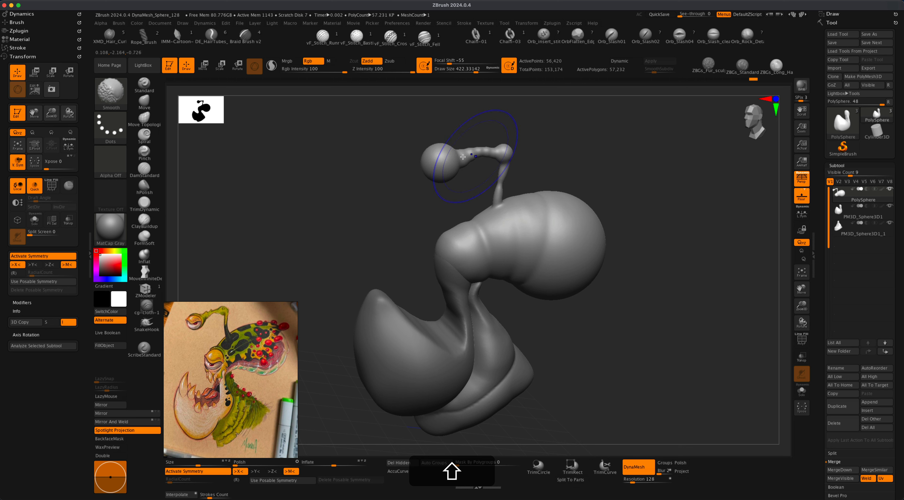
left_click_drag(679, 205, 687, 222)
left_click_drag(507, 232, 505, 219, "shift")
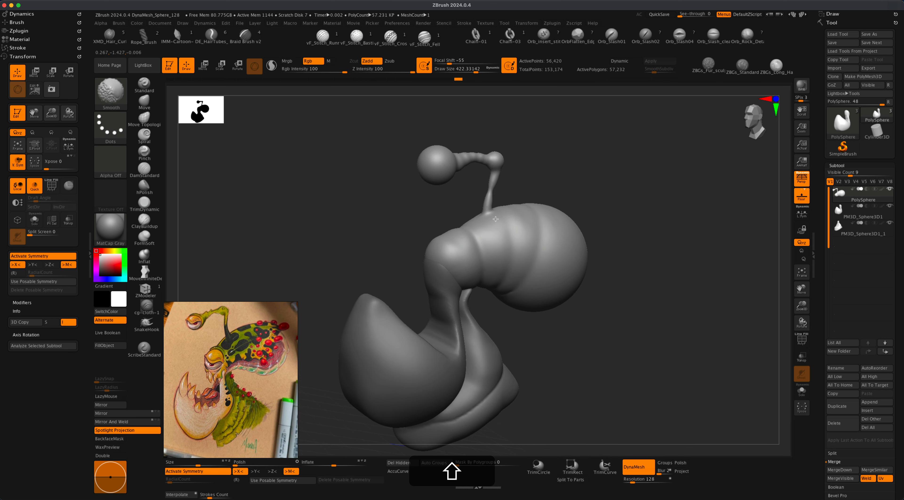
Adjust the framing of the reference drawing and compare it with the upper body and eyestalk.
mouse_move(633, 290)
left_mouse_down("alt")
mouse_move(638, 281)
mouse_move(630, 293)
mouse_move(614, 284)
left_mouse_up("alt")
mouse_move(597, 313)
left_mouse_down()
mouse_move(642, 309)
mouse_move(666, 365)
mouse_move(537, 290)
left_mouse_up()
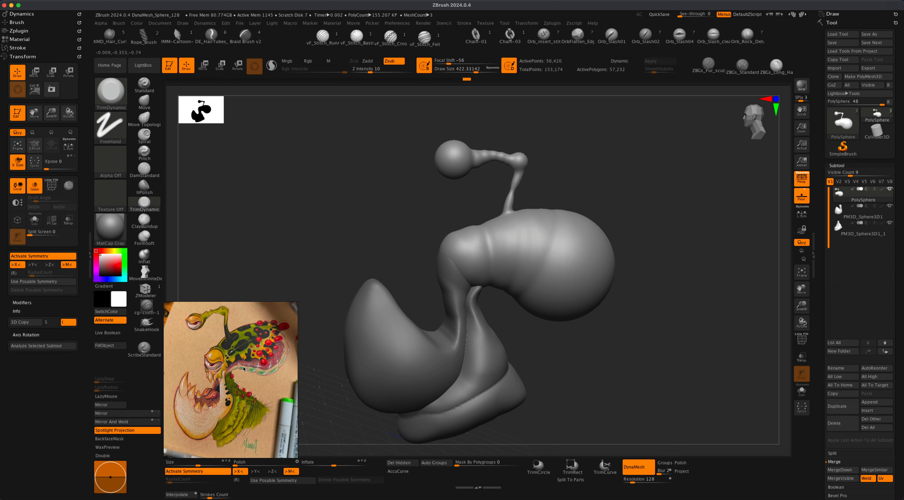
key("ctrl+z")
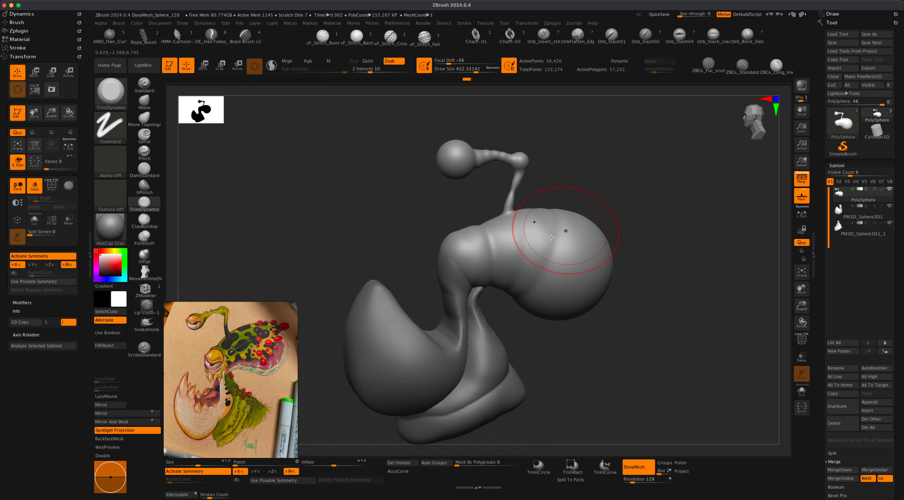
left_click(227, 320)
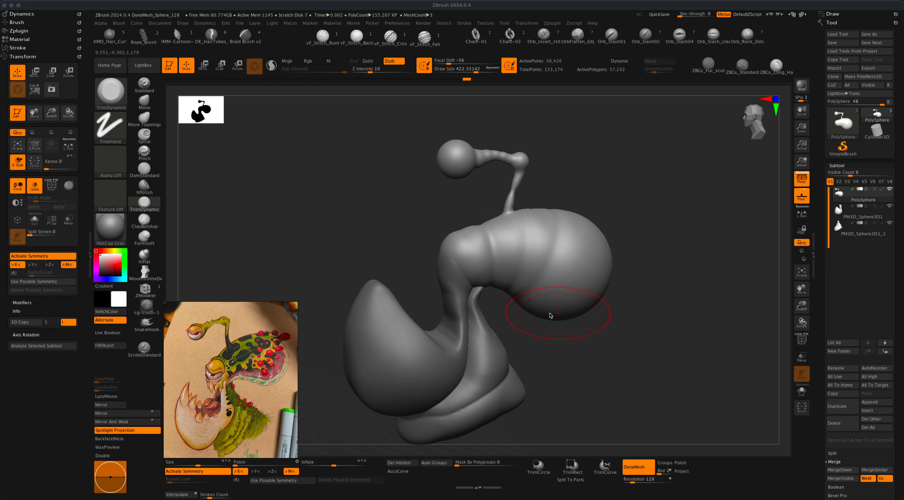
left_click_drag(583, 350, 618, 361)
Retopologize the upper body and eyestalk using ZRemesher with Target Polygons Count 1 and Adapt turned off.
scroll(902, 310, "down", 5)
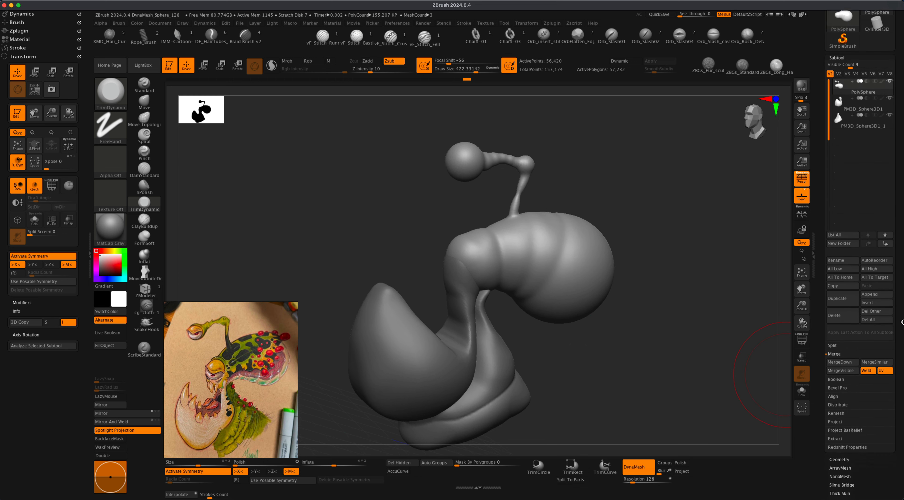
left_click(833, 403)
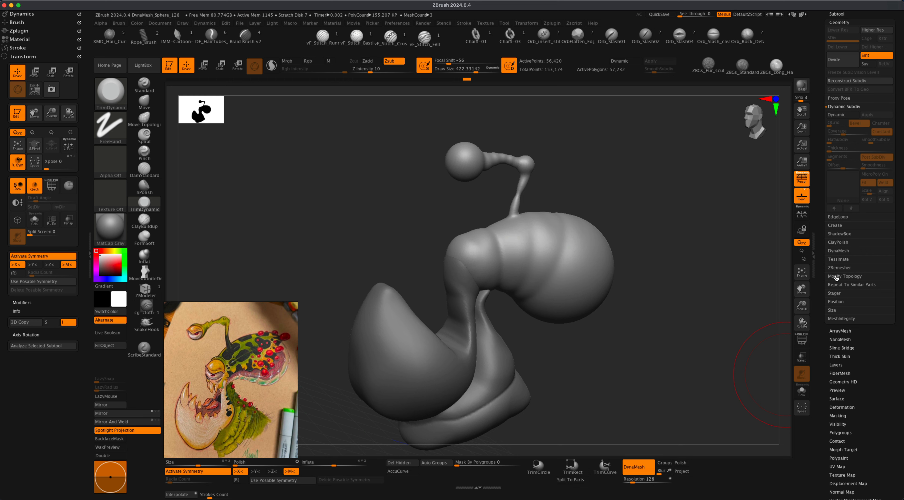
left_click(838, 268)
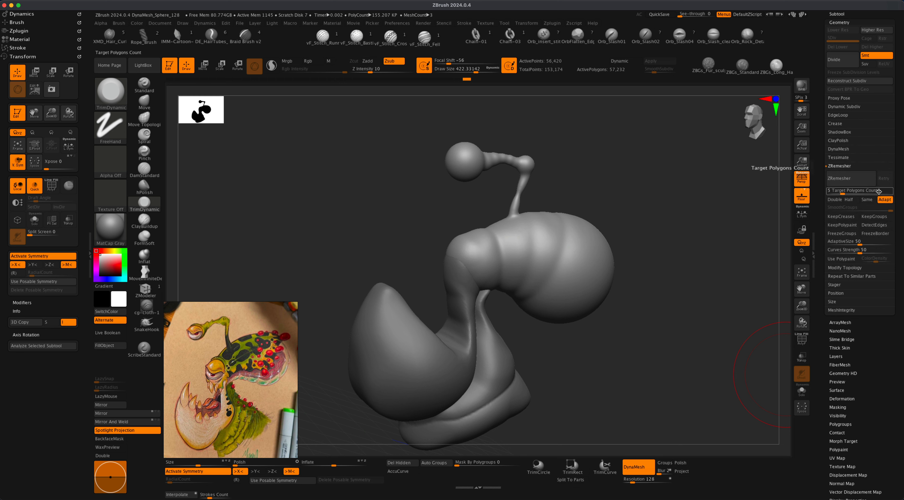
type("1")
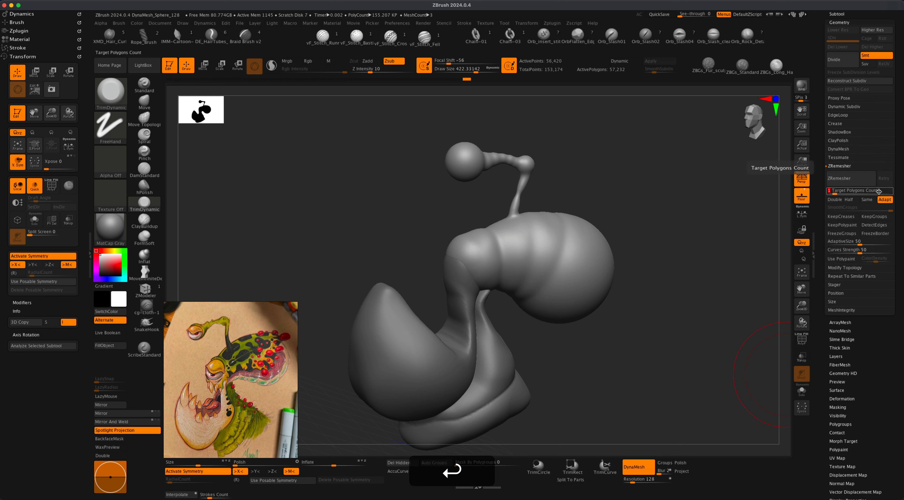
left_click(884, 201)
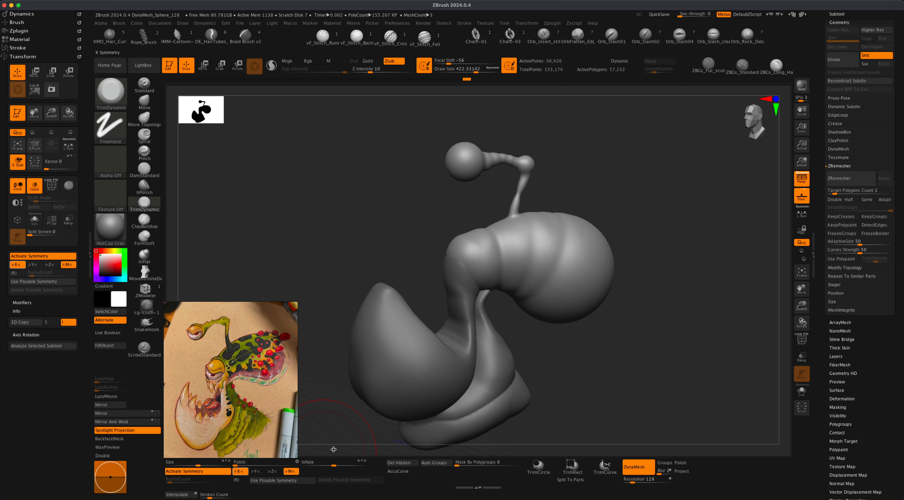
left_click(850, 190)
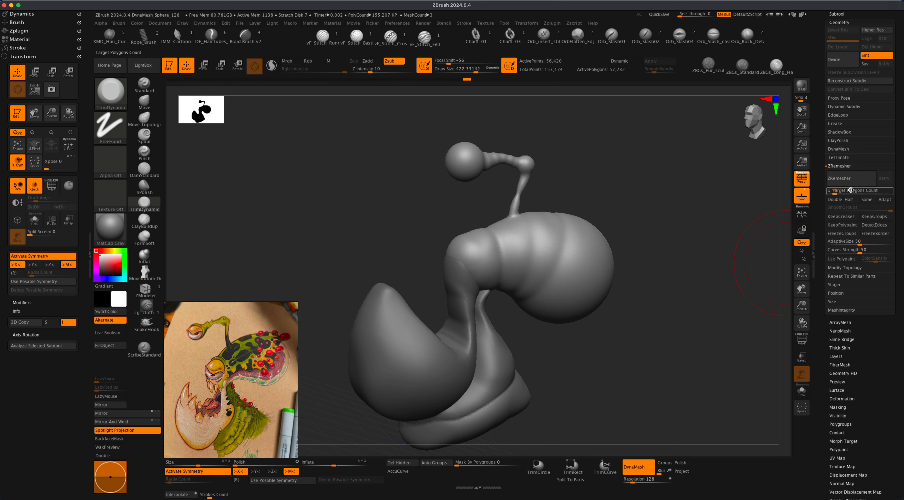
left_click(850, 179)
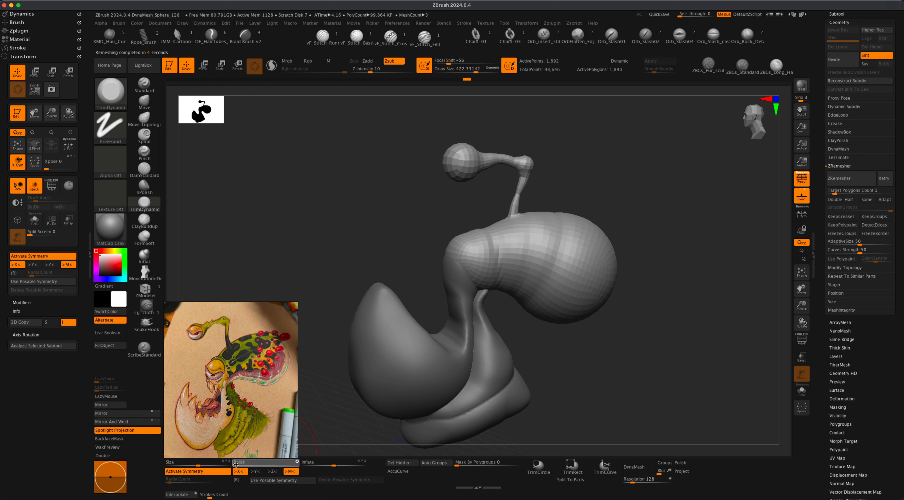
Polish the remeshed upper body and eyestalk to even out the ridges left by the spheres.
left_click(238, 463)
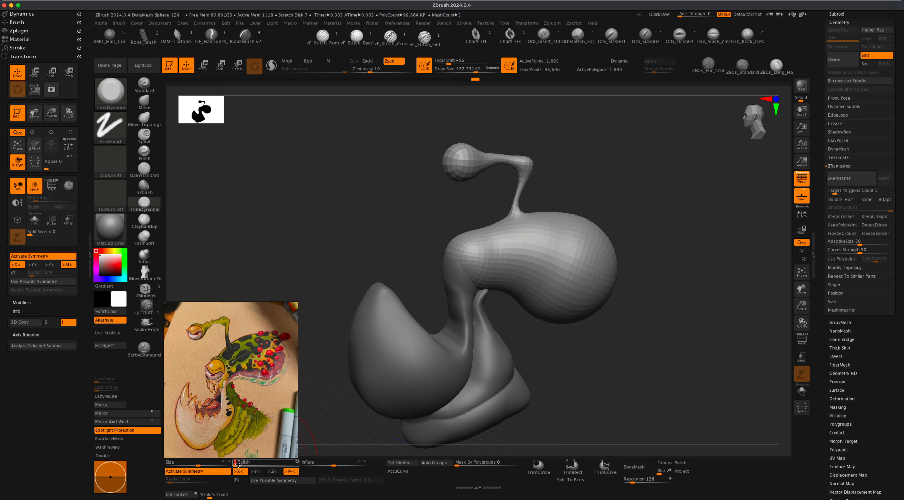
mouse_move(634, 384)
left_mouse_down()
mouse_move(622, 385)
mouse_move(631, 385)
left_mouse_up()
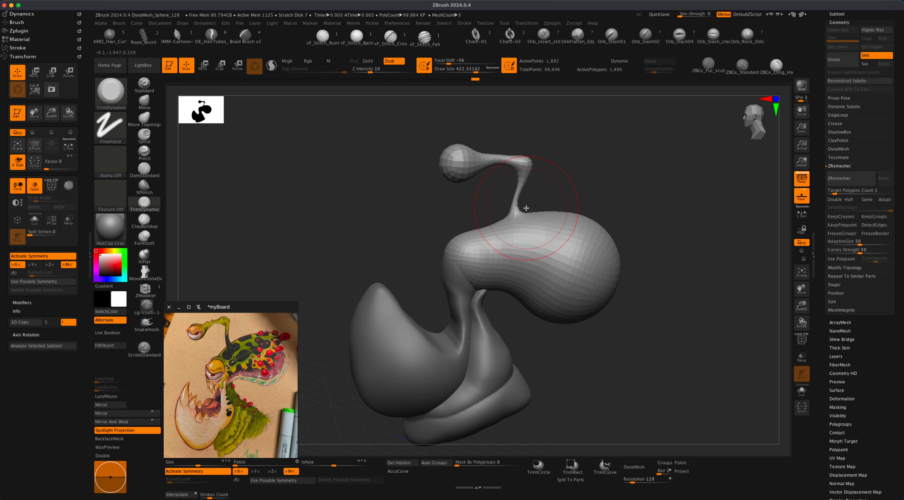
mouse_move(587, 188)
left_mouse_down()
mouse_move(632, 191)
mouse_move(585, 191)
left_mouse_up()
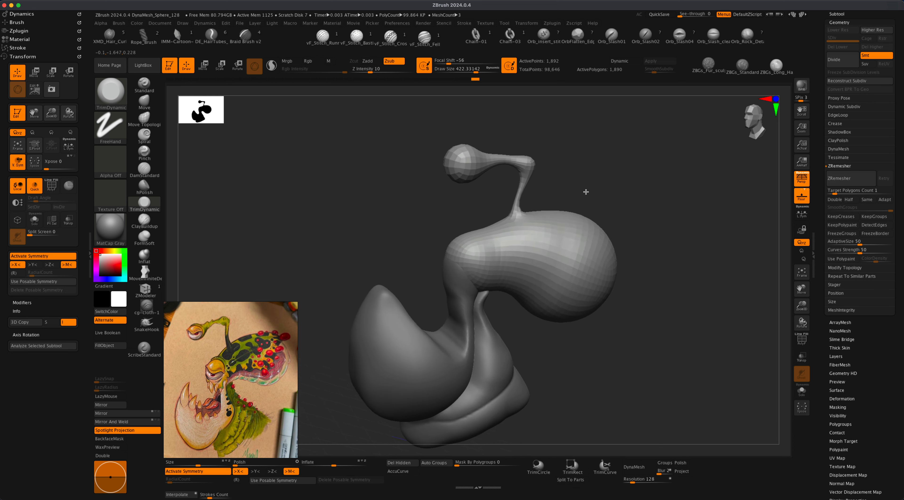
left_click_drag(648, 201, 640, 218, "alt")
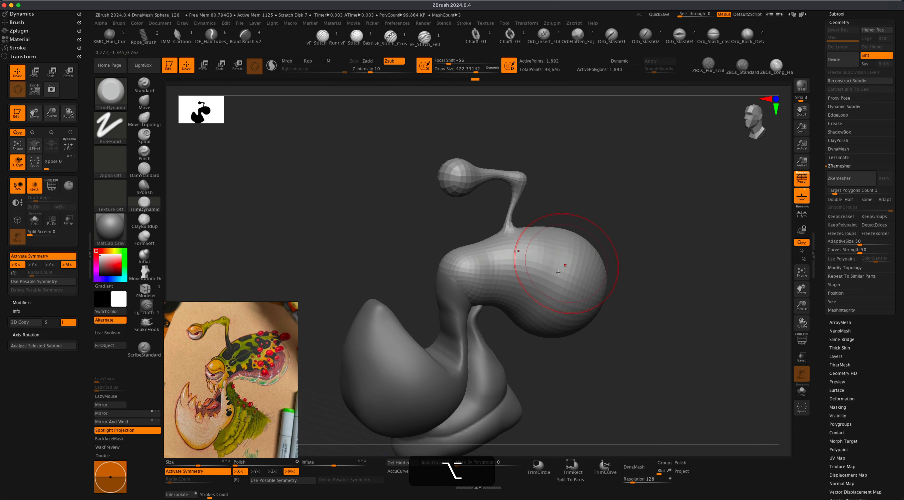
left_click_drag(624, 414, 609, 390, "alt")
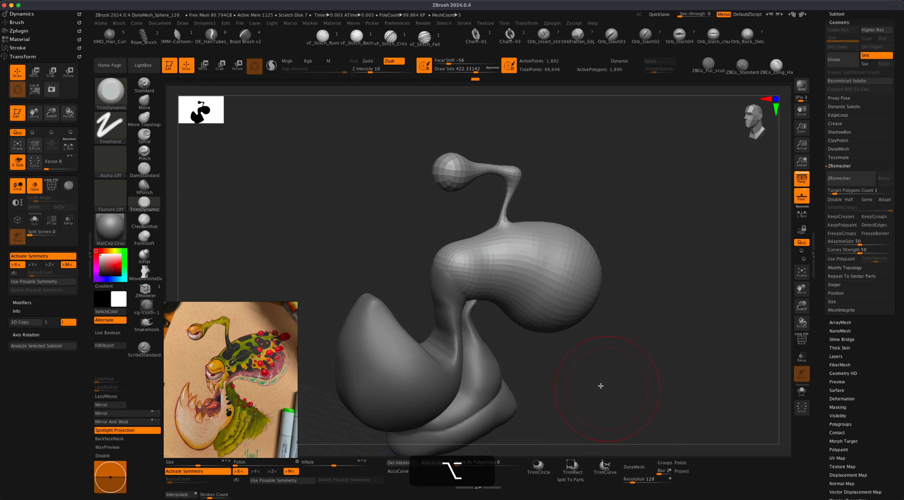
Show the polyframe and inspect the topology of the upper body and eyestalk.
left_click(801, 339)
mouse_move(706, 335)
left_mouse_down()
mouse_move(672, 335)
mouse_move(715, 331)
mouse_move(674, 342)
mouse_move(714, 334)
mouse_move(688, 325)
mouse_move(678, 334)
left_mouse_up()
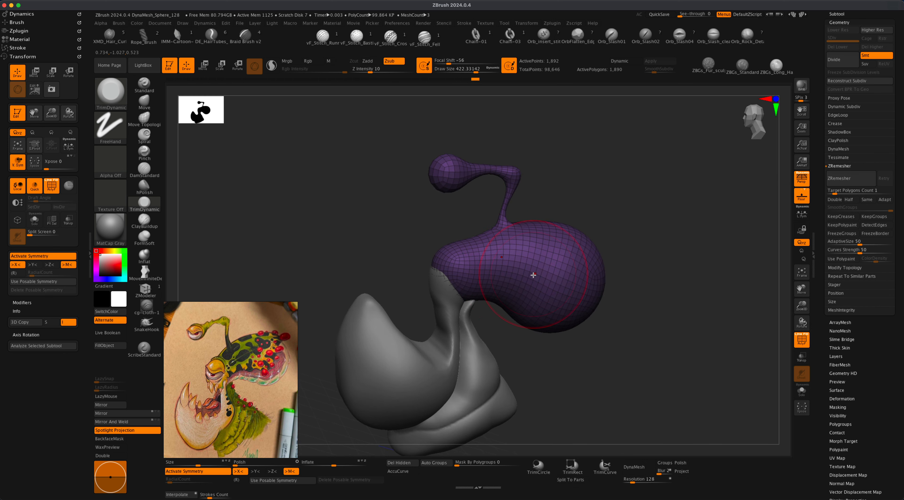
mouse_move(632, 329)
left_mouse_down()
mouse_move(686, 343)
mouse_move(641, 337)
mouse_move(647, 330)
mouse_move(655, 342)
mouse_move(640, 369)
mouse_move(664, 374)
left_mouse_up()
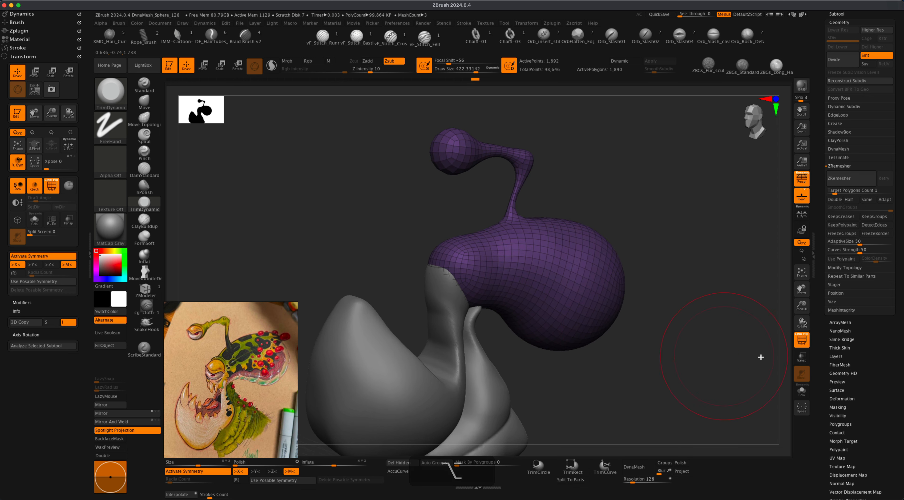
Subdivide the retopologized upper body and eyestalk up to subdivision level 4 and check the denser mesh with and without the polyframe.
left_click(802, 341)
left_click_drag(684, 334, 680, 344, "alt")
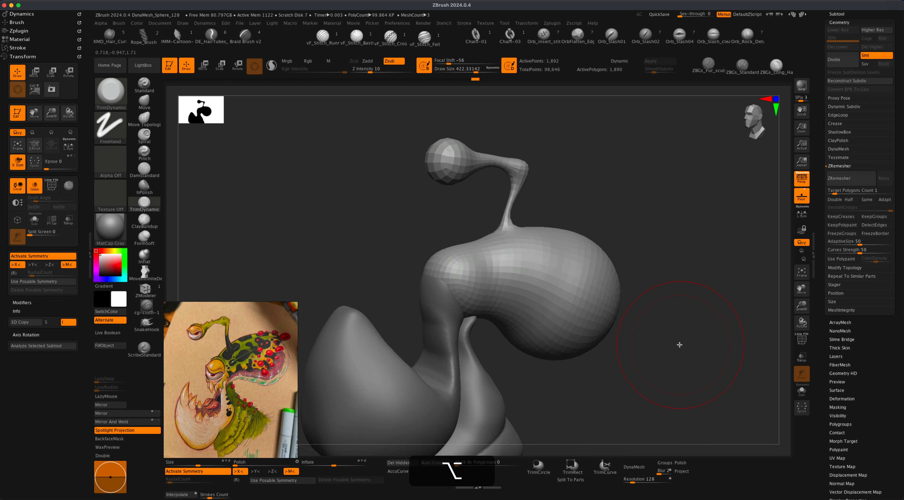
key("super+d")
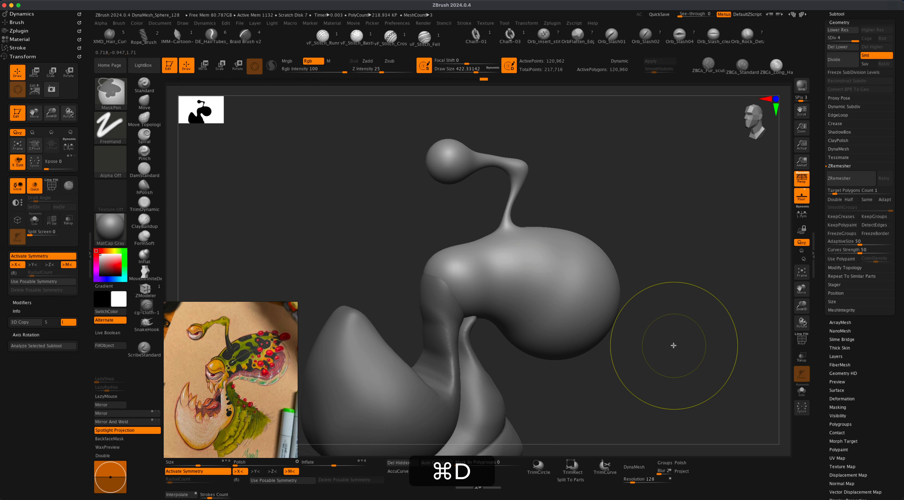
mouse_move(678, 322)
left_mouse_down()
mouse_move(660, 323)
mouse_move(668, 317)
left_mouse_up()
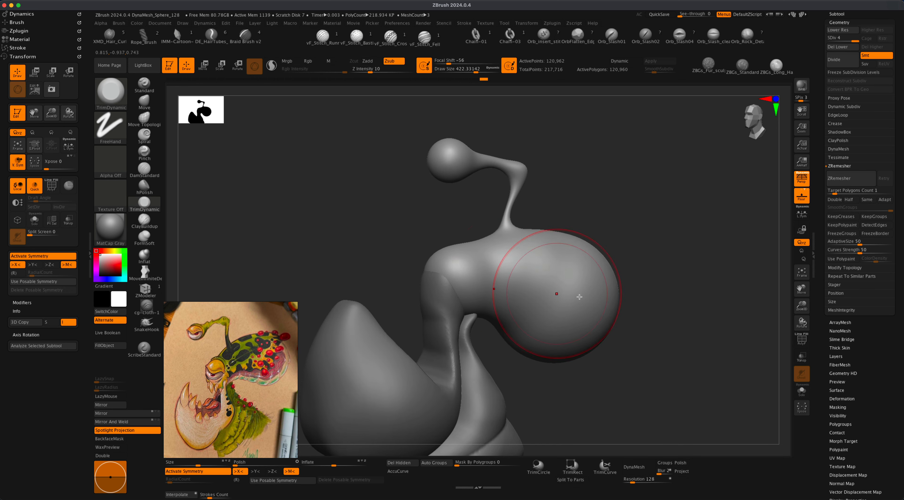
left_click(802, 338)
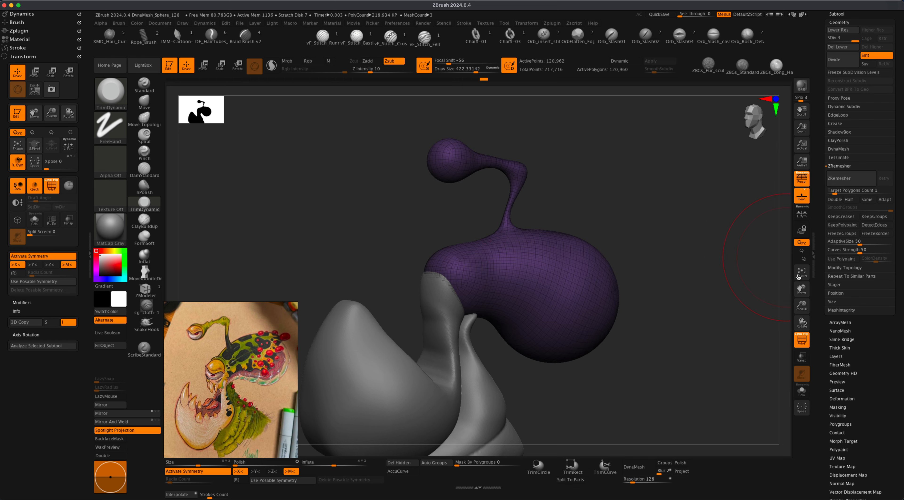
left_click(801, 339)
mouse_move(686, 316)
left_mouse_down()
mouse_move(665, 314)
mouse_move(677, 313)
left_mouse_up()
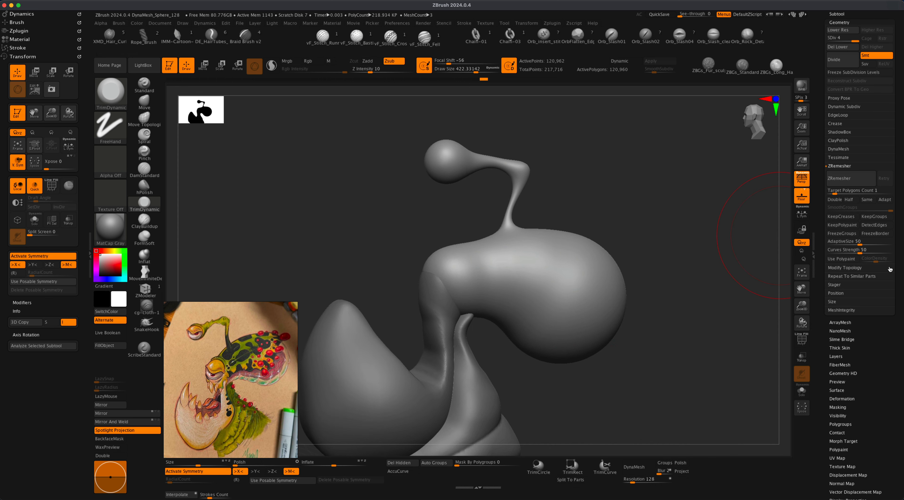
Delete the lower subdivision levels of the upper body and eyestalk and convert the mesh to DynaMesh at resolution 256.
left_click(835, 47)
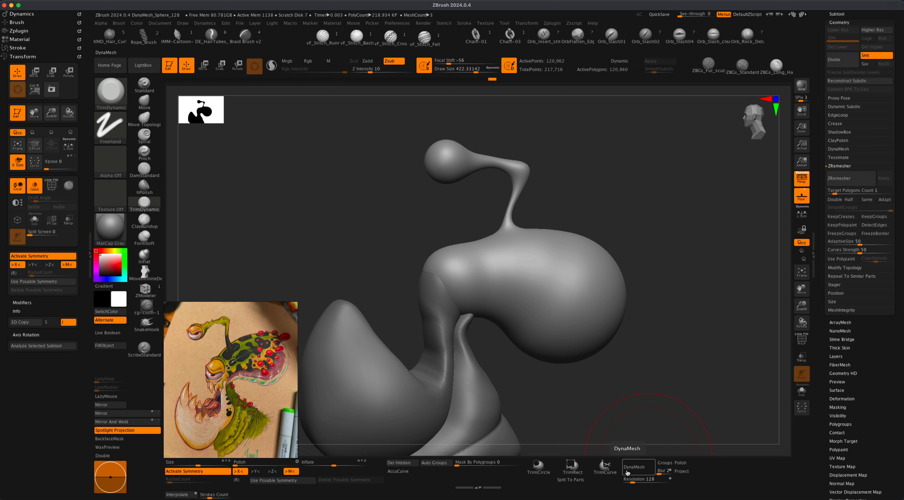
key("shift+f")
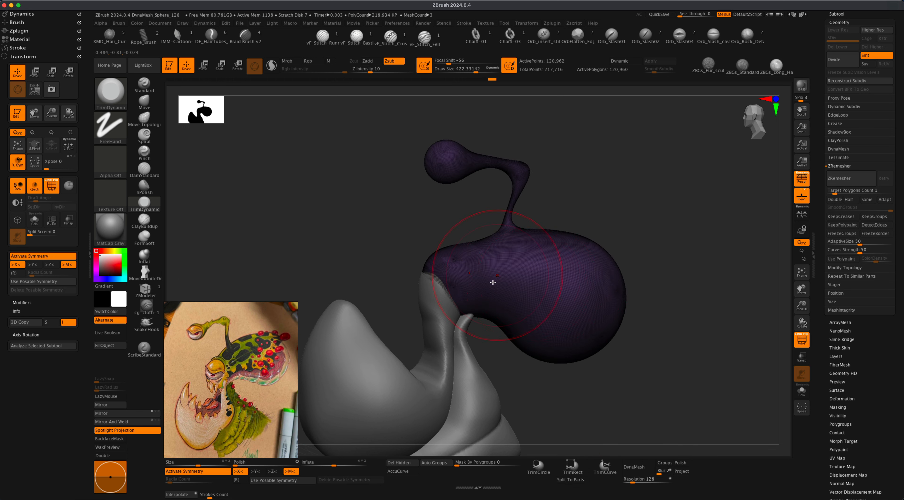
left_click(800, 340)
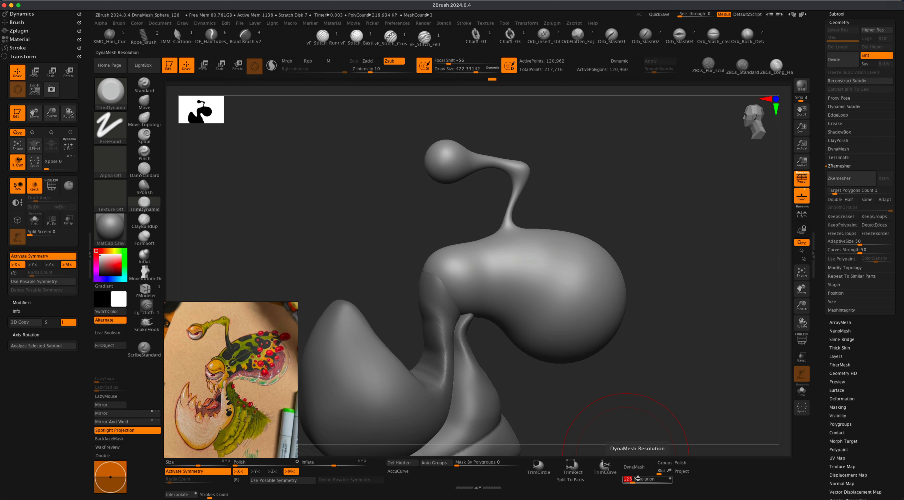
type("256")
key("Return")
key("Return")
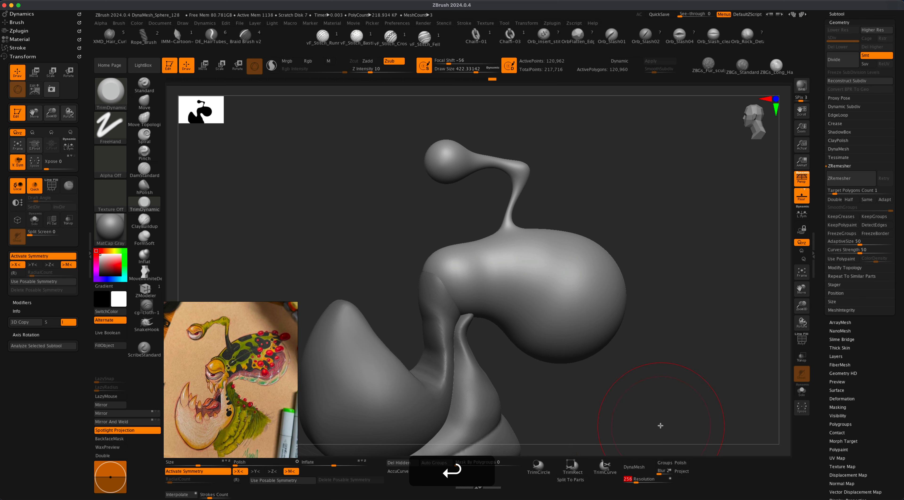
left_click(636, 468)
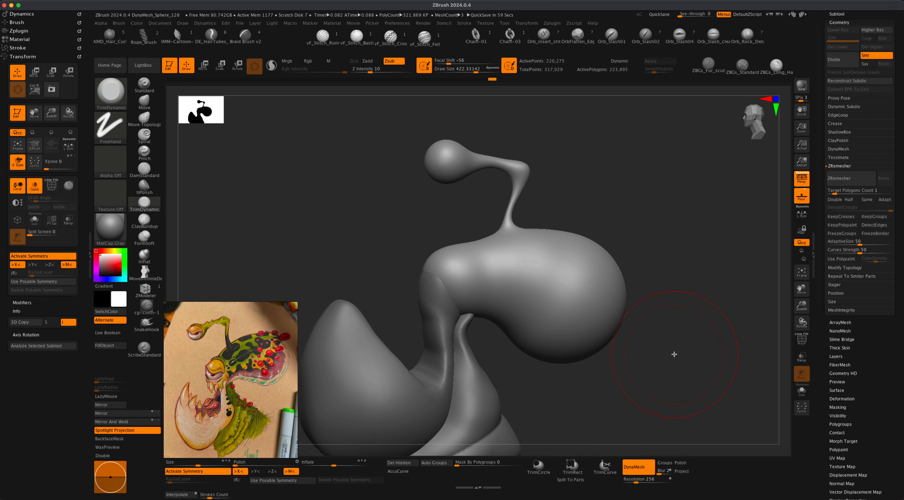
Frame the eyestalk closely in the reference drawing and the model, and compare the shape of the eye and its stalk.
left_click_drag(665, 335, 674, 373)
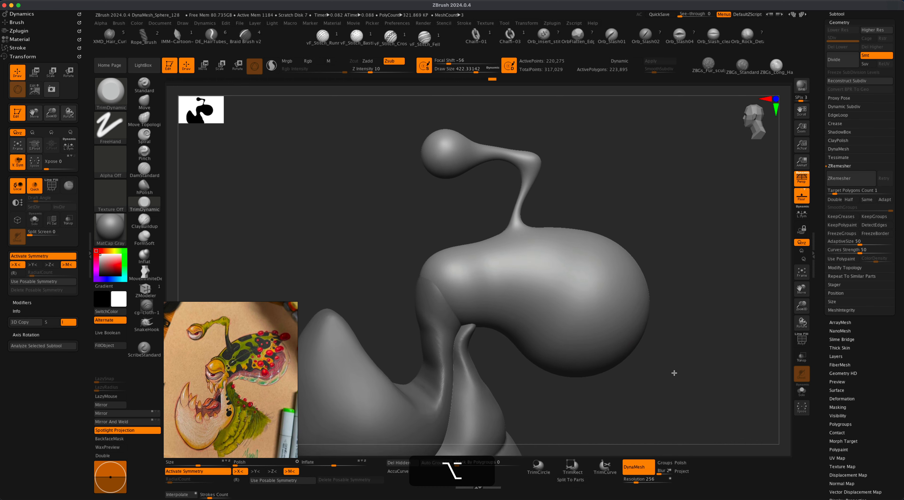
mouse_move(627, 190)
left_mouse_down("alt")
mouse_move(627, 240)
mouse_move(642, 247)
mouse_move(666, 213)
mouse_move(660, 254)
mouse_move(639, 248)
mouse_move(672, 270)
mouse_move(669, 263)
left_mouse_up("alt")
key("s")
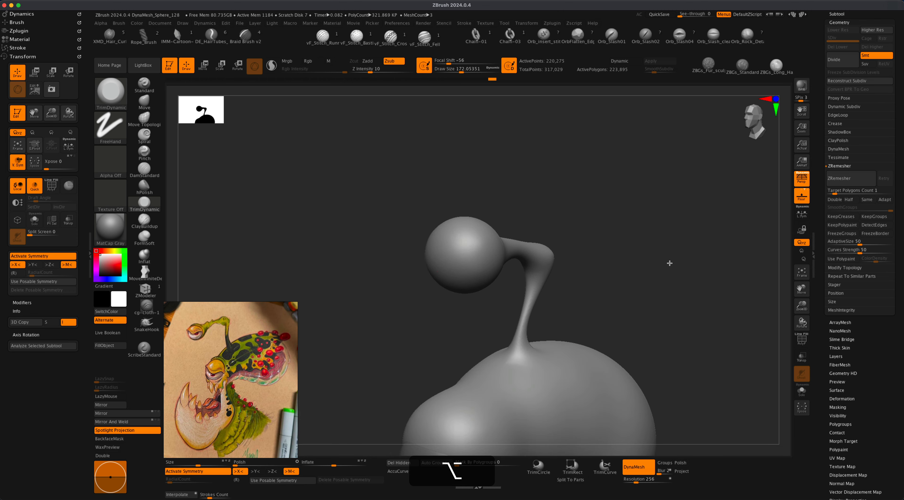
scroll(195, 335, "up", 3)
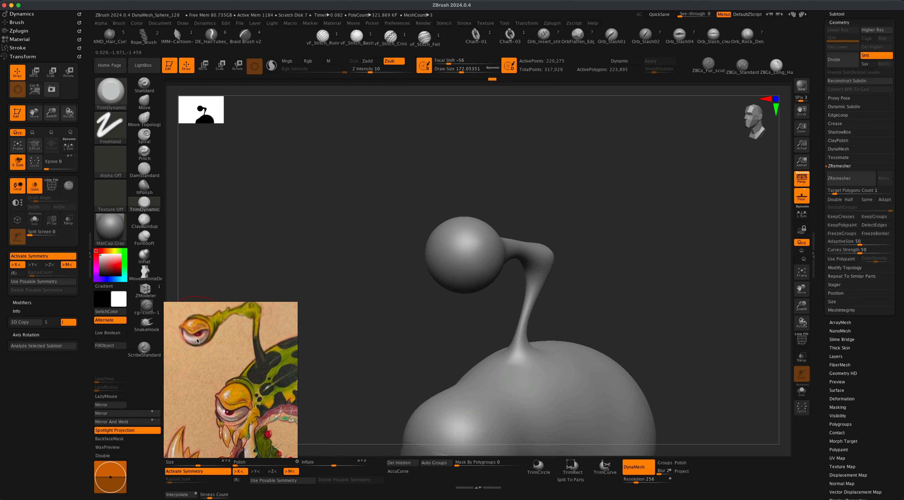
scroll(198, 352, "up", 3)
middle_click_drag(197, 354, 197, 392)
scroll(199, 385, "up", 2)
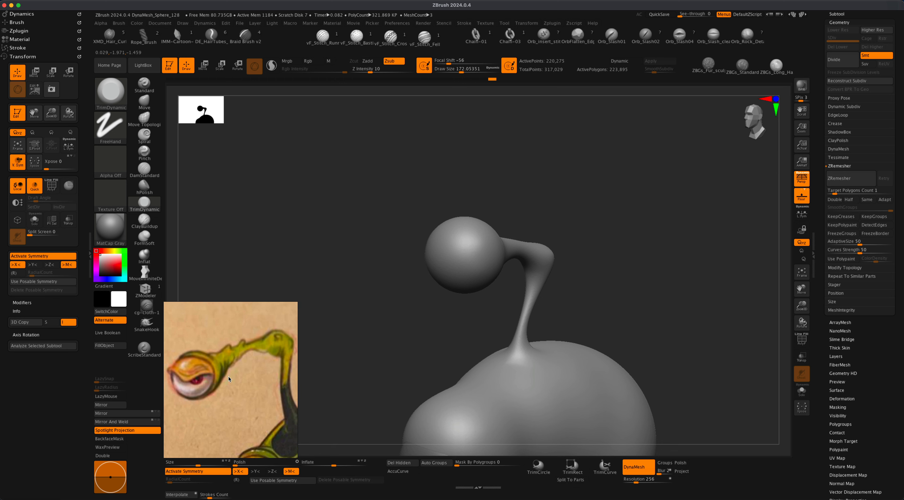
middle_click_drag(233, 378, 253, 378)
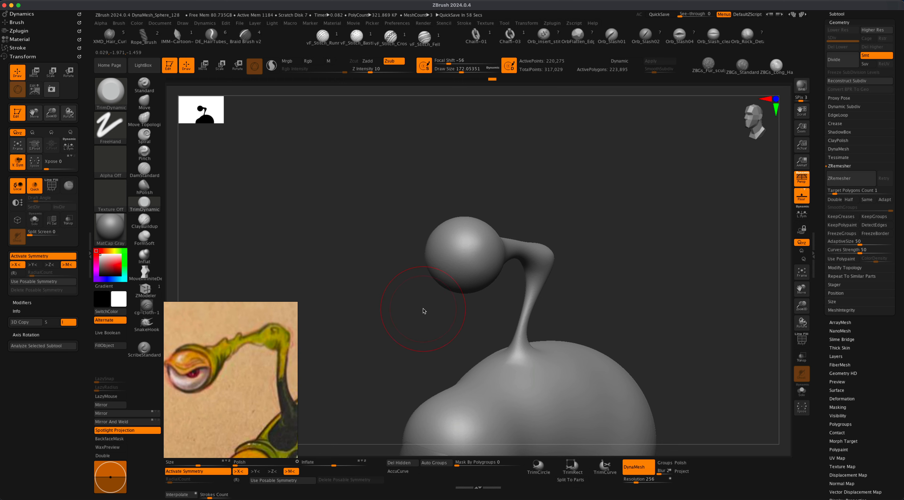
mouse_move(402, 332)
left_mouse_down()
mouse_move(389, 329)
mouse_move(433, 333)
mouse_move(383, 322)
mouse_move(442, 325)
mouse_move(417, 326)
left_mouse_up()
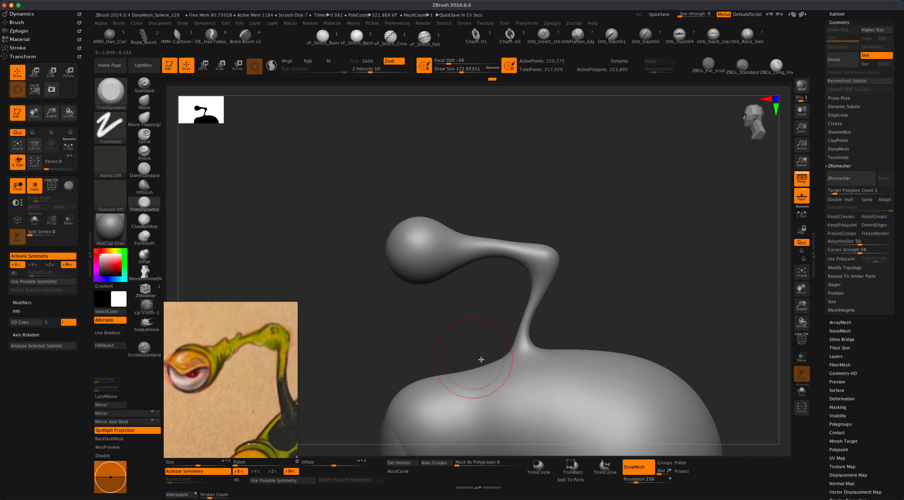
left_click_drag(481, 359, 484, 319)
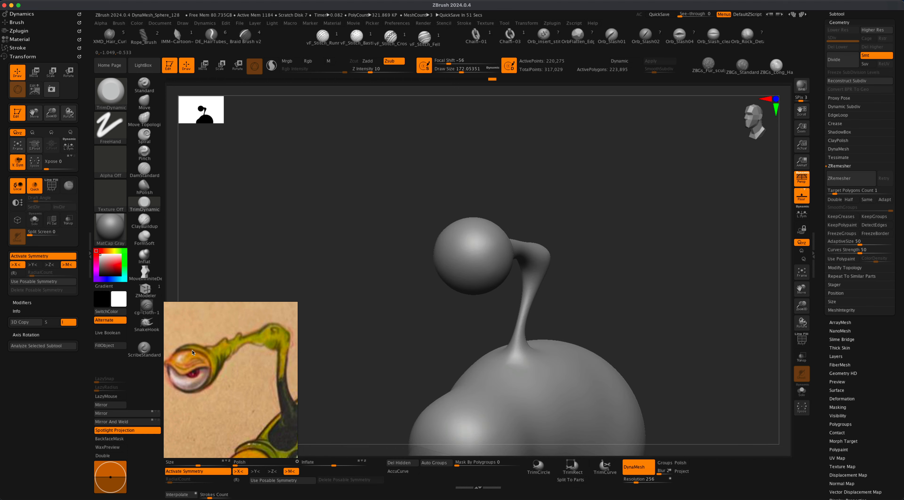
middle_click_drag(203, 363, 212, 365)
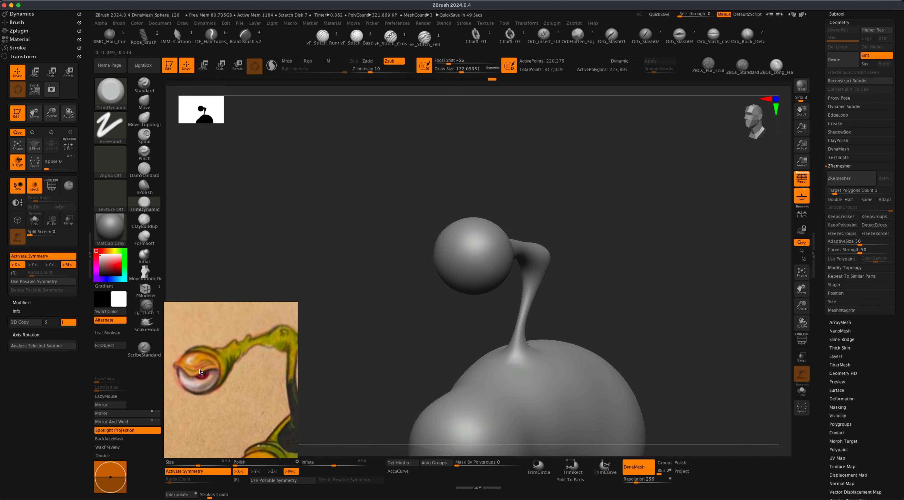
left_click_drag(357, 357, 389, 361, "alt")
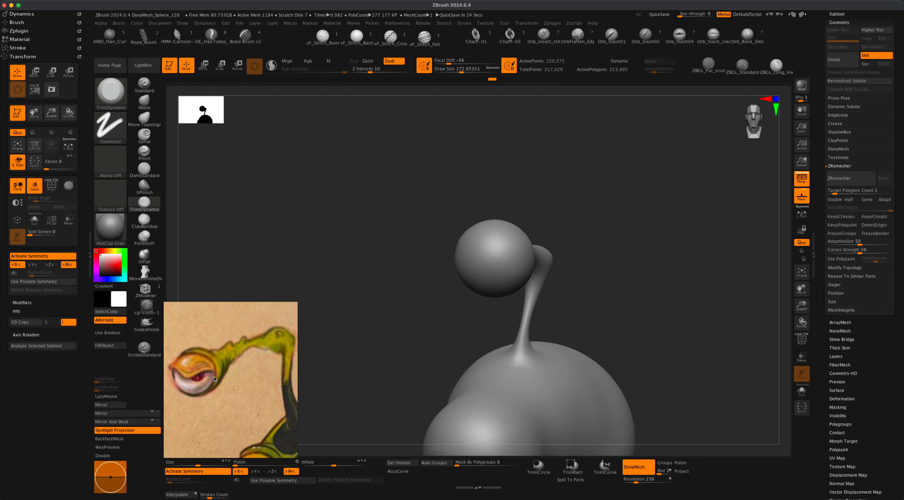
Carve a round eye socket into the front of the eyestalk's ball using the Inflat brush in Zsub mode at draw size about 124.
key("ctrl+z")
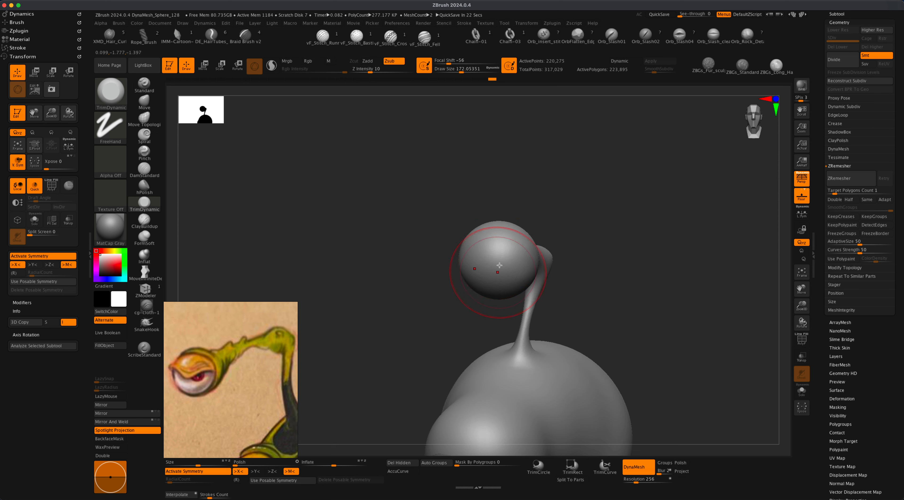
left_click(151, 261)
key("s")
left_click_drag(357, 282, 341, 281)
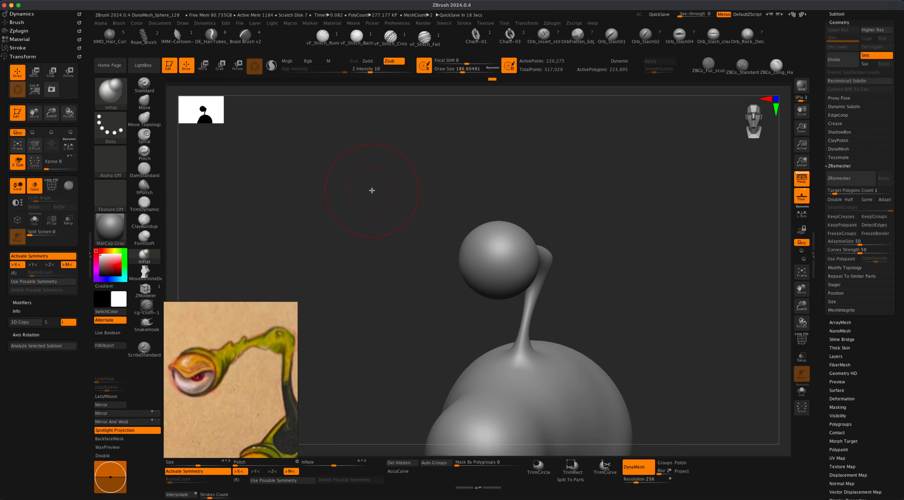
mouse_move(371, 190)
left_mouse_down()
mouse_move(380, 192)
mouse_move(389, 174)
left_mouse_up()
key("s")
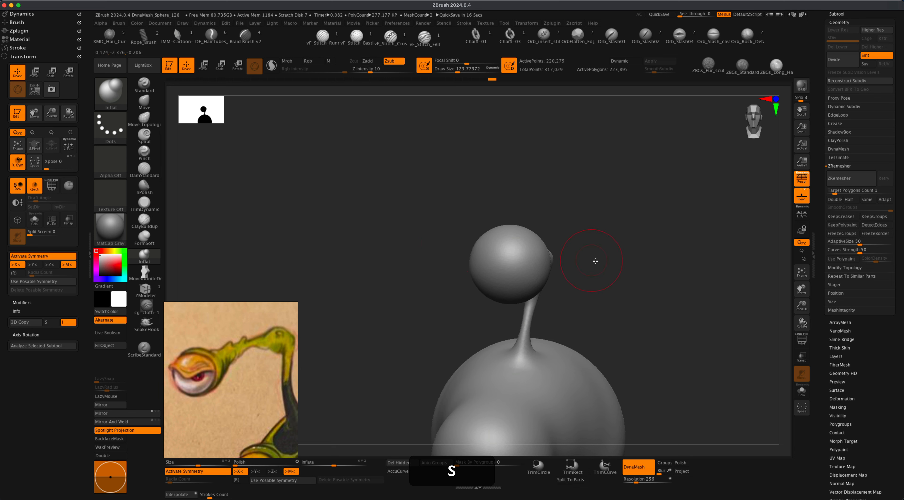
left_click_drag(589, 259, 594, 263)
left_click_drag(728, 336, 677, 319)
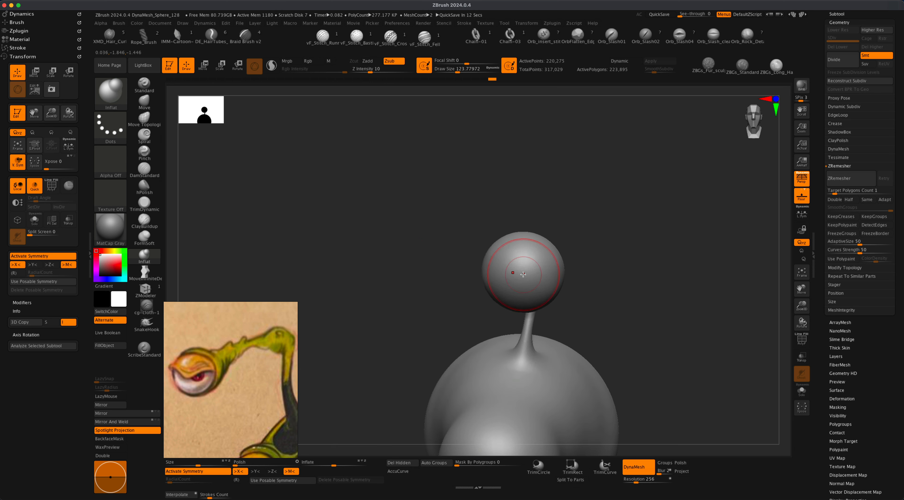
left_click_drag(520, 274, 521, 276)
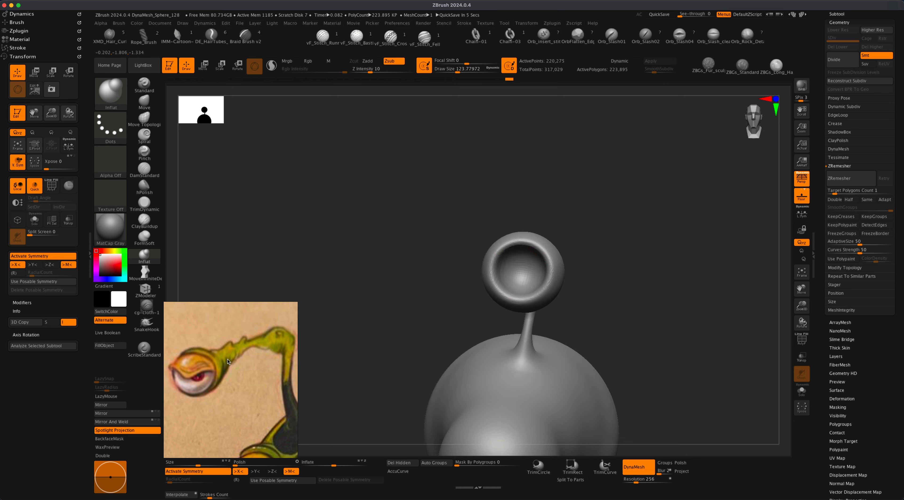
Refine the eye socket's hollow with the Inflat brush at draw size about 207 and update the DynaMesh.
mouse_move(432, 321)
left_mouse_down()
mouse_move(404, 319)
mouse_move(426, 320)
mouse_move(436, 309)
left_mouse_up()
key("s")
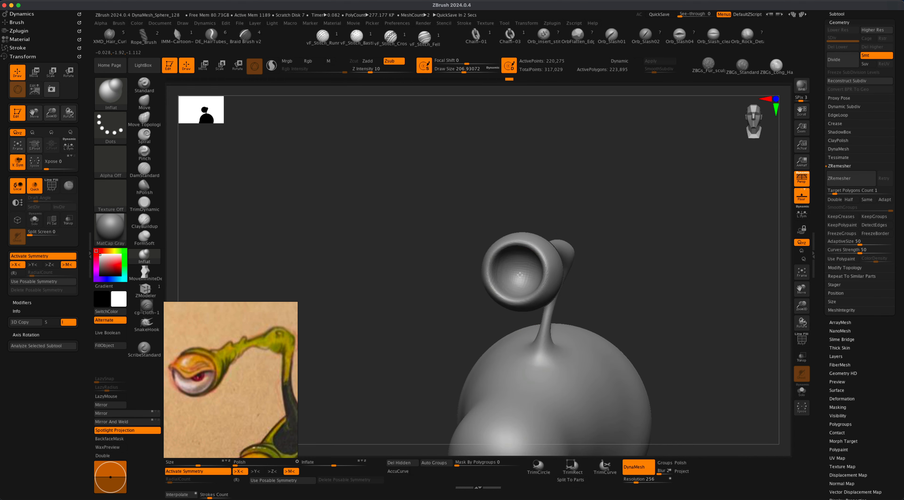
key("super+z")
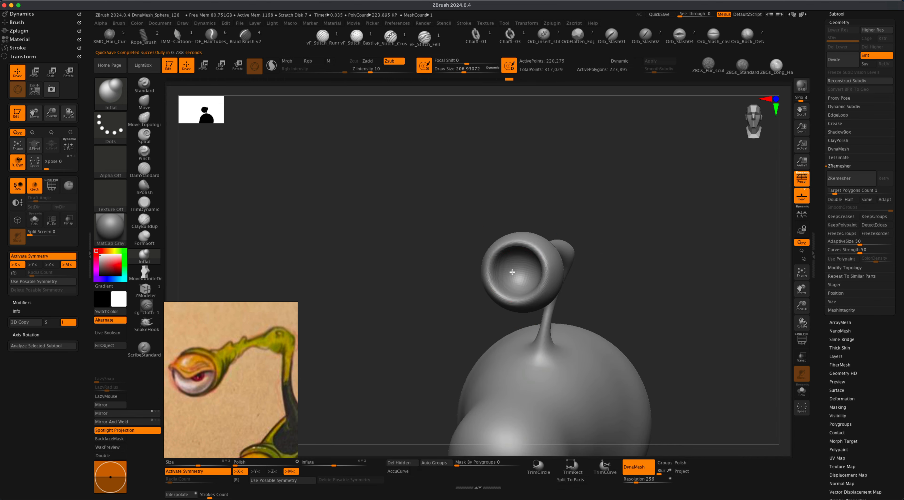
left_click_drag(441, 281, 446, 279)
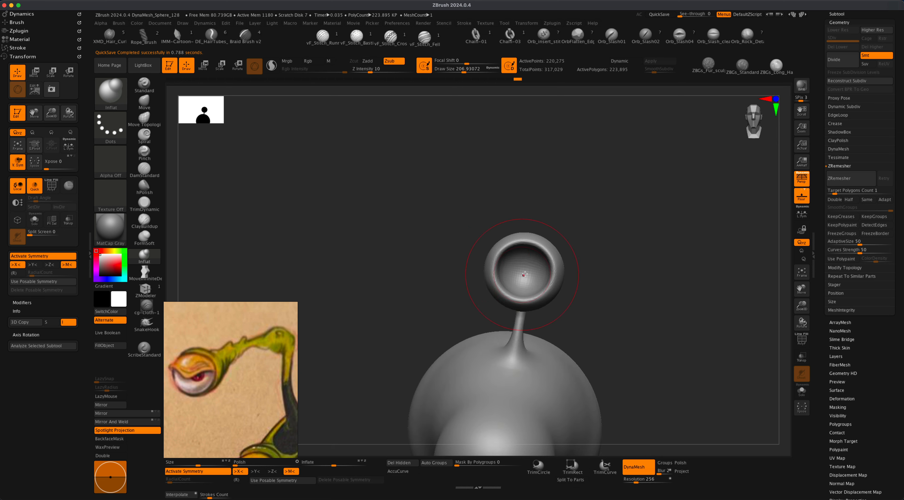
mouse_move(631, 288)
left_mouse_down()
mouse_move(599, 296)
mouse_move(640, 278)
mouse_move(542, 281)
left_mouse_up()
left_click_drag(622, 304, 616, 306)
left_click_drag(671, 237, 718, 321, "super")
left_click_drag(426, 307, 406, 306)
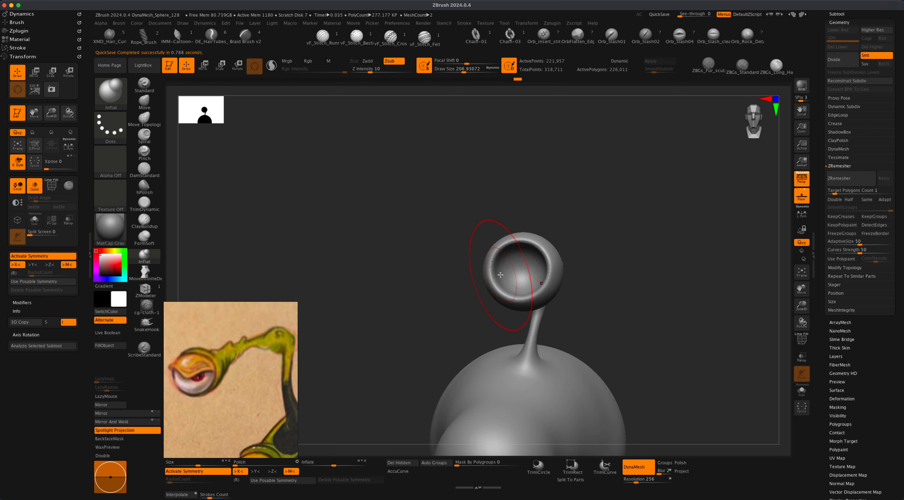
Adjust the rim of the eye socket using the Move brush at draw size about 158.
left_click_drag(389, 259, 331, 231, "shift")
left_click(144, 101)
key("s")
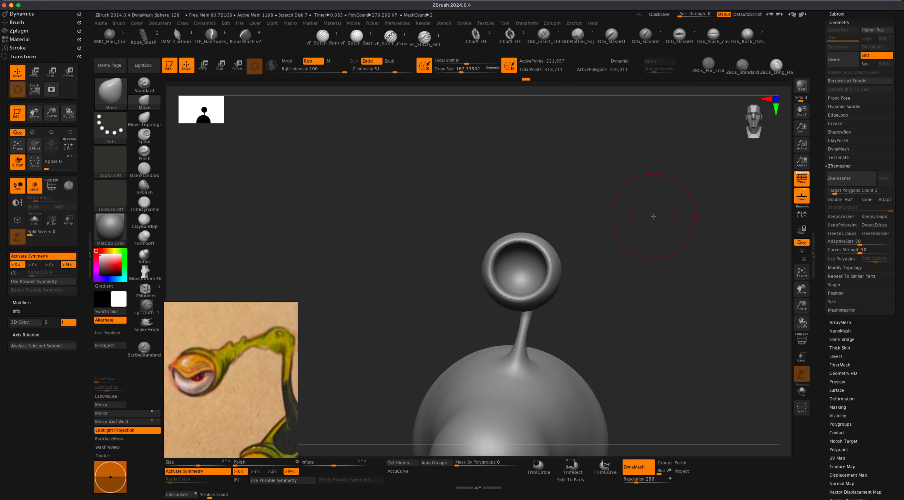
left_click_drag(655, 217, 637, 221)
key("s")
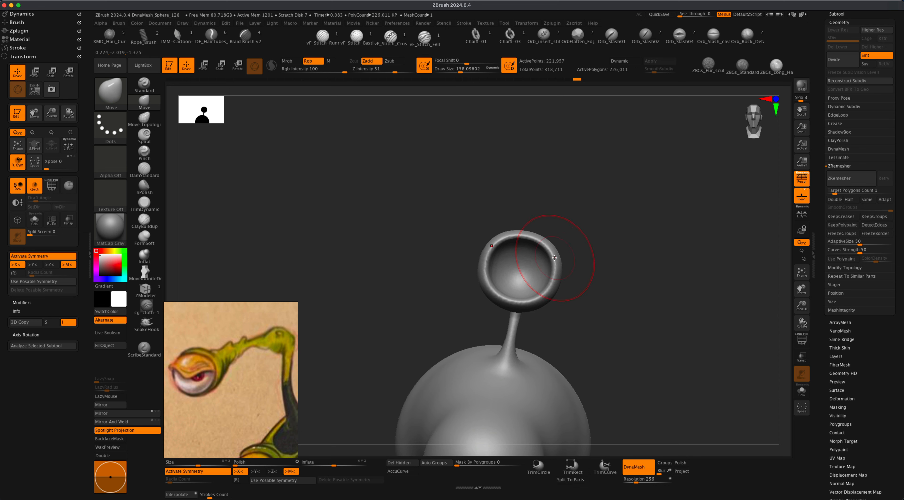
mouse_move(593, 300)
left_mouse_down()
mouse_move(569, 305)
mouse_move(607, 295)
left_mouse_up()
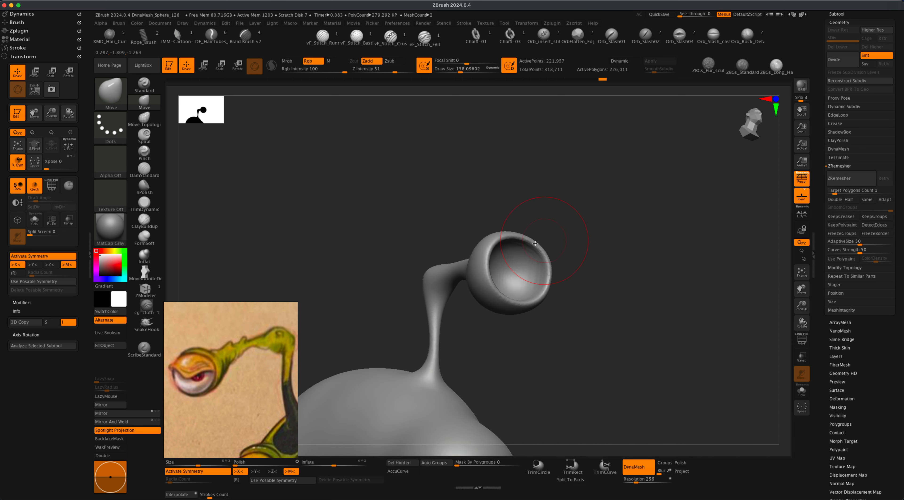
mouse_move(582, 256)
left_mouse_down()
mouse_move(585, 268)
mouse_move(532, 250)
mouse_move(434, 289)
mouse_move(448, 302)
mouse_move(427, 294)
mouse_move(416, 303)
mouse_move(456, 292)
mouse_move(453, 298)
left_mouse_up()
Insert a Sphere3D as a new subtool directly below the upper body and eyestalk subtool.
left_click_drag(898, 117, 901, 176)
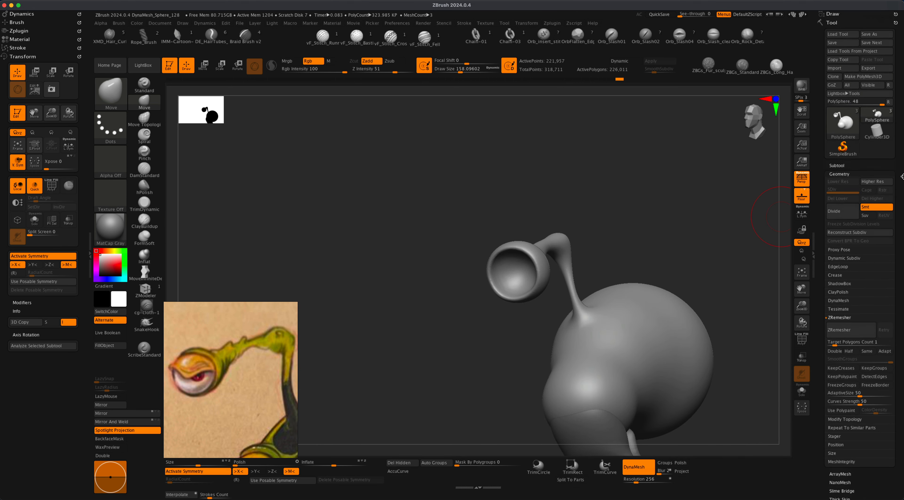
left_click(844, 166)
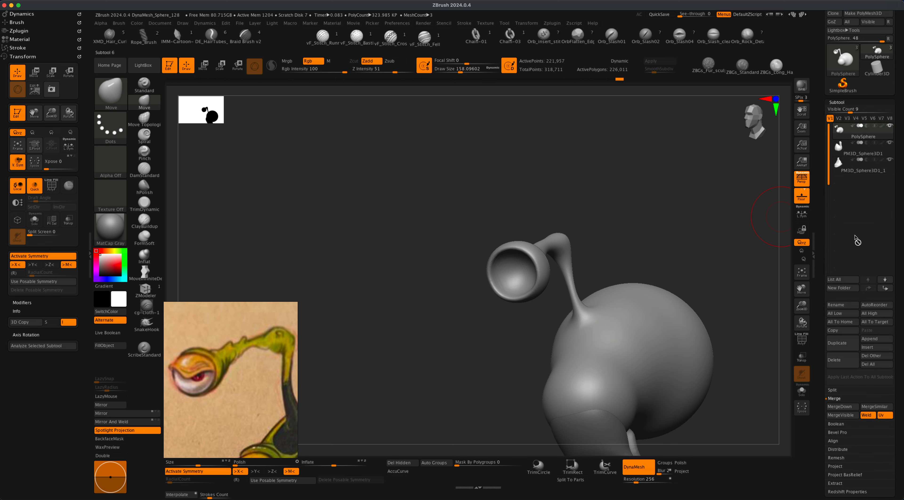
left_click(872, 347)
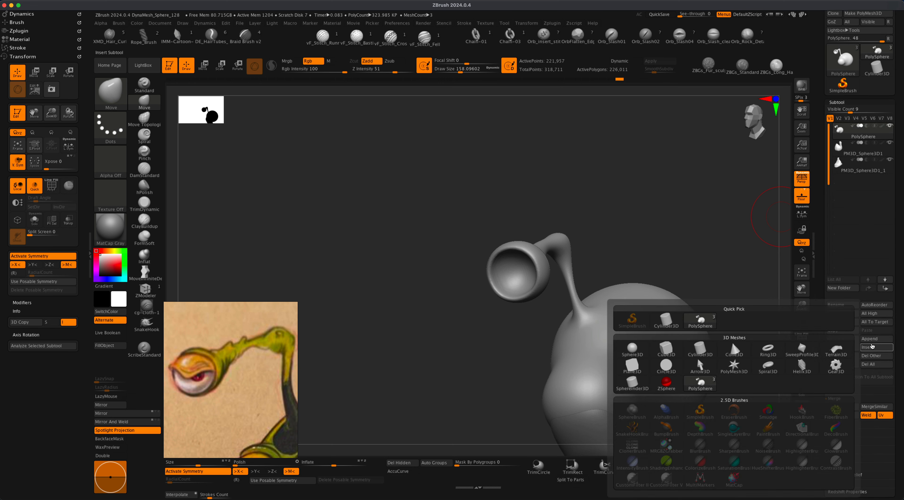
left_click(631, 349)
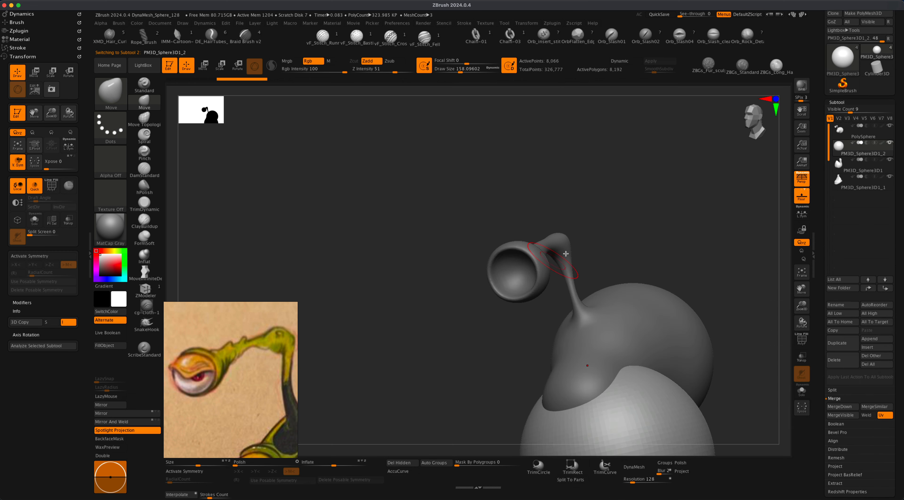
Turn off perspective and move the new sphere up over the front of the eyestalk.
left_click_drag(702, 244, 681, 194)
left_click(203, 66)
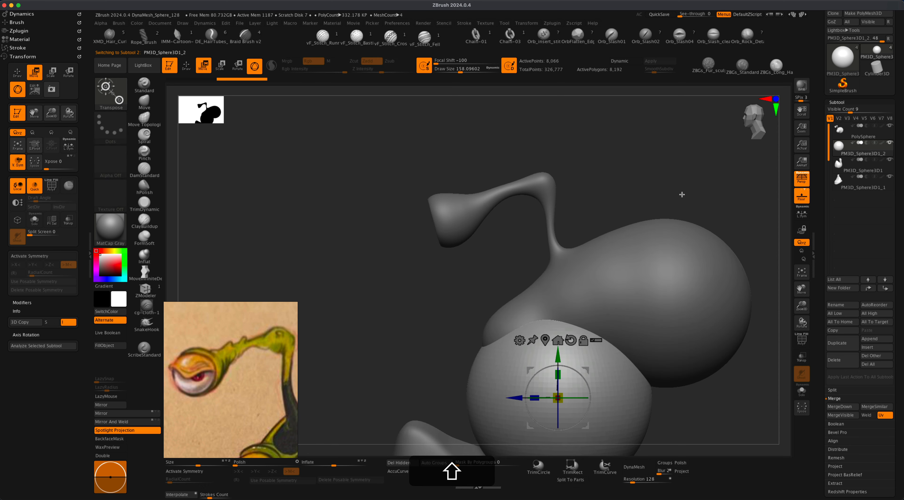
left_click(800, 178)
left_click_drag(678, 193, 605, 165)
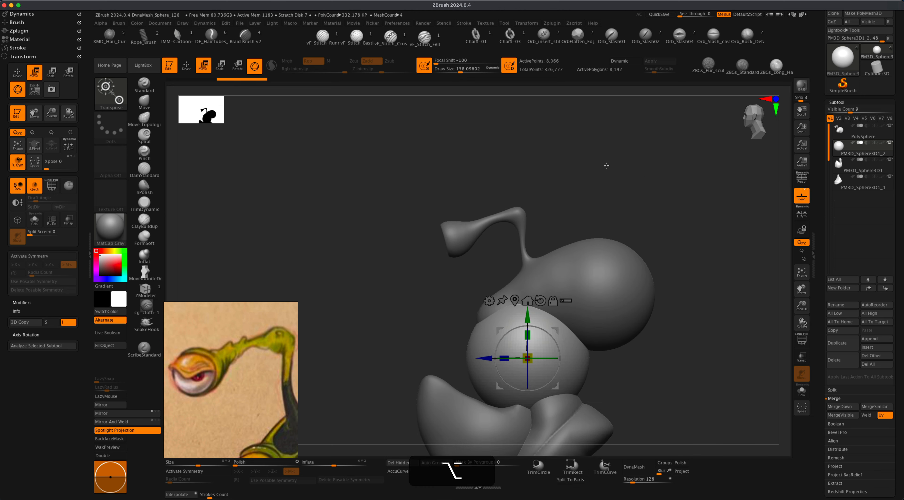
left_click_drag(554, 327, 463, 209)
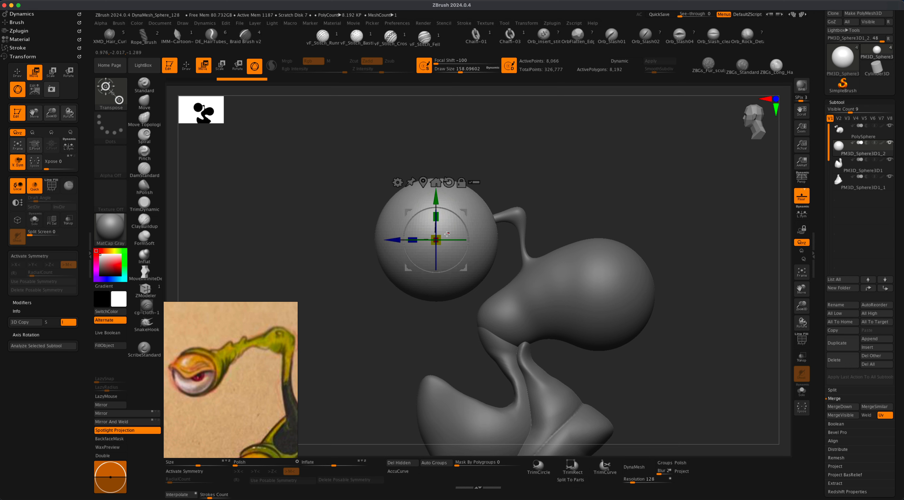
Scale the sphere down to eyeball size and position it inside the eyestalk's socket.
left_click_drag(436, 240, 406, 254)
left_click_drag(351, 281, 410, 285, "alt")
left_click_drag(466, 213, 489, 213)
left_click_drag(386, 281, 431, 383, "alt")
left_click_drag(458, 239, 457, 250)
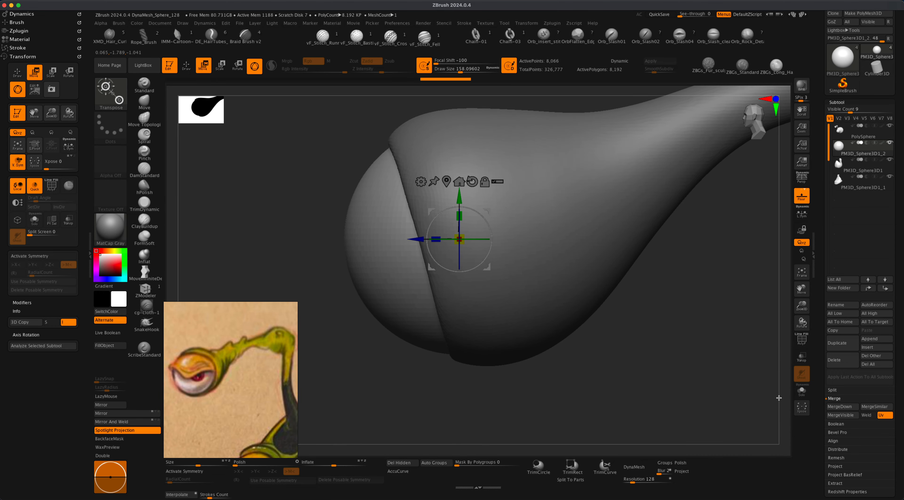
With transparency temporarily on, shift the eyeball forward in the socket and shrink it slightly to fit.
left_click(803, 363)
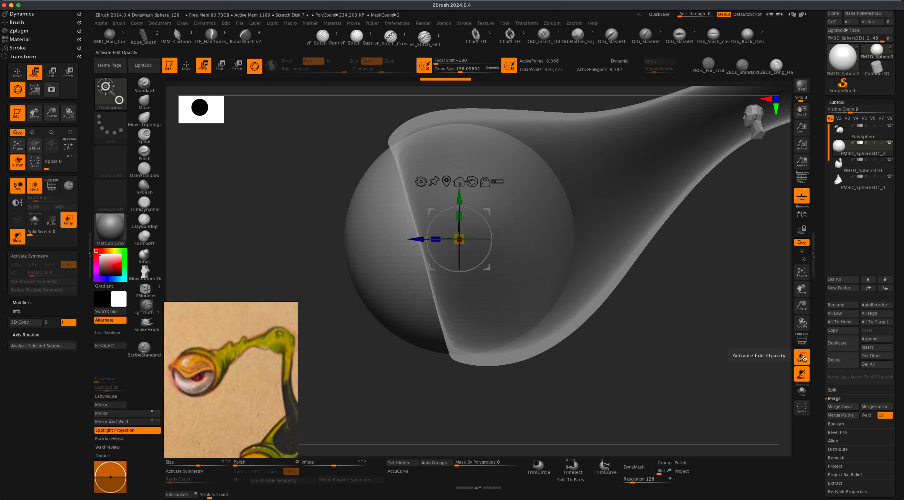
left_click_drag(489, 210, 471, 219)
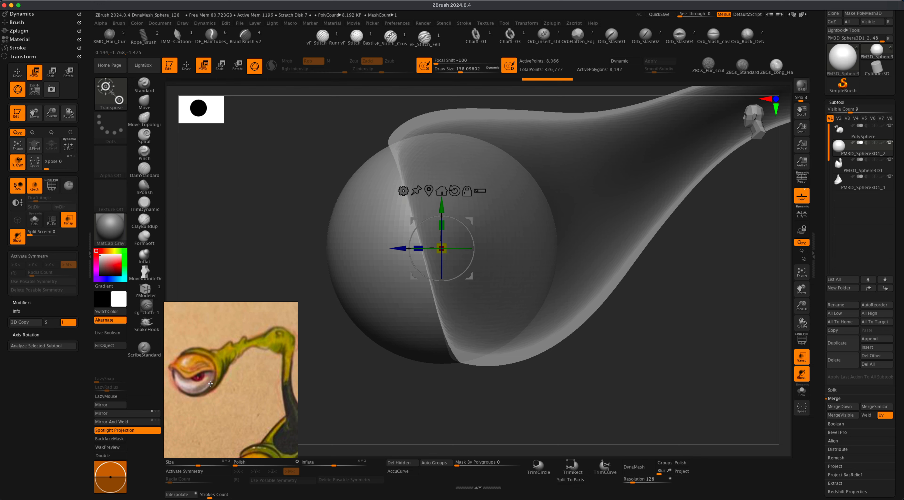
mouse_move(465, 233)
left_mouse_down()
mouse_move(452, 230)
mouse_move(459, 225)
left_mouse_up()
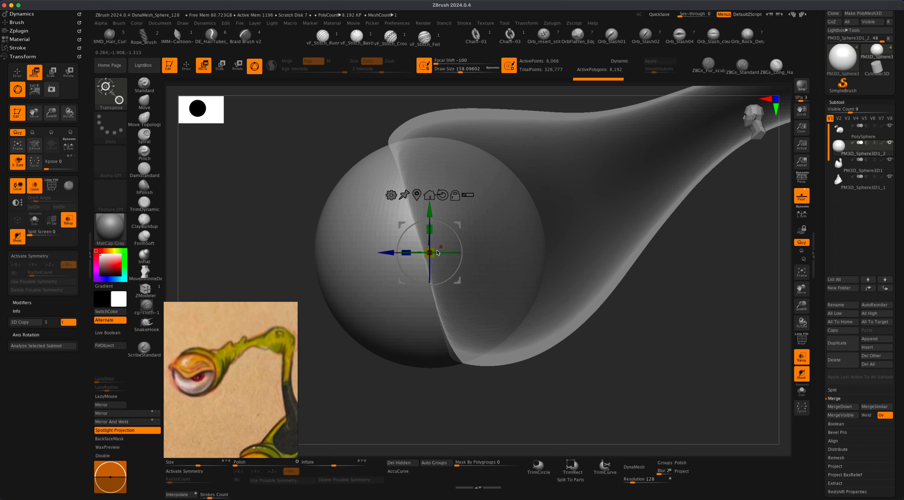
left_click_drag(432, 252, 427, 253)
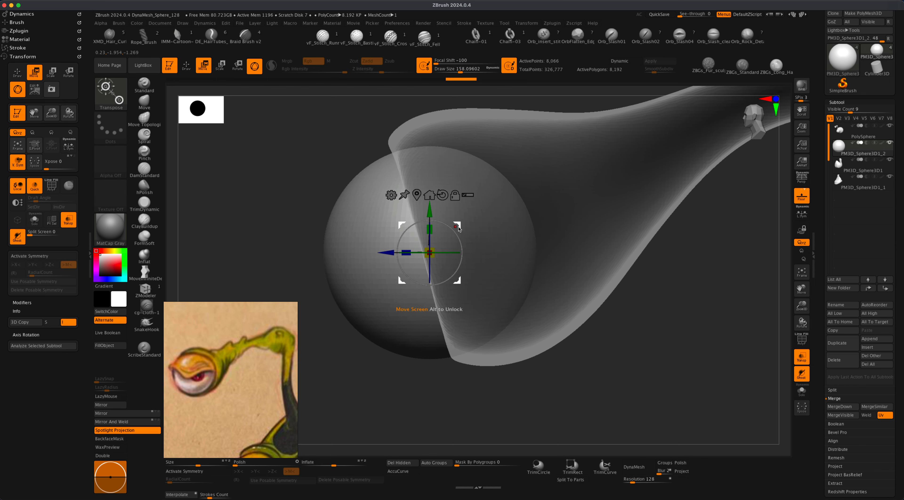
left_click_drag(458, 227, 459, 226)
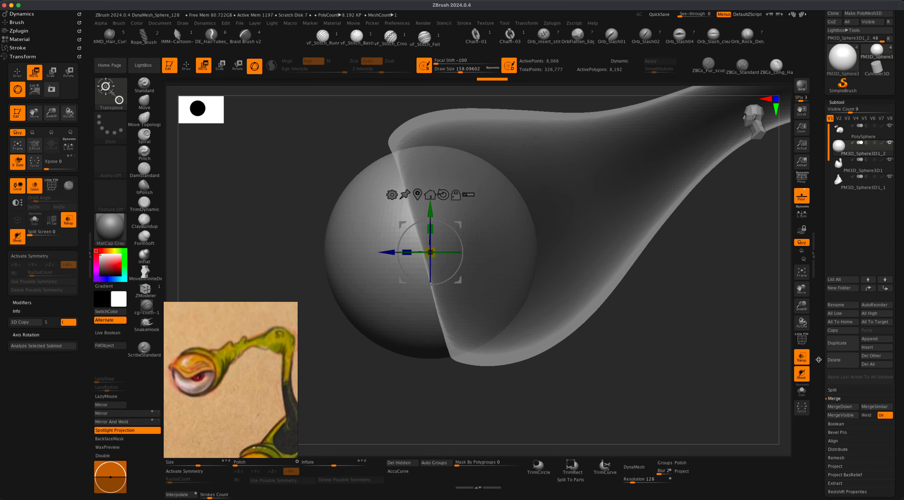
left_click(802, 356)
Reshape the lower socket rim of the upper body and eyestalk subtool using the Move brush at draw size about 83.
left_click_drag(713, 354, 736, 348)
left_click(144, 102)
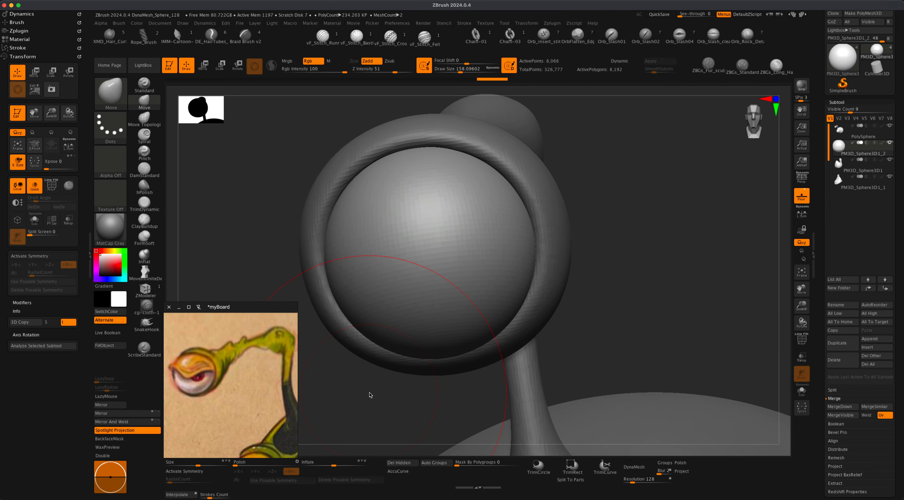
key("s")
left_click_drag(371, 394, 365, 395)
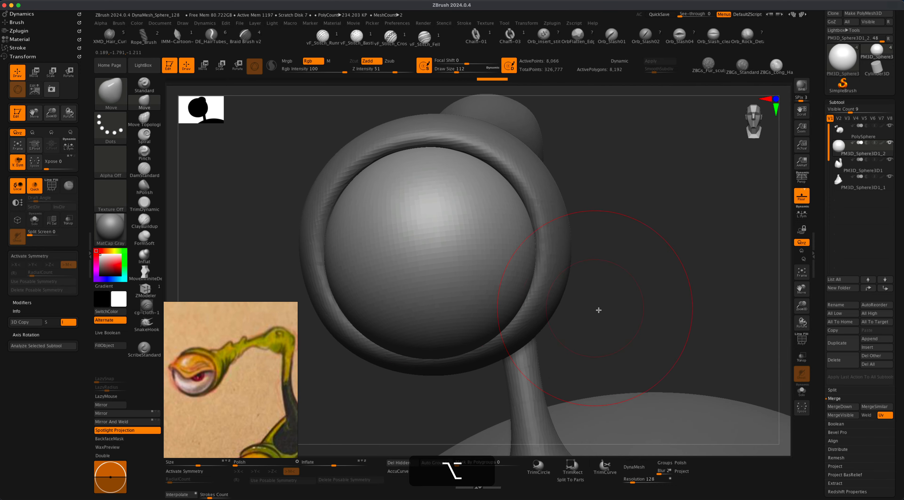
left_click_drag(597, 311, 602, 311, "alt")
left_click(553, 288, "alt")
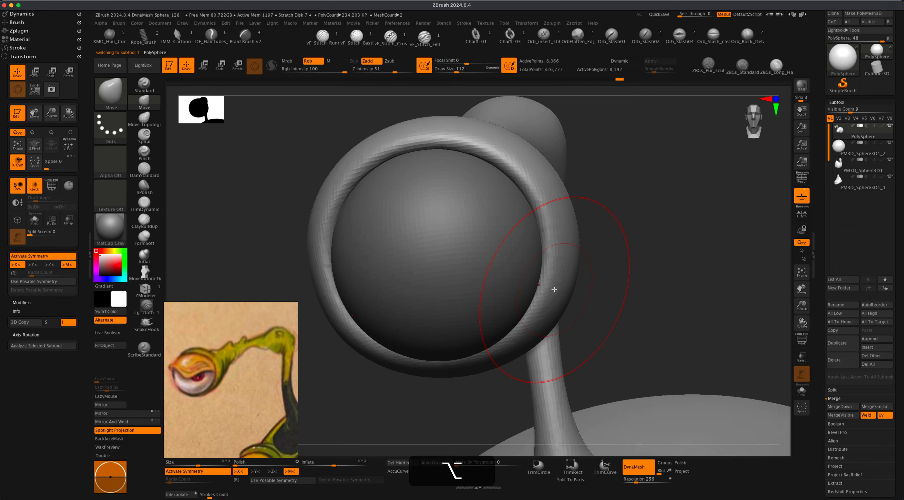
key("s")
key("s")
left_click_drag(448, 406, 450, 406)
mouse_move(509, 347)
left_mouse_down()
mouse_move(478, 361)
mouse_move(519, 333)
mouse_move(547, 281)
left_mouse_up()
Even out the rest of the socket rim around the eyeball with Move strokes and light smoothing.
left_click_drag(633, 301, 679, 301)
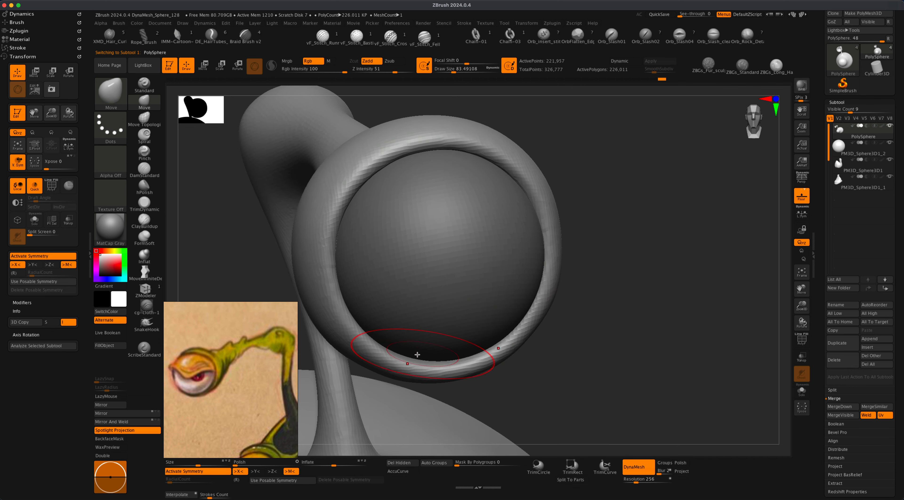
left_click_drag(418, 355, 393, 354)
left_click_drag(455, 361, 445, 365)
left_click_drag(597, 368, 450, 369)
left_click_drag(318, 193, 321, 211, "shift")
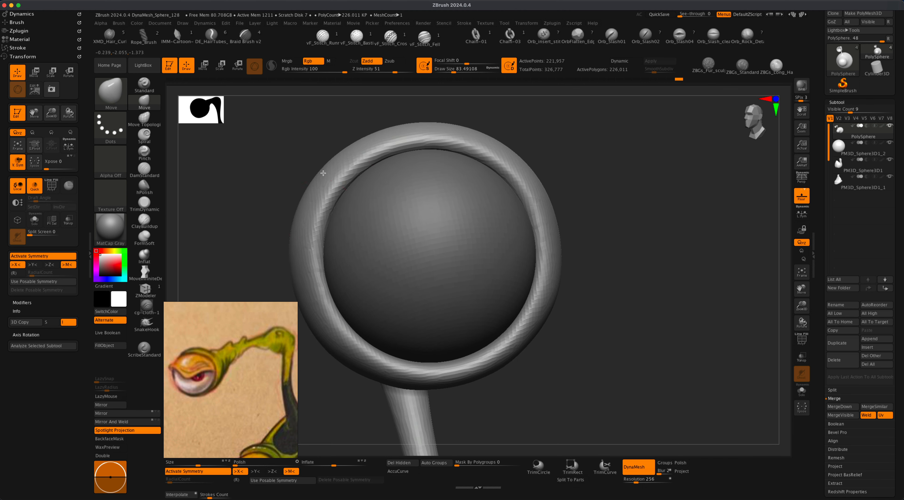
Select the eyeball subtool, convert it to a DynaMesh at resolution 128 and check its polyframe.
left_click_drag(702, 264, 622, 277)
left_click_drag(648, 351, 659, 248, "alt")
left_click_drag(646, 183, 606, 279, "alt")
left_click_drag(606, 267, 635, 263)
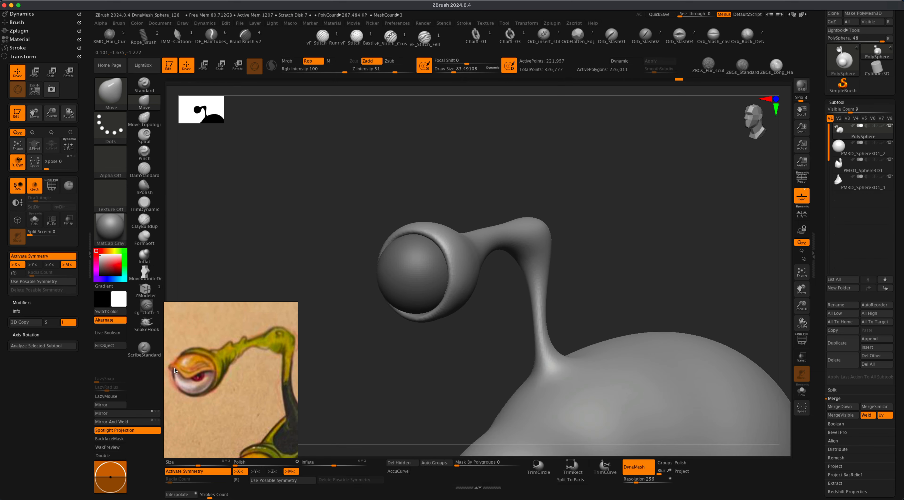
mouse_move(335, 376)
left_mouse_down()
mouse_move(358, 378)
mouse_move(347, 378)
left_mouse_up()
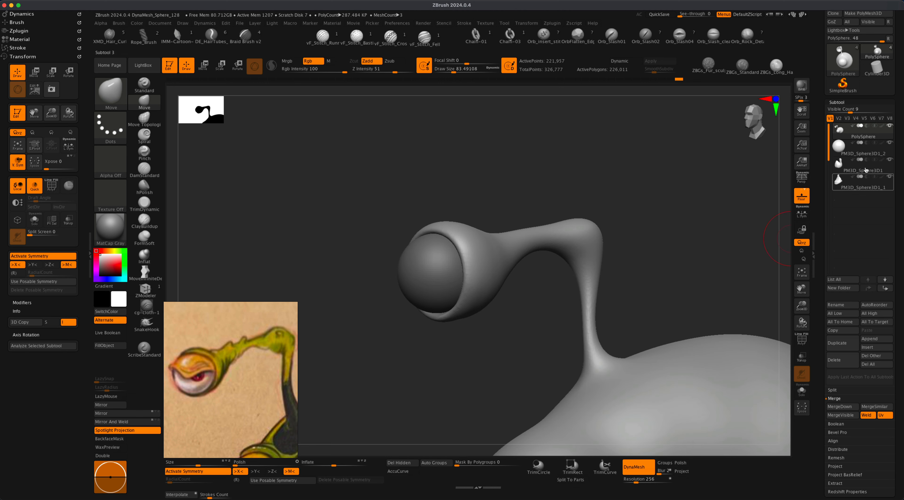
left_click(840, 146)
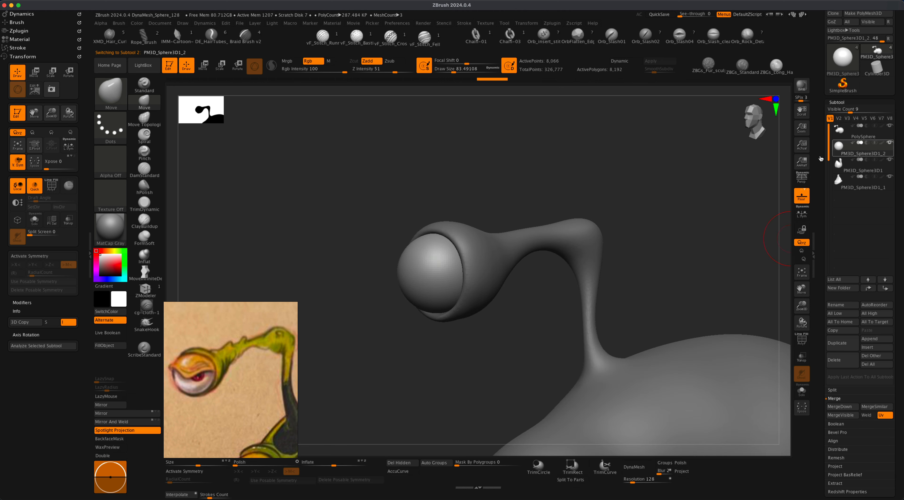
left_click(635, 468)
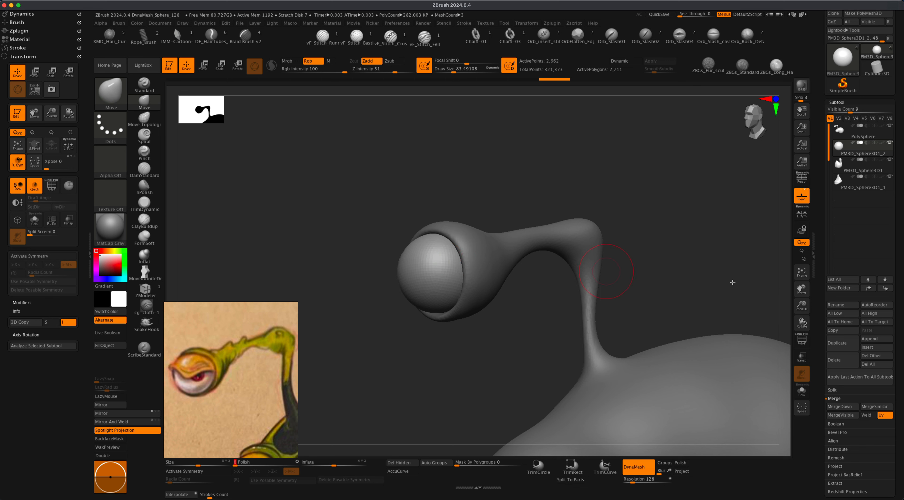
left_click(801, 339)
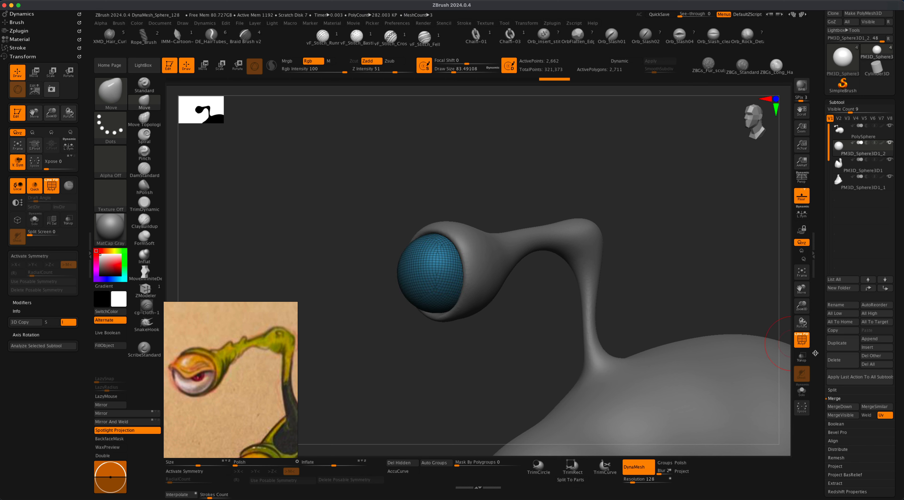
left_click(802, 339)
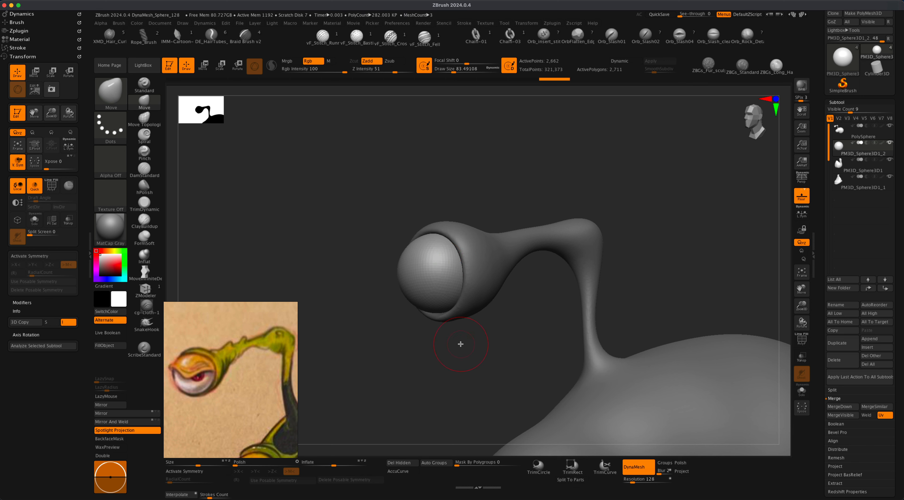
Remesh the eyeball at DynaMesh resolution 256 and smooth its surface with Polish.
left_click(638, 479)
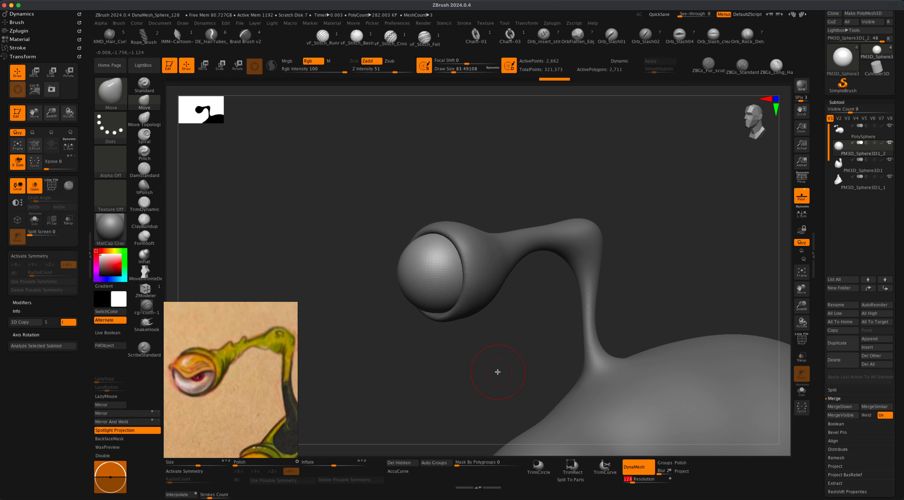
type("256")
key("Return")
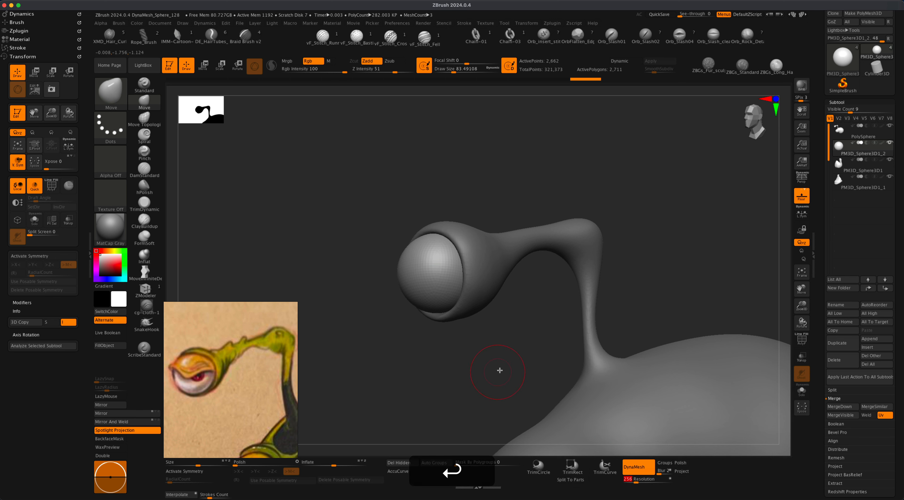
left_click_drag(523, 374, 527, 379, "super")
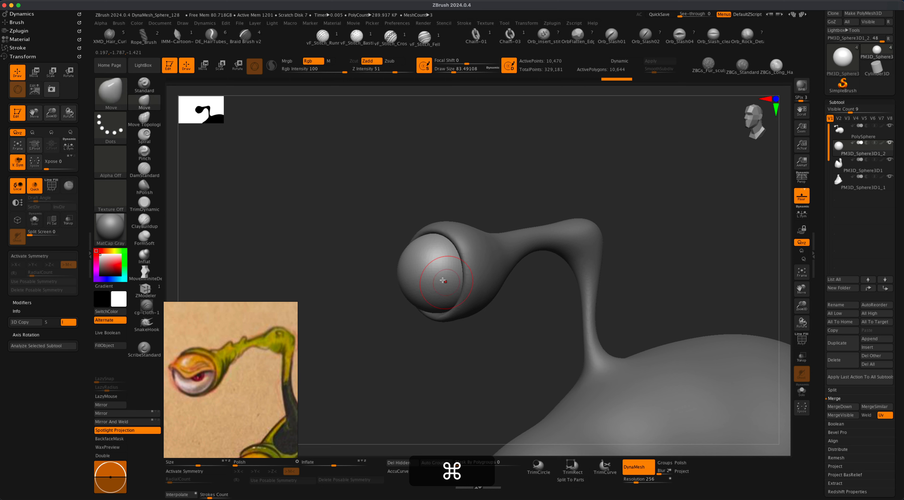
left_click(235, 465)
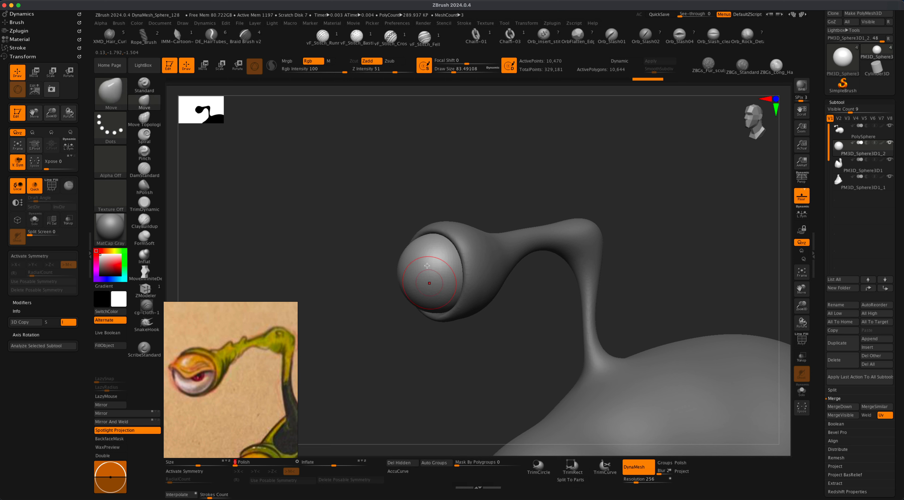
left_click_drag(490, 379, 530, 383)
left_click(800, 339)
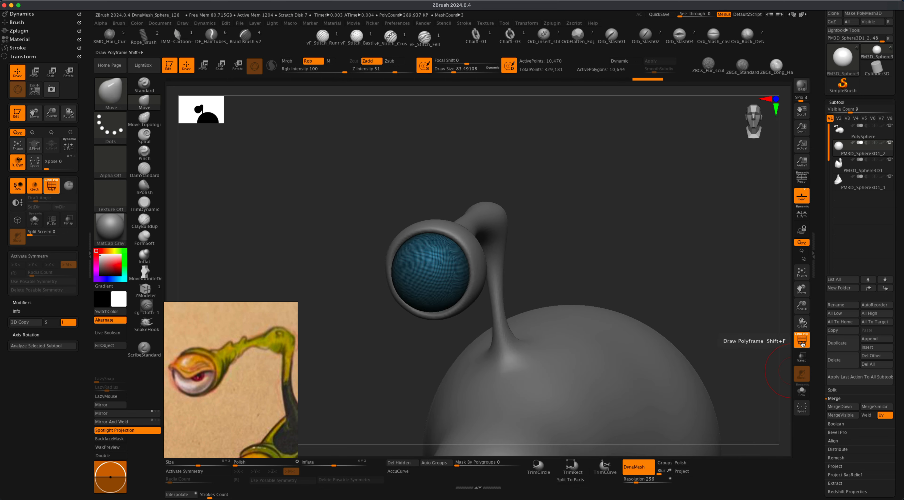
left_click(800, 339)
Duplicate the eyeball subtool, reselect the original and scale it up slightly around the copy.
left_click_drag(584, 244, 587, 245)
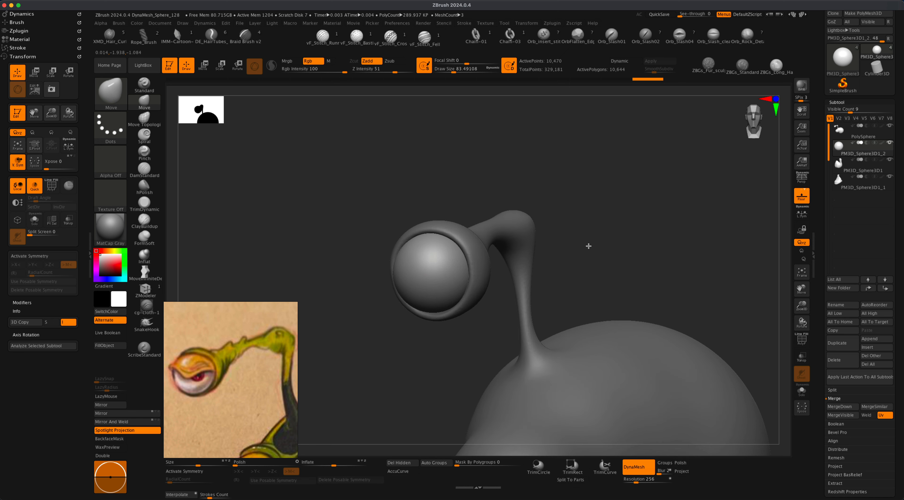
mouse_move(377, 392)
left_mouse_down()
mouse_move(365, 385)
mouse_move(374, 390)
left_mouse_up()
left_click_drag(430, 357, 434, 344, "alt")
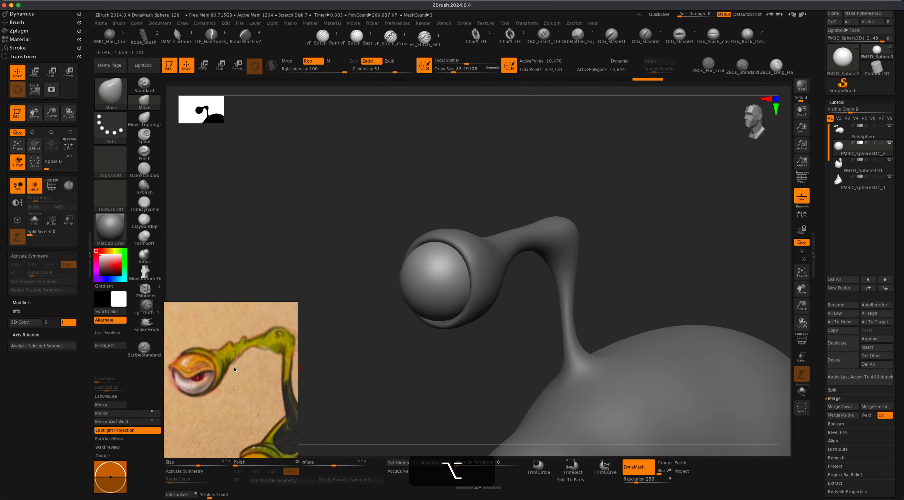
left_click(849, 343)
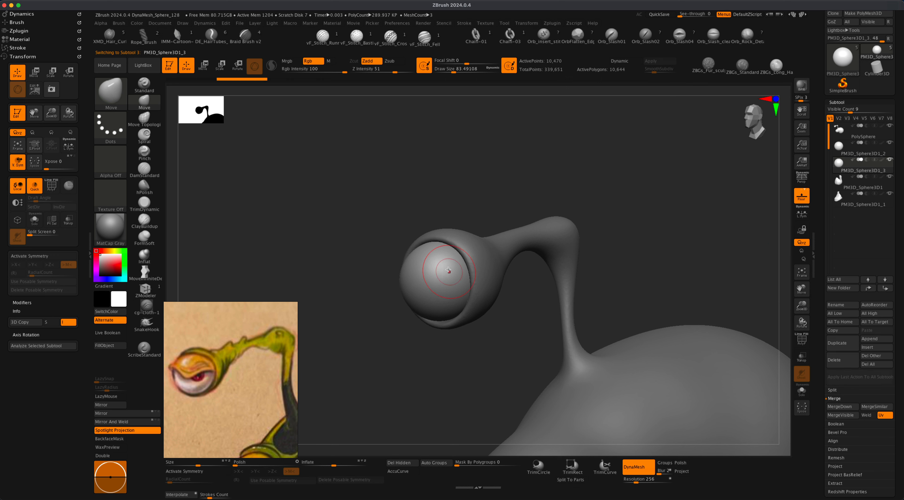
left_click(842, 148)
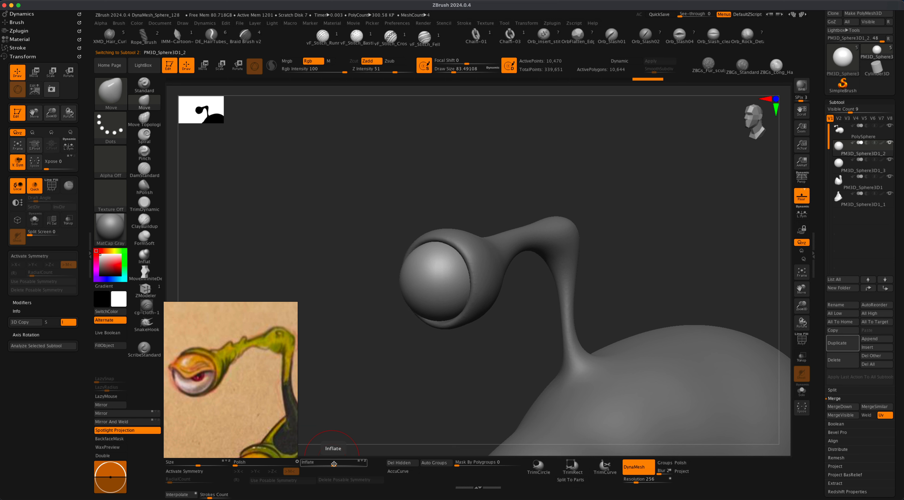
mouse_move(289, 440)
right_mouse_down()
mouse_move(288, 432)
mouse_move(295, 438)
right_mouse_up()
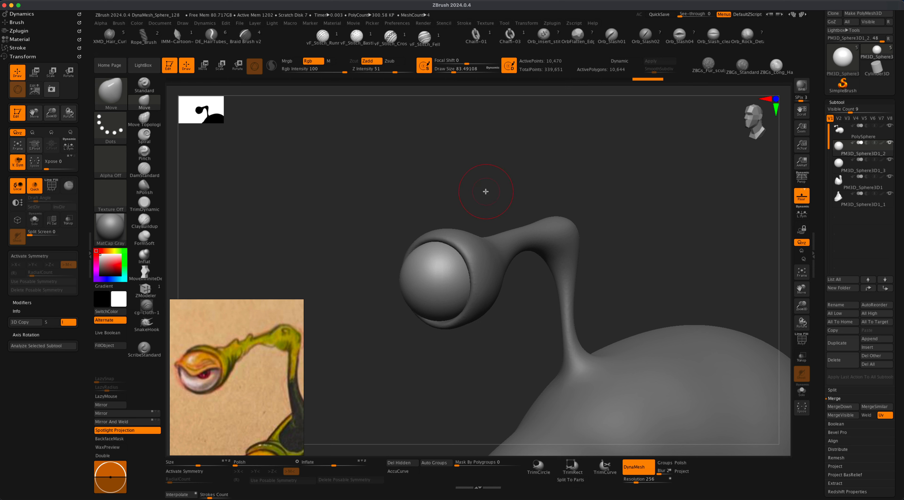
left_click(220, 65)
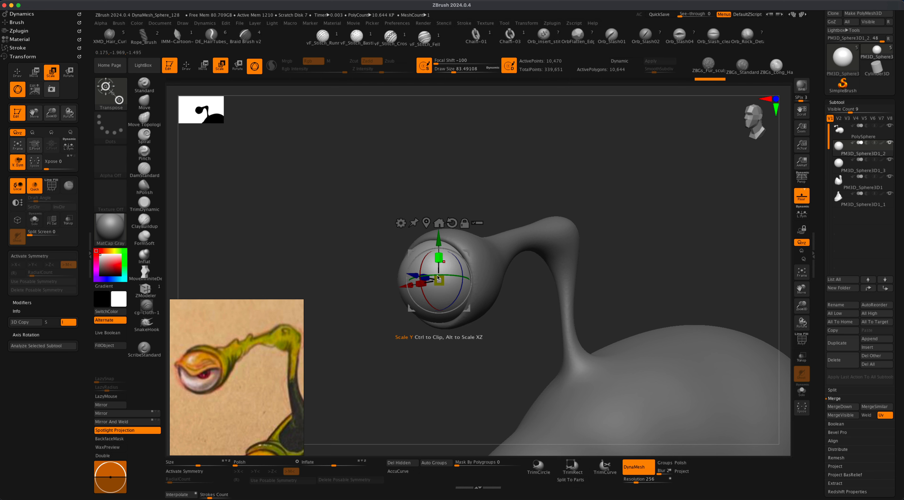
Slice off the lower part of the enlarged eye sphere with a slanted KnifeCurve cut from the side view.
left_click_drag(414, 348, 403, 352)
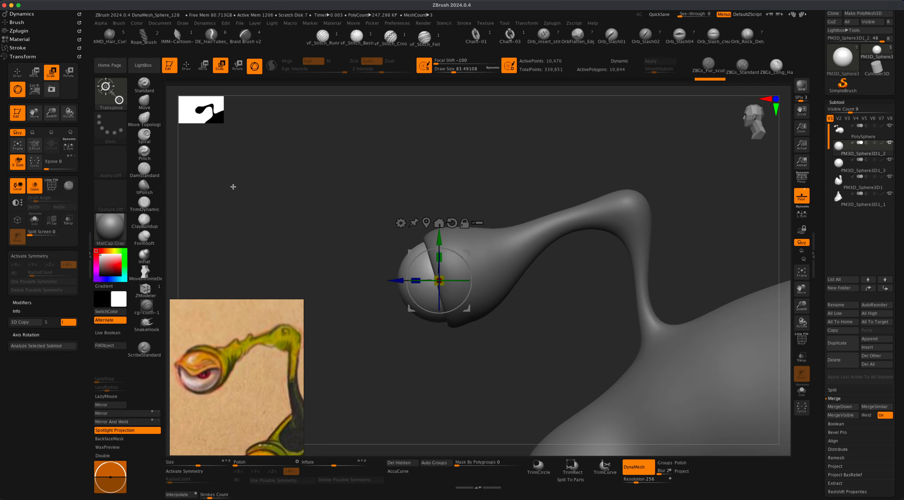
key("q")
key("shift+super")
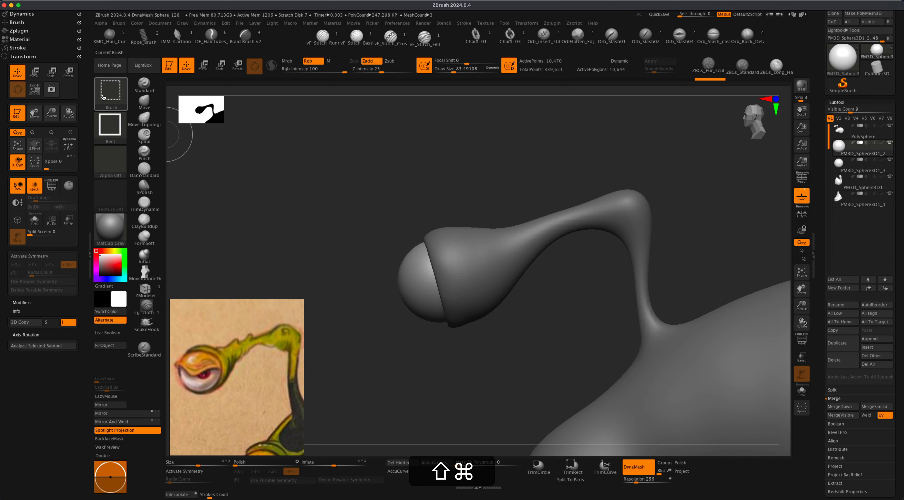
left_click(115, 99)
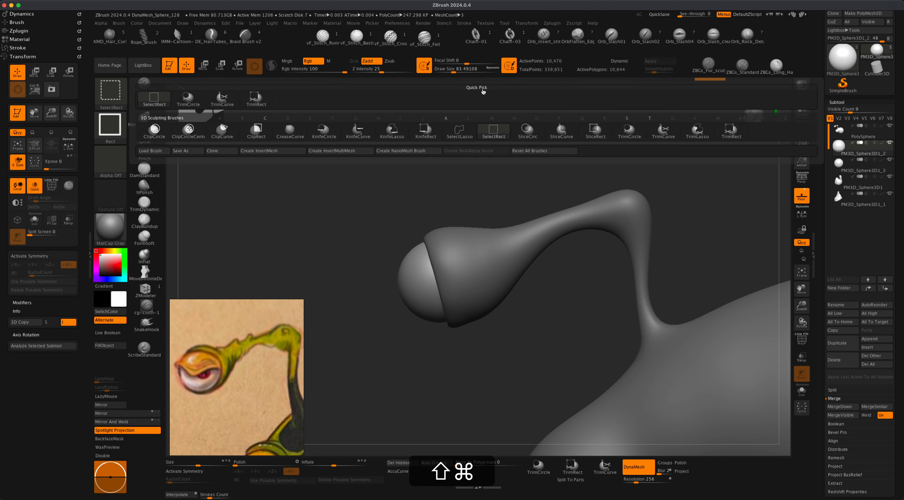
left_click(357, 128)
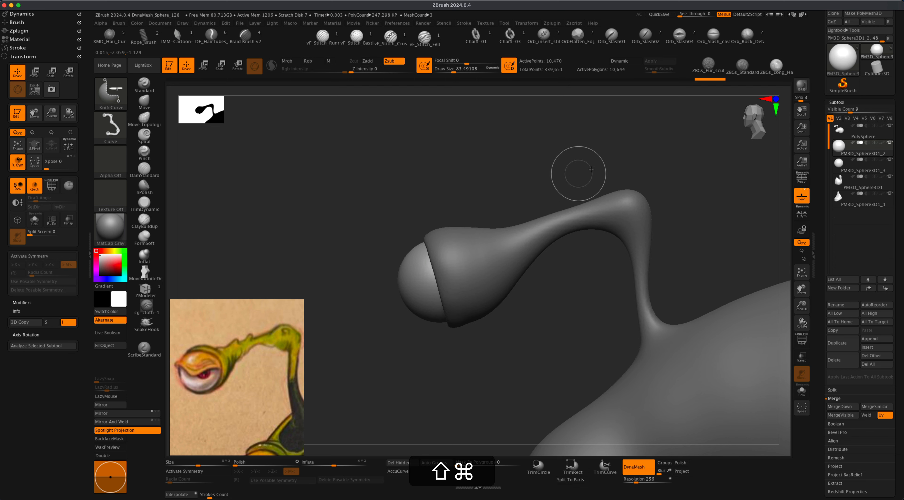
left_click_drag(629, 154, 247, 379, "shift+super")
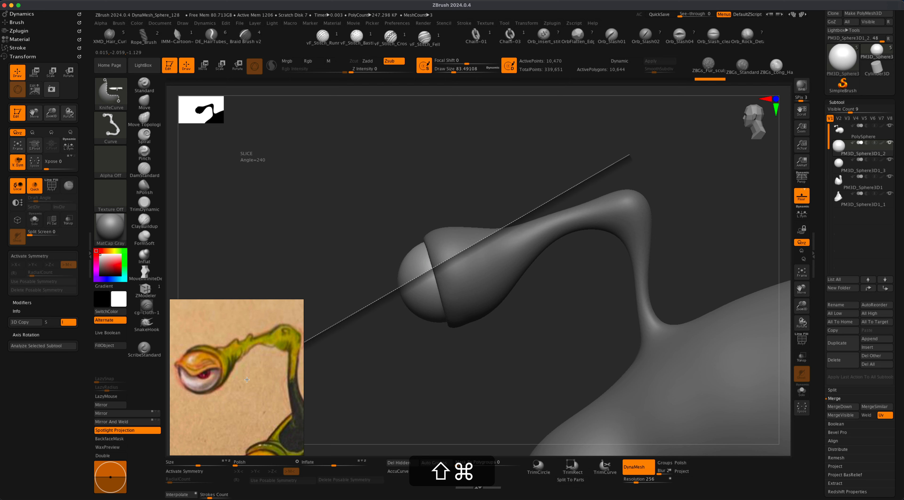
mouse_move(247, 380)
left_mouse_down("shift+super")
mouse_move(284, 409)
mouse_move(302, 373)
mouse_move(347, 339)
mouse_move(339, 307)
mouse_move(328, 307)
mouse_move(346, 305)
mouse_move(315, 359)
mouse_move(339, 298)
mouse_move(333, 319)
mouse_move(310, 325)
left_mouse_up("shift+super")
Try to pull the middle of the eyelid's lower edge down with the Move brush at a draw size of about 104.
mouse_move(425, 394)
left_mouse_down()
mouse_move(448, 379)
mouse_move(474, 323)
mouse_move(452, 333)
mouse_move(433, 313)
mouse_move(428, 358)
mouse_move(423, 347)
mouse_move(450, 379)
mouse_move(492, 373)
mouse_move(448, 384)
mouse_move(430, 357)
mouse_move(387, 378)
mouse_move(381, 395)
mouse_move(459, 279)
left_mouse_up()
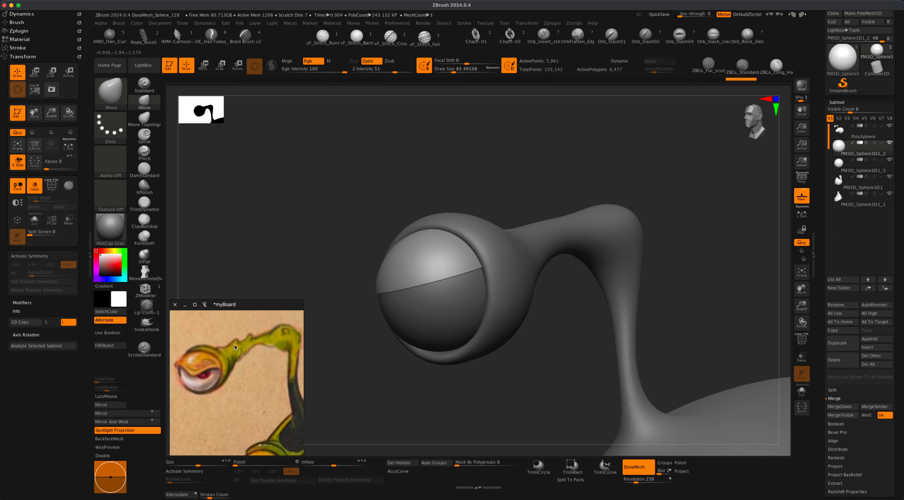
left_click_drag(340, 353, 371, 357)
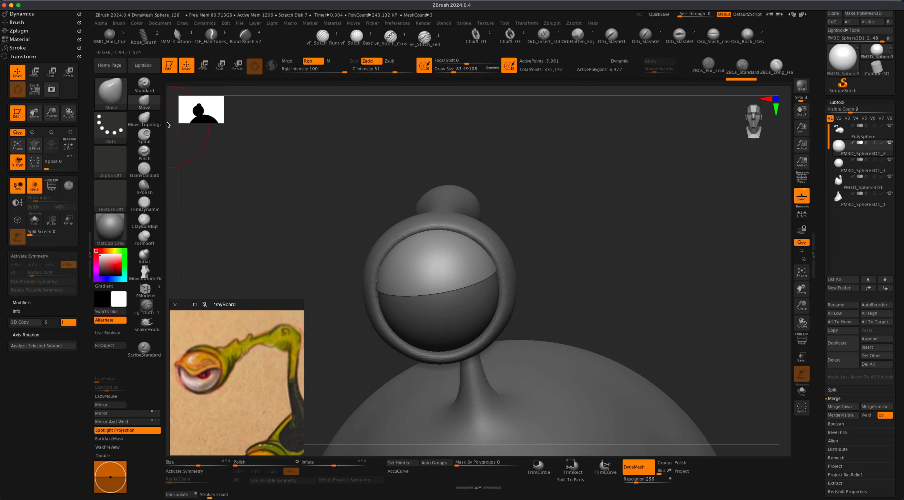
key("s")
left_click_drag(303, 266, 317, 248)
left_click_drag(439, 294, 439, 313)
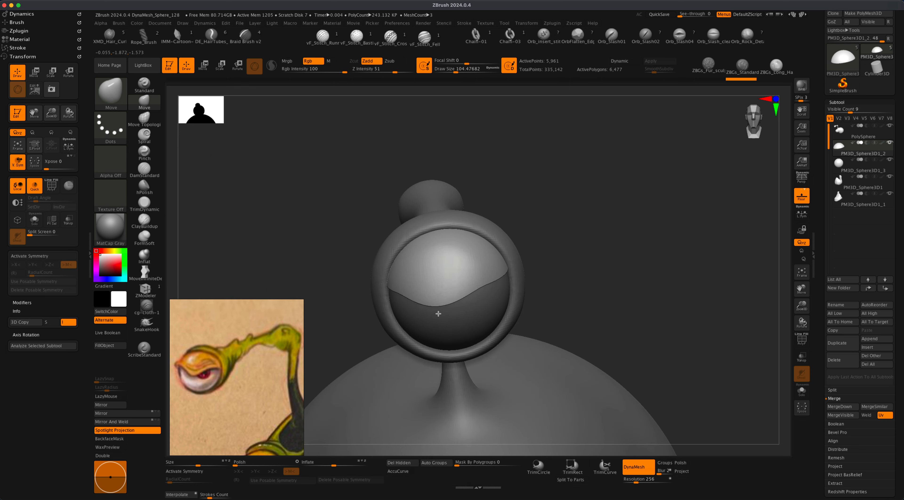
key("super+z")
key("super+z")
Pull the middle of the eyelid's lower edge down over the eyeball with the Move brush at a draw size of about 145.
key("s")
mouse_move(577, 307)
left_mouse_down()
mouse_move(589, 288)
mouse_move(561, 298)
left_mouse_up()
key("s")
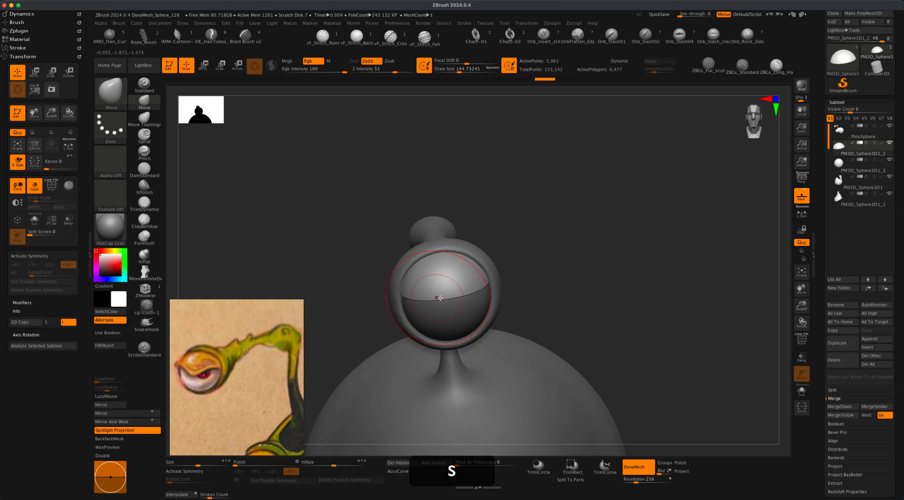
left_click_drag(561, 329, 567, 294)
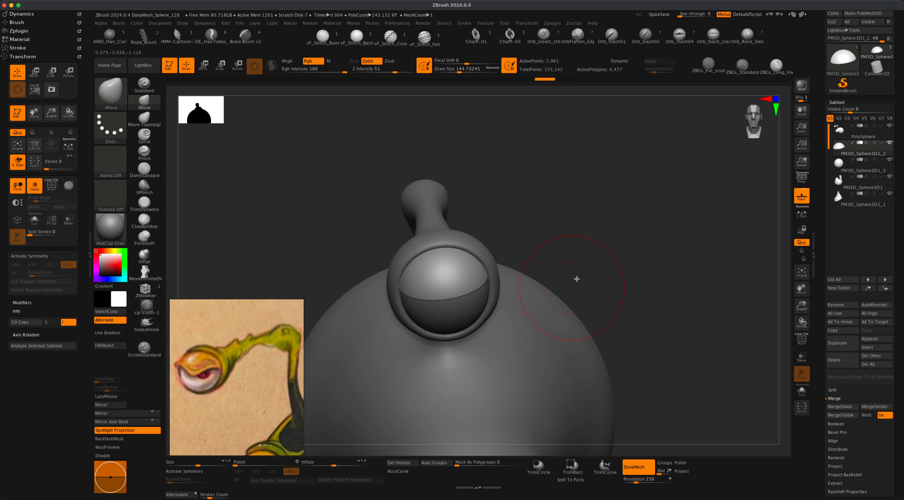
left_click_drag(569, 264, 434, 296)
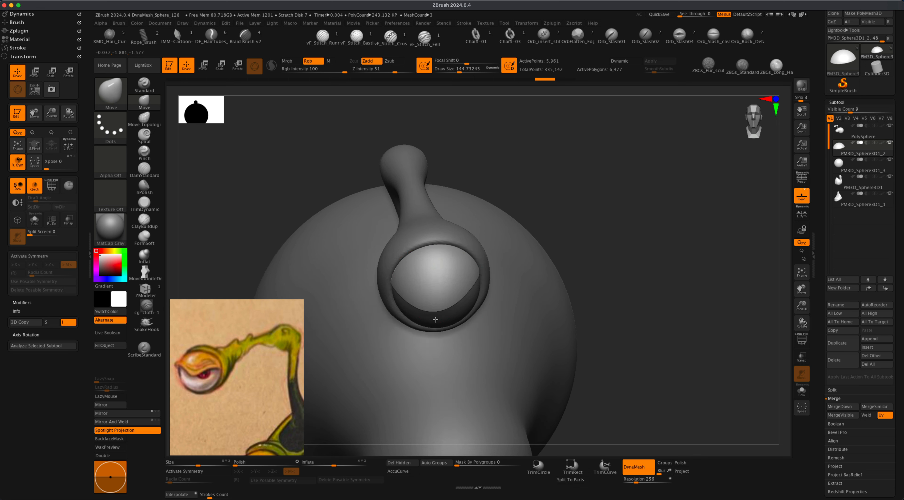
left_click_drag(577, 206, 517, 254)
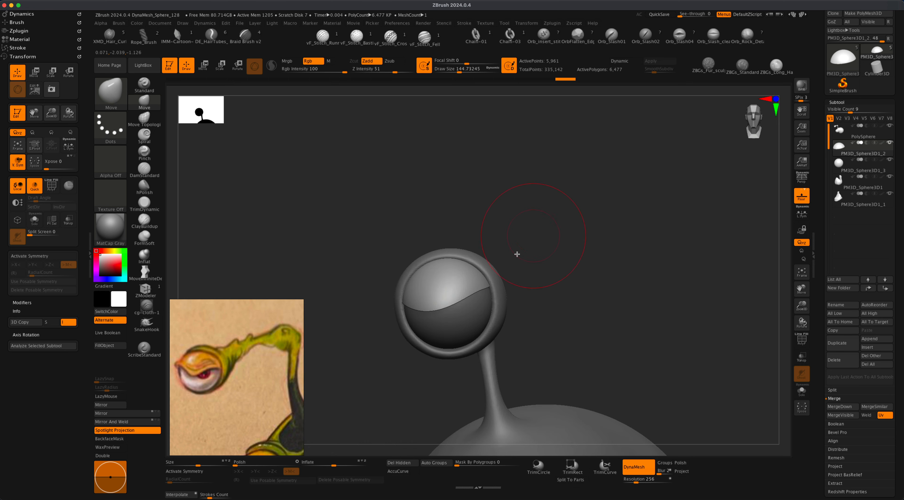
Raise the eyelid's edge on both sides of the middle into a wavy curve with Move strokes at a draw size of about 132.
key("s")
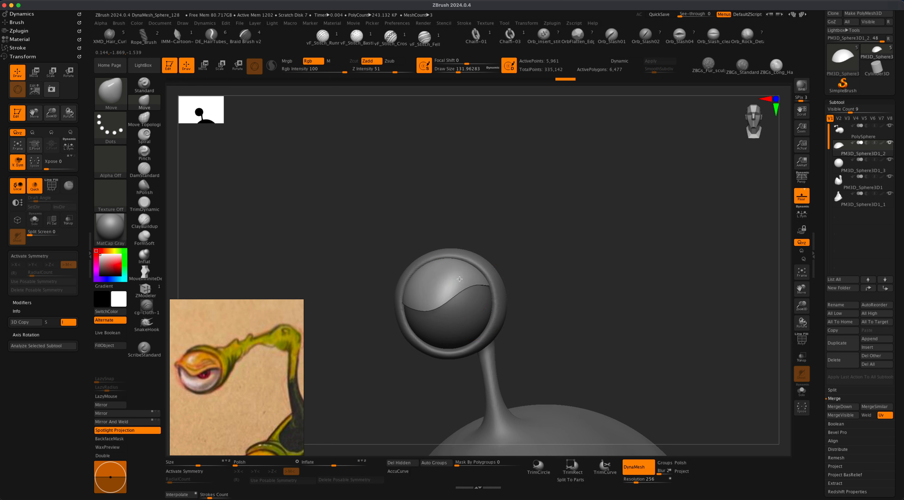
left_click_drag(367, 308, 402, 301)
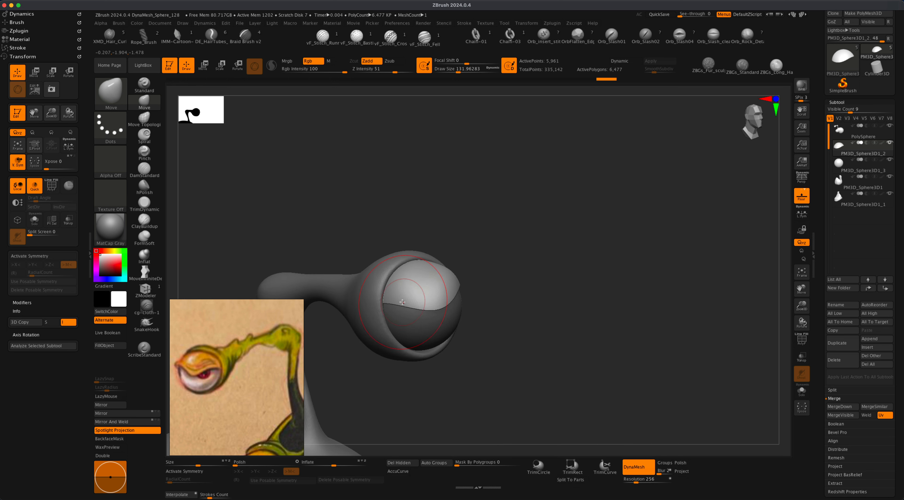
mouse_move(396, 295)
right_mouse_down()
mouse_move(501, 235)
mouse_move(406, 298)
right_mouse_up()
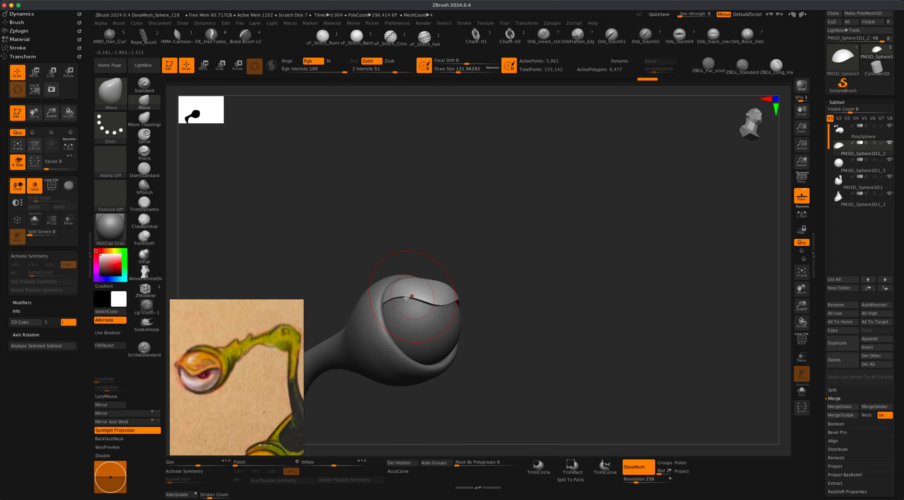
right_click_drag(484, 297, 450, 312, "shift")
right_click_drag(523, 326, 524, 274)
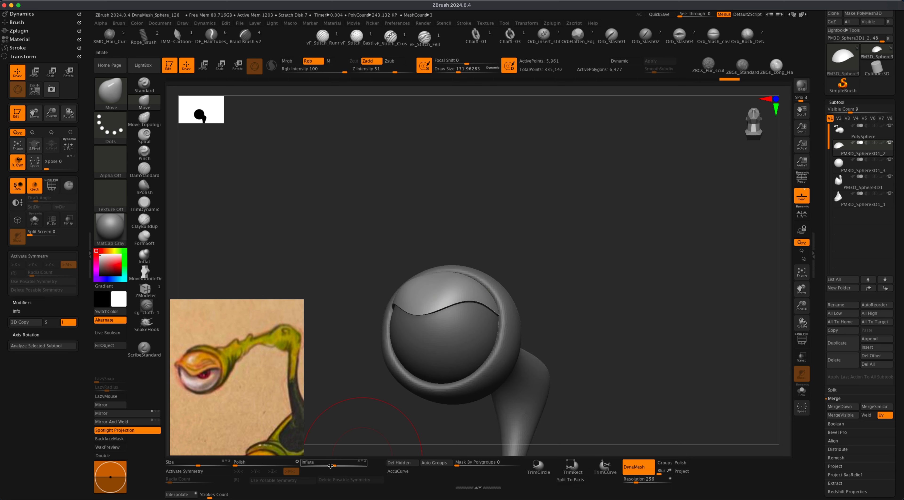
Thicken the eyelid with an Inflate value of 10, remeshing it with DynaMesh and polishing its surface.
left_click_drag(333, 464, 336, 464)
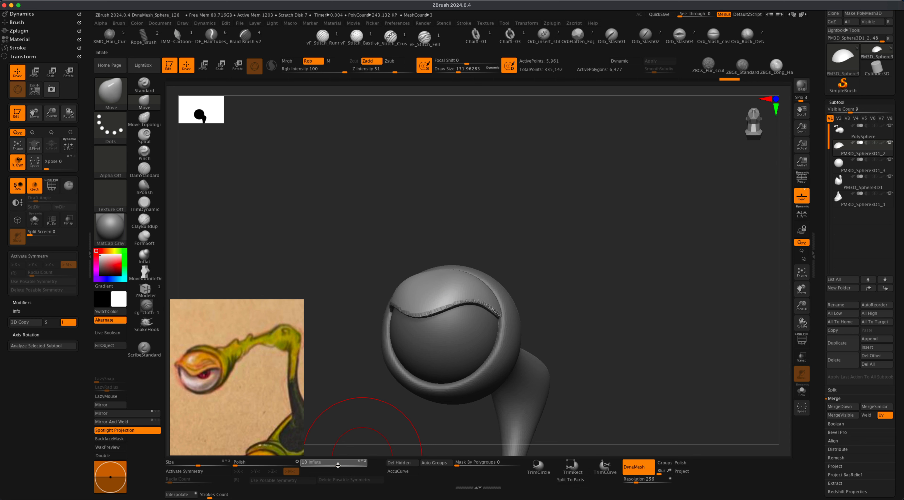
left_click_drag(338, 465, 338, 465)
left_click_drag(588, 242, 662, 318, "super")
left_click_drag(241, 465, 244, 465)
left_click_drag(588, 320, 503, 322)
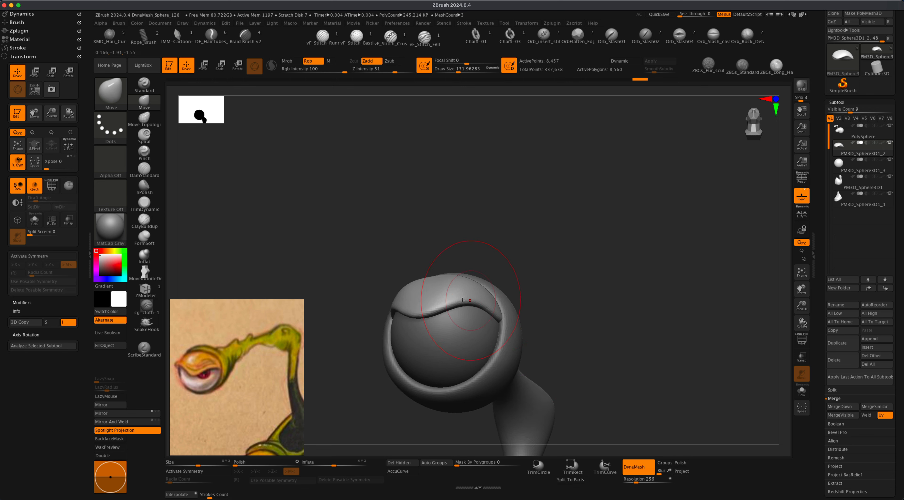
left_click_drag(621, 300, 630, 315, "shift")
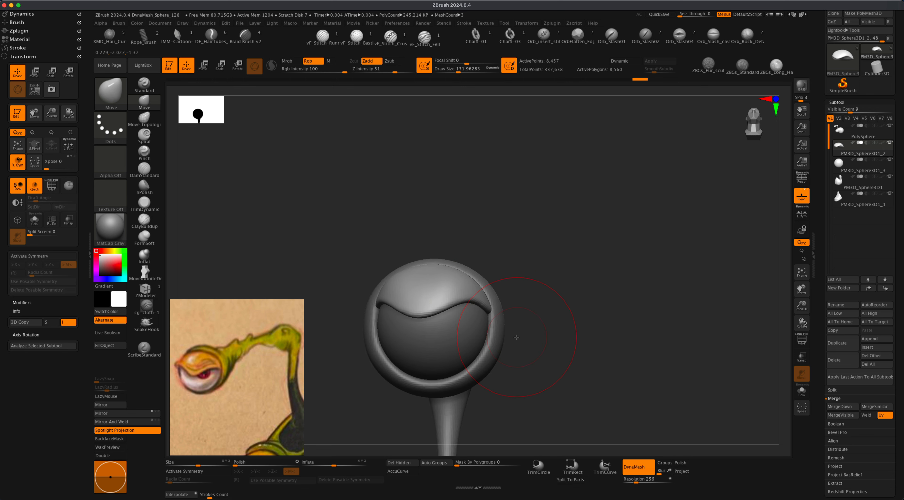
Select the eyestalk subtool and reshape the upper socket rim around the eyelid with symmetrical Move strokes.
left_click(494, 329, "alt")
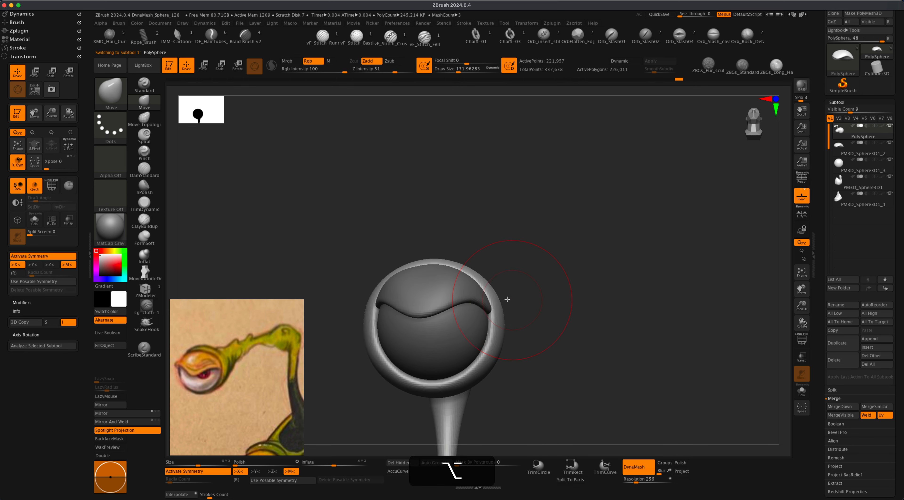
mouse_move(493, 293)
left_mouse_down()
mouse_move(484, 267)
mouse_move(497, 259)
mouse_move(436, 263)
mouse_move(464, 271)
mouse_move(442, 256)
left_mouse_up()
key("super+z")
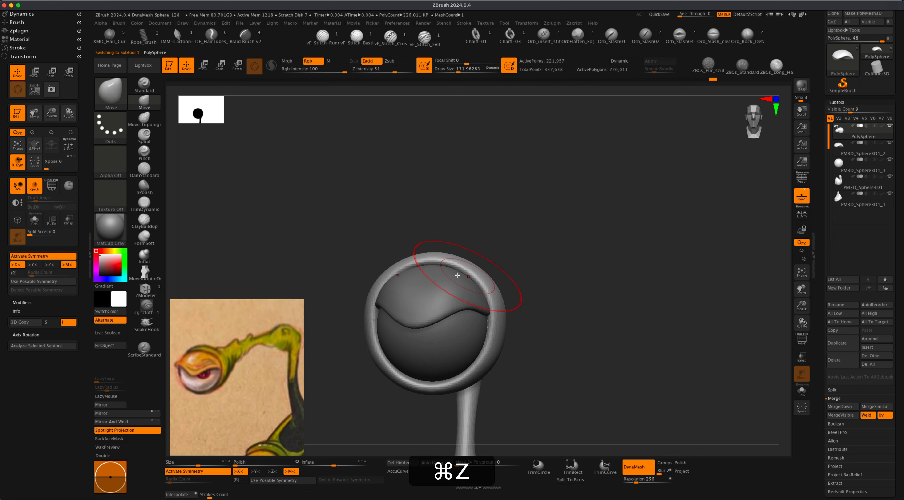
key("super+z")
key("super+z")
left_click_drag(494, 320, 495, 320)
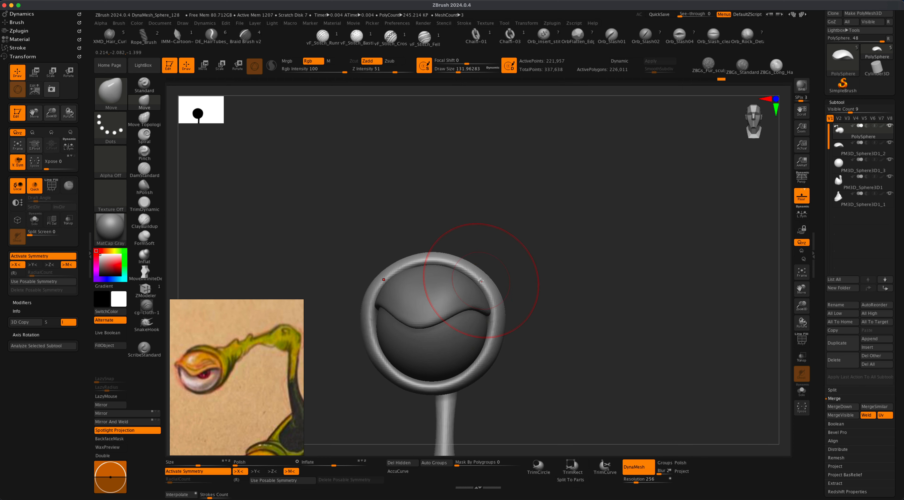
mouse_move(472, 276)
right_mouse_down()
mouse_move(457, 268)
mouse_move(522, 256)
right_mouse_up()
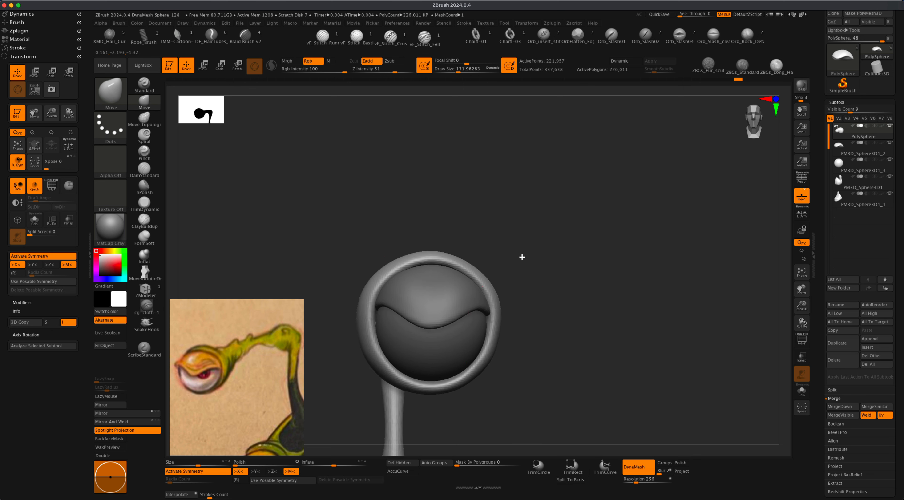
mouse_move(492, 317)
right_mouse_down()
mouse_move(541, 352)
mouse_move(561, 337)
mouse_move(463, 373)
mouse_move(426, 420)
mouse_move(437, 392)
mouse_move(440, 420)
mouse_move(411, 403)
mouse_move(420, 401)
right_mouse_up()
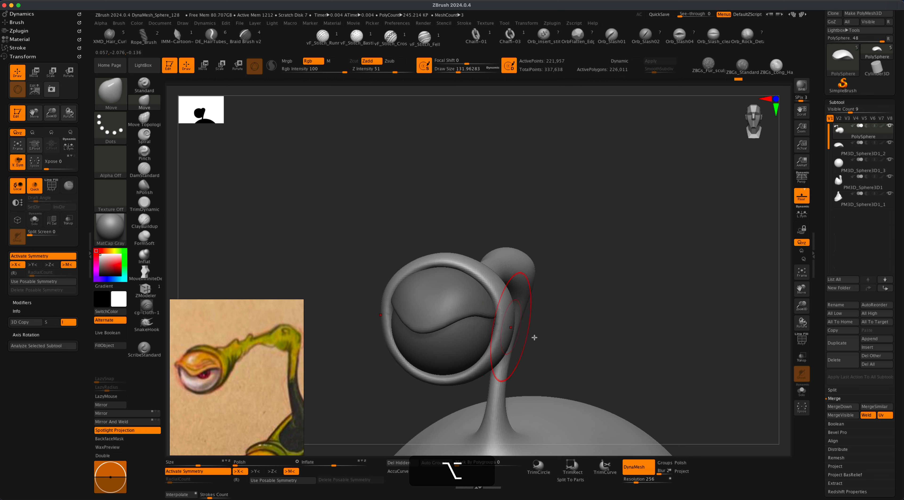
right_click_drag(534, 338, 496, 335)
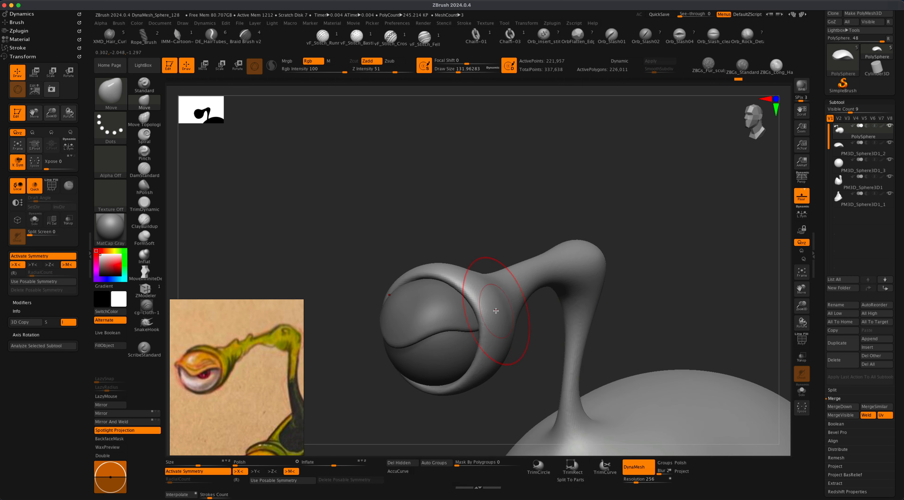
Switch to the Inflat brush in Zadd mode and test it on the upper socket rim at a draw size of about 87.
left_click(144, 255)
key("s")
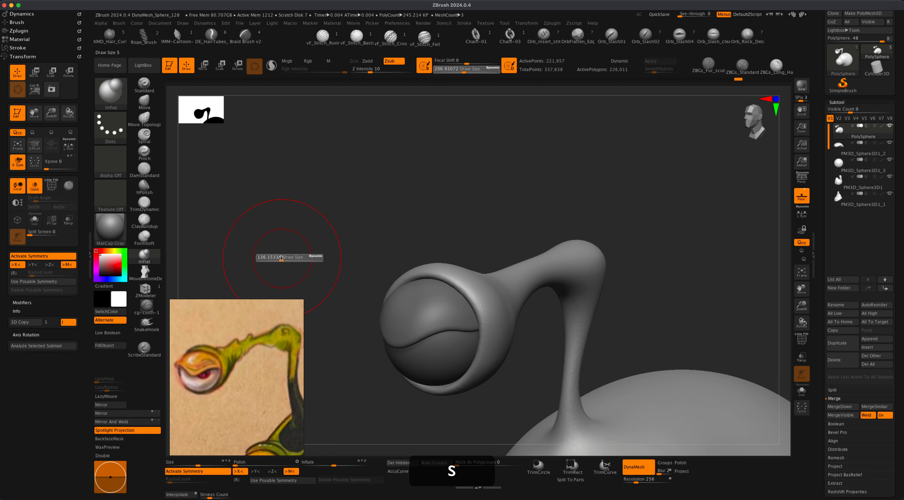
left_click_drag(288, 257, 277, 258)
key("super+z")
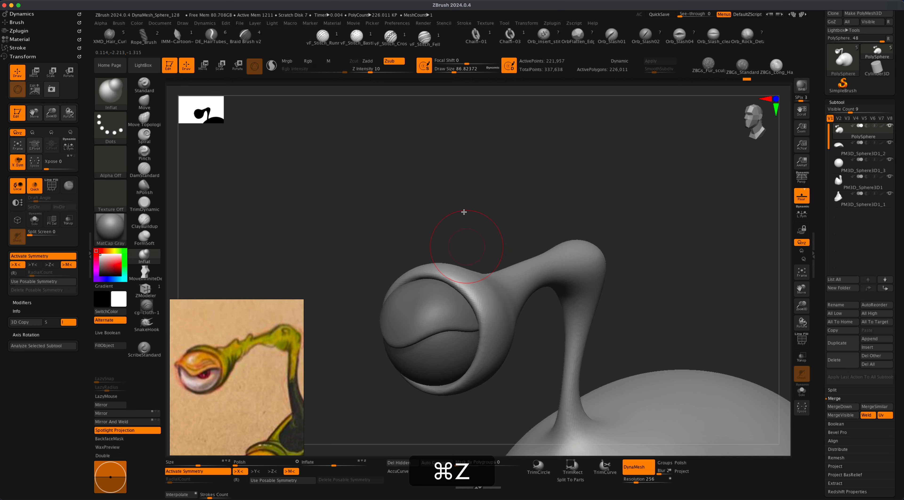
left_click(371, 65)
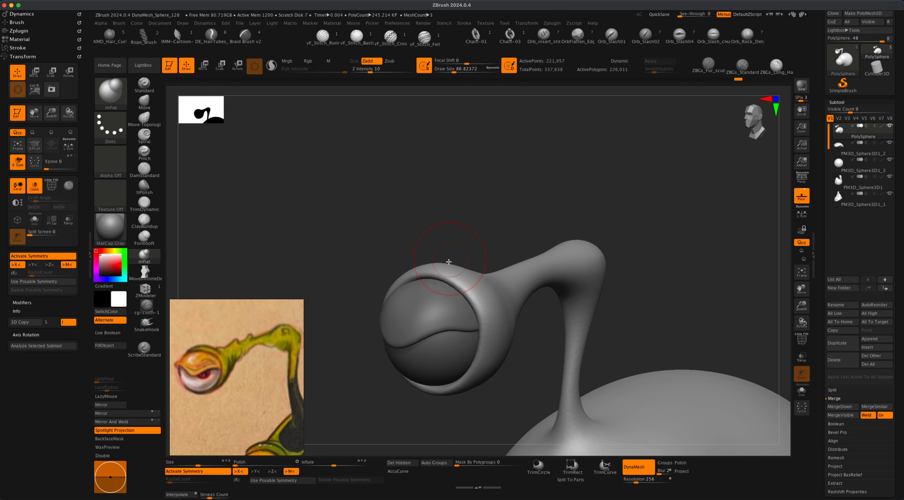
key("super+z")
Build up the upper socket rim above the eyelid with Inflat strokes at a draw size of about 68.
key("s")
left_click_drag(286, 244, 285, 244)
left_click_drag(307, 198, 358, 208)
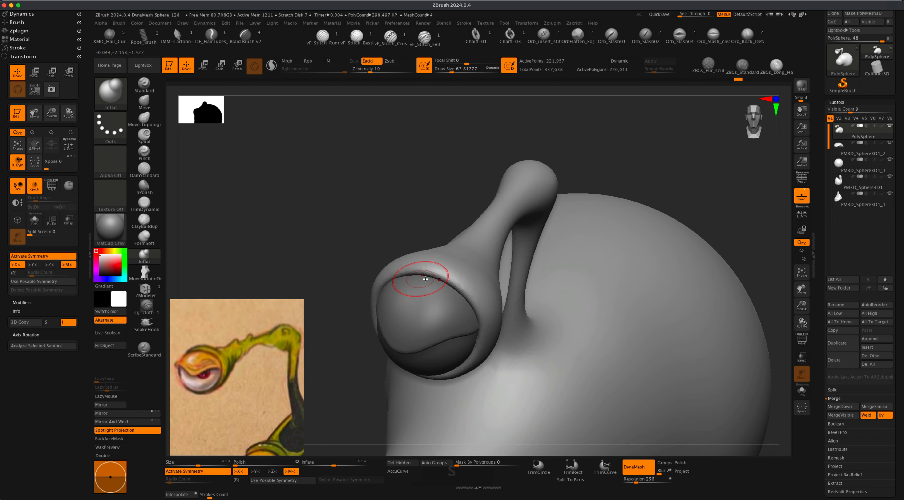
key("super+z")
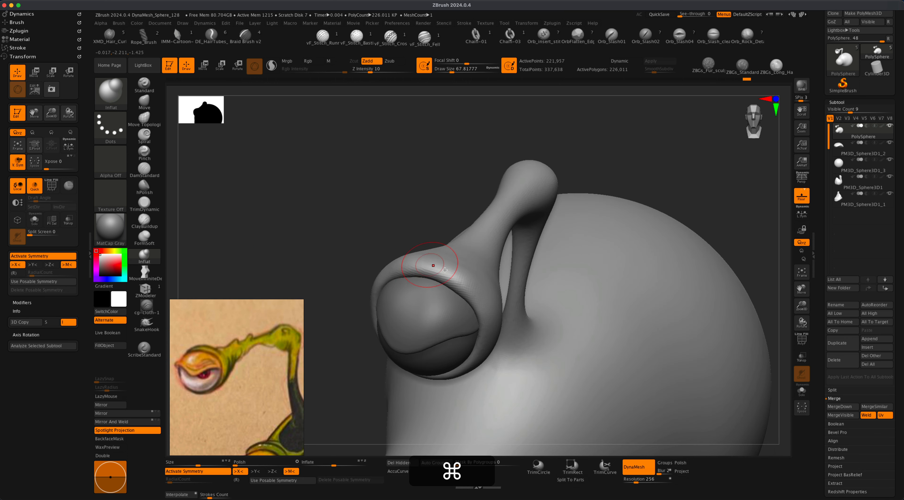
left_click_drag(396, 240, 358, 213)
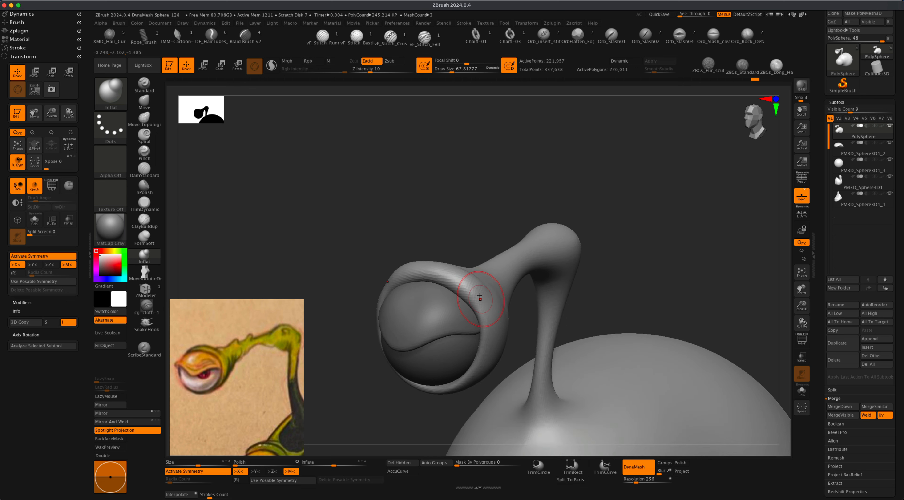
left_click_drag(478, 299, 442, 269)
mouse_move(417, 212)
left_mouse_down()
mouse_move(450, 207)
mouse_move(435, 208)
left_mouse_up()
Update the eyestalk's DynaMesh and smooth the thickened socket rim along its top and side.
left_click_drag(391, 190, 491, 245, "super")
mouse_move(456, 283)
left_mouse_down("shift")
mouse_move(430, 268)
mouse_move(410, 272)
left_mouse_up("shift")
left_click_drag(470, 238, 474, 276)
left_click_drag(459, 272, 481, 289, "shift")
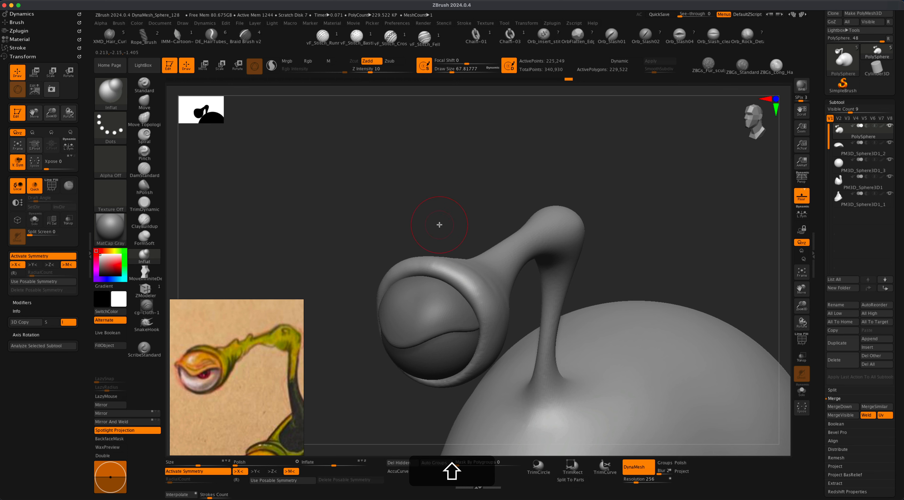
left_click_drag(438, 225, 431, 206)
left_click_drag(480, 277, 490, 314, "shift")
Inflate a row of small bumps along the top of the eyestalk behind the socket, using draw sizes of about 54 and 41.
mouse_move(479, 246)
left_mouse_down("alt")
mouse_move(484, 222)
mouse_move(457, 236)
mouse_move(506, 235)
left_mouse_up("alt")
left_click_drag(328, 297, 330, 307, "alt")
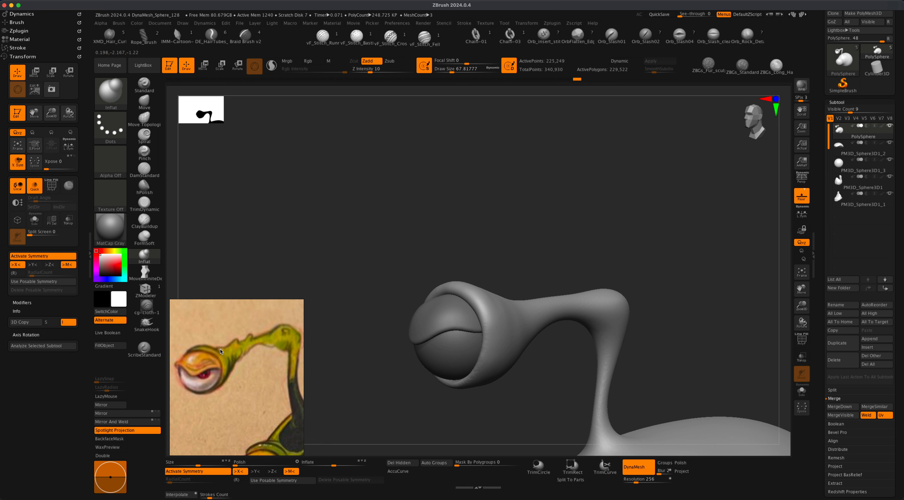
mouse_move(331, 352)
left_mouse_down("alt")
mouse_move(319, 343)
mouse_move(353, 369)
left_mouse_up("alt")
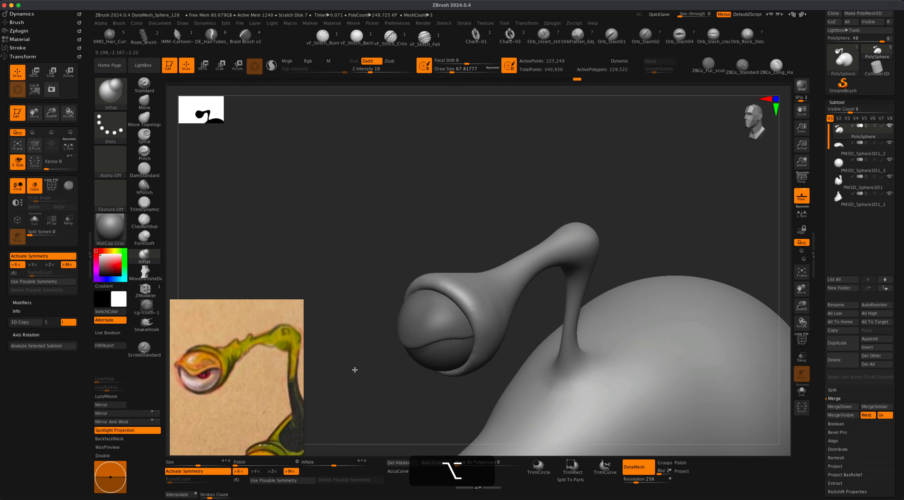
key("s")
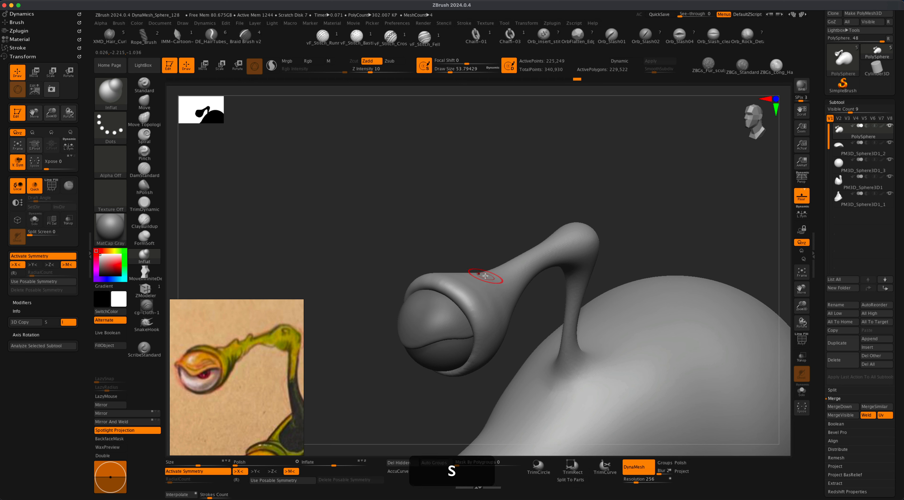
left_click_drag(430, 247, 420, 243)
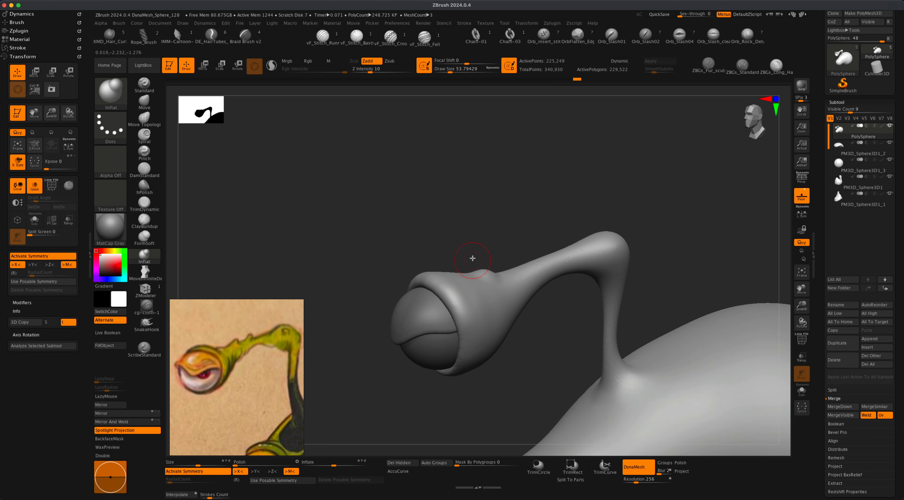
mouse_move(472, 258)
left_mouse_down()
mouse_move(512, 261)
mouse_move(511, 235)
left_mouse_up()
key("s")
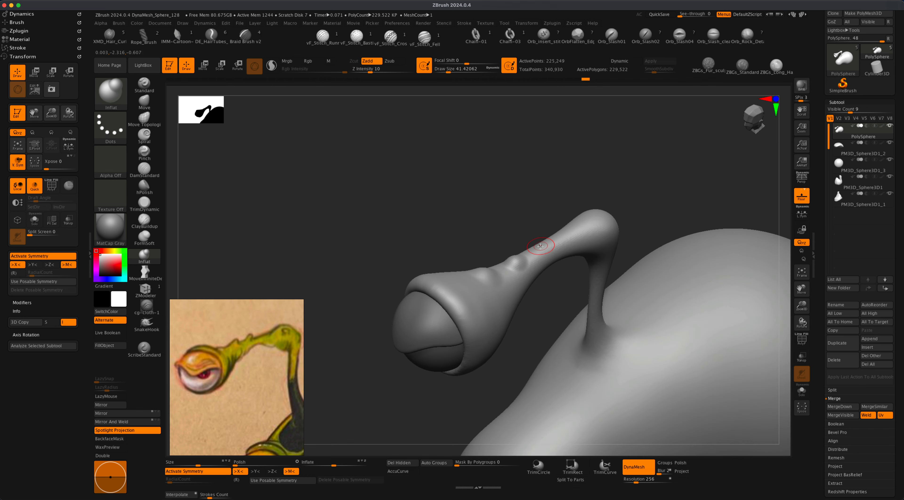
left_click_drag(538, 247, 515, 259, "shift")
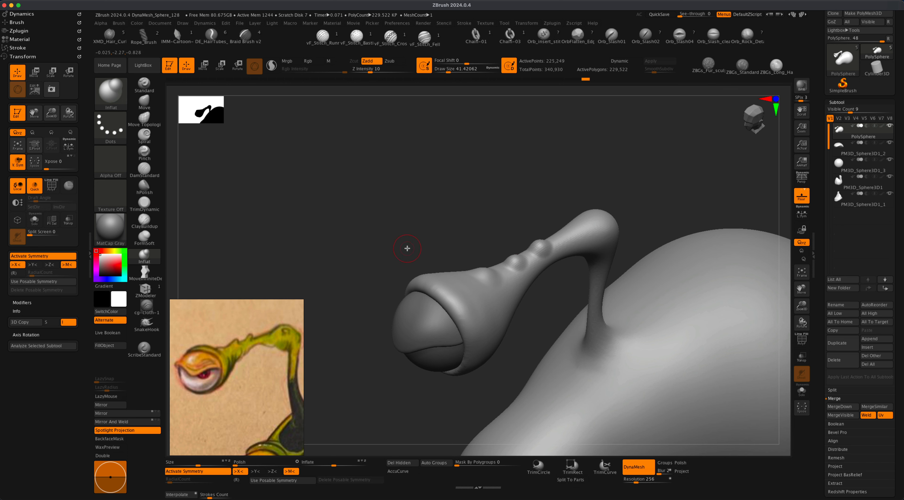
left_click_drag(407, 248, 399, 226)
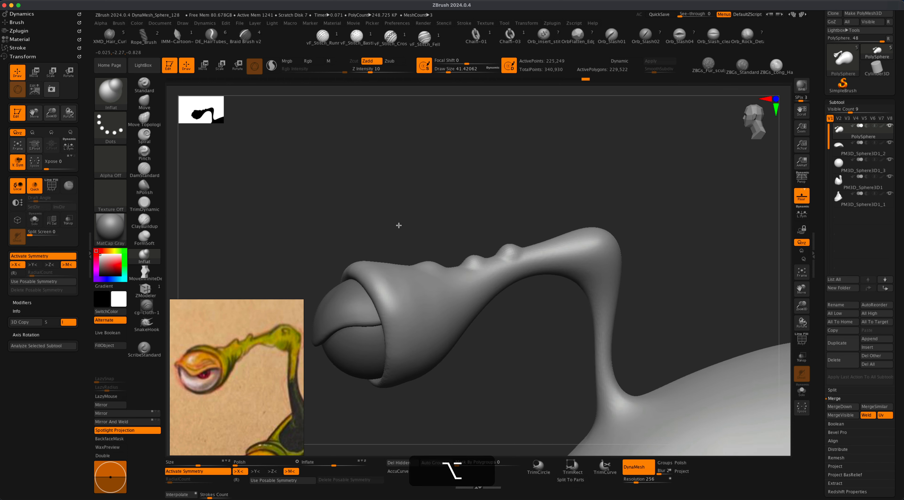
Switch to the Move brush and pull the two rear bumps on the eyestalk up into spikes at a draw size of about 54.
left_click(144, 102)
key("s")
left_click_drag(303, 199, 307, 199)
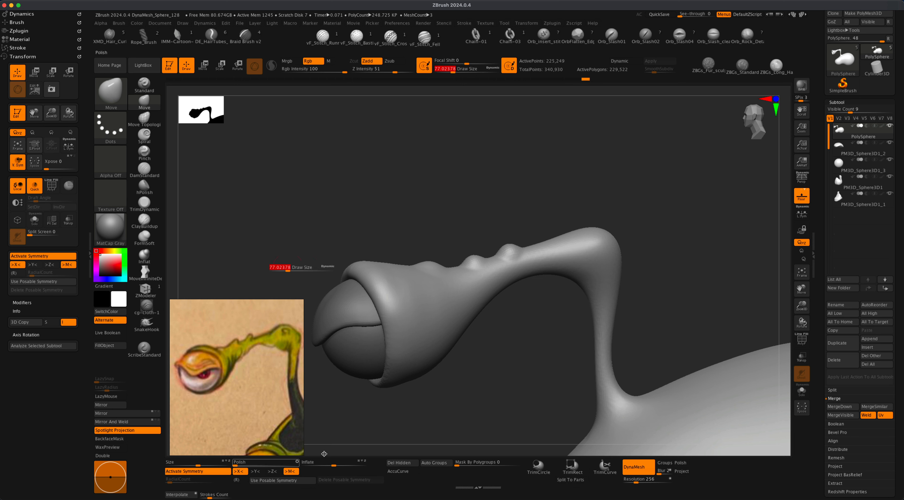
left_click_drag(491, 391, 478, 388, "alt")
key("s")
left_click_drag(392, 209, 389, 209)
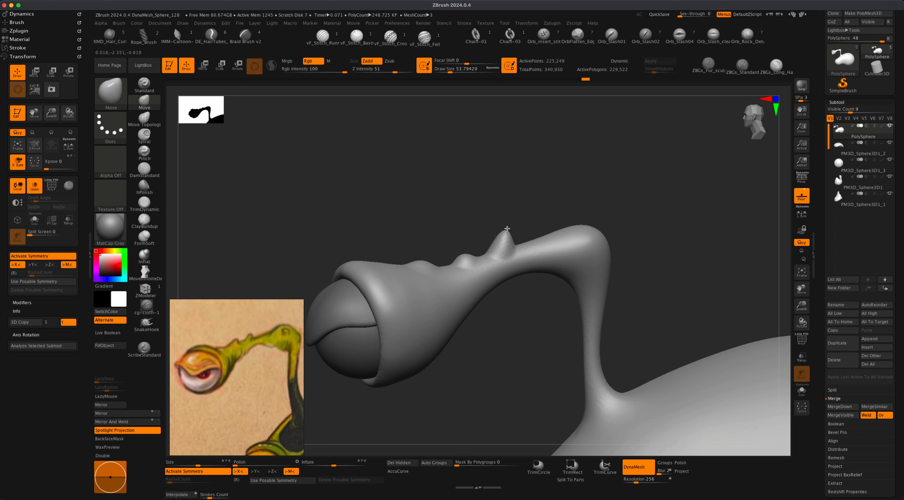
left_click_drag(464, 252, 469, 246)
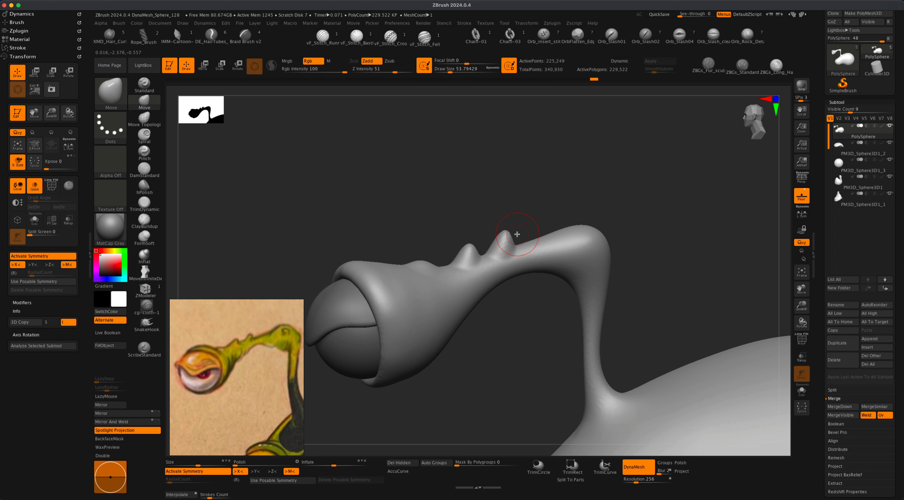
key("shift")
left_click_drag(533, 212, 552, 220)
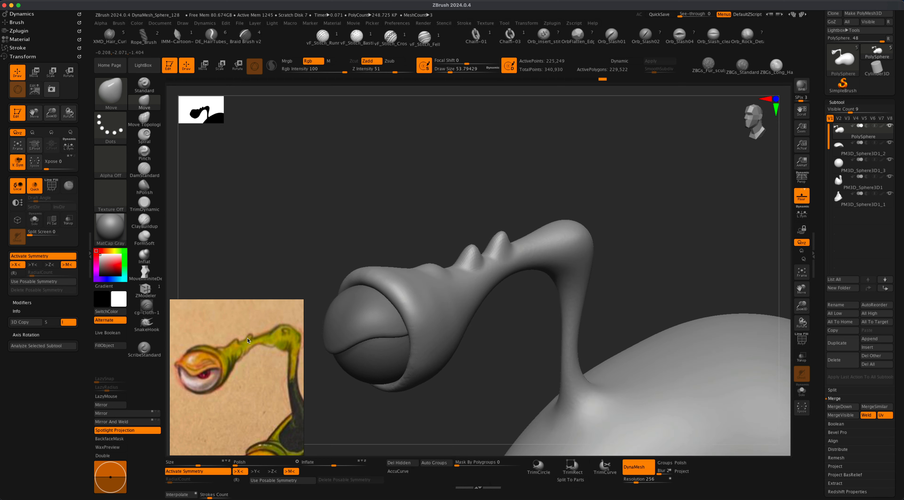
Slim and sharpen the rear spike on the eyestalk with Move strokes, reducing the draw size to about 41.
mouse_move(540, 370)
left_mouse_down("alt")
mouse_move(511, 375)
mouse_move(510, 353)
left_mouse_up("alt")
key("s")
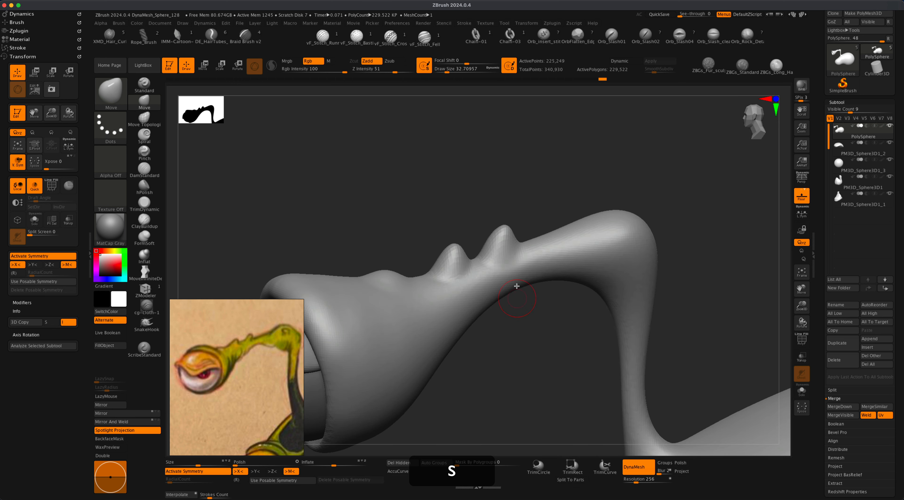
key("s")
left_click_drag(526, 219, 528, 219)
left_click_drag(511, 248, 507, 250)
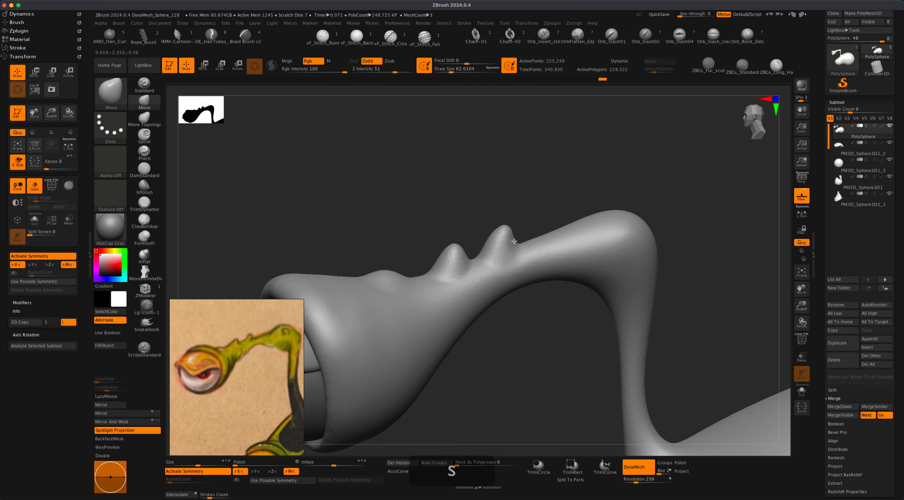
key("s")
left_click_drag(527, 218, 525, 218)
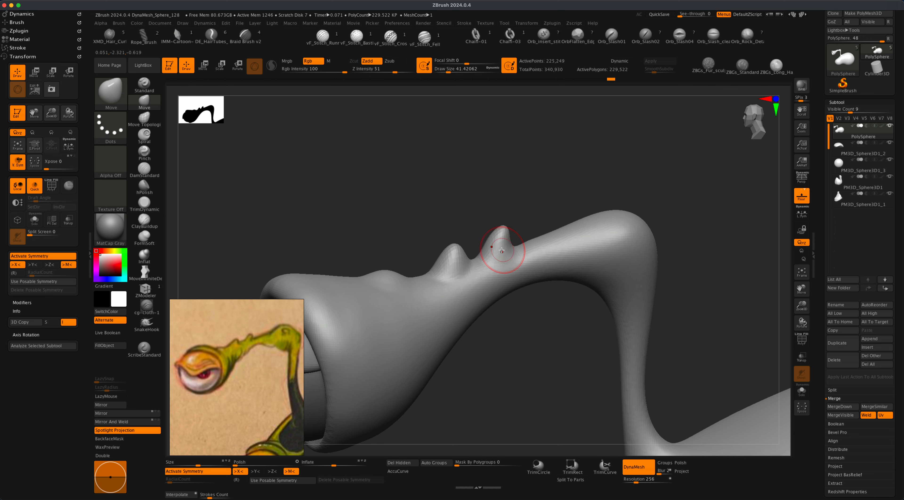
left_click_drag(529, 318, 510, 278)
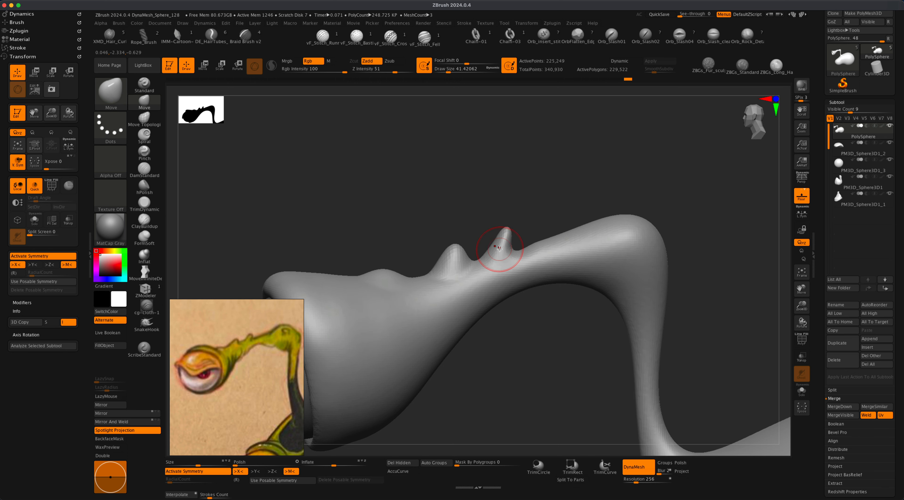
Narrow and taper both eyestalk spikes with Move strokes from the front and side.
mouse_move(542, 209)
left_mouse_down()
mouse_move(523, 239)
mouse_move(516, 225)
mouse_move(492, 238)
left_mouse_up()
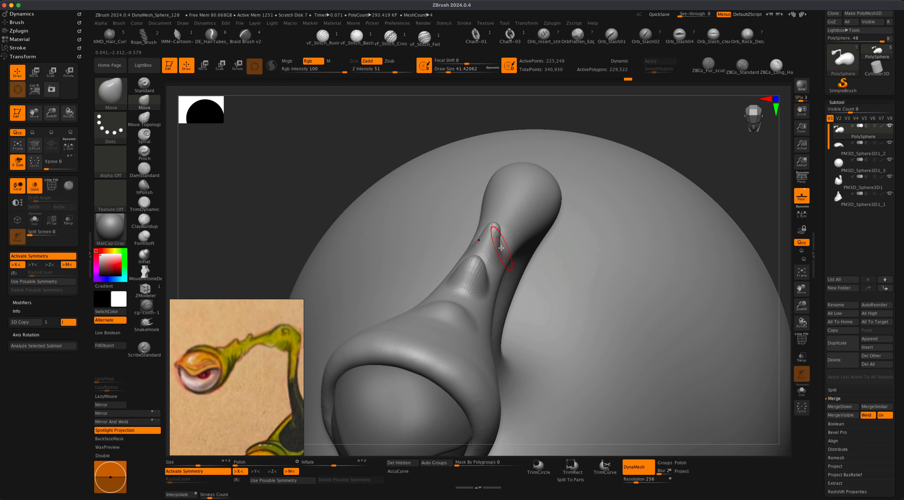
left_click_drag(650, 137, 471, 271)
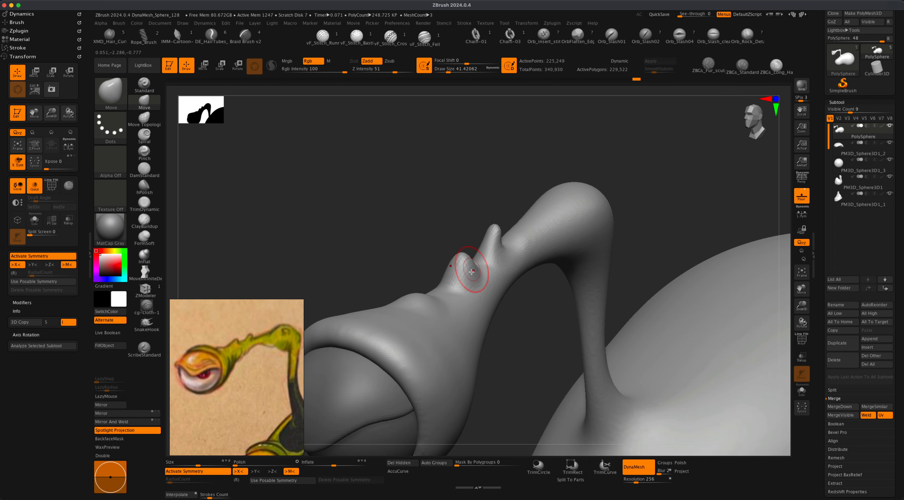
left_click_drag(427, 222, 403, 242)
left_click_drag(470, 268, 451, 237)
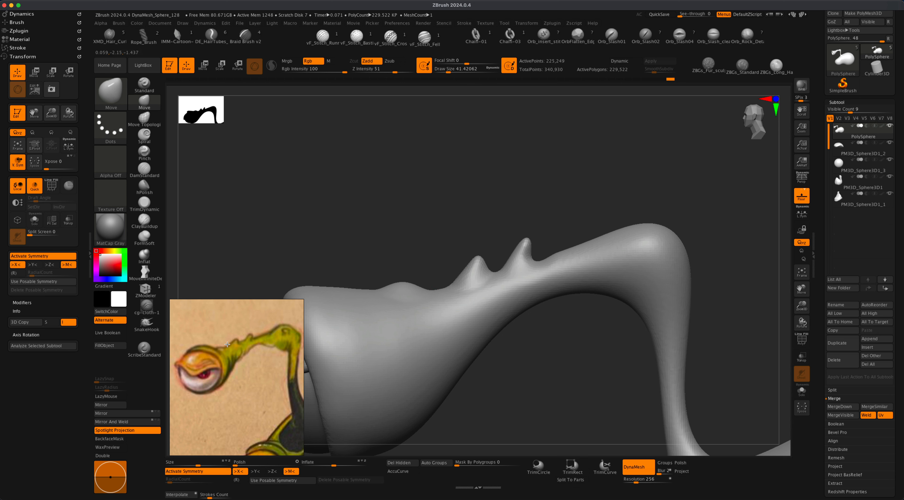
Switch to the DamStandard brush in Zsub mode and test creases down the side of the eye socket, undoing the test strokes.
left_click_drag(369, 252, 382, 238, "alt")
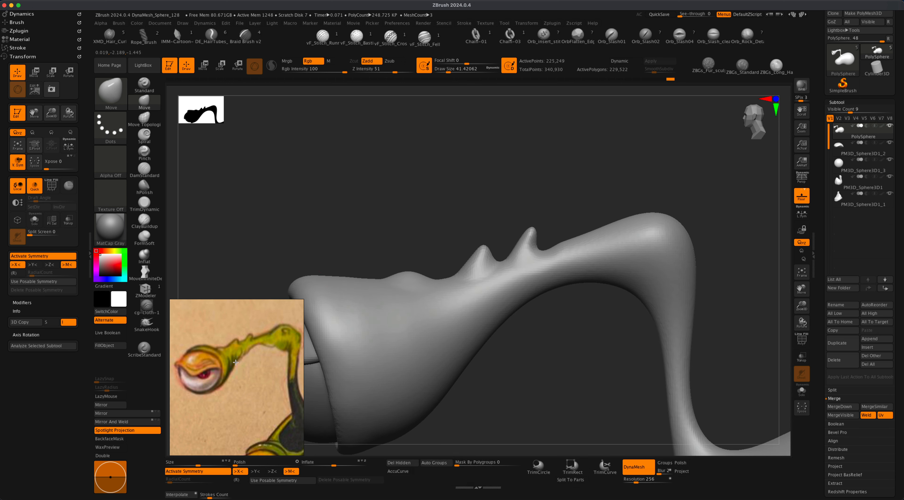
left_click_drag(275, 262, 238, 198, "alt")
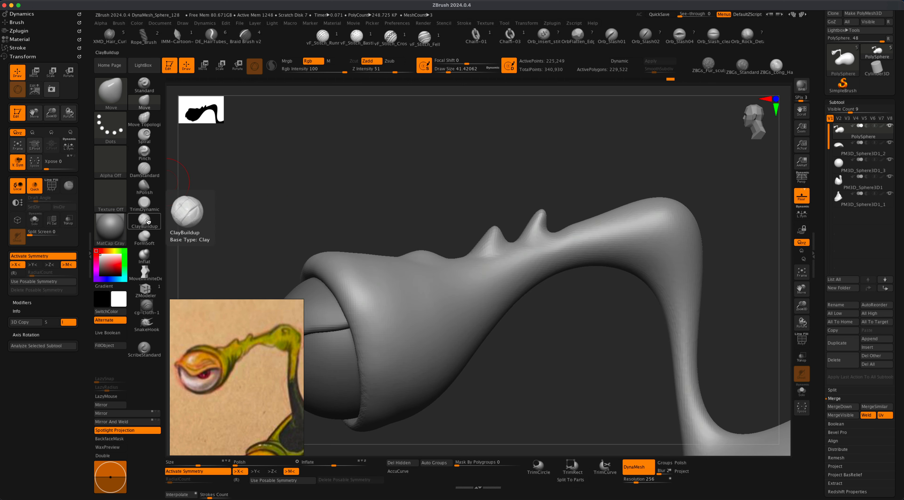
left_click(144, 169)
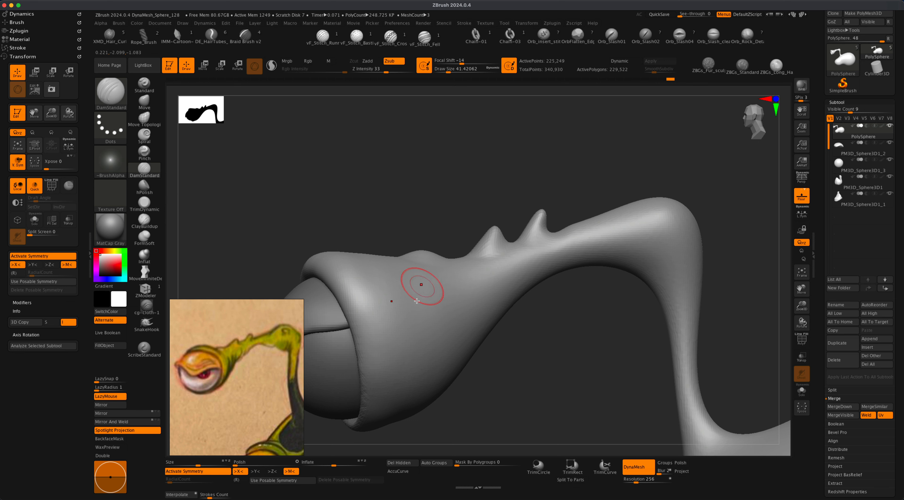
left_click_drag(408, 296, 407, 382)
key("super+z")
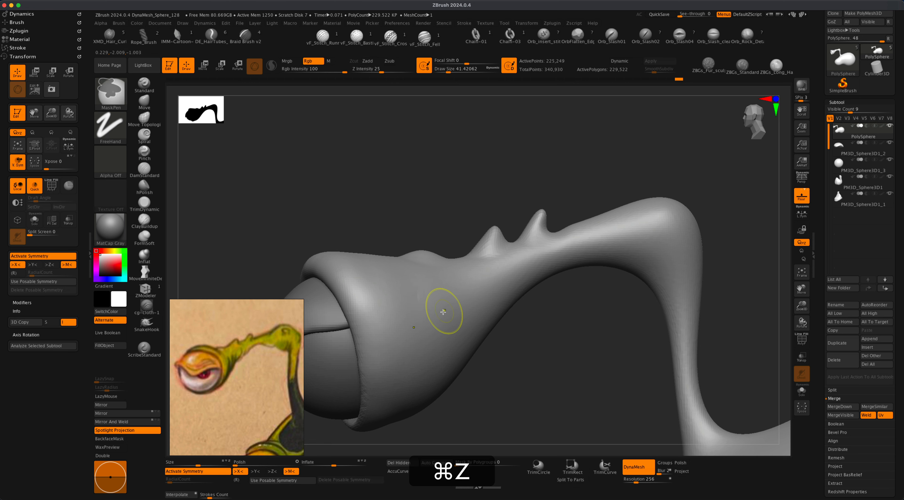
key("alt+super+z")
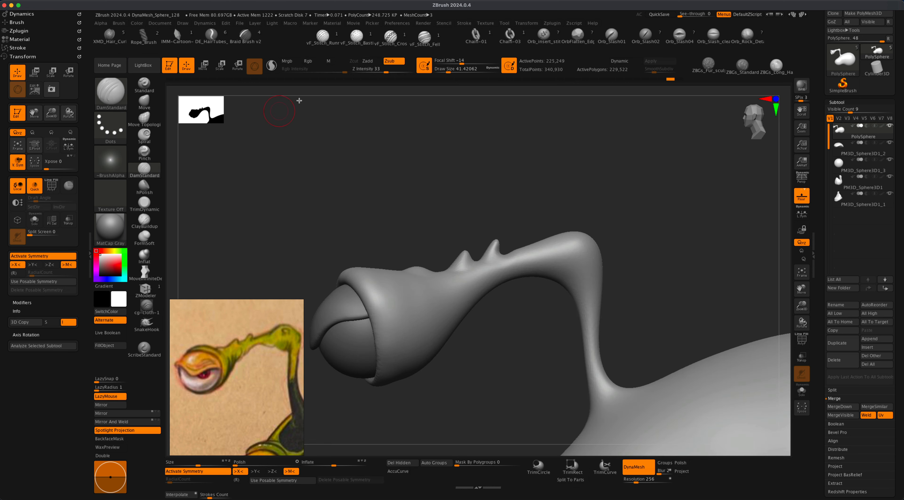
left_click_drag(382, 217, 419, 213, "alt")
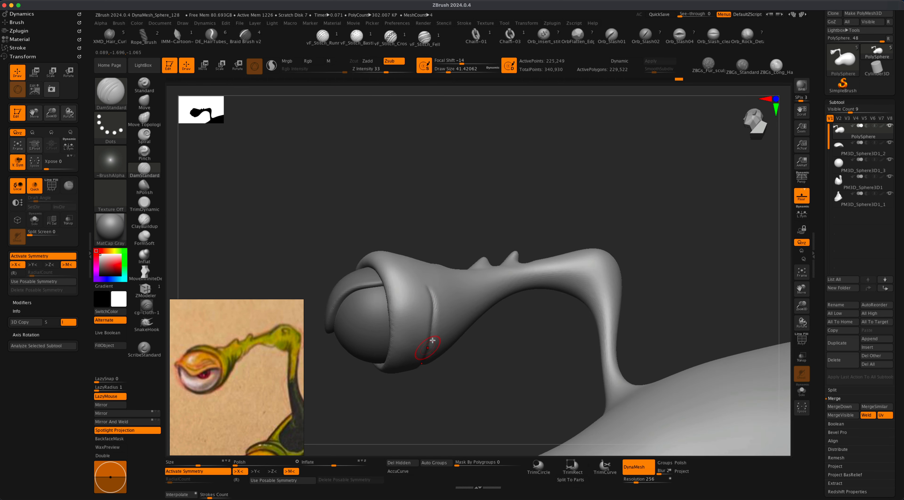
key("super+z")
Carve a row of wrinkle creases around the underside of the socket and along the stalk with DamStandard, repeating strokes to deepen them.
left_click_drag(506, 272, 503, 235)
left_click_drag(422, 383, 423, 357, "alt")
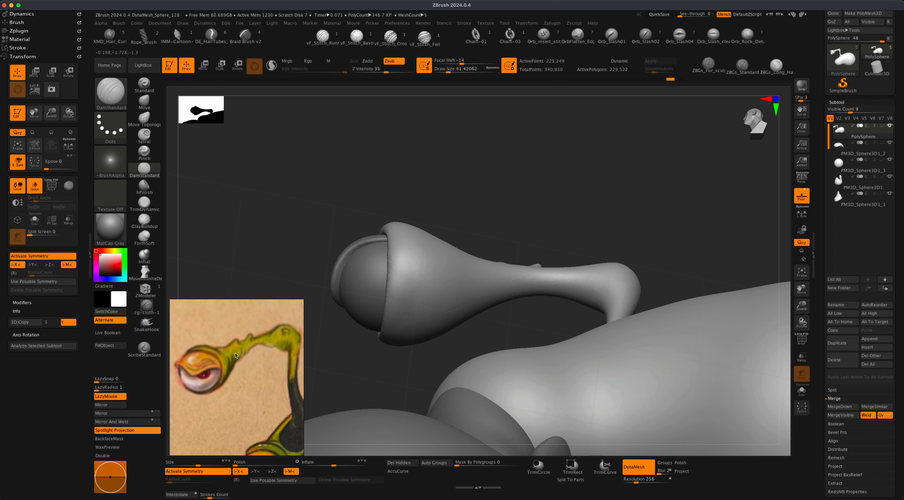
left_click_drag(418, 260, 418, 272)
key("super+z")
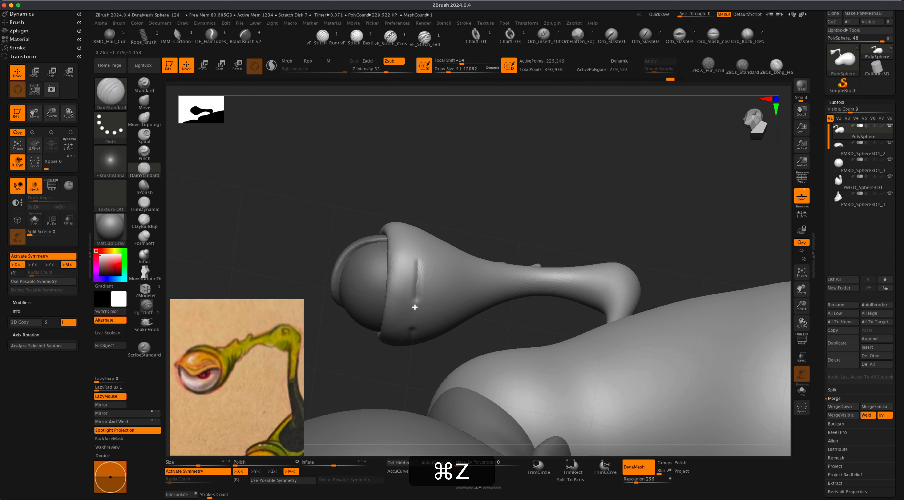
key("1")
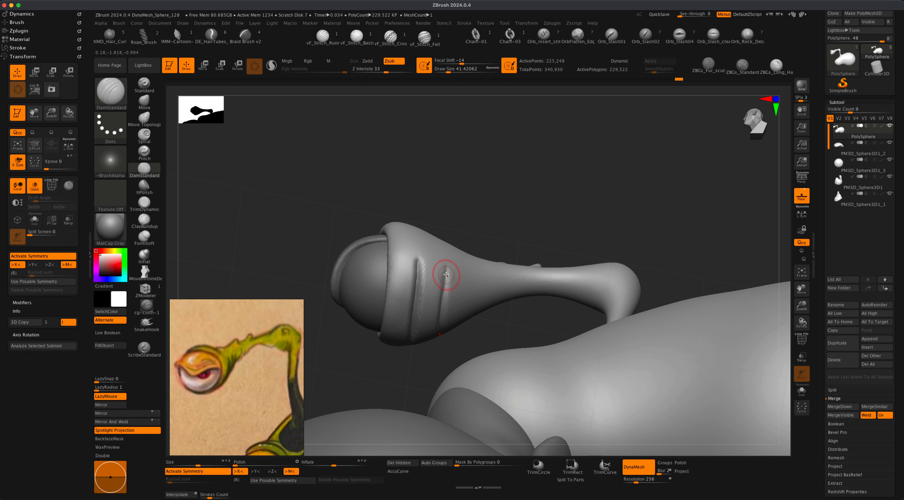
key("1")
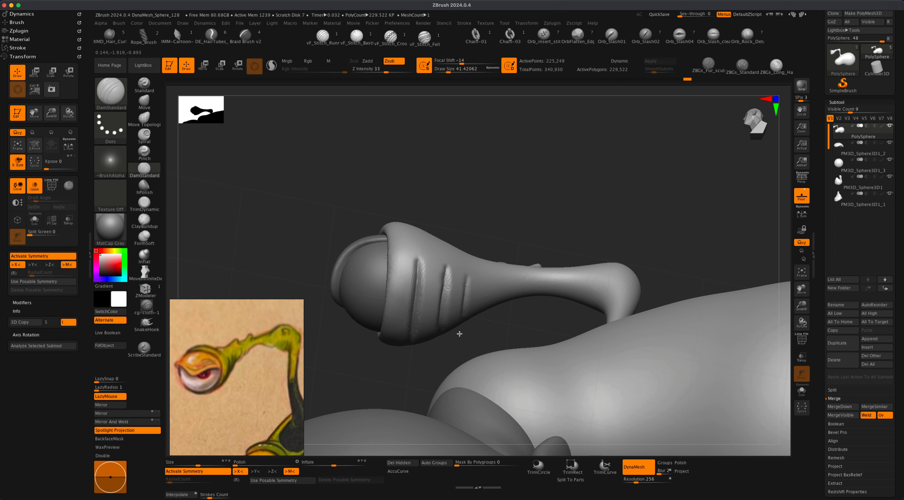
key("l")
mouse_move(496, 214)
left_mouse_down()
mouse_move(498, 225)
mouse_move(498, 217)
left_mouse_up()
left_click_drag(498, 269, 496, 290)
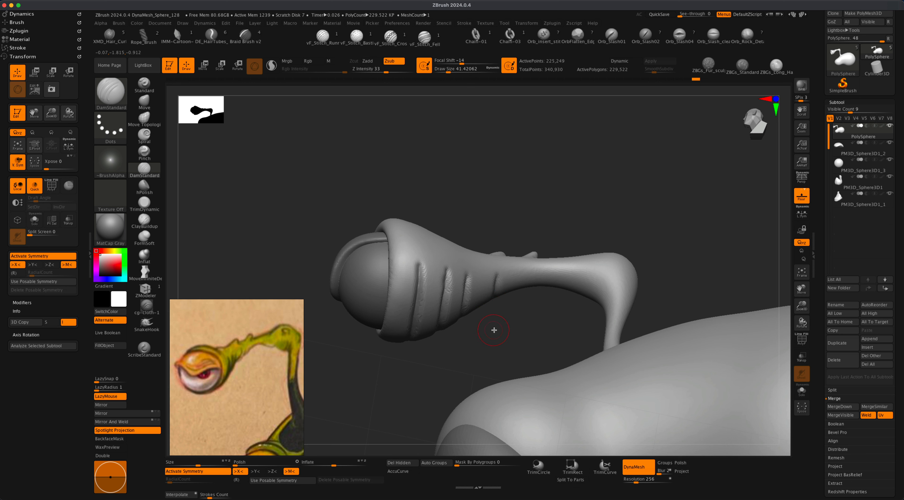
mouse_move(494, 330)
left_mouse_down()
mouse_move(488, 341)
mouse_move(502, 343)
mouse_move(494, 347)
left_mouse_up()
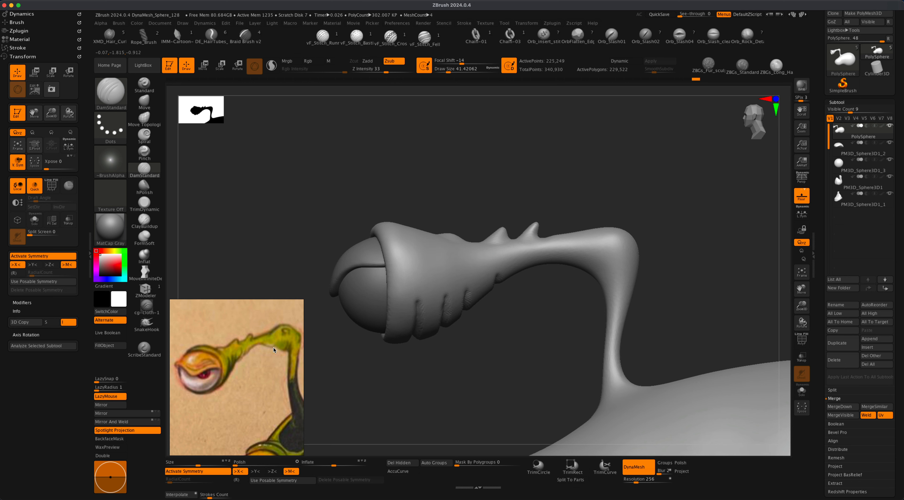
Swell the bend of the eyestalk with Inflat at a draw size of about 90, update its DynaMesh and reduce the size to about 62.
left_click_drag(544, 336, 515, 331, "alt")
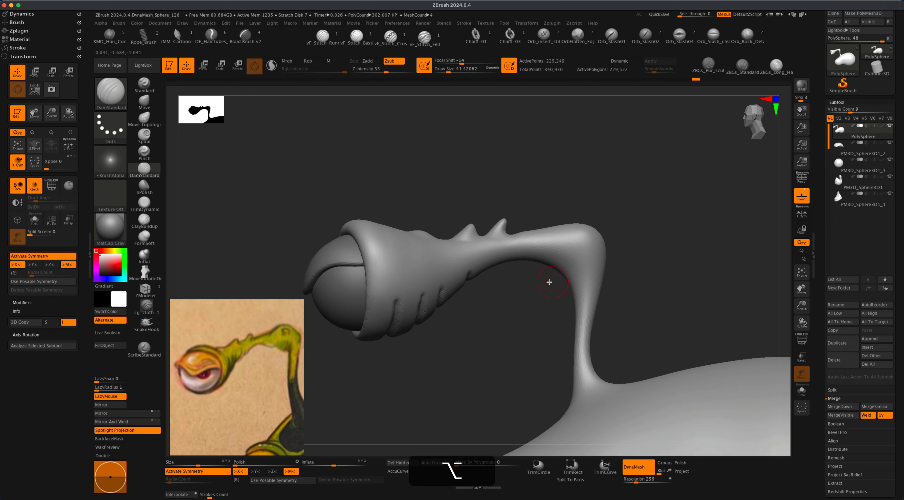
left_click(144, 257)
key("s")
left_click_drag(267, 202, 273, 202)
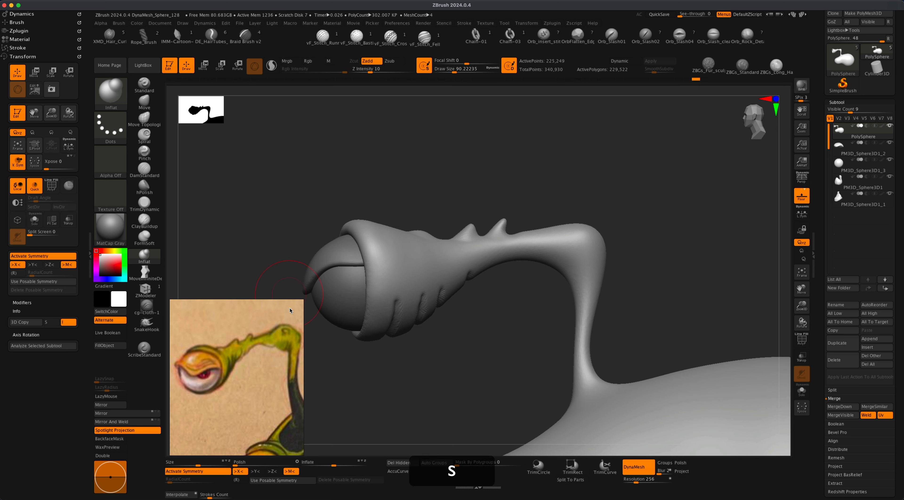
left_click_drag(493, 315, 524, 289)
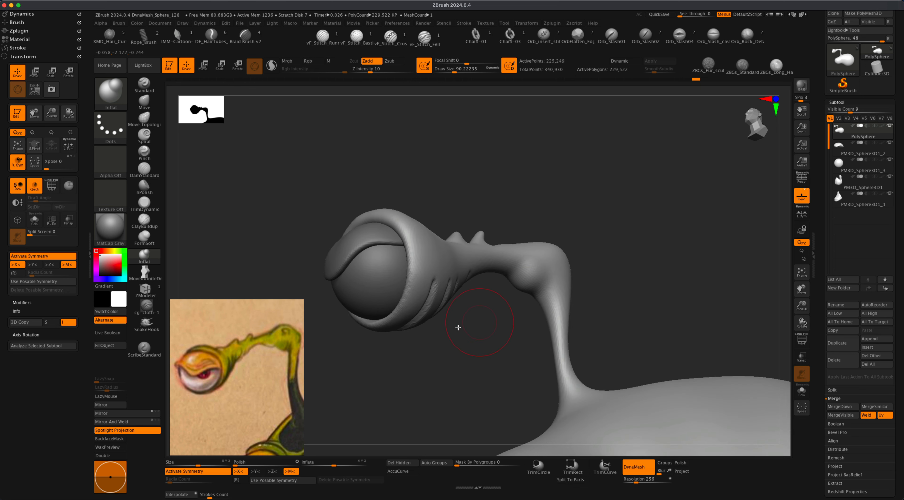
mouse_move(470, 344)
left_mouse_down()
mouse_move(496, 331)
mouse_move(478, 351)
mouse_move(456, 354)
mouse_move(462, 343)
mouse_move(490, 364)
mouse_move(407, 393)
left_mouse_up()
key("s")
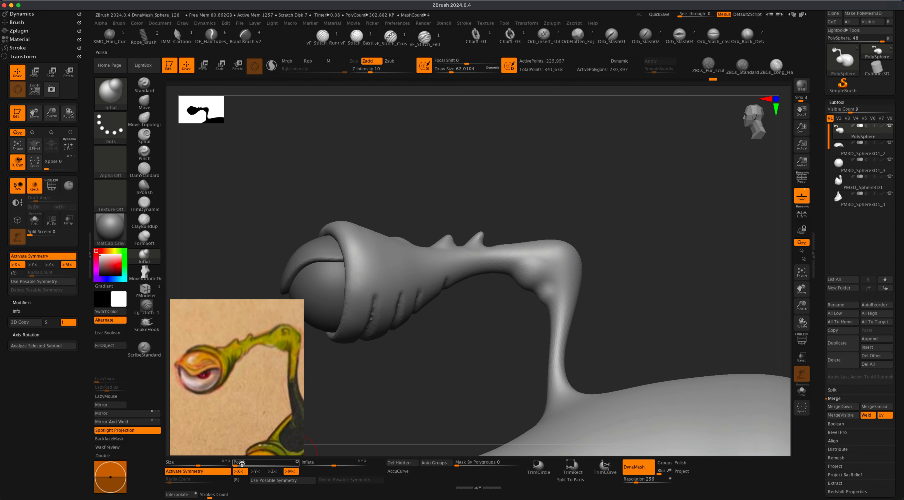
key("super")
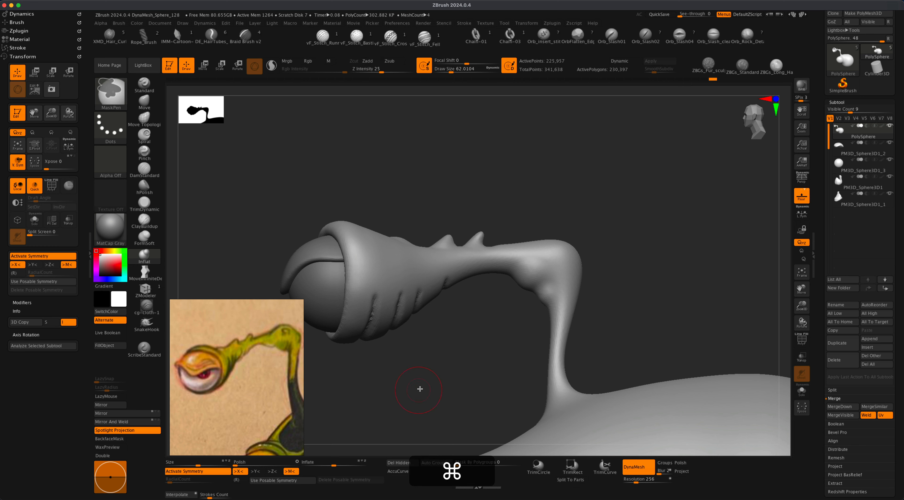
Lightly apply the Polish deformation to the eyestalk mesh and update its DynaMesh.
left_click_drag(235, 465, 239, 466)
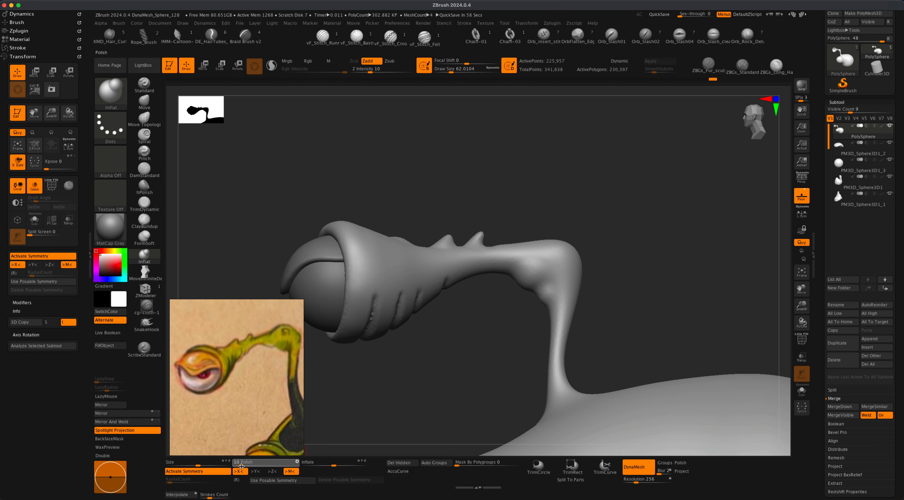
left_click_drag(240, 466, 241, 465)
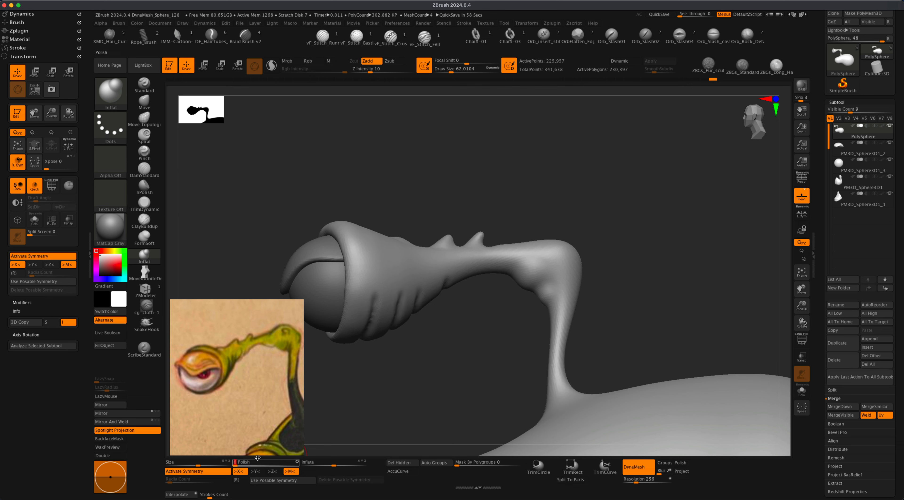
key("super")
left_click(454, 350, "super")
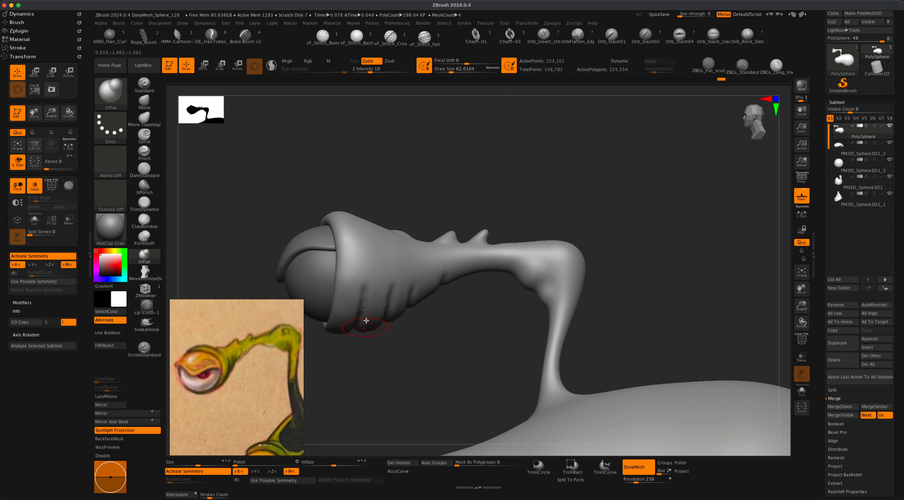
left_click_drag(451, 353, 484, 329, "alt")
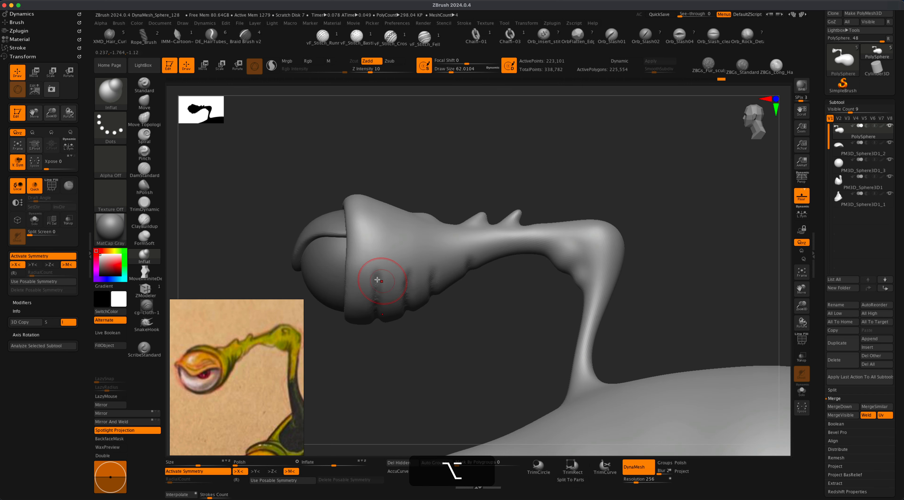
Tighten the wrinkle creases under the eye socket with the Pinch brush at a draw size of about 51.
left_click(145, 155)
key("s")
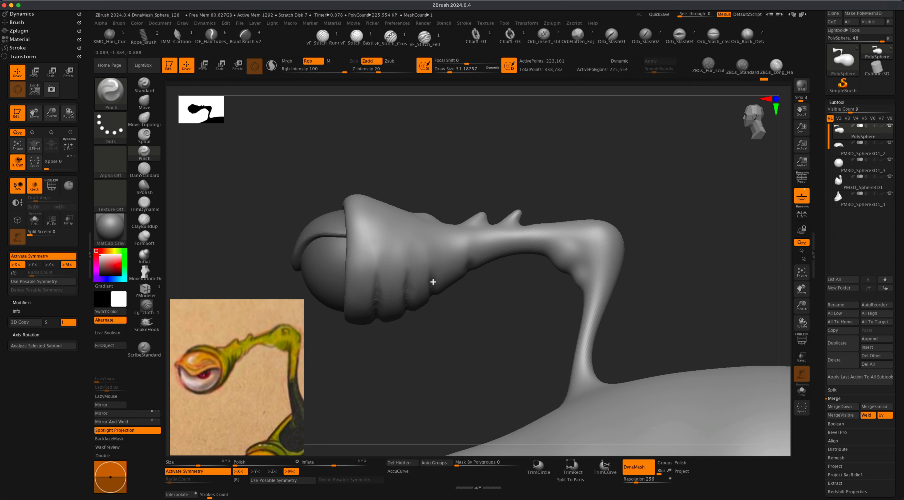
mouse_move(410, 326)
left_mouse_down()
mouse_move(466, 335)
mouse_move(417, 297)
left_mouse_up()
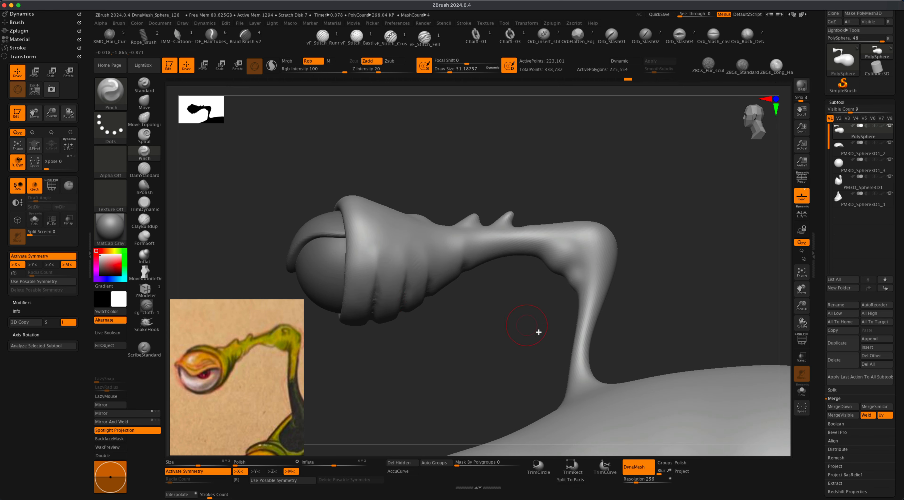
Set the DynaMesh resolution to 512 and remesh the eyestalk.
left_click(647, 479)
type("512")
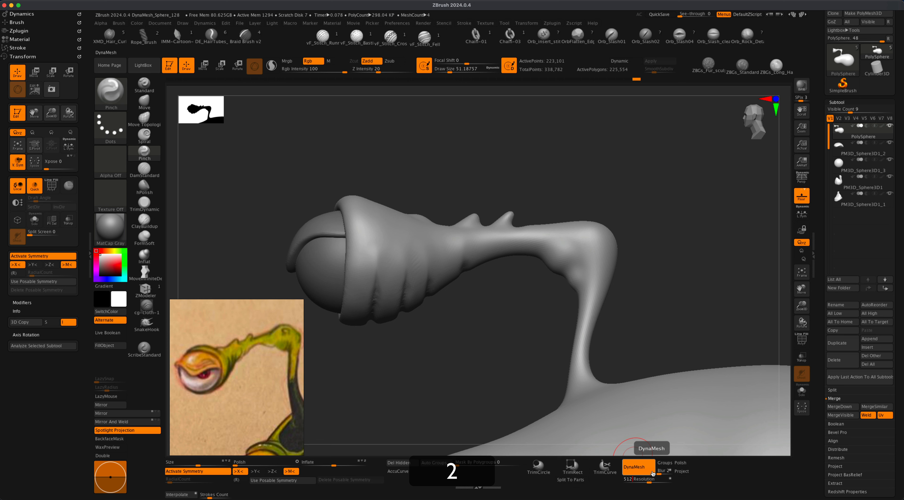
key("Return")
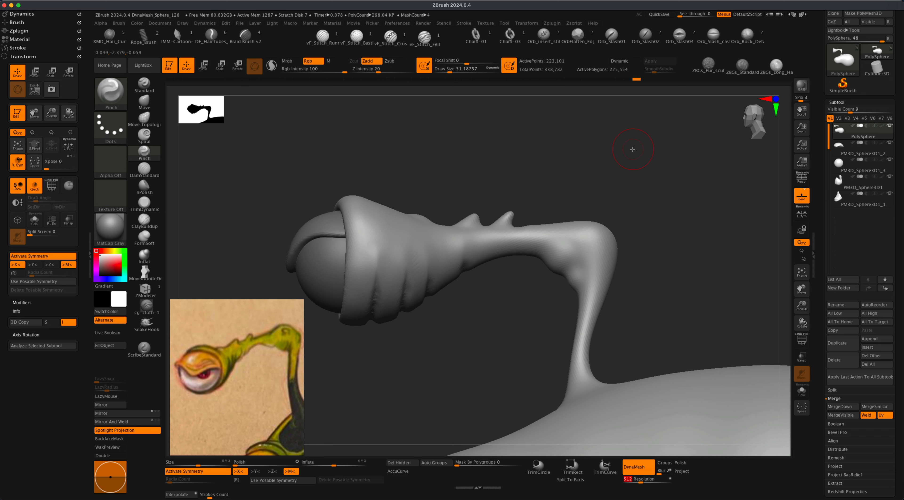
left_click_drag(626, 139, 677, 200, "super")
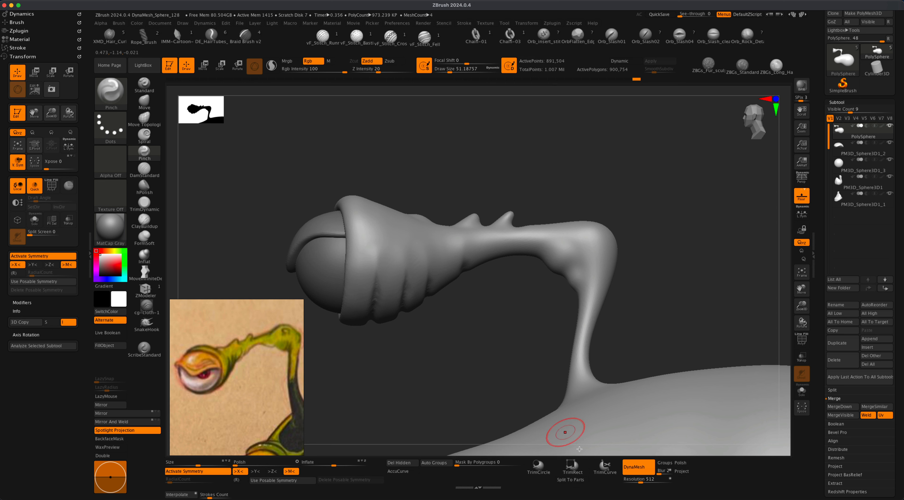
Polish the denser eyestalk mesh and smooth its surface around the bend.
left_click_drag(461, 355, 445, 361)
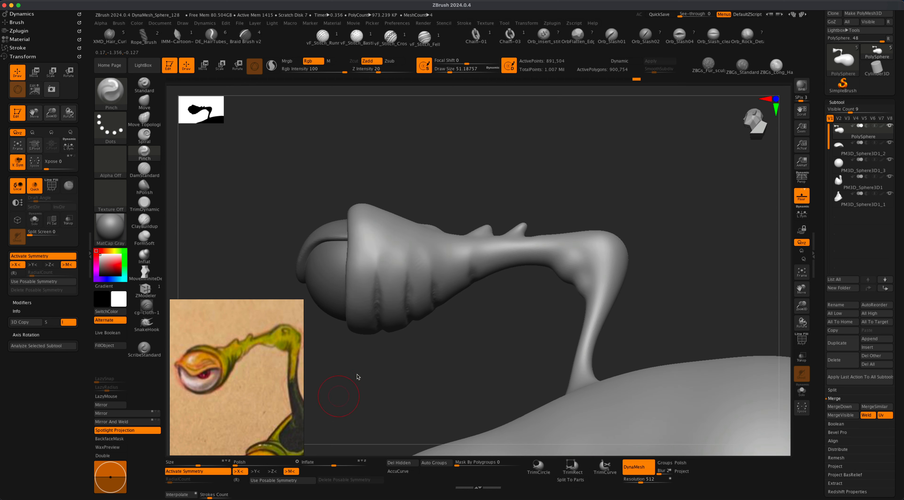
left_click_drag(242, 461, 247, 466)
key("shift")
mouse_move(398, 369)
left_mouse_down()
mouse_move(375, 293)
mouse_move(426, 337)
left_mouse_up()
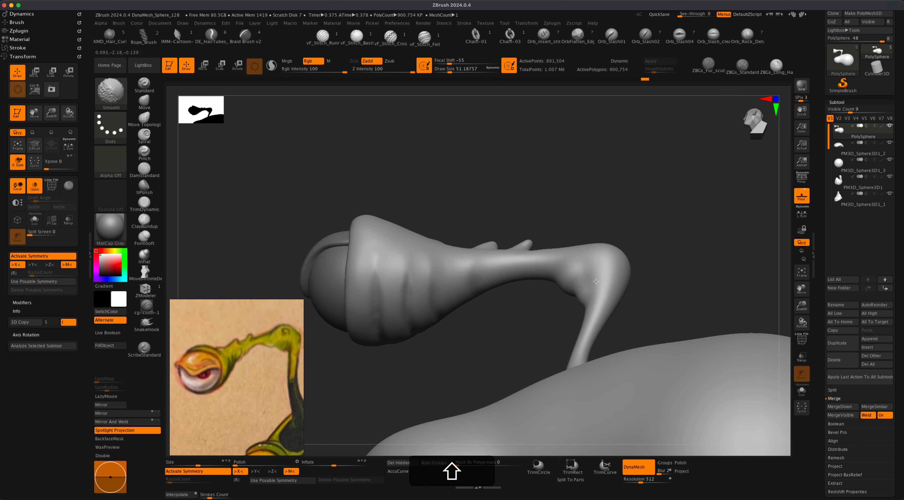
left_click_drag(498, 326, 502, 337)
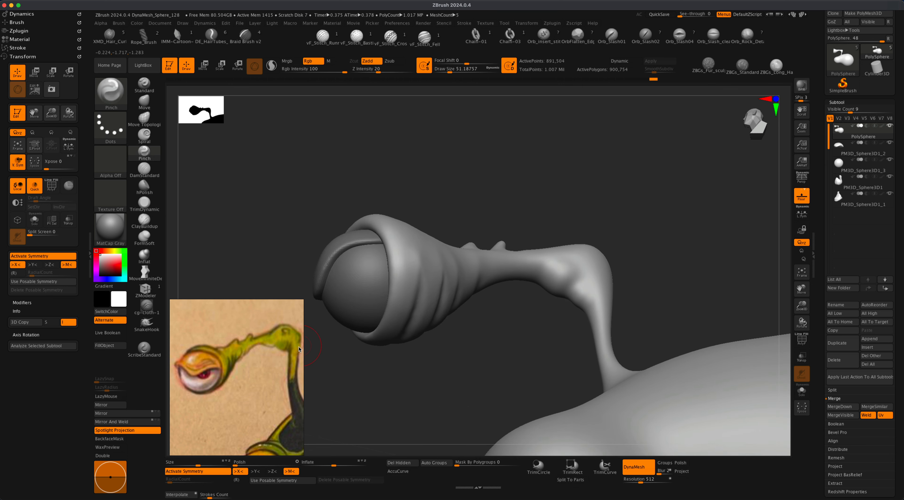
left_click_drag(447, 367, 445, 356, "alt")
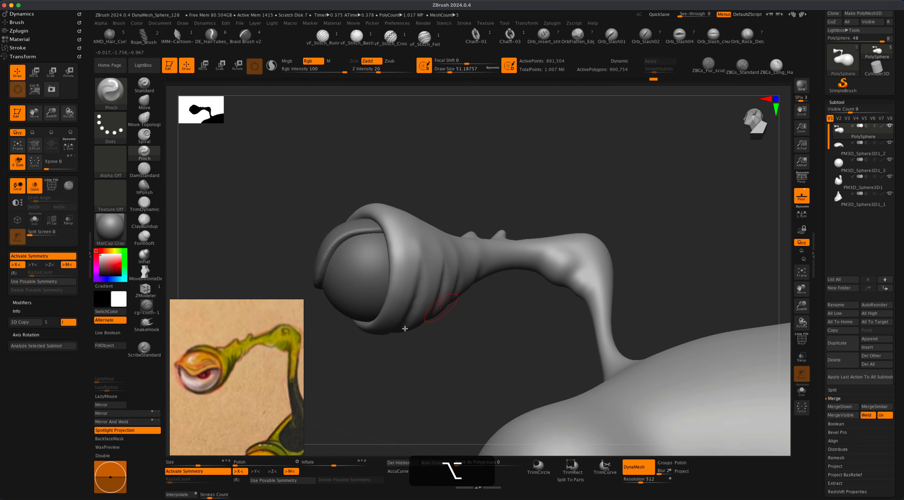
Switch to the DamStandard brush and try a crease across the inside of the eyestalk's bend, undoing the stroke.
left_click(144, 170)
left_click_drag(528, 329, 549, 315, "alt")
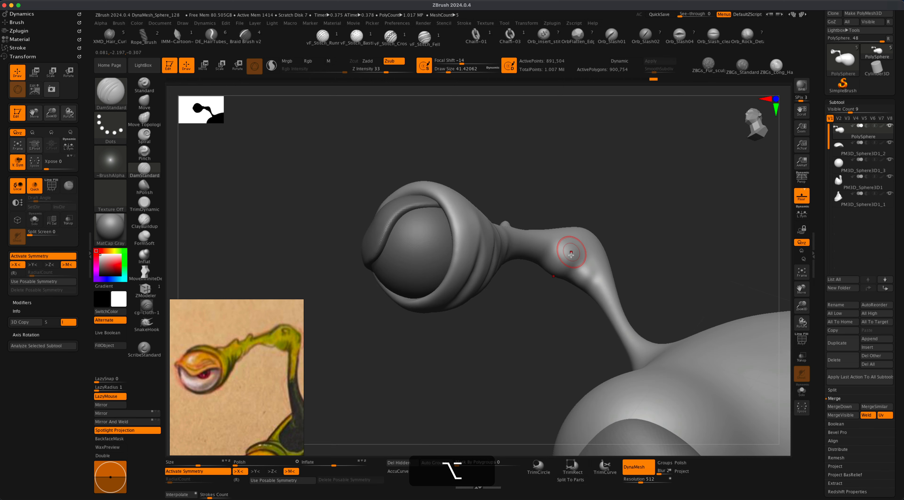
left_click_drag(561, 280, 581, 262)
key("super+z")
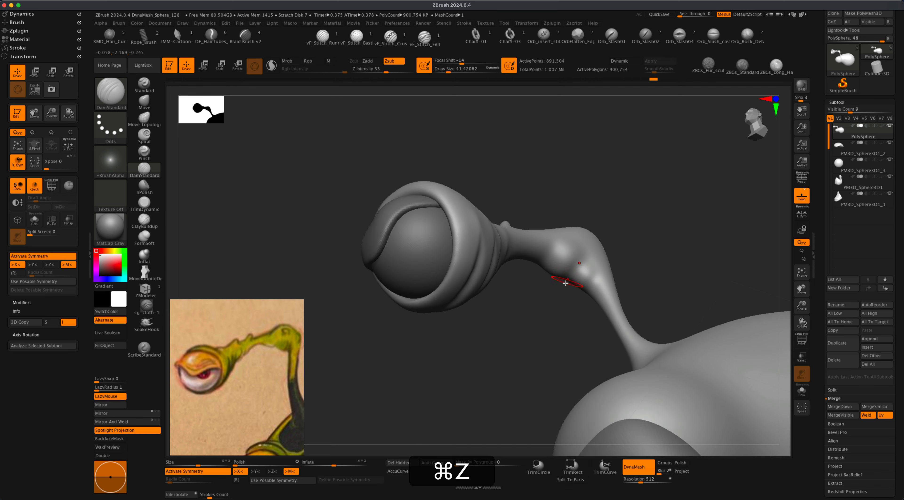
Lower DamStandard's Z Intensity to 27 and carve creases under the eyestalk's bend at a draw size of about 48, undoing unwanted strokes.
key("s")
left_click_drag(527, 300, 524, 301)
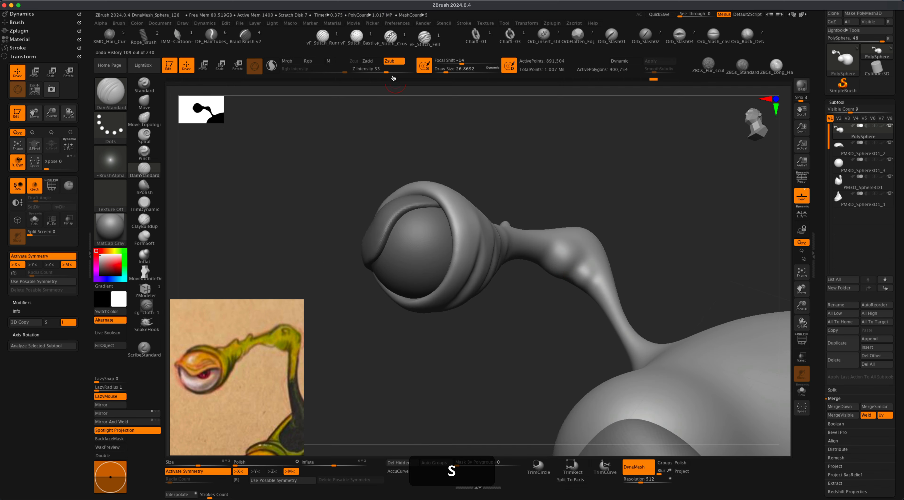
left_click_drag(386, 72, 382, 72)
key("s")
left_click_drag(531, 189, 534, 188)
mouse_move(572, 279)
left_mouse_down()
mouse_move(583, 264)
mouse_move(557, 286)
mouse_move(573, 268)
left_mouse_up()
key("super+z")
key("super+z")
key("super+z")
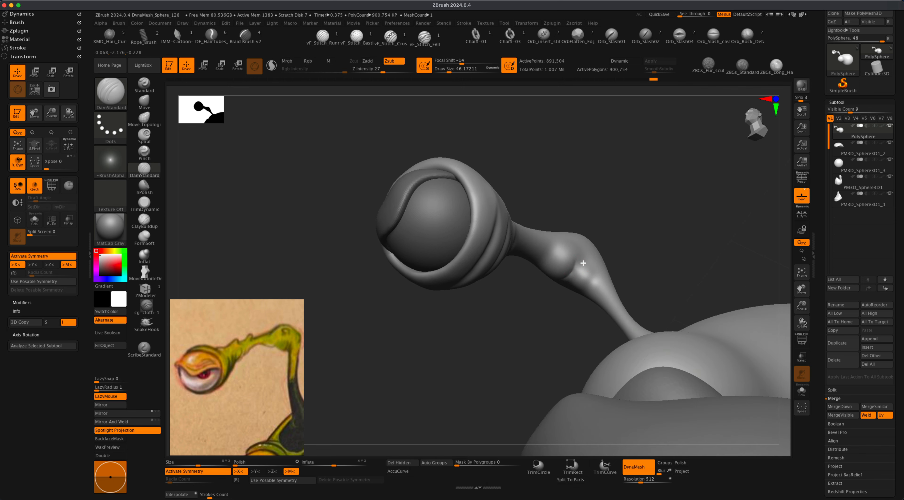
left_click_drag(546, 303, 526, 327)
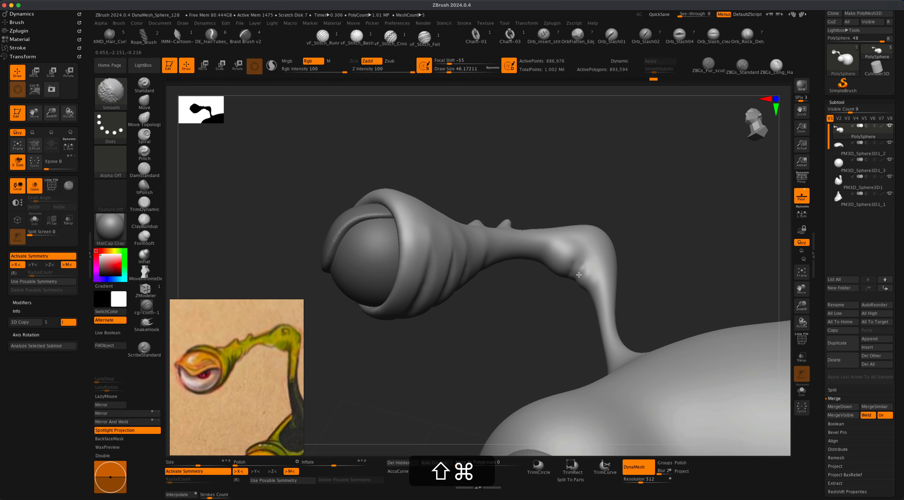
key("super+shift+z")
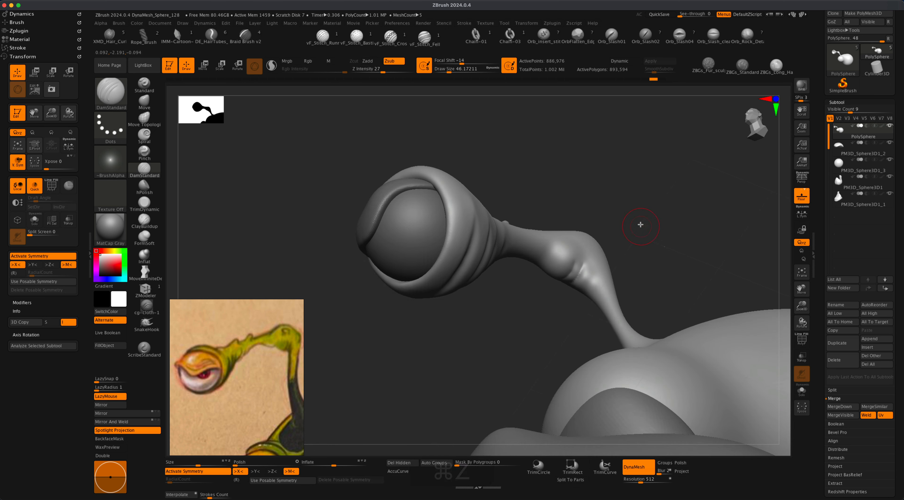
Set the Smooth brush's Z Intensity to 50 and soften the wrinkles along the socket and stalk.
key("shift")
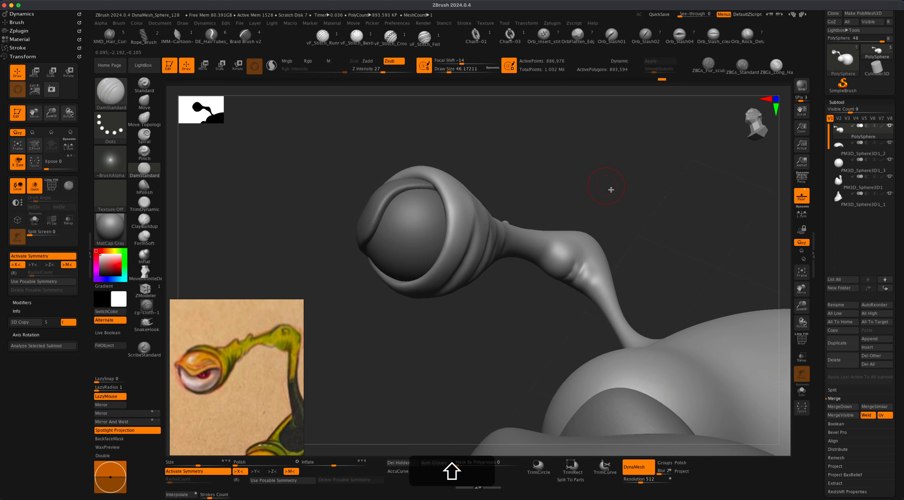
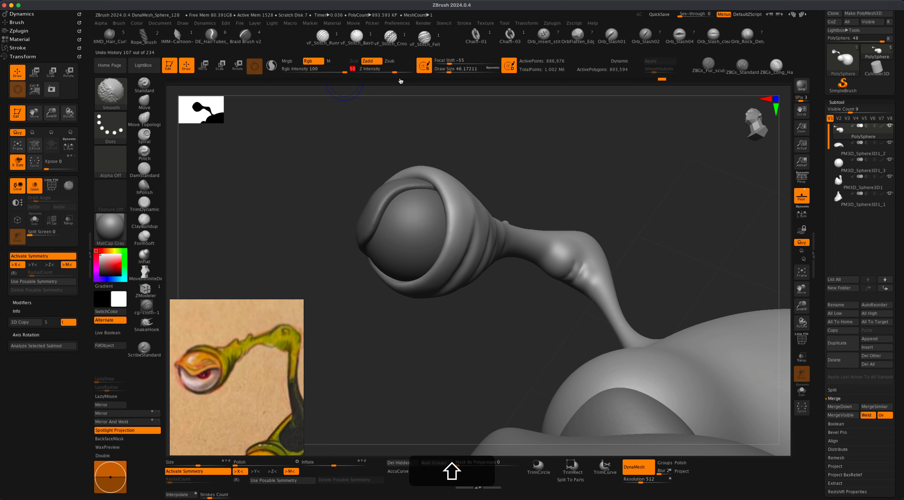
mouse_move(502, 319)
left_mouse_down()
mouse_move(480, 325)
mouse_move(425, 253)
mouse_move(438, 246)
left_mouse_up()
key("shift")
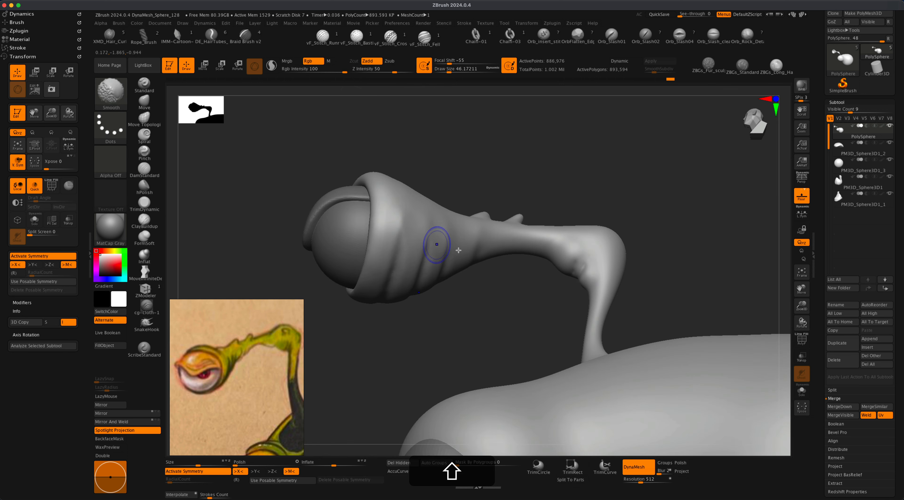
mouse_move(495, 317)
left_mouse_down()
mouse_move(535, 299)
mouse_move(556, 268)
left_mouse_up()
left_click_drag(623, 232, 545, 275)
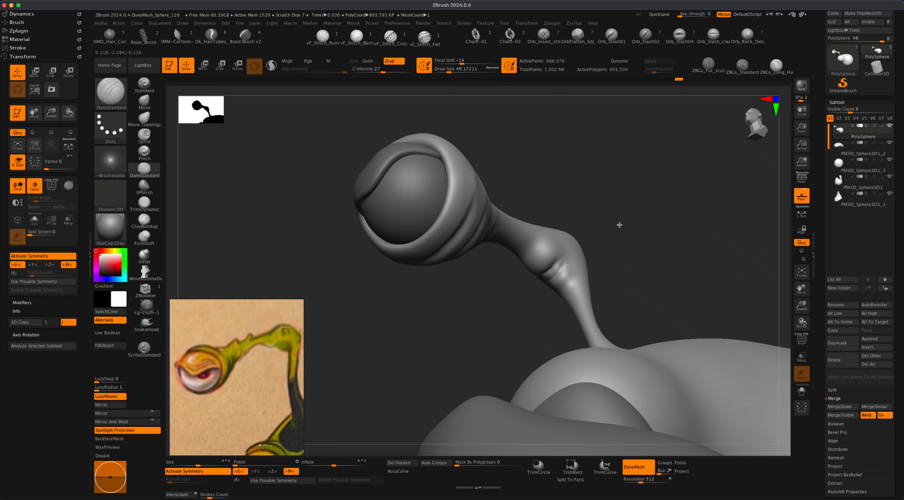
key("super+z")
key("alt+super+z")
Deepen the folds beneath the eyestalk's bend with DamStandard at a draw size of about 35.
key("alt+s")
left_click(631, 222)
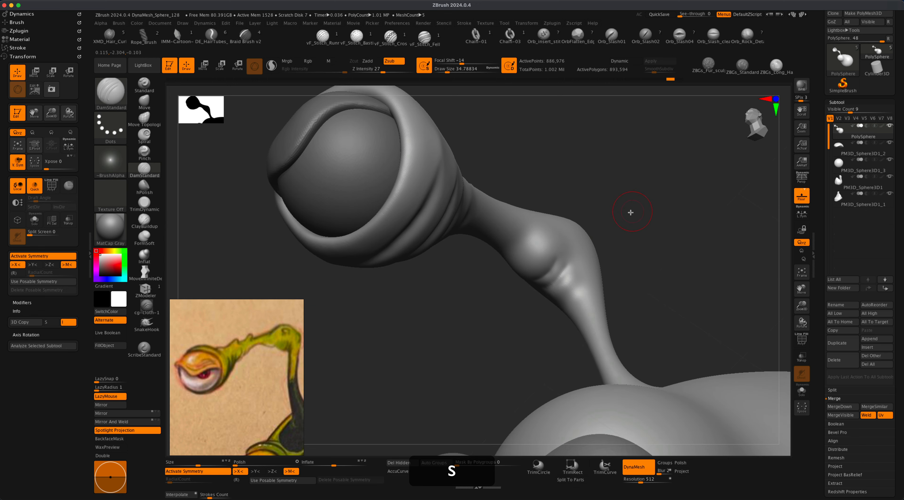
left_click_drag(631, 208, 555, 262)
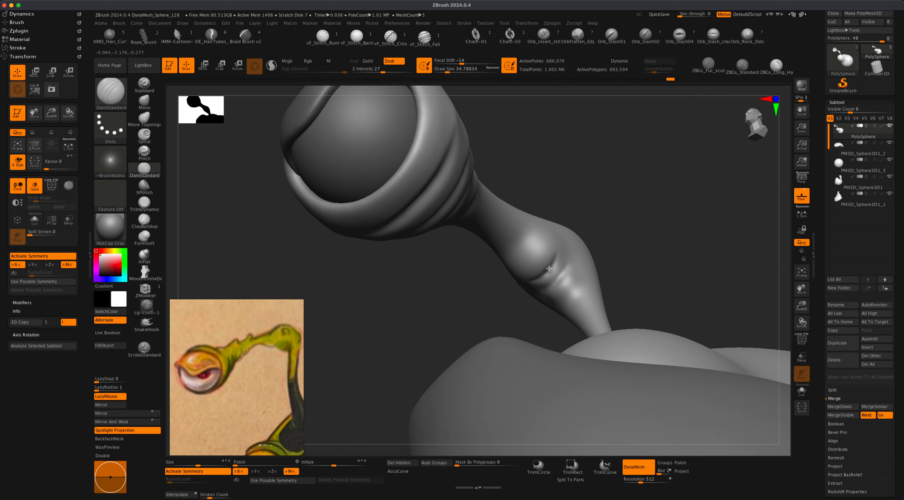
left_click_drag(558, 252, 534, 291)
left_click_drag(627, 231, 623, 245)
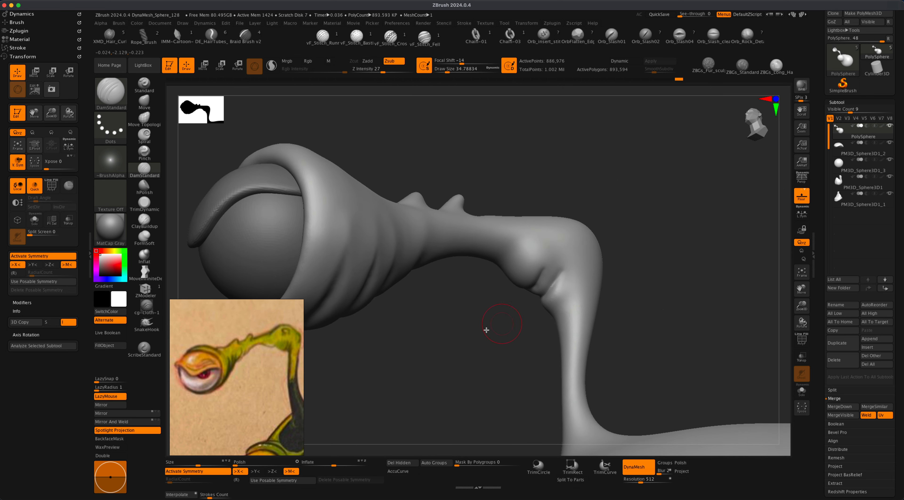
Update the eyestalk's DynaMesh and smooth the area around the folds at the bend.
left_click_drag(462, 322, 503, 348, "super")
left_click_drag(556, 288, 579, 256, "shift")
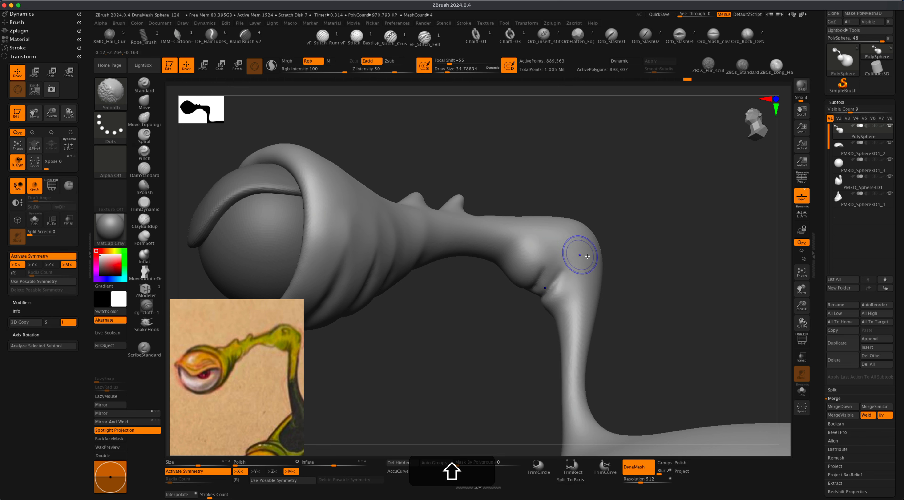
mouse_move(637, 244)
left_mouse_down("alt")
mouse_move(619, 192)
mouse_move(610, 238)
mouse_move(610, 212)
mouse_move(596, 238)
left_mouse_up("alt")
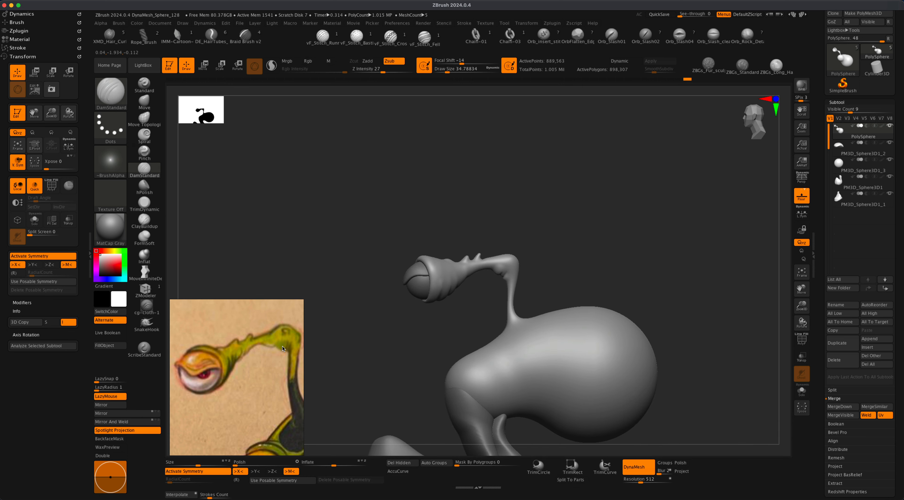
Make the upper eyelid the active subtool and switch to the Move brush at a draw size of about 87.
left_click_drag(368, 317, 356, 369, "alt")
left_click_drag(341, 290, 465, 283, "alt")
left_click_drag(588, 229, 597, 251)
left_click(455, 294, "alt")
mouse_move(395, 247)
left_mouse_down()
mouse_move(363, 238)
mouse_move(338, 246)
left_mouse_up()
left_click(144, 103)
key("s")
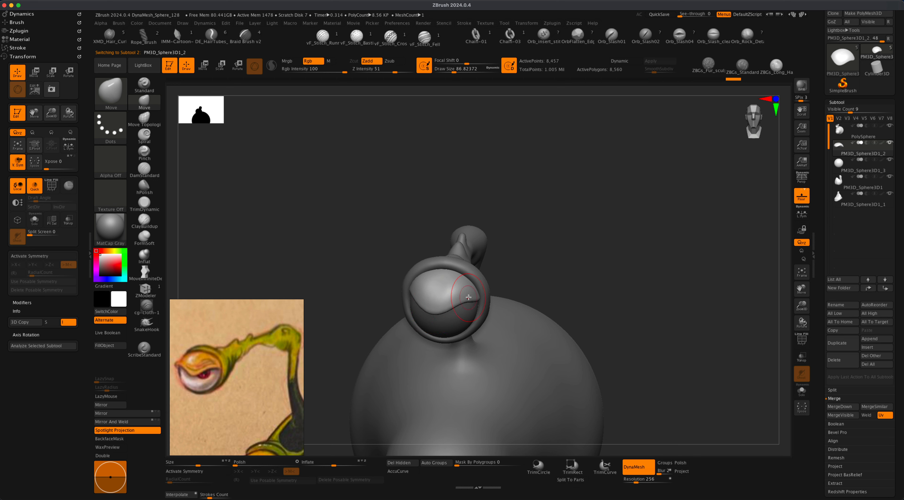
Reshape the upper eyelid with Move strokes so its edge slants down across the eyeball as in the reference.
left_click_drag(353, 276, 367, 276, "alt")
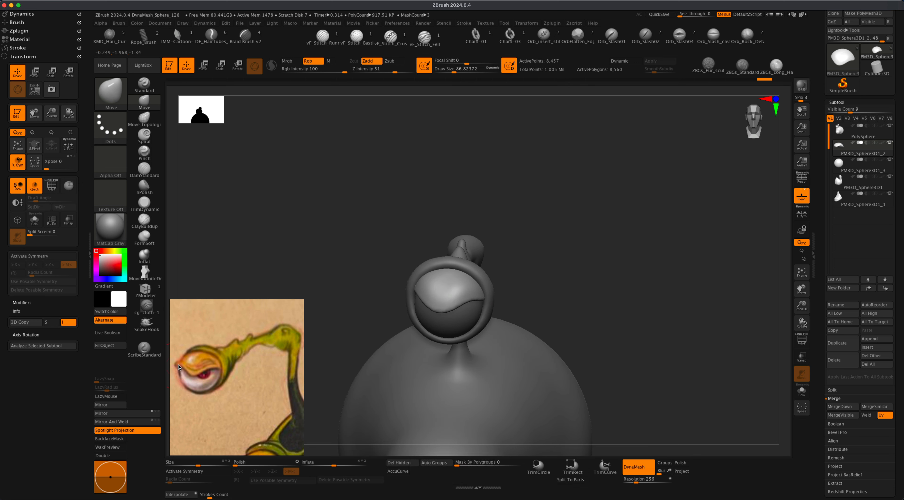
mouse_move(319, 256)
left_mouse_down()
mouse_move(337, 222)
mouse_move(404, 230)
mouse_move(393, 225)
left_mouse_up()
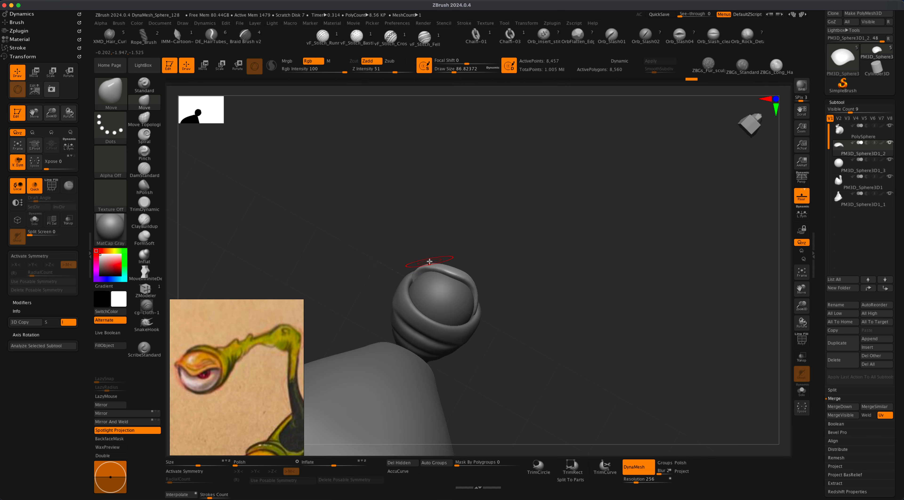
mouse_move(439, 249)
left_mouse_down()
mouse_move(426, 277)
mouse_move(439, 266)
mouse_move(426, 264)
mouse_move(456, 228)
mouse_move(423, 264)
left_mouse_up()
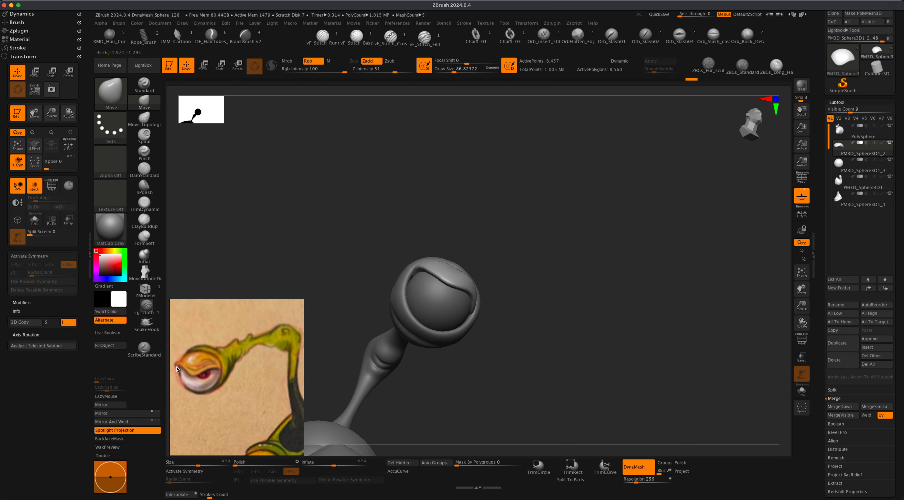
mouse_move(305, 274)
left_mouse_down()
mouse_move(331, 250)
mouse_move(521, 222)
mouse_move(516, 255)
mouse_move(473, 307)
left_mouse_up()
mouse_move(513, 264)
left_mouse_down()
mouse_move(503, 268)
mouse_move(551, 247)
mouse_move(589, 248)
mouse_move(621, 291)
mouse_move(649, 283)
left_mouse_up()
Switch to DamStandard and try carving a crease across the upper eyelid, undoing the strokes.
left_click(144, 170)
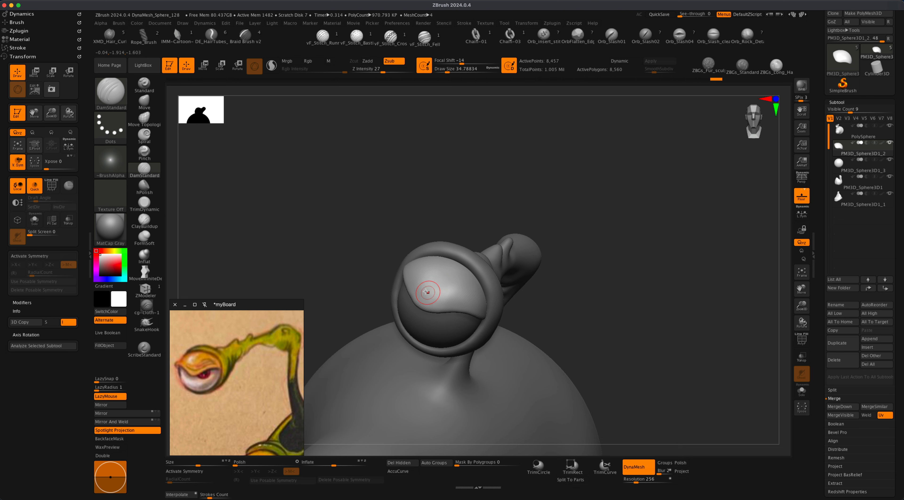
mouse_move(418, 285)
left_mouse_down()
mouse_move(438, 303)
mouse_move(419, 287)
mouse_move(468, 301)
left_mouse_up()
key("super+z")
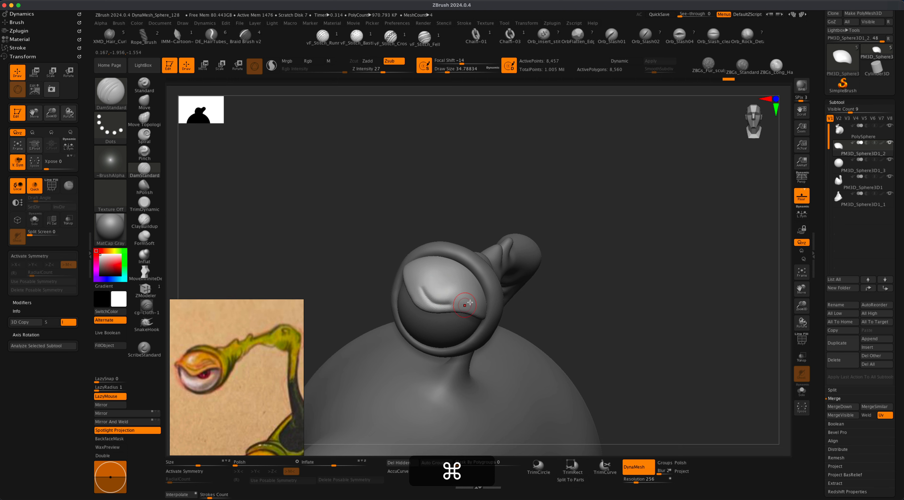
key("super+z")
left_click_drag(596, 287, 602, 282, "alt")
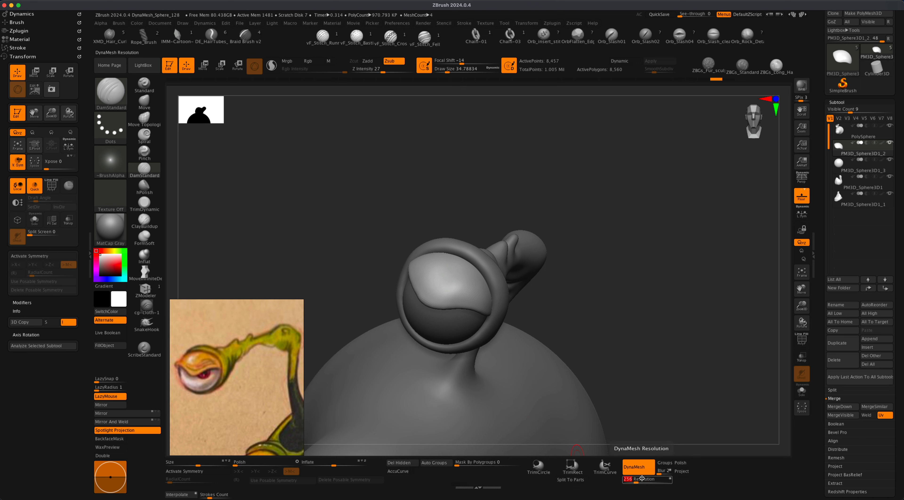
Set the upper eyelid's DynaMesh resolution to 512 and remesh it.
type("512")
key("Return")
left_click_drag(604, 188, 645, 265, "super")
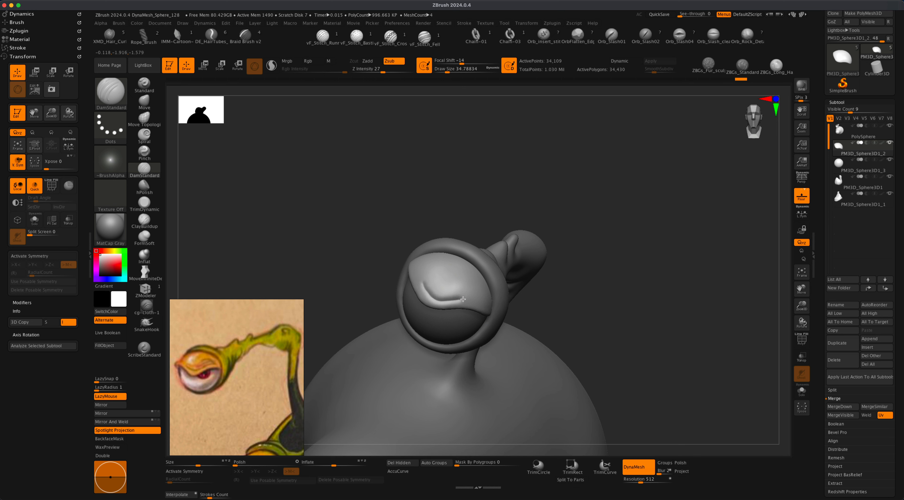
Undo the trial crease, then set LazyRadius to 18 and carve curved wrinkles across the upper eyelid with DamStandard.
key("super+z")
left_click(102, 387)
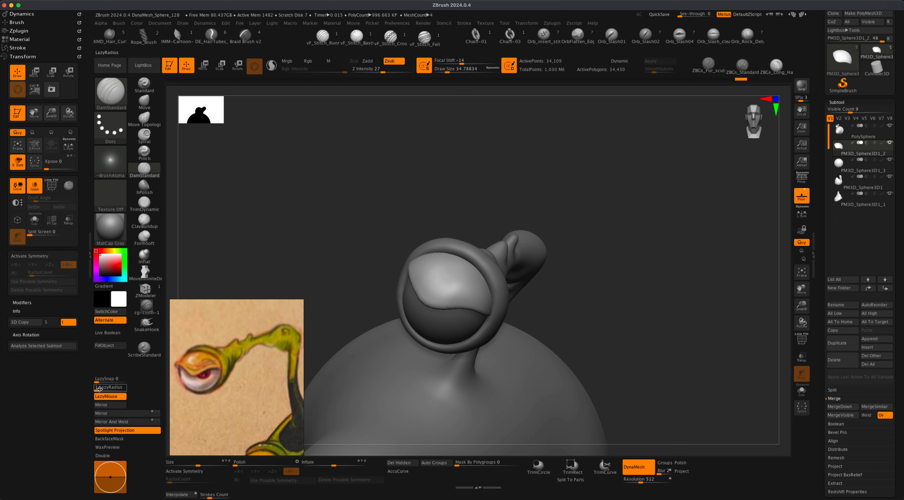
type("5")
key("Return")
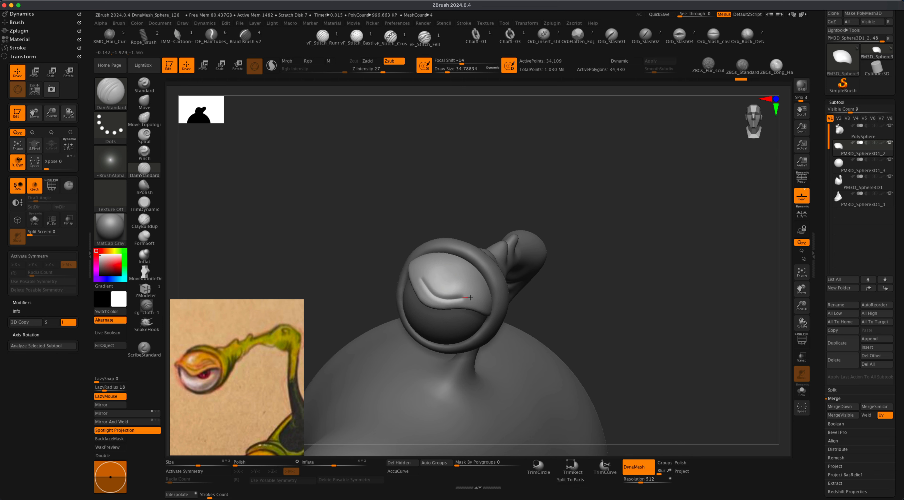
left_click_drag(484, 307, 488, 308)
left_click_drag(484, 299, 486, 303)
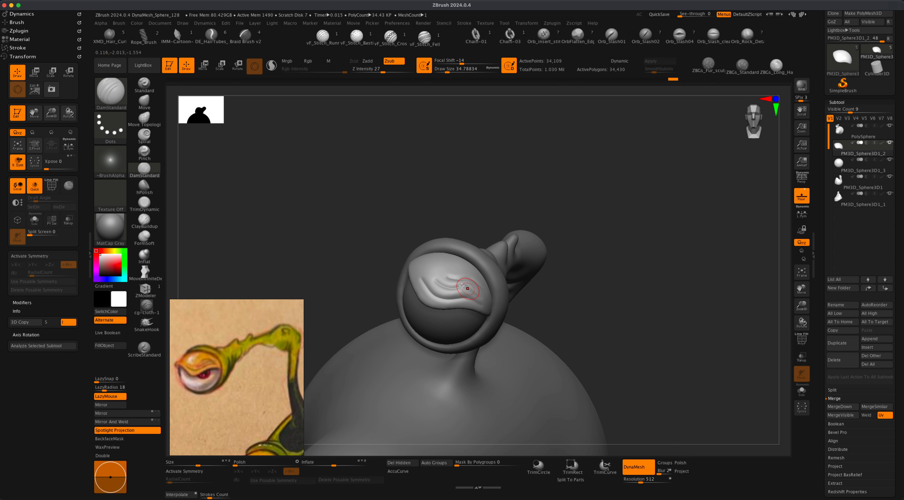
key("shift")
Check the creased eyelid against the whole creature and make the large rounded body the active subtool.
left_click_drag(649, 267, 580, 269)
mouse_move(525, 214)
left_mouse_down()
mouse_move(565, 194)
mouse_move(591, 243)
mouse_move(584, 249)
mouse_move(597, 240)
mouse_move(597, 261)
mouse_move(587, 258)
mouse_move(589, 300)
mouse_move(615, 299)
mouse_move(613, 250)
mouse_move(601, 264)
mouse_move(606, 294)
left_mouse_up()
left_click_drag(430, 343, 412, 296)
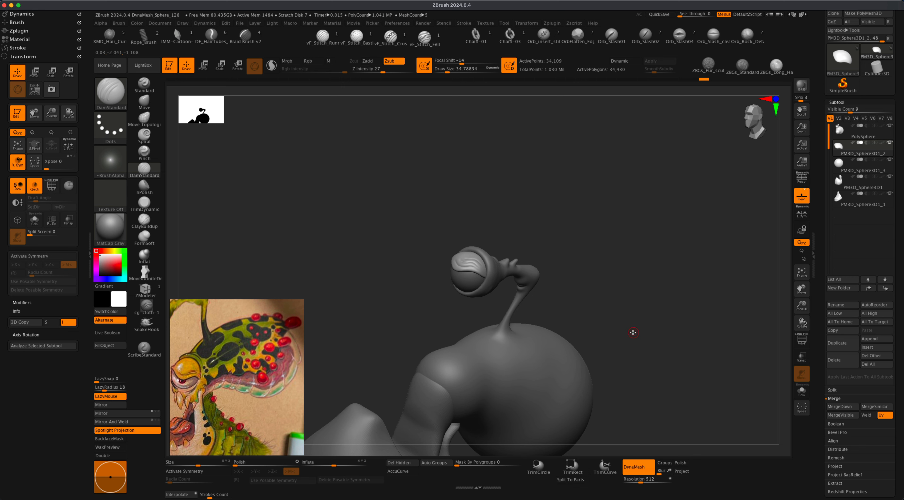
mouse_move(658, 339)
left_mouse_down("alt")
mouse_move(664, 311)
mouse_move(641, 298)
mouse_move(655, 296)
mouse_move(650, 283)
left_mouse_up("alt")
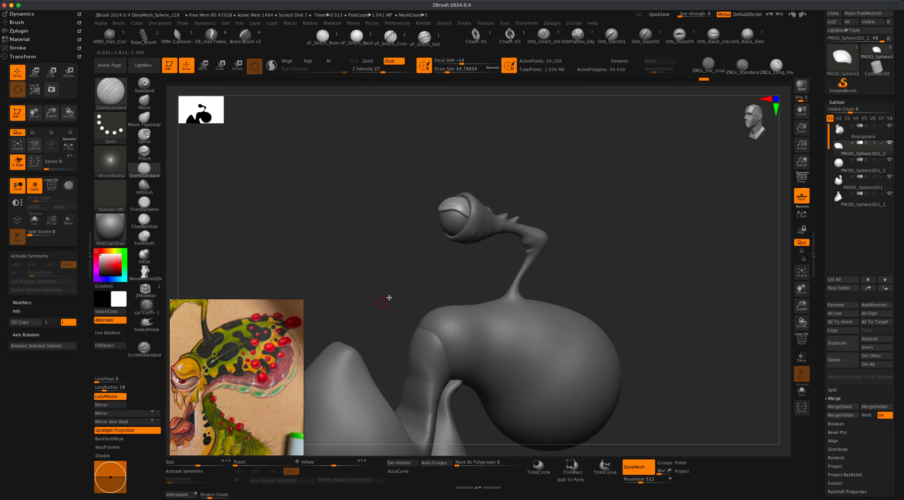
mouse_move(389, 297)
left_mouse_down("alt")
mouse_move(403, 288)
mouse_move(379, 294)
mouse_move(414, 315)
mouse_move(423, 268)
mouse_move(371, 283)
mouse_move(376, 288)
mouse_move(373, 263)
mouse_move(367, 285)
mouse_move(359, 265)
left_mouse_up("alt")
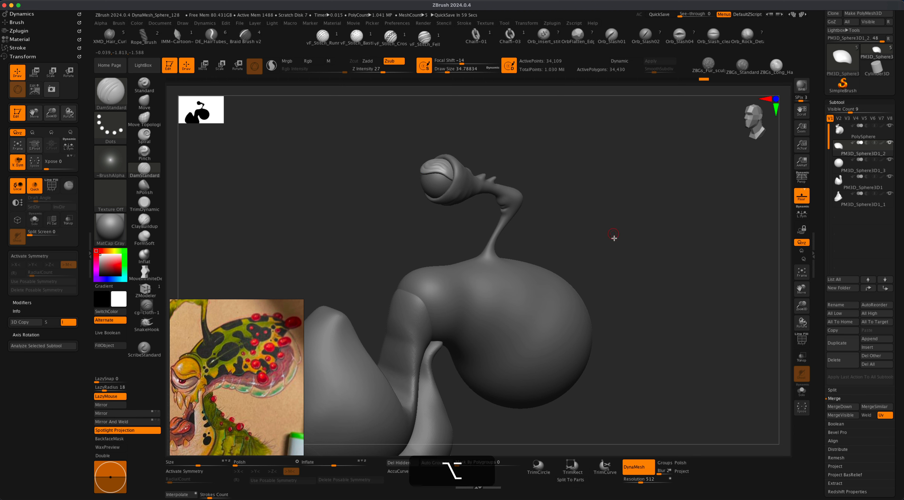
left_click_drag(588, 252, 599, 232, "alt")
left_click(531, 289, "alt")
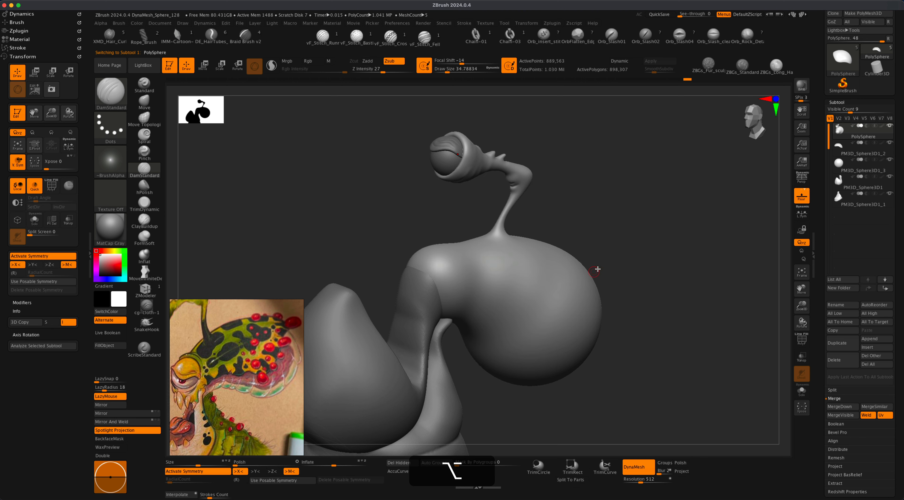
Try carving grooves into the side of the rounded body with DamStandard at a draw size of about 83, undoing the strokes.
key("s")
left_click_drag(409, 211, 428, 212)
left_click_drag(524, 282, 595, 299)
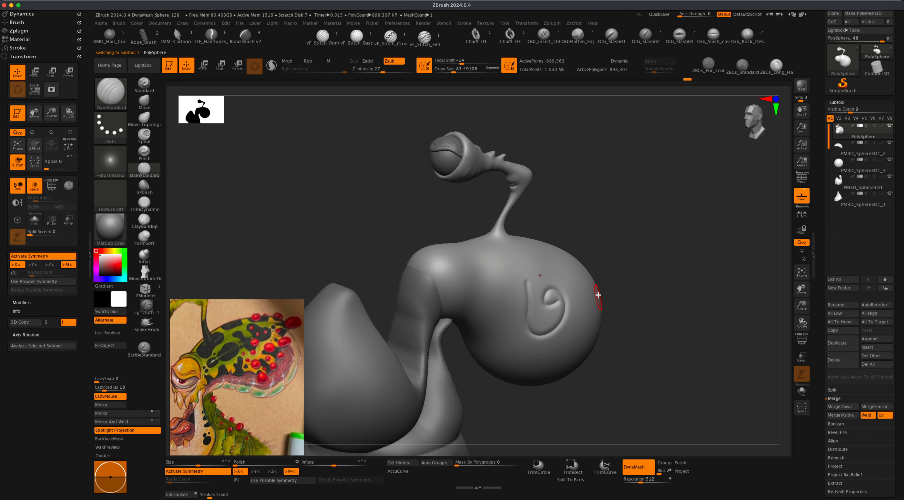
key("super+z")
mouse_move(604, 250)
left_mouse_down()
mouse_move(613, 244)
mouse_move(609, 253)
left_mouse_up()
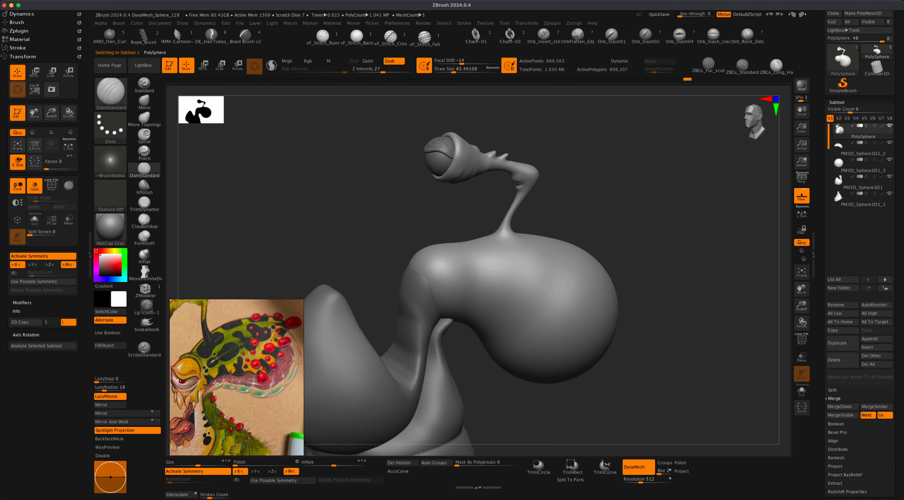
mouse_move(365, 263)
left_mouse_down()
mouse_move(361, 236)
mouse_move(411, 281)
left_mouse_up()
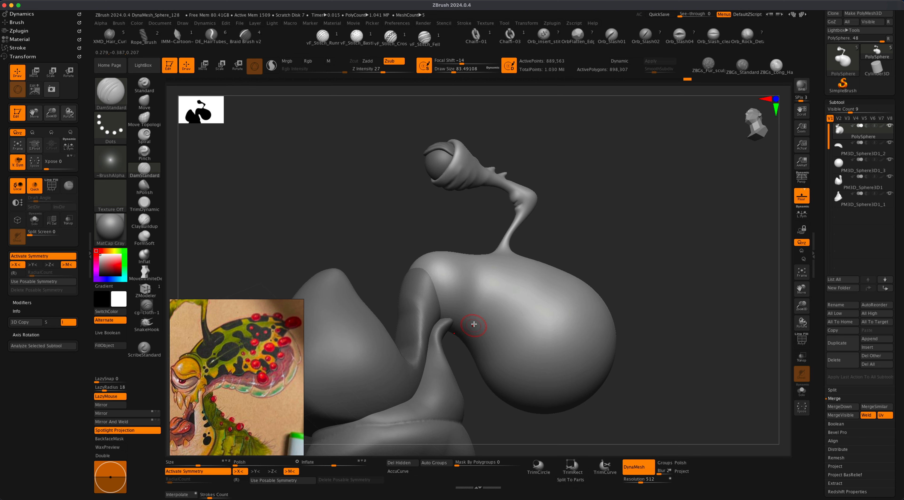
key("super+z")
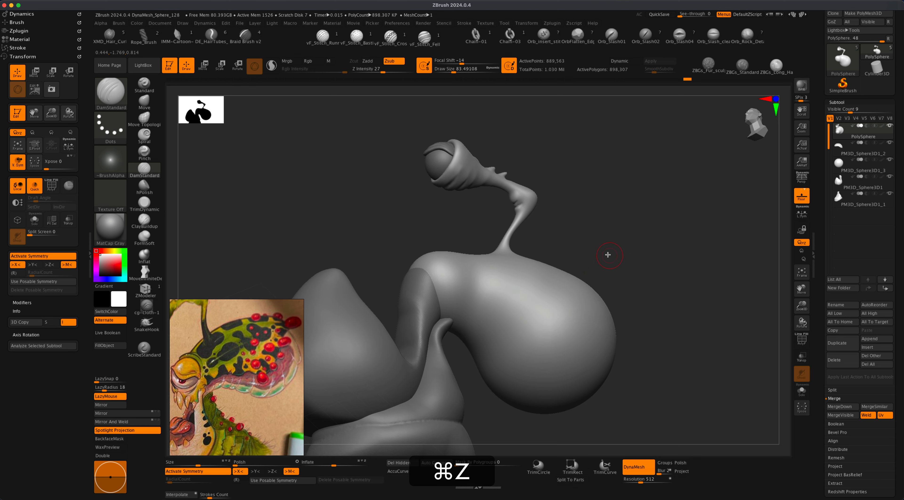
left_click_drag(494, 330, 470, 365)
key("super+z")
Carve a row of grooves around the body's underside and rear with DamStandard at a draw size of about 120.
mouse_move(598, 280)
left_mouse_down()
mouse_move(635, 274)
mouse_move(602, 258)
left_mouse_up()
left_click_drag(539, 325, 476, 388)
mouse_move(643, 319)
left_mouse_down("alt")
mouse_move(621, 278)
mouse_move(618, 305)
mouse_move(653, 327)
mouse_move(648, 263)
mouse_move(639, 309)
mouse_move(624, 299)
left_mouse_up("alt")
mouse_move(340, 242)
left_mouse_down("alt")
mouse_move(341, 257)
mouse_move(338, 238)
left_mouse_up("alt")
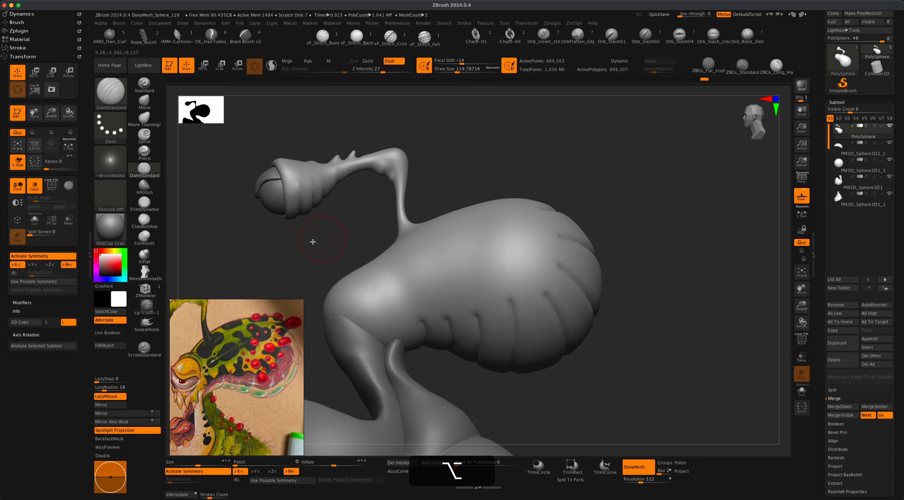
Swell the segments between the body's grooves with the Inflat brush at a draw size of about 154, undoing unwanted strokes.
left_click(153, 262)
key("s")
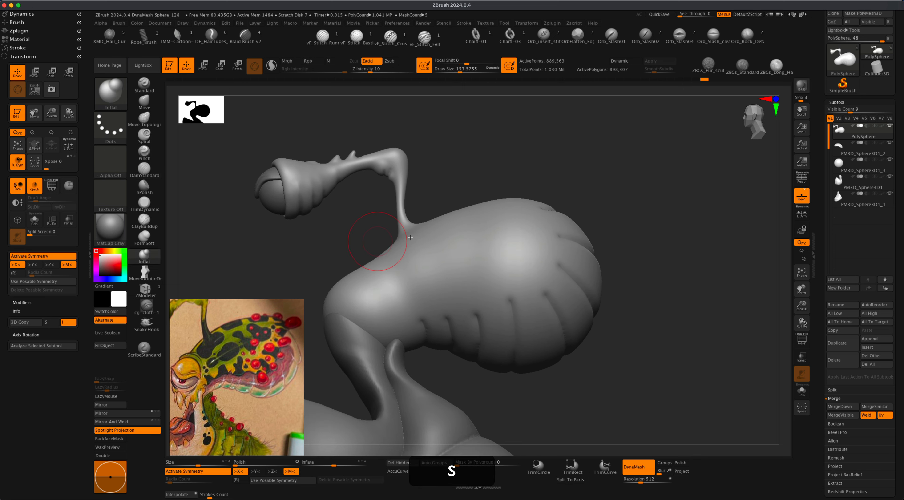
left_click_drag(633, 194, 628, 197)
left_click_drag(633, 280, 639, 260)
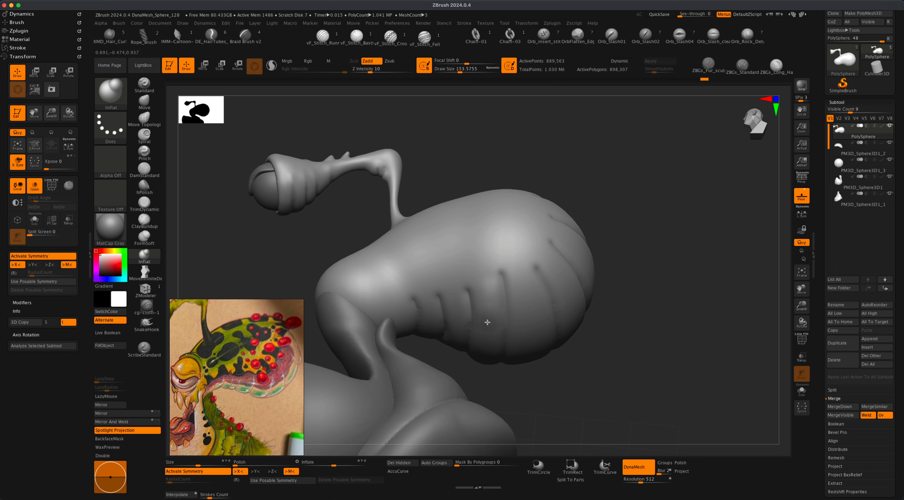
key("super+z")
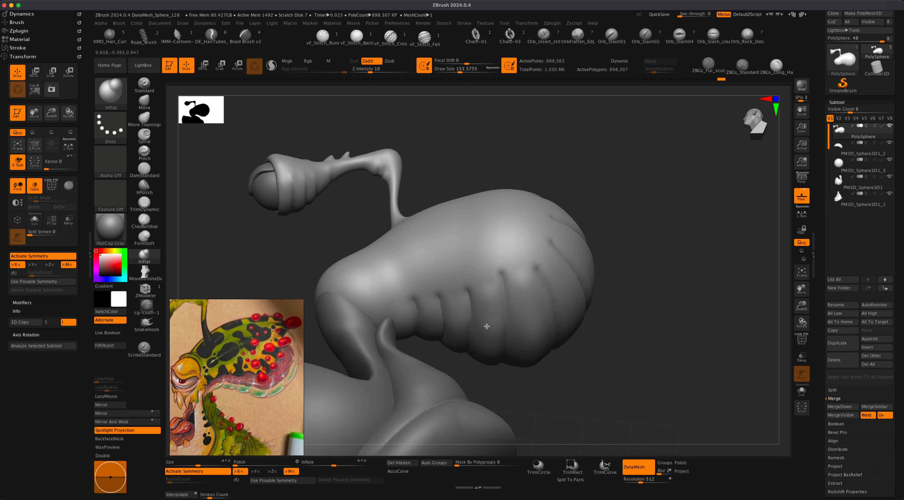
left_click_drag(663, 336, 585, 299, "alt")
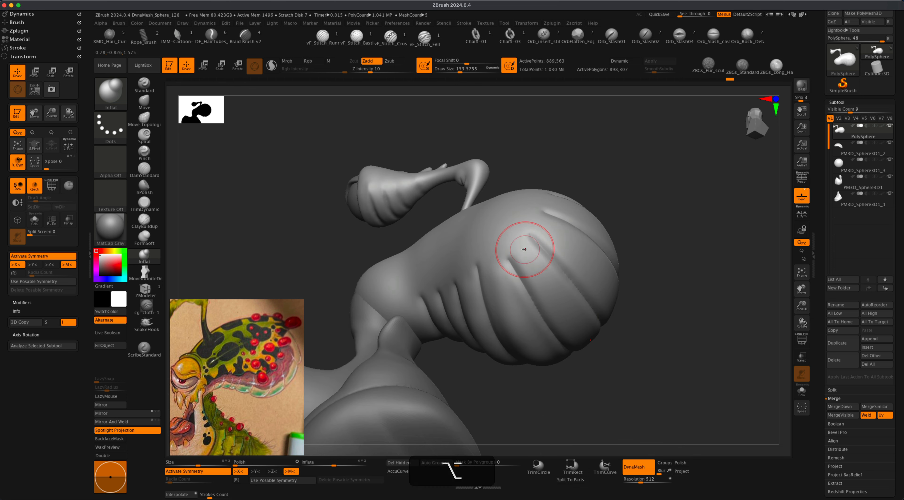
mouse_move(529, 250)
left_mouse_down()
mouse_move(555, 306)
mouse_move(588, 336)
left_mouse_up()
left_click_drag(546, 226, 608, 284)
mouse_move(682, 286)
left_mouse_down()
mouse_move(677, 296)
mouse_move(649, 271)
left_mouse_up()
key("super+z")
left_click_drag(714, 252, 631, 219)
key("super+z")
Update the body's DynaMesh and smooth the inner ends of the swollen segments into its side.
mouse_move(678, 267)
left_mouse_down("shift")
mouse_move(686, 283)
mouse_move(672, 254)
mouse_move(667, 274)
mouse_move(677, 268)
mouse_move(666, 295)
left_mouse_up("shift")
left_click_drag(649, 249, 648, 276, "alt")
mouse_move(642, 245)
left_mouse_down("super")
mouse_move(679, 306)
mouse_move(614, 314)
left_mouse_up("super")
mouse_move(539, 313)
left_mouse_down("shift")
mouse_move(552, 325)
mouse_move(547, 301)
left_mouse_up("shift")
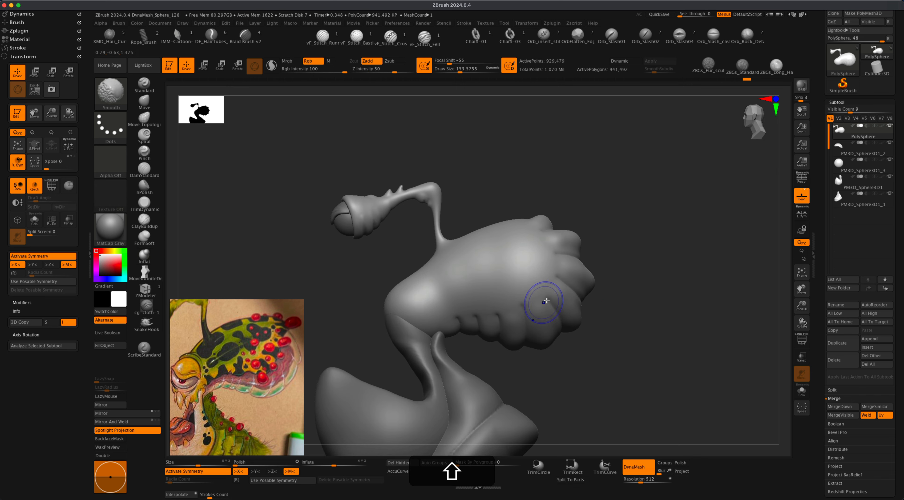
Tighten the grooves between the body's swollen segments with the Pinch brush, adjusting the draw size from about 59 to about 104.
mouse_move(659, 284)
left_mouse_down("alt")
mouse_move(660, 304)
mouse_move(570, 206)
mouse_move(673, 205)
left_mouse_up("alt")
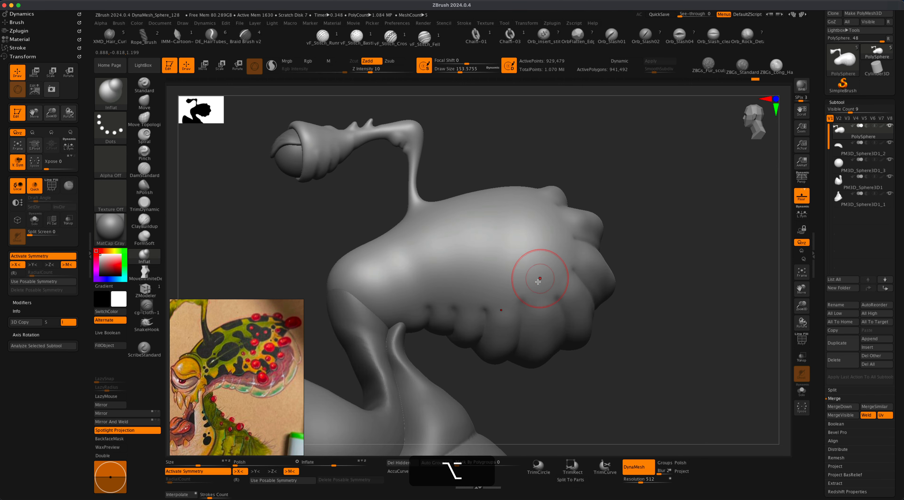
left_click(144, 153)
key("s")
left_click_drag(320, 223, 335, 227)
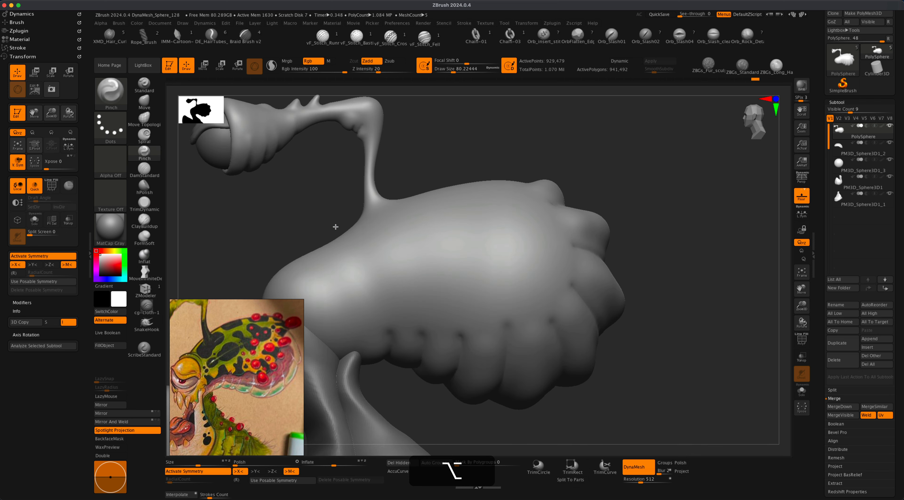
key("s")
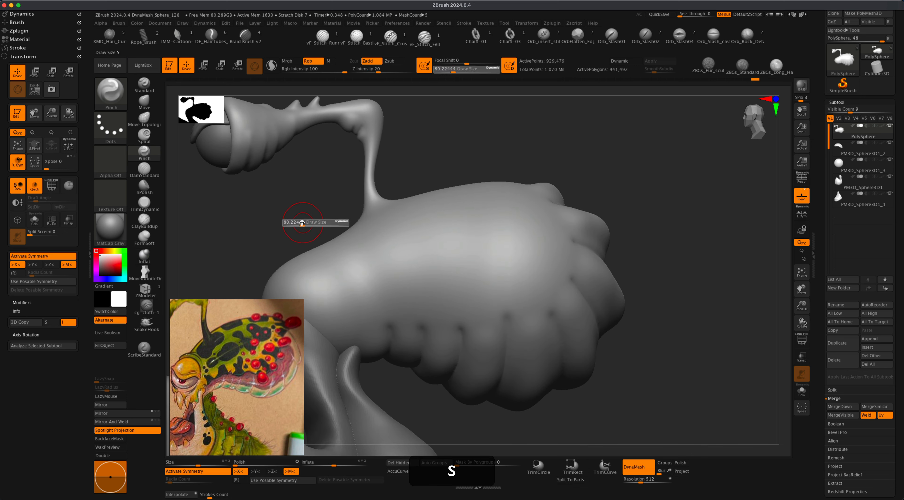
left_click_drag(300, 224, 299, 224)
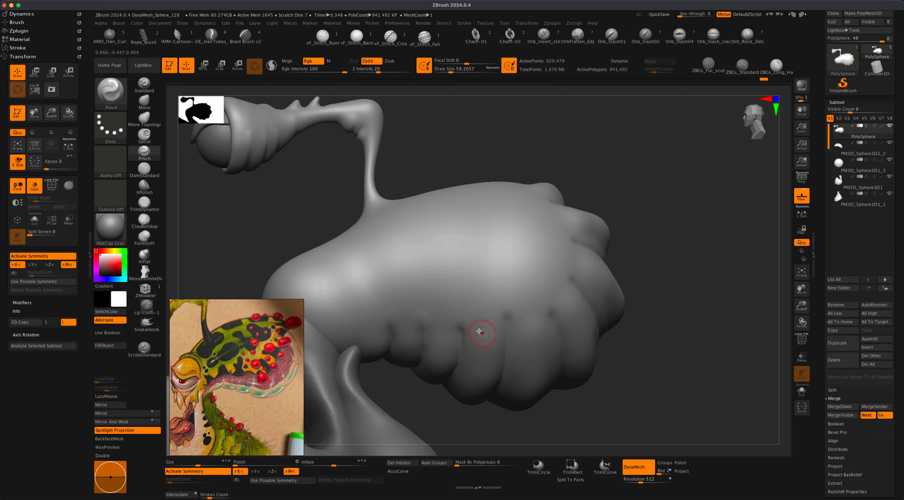
key("s")
left_click_drag(511, 307, 517, 307)
left_click_drag(654, 267, 679, 264)
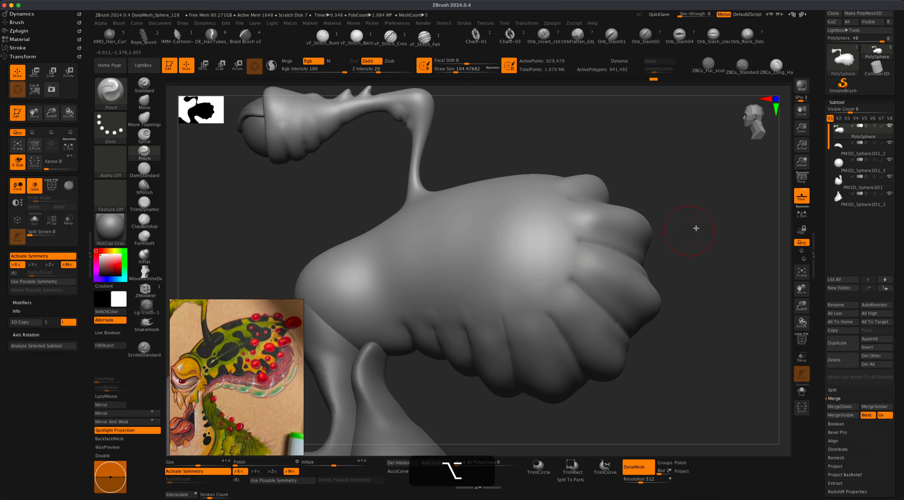
Sharpen the creases between the rounded lobes at the back of the creature's head with the Pinch brush.
left_click_drag(688, 230, 667, 227, "alt")
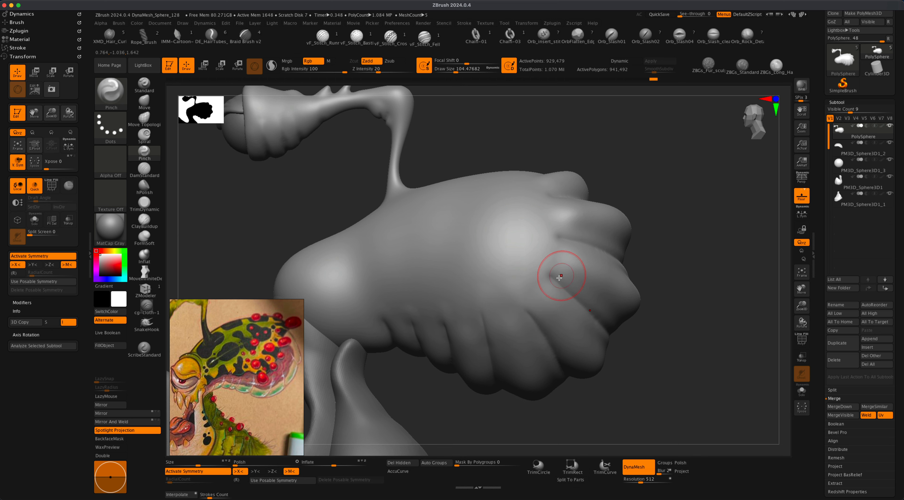
mouse_move(560, 281)
left_mouse_down()
mouse_move(549, 275)
mouse_move(560, 283)
left_mouse_up()
left_click_drag(692, 212, 676, 230)
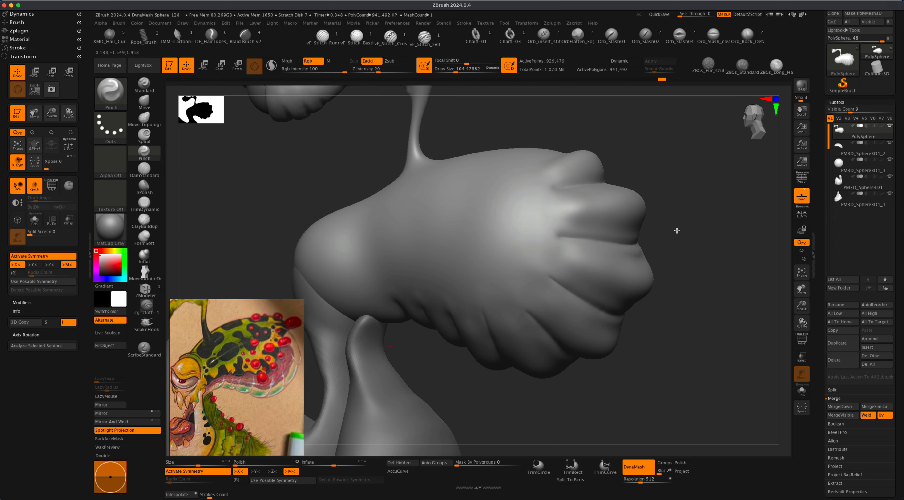
left_click_drag(553, 239, 584, 236)
mouse_move(703, 212)
left_mouse_down("alt")
mouse_move(674, 213)
mouse_move(645, 245)
left_mouse_up("alt")
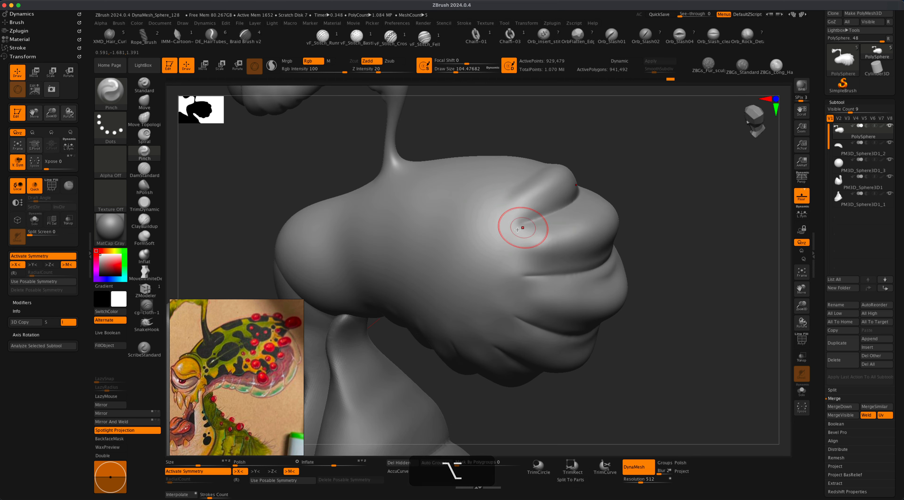
left_click_drag(536, 217, 530, 217)
mouse_move(647, 195)
left_mouse_down()
mouse_move(640, 198)
mouse_move(665, 193)
mouse_move(645, 180)
left_mouse_up()
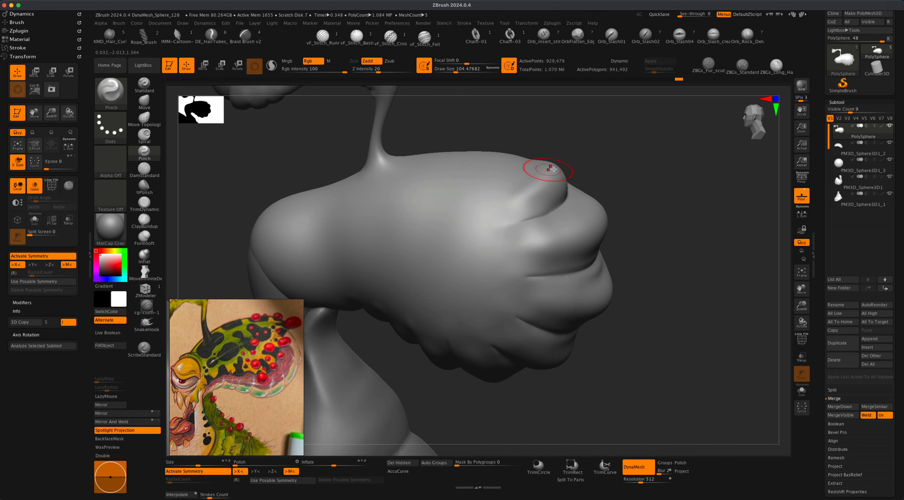
left_click_drag(624, 175, 622, 181)
left_click_drag(521, 224, 514, 220)
mouse_move(611, 203)
left_mouse_down()
mouse_move(619, 203)
mouse_move(582, 222)
mouse_move(644, 194)
left_mouse_up()
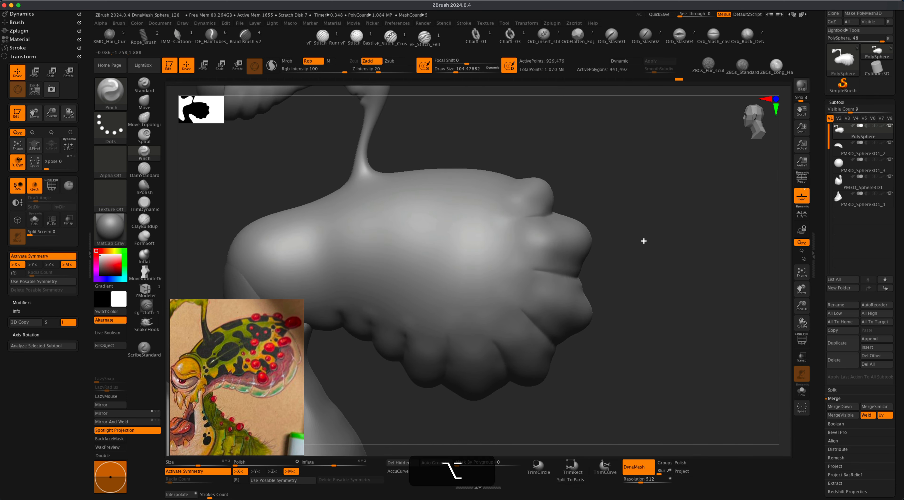
mouse_move(643, 241)
left_mouse_down("alt")
mouse_move(646, 227)
mouse_move(655, 264)
left_mouse_up("alt")
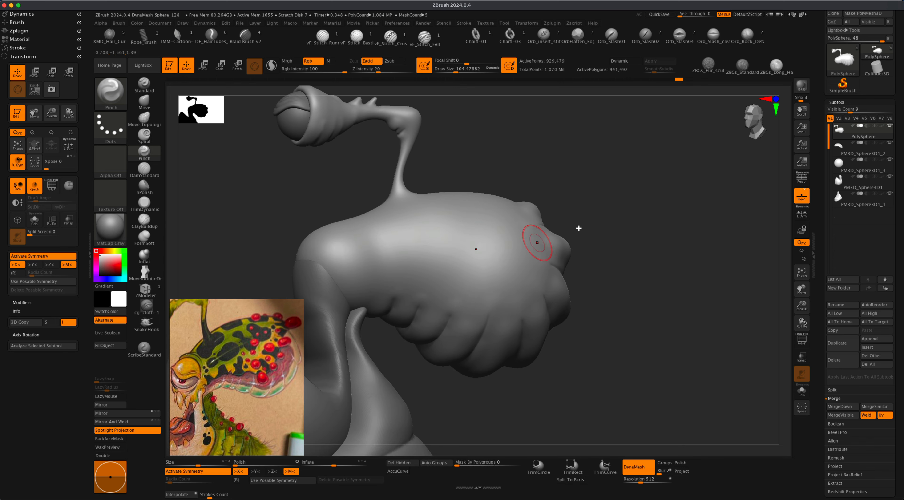
left_click_drag(579, 228, 632, 228, "alt")
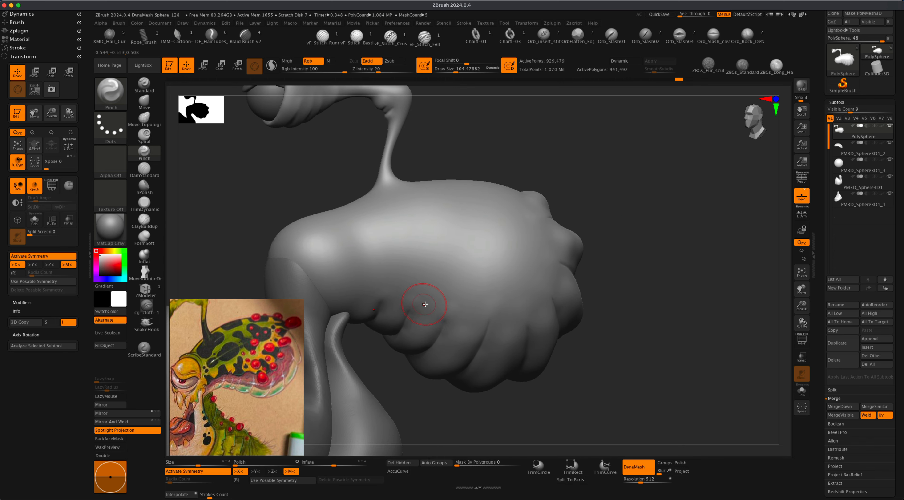
Smooth the pinched creases on the rear lobes of the head.
key("shift")
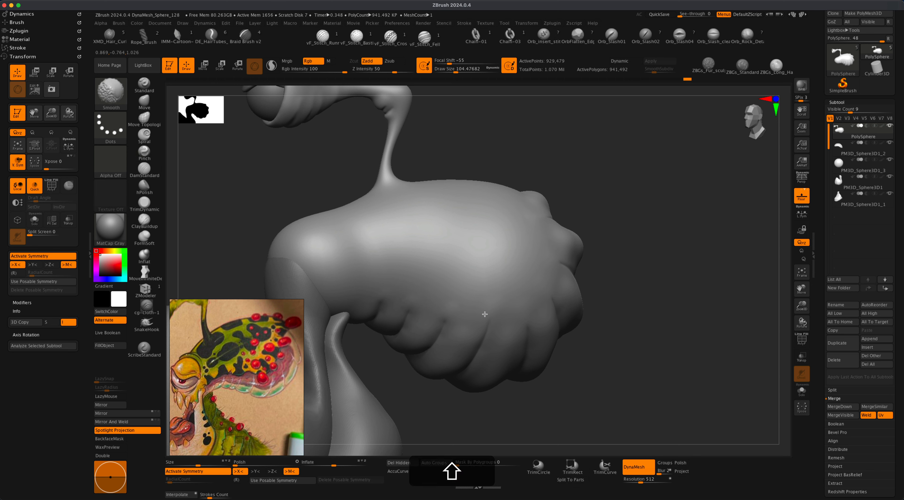
mouse_move(626, 225)
left_mouse_down()
mouse_move(552, 234)
mouse_move(542, 204)
left_mouse_up()
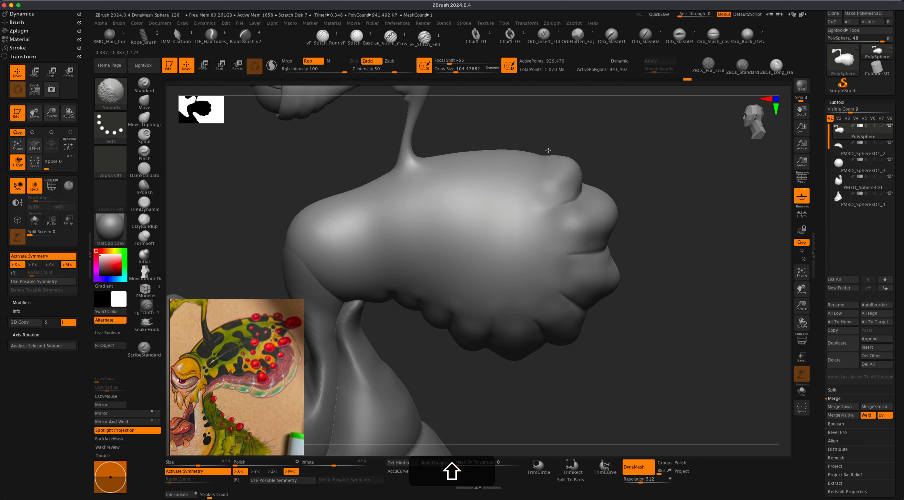
mouse_move(585, 224)
left_mouse_down("shift")
mouse_move(552, 233)
mouse_move(584, 230)
left_mouse_up("shift")
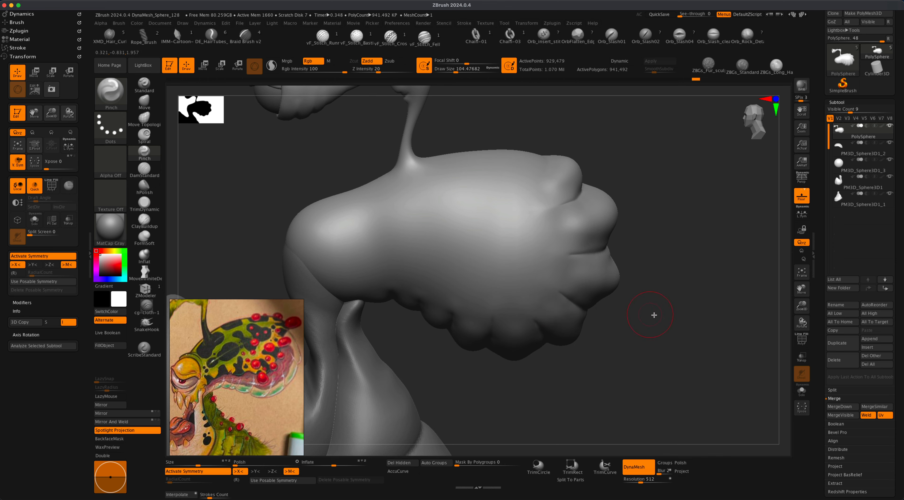
mouse_move(675, 311)
left_mouse_down()
mouse_move(663, 277)
mouse_move(657, 299)
mouse_move(670, 299)
mouse_move(655, 307)
left_mouse_up()
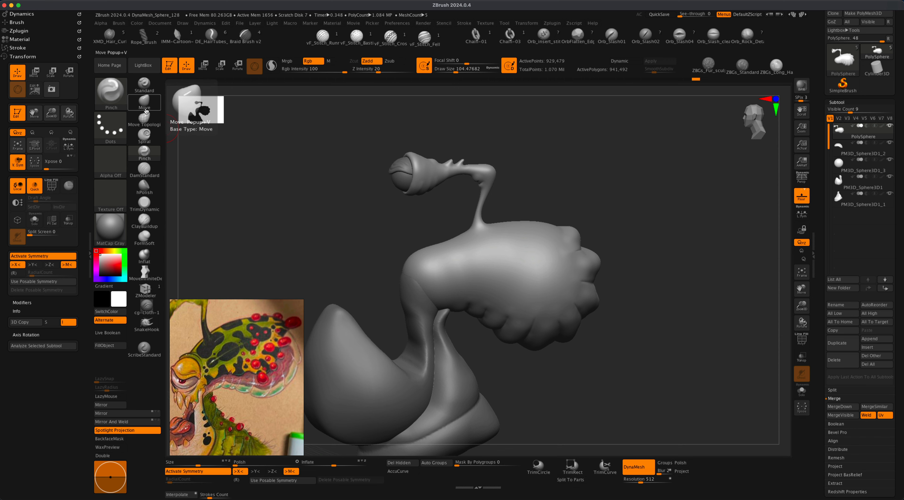
Choose the IMM Primitives brush with the Insert Sphere mesh.
left_click(111, 100)
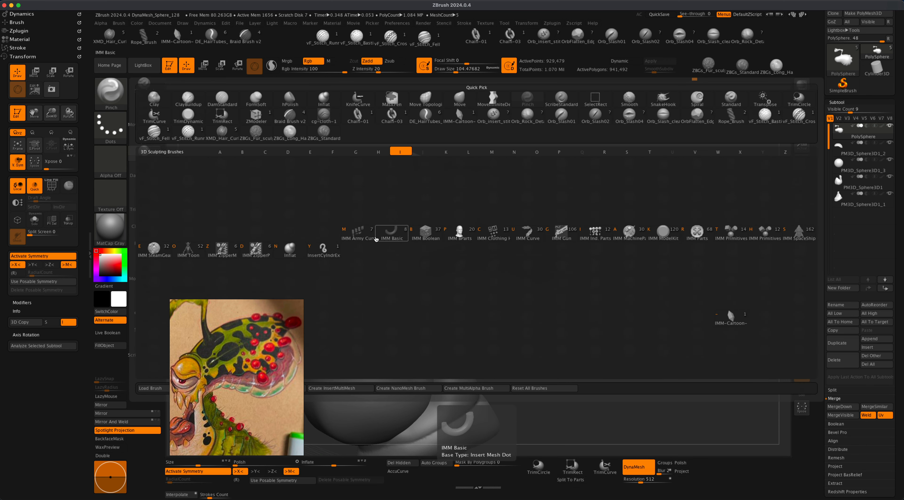
left_click(725, 236)
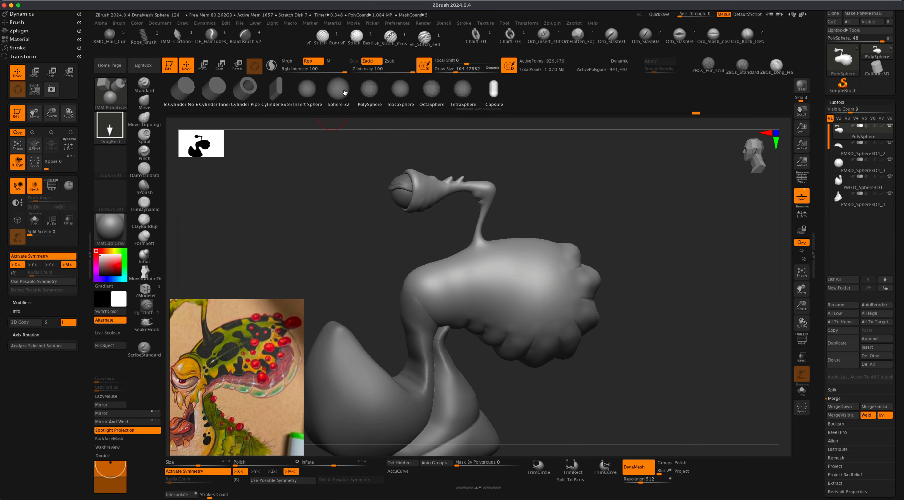
left_click(311, 92)
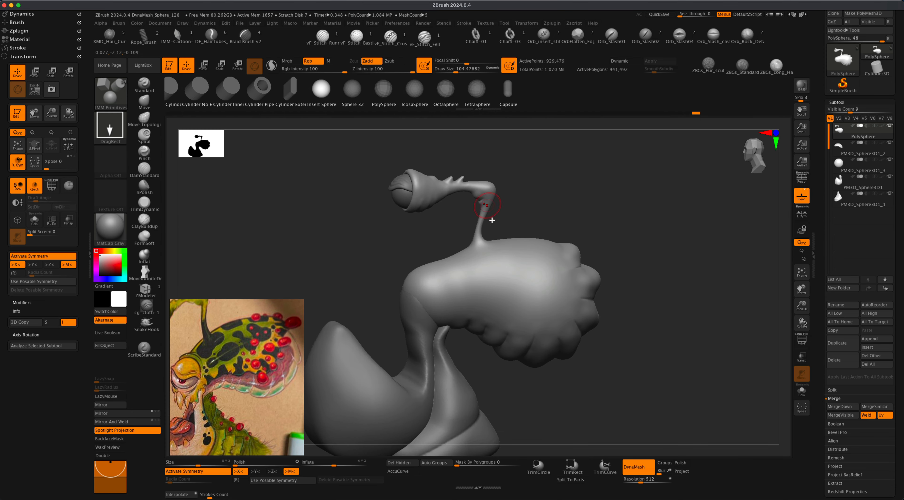
Try inserting a small sphere on the side of the head, check its depth, and undo the insertion.
left_click_drag(627, 232, 597, 246, "alt")
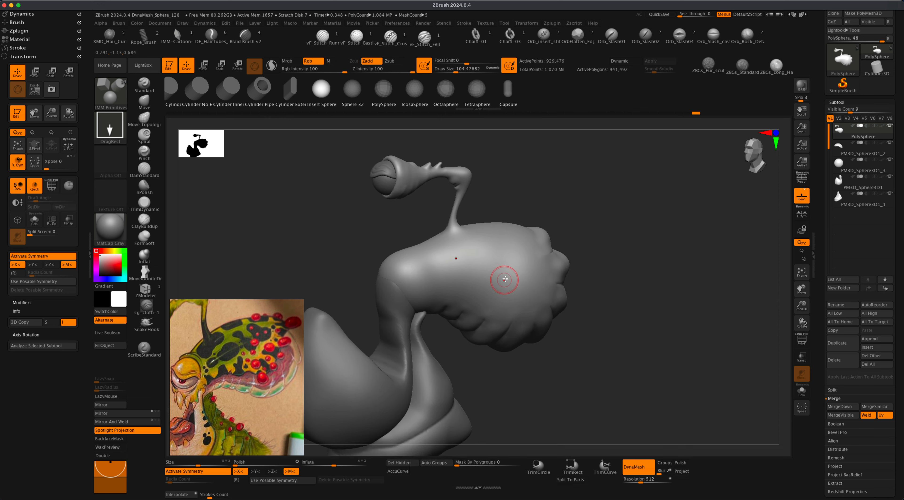
left_click_drag(503, 274, 506, 278)
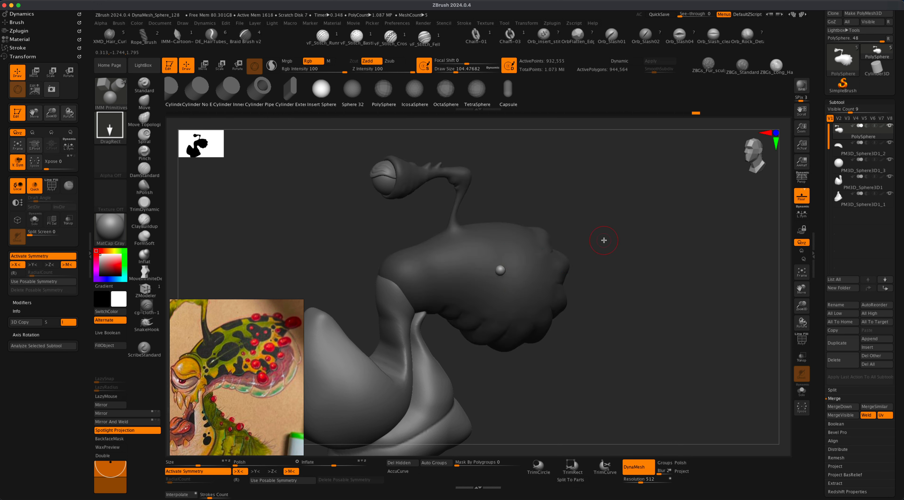
mouse_move(604, 240)
left_mouse_down()
mouse_move(638, 254)
mouse_move(609, 248)
mouse_move(626, 257)
mouse_move(632, 280)
mouse_move(684, 285)
mouse_move(525, 265)
left_mouse_up()
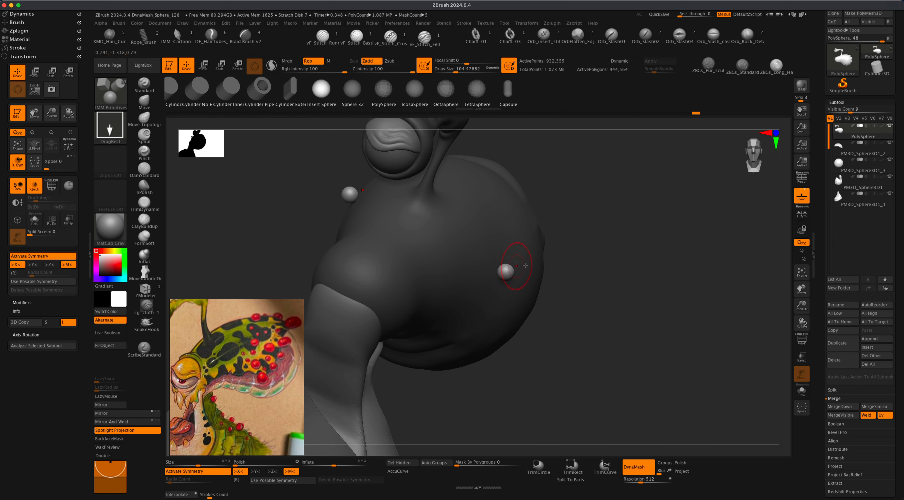
left_click_drag(596, 268, 617, 269)
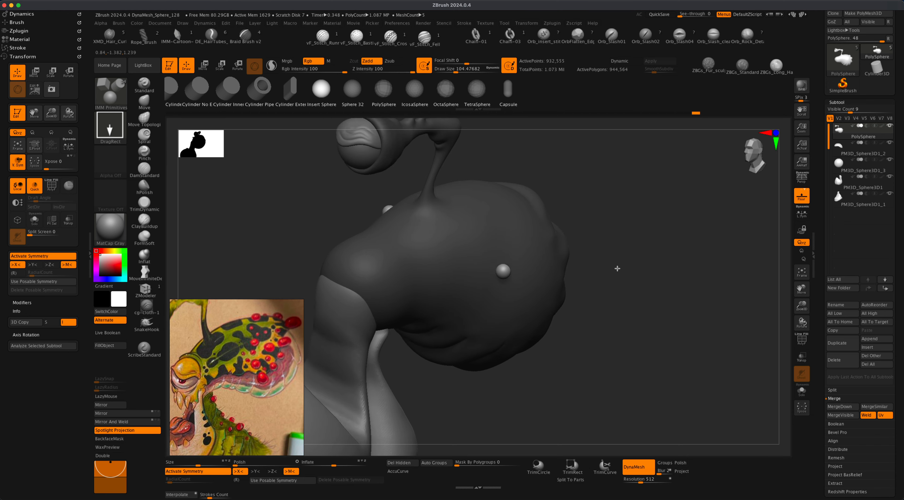
key("super+z")
key("super+z")
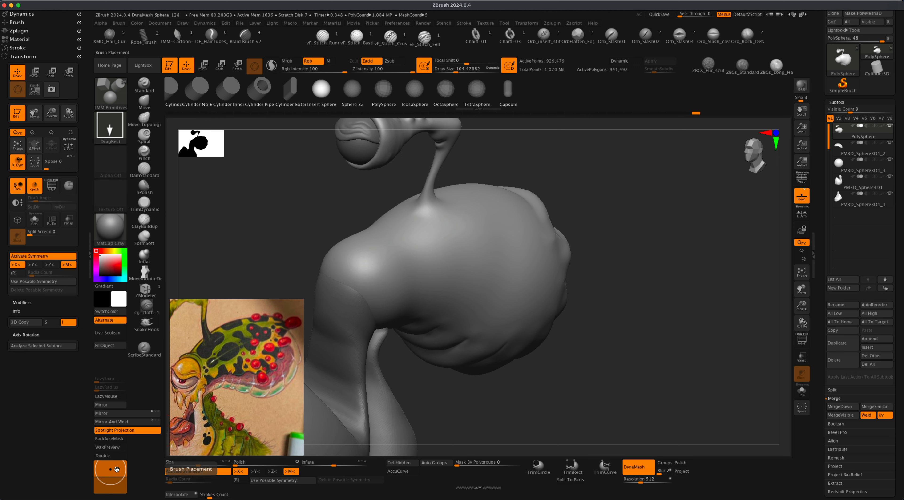
Center the insert brush's placement depth, test it with a sphere on the side of the head, and undo the test.
key("super")
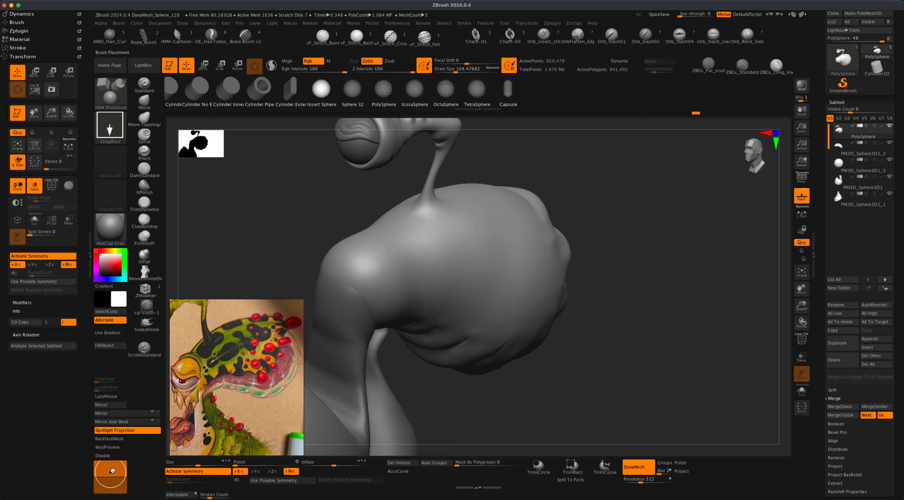
mouse_move(615, 272)
left_mouse_down()
mouse_move(656, 236)
mouse_move(654, 258)
mouse_move(653, 238)
mouse_move(660, 259)
mouse_move(670, 258)
mouse_move(667, 271)
mouse_move(651, 270)
mouse_move(648, 289)
left_mouse_up()
left_click_drag(474, 267, 478, 272)
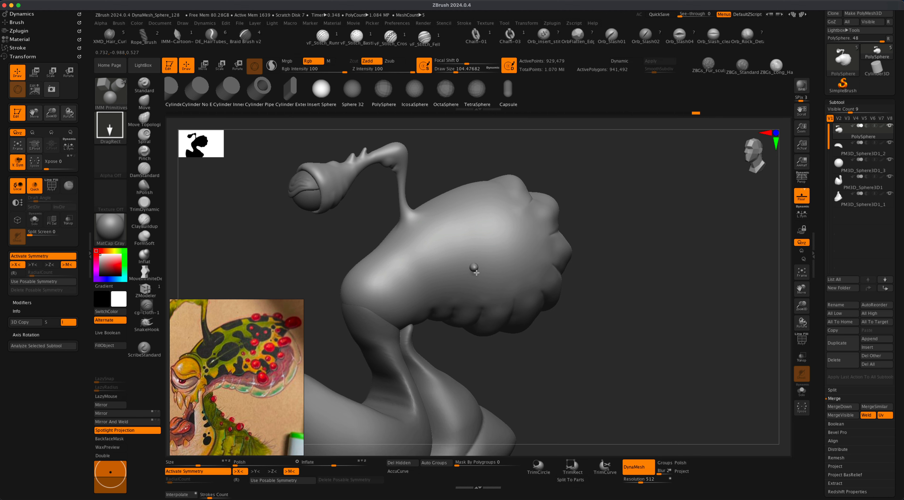
mouse_move(618, 265)
left_mouse_down()
mouse_move(636, 266)
mouse_move(621, 270)
left_mouse_up()
left_click_drag(560, 287, 468, 300)
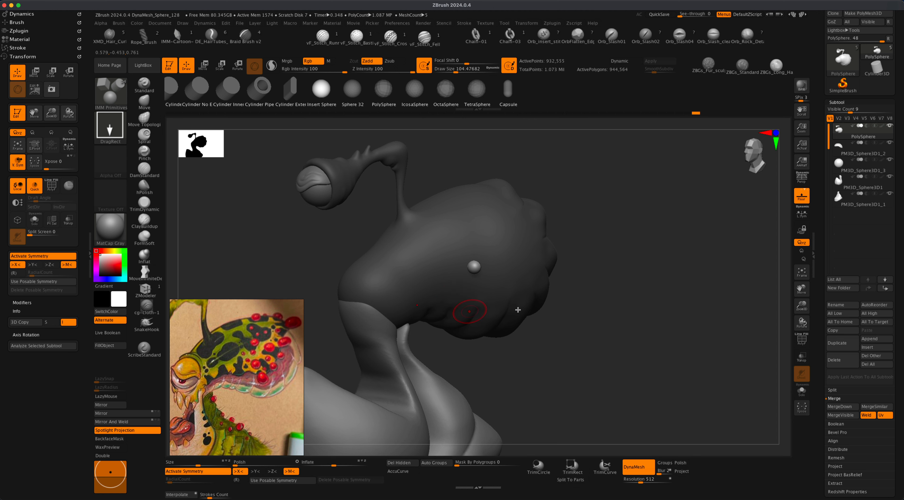
key("alt+super+z")
key("super+z")
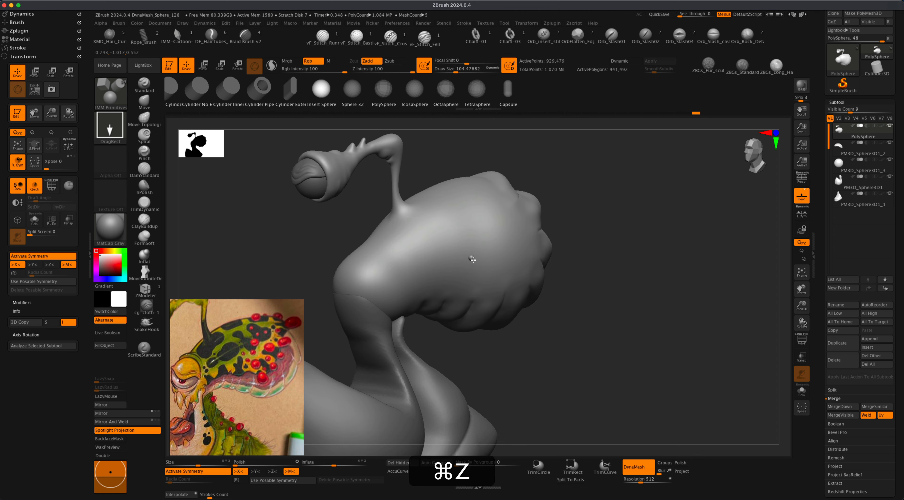
Insert mirrored spheres of varying sizes across the side and rear lobes of the head, undoing unwanted placements.
left_click_drag(616, 265, 597, 267)
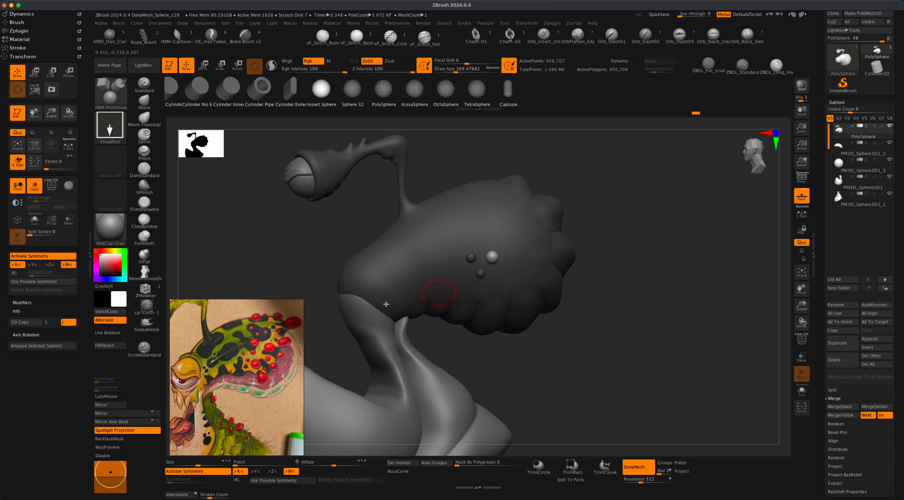
left_click_drag(495, 281, 515, 296)
left_click_drag(516, 276, 521, 285)
left_click_drag(533, 295, 539, 302)
left_click_drag(553, 276, 558, 282)
left_click_drag(530, 254, 536, 263)
left_click_drag(561, 243, 567, 254)
key("super+z")
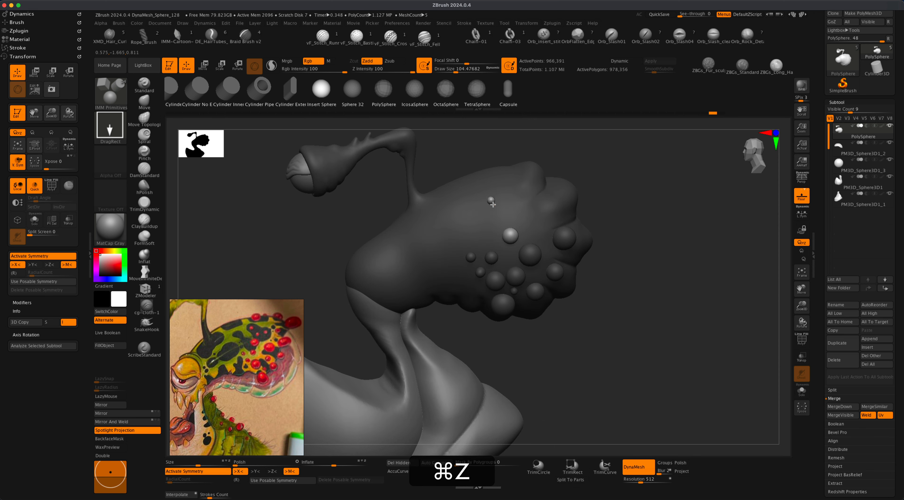
left_click_drag(617, 158, 659, 185)
key("super+z")
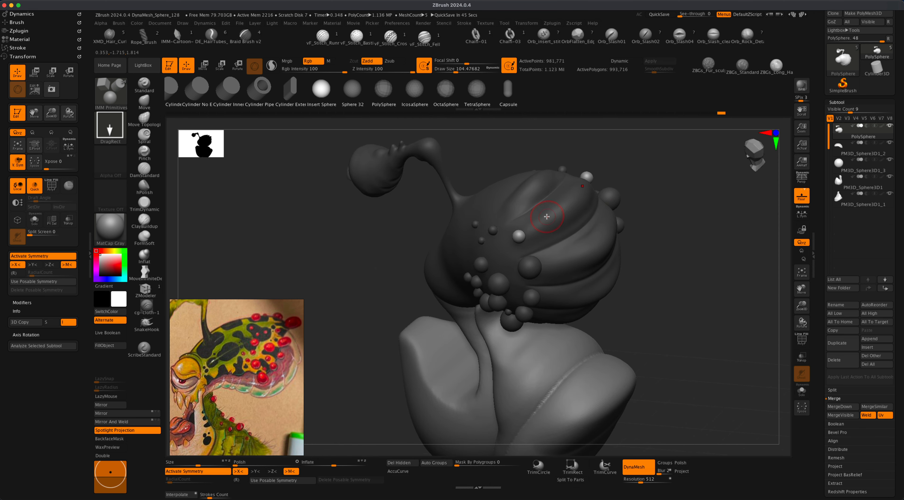
Turn off symmetry and insert single spheres along the top middle of the head, undoing any unwanted one.
key("x")
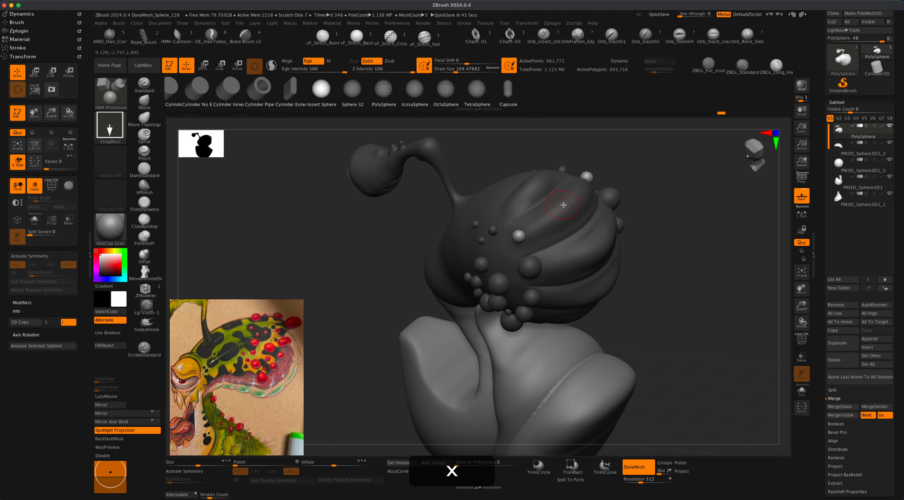
left_click_drag(574, 210, 575, 212)
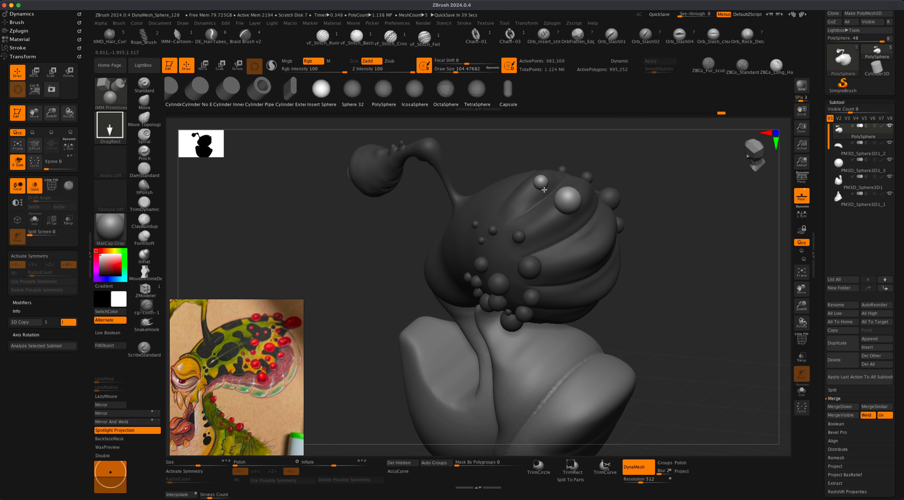
left_click(539, 187)
mouse_move(547, 145)
left_mouse_down()
mouse_move(581, 142)
mouse_move(593, 164)
mouse_move(606, 164)
mouse_move(526, 175)
mouse_move(493, 195)
mouse_move(503, 204)
left_mouse_up()
key("super+z")
left_click_drag(618, 165, 653, 171)
mouse_move(657, 203)
left_mouse_down()
mouse_move(632, 216)
mouse_move(662, 202)
mouse_move(633, 226)
mouse_move(609, 223)
left_mouse_up()
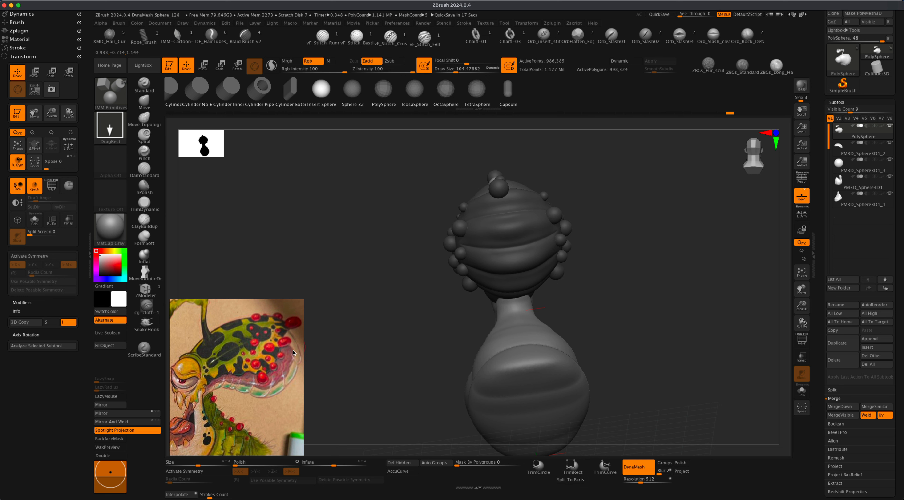
Turn off DynaMesh and clear the mask from the head.
left_click_drag(373, 336, 385, 299)
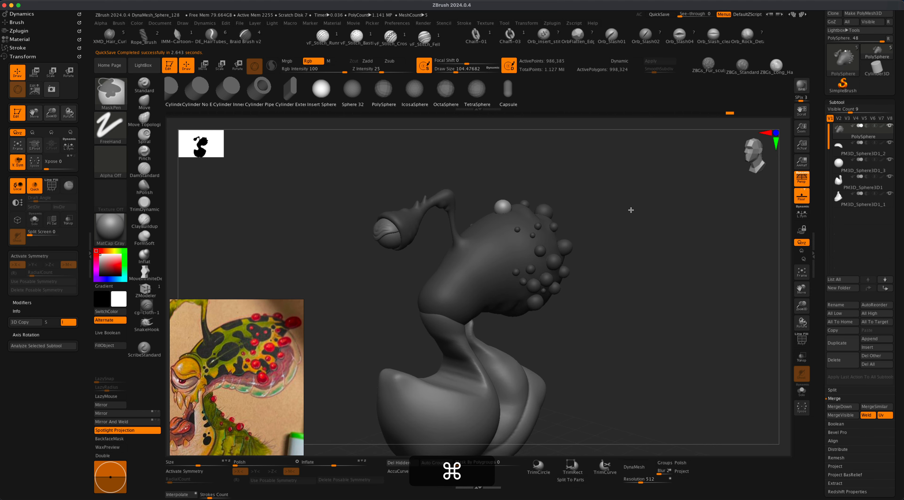
left_click_drag(629, 210, 646, 300, "super")
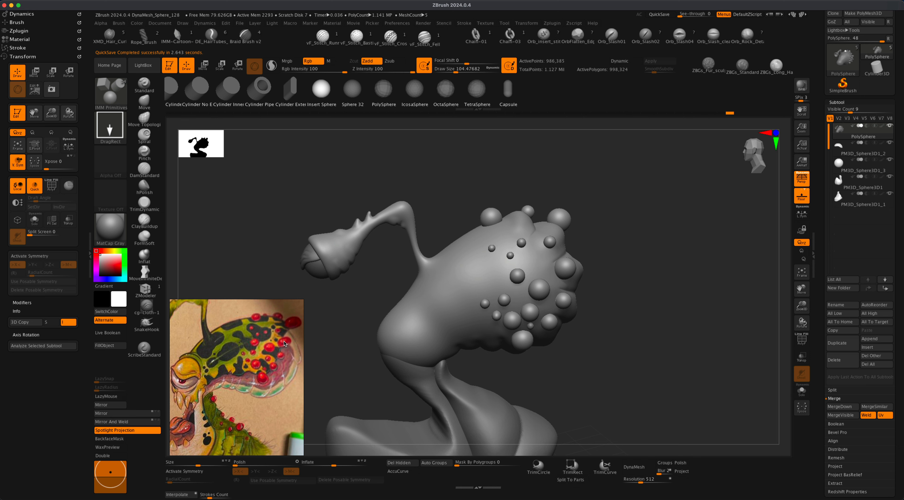
left_click_drag(346, 298, 341, 300, "alt")
mouse_move(636, 208)
left_mouse_down()
mouse_move(611, 214)
mouse_move(620, 218)
left_mouse_up()
Switch to the Move Topological brush with a draw size of about 228 for adjusting the spheres on the head.
left_click(145, 117)
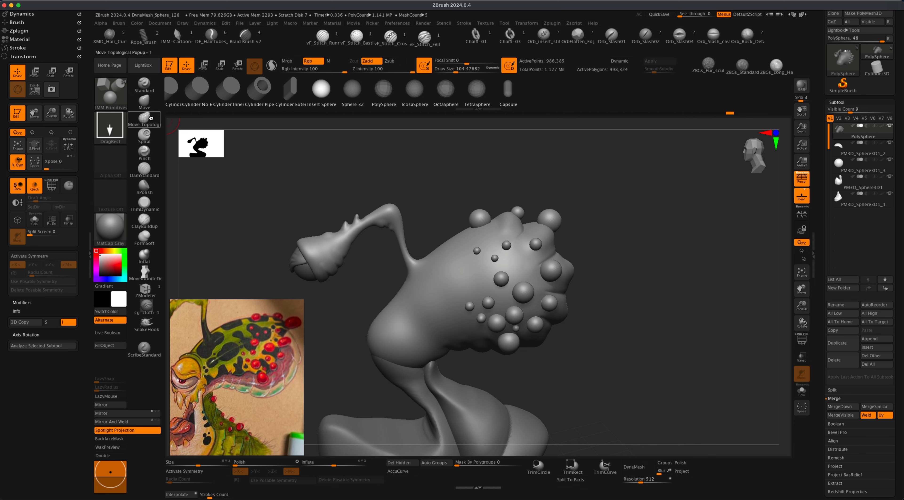
key("s")
left_click_drag(294, 170, 294, 169)
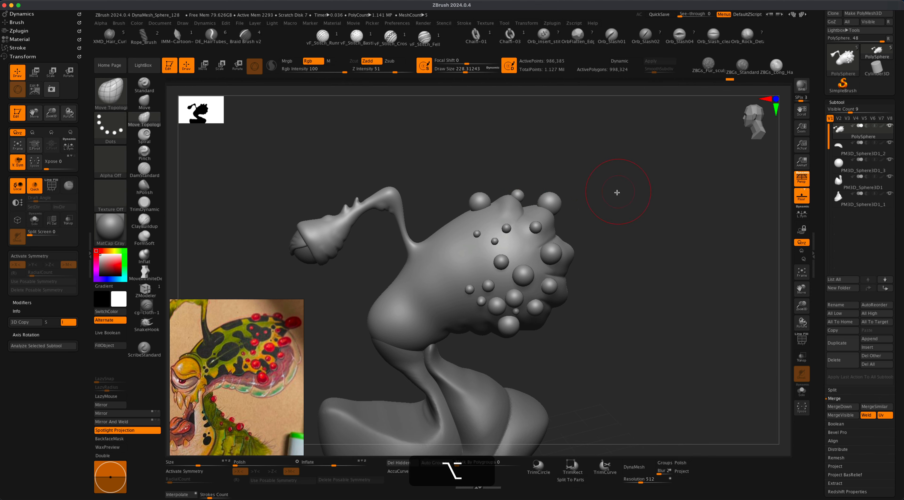
left_click_drag(617, 191, 611, 202, "alt")
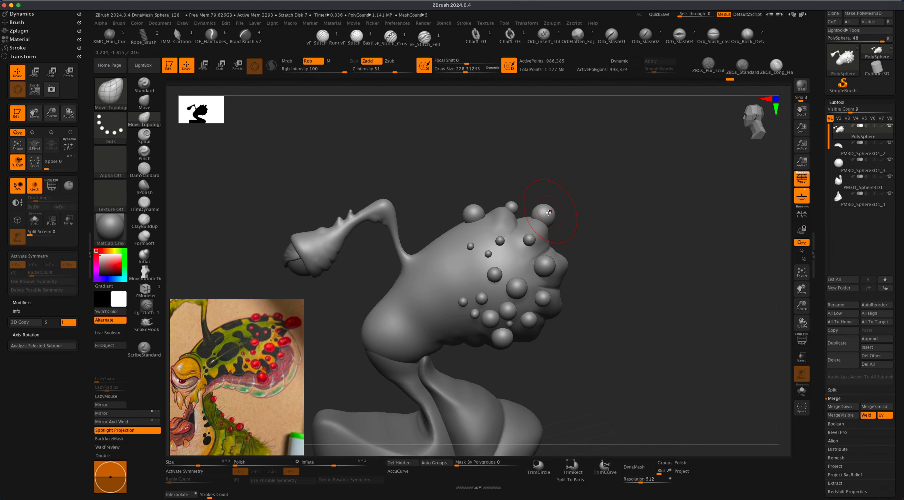
left_click_drag(589, 198, 558, 216, "alt")
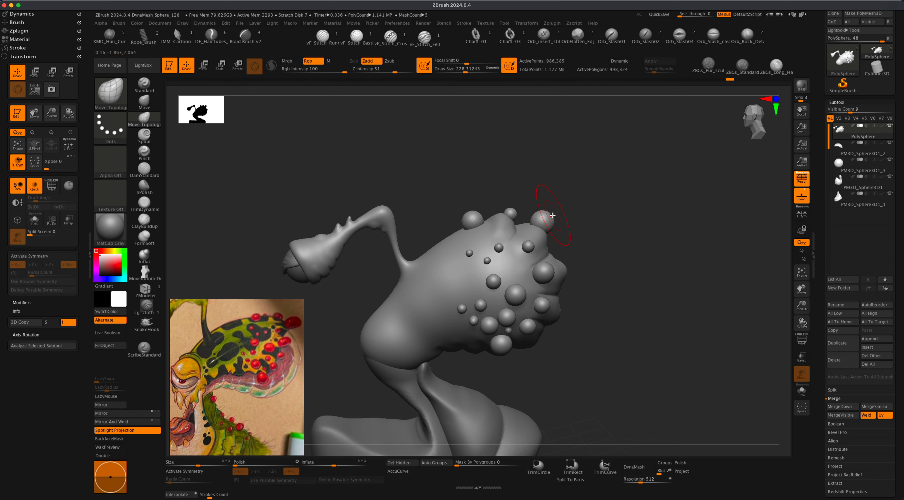
Turn on X symmetry and reshape the larger rear spheres with the Move Topological brush, reducing its draw size to about 149.
key("x")
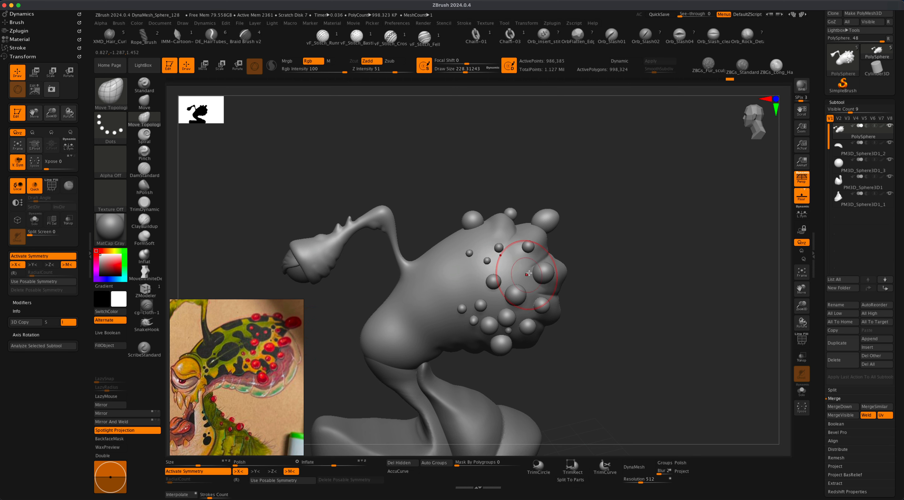
mouse_move(543, 273)
left_mouse_down()
mouse_move(526, 272)
mouse_move(547, 272)
left_mouse_up()
key("s")
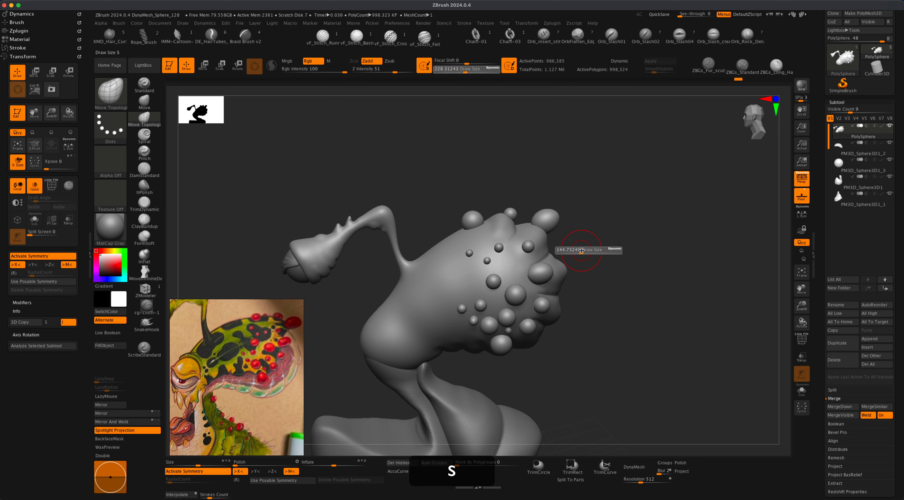
left_click_drag(582, 251, 542, 267)
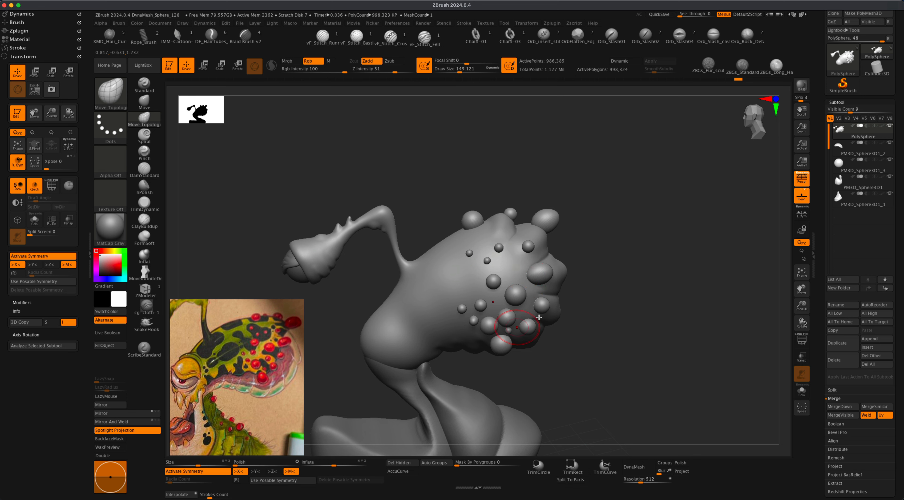
left_click_drag(587, 318, 586, 295)
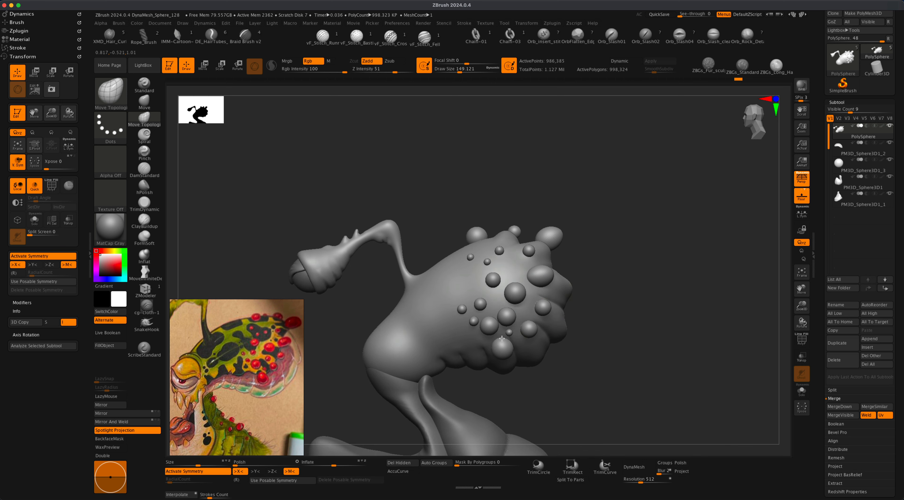
left_click_drag(621, 261, 626, 279)
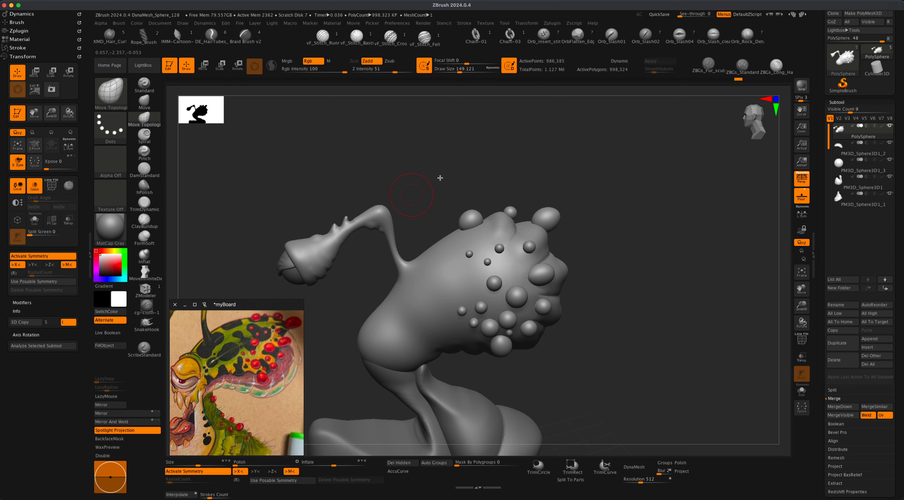
left_click_drag(455, 178, 439, 194)
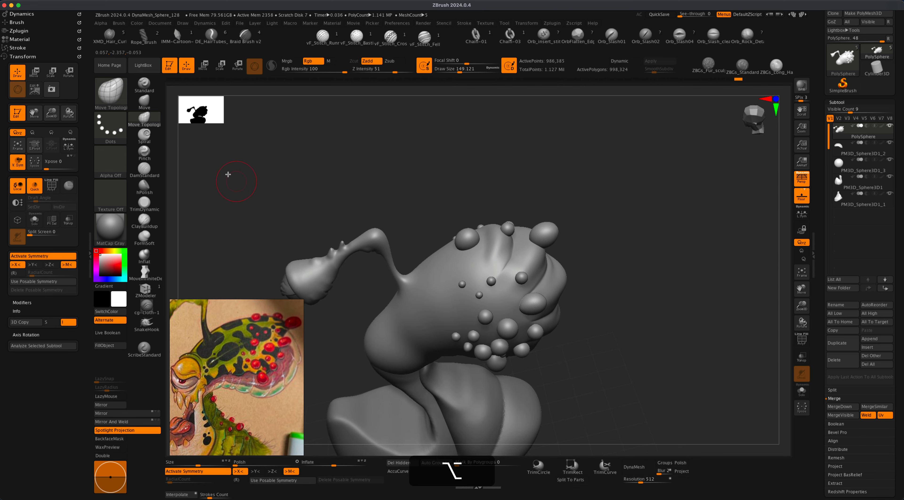
Insert small mirrored spheres near the top of the head with the IMM Primitives brush at a draw size of about 104.
key("b")
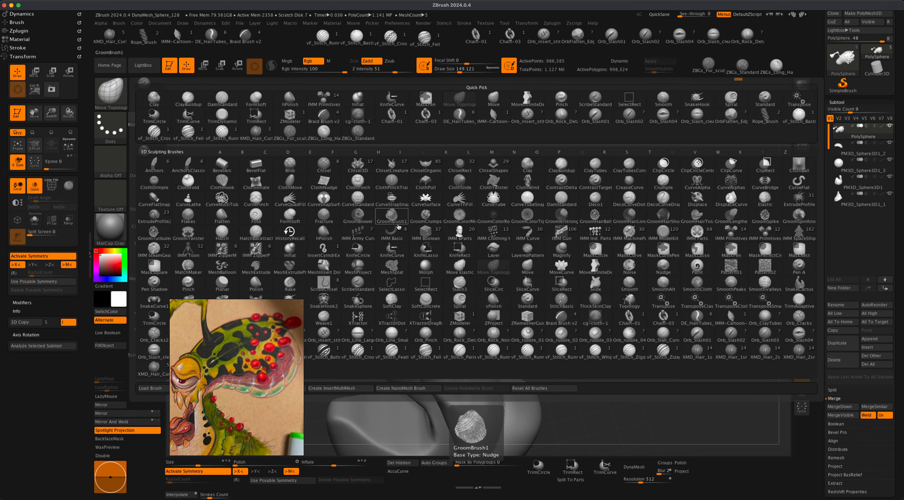
key("i")
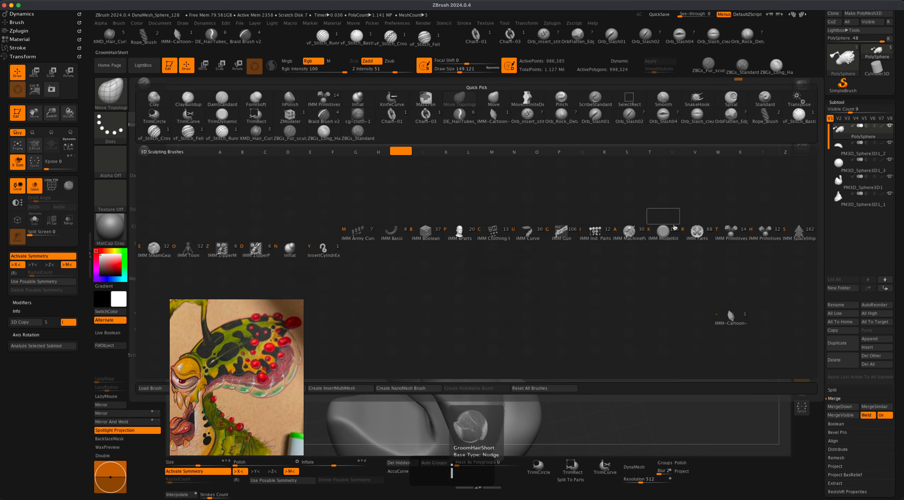
key("t")
left_click_drag(526, 197, 526, 203)
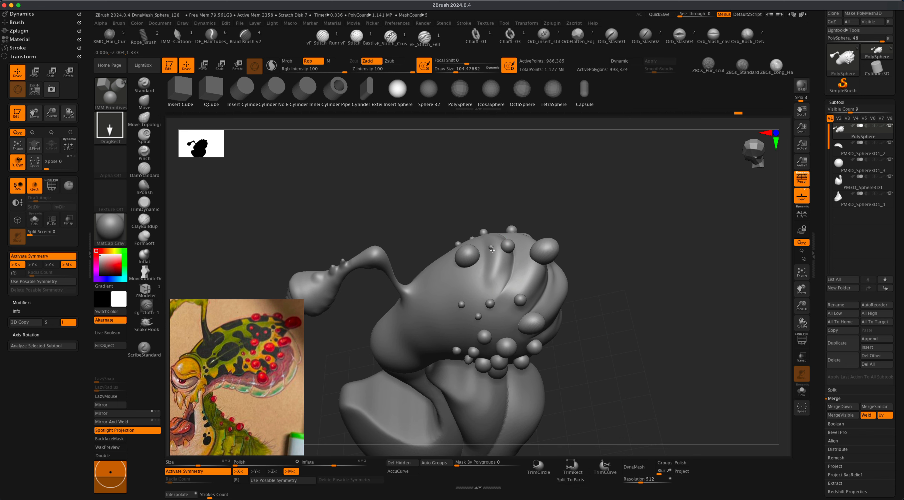
mouse_move(607, 199)
left_mouse_down()
mouse_move(607, 171)
mouse_move(589, 200)
mouse_move(665, 257)
mouse_move(647, 250)
mouse_move(639, 262)
mouse_move(631, 255)
mouse_move(640, 258)
mouse_move(594, 273)
mouse_move(601, 283)
mouse_move(611, 271)
left_mouse_up()
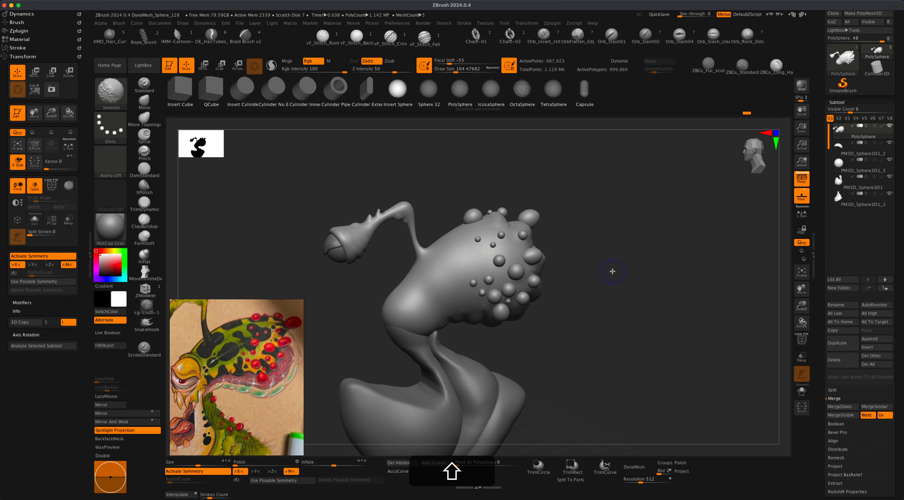
Overlay the reference drawing to compare the head and its bumps, hide it again, and inspect the head from several angles.
key("shift+z")
mouse_move(625, 253)
left_mouse_down("alt")
mouse_move(633, 276)
mouse_move(699, 195)
mouse_move(679, 229)
left_mouse_up("alt")
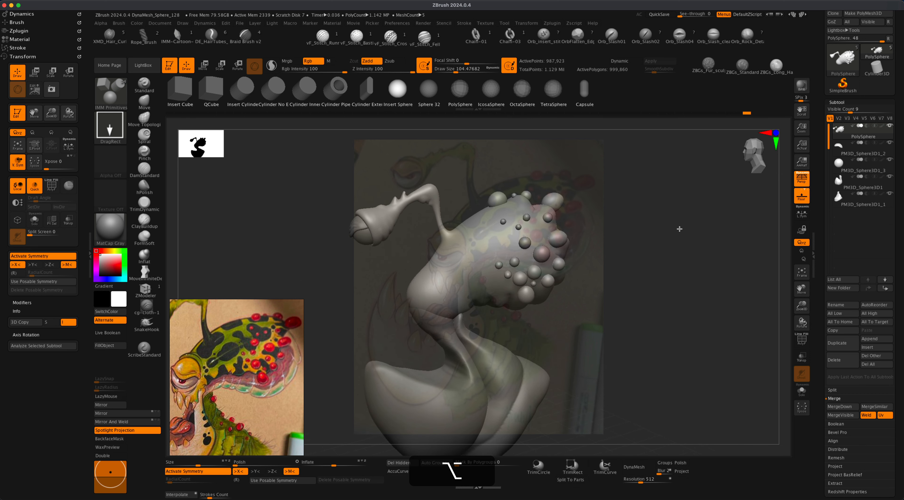
key("shift+z")
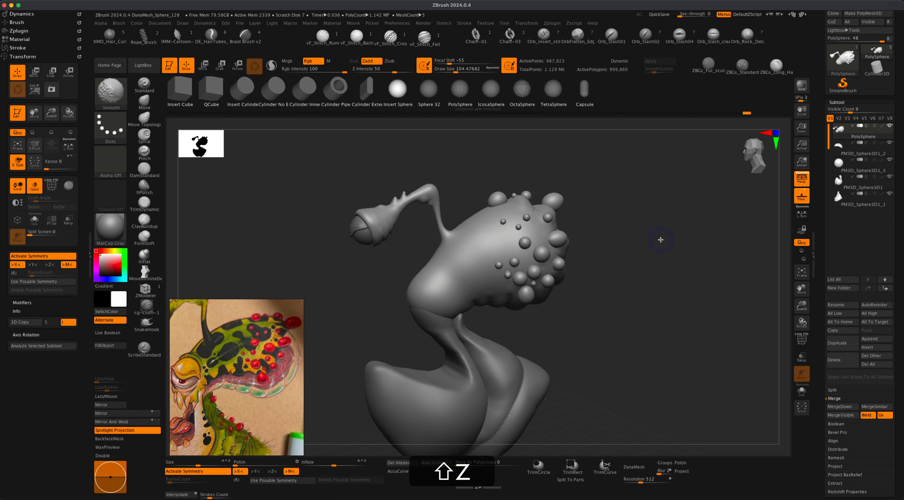
left_click_drag(634, 256, 617, 246)
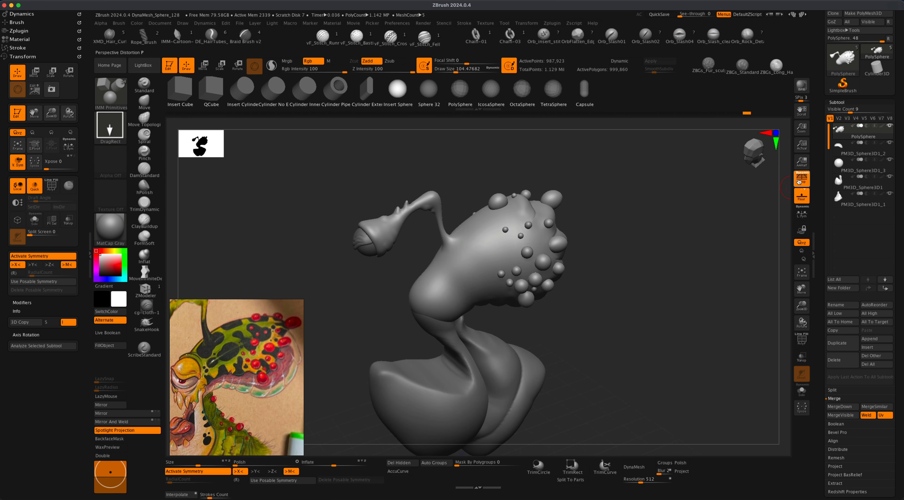
mouse_move(608, 275)
left_mouse_down()
mouse_move(611, 258)
mouse_move(549, 253)
left_mouse_up()
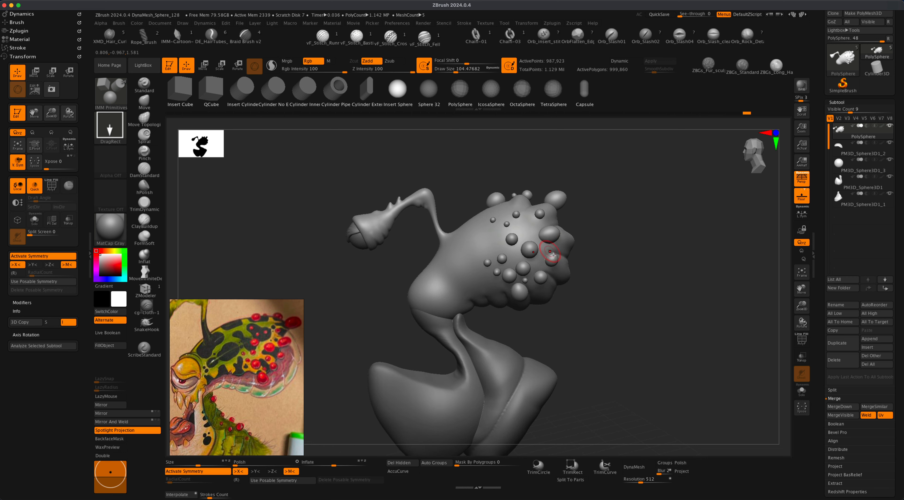
mouse_move(628, 225)
left_mouse_down()
mouse_move(613, 230)
mouse_move(627, 242)
mouse_move(610, 259)
mouse_move(638, 254)
mouse_move(641, 266)
mouse_move(632, 249)
mouse_move(637, 264)
mouse_move(639, 255)
left_mouse_up()
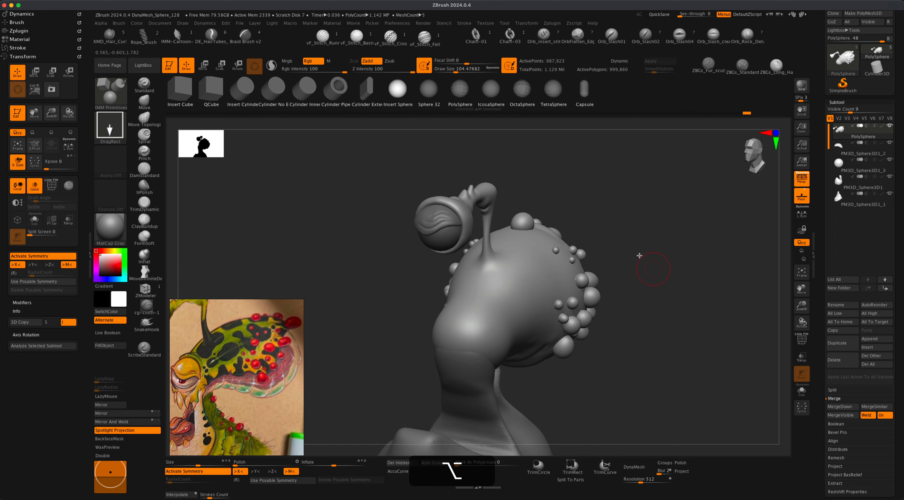
Select the eyelid subtool and set up the Inflat brush with a draw size of about 44 and LazyMouse on.
left_click(447, 218, "alt")
mouse_move(370, 252)
left_mouse_down()
mouse_move(347, 268)
mouse_move(376, 276)
mouse_move(353, 257)
mouse_move(355, 270)
mouse_move(309, 274)
left_mouse_up()
left_click(143, 256)
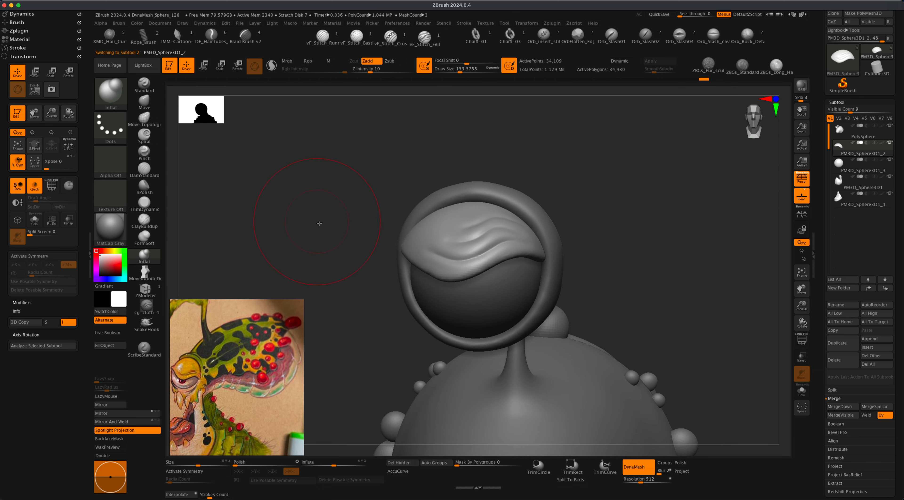
key("s")
left_click_drag(334, 230, 339, 228)
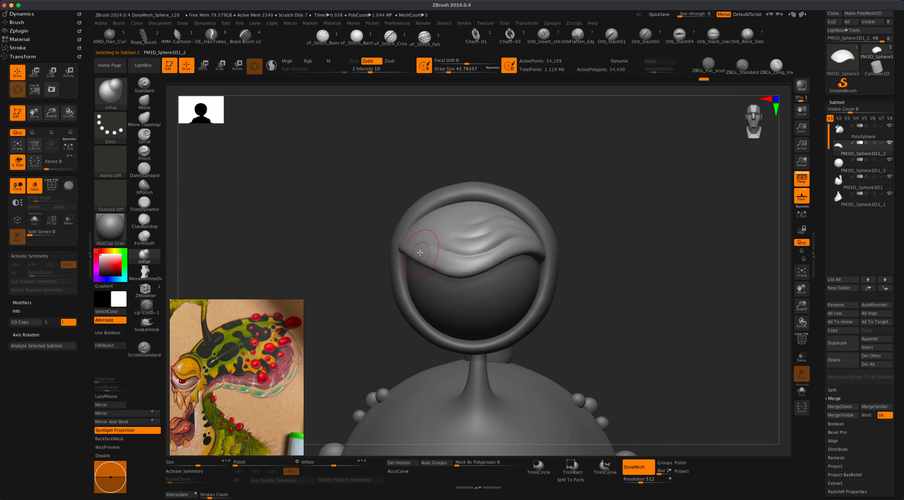
left_click(105, 396)
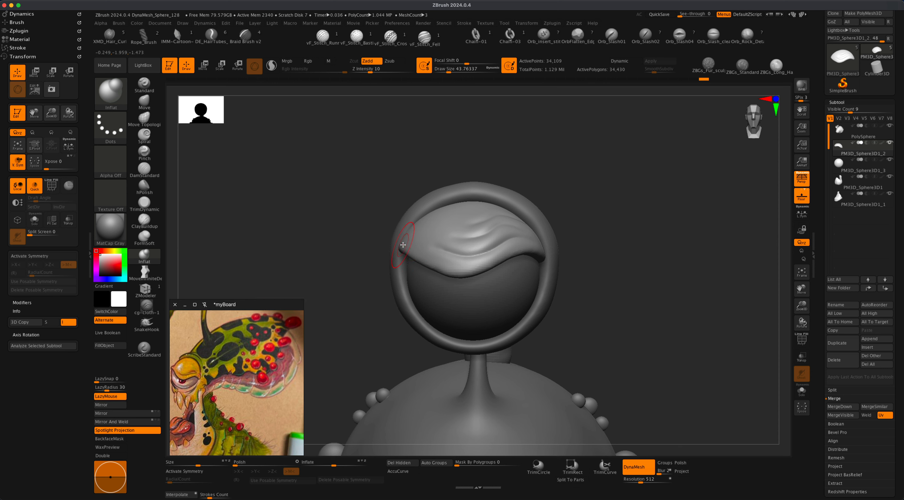
Try inflate strokes along the eyelid's lower edge, raising the Z intensity to 40 and undoing the unwanted strokes.
mouse_move(348, 217)
left_mouse_down()
mouse_move(353, 230)
mouse_move(403, 246)
left_mouse_up()
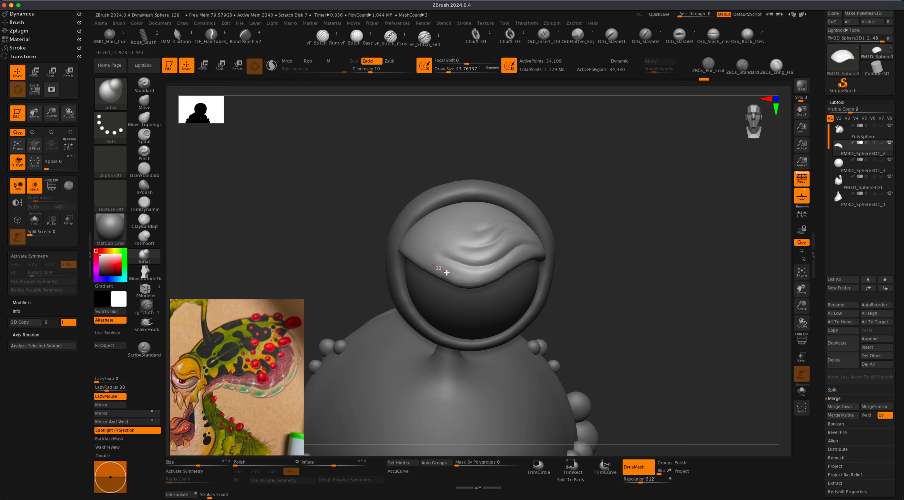
left_click_drag(471, 281, 476, 283)
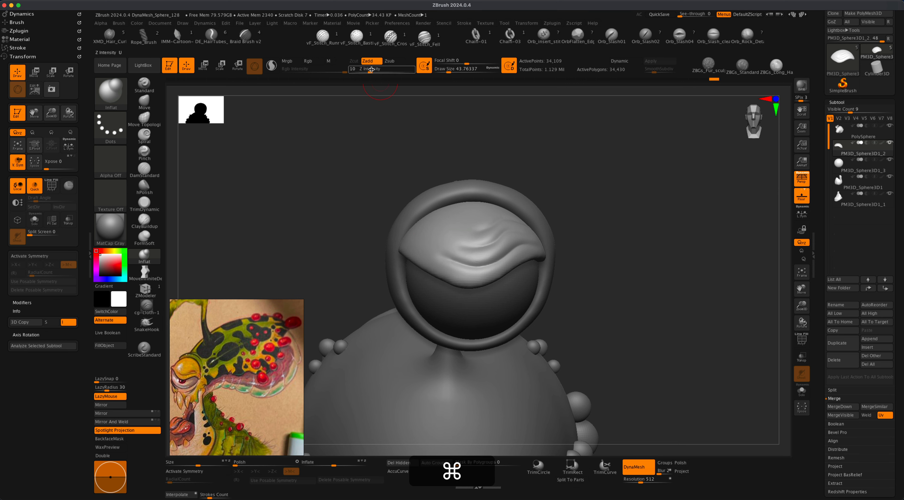
left_click(389, 70)
left_click_drag(389, 70, 391, 70)
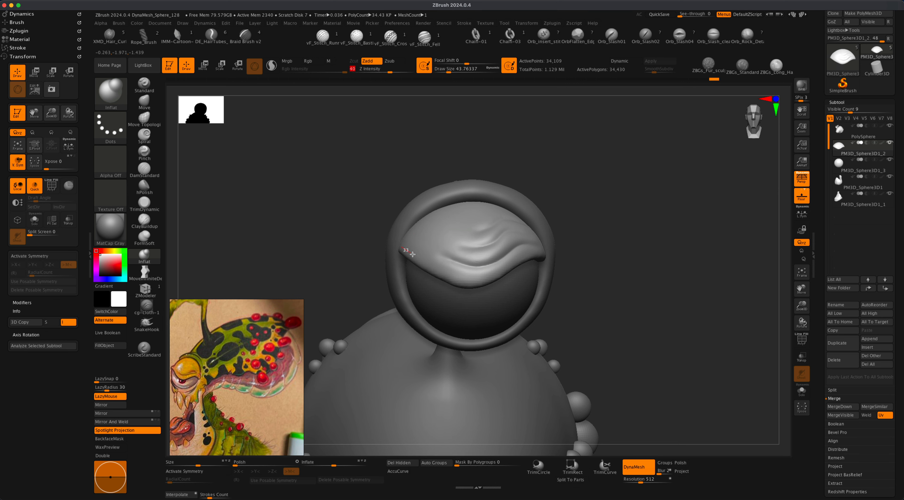
left_click_drag(413, 254, 443, 268)
key("super+z")
Inflate a thick rim along the eyelid's lower edge with the draw size reduced to about 29.
key("s")
left_click_drag(377, 200, 367, 201)
mouse_move(427, 263)
left_mouse_down()
mouse_move(476, 285)
mouse_move(505, 278)
mouse_move(537, 252)
mouse_move(558, 258)
left_mouse_up()
mouse_move(595, 216)
left_mouse_down()
mouse_move(485, 226)
mouse_move(505, 236)
mouse_move(432, 246)
left_mouse_up()
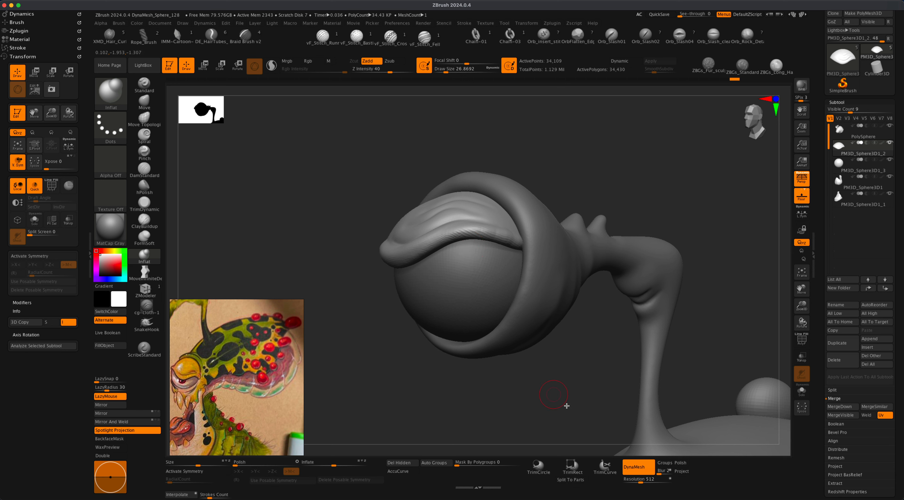
Remesh the eyelid with DynaMesh and smooth the stretched surface along its lower rim.
key("super")
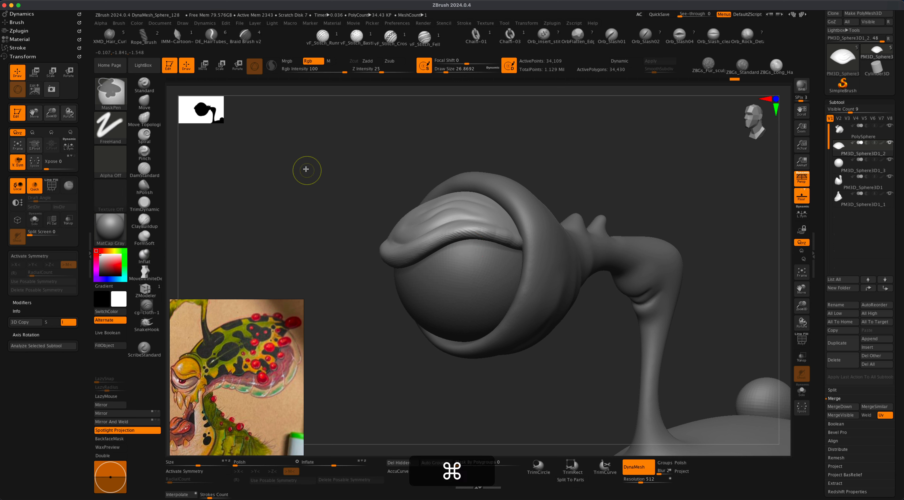
left_click_drag(305, 157, 371, 204, "super")
left_click_drag(513, 236, 502, 238, "shift")
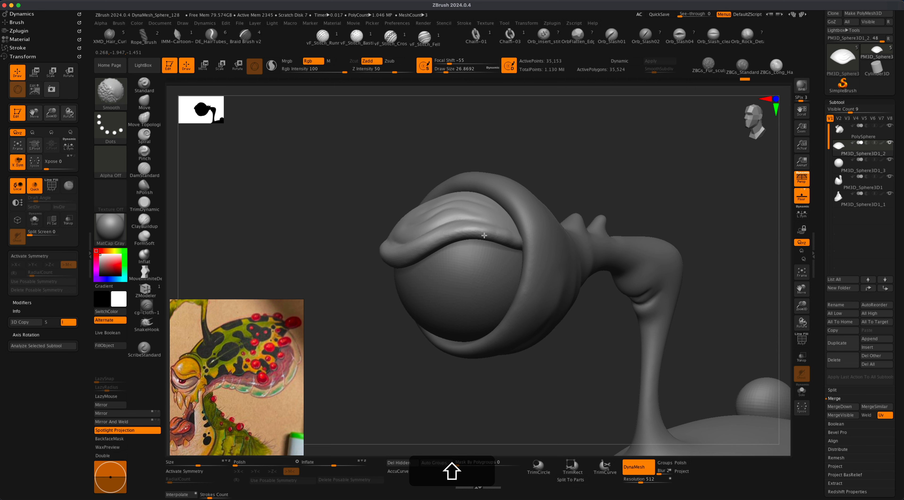
Inflate the eyelid rim on the opposite side of the eye, undoing the unwanted stroke, and smooth the result.
mouse_move(570, 161)
left_mouse_down()
mouse_move(589, 166)
mouse_move(549, 179)
mouse_move(589, 168)
mouse_move(429, 222)
mouse_move(505, 234)
left_mouse_up()
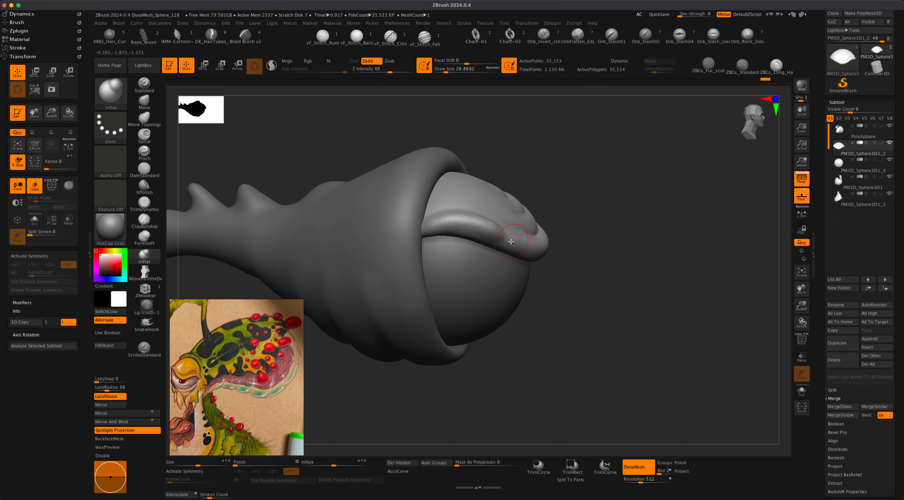
key("super+z")
mouse_move(432, 227)
left_mouse_down()
mouse_move(469, 222)
mouse_move(513, 247)
left_mouse_up()
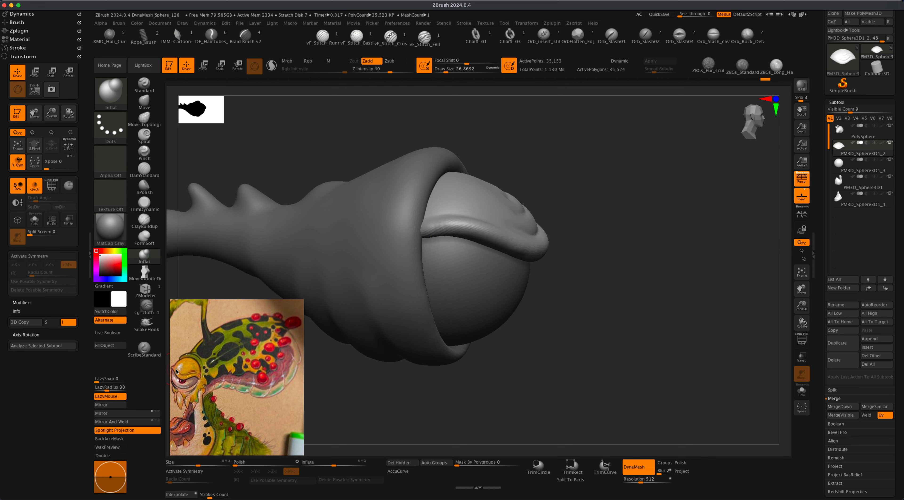
key("shift")
mouse_move(644, 234)
left_mouse_down()
mouse_move(633, 229)
mouse_move(630, 205)
mouse_move(657, 195)
left_mouse_up()
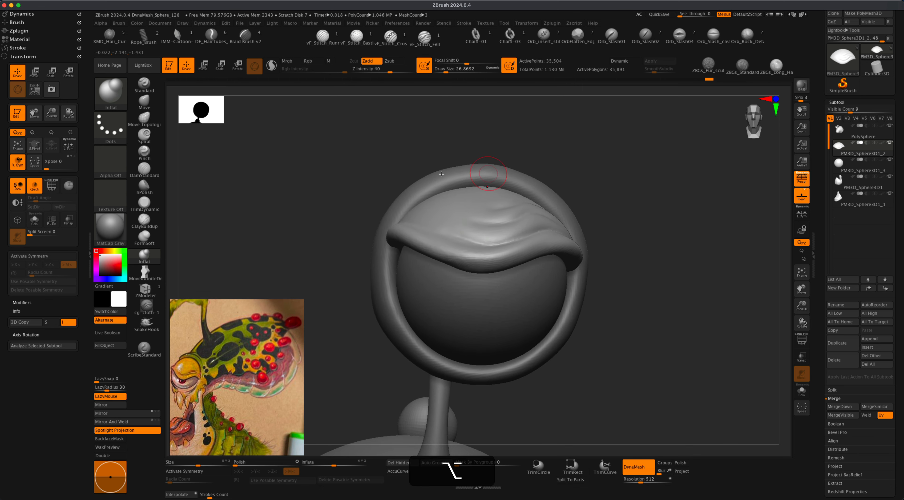
Set up the TrimDynamic brush with a draw size of about 59 and a LazyMouse radius of 12, undoing a test stroke on the eyelid.
left_click(148, 199)
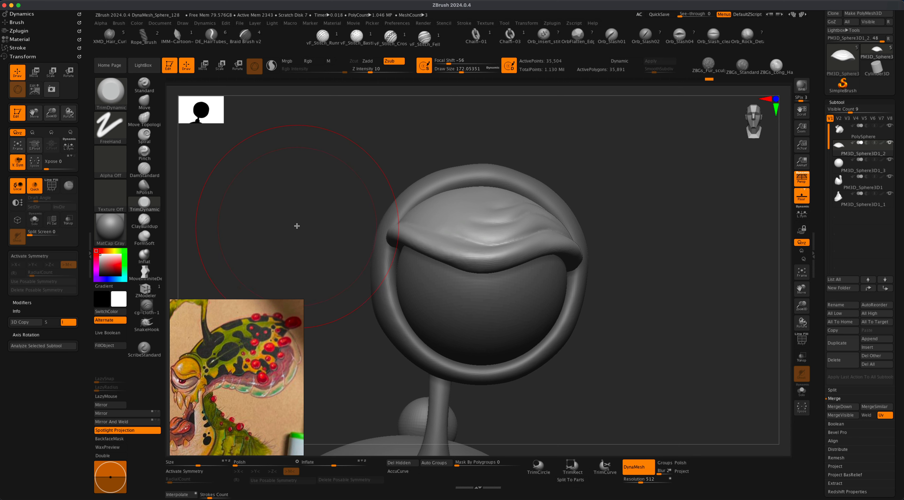
key("s")
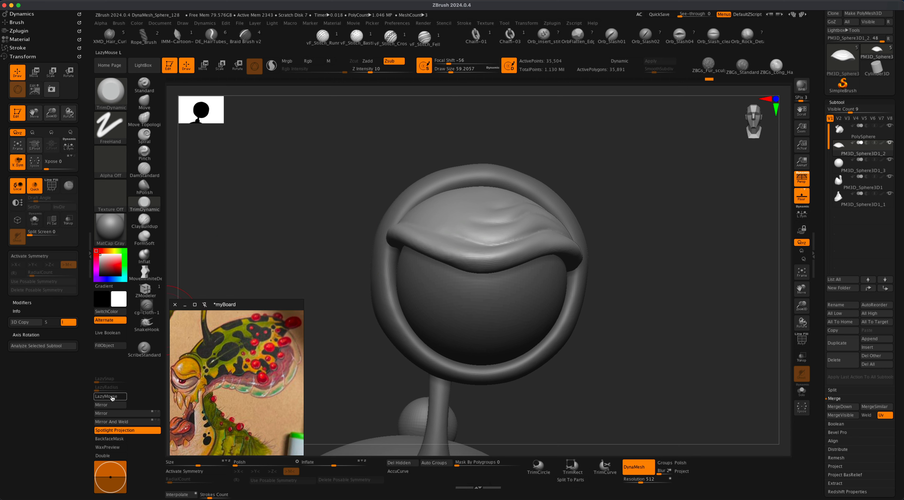
left_click(109, 396)
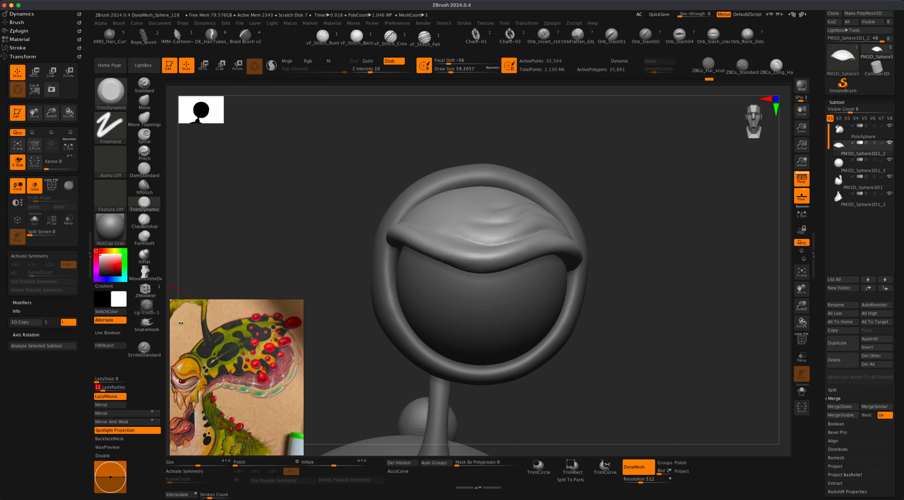
left_click_drag(300, 241, 356, 225)
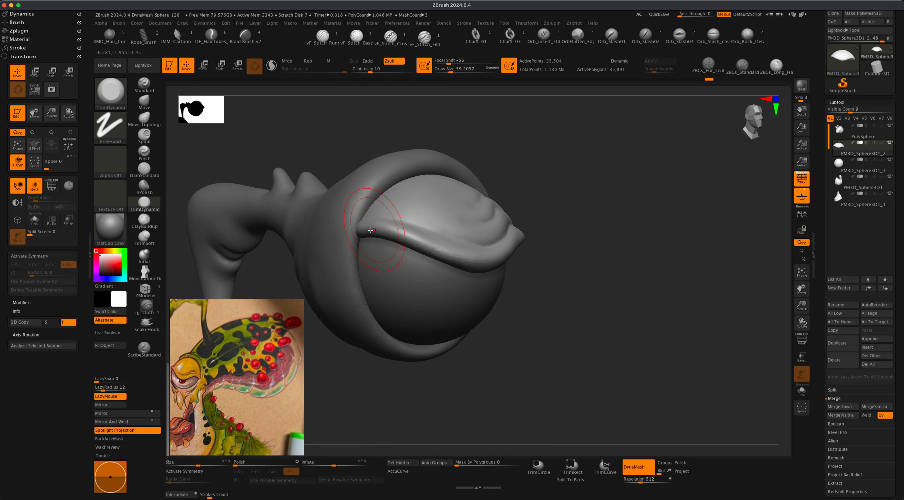
key("super+z")
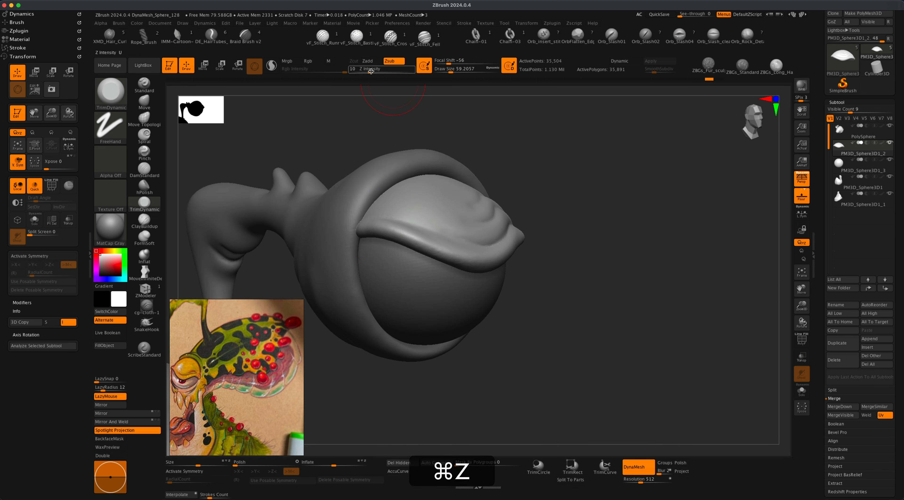
Flatten the eyelid's lower rim with TrimDynamic at Z intensity 4 and a draw size of about 41, undoing the first attempt.
left_click_drag(364, 72, 362, 71)
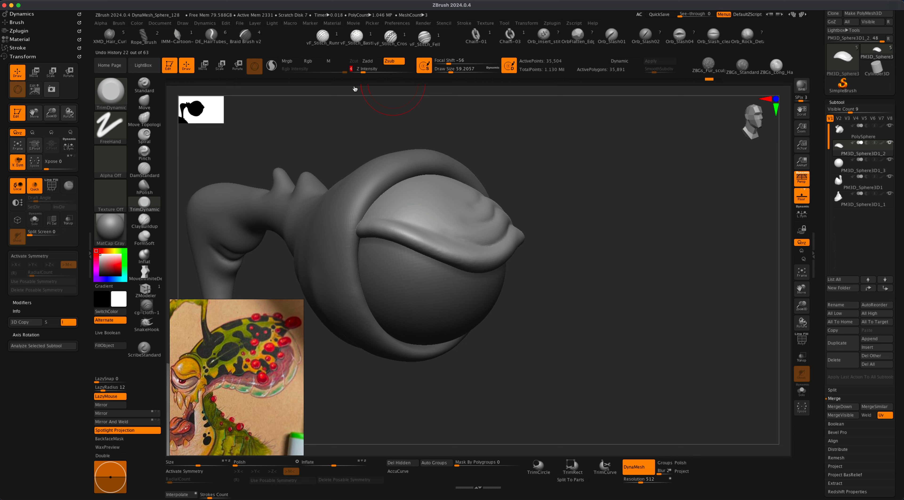
key("s")
left_click_drag(344, 122, 338, 121)
left_click_drag(397, 229, 442, 254)
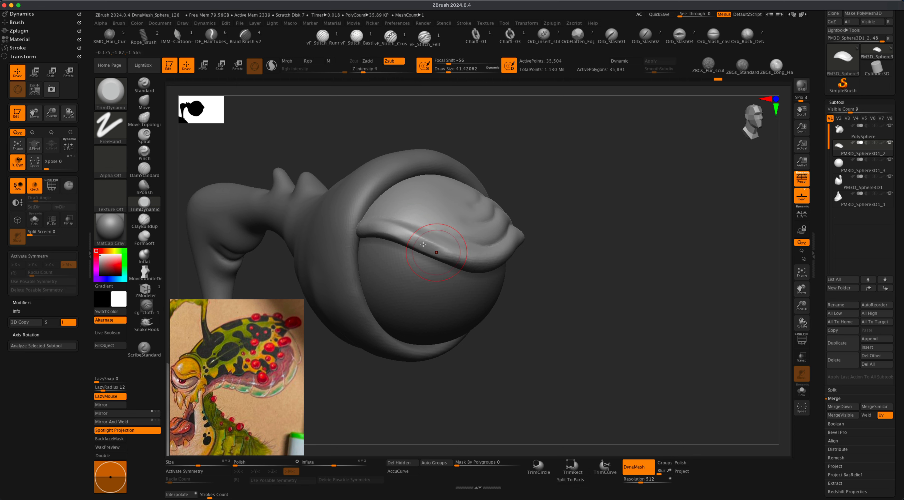
key("super+z")
left_click_drag(382, 224, 447, 251)
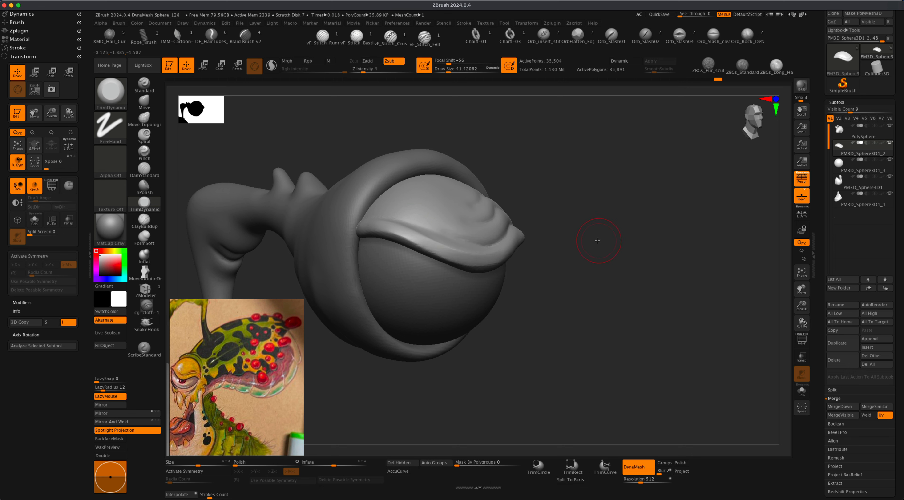
Flatten the eyelid's thick rim with TrimDynamic along its front, both sides and underside.
left_click_drag(599, 241, 571, 237)
left_click_drag(432, 252, 486, 249)
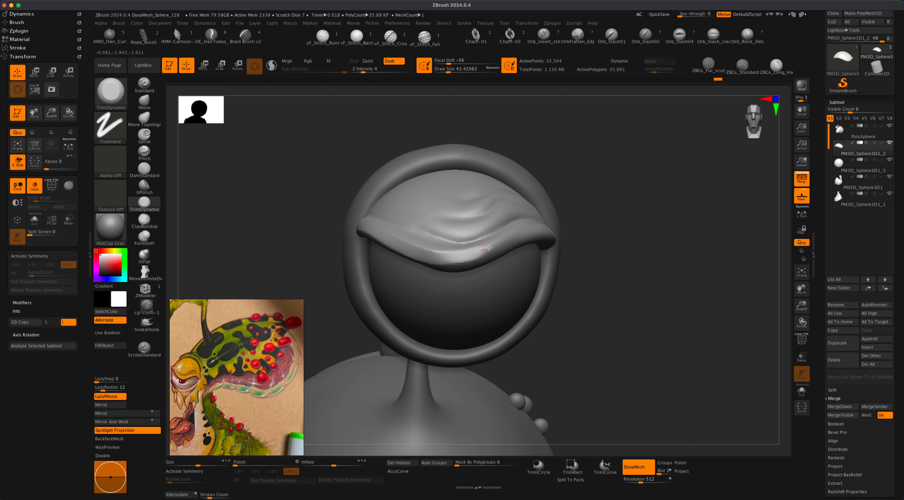
mouse_move(593, 214)
left_mouse_down()
mouse_move(605, 199)
mouse_move(596, 225)
mouse_move(502, 235)
left_mouse_up()
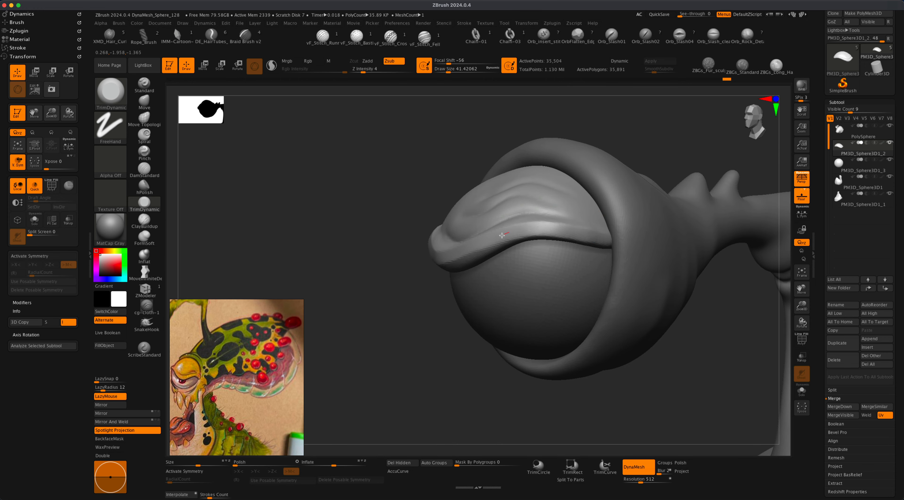
left_click_drag(440, 256, 435, 250)
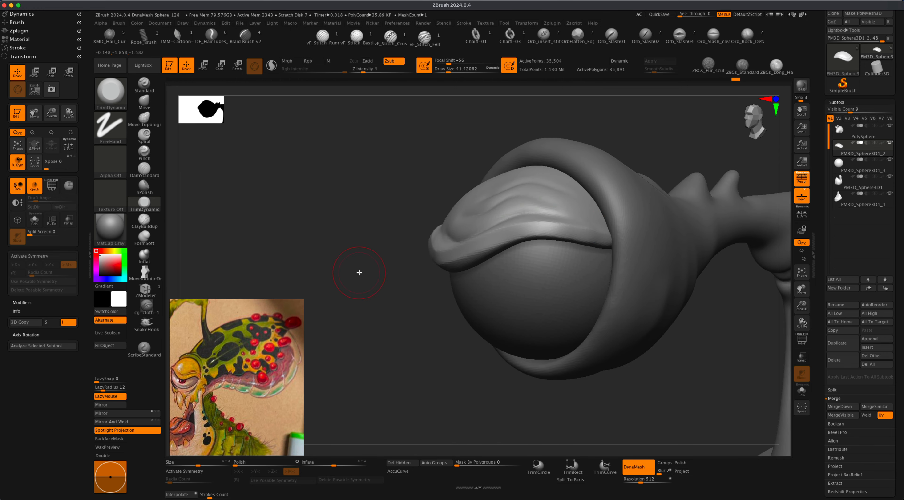
mouse_move(359, 271)
left_mouse_down()
mouse_move(371, 256)
mouse_move(363, 258)
mouse_move(373, 218)
mouse_move(377, 225)
left_mouse_up()
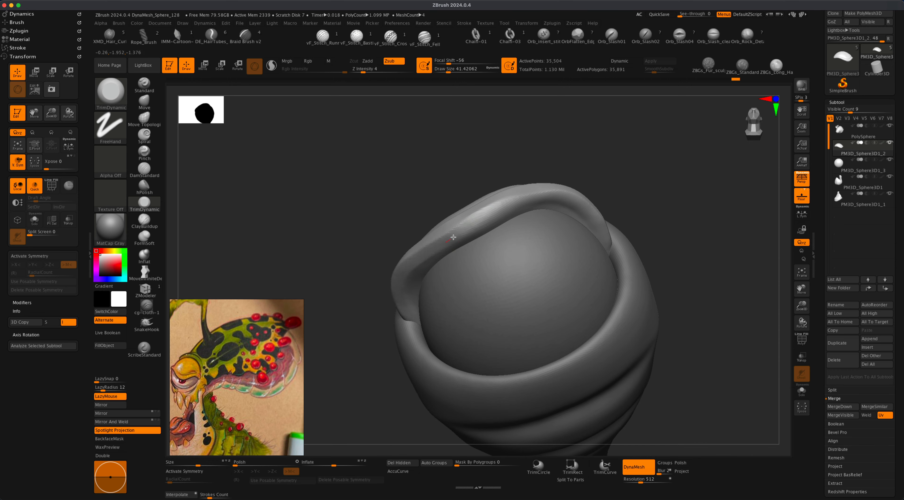
left_click_drag(453, 237, 535, 201)
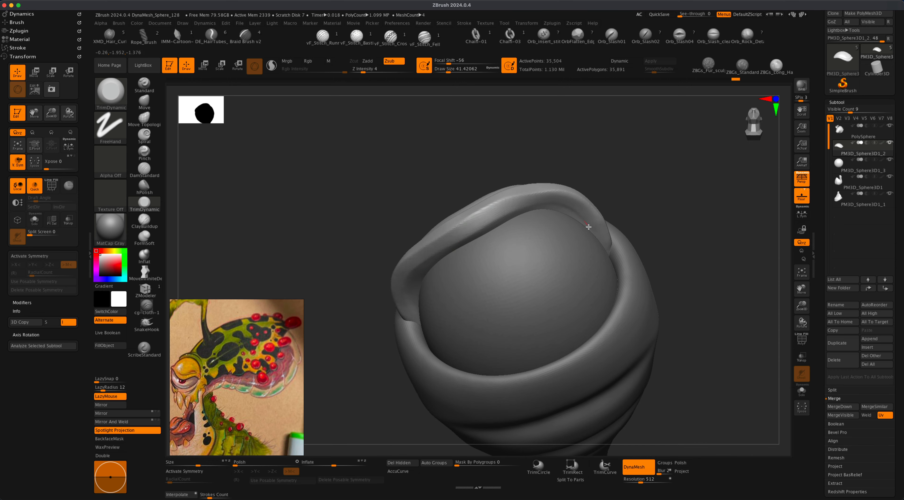
left_click_drag(639, 211, 639, 233)
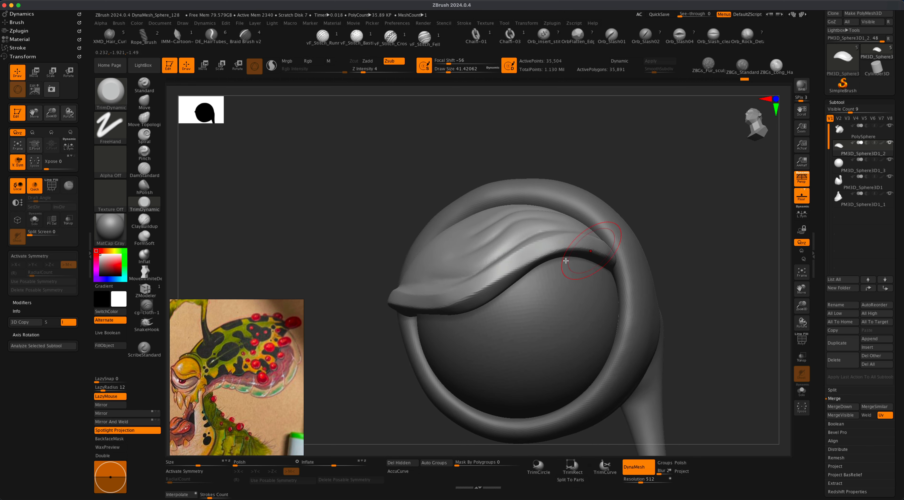
mouse_move(456, 299)
left_mouse_down()
mouse_move(482, 292)
mouse_move(466, 282)
left_mouse_up()
Switch the model's material to PolySkin, moving the reference board out of the way of the material list.
mouse_move(325, 256)
left_mouse_down("alt")
mouse_move(342, 237)
mouse_move(347, 253)
mouse_move(333, 228)
mouse_move(360, 222)
mouse_move(361, 199)
mouse_move(375, 250)
mouse_move(463, 222)
left_mouse_up("alt")
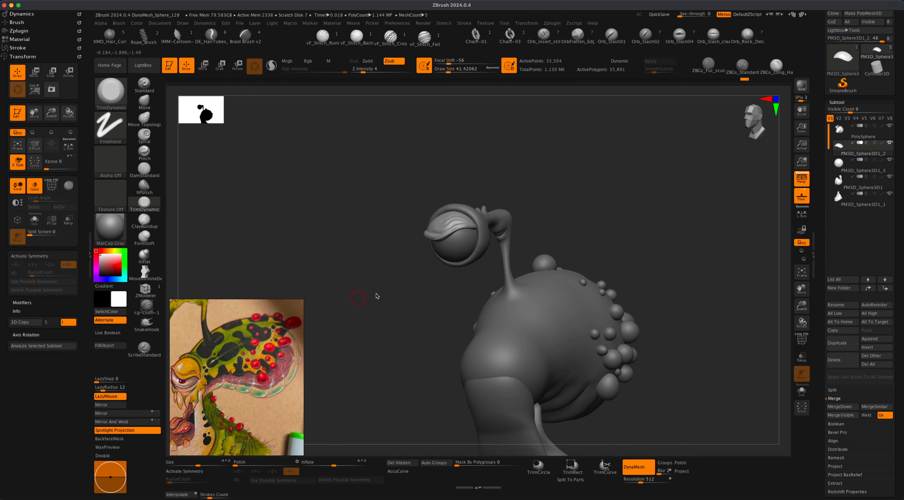
left_click_drag(377, 296, 398, 302, "alt")
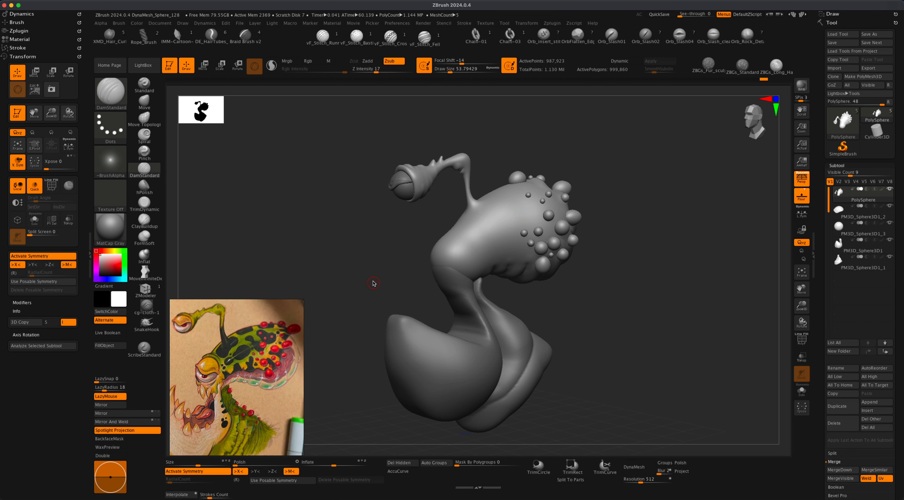
left_click_drag(374, 283, 370, 289, "alt")
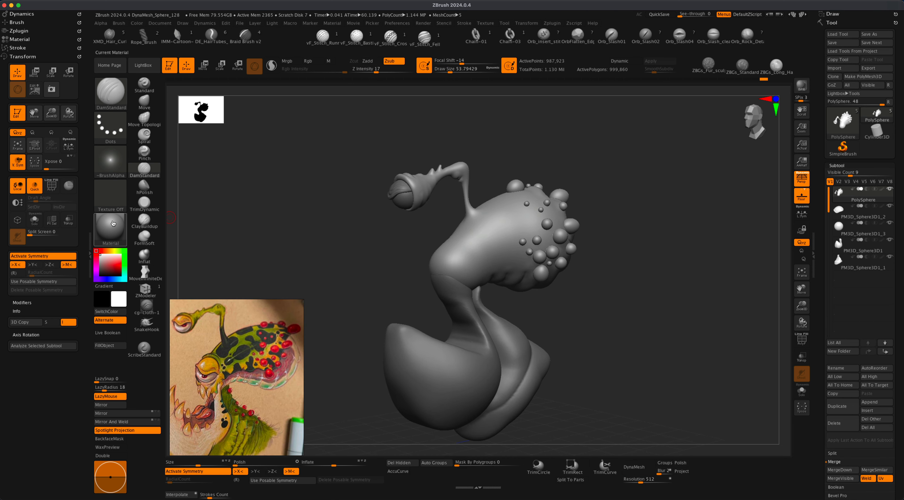
left_click(110, 224)
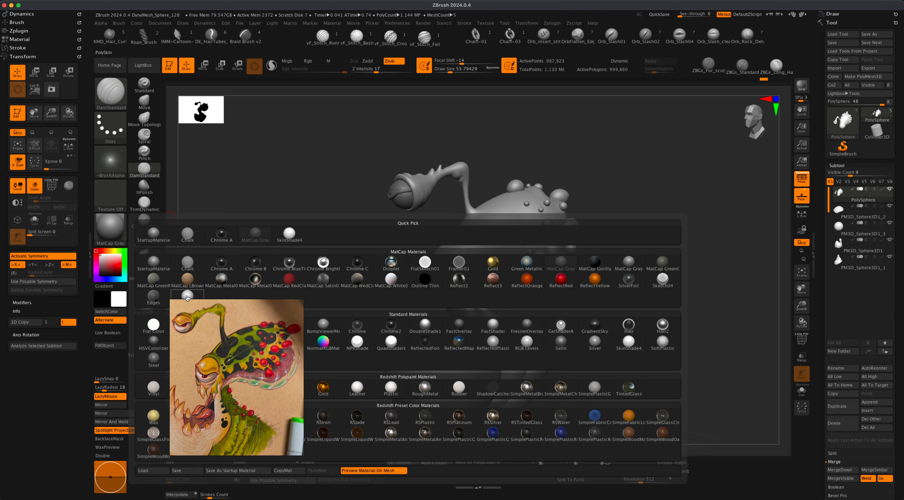
left_click(255, 232)
left_click_drag(237, 353, 240, 400)
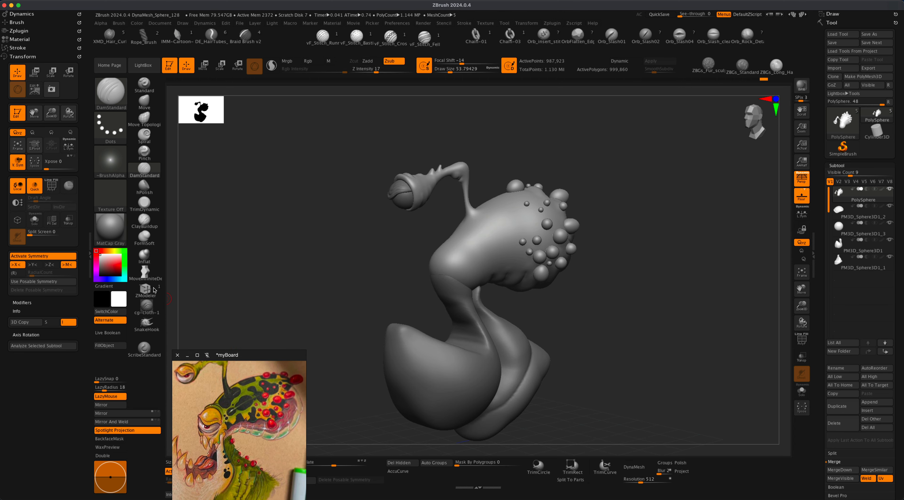
left_click(110, 228)
left_click(187, 297)
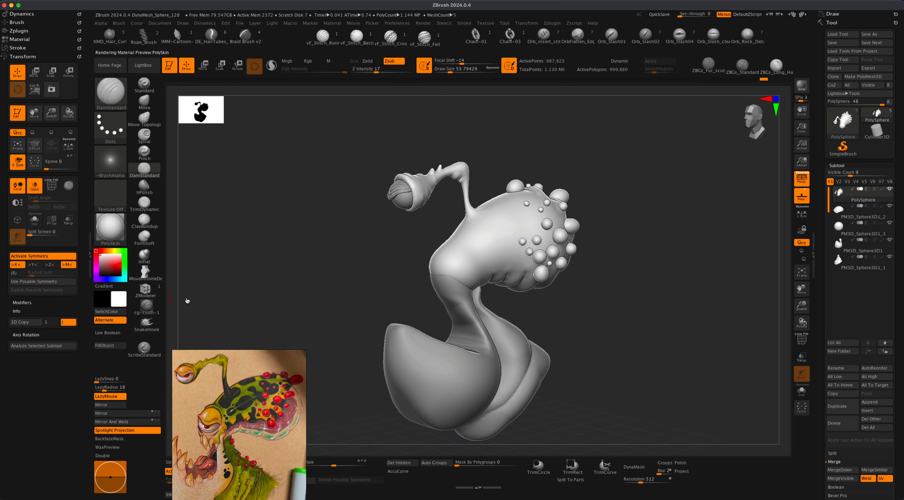
Make the neck piece behind the lower jaw the active subtool and move the reference board back up beside the model.
left_click_drag(323, 274, 318, 270)
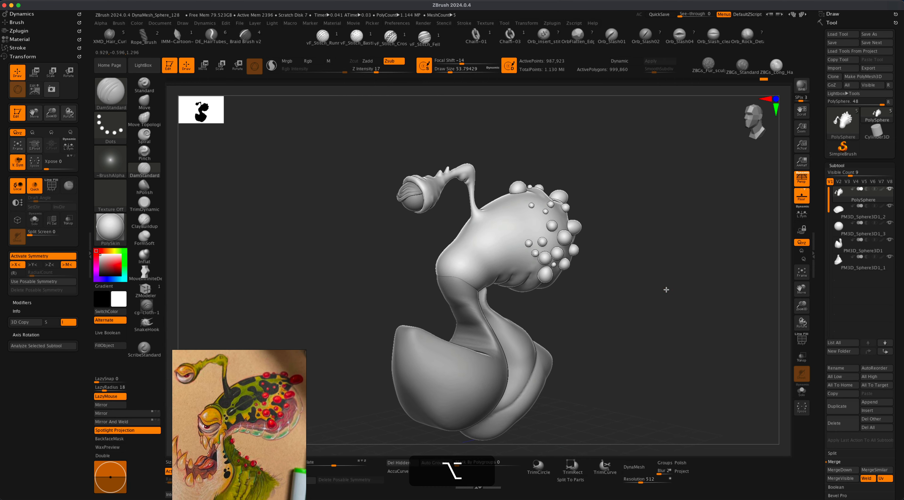
left_click_drag(666, 288, 629, 316)
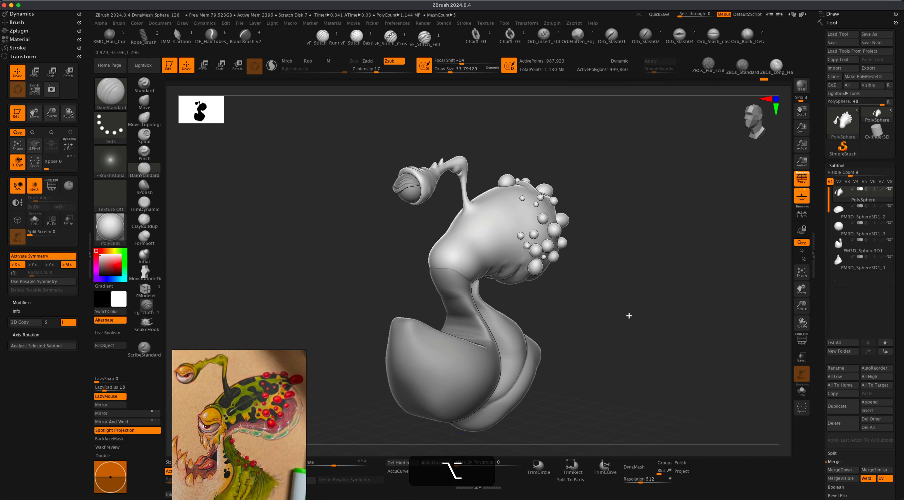
left_click(506, 337, "alt")
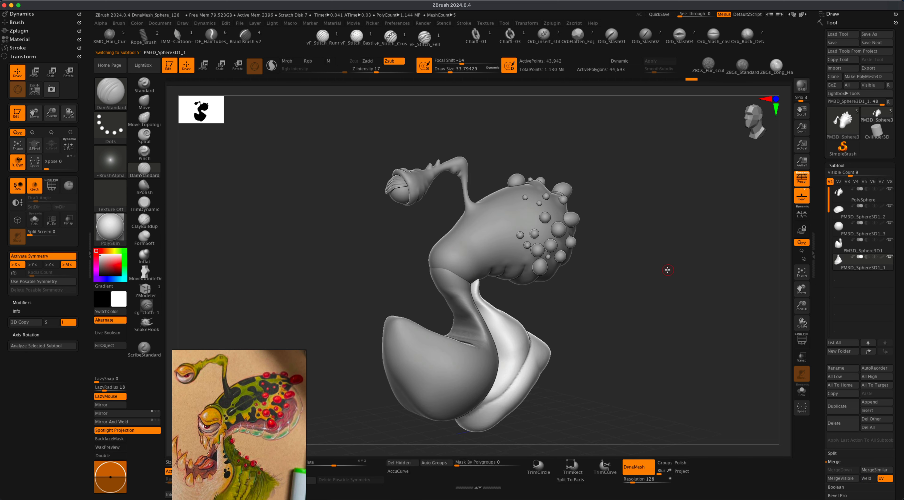
mouse_move(675, 273)
left_mouse_down()
mouse_move(664, 274)
mouse_move(717, 275)
mouse_move(687, 271)
left_mouse_up()
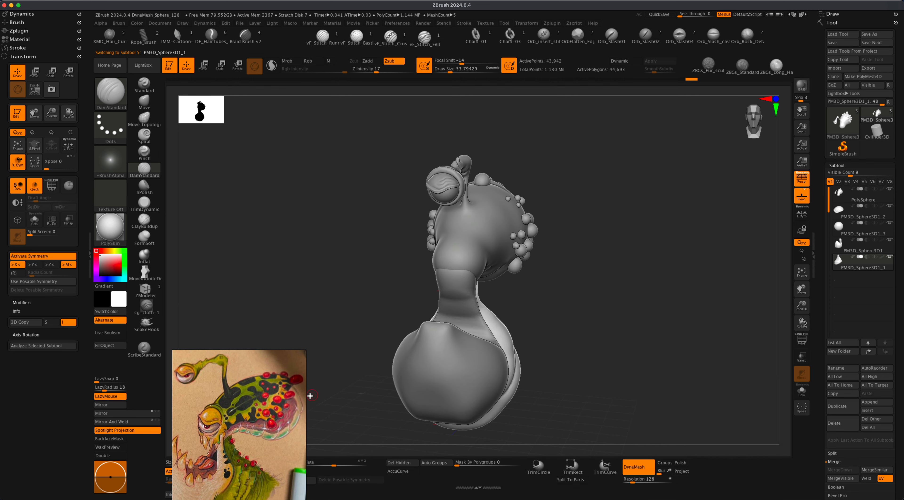
left_click_drag(282, 403, 294, 318)
Examine the whole creature from the front and side, comparing the head, jaw and neck shapes with the reference drawing.
mouse_move(622, 336)
left_mouse_down()
mouse_move(609, 337)
mouse_move(620, 331)
mouse_move(621, 353)
left_mouse_up()
left_click_drag(601, 312, 603, 315, "alt")
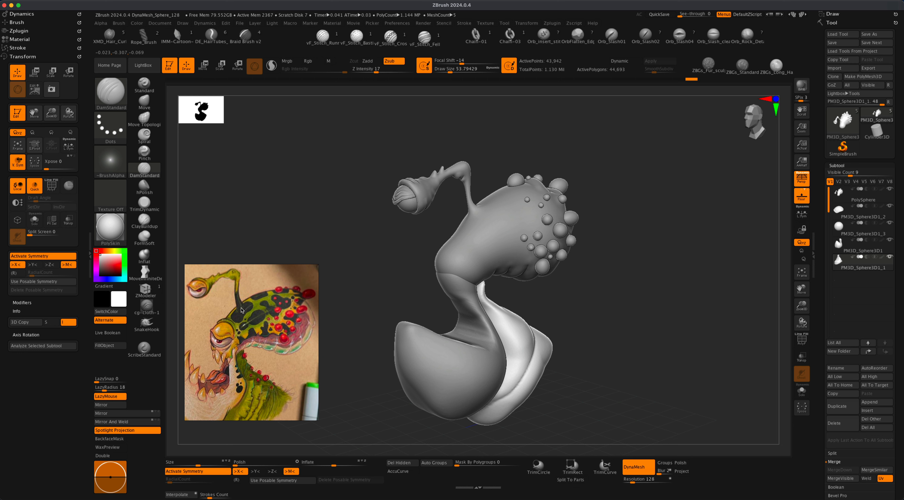
left_click_drag(556, 326, 602, 326)
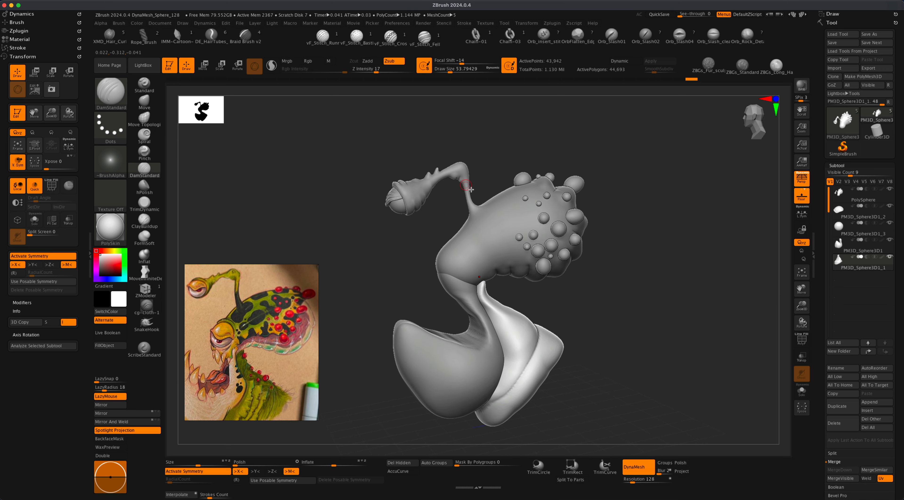
left_click_drag(610, 305, 621, 311)
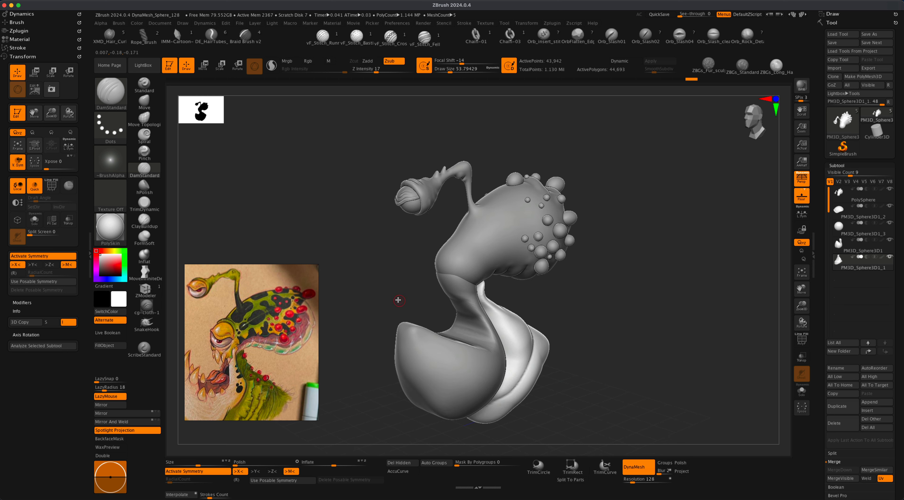
mouse_move(398, 300)
left_mouse_down()
mouse_move(429, 295)
mouse_move(402, 286)
left_mouse_up()
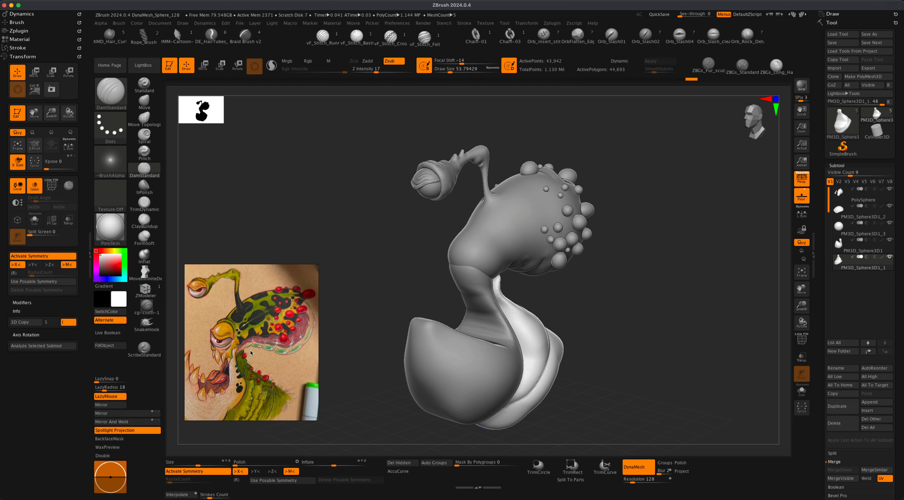
mouse_move(601, 263)
left_mouse_down()
mouse_move(611, 306)
mouse_move(630, 307)
mouse_move(593, 310)
mouse_move(628, 309)
left_mouse_up()
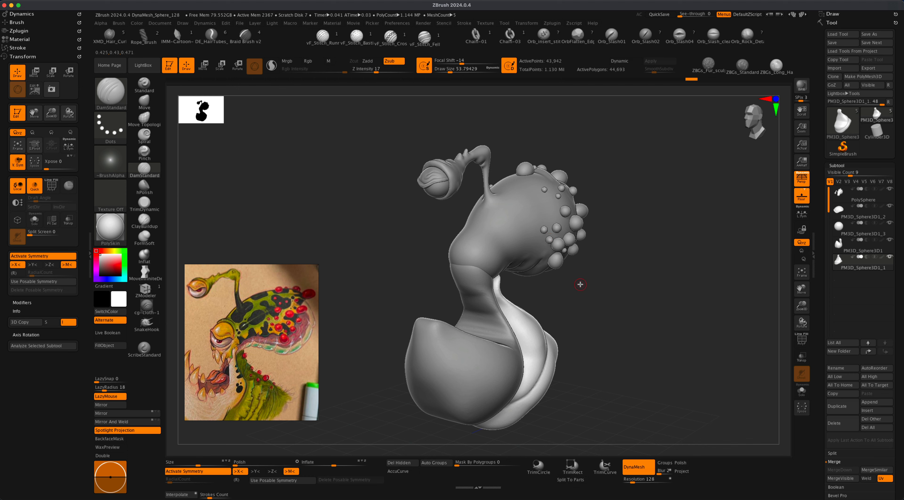
mouse_move(581, 283)
left_mouse_down()
mouse_move(584, 311)
mouse_move(570, 306)
mouse_move(587, 309)
mouse_move(579, 309)
left_mouse_up()
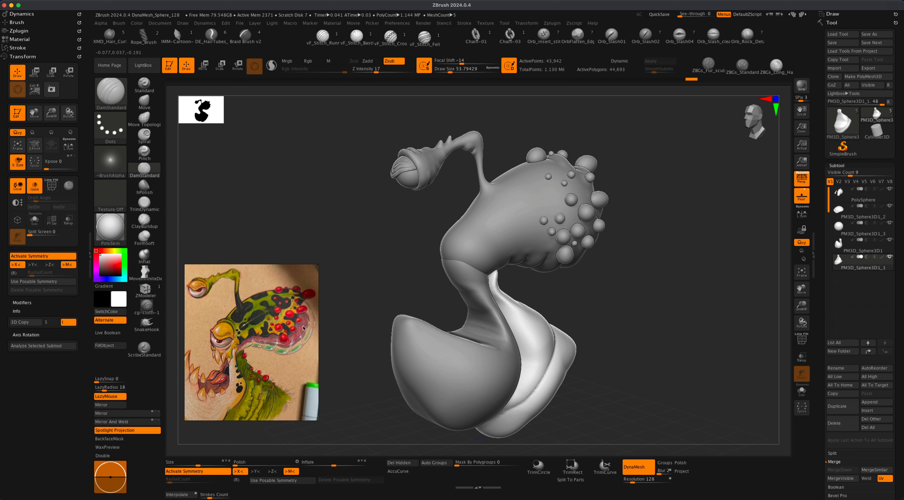
left_click_drag(359, 303, 361, 302)
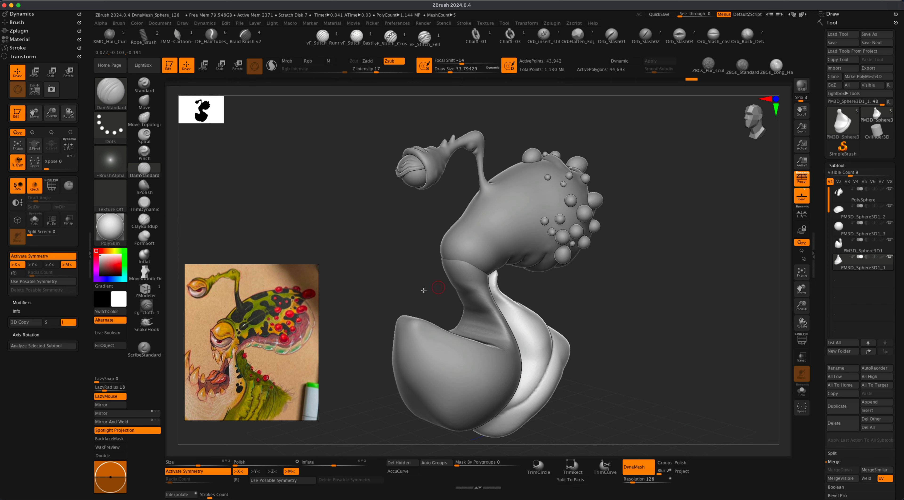
mouse_move(340, 318)
left_mouse_down()
mouse_move(319, 322)
mouse_move(346, 318)
left_mouse_up()
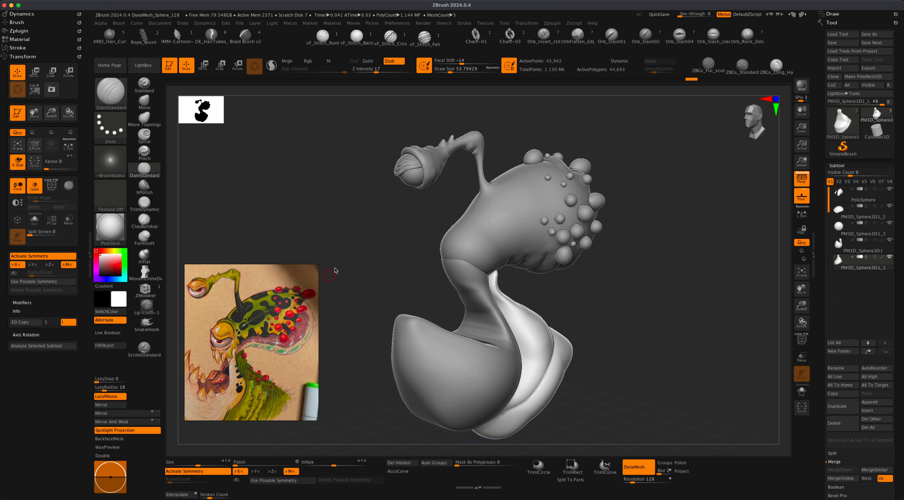
mouse_move(377, 279)
left_mouse_down()
mouse_move(371, 288)
mouse_move(381, 289)
left_mouse_up()
Push in the neck's upper back below the head with the Move brush at draw sizes about 212 and 177, and smooth it.
left_click(144, 102)
key("s")
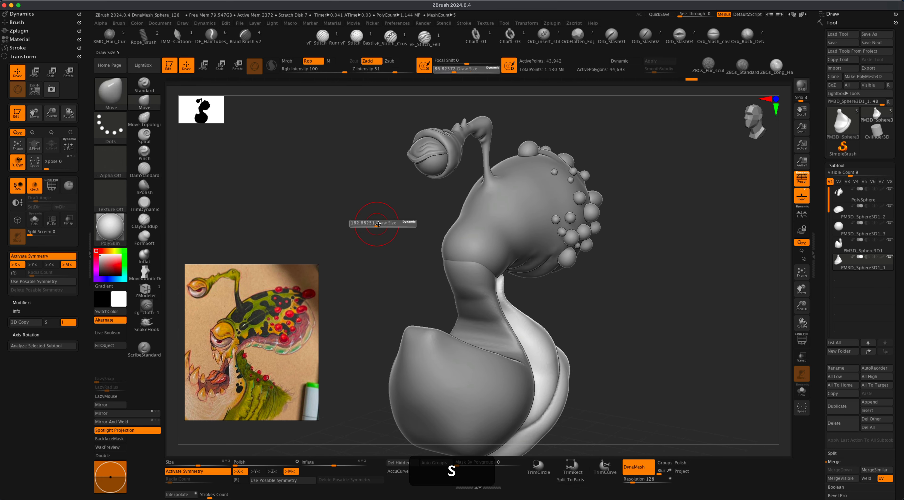
left_click_drag(374, 224, 381, 224)
mouse_move(563, 312)
left_mouse_down()
mouse_move(528, 301)
mouse_move(485, 305)
mouse_move(540, 291)
mouse_move(561, 315)
mouse_move(525, 299)
left_mouse_up()
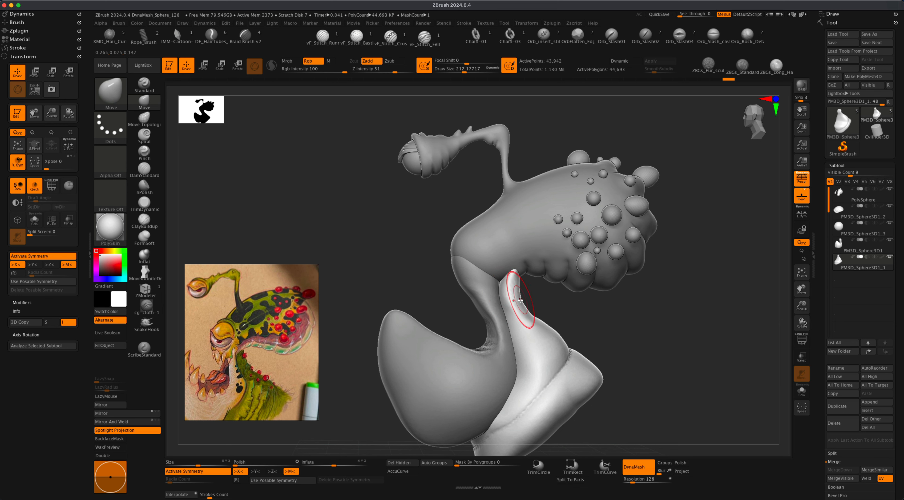
key("s")
left_click_drag(545, 301, 521, 301)
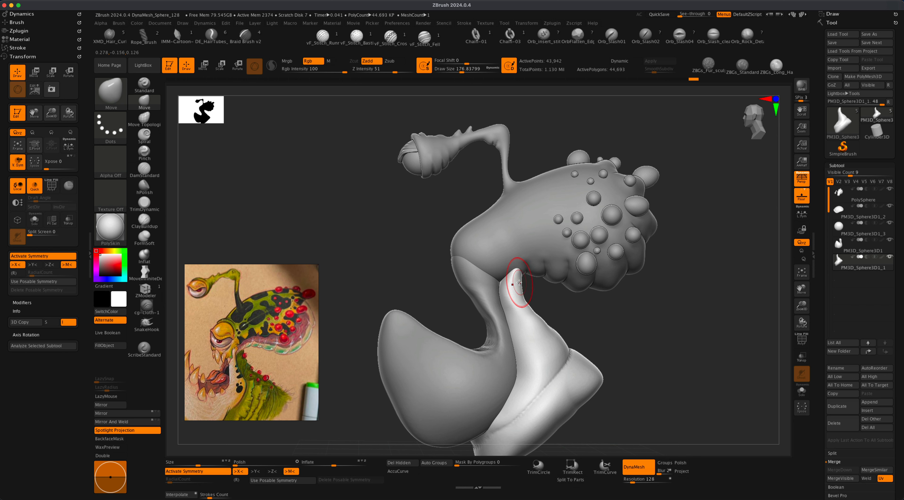
mouse_move(558, 307)
left_mouse_down()
mouse_move(603, 325)
mouse_move(575, 310)
mouse_move(646, 323)
left_mouse_up()
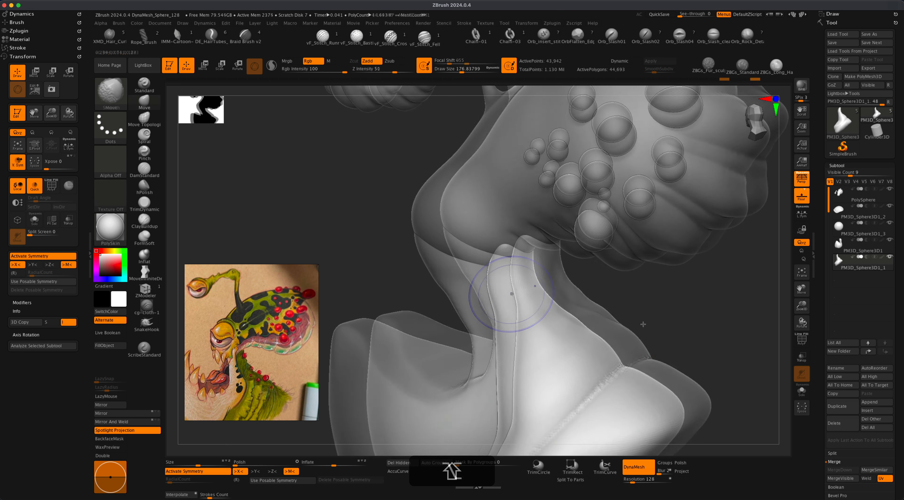
mouse_move(578, 337)
left_mouse_down("shift")
mouse_move(523, 283)
mouse_move(510, 298)
left_mouse_up("shift")
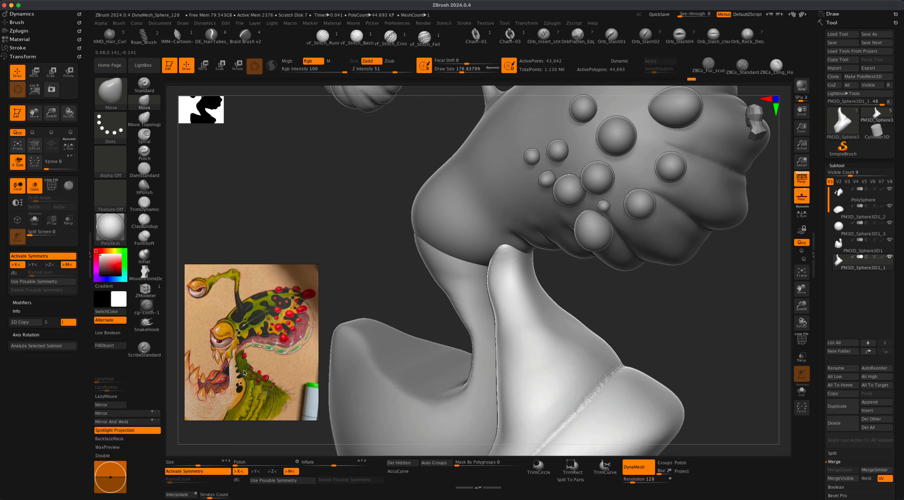
Enlarge the reference drawing around the large eye and upper jaw, and make the head the active subtool.
left_click_drag(662, 342, 653, 363)
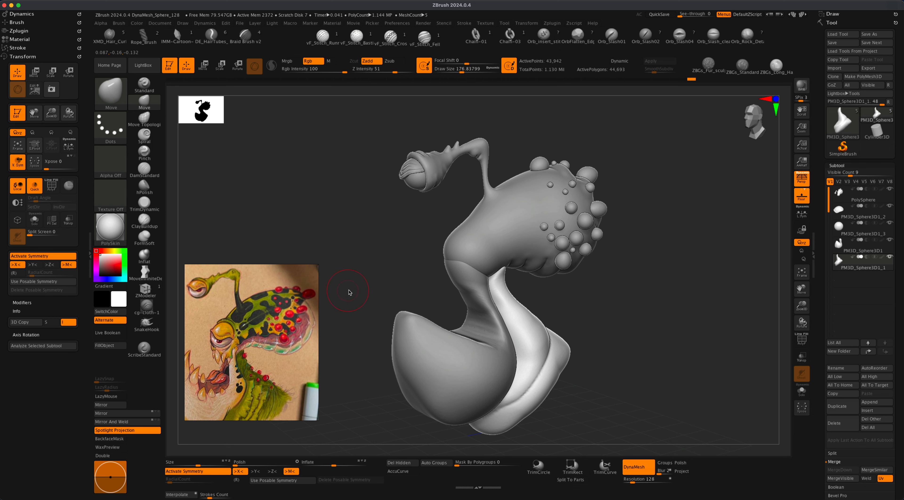
left_click_drag(349, 292, 378, 312, "alt")
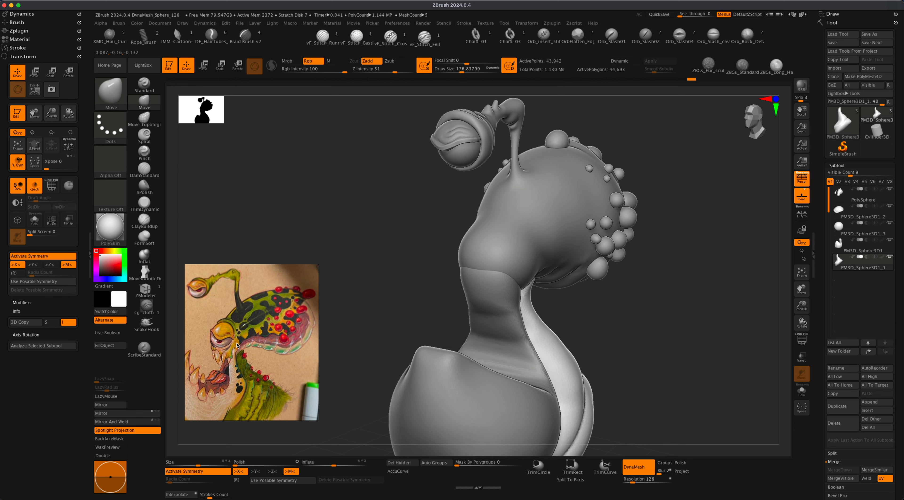
left_click_drag(605, 333, 322, 344)
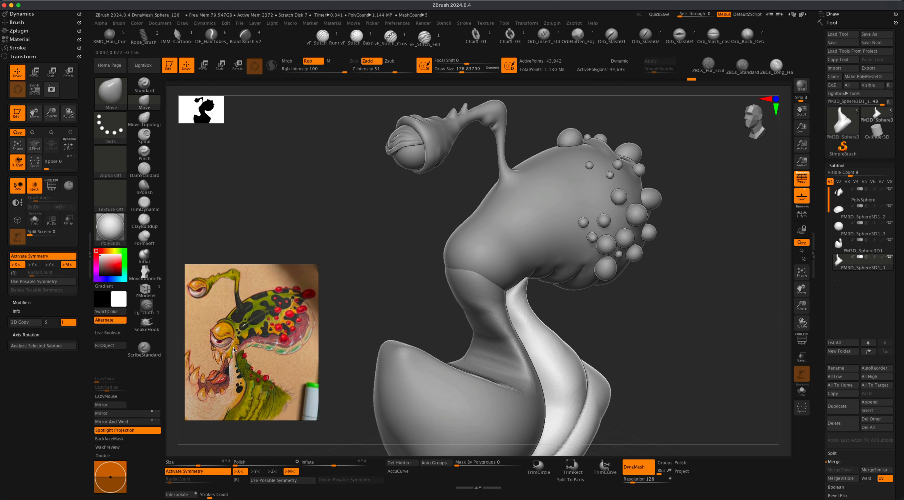
scroll(237, 345, "up", 3)
middle_click_drag(198, 341, 236, 378)
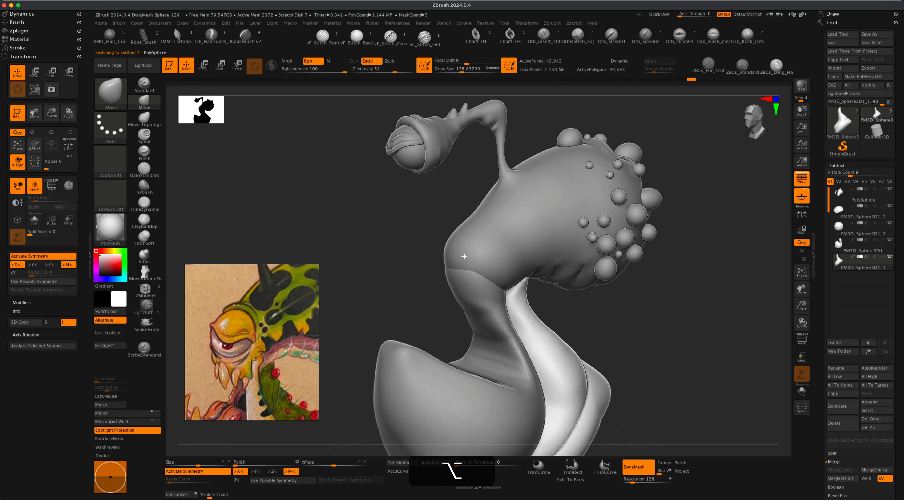
left_click(456, 267, "alt")
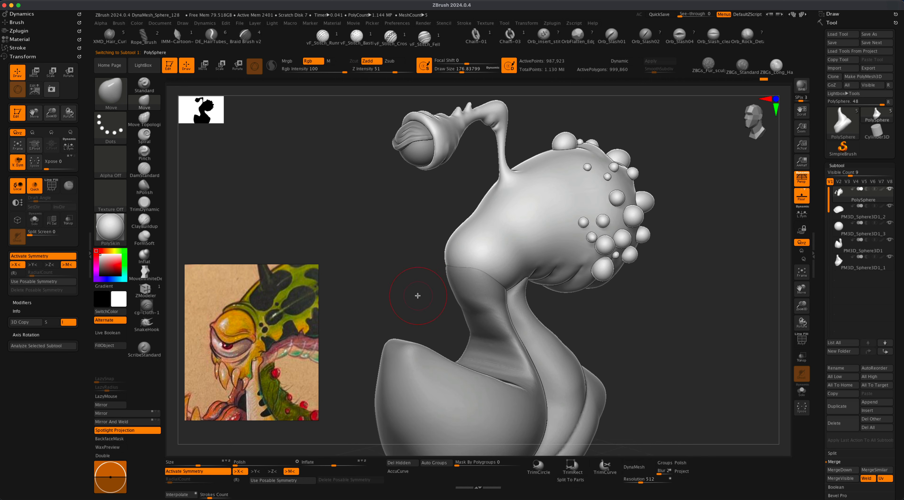
mouse_move(418, 295)
left_mouse_down("alt")
mouse_move(409, 317)
mouse_move(397, 317)
left_mouse_up("alt")
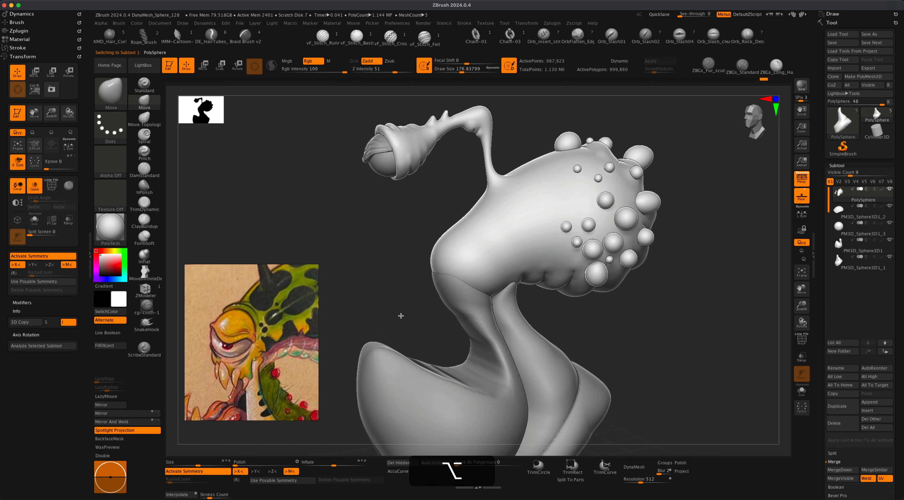
Make the lower jaw and neck piece active, then reshape and smooth the neck front below the head with the Move brush.
left_click(440, 288, "alt")
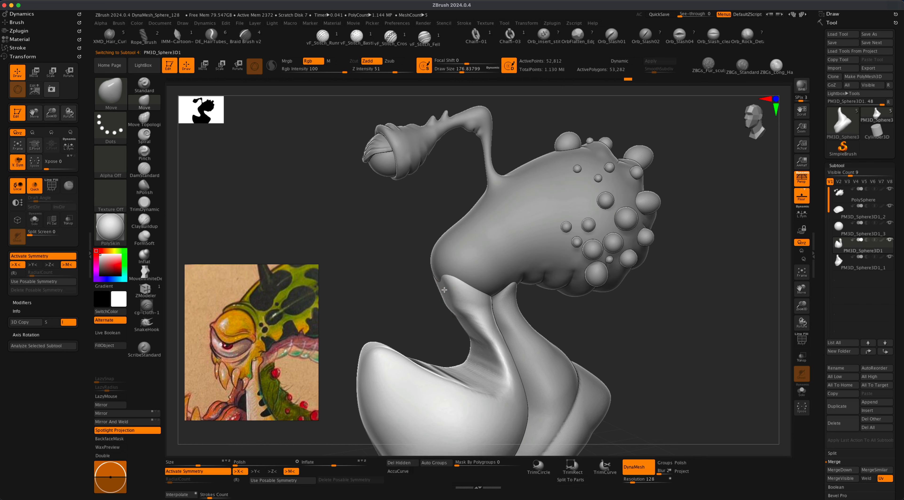
mouse_move(537, 311)
left_mouse_down()
mouse_move(589, 317)
mouse_move(364, 281)
left_mouse_up()
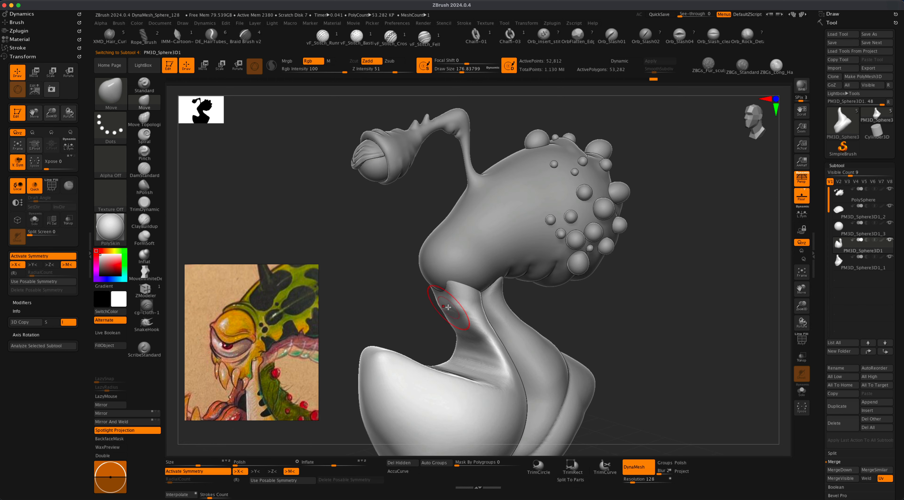
left_click_drag(405, 314, 419, 313)
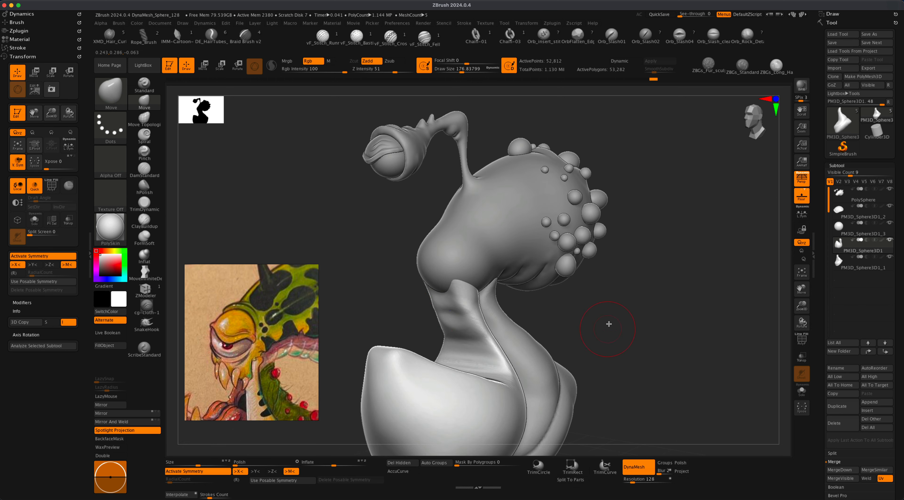
left_click_drag(608, 324, 605, 323)
left_click_drag(605, 324, 637, 355, "super")
left_click_drag(456, 314, 469, 318, "shift")
left_click_drag(605, 342, 585, 335)
Make the head the active subtool and reduce the reference drawing to show the eye stalk, upper jaw and open lower jaw.
left_click(471, 246, "alt")
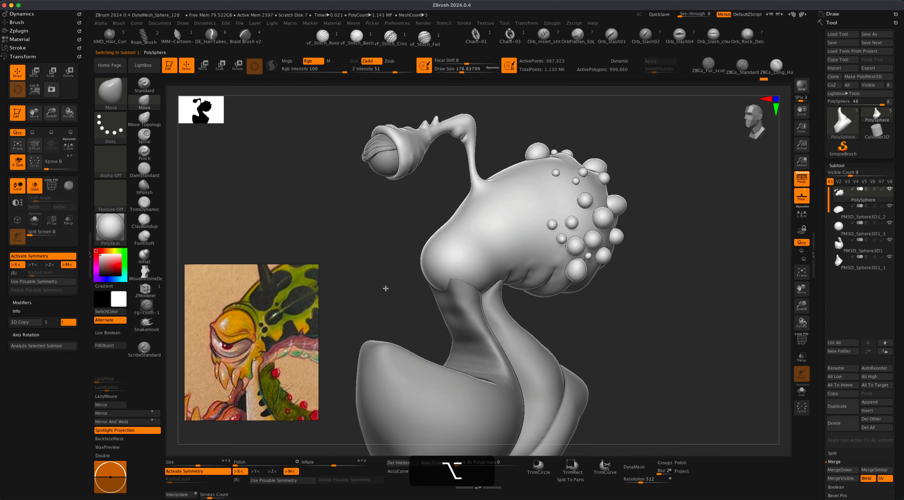
left_click_drag(386, 288, 384, 292)
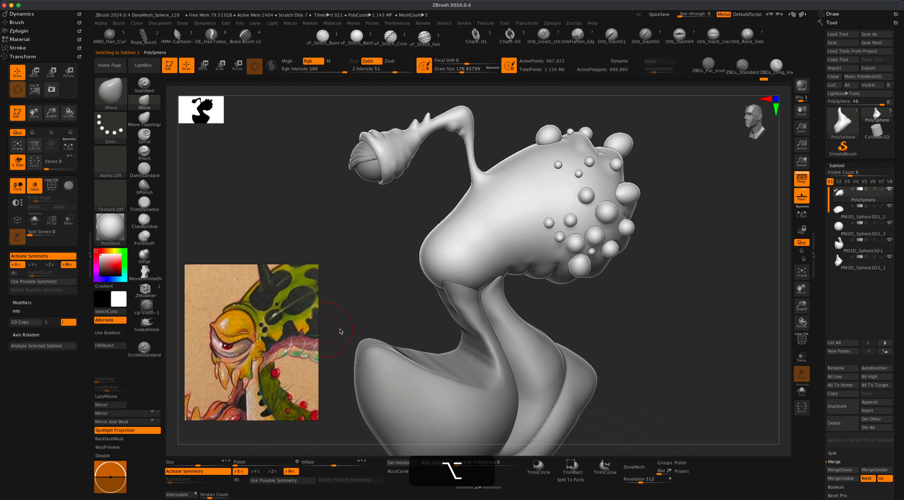
mouse_move(340, 331)
left_mouse_down()
mouse_move(390, 312)
mouse_move(262, 350)
left_mouse_up()
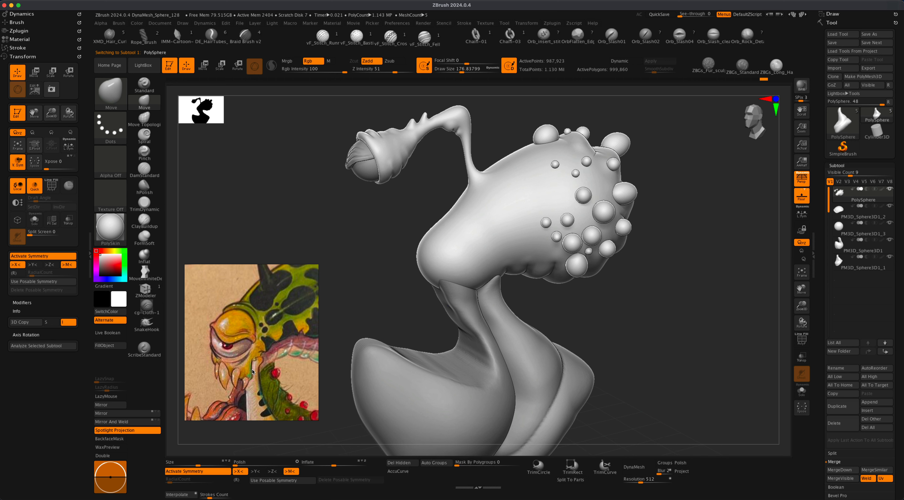
scroll(248, 381, "down", 4)
middle_click_drag(248, 381, 249, 354)
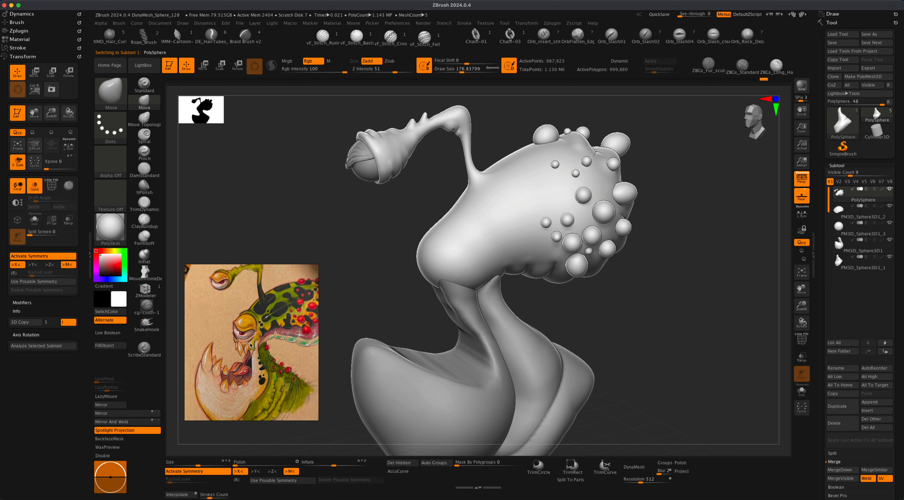
Pull the lower tip of the head's snout slightly downward with the Move brush at draw size about 140.
mouse_move(380, 312)
left_mouse_down()
mouse_move(406, 302)
mouse_move(412, 285)
mouse_move(434, 309)
mouse_move(440, 295)
left_mouse_up()
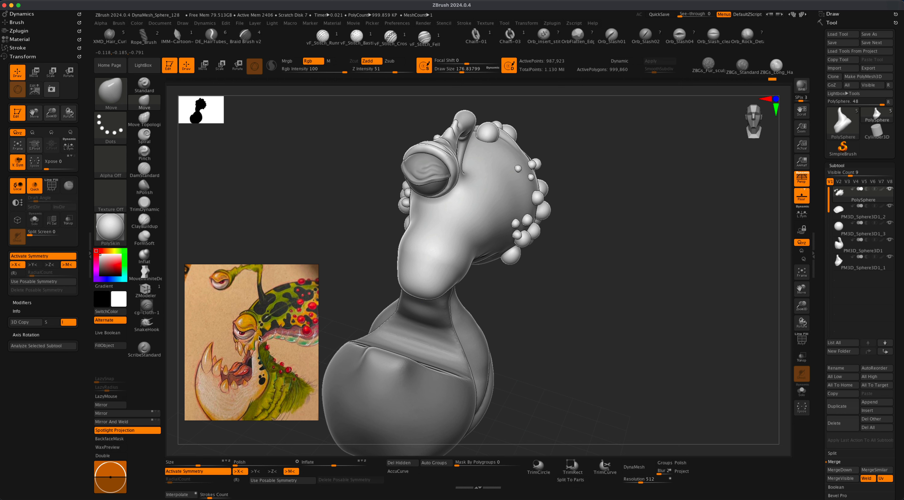
left_click_drag(328, 312, 280, 341)
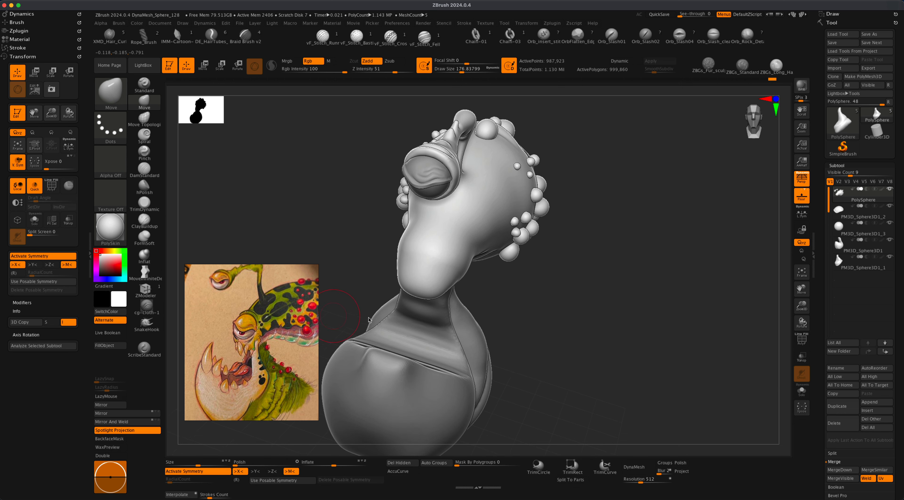
key("s")
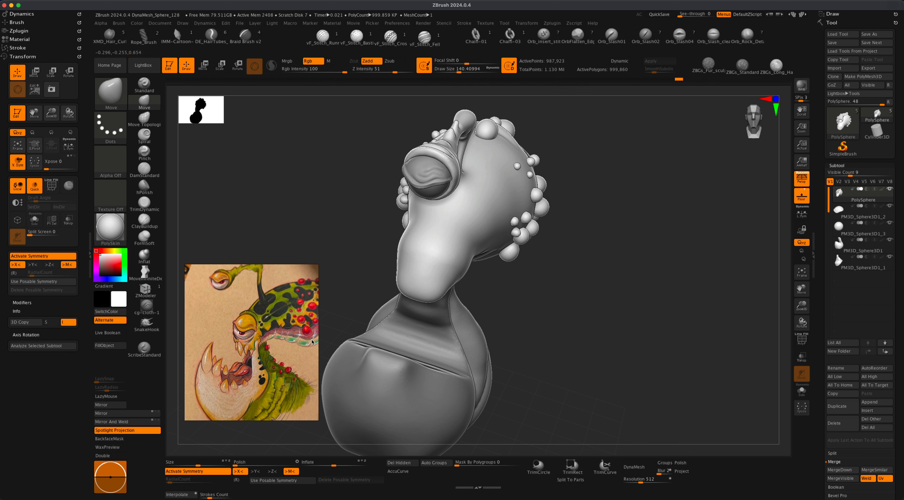
right_click_drag(426, 301, 456, 309)
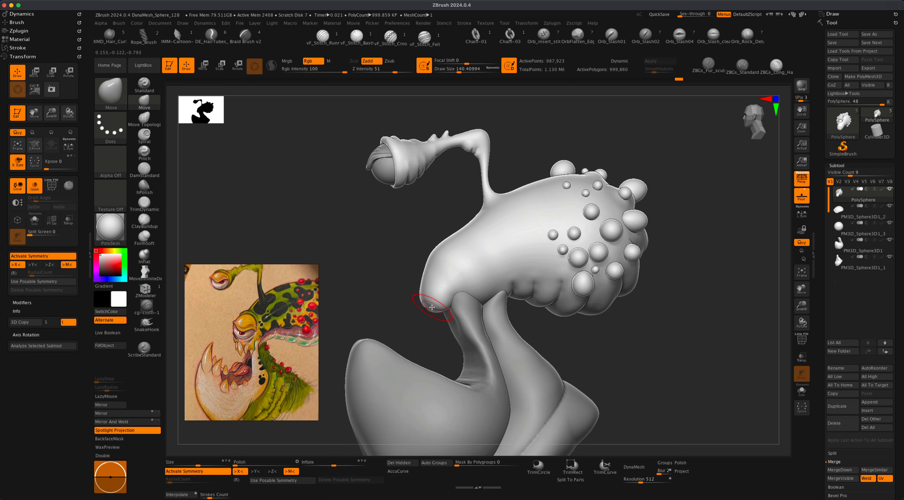
mouse_move(391, 301)
left_mouse_down("alt")
mouse_move(368, 334)
mouse_move(403, 310)
left_mouse_up("alt")
Flatten the lower front of the snout with the TrimDynamic brush at draw size about 124.
left_click(144, 204)
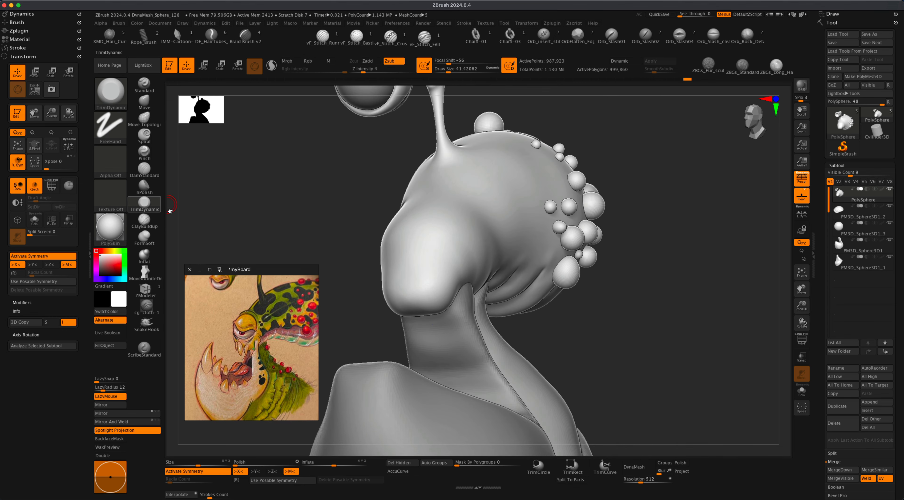
key("s")
mouse_move(266, 222)
left_mouse_down()
mouse_move(289, 218)
mouse_move(418, 310)
mouse_move(567, 314)
left_mouse_up()
mouse_move(419, 310)
left_mouse_down()
mouse_move(389, 310)
mouse_move(403, 296)
mouse_move(440, 303)
left_mouse_up()
left_click_drag(564, 343, 404, 296)
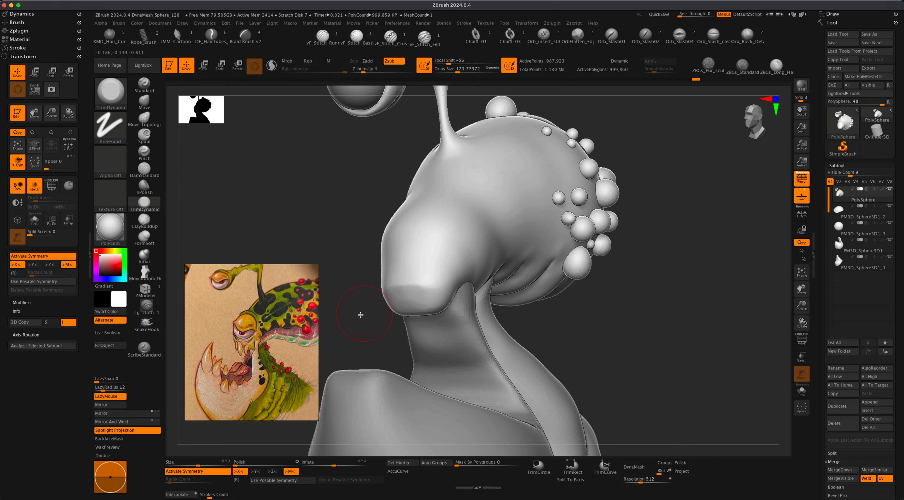
Enlarge the reference drawing around the large eye and upper teeth and compare it with the snout.
left_click_drag(359, 313, 351, 348)
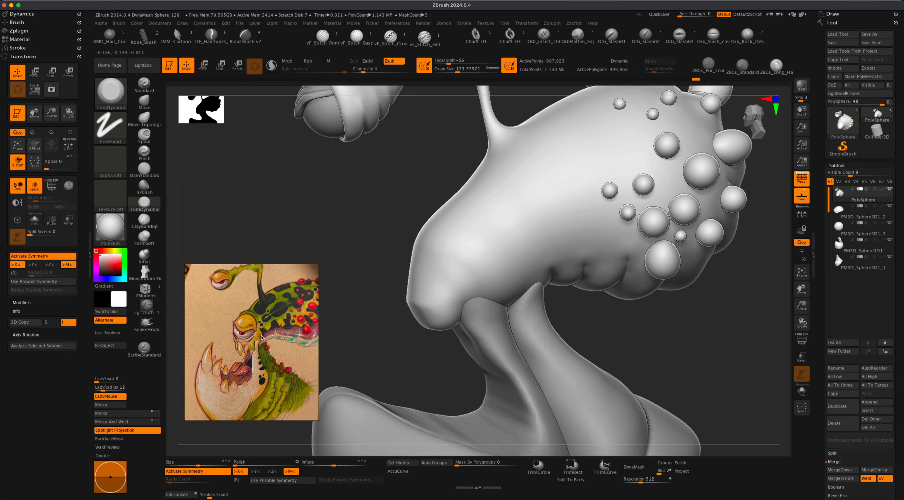
scroll(257, 342, "up", 3)
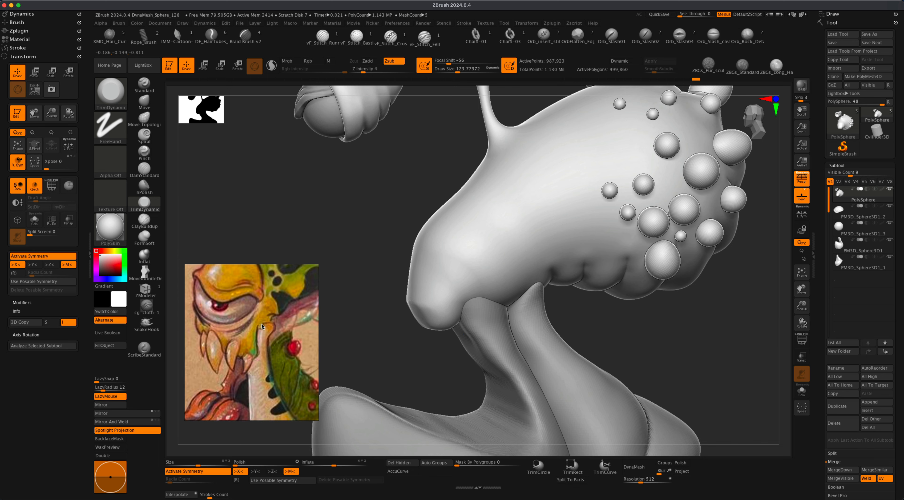
mouse_move(358, 339)
left_mouse_down()
mouse_move(374, 337)
mouse_move(368, 346)
left_mouse_up()
Make the lower jaw and neck piece active and pull its upper end back beneath the head with the Move brush at draw size about 128.
left_click(469, 338, "alt")
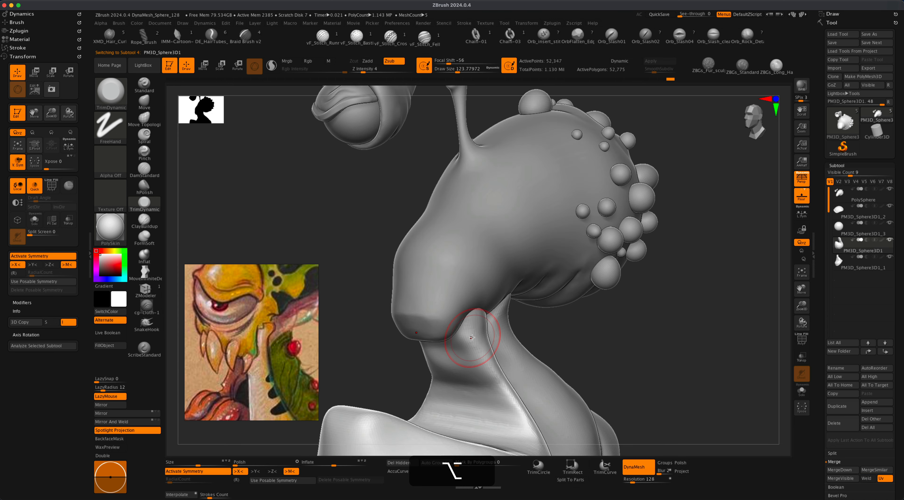
left_click(146, 104)
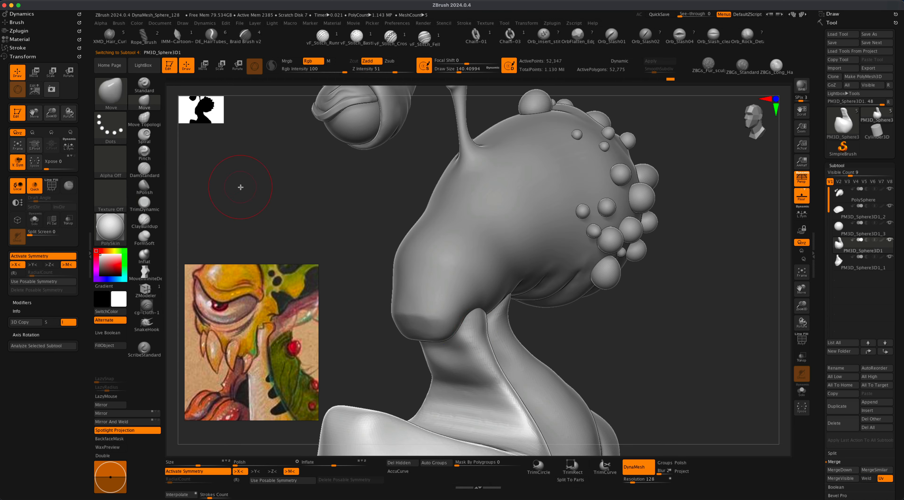
key("s")
left_click_drag(242, 188, 245, 187)
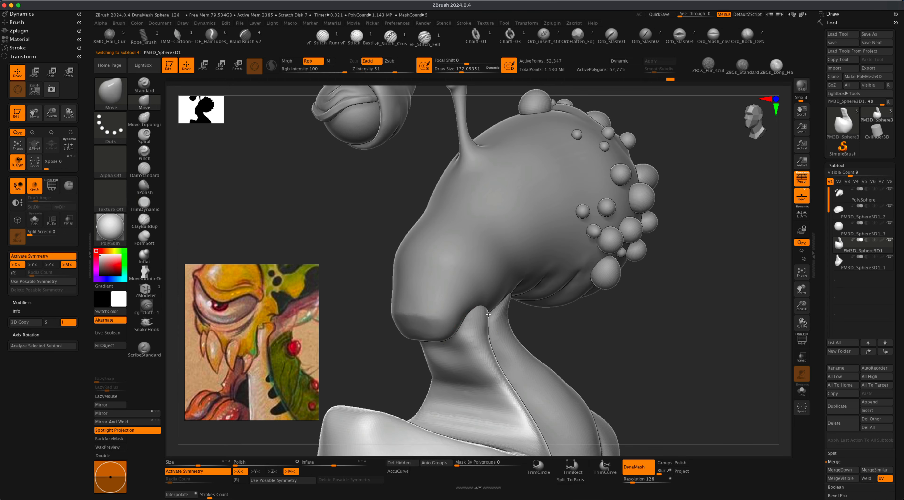
key("s")
left_click_drag(560, 333, 539, 343)
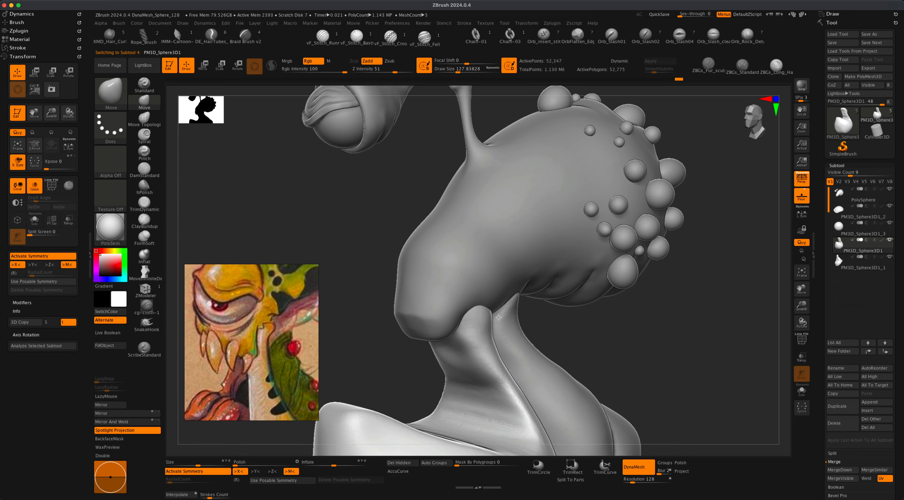
key("super+z")
key("super+z")
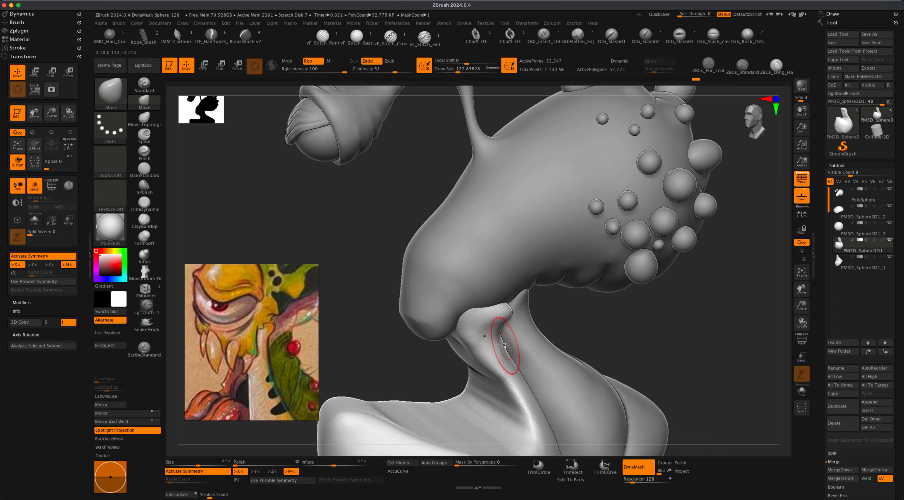
left_click_drag(585, 323, 589, 345)
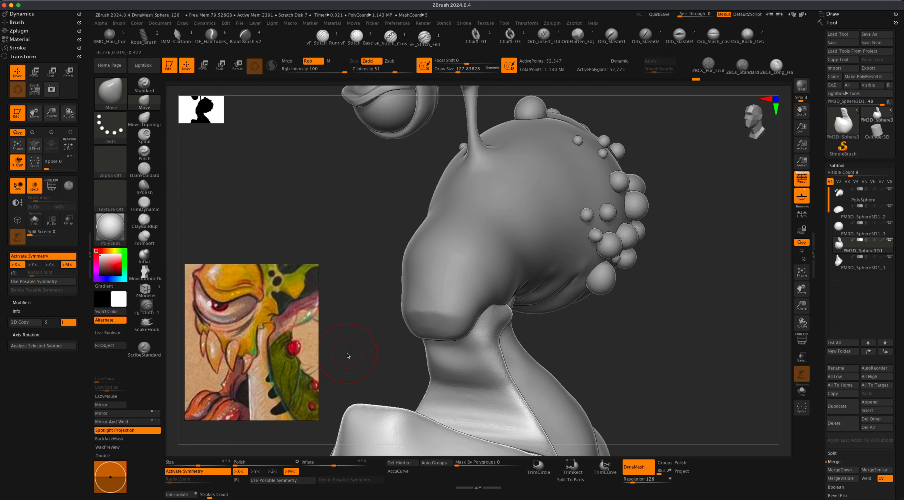
Make the head active and pull the snout's lower edge further down with the Move brush at draw size about 128.
left_click(351, 353, "alt")
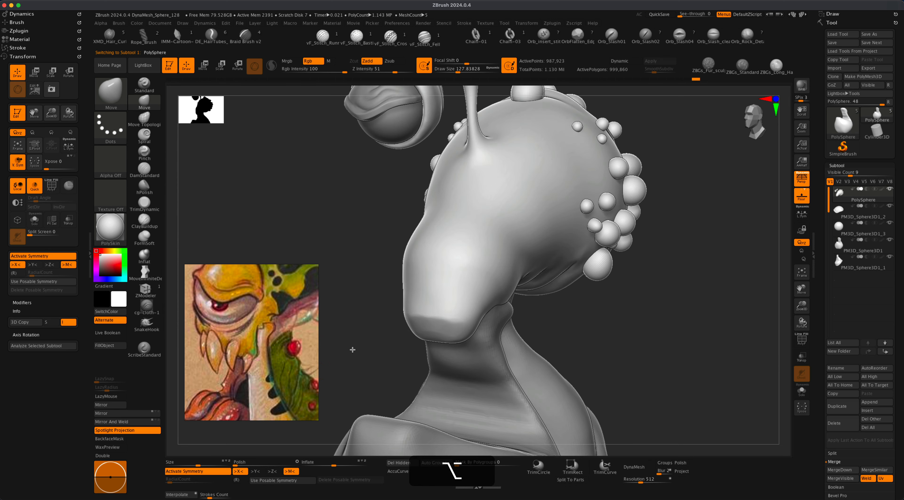
left_click_drag(352, 350, 346, 350)
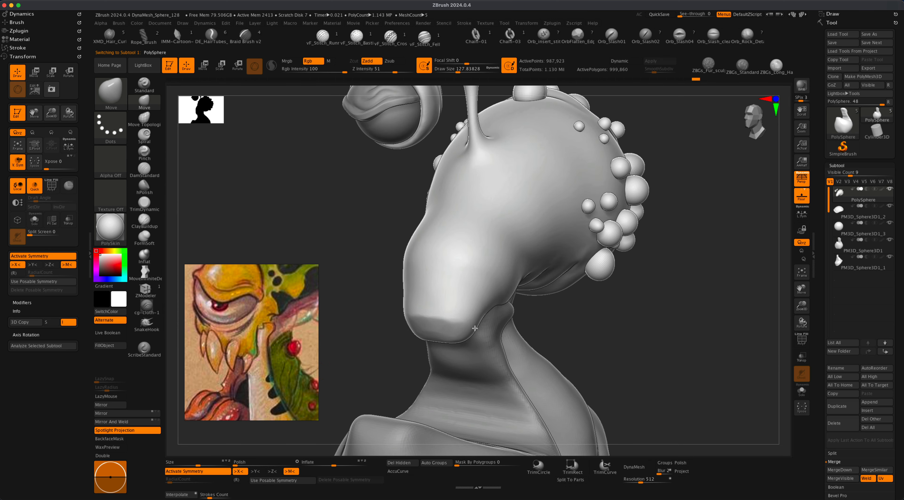
mouse_move(446, 329)
left_mouse_down()
mouse_move(440, 338)
mouse_move(472, 334)
mouse_move(486, 354)
left_mouse_up()
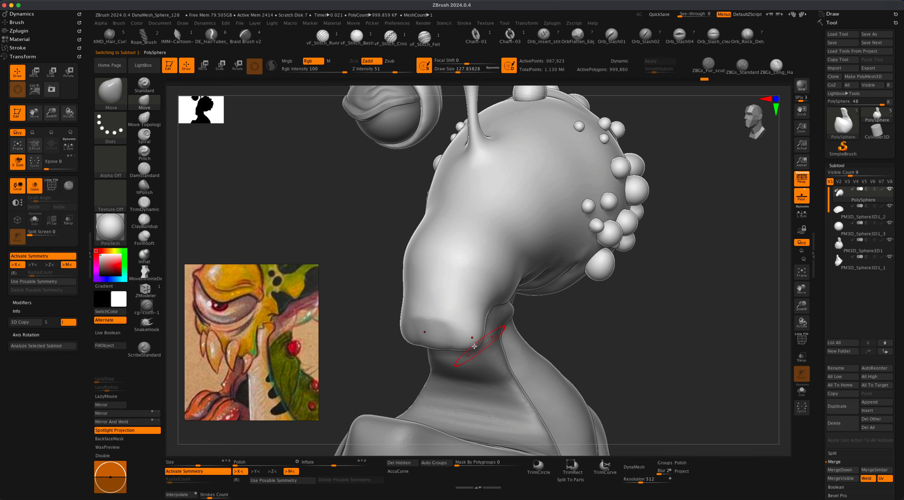
mouse_move(584, 347)
left_mouse_down()
mouse_move(505, 342)
mouse_move(492, 357)
mouse_move(473, 353)
left_mouse_up()
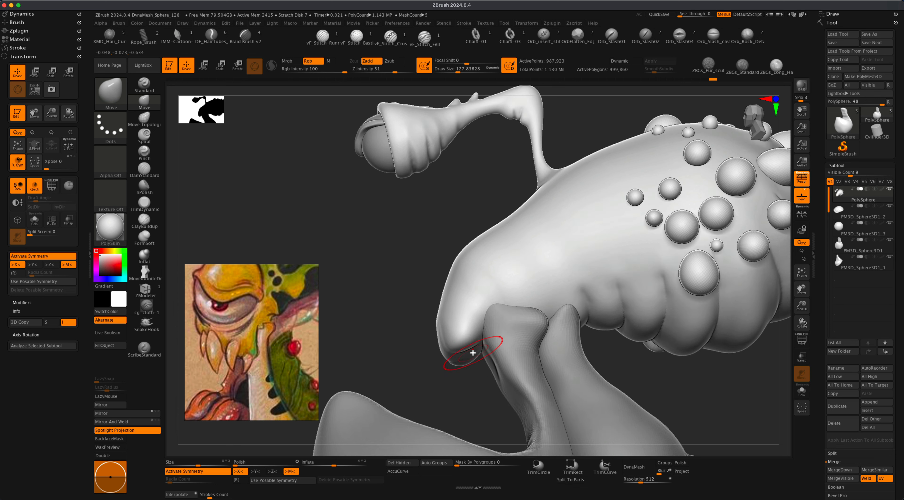
mouse_move(446, 396)
left_mouse_down()
mouse_move(473, 353)
mouse_move(478, 367)
left_mouse_up()
left_click_drag(391, 329, 383, 357)
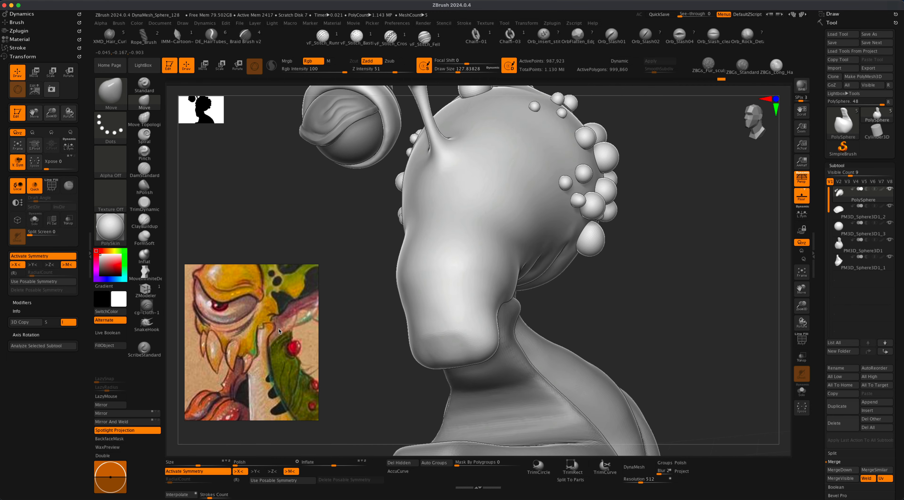
Enable AccuCurve and pull small pointed spikes from the upper jaw's rear edge with the Move brush at draw sizes about 71 and 41.
left_click_drag(343, 326, 357, 359, "alt")
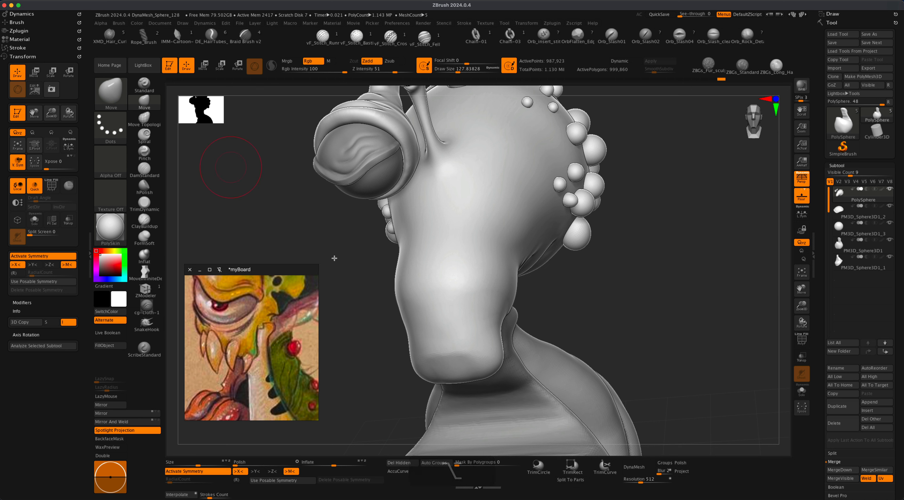
left_click(397, 471)
key("s")
left_click_drag(375, 385, 370, 385)
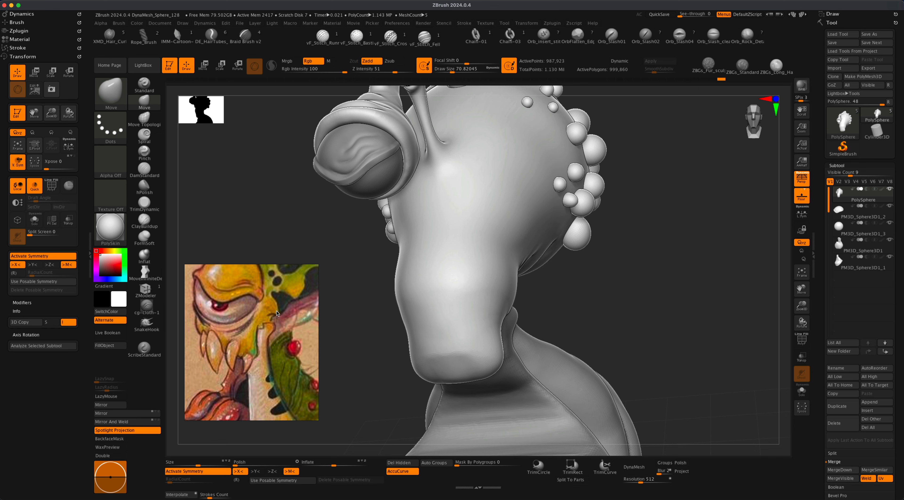
left_click_drag(597, 329, 545, 309)
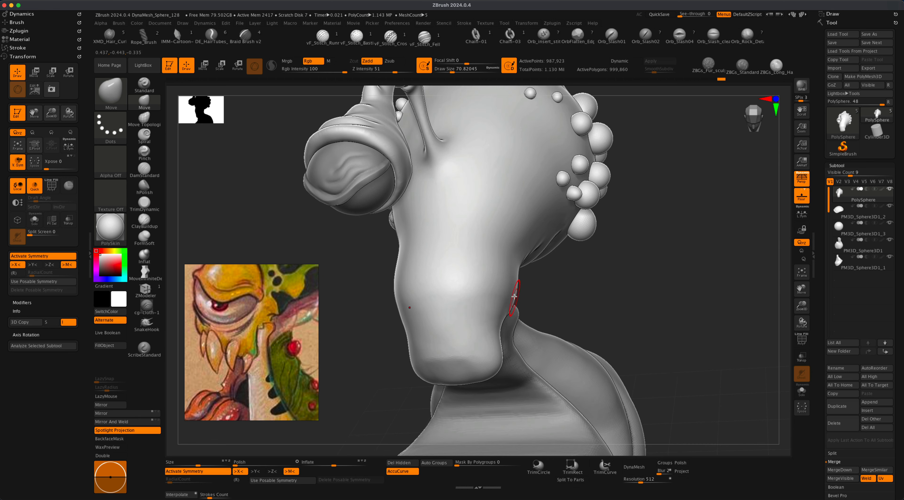
mouse_move(526, 296)
left_mouse_down()
mouse_move(542, 307)
mouse_move(472, 315)
mouse_move(516, 321)
left_mouse_up()
left_click_drag(362, 353, 401, 368)
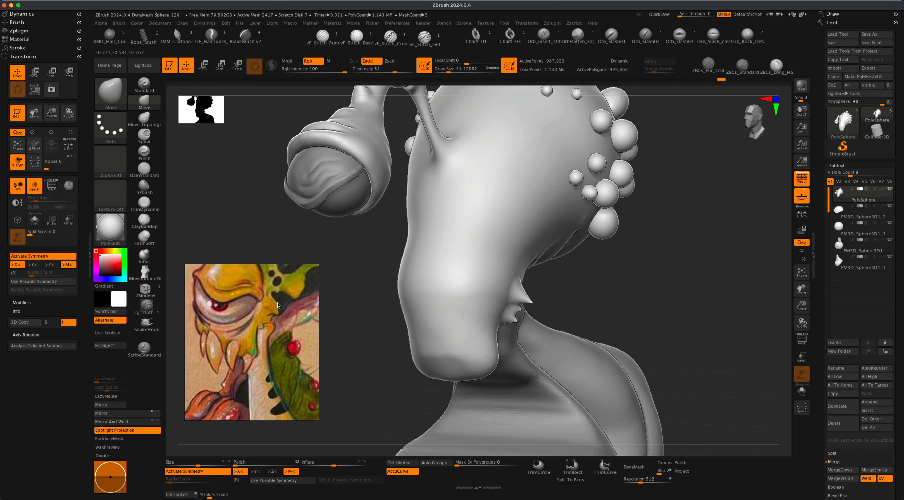
Disable AccuCurve, then reshape and smooth the spikes on the upper jaw's rear edge with the Move brush at draw size about 94.
key("s")
left_click_drag(344, 299, 356, 298)
left_click(401, 471)
mouse_move(588, 304)
left_mouse_down()
mouse_move(613, 302)
mouse_move(605, 299)
left_mouse_up()
key("s")
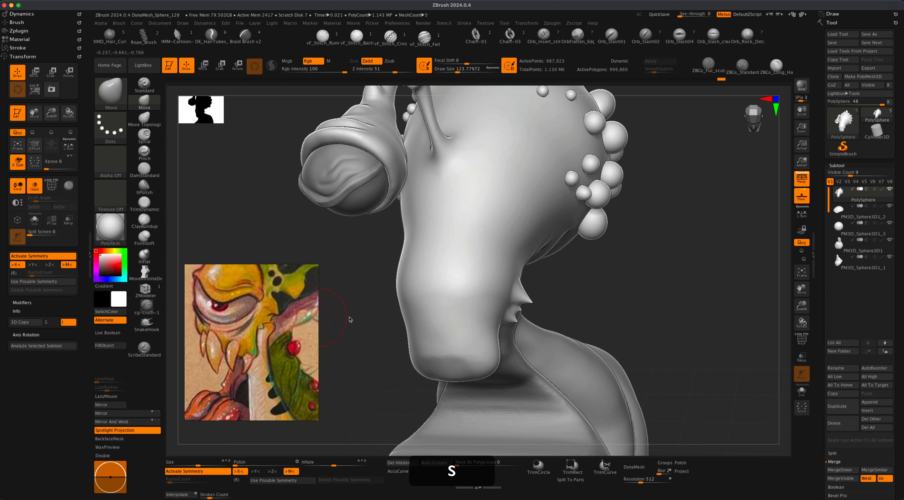
key("s")
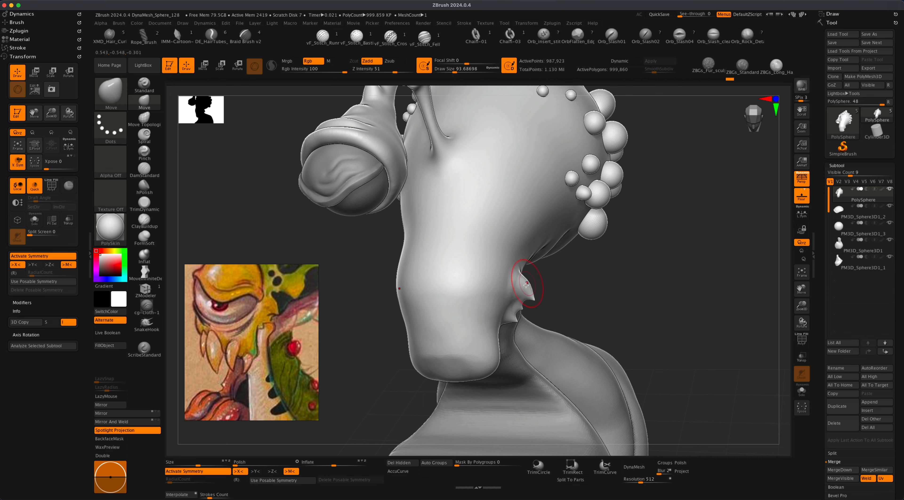
mouse_move(590, 309)
left_mouse_down()
mouse_move(569, 298)
mouse_move(601, 305)
mouse_move(570, 299)
mouse_move(588, 310)
mouse_move(644, 299)
left_mouse_up()
left_click_drag(591, 277, 647, 324, "super")
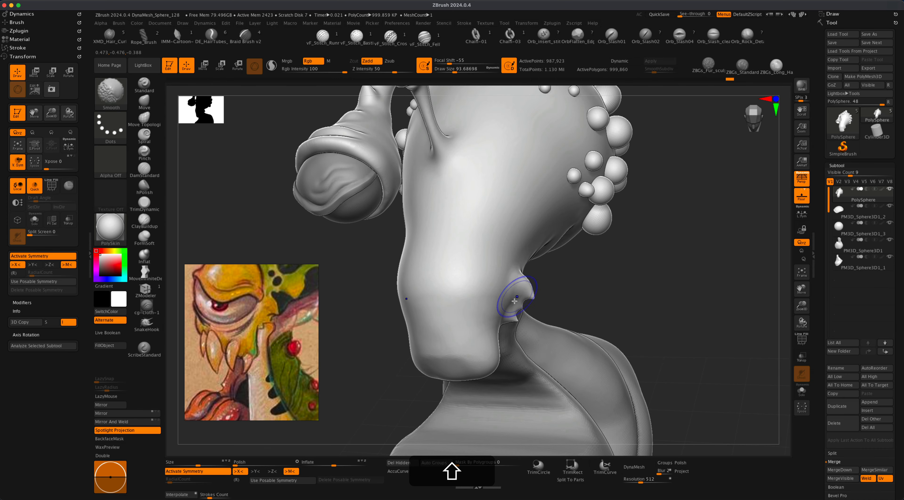
left_click_drag(619, 313, 542, 282, "alt")
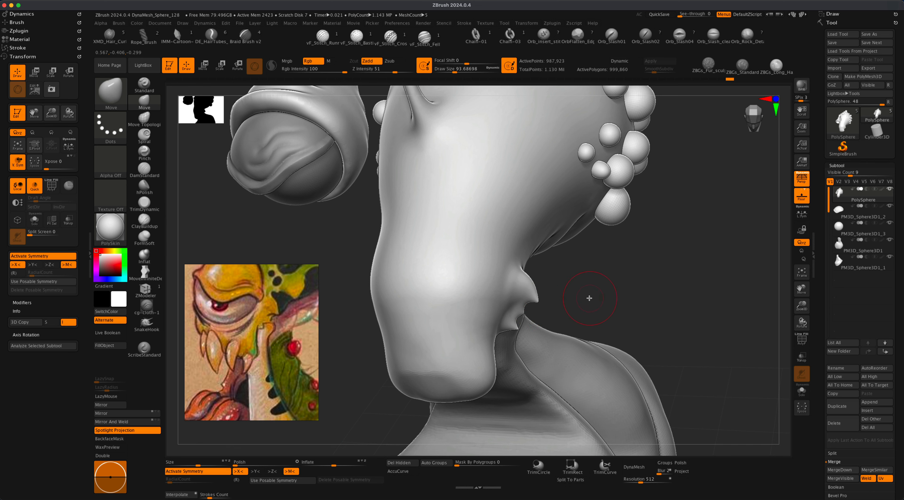
left_click_drag(589, 298, 548, 306)
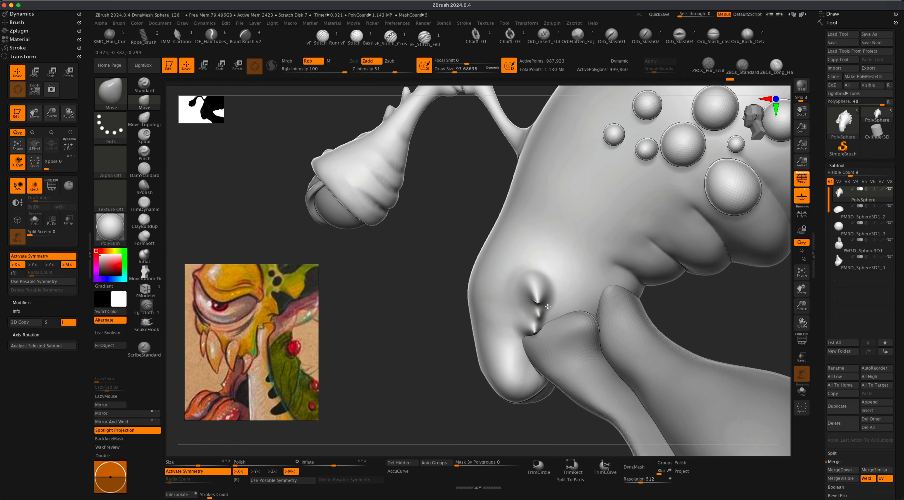
Refine the spikes and surrounding surface on the upper jaw's rear edge with the Move brush at draw size about 94.
left_click(516, 292)
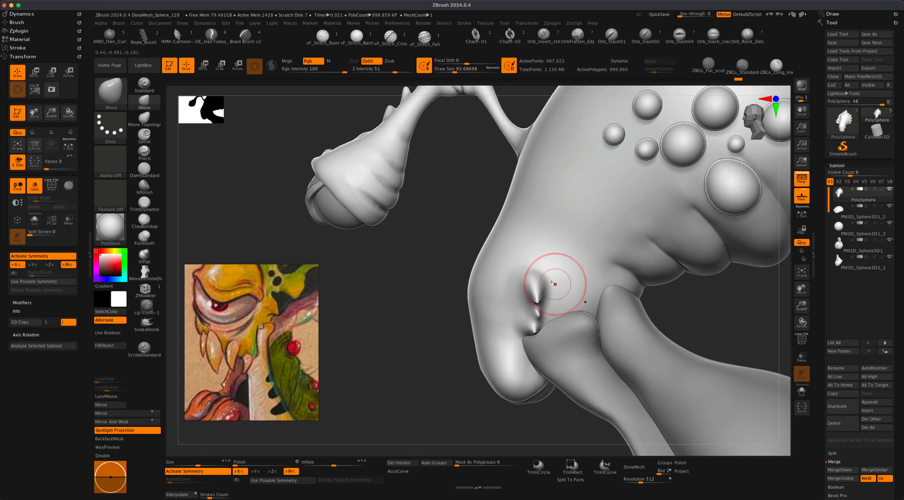
left_click_drag(555, 284, 540, 317)
left_click_drag(456, 318, 402, 322)
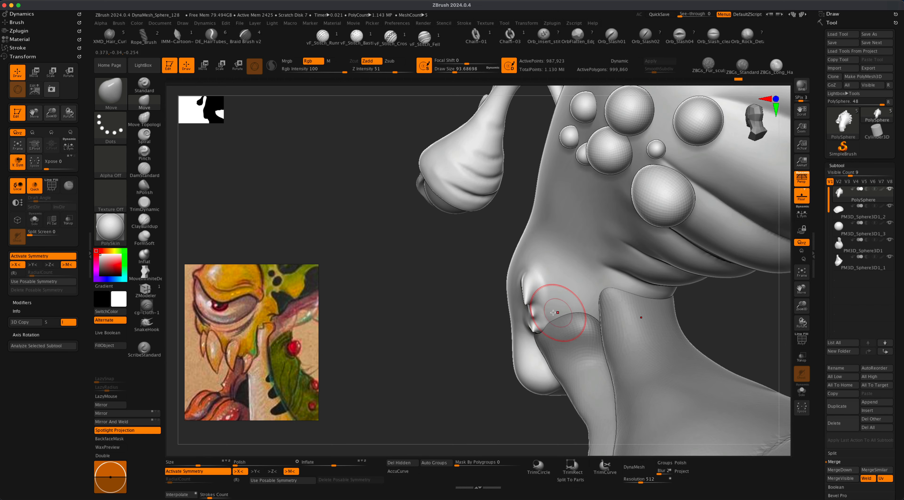
left_click_drag(349, 335, 479, 329)
mouse_move(617, 328)
left_mouse_down("alt")
mouse_move(658, 296)
mouse_move(636, 344)
mouse_move(627, 326)
left_mouse_up("alt")
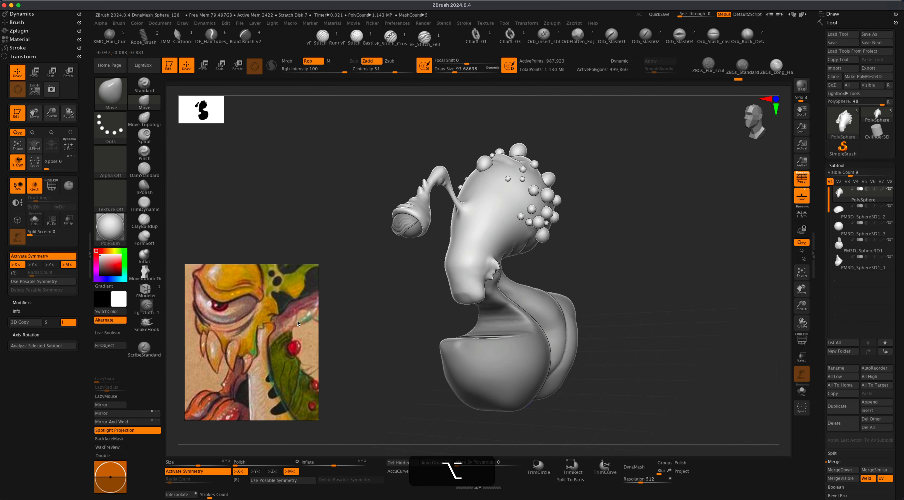
Reframe the reference drawing on the eyestalk and main eye, and compare it with the whole head.
scroll(230, 331, "down", 3)
middle_click_drag(230, 331, 241, 341)
middle_click_drag(250, 371, 255, 374)
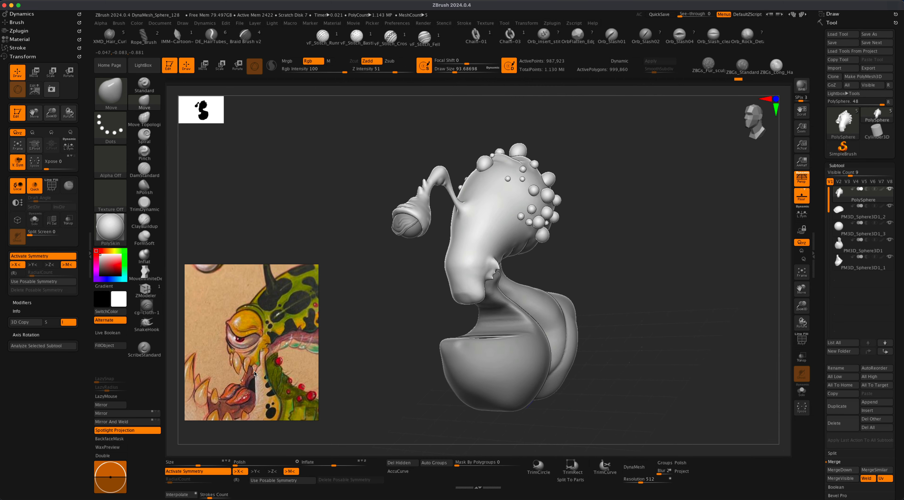
middle_click_drag(235, 329, 251, 377)
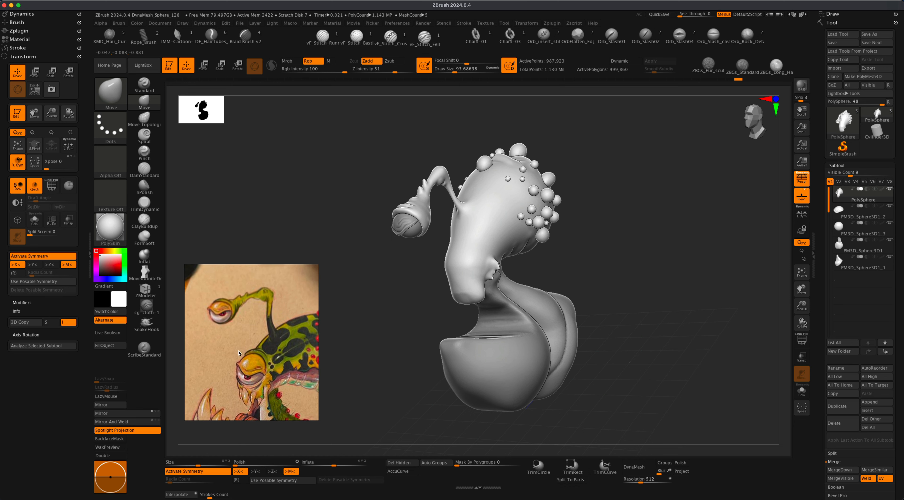
left_click_drag(403, 336, 379, 355, "alt")
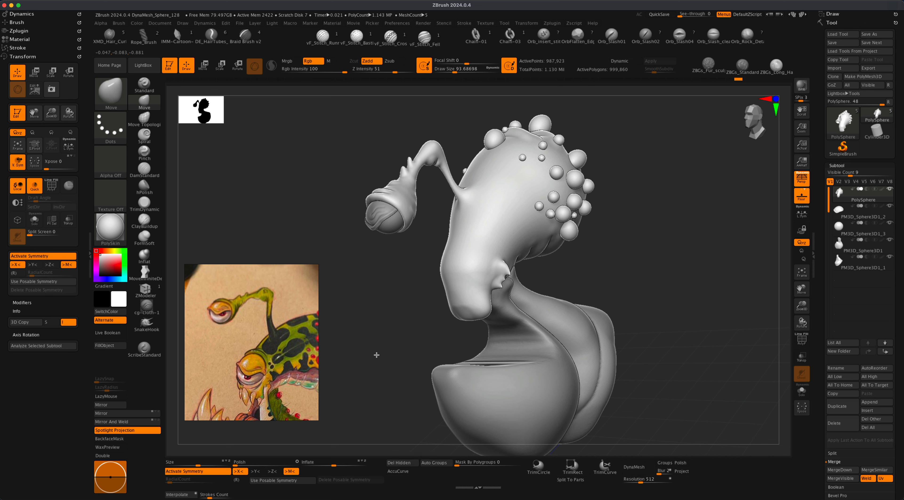
left_click_drag(377, 355, 403, 350)
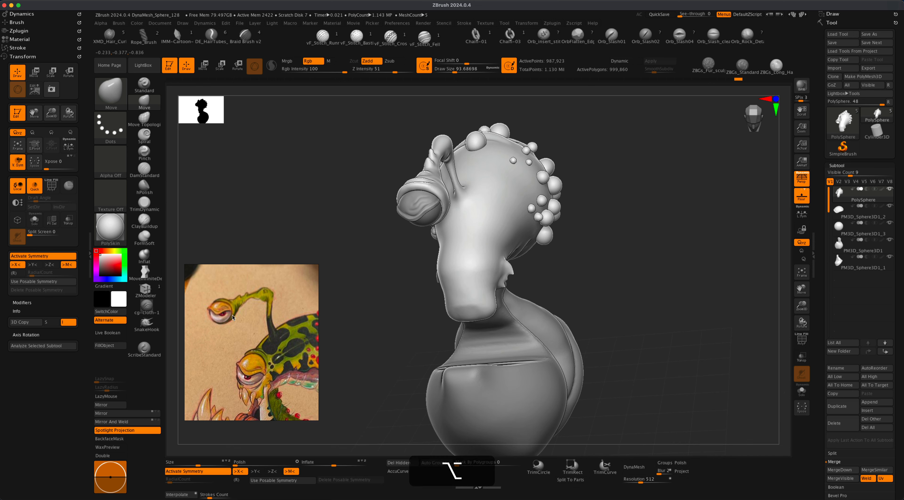
Disable LazyMouse and press an eye socket into the face above the snout with the Inflat brush in Zsub at draw size about 207.
left_click(152, 256)
key("s")
left_click_drag(385, 266, 392, 267)
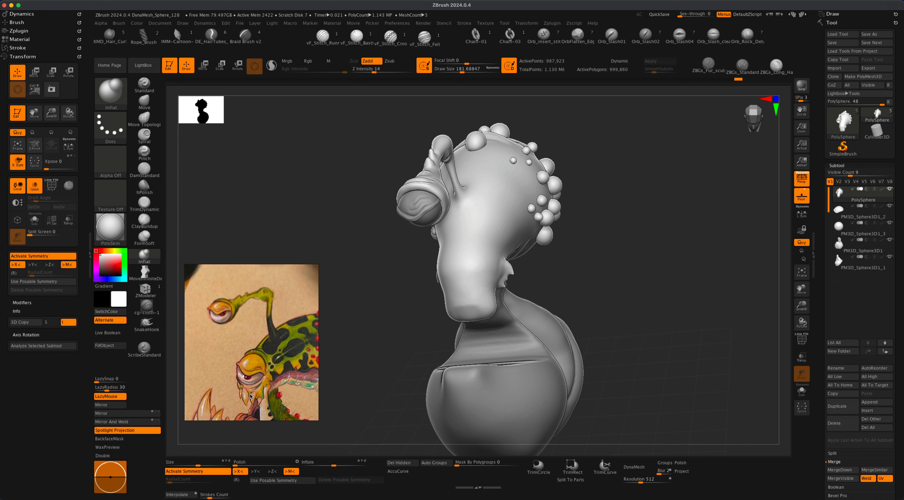
left_click_drag(372, 352, 369, 350)
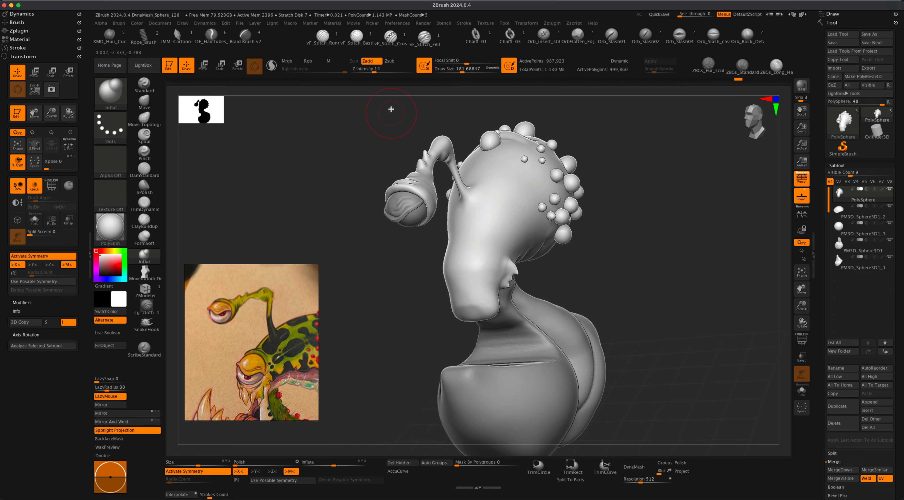
left_click(394, 62)
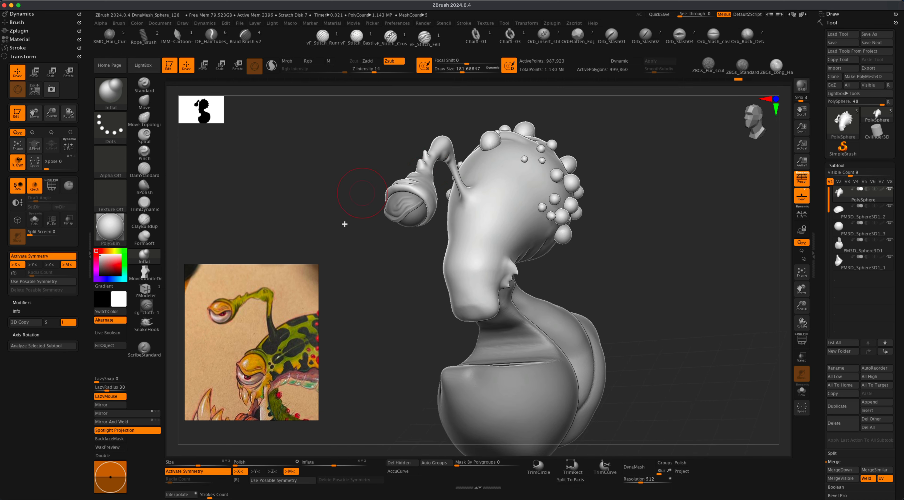
left_click(124, 396)
key("s")
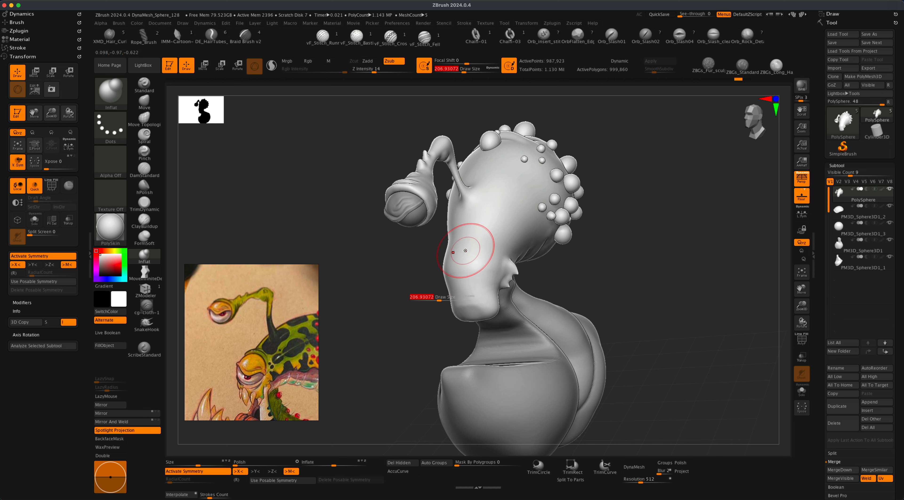
left_click_drag(465, 250, 465, 254)
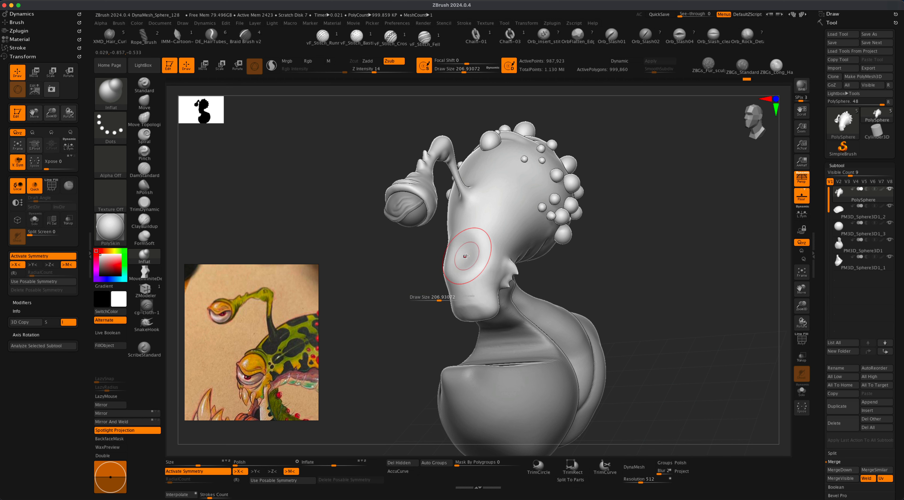
key("super+z")
key("super+s")
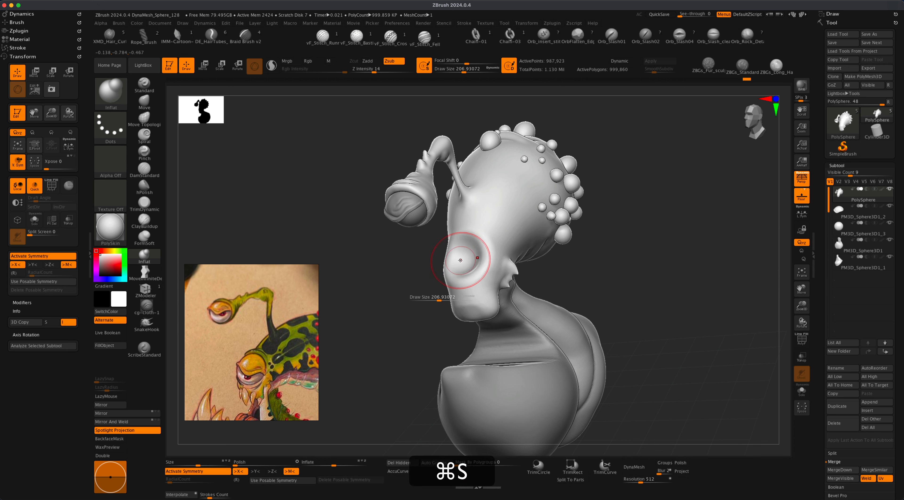
Deepen and smooth the eye socket with the Inflat brush at draw sizes about 158 and 136.
mouse_move(616, 284)
left_mouse_down()
mouse_move(641, 281)
mouse_move(602, 283)
left_mouse_up()
key("s")
left_click_drag(438, 303, 434, 304)
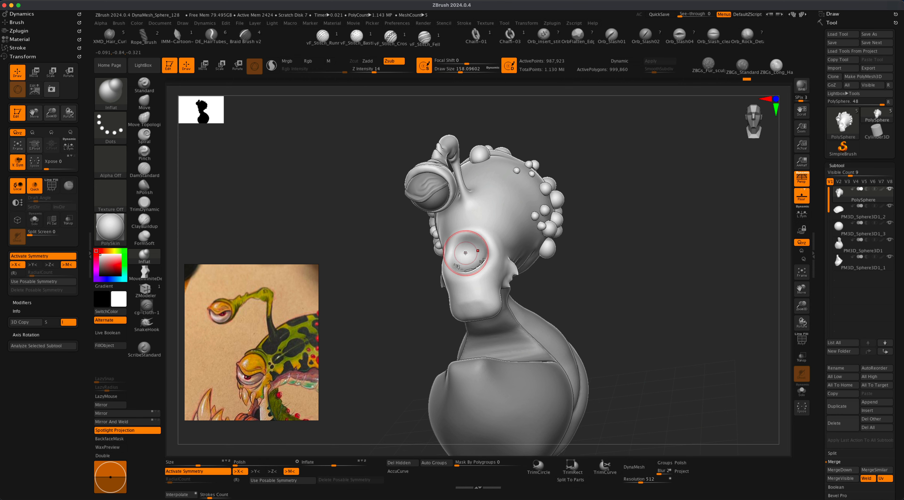
left_click_drag(544, 283, 367, 343)
left_click_drag(341, 297, 364, 334, "super")
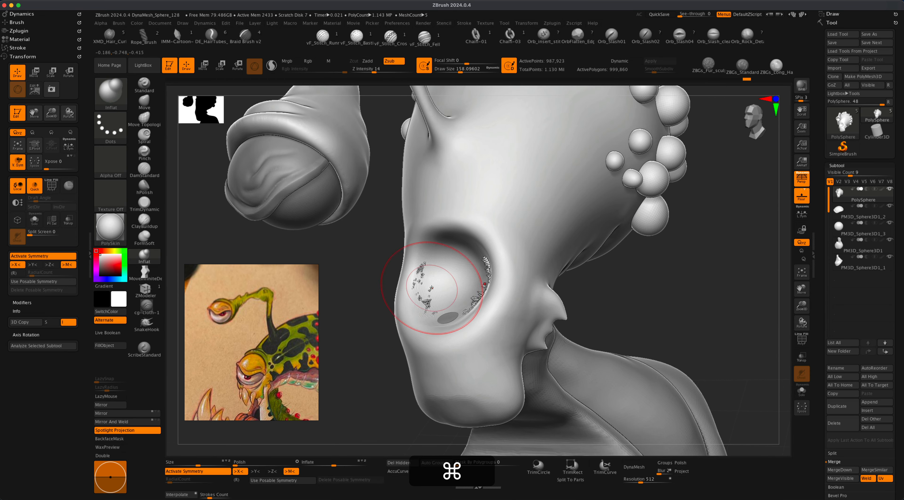
mouse_move(437, 287)
left_mouse_down("shift")
mouse_move(426, 280)
mouse_move(441, 278)
left_mouse_up("shift")
left_click_drag(328, 332, 414, 335)
key("s")
mouse_move(655, 307)
left_mouse_down()
mouse_move(641, 335)
mouse_move(578, 330)
left_mouse_up()
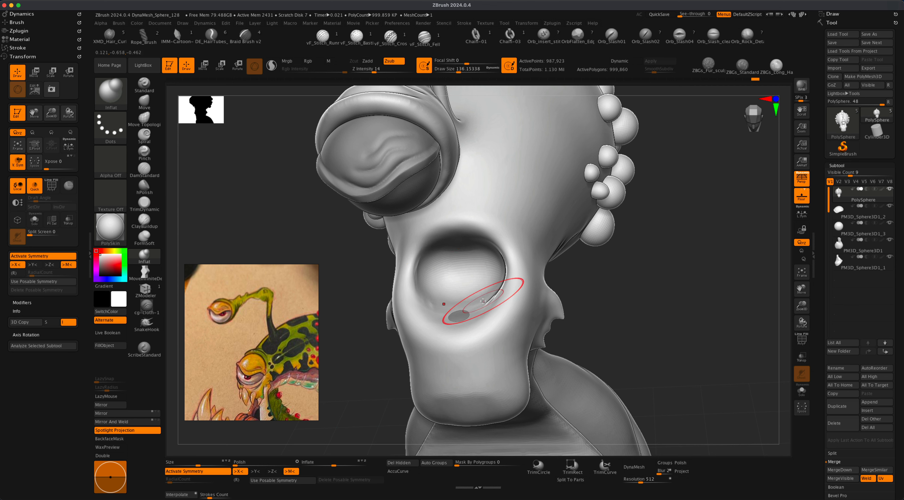
left_click_drag(610, 321, 547, 323)
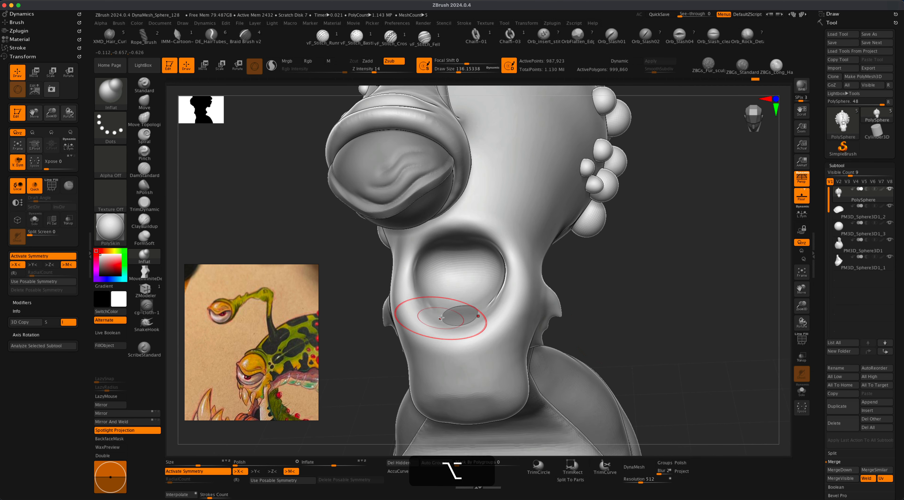
Make the neck piece showing through the eye socket active and push it back inside the head with the Move brush at draw size about 172.
left_click(454, 315, "alt")
left_click_drag(345, 351, 234, 180)
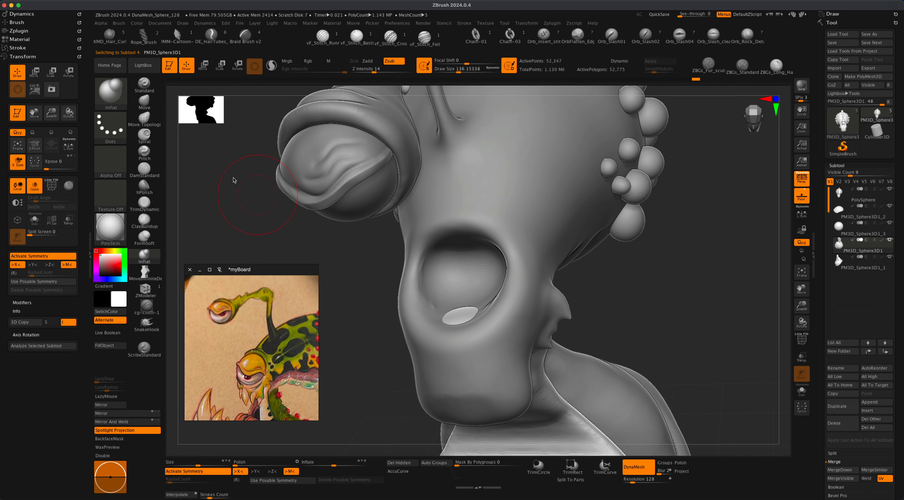
left_click(151, 103)
key("s")
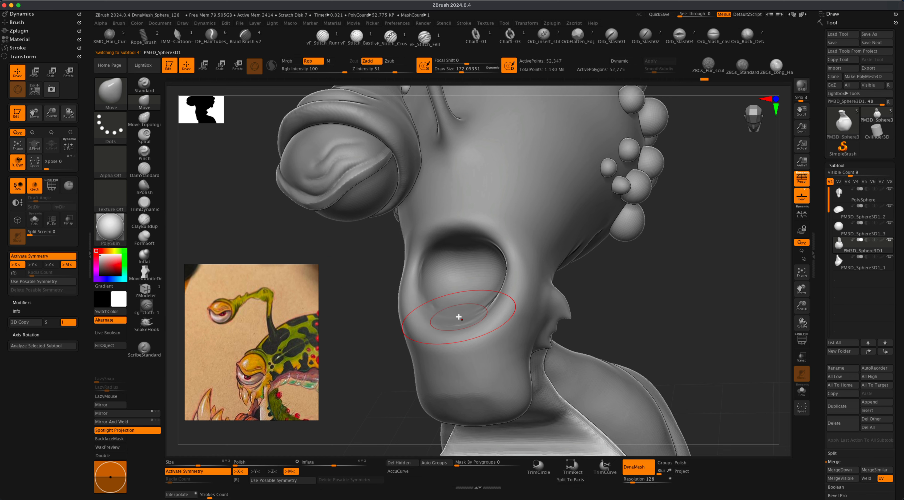
left_click_drag(690, 338, 541, 317, "alt")
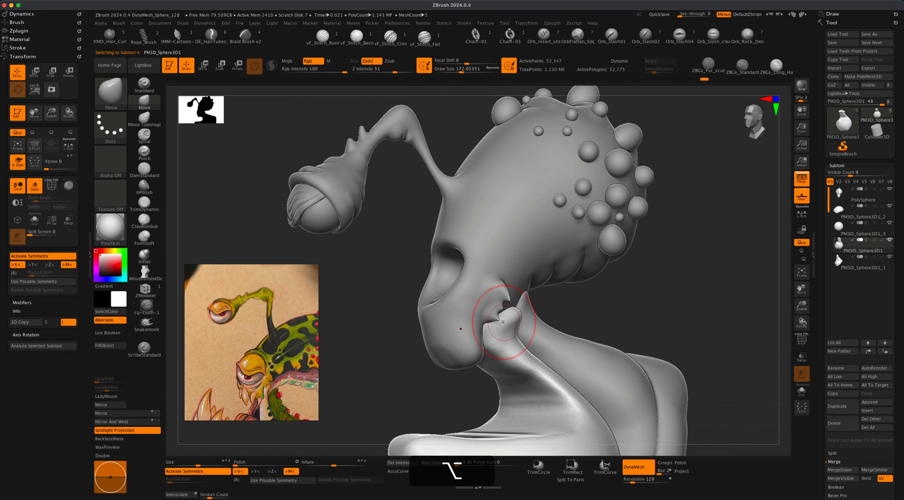
mouse_move(427, 332)
left_mouse_down("alt")
mouse_move(367, 333)
mouse_move(452, 328)
left_mouse_up("alt")
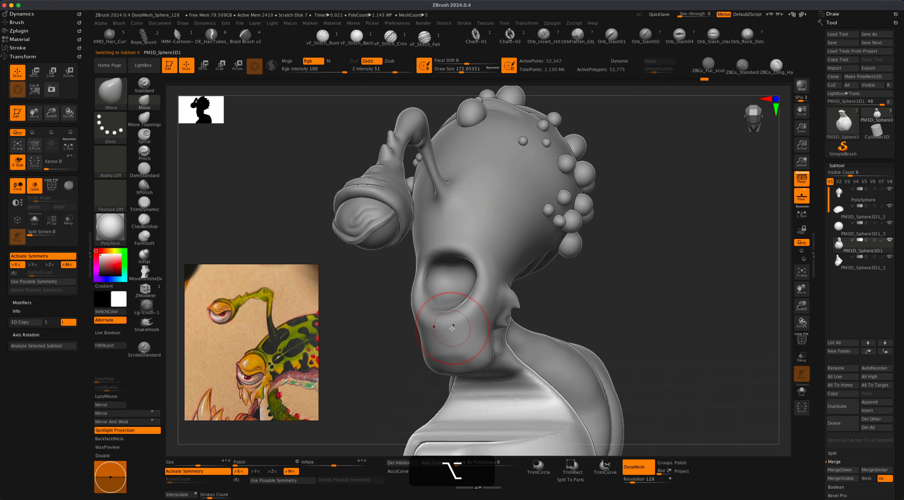
Make the head active and reshape the eye socket's rim with the Move brush at draw size about 145.
left_click(452, 328, "alt")
mouse_move(656, 325)
left_mouse_down()
mouse_move(665, 325)
mouse_move(637, 331)
mouse_move(650, 328)
left_mouse_up()
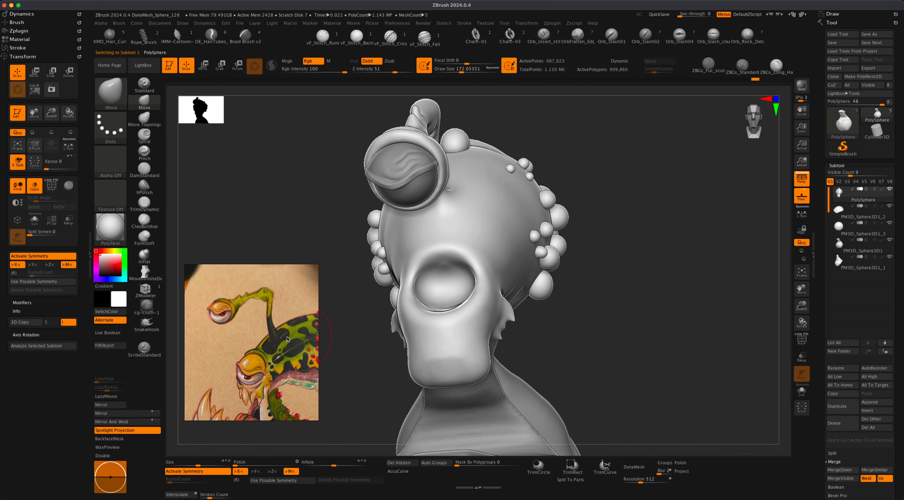
left_click_drag(347, 355, 376, 352, "alt")
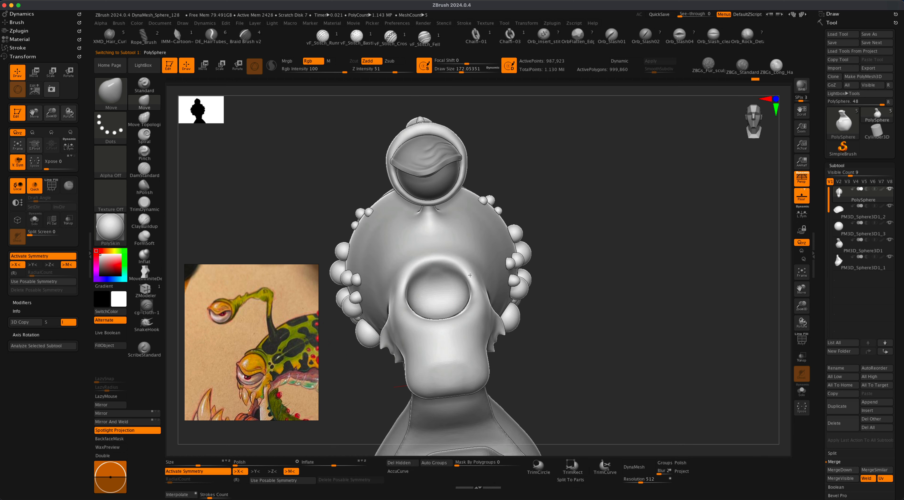
key("s")
left_click_drag(603, 319, 600, 319)
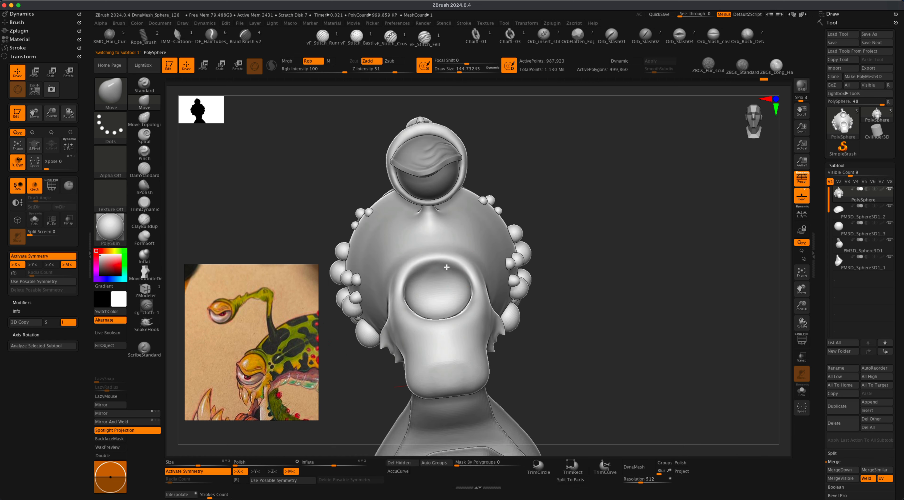
left_click_drag(591, 336, 433, 323)
left_click(434, 323, "alt")
mouse_move(540, 327)
left_mouse_down()
mouse_move(625, 319)
mouse_move(621, 343)
mouse_move(612, 337)
mouse_move(681, 354)
mouse_move(668, 347)
mouse_move(691, 337)
left_mouse_up()
Insert a Sphere3D as a new subtool for the eyeball and turn off perspective.
left_click(867, 410)
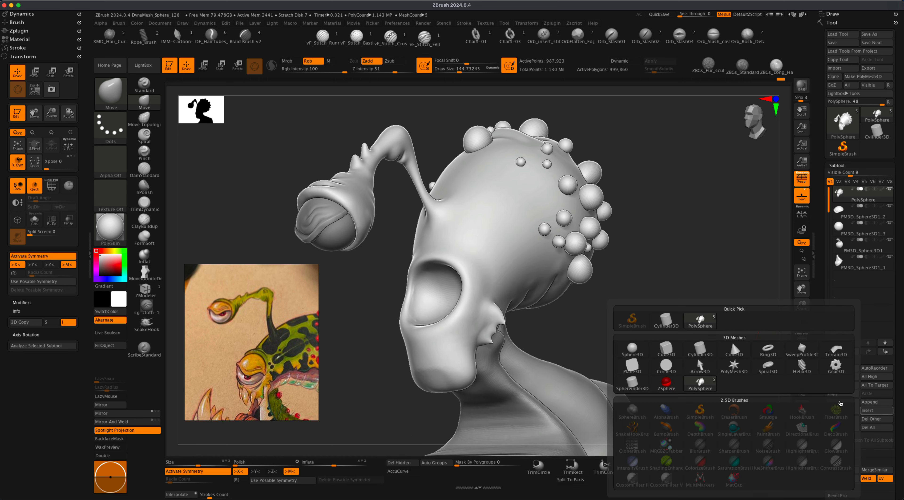
left_click(634, 344)
mouse_move(618, 331)
left_mouse_down("alt")
mouse_move(660, 327)
mouse_move(686, 347)
mouse_move(685, 301)
left_mouse_up("alt")
left_click(805, 177)
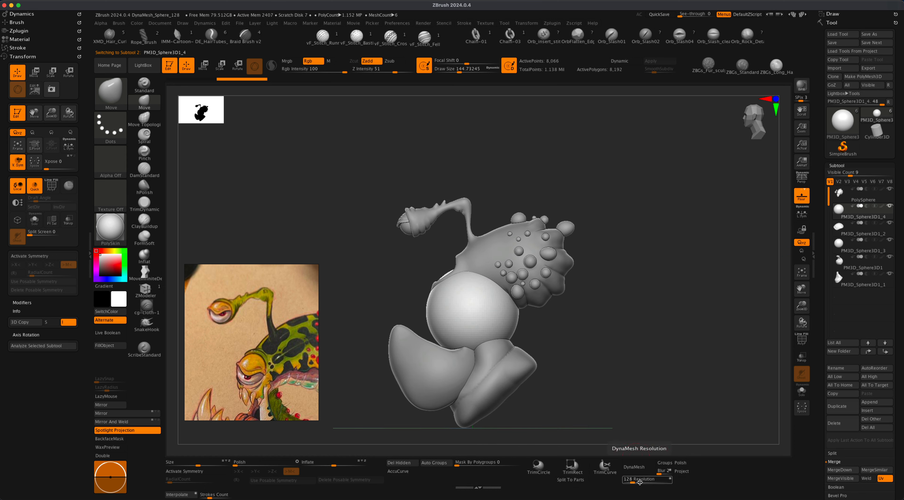
Convert the new sphere to a DynaMesh at resolution 256.
type("256")
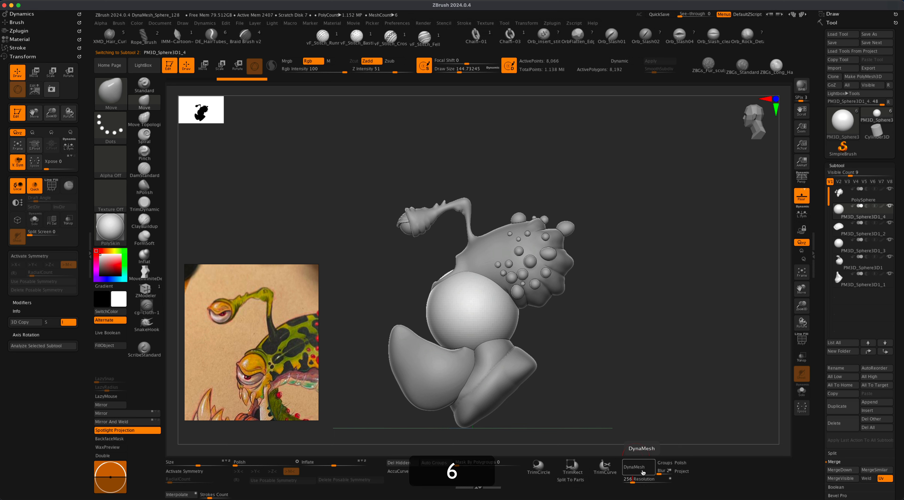
key("Return")
left_click(643, 472)
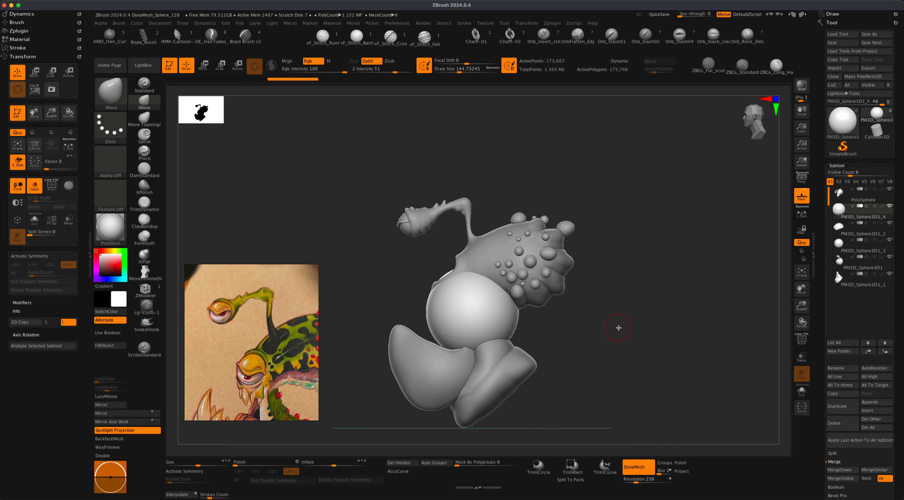
Scale the sphere down and move it into the head's eye socket with the transform gizmo.
left_click(202, 70)
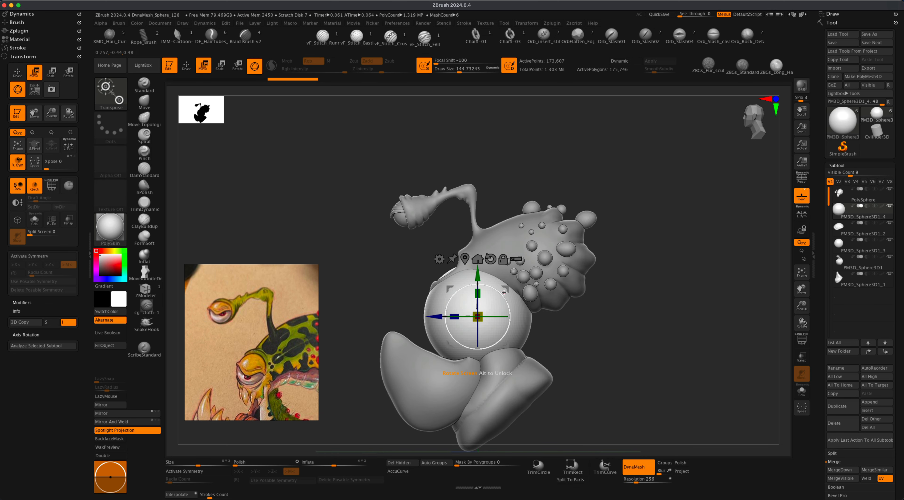
left_click_drag(507, 288, 483, 248)
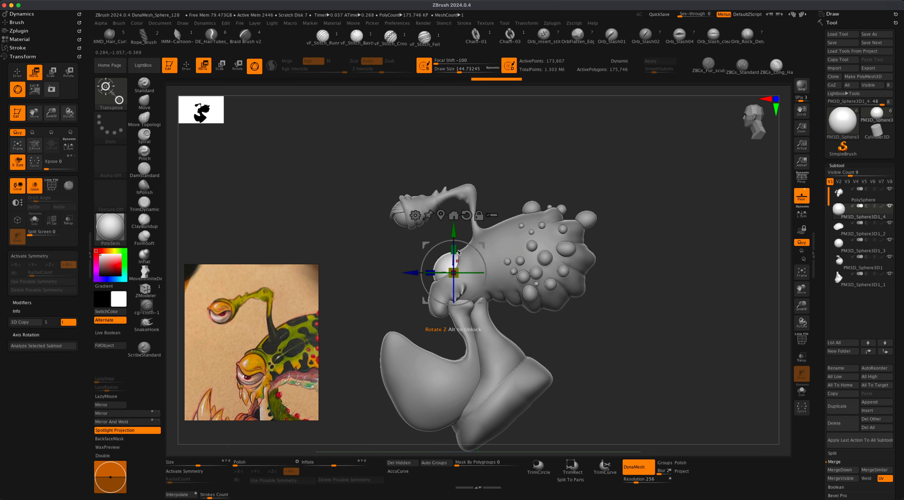
left_click(188, 69)
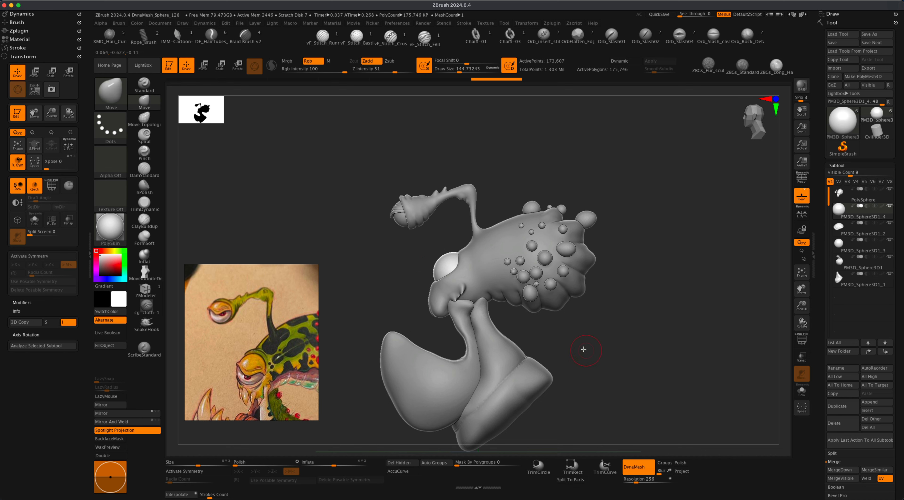
mouse_move(585, 355)
left_mouse_down()
mouse_move(617, 371)
mouse_move(587, 326)
mouse_move(589, 369)
mouse_move(600, 369)
mouse_move(506, 356)
left_mouse_up()
left_click_drag(336, 326, 269, 370)
left_click_drag(389, 350, 383, 347, "alt")
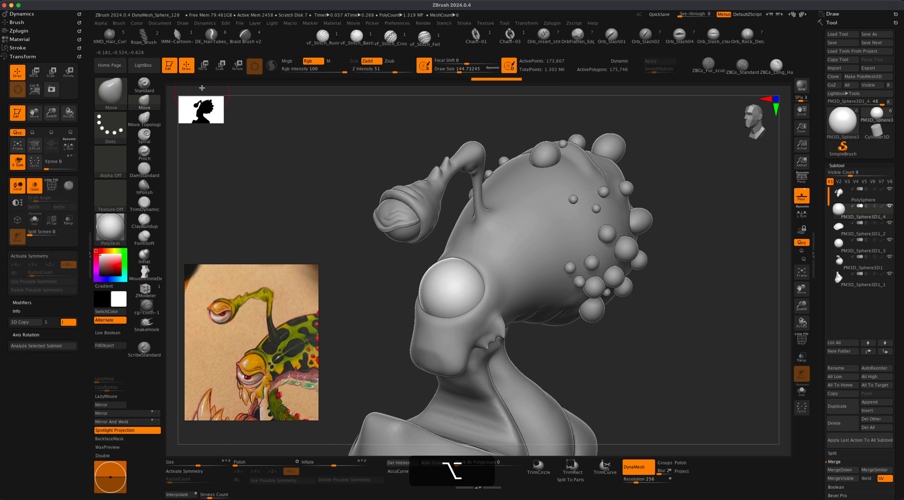
Make the head active and adjust the eye socket's lower rim with the Move brush at draw size about 187.
left_click(203, 64)
left_click(145, 101)
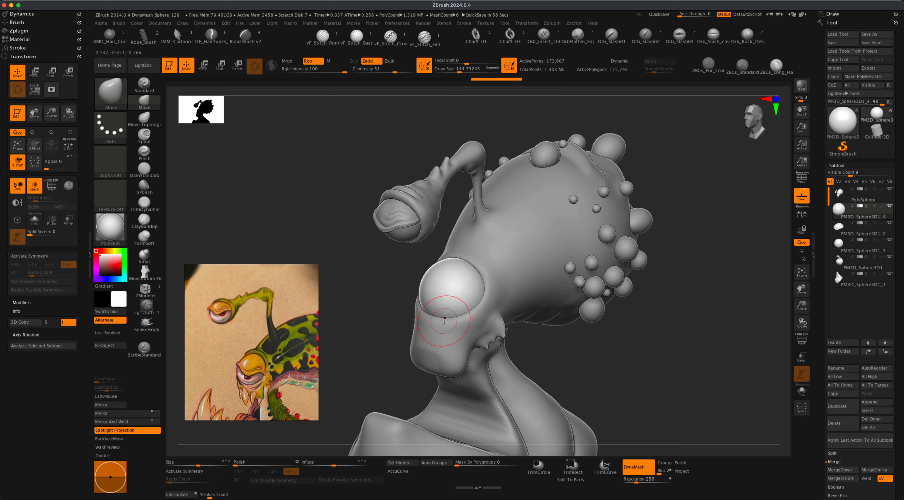
key("alt")
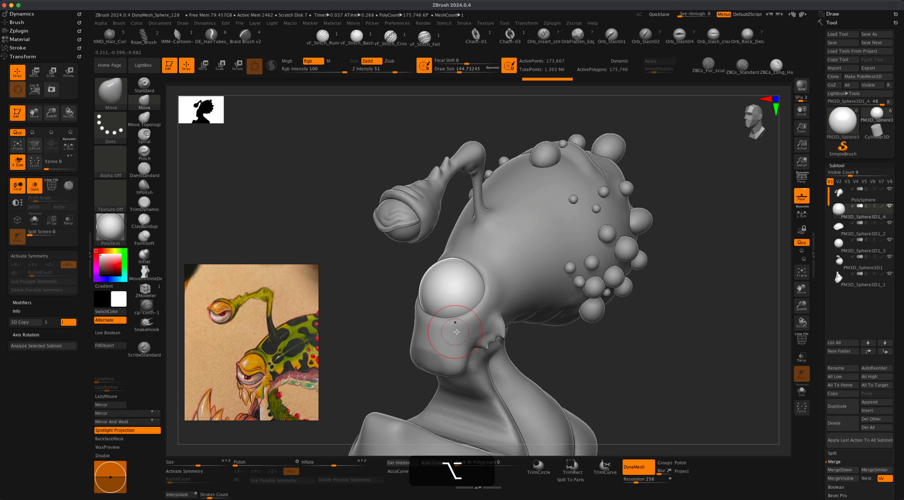
left_click(442, 326, "alt")
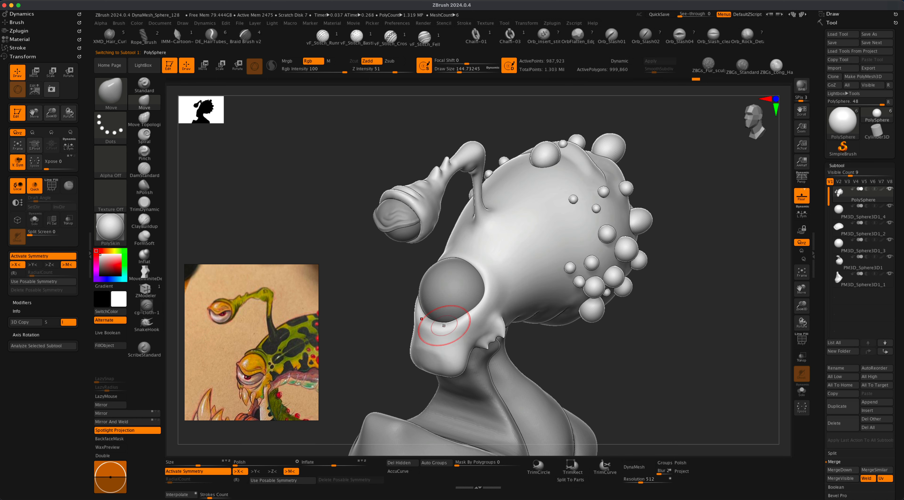
key("s")
left_click_drag(438, 332, 432, 332)
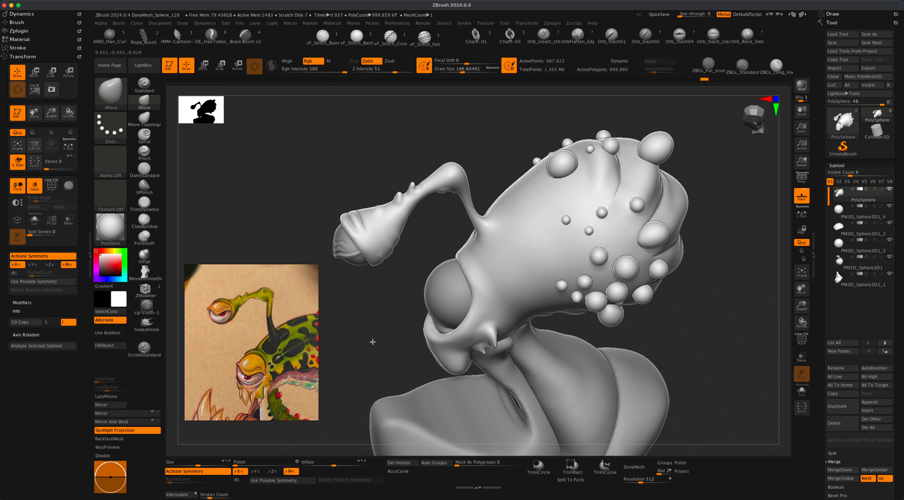
mouse_move(373, 342)
left_mouse_down()
mouse_move(327, 349)
mouse_move(369, 350)
mouse_move(372, 329)
left_mouse_up()
Set the Inflat brush to Zadd with LazyMouse enabled and try a stroke below the eye socket at draw size 112.
key("b")
key("i")
key("n")
key("s")
left_click(340, 273)
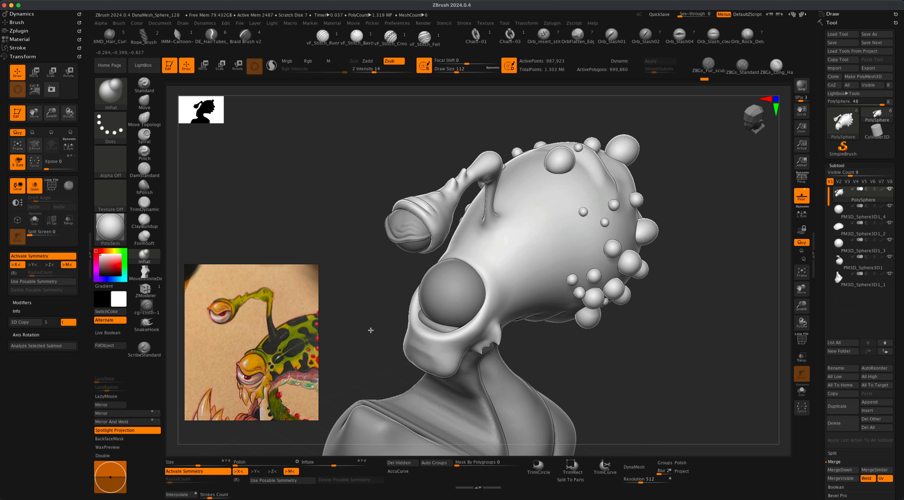
key("super+z")
left_click(371, 63)
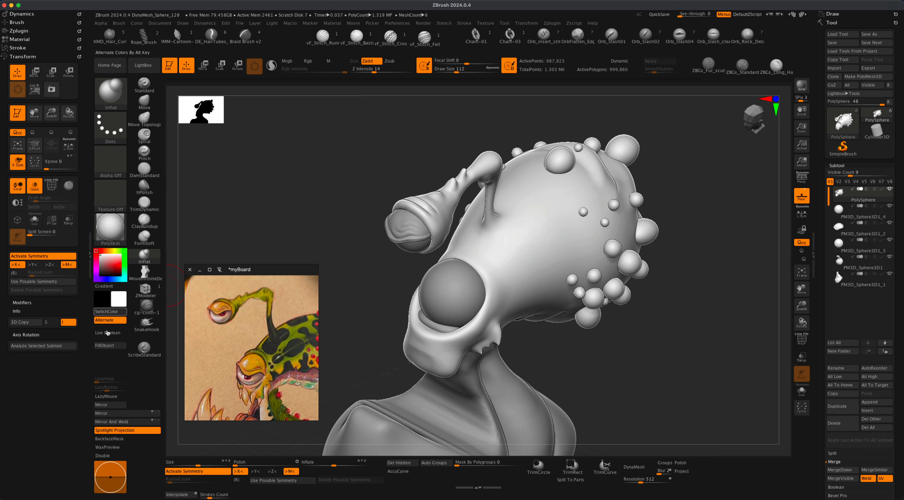
left_click(115, 395)
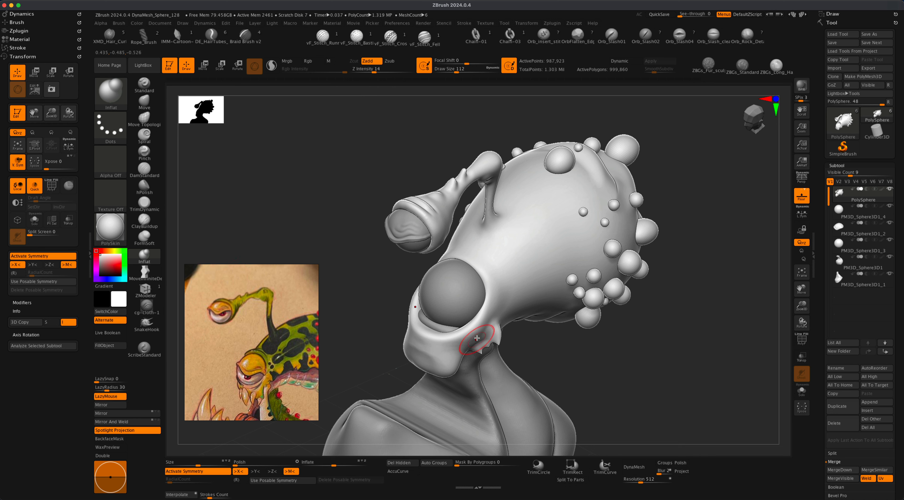
left_click_drag(467, 329, 454, 334)
key("super+z")
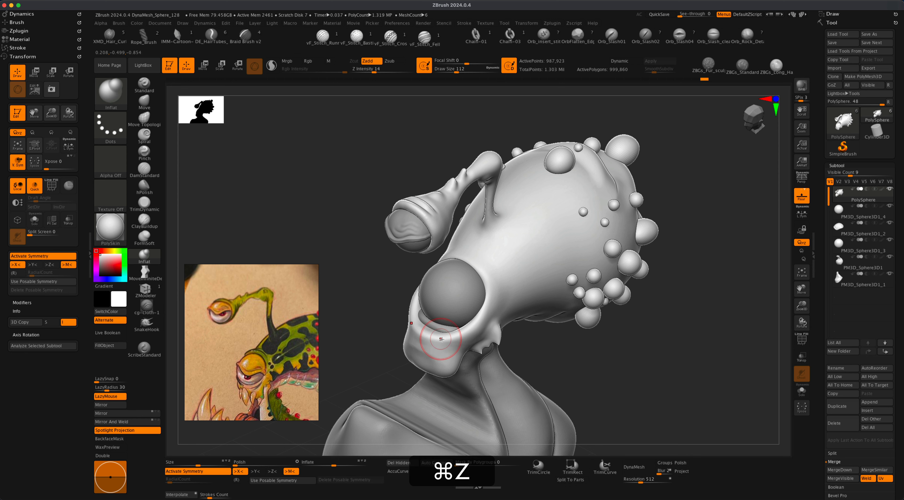
Inflate the eye socket's lower rim with the Inflat brush at draw size about 59.
key("super+s")
key("s")
left_click_drag(474, 327, 469, 331)
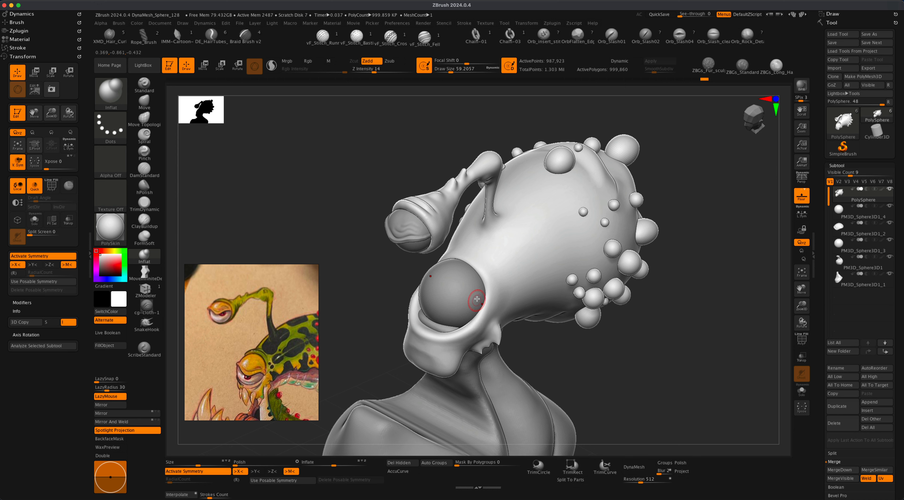
mouse_move(544, 357)
left_mouse_down()
mouse_move(529, 313)
mouse_move(541, 331)
mouse_move(503, 321)
left_mouse_up()
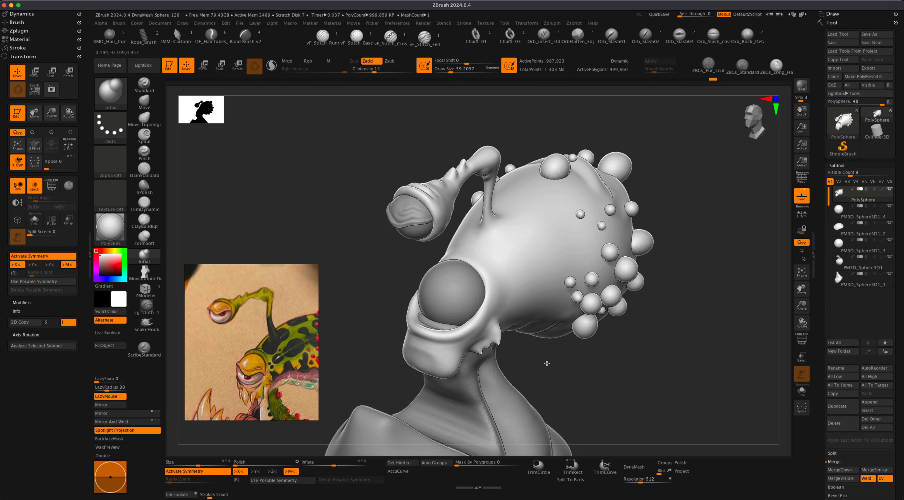
mouse_move(545, 364)
left_mouse_down()
mouse_move(529, 355)
mouse_move(544, 354)
mouse_move(545, 367)
left_mouse_up()
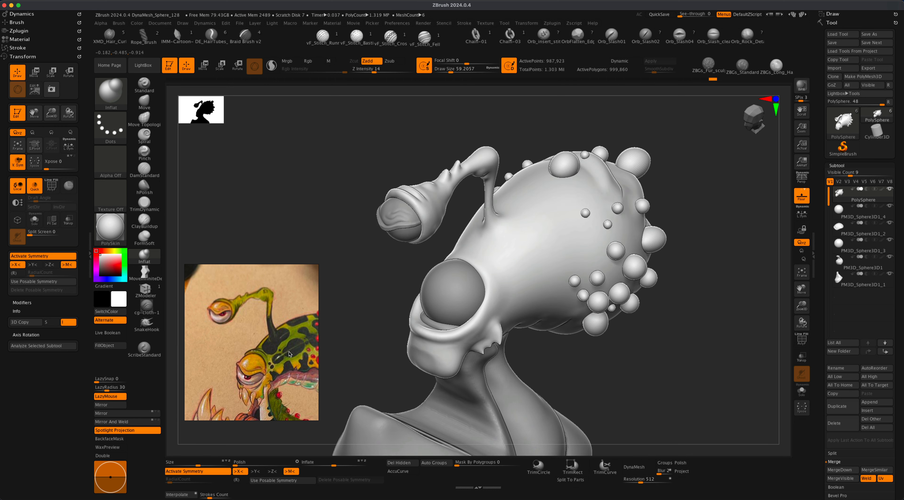
Enlarge the reference image and refit the eyeball sphere inside the socket with the transform gizmo.
left_click(849, 215)
left_click_drag(724, 323, 722, 316, "shift")
key("w")
mouse_move(494, 277)
left_mouse_down()
mouse_move(457, 304)
mouse_move(486, 281)
left_mouse_up()
left_click_drag(319, 293, 332, 293)
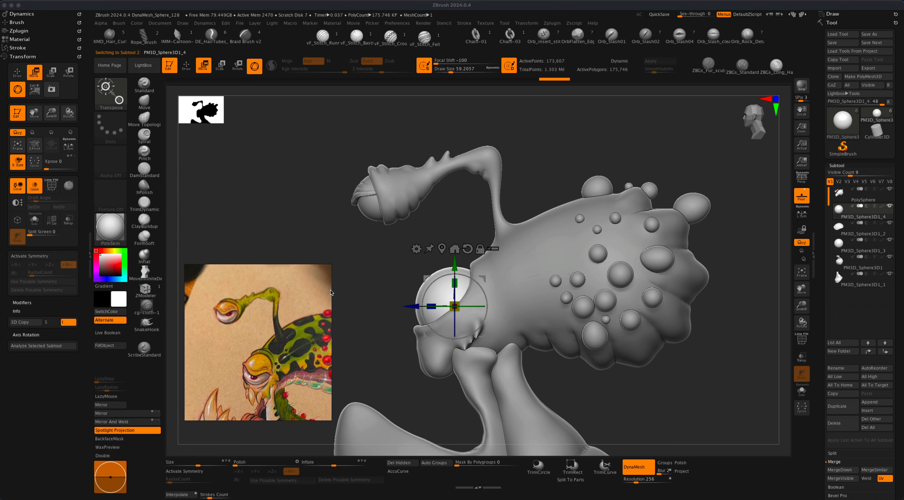
left_click(359, 293)
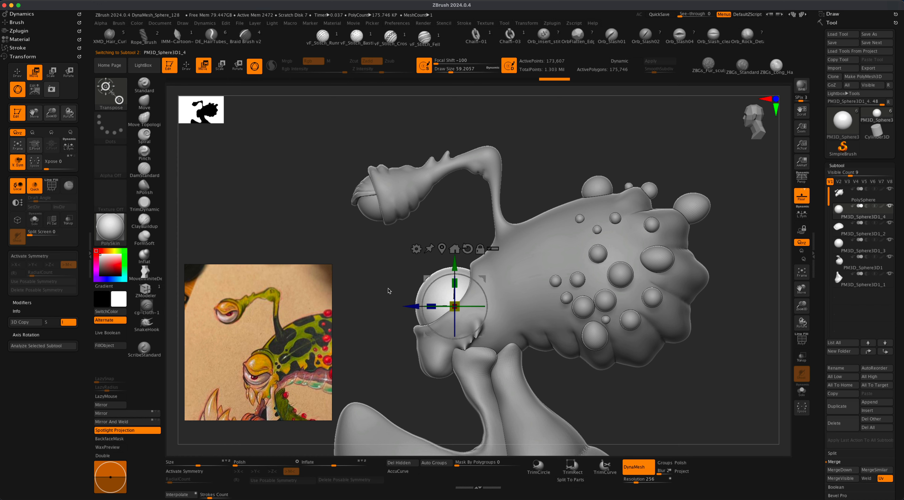
left_click_drag(388, 290, 436, 313)
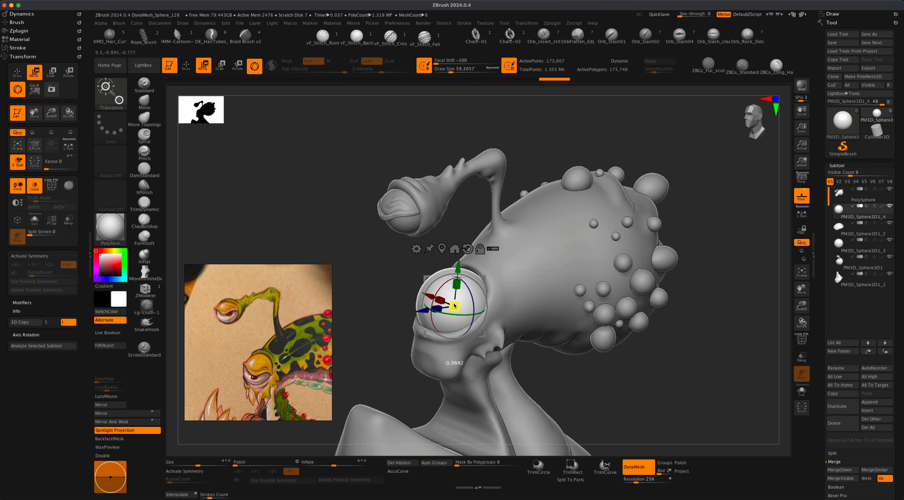
mouse_move(392, 289)
left_mouse_down()
mouse_move(423, 291)
mouse_move(388, 295)
left_mouse_up()
Build up skin folds on the head behind the eye socket's rim with the Inflat brush at draw size about 65.
left_click_drag(368, 264, 382, 269)
left_click(144, 256)
key("s")
left_click_drag(305, 256, 324, 242)
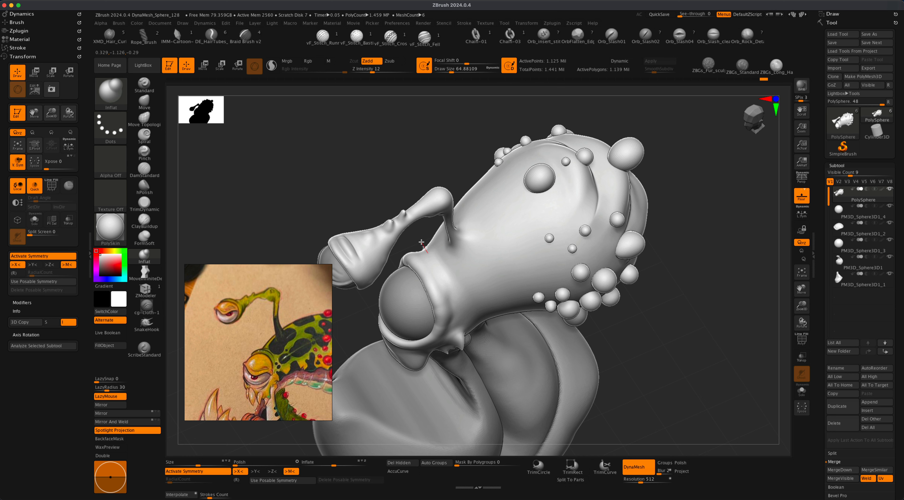
left_click_drag(421, 242, 446, 285)
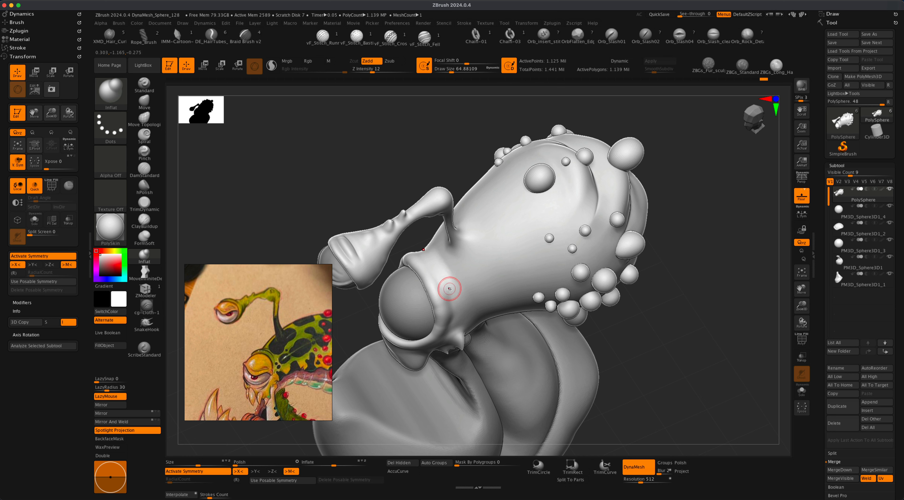
mouse_move(445, 268)
left_mouse_down()
mouse_move(438, 271)
mouse_move(420, 245)
left_mouse_up()
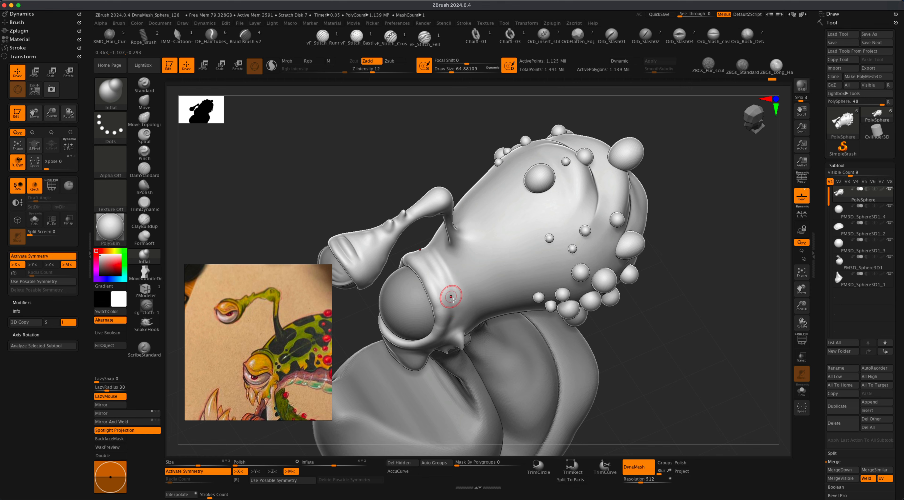
mouse_move(372, 167)
left_mouse_down()
mouse_move(411, 162)
mouse_move(392, 179)
mouse_move(406, 204)
left_mouse_up()
mouse_move(393, 250)
left_mouse_down()
mouse_move(431, 285)
mouse_move(425, 277)
left_mouse_up()
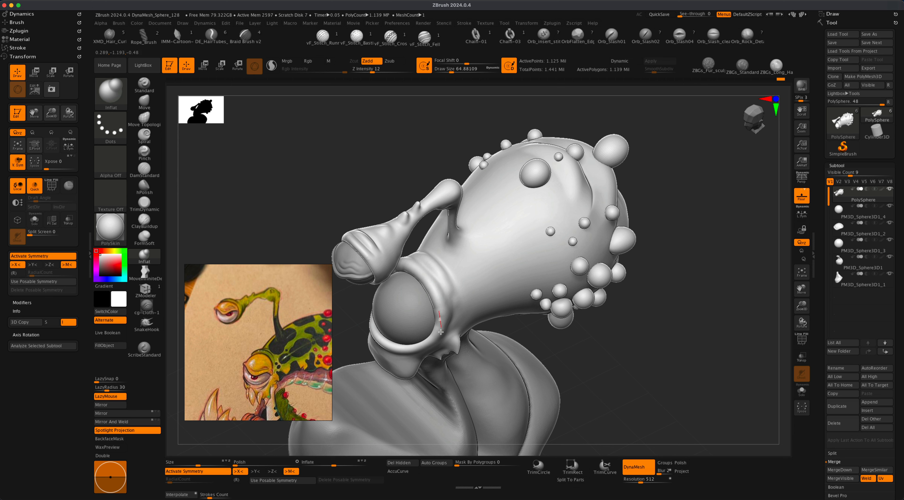
left_click_drag(440, 331, 437, 306)
left_click_drag(329, 150, 356, 187, "super")
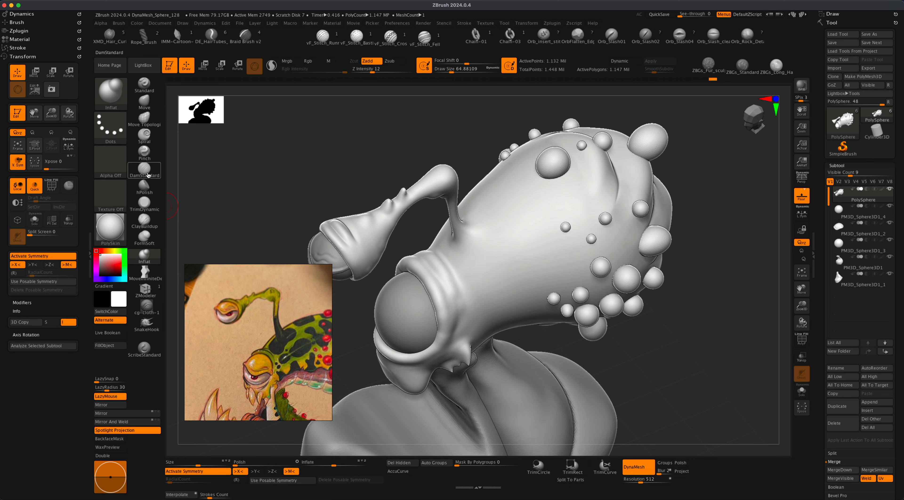
Carve the creases between the folds around the eye socket with the DamStandard brush and smooth them.
left_click(144, 170)
mouse_move(422, 259)
left_mouse_down()
mouse_move(437, 279)
mouse_move(448, 255)
mouse_move(437, 252)
left_mouse_up()
left_click_drag(465, 317, 459, 322)
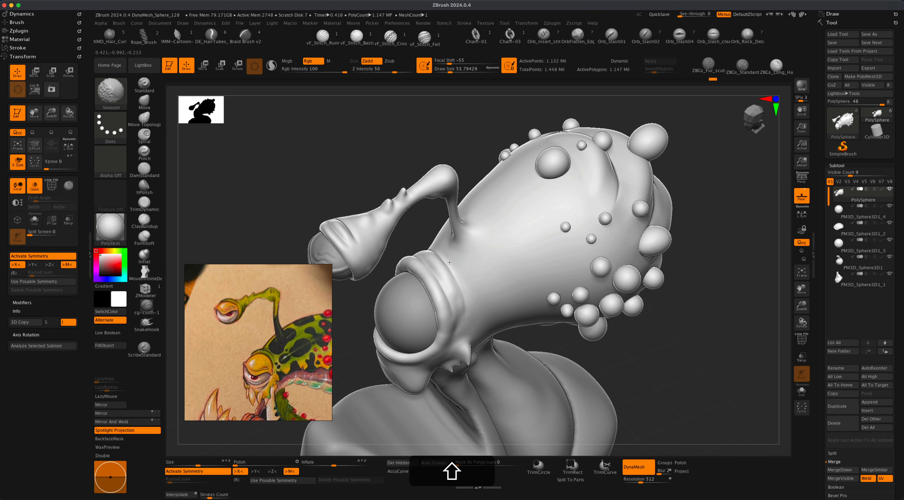
mouse_move(649, 302)
left_mouse_down()
mouse_move(682, 306)
mouse_move(692, 321)
mouse_move(678, 324)
mouse_move(698, 335)
mouse_move(754, 331)
left_mouse_up()
Flatten the folds above the eye socket with the TrimDynamic brush at draw size about 124.
left_click(147, 207)
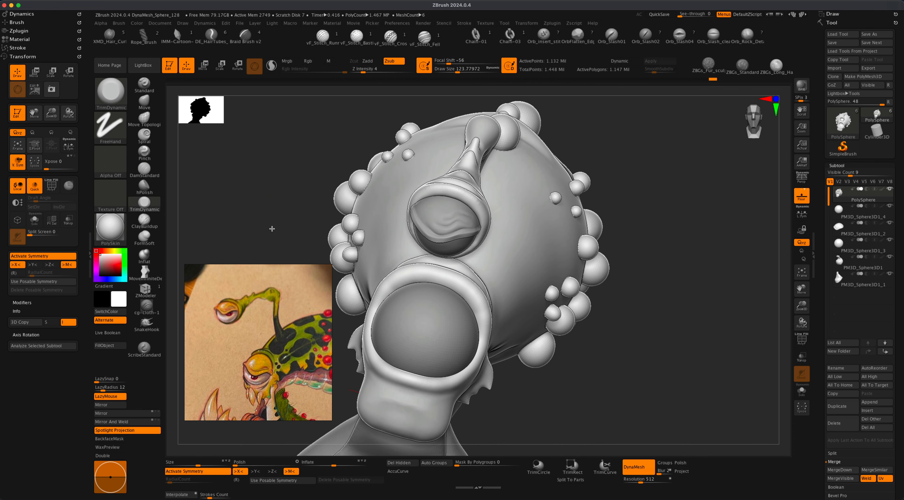
left_click_drag(272, 229, 272, 228)
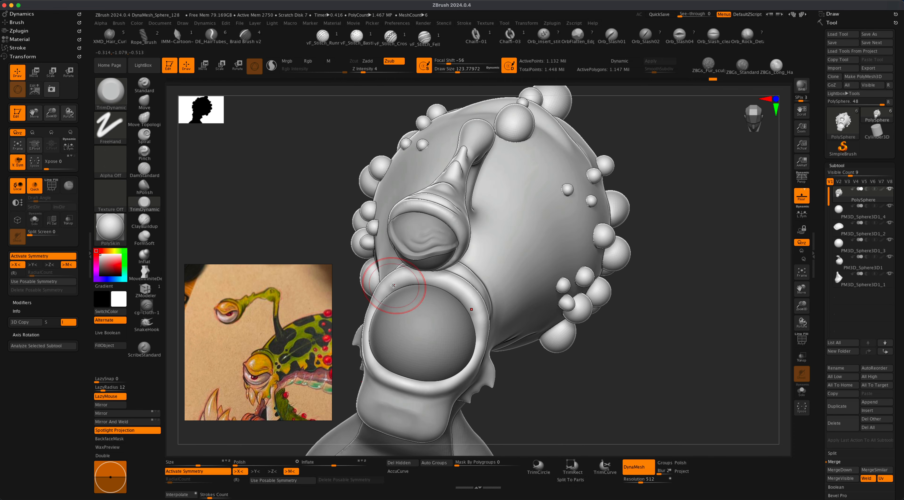
mouse_move(390, 287)
left_mouse_down()
mouse_move(432, 283)
mouse_move(480, 319)
mouse_move(460, 297)
mouse_move(467, 302)
left_mouse_up()
key("super+z")
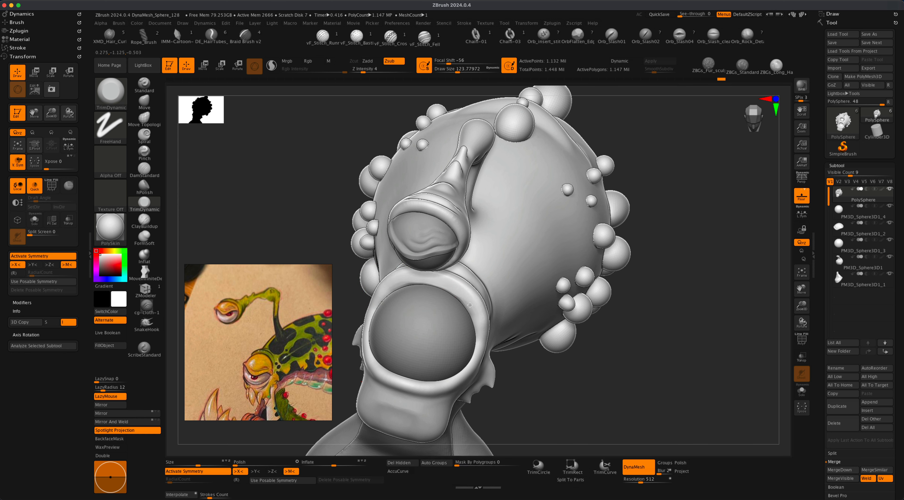
right_click_drag(474, 318, 341, 287, "shift")
mouse_move(632, 298)
right_mouse_down("alt")
mouse_move(599, 337)
mouse_move(652, 290)
mouse_move(662, 317)
mouse_move(690, 317)
mouse_move(625, 318)
right_mouse_up("alt")
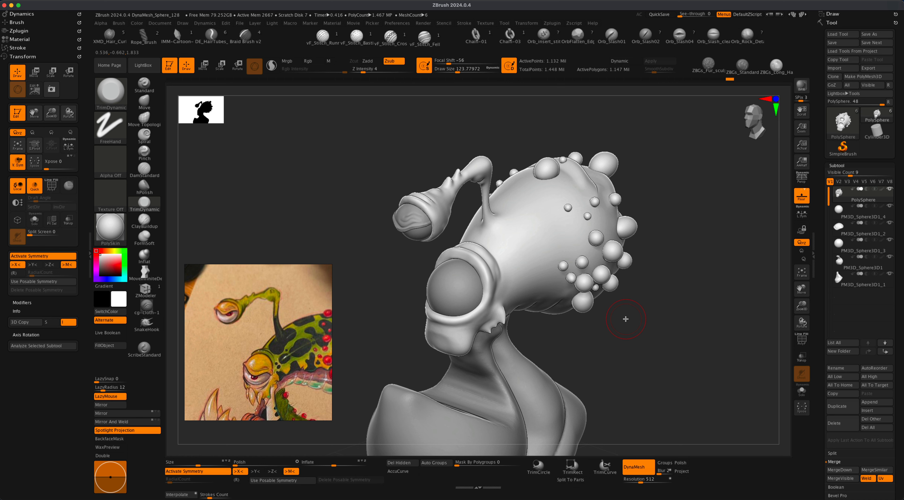
Duplicate the eyeball sphere, make the original active and inflate it slightly to form an eyelid shell.
left_click(838, 210)
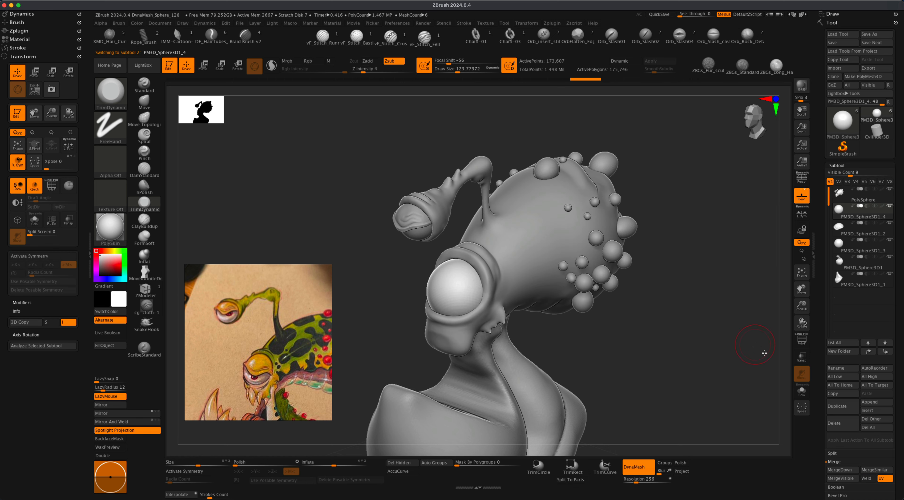
left_click(843, 407)
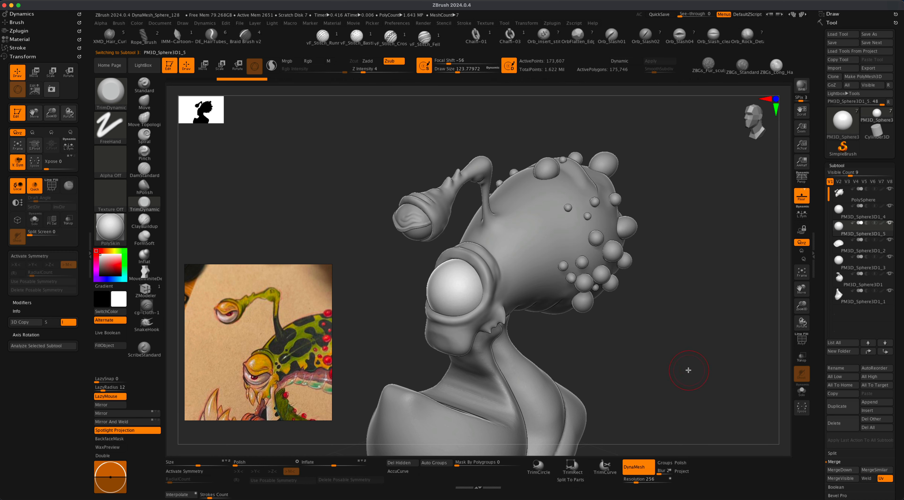
right_click_drag(688, 370, 679, 369)
left_click(841, 211)
left_click_drag(335, 464, 342, 464)
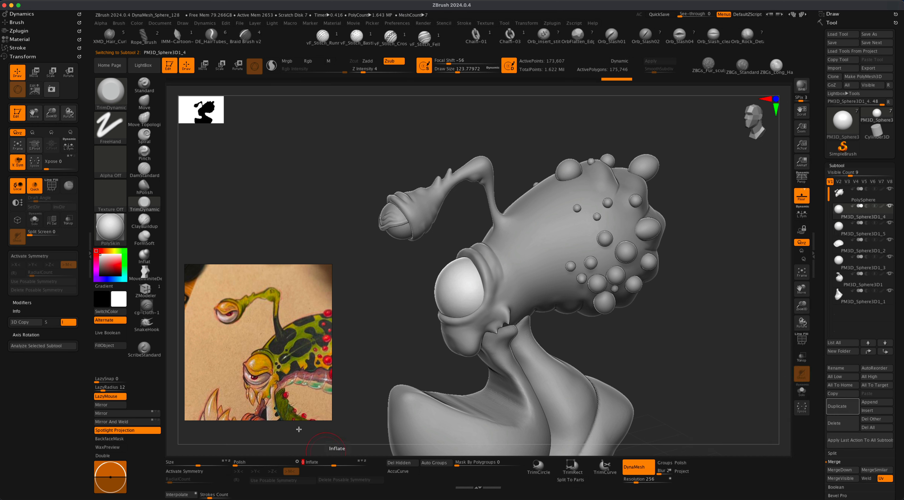
Cut away the lower part of the eyelid sphere along a wavy line with the KnifeCurve brush from the front view.
left_click_drag(403, 370, 427, 362)
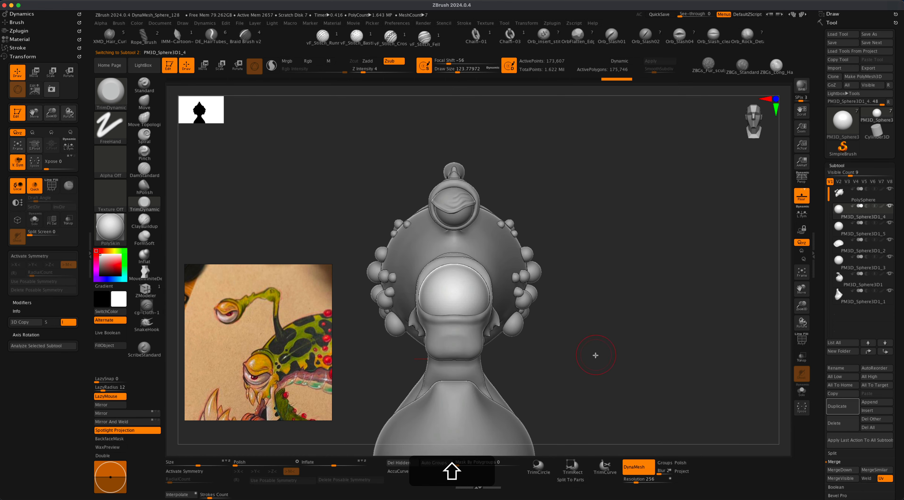
left_click_drag(595, 357, 595, 369)
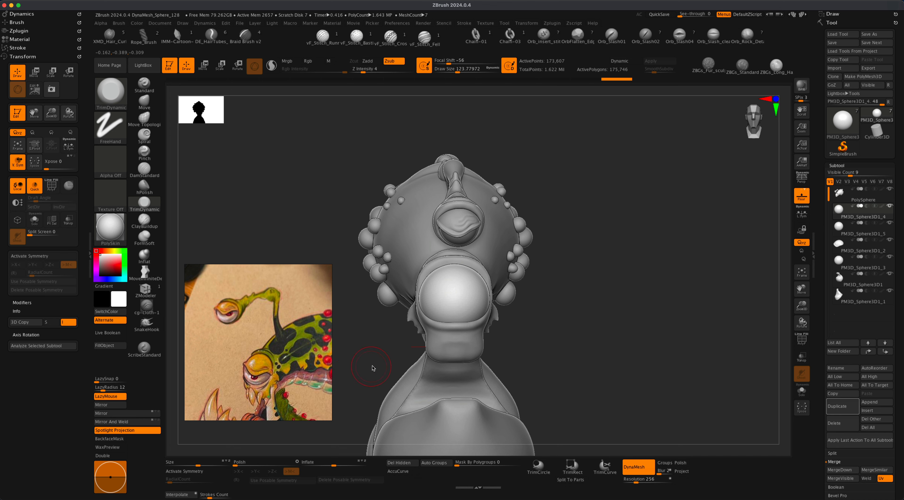
left_click_drag(373, 368, 368, 366, "alt")
key("super+shift")
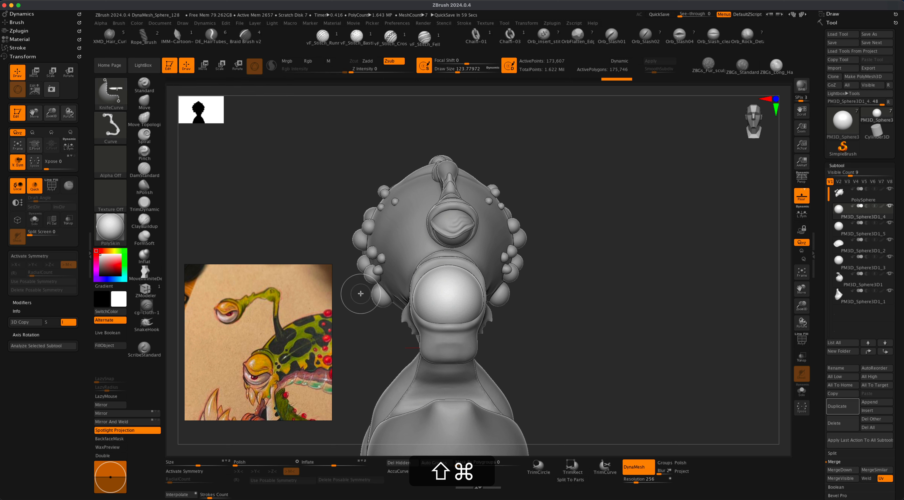
left_click_drag(346, 289, 389, 312, "shift+super")
key("space")
key("alt")
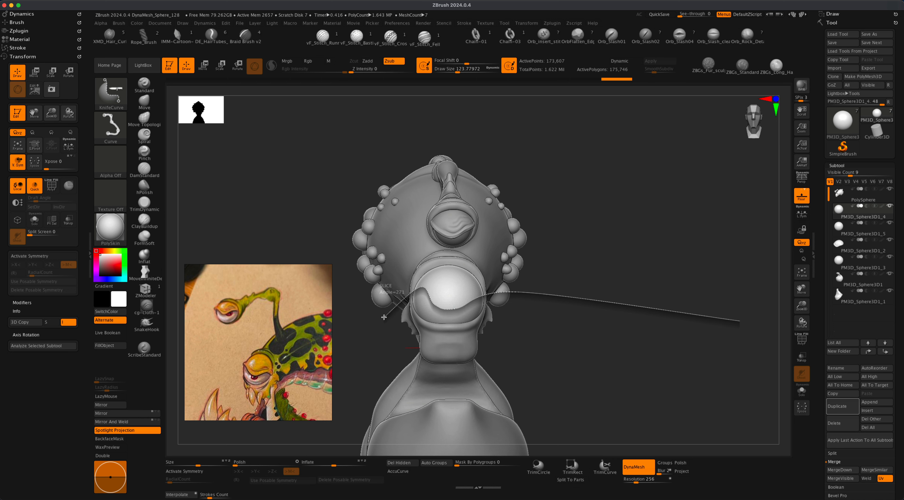
left_click_drag(384, 317, 384, 317, "shift+super")
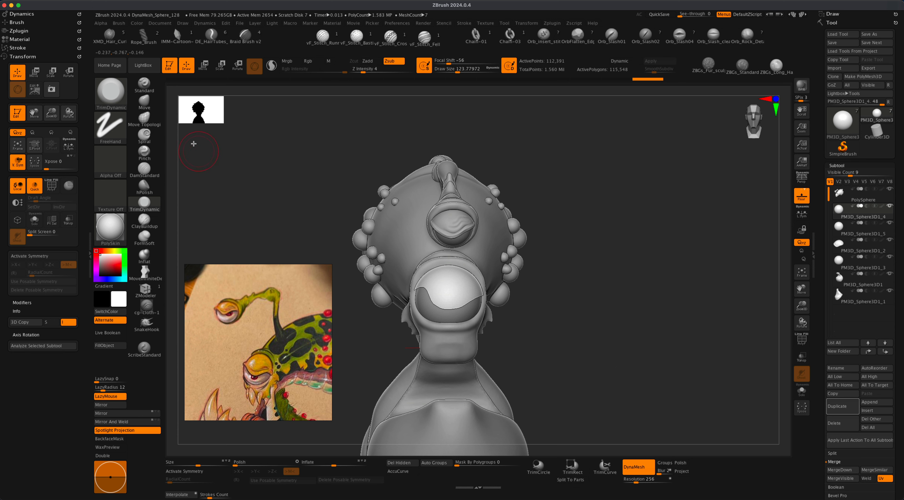
Shape the upper eyelid with the Move brush at draw size about 187 and inflate it over the eyeball.
left_click(145, 102)
key("s")
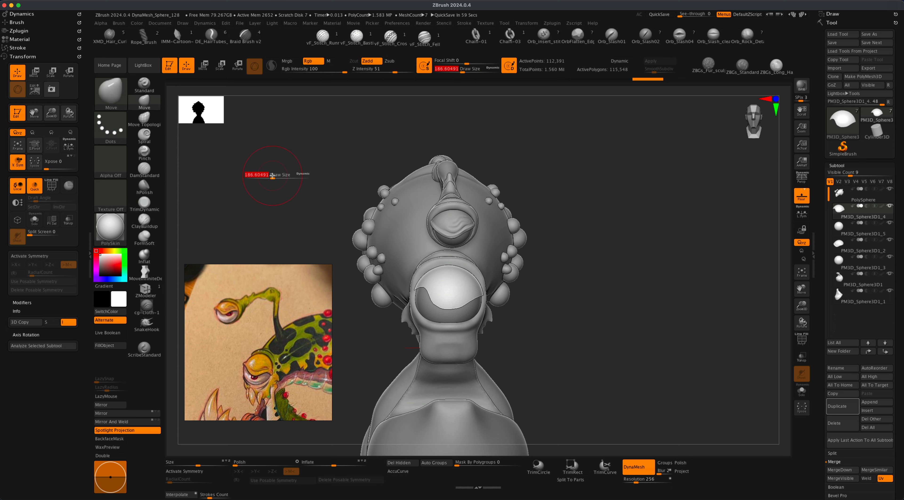
mouse_move(557, 299)
left_mouse_down()
mouse_move(379, 317)
mouse_move(412, 317)
mouse_move(368, 368)
left_mouse_up()
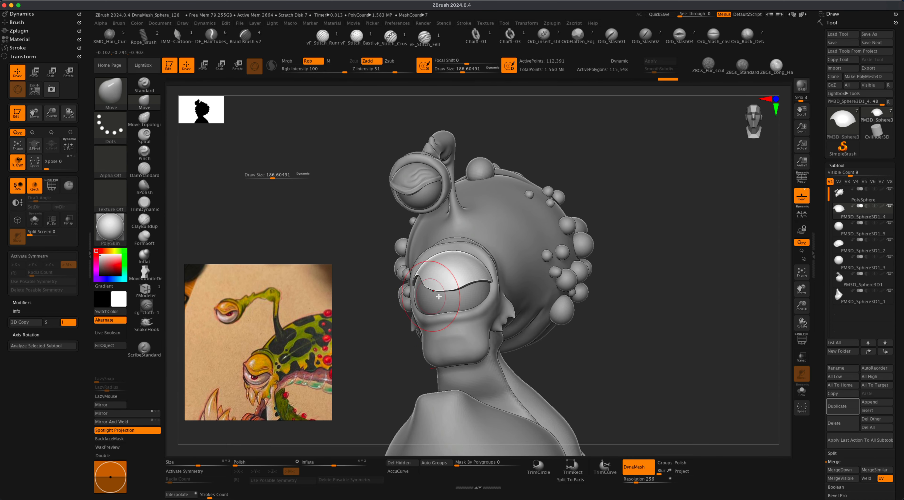
left_click_drag(336, 463, 338, 464)
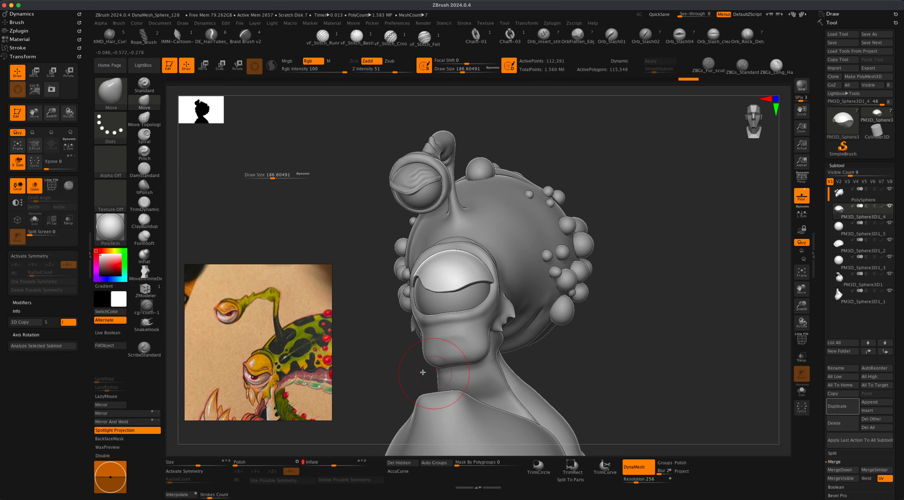
Remesh the upper eyelid with DynaMesh and thicken its lower edge with the Inflat brush at draw size about 65.
left_click_drag(363, 338, 408, 341, "super")
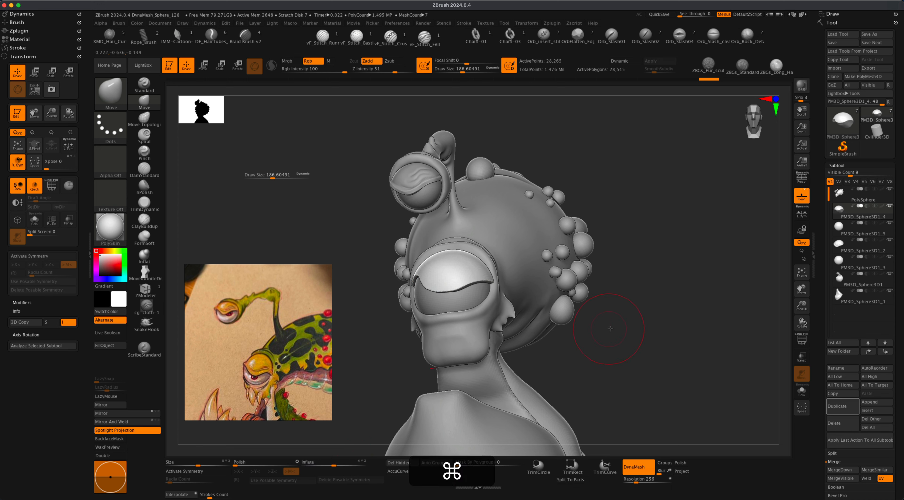
left_click_drag(623, 333, 601, 343, "alt")
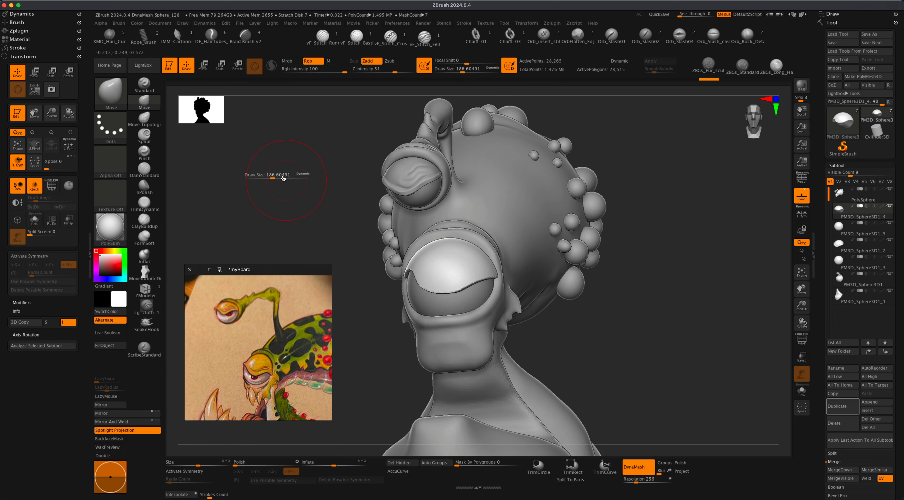
left_click(144, 255)
key("s")
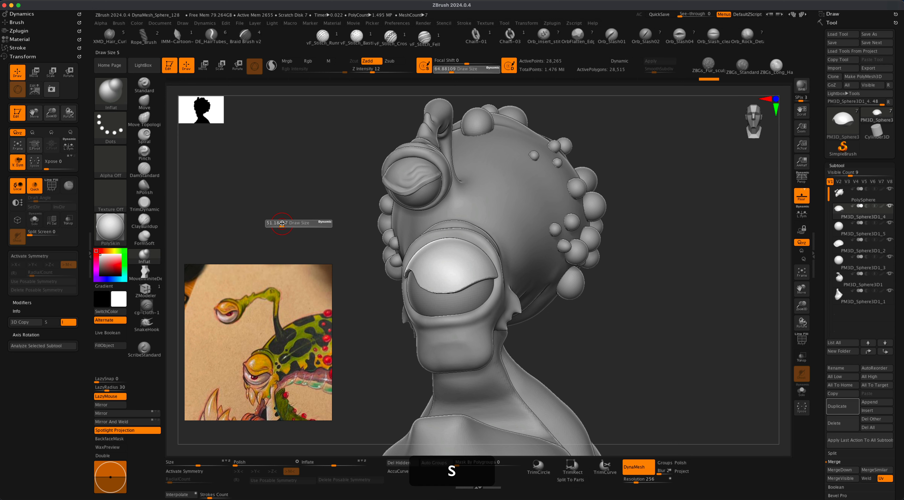
left_click_drag(282, 224, 282, 223)
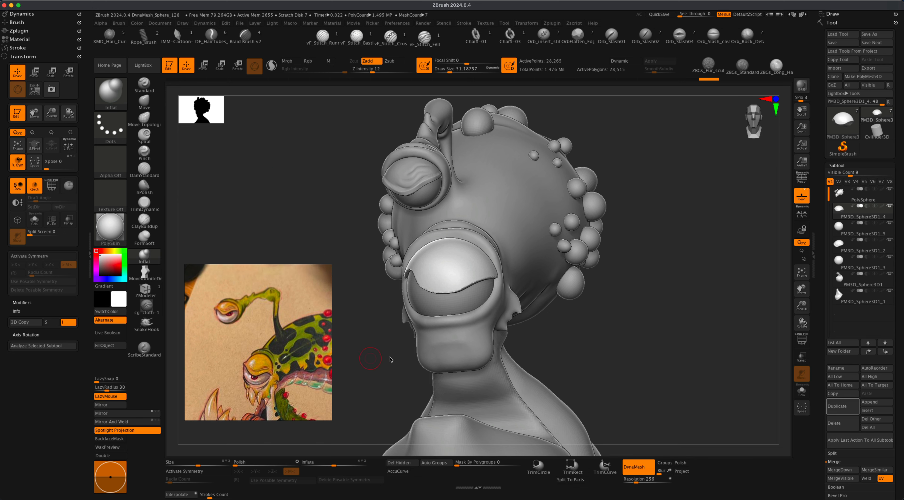
left_click_drag(393, 361, 392, 367, "alt")
left_click_drag(570, 331, 553, 342)
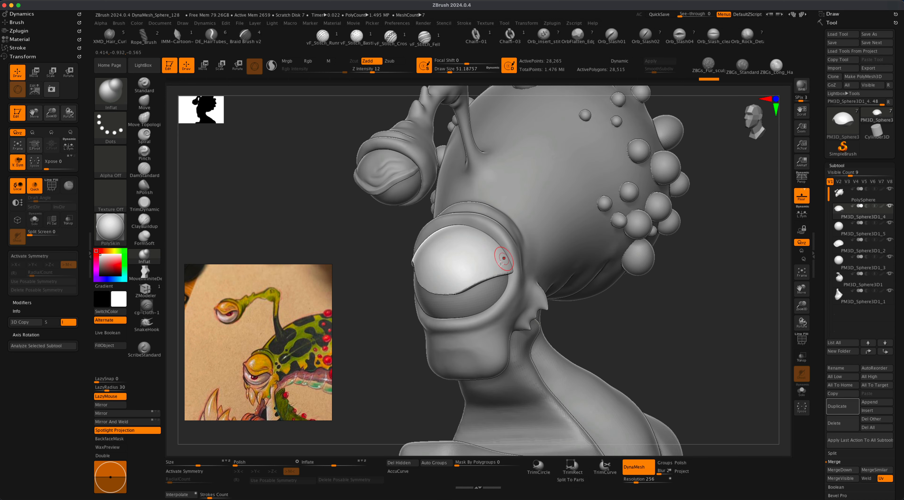
key("s")
mouse_move(512, 269)
left_mouse_down()
mouse_move(460, 285)
mouse_move(474, 279)
left_mouse_up()
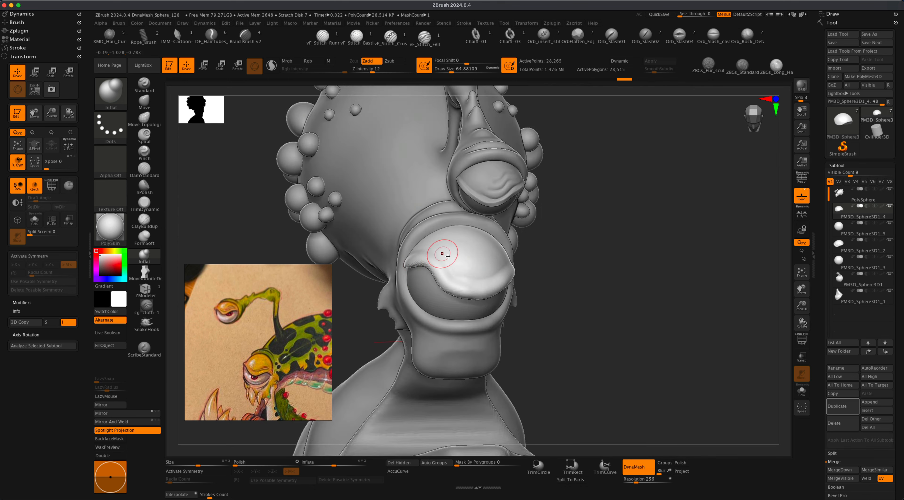
mouse_move(442, 254)
left_mouse_down()
mouse_move(544, 313)
mouse_move(611, 323)
mouse_move(597, 316)
left_mouse_up()
Carve wavy wrinkle creases across the upper eyelid with the DamStandard brush at draw size about 54.
key("s")
left_click_drag(318, 200, 313, 201)
left_click_drag(447, 299, 447, 290)
left_click_drag(333, 201, 309, 225)
left_click_drag(333, 239, 333, 254, "alt")
key("super+z")
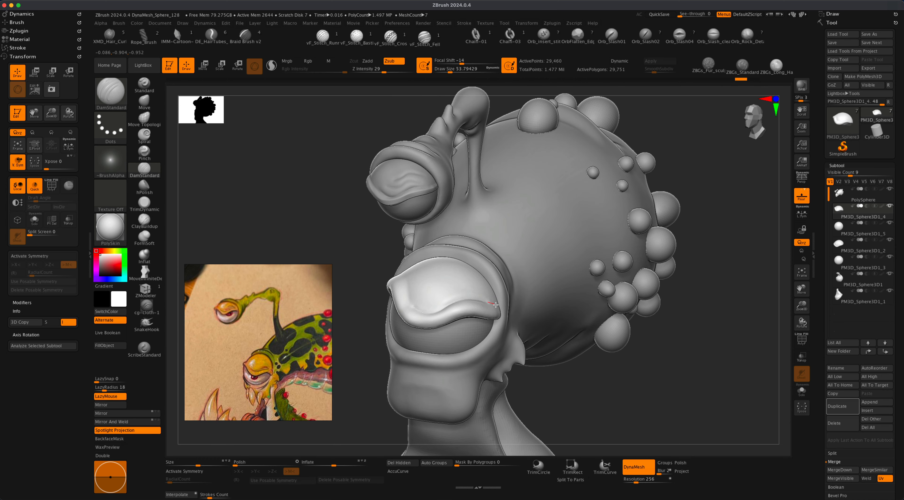
left_click_drag(430, 294, 499, 298)
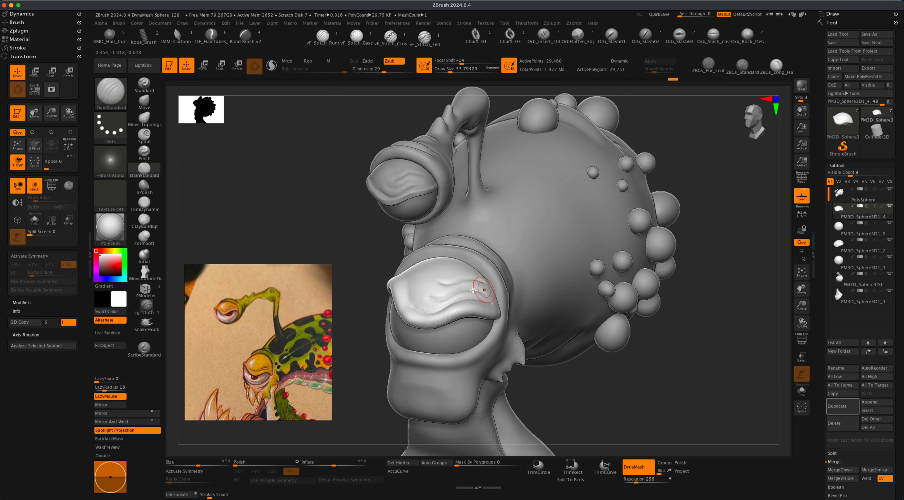
key("super+z")
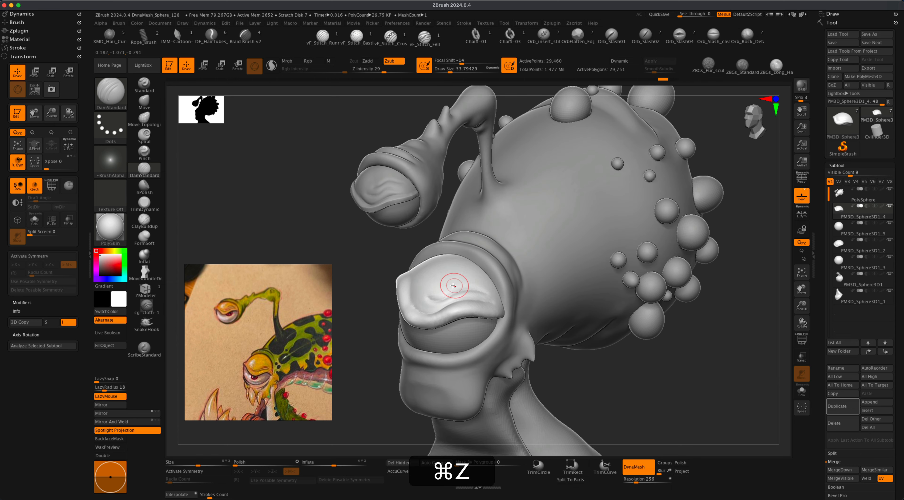
Smooth the eyelid wrinkles and flatten the lid's lower rim with the TrimDynamic brush at draw size about 68.
key("shift")
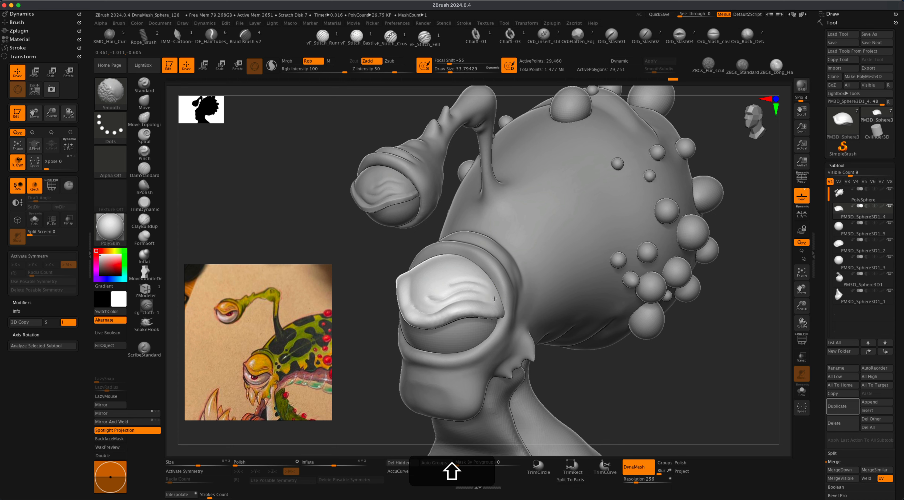
left_click_drag(356, 299, 362, 296, "shift")
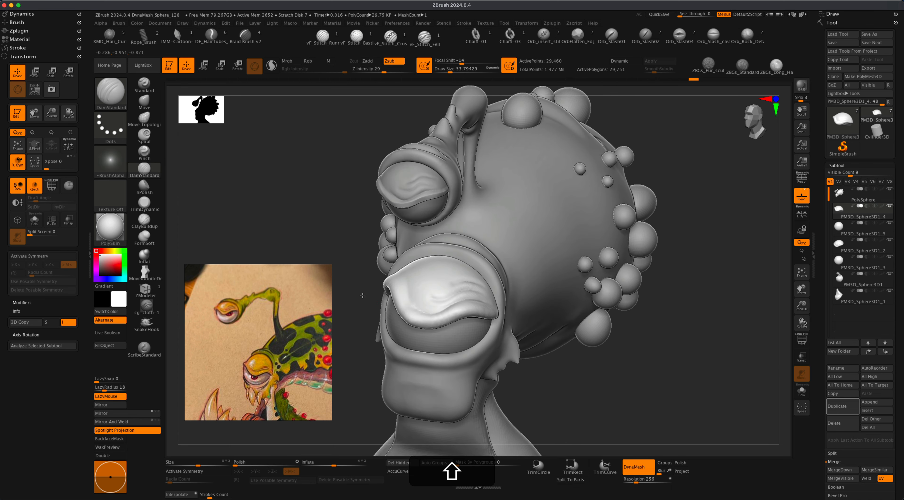
key("s")
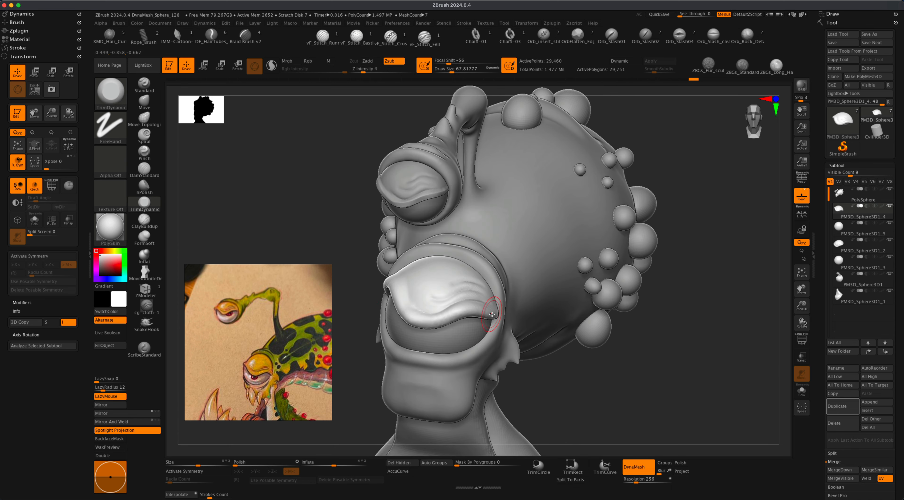
left_click_drag(550, 371, 492, 315)
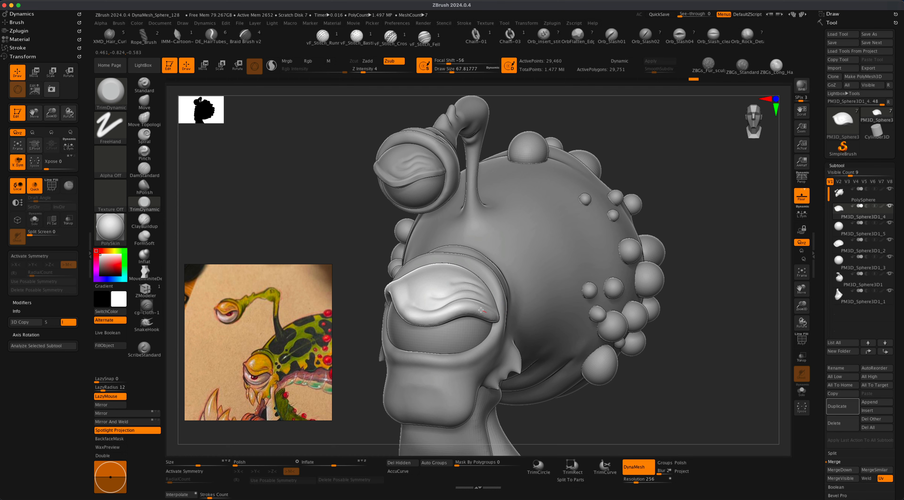
mouse_move(410, 316)
left_mouse_down()
mouse_move(551, 333)
mouse_move(410, 268)
mouse_move(578, 353)
left_mouse_up()
Select the large lower jaw and neck subtool and adjust its shape with the Move brush at draw size about 234.
key("s")
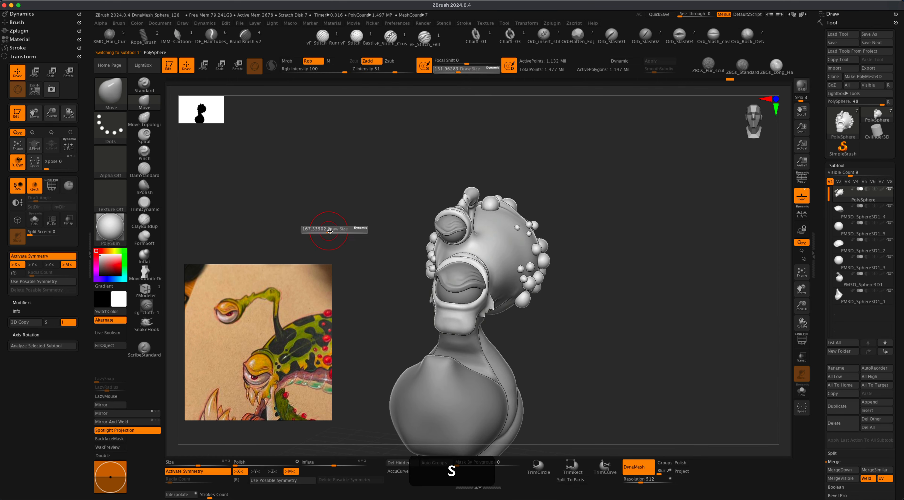
mouse_move(684, 313)
left_mouse_down()
mouse_move(601, 303)
mouse_move(579, 306)
mouse_move(565, 322)
mouse_move(570, 313)
left_mouse_up()
left_click(472, 321, "alt")
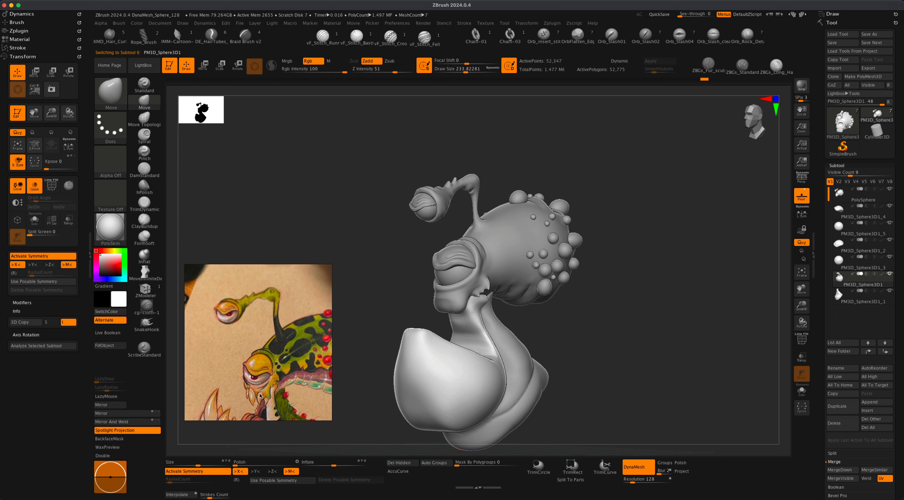
mouse_move(389, 288)
left_mouse_down()
mouse_move(361, 313)
mouse_move(388, 309)
mouse_move(375, 298)
mouse_move(386, 295)
left_mouse_up()
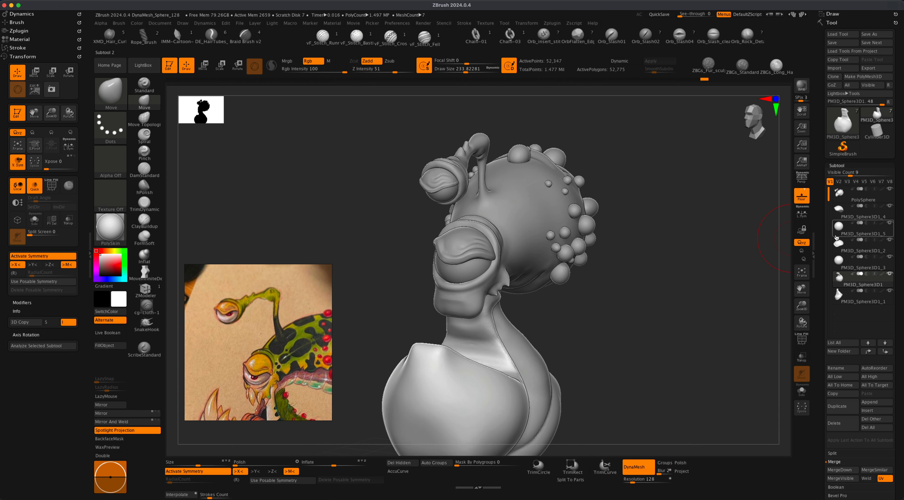
Insert a Sphere3D as a new subtool and move it to the end of the subtool list.
left_click(873, 411)
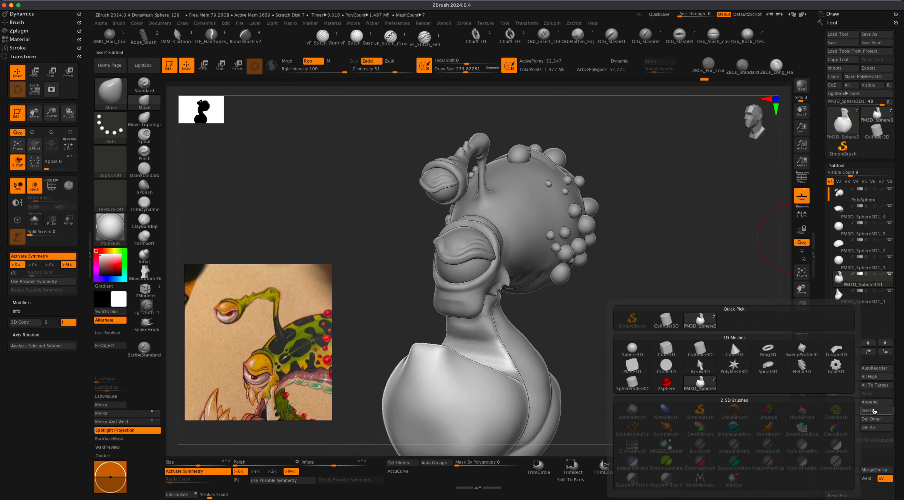
left_click(882, 411)
left_click(633, 350)
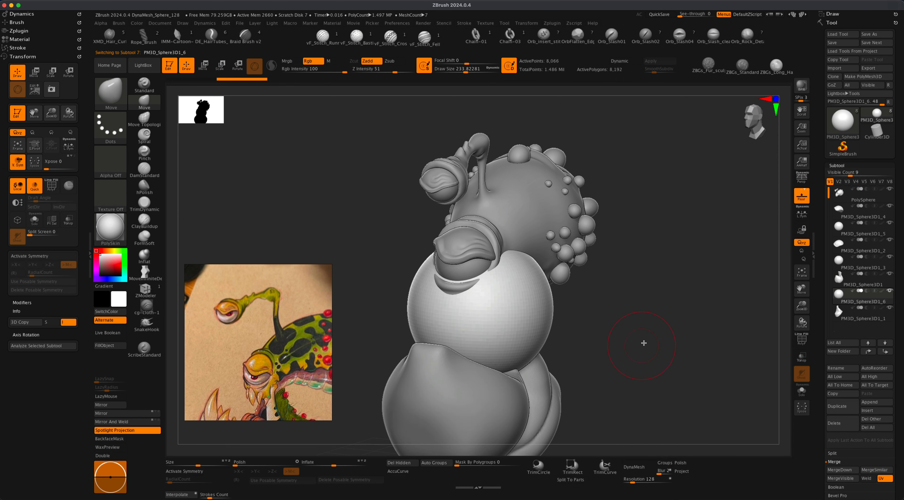
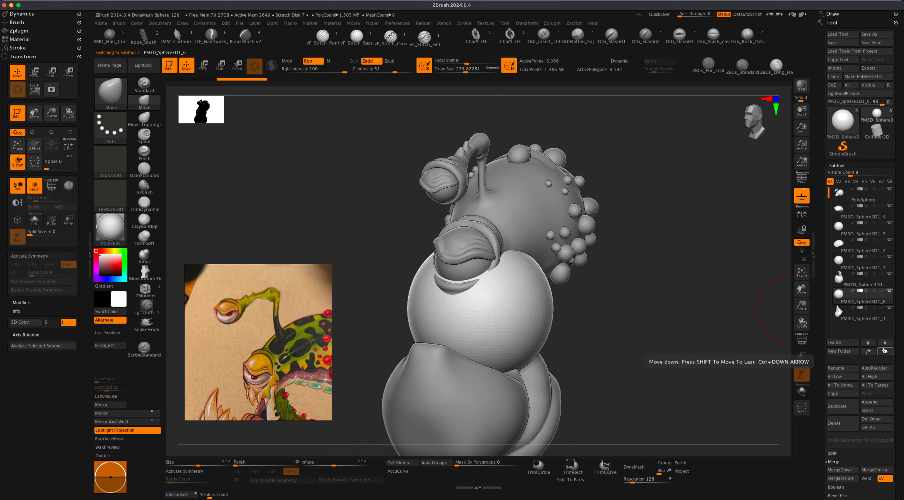
left_click(885, 353)
Shrink the new sphere, place it in front of the creature's mouth and stretch it vertically into an egg shape.
left_click_drag(681, 289, 657, 301)
key("w")
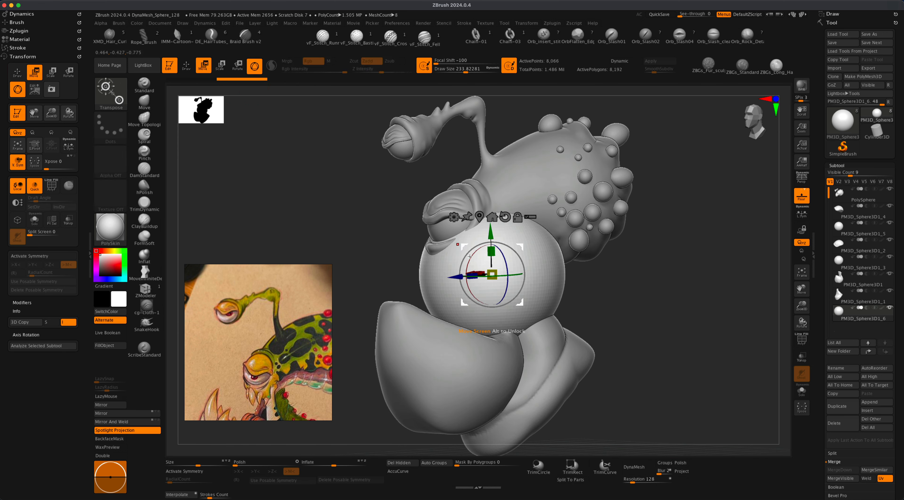
left_click_drag(494, 270, 454, 302)
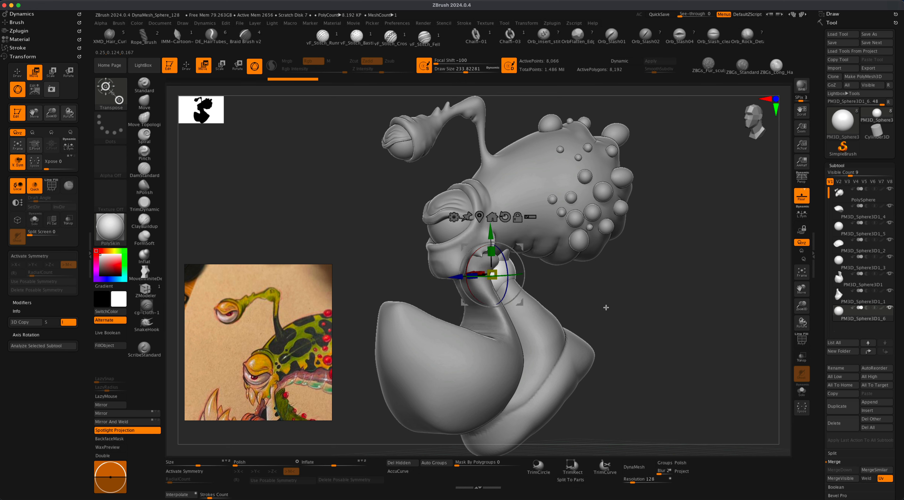
left_click_drag(606, 308, 603, 307, "shift")
left_click_drag(506, 270, 424, 288)
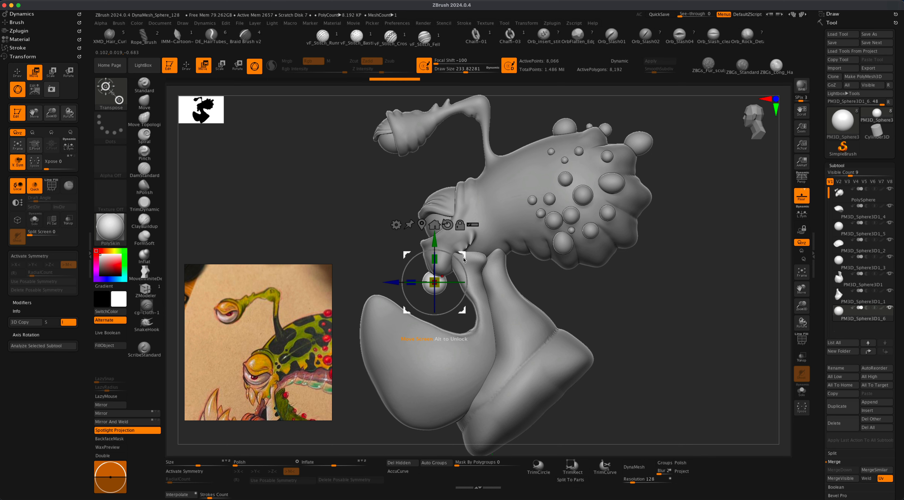
left_click_drag(438, 284, 435, 282)
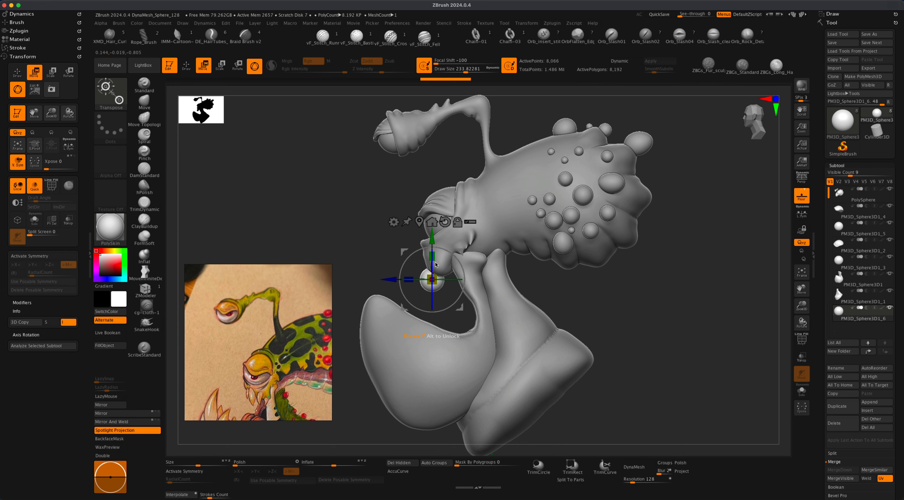
left_click_drag(434, 261, 434, 257)
mouse_move(370, 239)
left_mouse_down("alt")
mouse_move(440, 269)
mouse_move(389, 252)
mouse_move(372, 231)
left_mouse_up("alt")
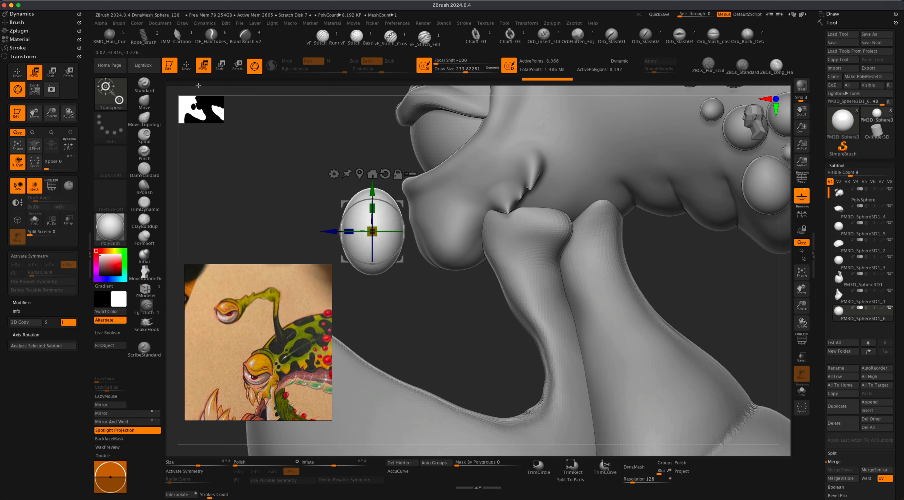
Activate X symmetry and AccuCurve, and pull the egg's lower end into a point with the Move brush at draw size about 87.
left_click(148, 103)
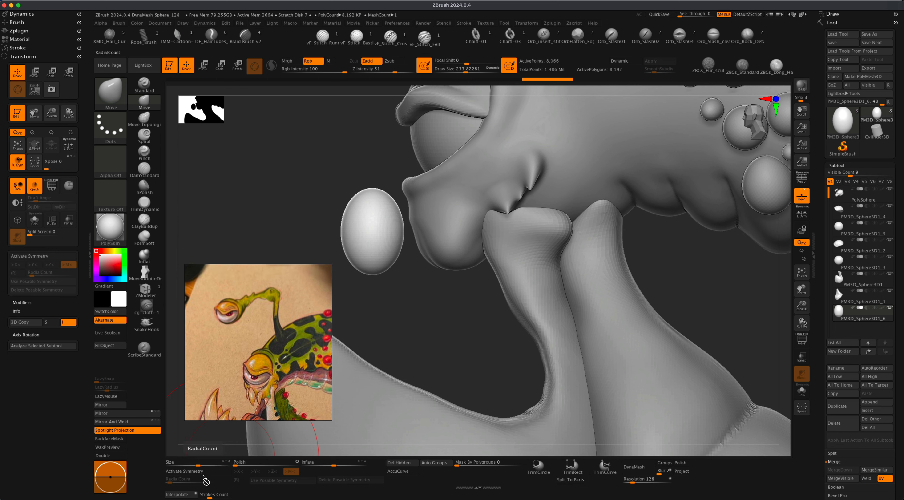
key("x")
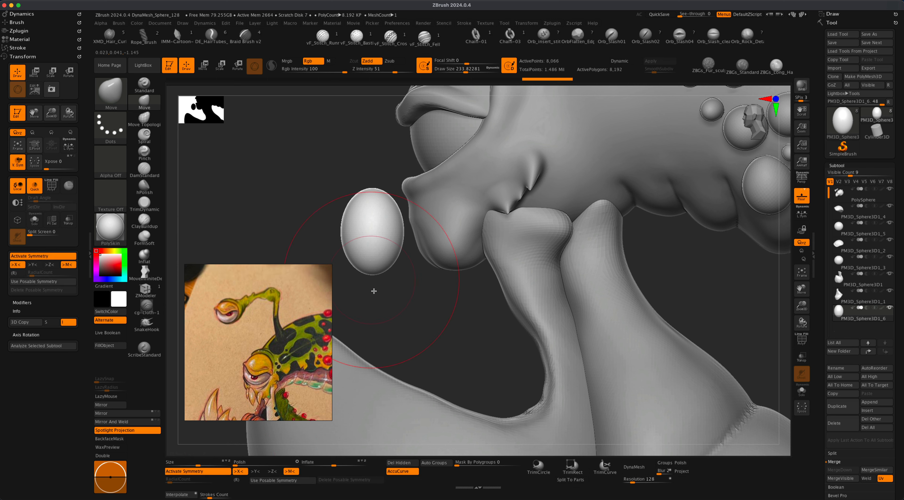
key("s")
left_click_drag(379, 306, 354, 306)
left_click_drag(369, 276, 374, 332)
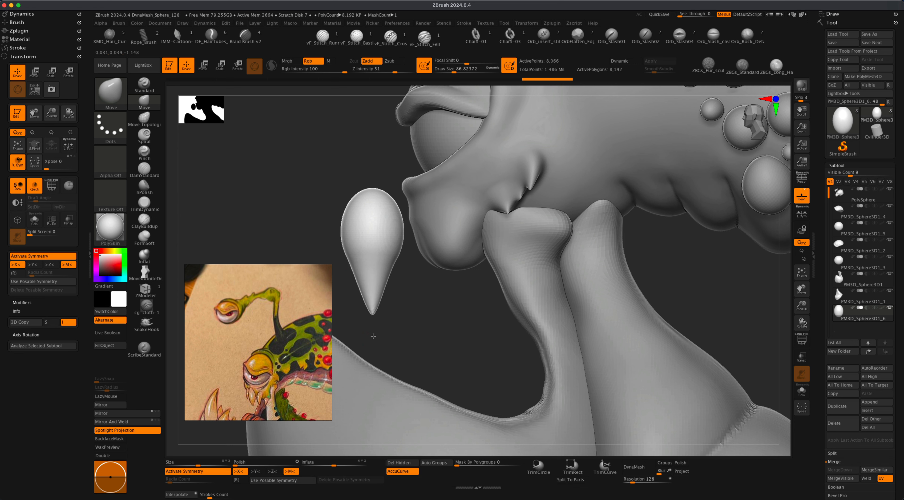
Refine the pointed tip of the tooth with the Move brush at draw size about 44.
mouse_move(417, 322)
left_mouse_down()
mouse_move(460, 334)
mouse_move(492, 302)
mouse_move(414, 326)
left_mouse_up()
key("s")
left_click(366, 321)
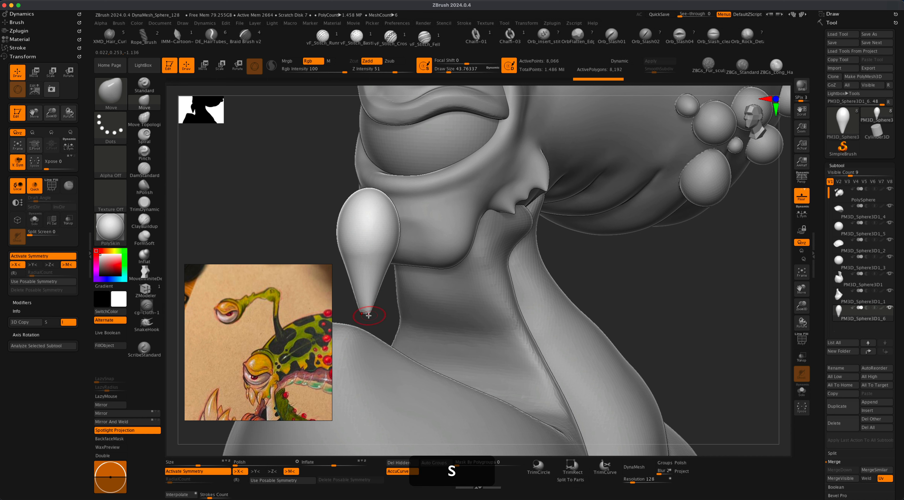
left_click_drag(365, 325, 423, 322)
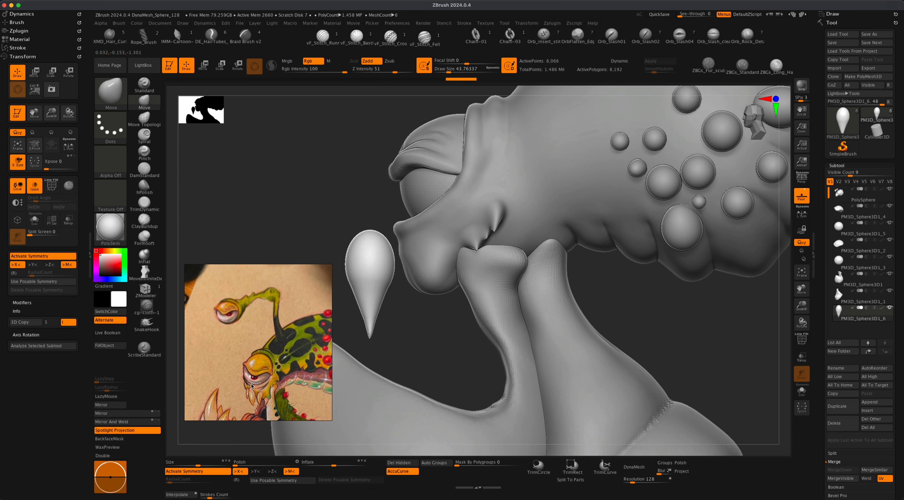
left_click_drag(414, 336, 407, 313, "alt")
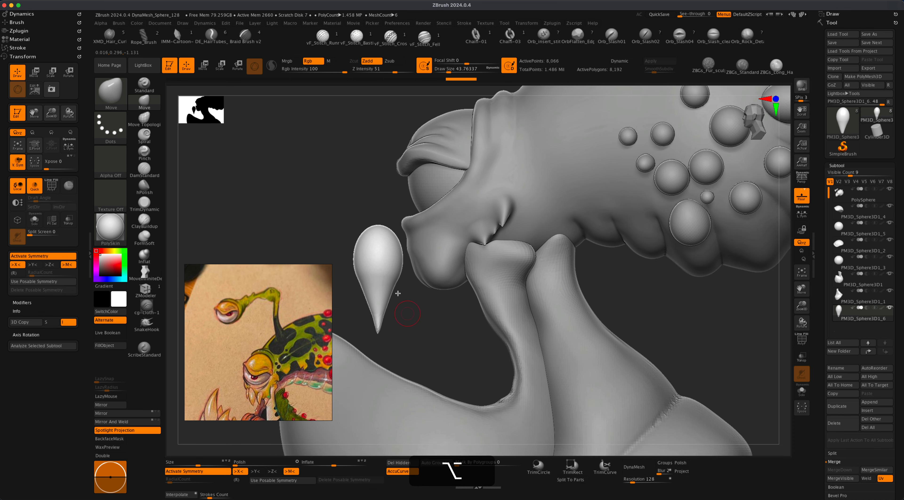
Curve the tooth forward at its middle with the Bend Curve deformer and accept the deformation.
left_click(203, 65)
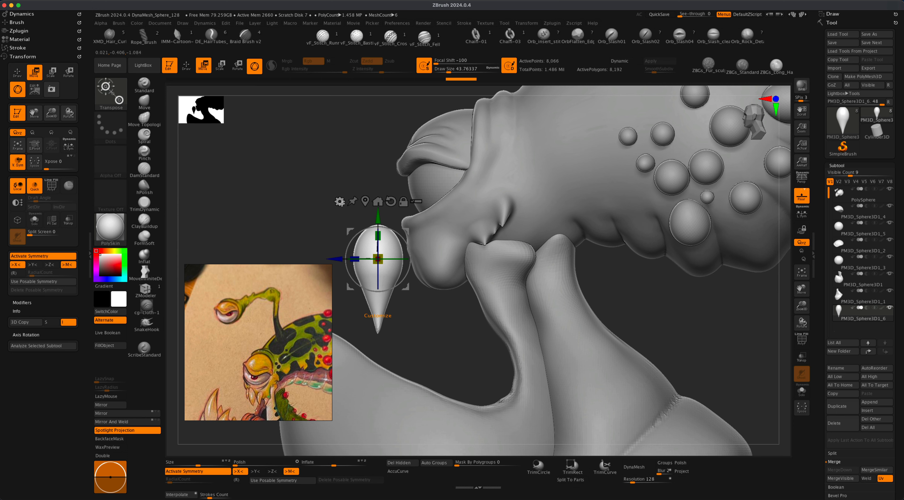
left_click(340, 204)
left_click(409, 225)
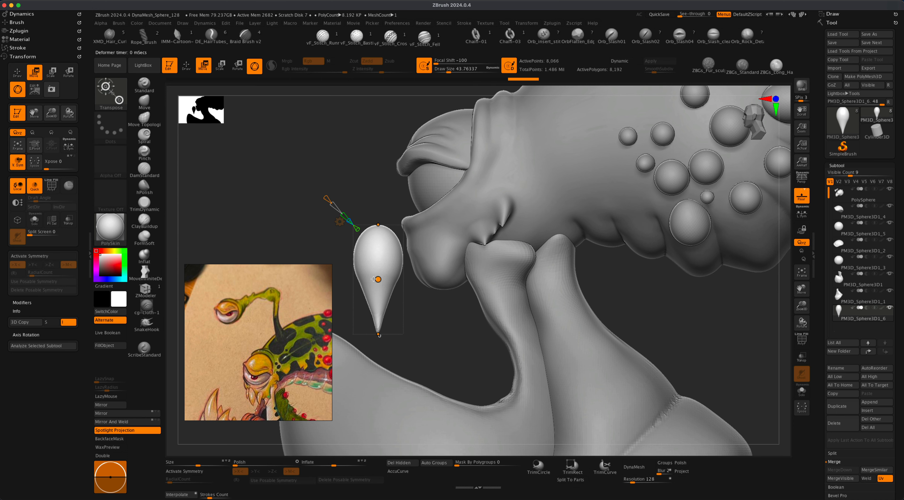
left_click_drag(373, 278, 349, 279)
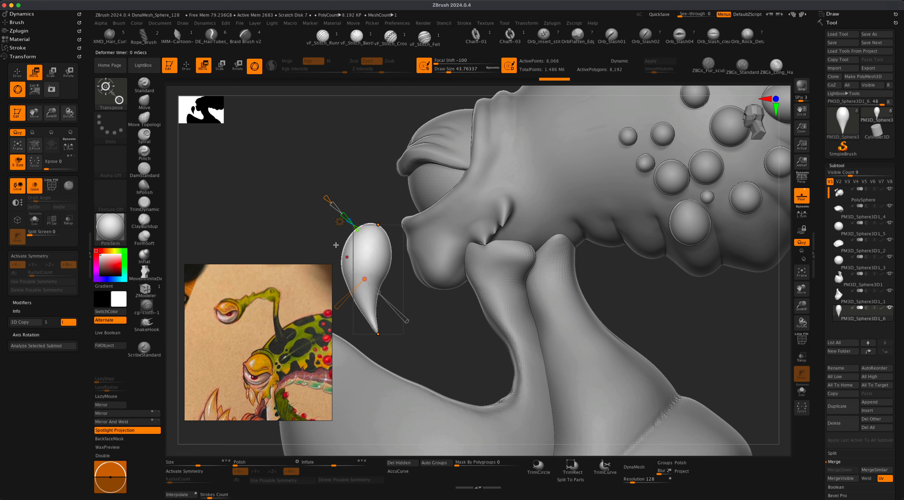
left_click(340, 222)
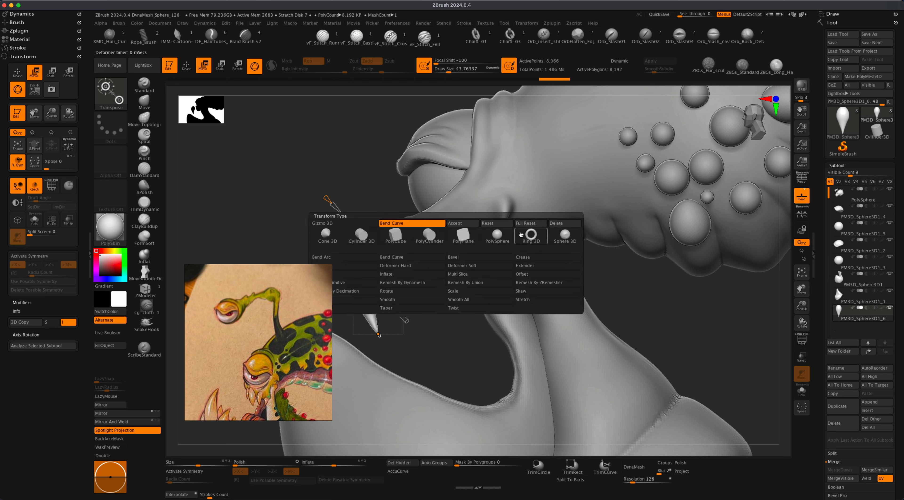
left_click(470, 225)
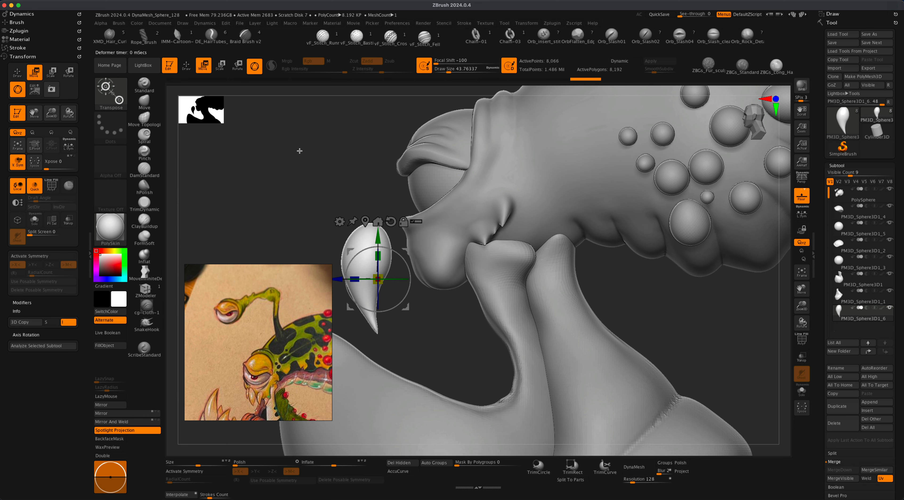
Resize the tooth and position it against the front of the creature's upper jaw.
left_click_drag(377, 279, 372, 284)
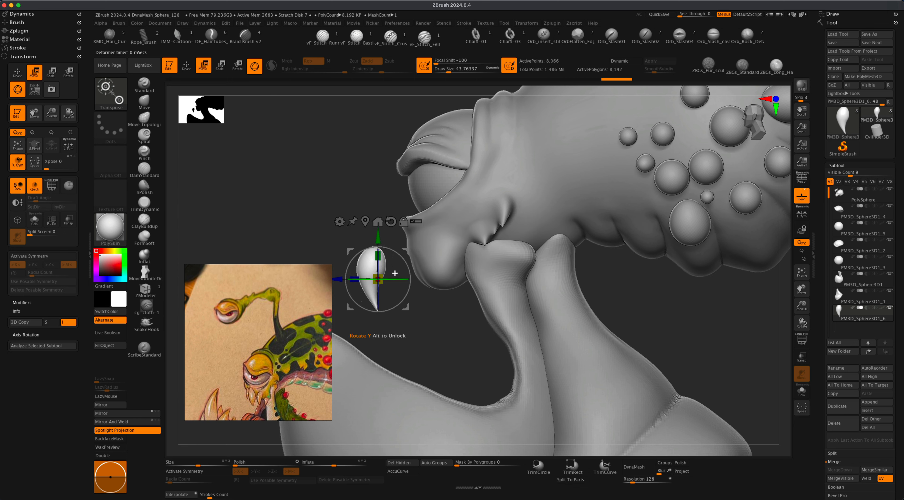
left_click_drag(411, 253, 460, 267)
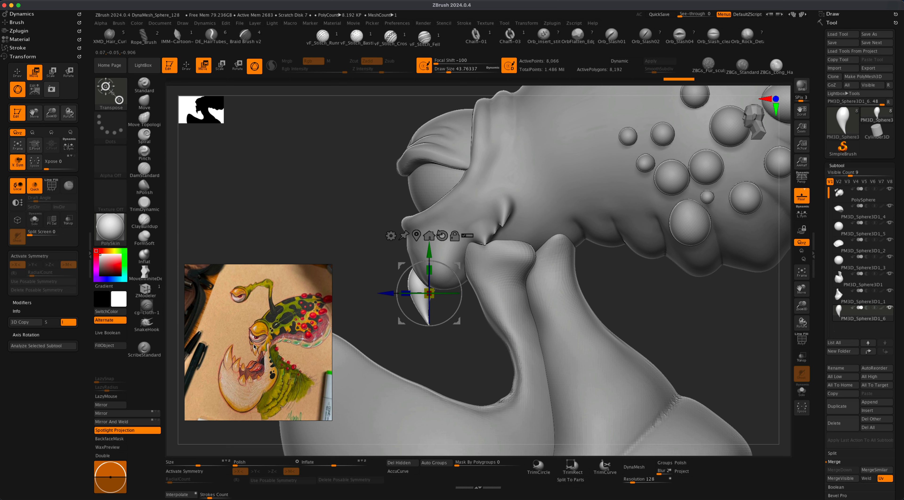
left_click_drag(430, 292, 452, 253)
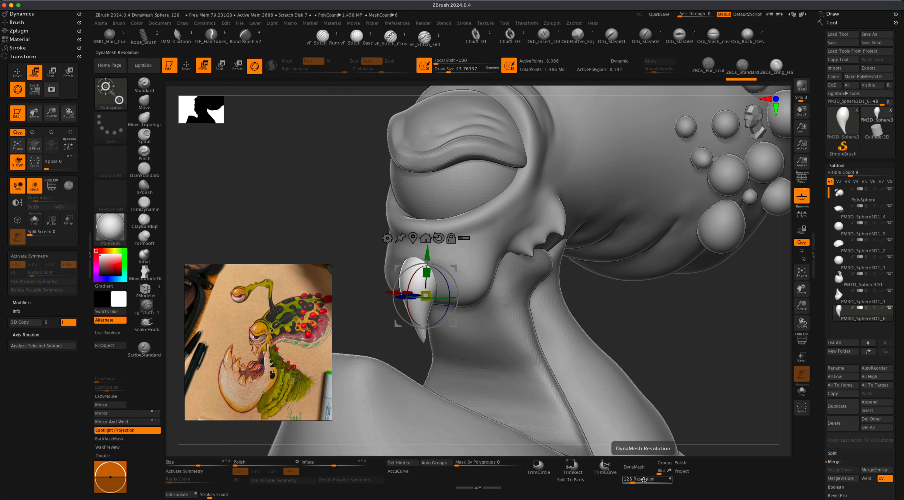
Remesh the tooth with DynaMesh at resolution 256.
left_click(643, 480)
type("256")
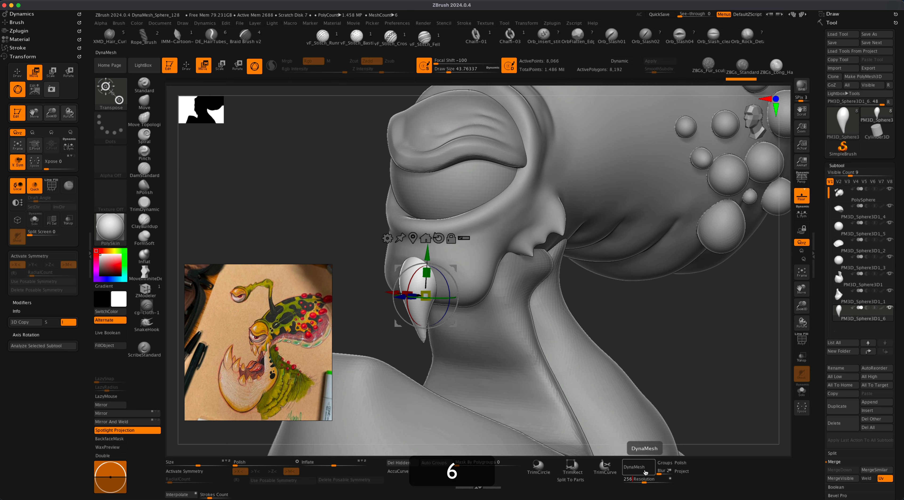
left_click(645, 461)
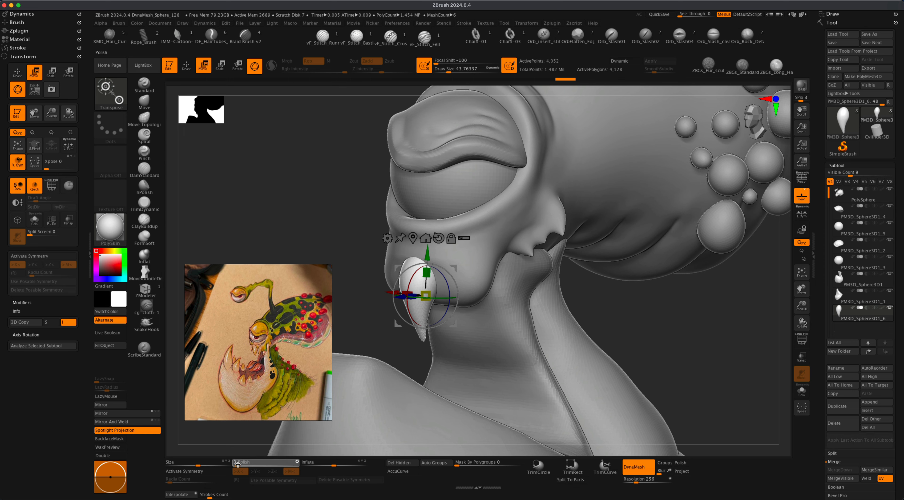
left_click_drag(375, 333, 382, 336)
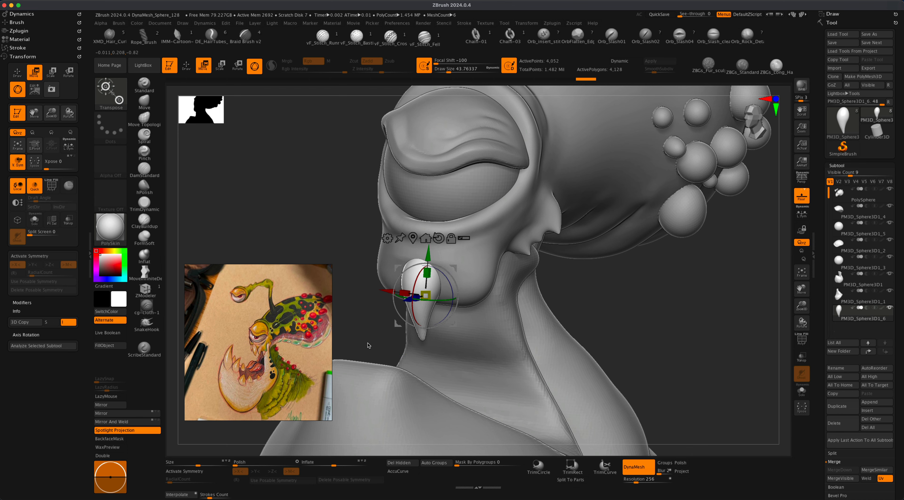
left_click_drag(355, 344, 362, 340)
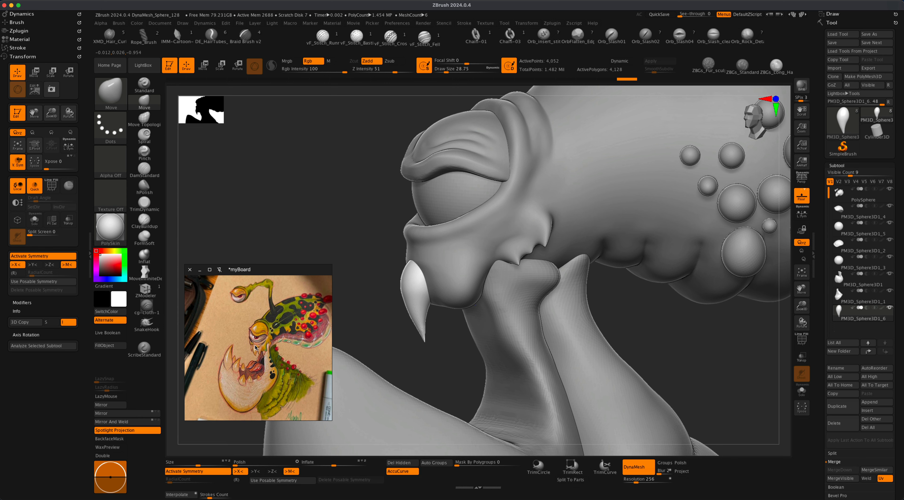
Set the Move brush's draw size to about 108 and make the creature's head the active subtool.
key("s")
left_click_drag(286, 197, 294, 198)
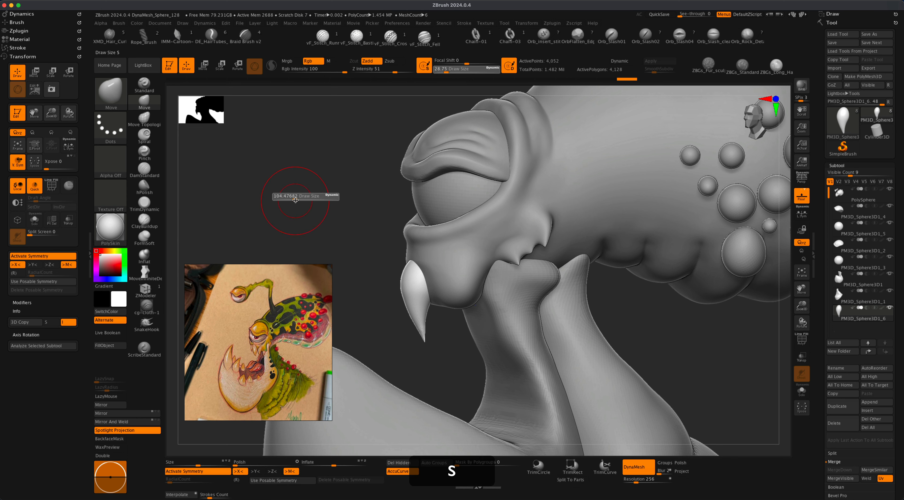
left_click_drag(359, 253, 390, 248)
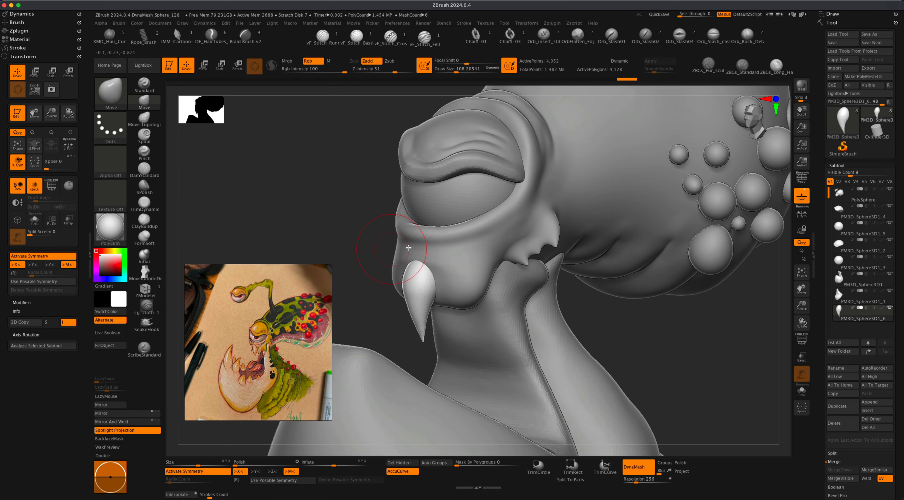
left_click_drag(330, 223, 413, 242)
left_click(432, 242, "alt")
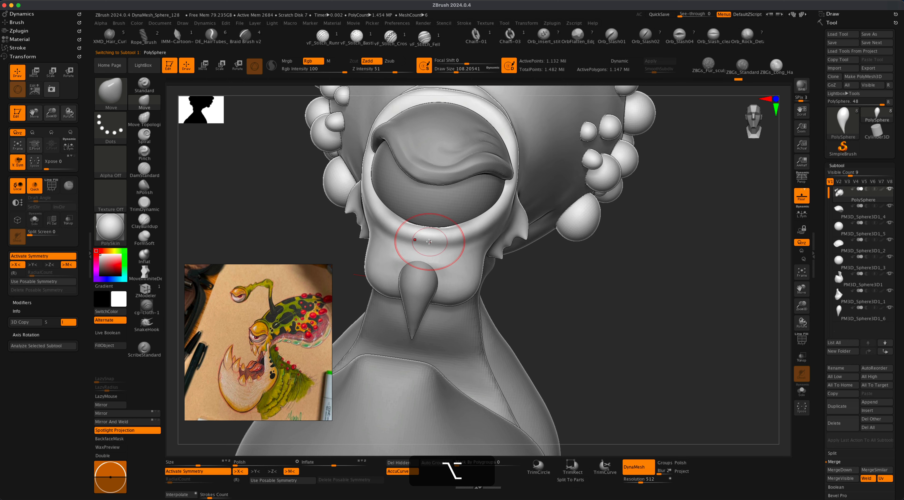
Carve a symmetric crease under the lower eyelid with the DamStandard brush at Z Intensity 15 and draw size about 54.
left_click(144, 170)
left_click_drag(378, 226, 427, 251)
key("super+z")
left_click_drag(382, 65, 373, 66)
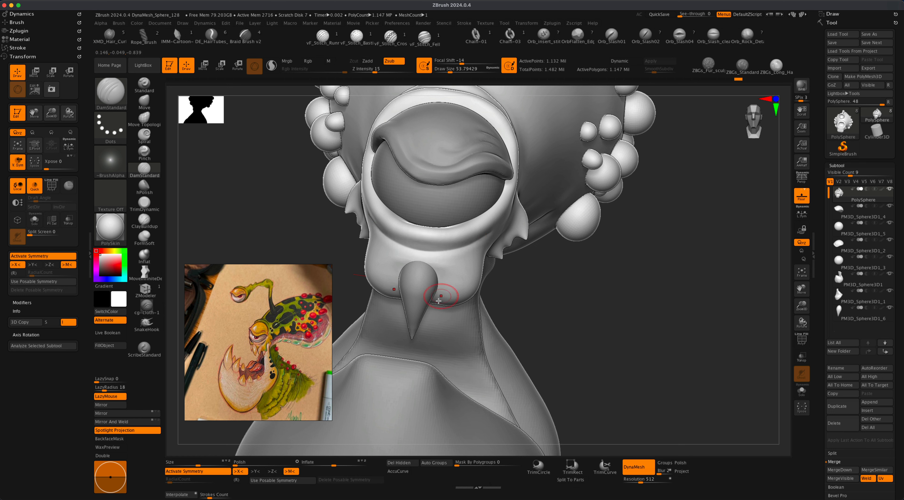
key("1")
left_click_drag(530, 289, 527, 285)
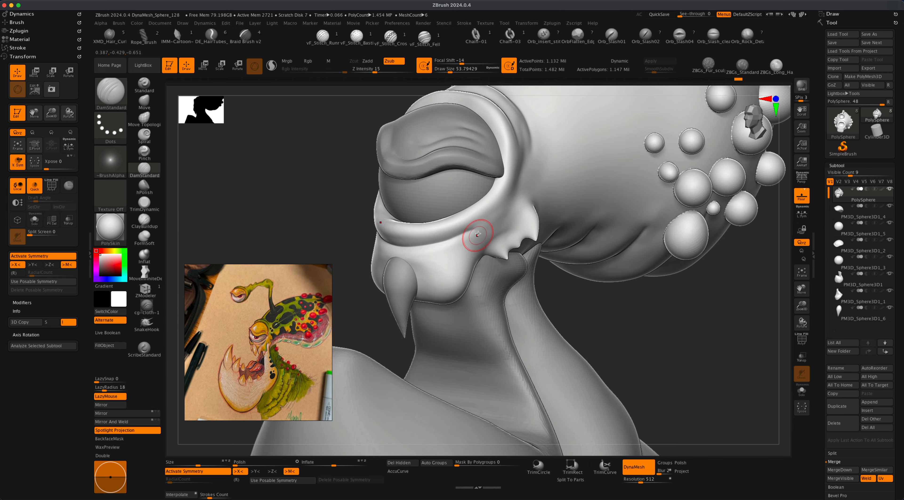
key("shift")
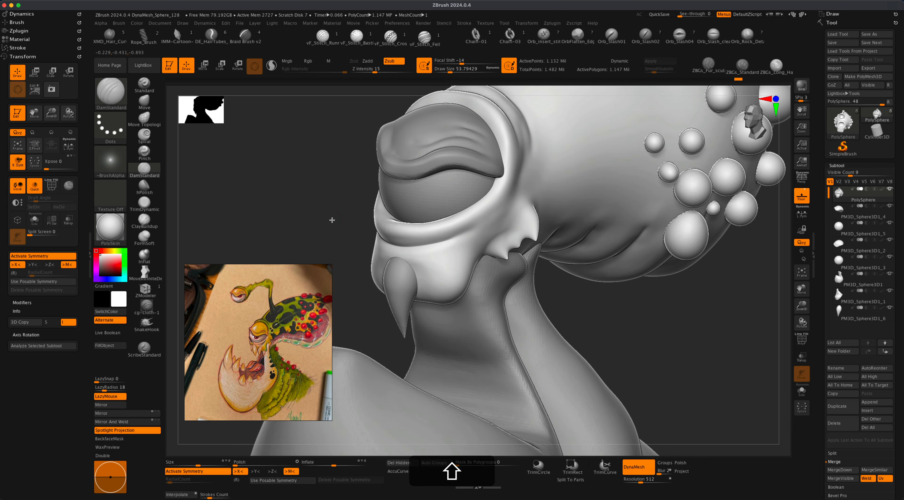
Cut further wrinkles across the muzzle between the lower eyelid and the tooth with DamStandard, undoing the last stroke.
left_click_drag(331, 221, 339, 224)
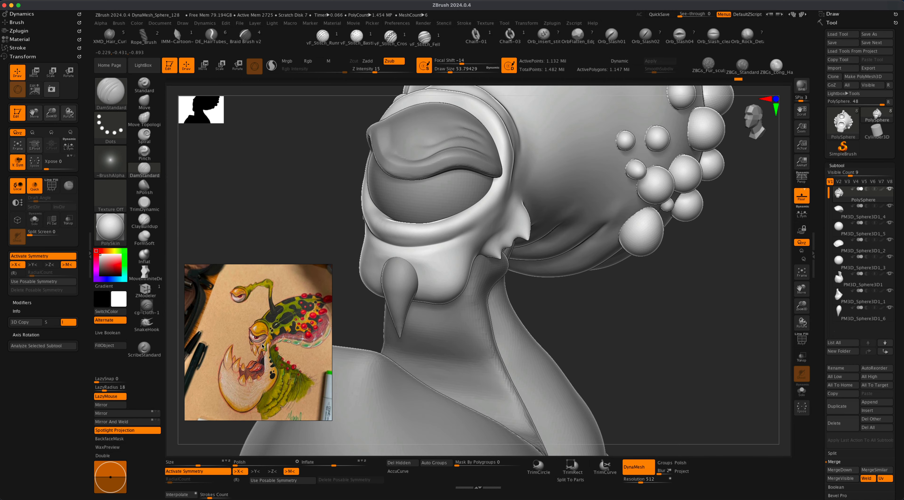
left_click_drag(329, 252, 343, 253)
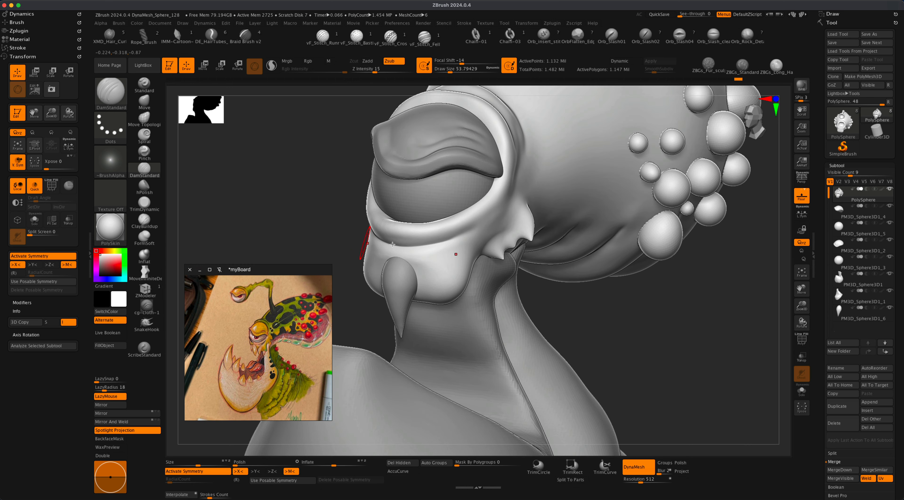
left_click_drag(424, 257, 450, 247)
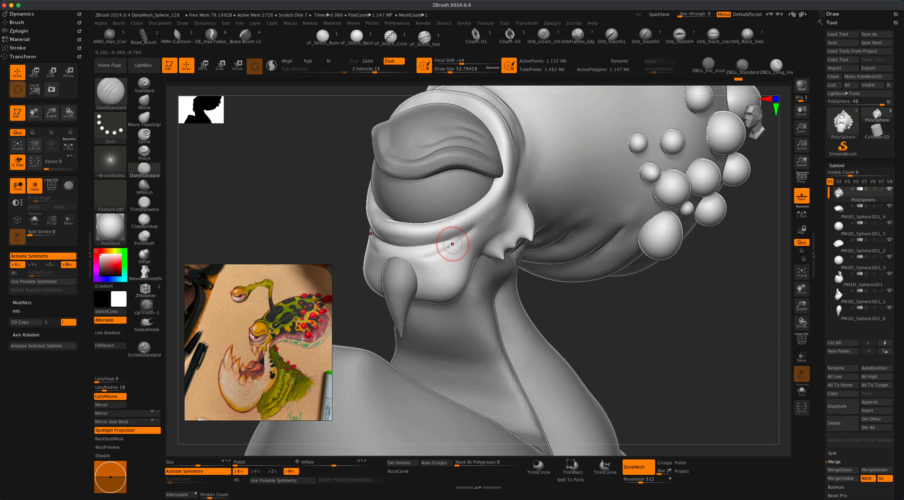
left_click_drag(420, 256, 432, 256)
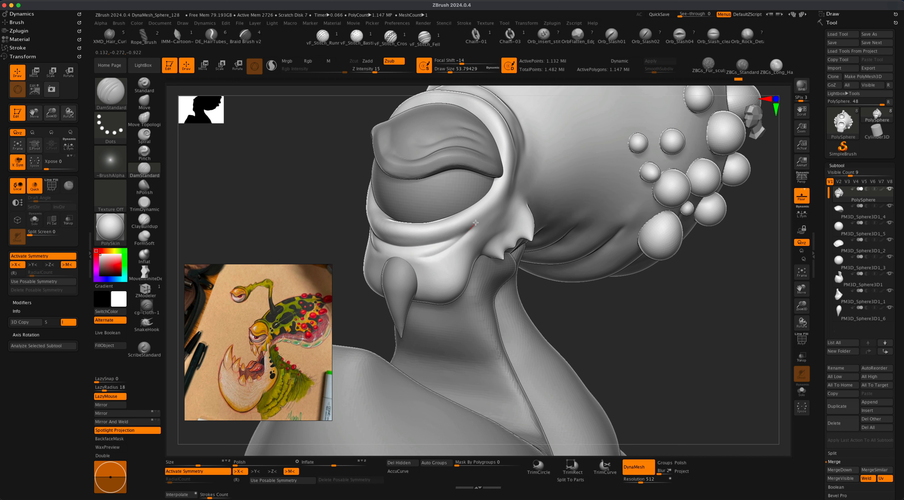
left_click_drag(475, 223, 477, 221)
left_click_drag(432, 247, 460, 235)
left_click_drag(492, 208, 462, 237)
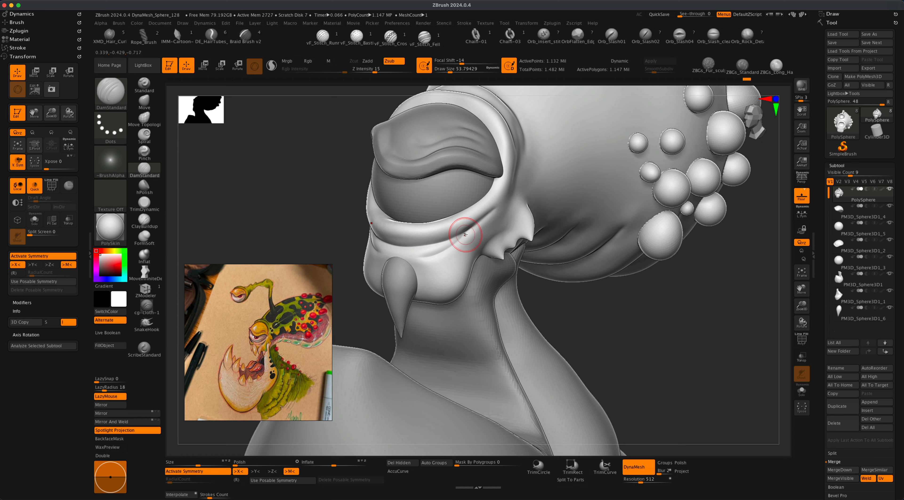
key("super+z")
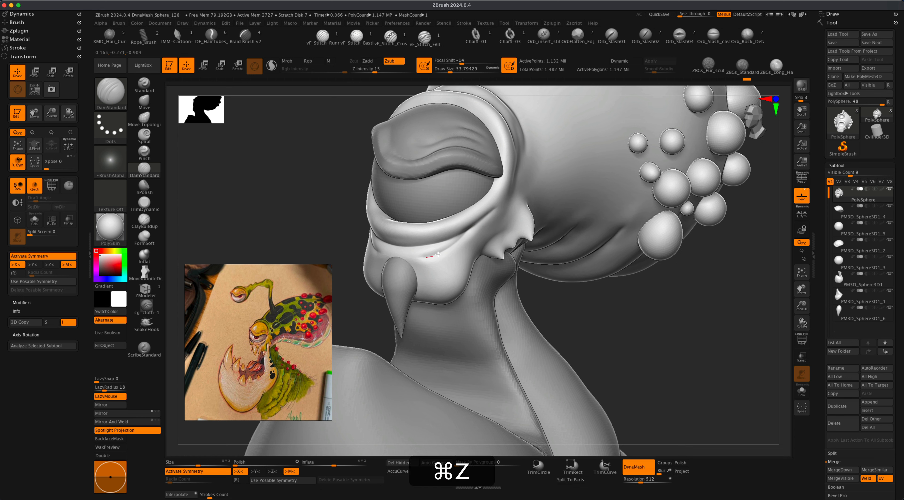
Switch to the Move brush at draw size about 145 and make the tooth the active subtool, undoing the last edit.
left_click_drag(599, 315, 608, 297, "alt")
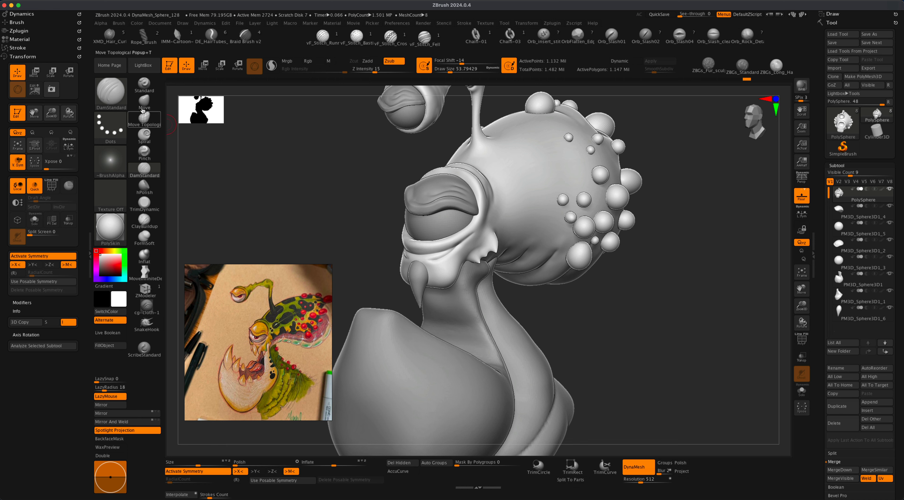
left_click(148, 110)
left_click(146, 111)
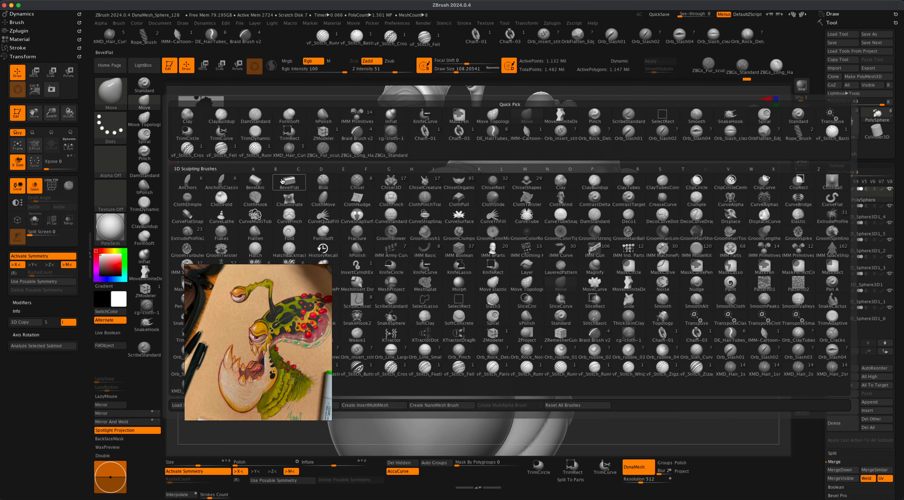
key("s")
left_click_drag(274, 176, 277, 177)
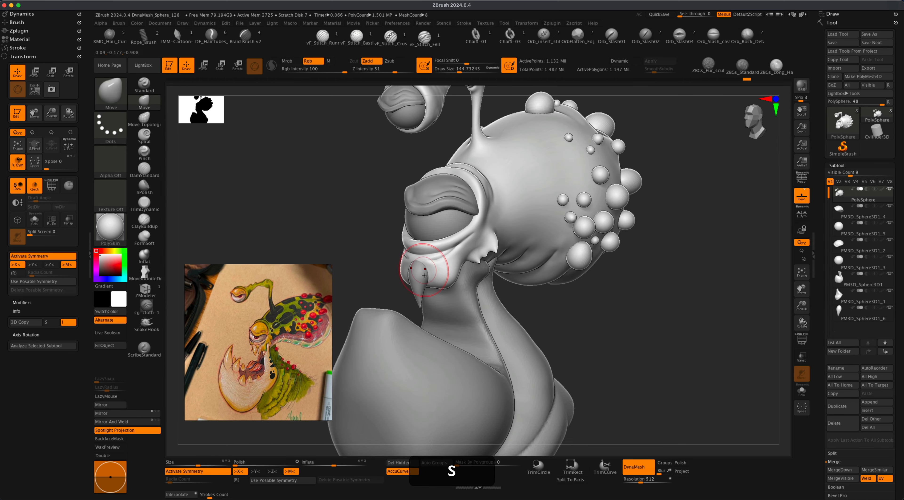
left_click(411, 275, "alt")
left_click_drag(349, 233, 349, 230)
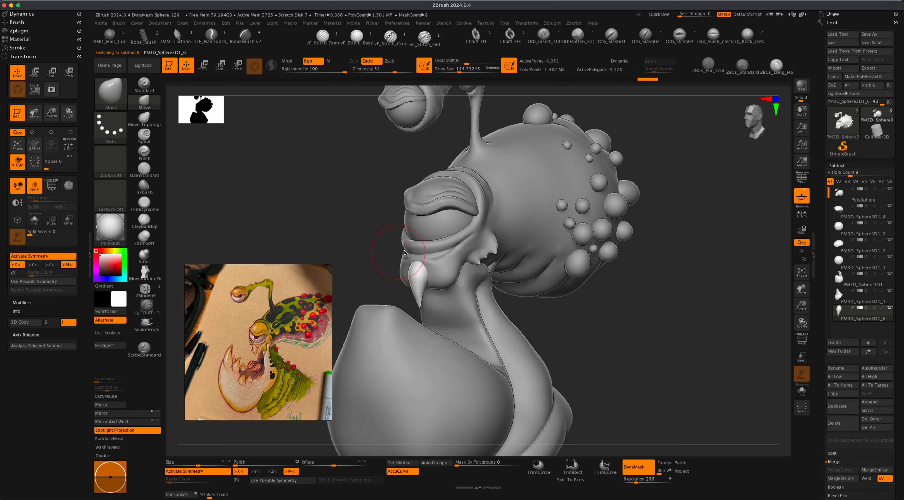
key("super+z")
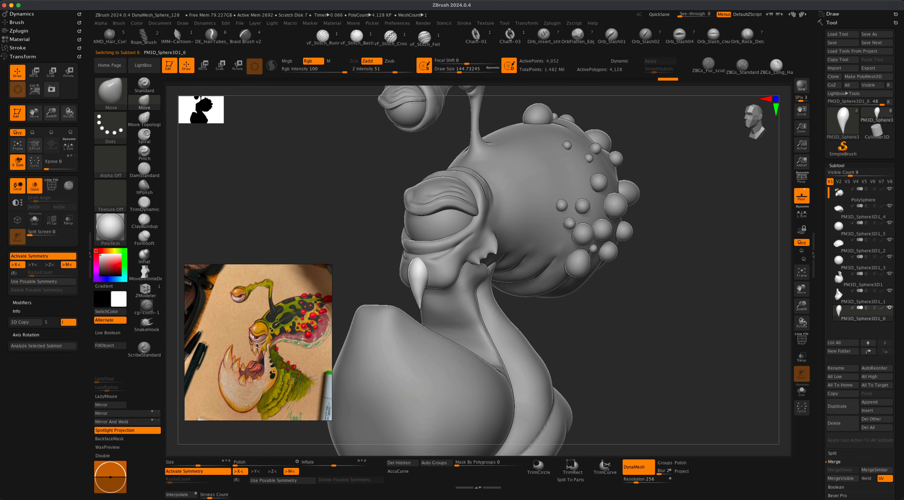
Duplicate the tooth and, with symmetry off, place the copy beside the original along the upper jaw.
mouse_move(365, 270)
left_mouse_down("alt")
mouse_move(363, 257)
mouse_move(347, 267)
mouse_move(369, 265)
mouse_move(357, 263)
mouse_move(268, 350)
left_mouse_up("alt")
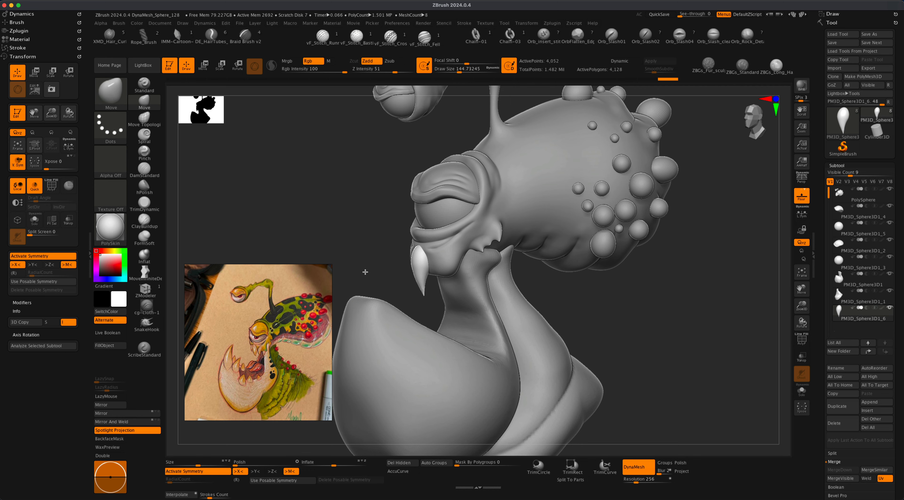
left_click_drag(365, 272, 419, 259)
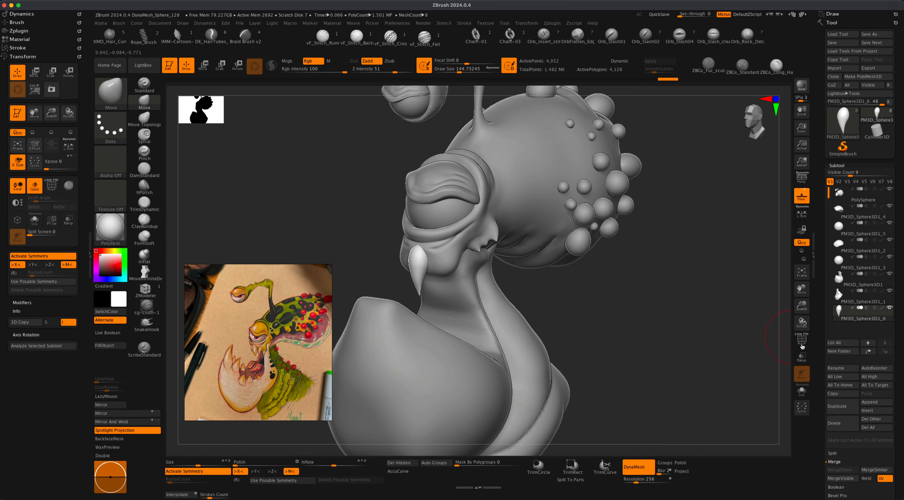
left_click(841, 406)
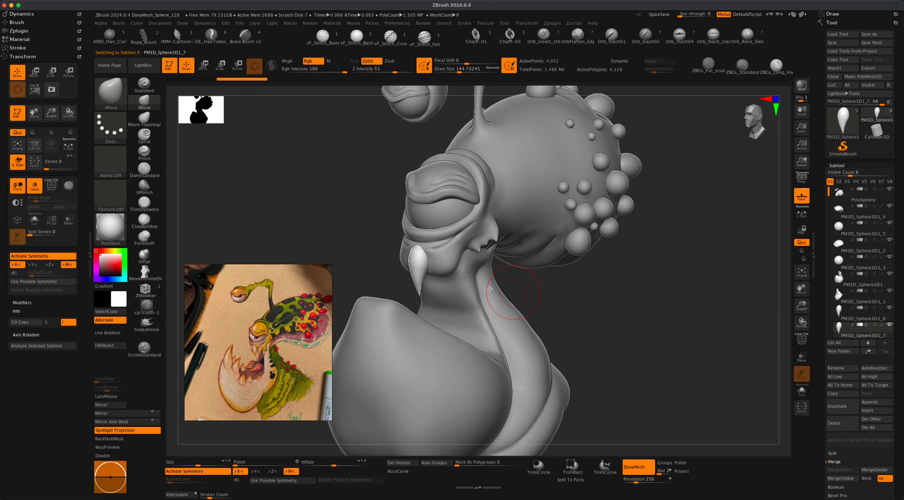
key("w")
left_click_drag(315, 218, 315, 240)
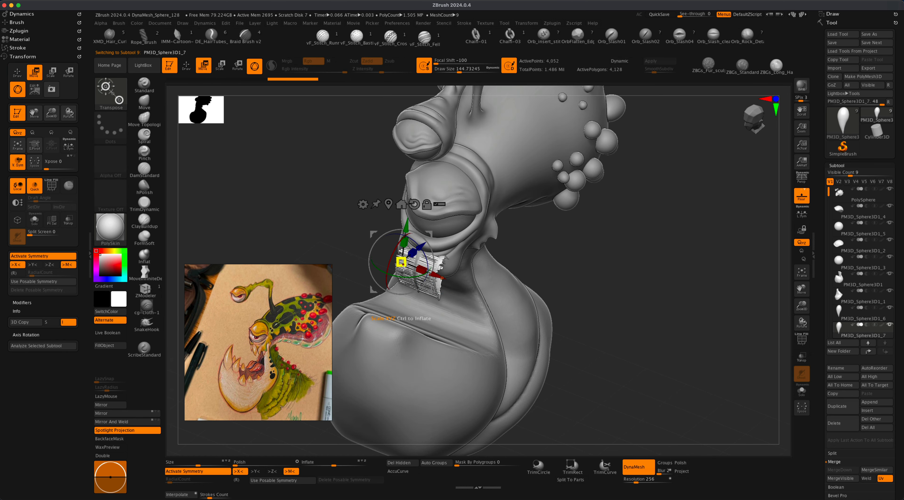
key("super+z")
key("x")
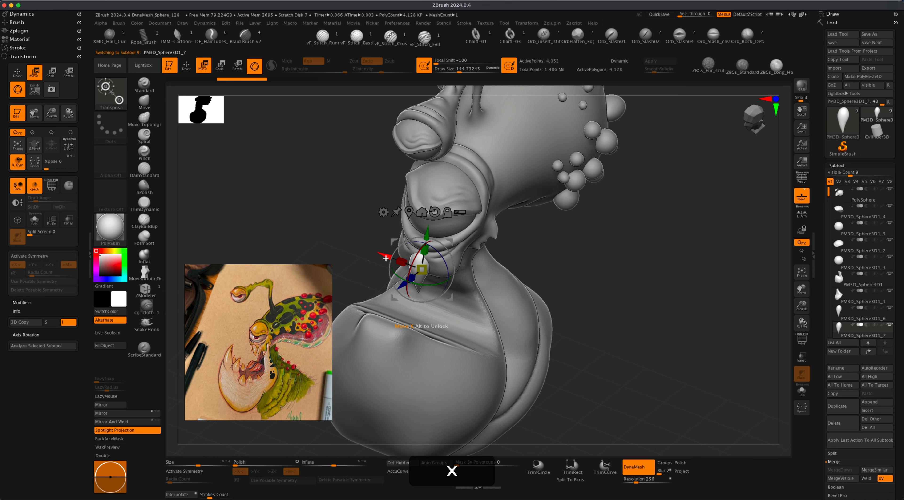
left_click_drag(384, 257, 409, 267)
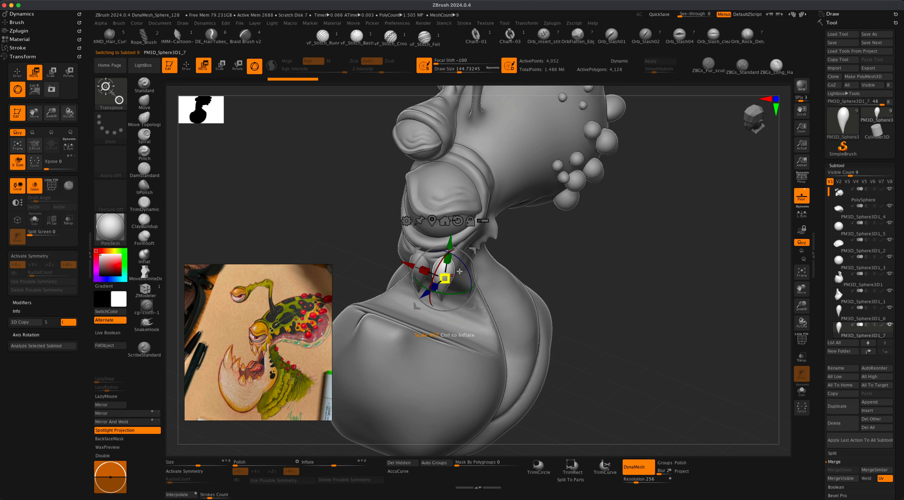
left_click_drag(575, 259, 541, 287)
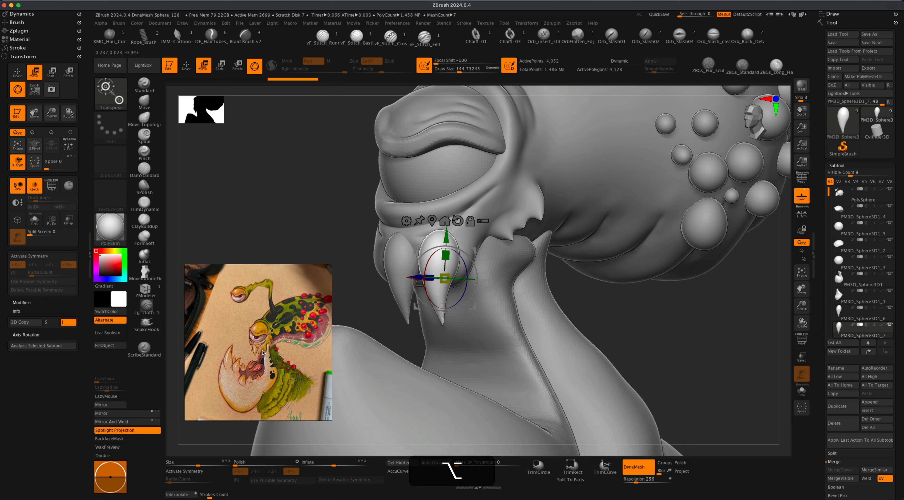
Adjust the second tooth's position and tilt, and duplicate it as a third tooth farther back on the upper jaw.
left_click_drag(445, 278, 444, 280)
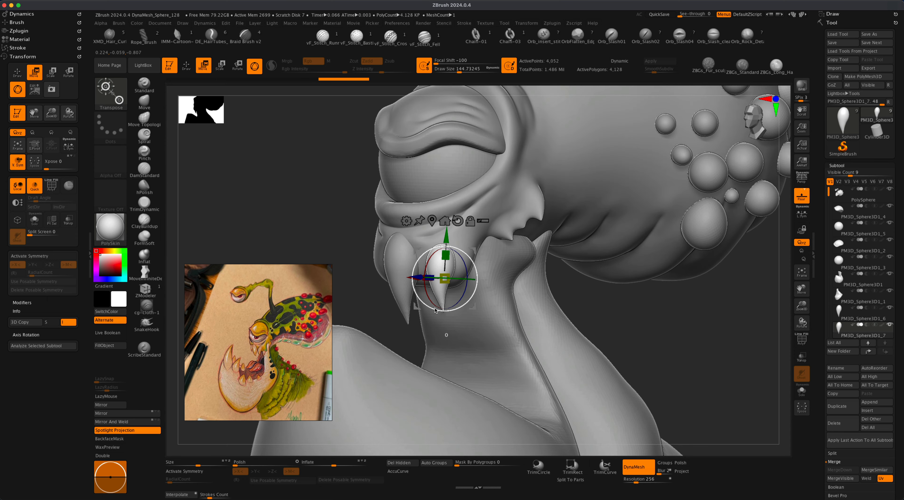
left_click_drag(434, 309, 440, 313)
left_click_drag(346, 316, 414, 342)
key("ctrl+shift+d")
left_click_drag(685, 394, 627, 352, "shift")
left_click_drag(354, 309, 422, 303)
Make the lower jaw the active subtool and reshape the inner edge of its rear arm with a large Move brush, draw size about 234.
left_click(467, 305, "alt")
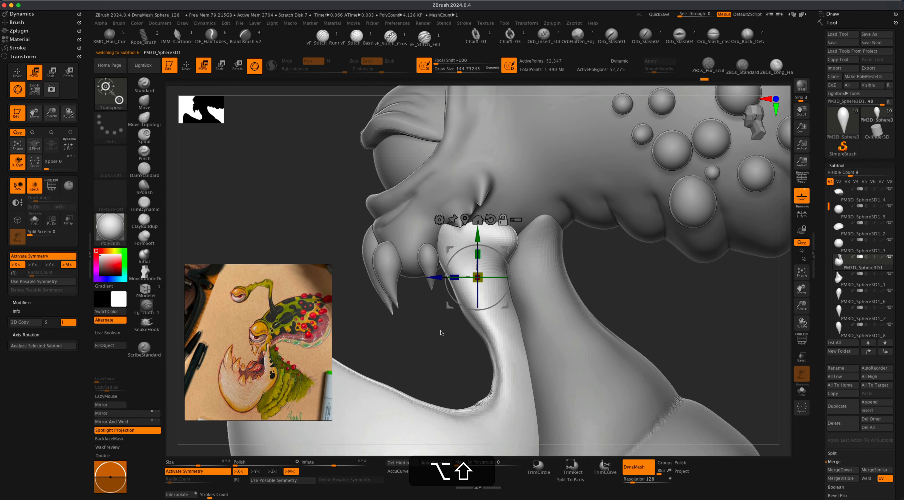
left_click_drag(438, 339, 404, 298, "alt")
key("q")
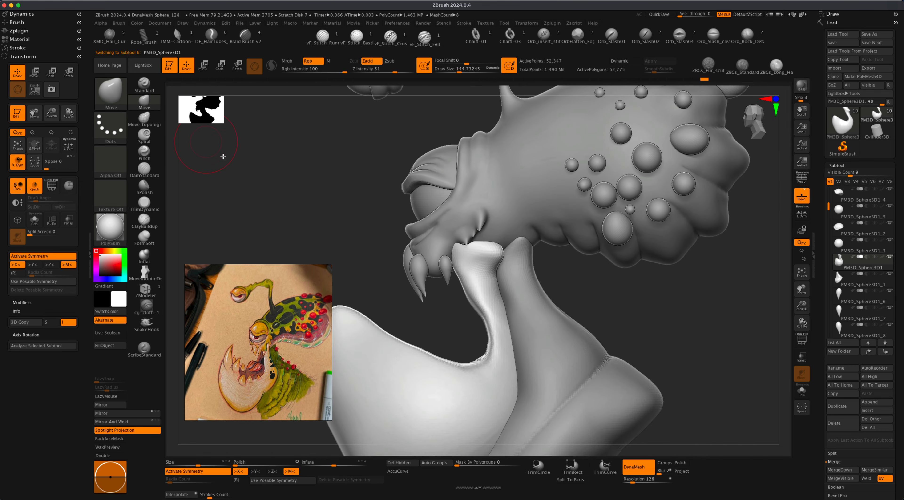
key("s")
left_click_drag(279, 197, 280, 197)
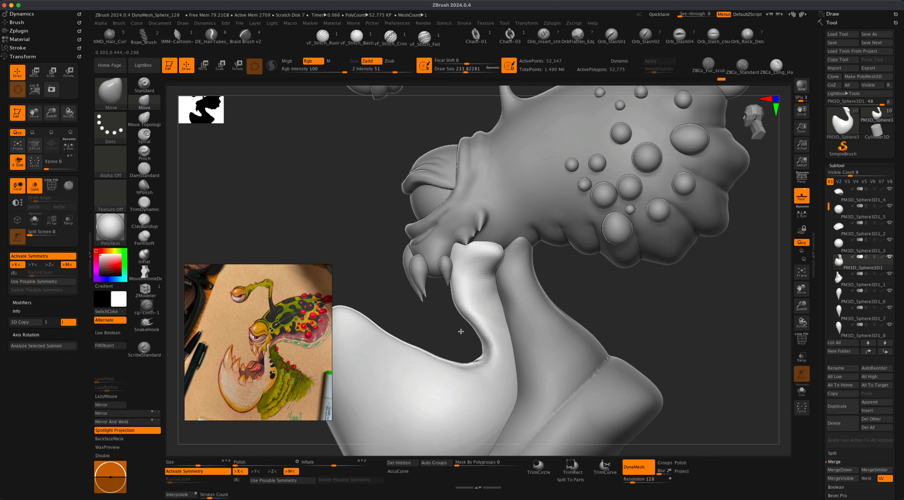
key("s")
left_click_drag(451, 331, 469, 348)
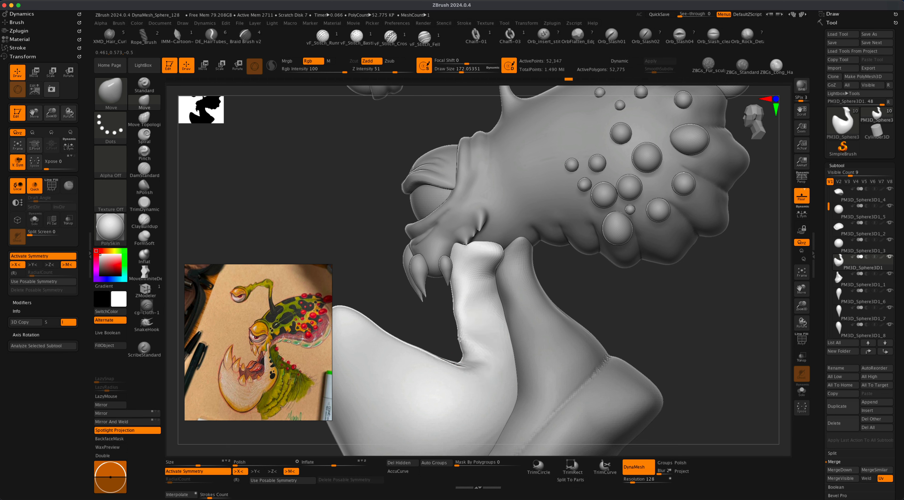
Refine and smooth the inner corner of the lower jaw's rear arm, reducing the Move brush's draw size to about 132 and 90.
key("s")
left_click_drag(459, 337, 456, 336)
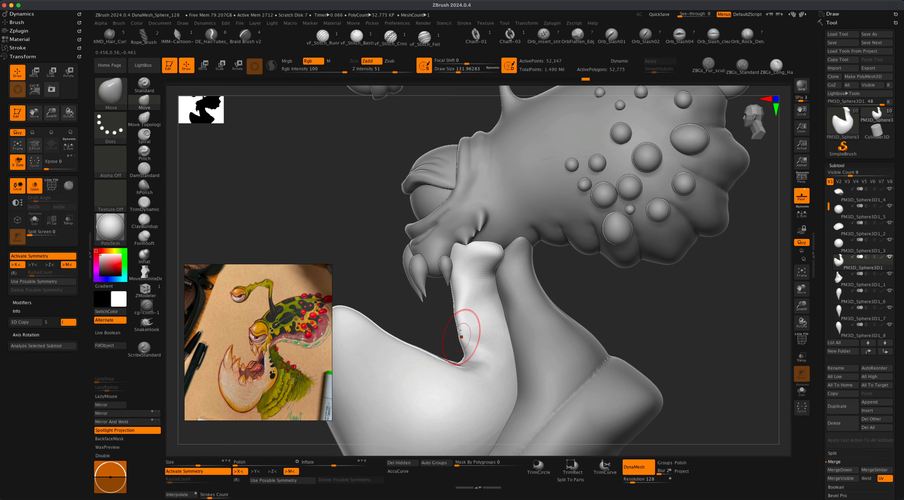
key("s")
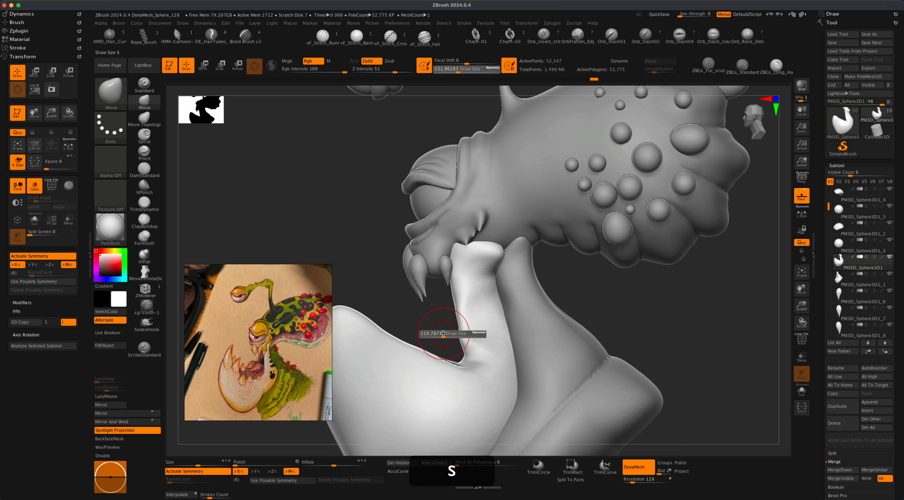
left_click_drag(459, 341, 456, 340)
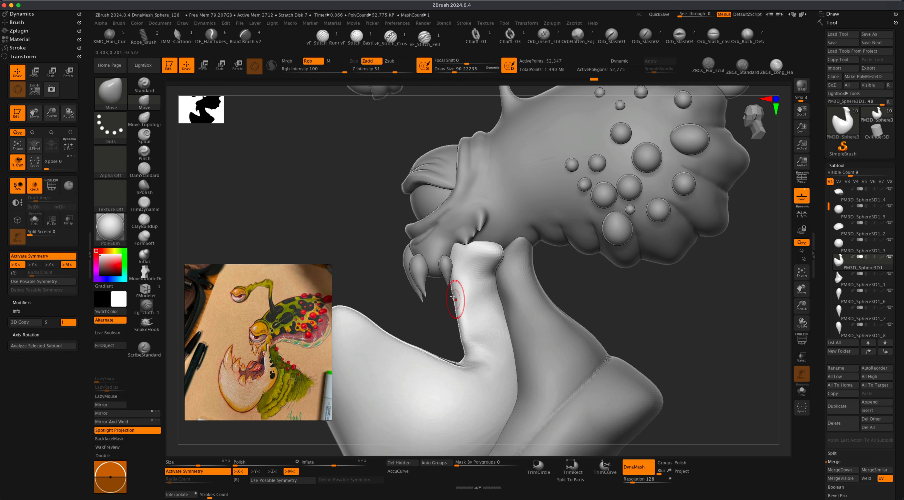
key("shift")
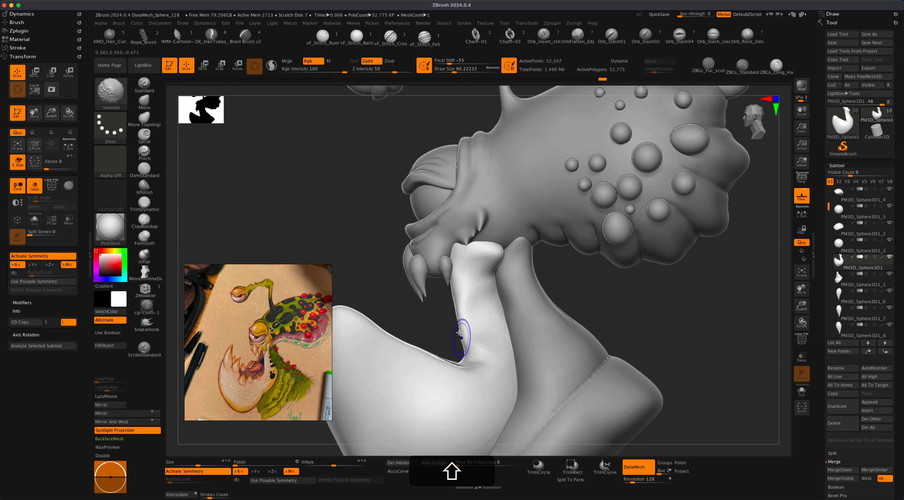
Make the head the active subtool and swell the gums around the upper teeth with Inflat at draw size about 37, undoing an unwanted stroke.
left_click(460, 246, "alt")
left_click_drag(570, 278, 498, 316)
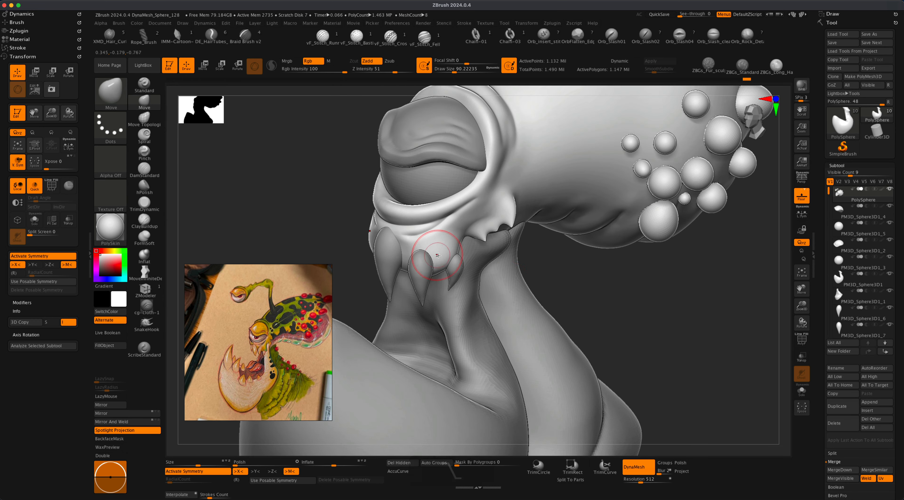
left_click_drag(342, 244, 343, 257, "alt")
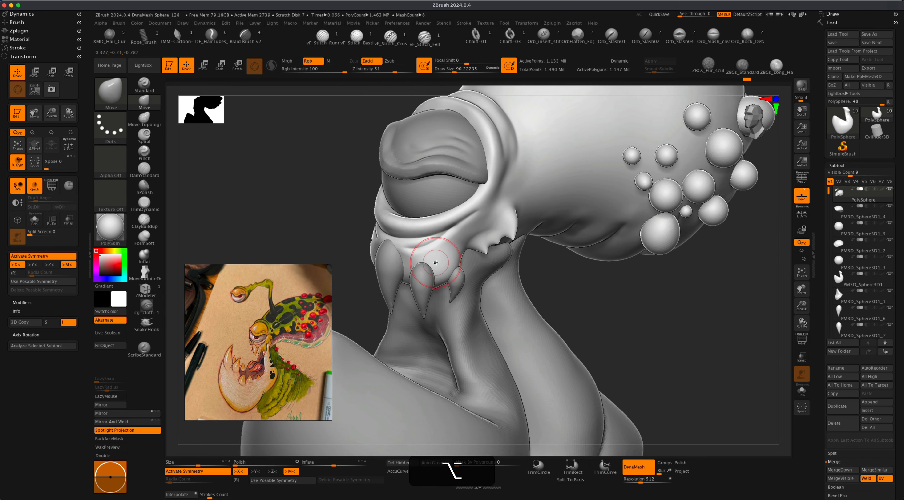
left_click(147, 259)
key("s")
left_click_drag(277, 221, 270, 222)
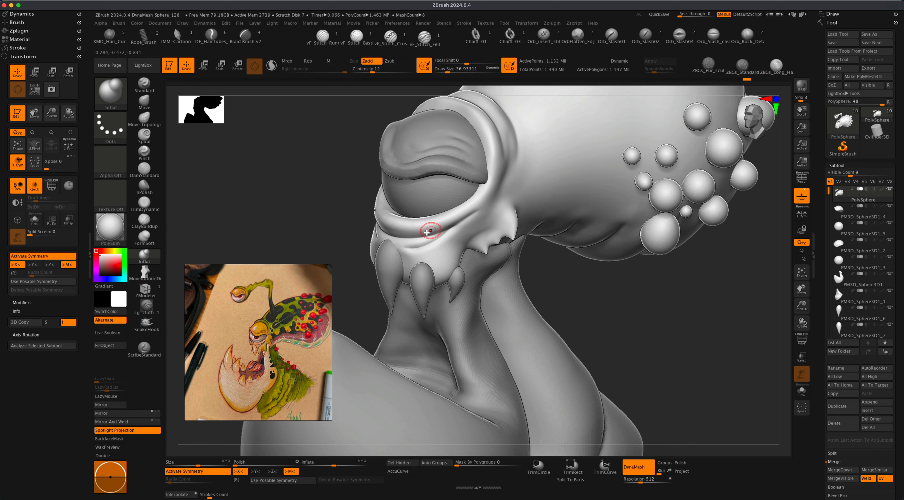
key("alt+super+z")
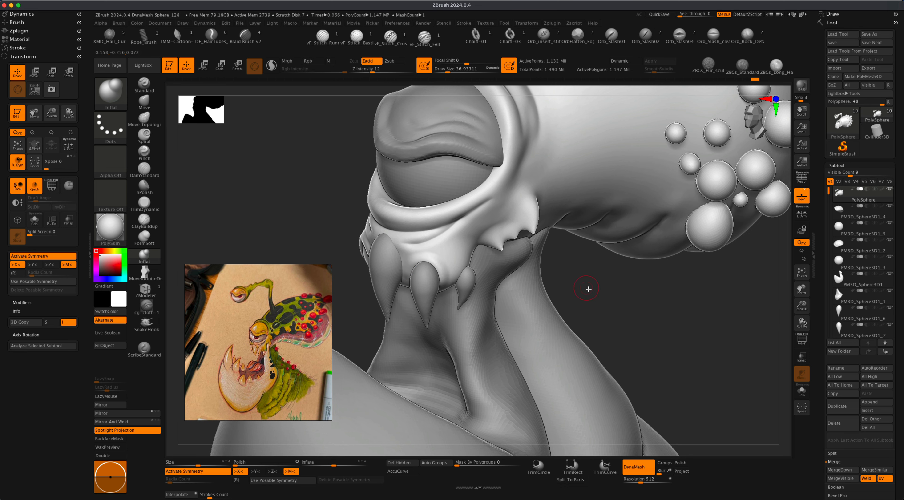
left_click_drag(589, 289, 558, 283)
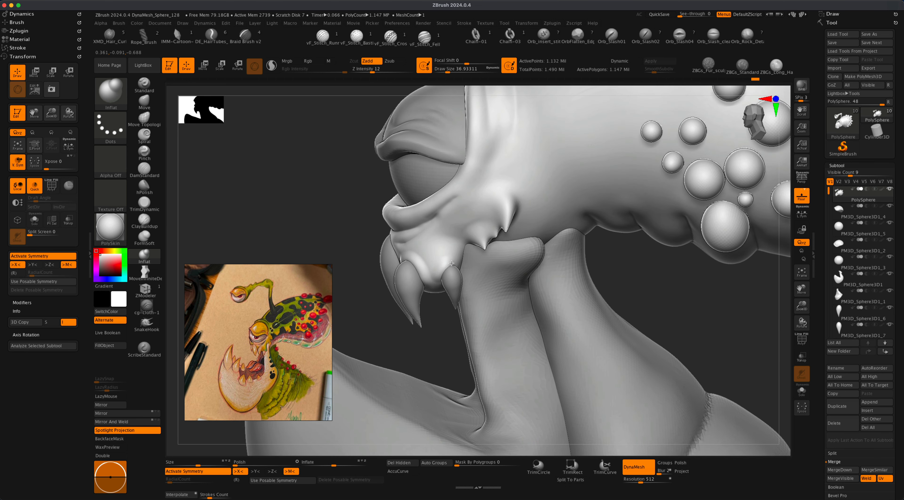
left_click_drag(349, 251, 349, 246)
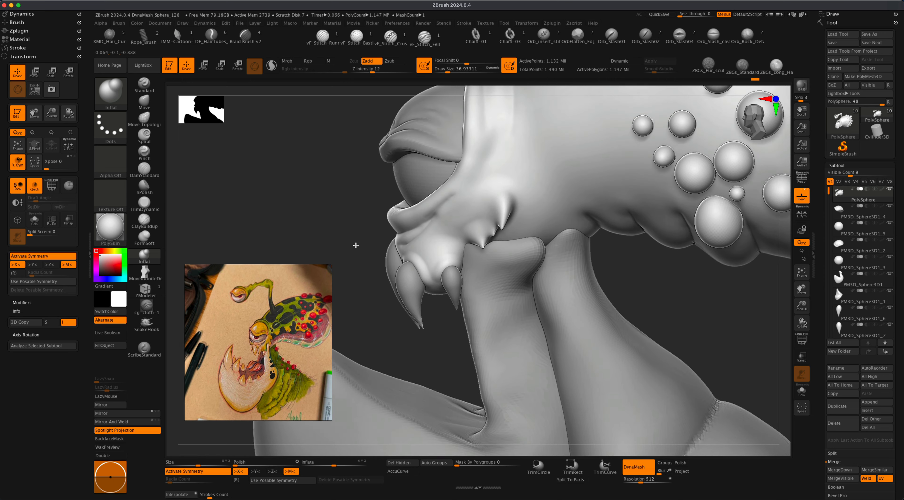
left_click_drag(369, 280, 372, 253)
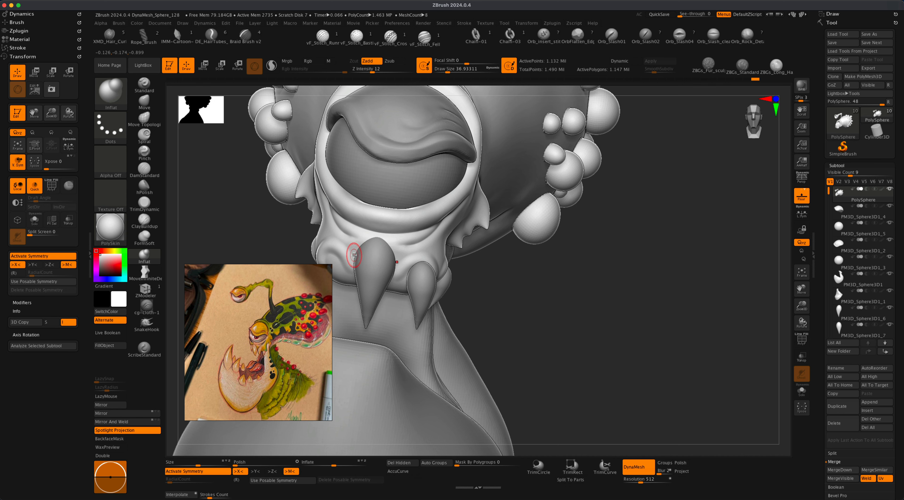
Inflate the muzzle skin around the front tooth's root and toward the mouth corner, undoing unwanted strokes.
key("super+z")
left_click_drag(381, 242, 395, 252)
key("super+z")
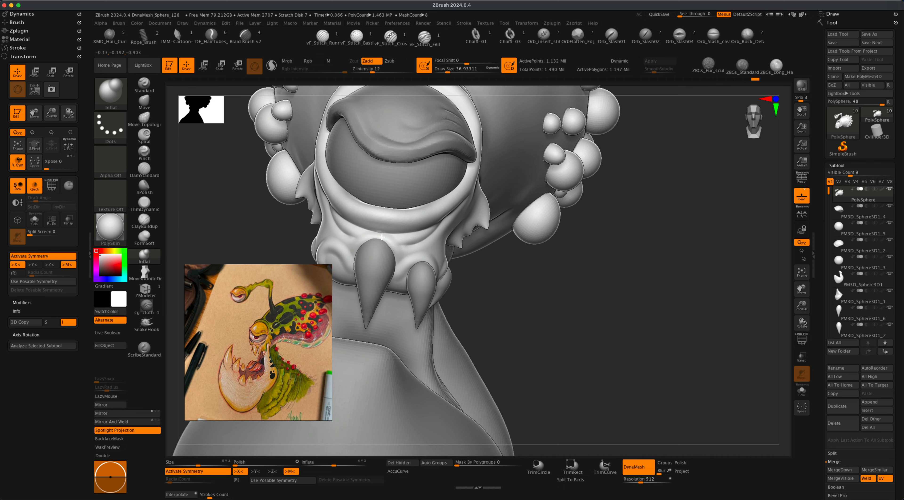
mouse_move(562, 309)
left_mouse_down()
mouse_move(523, 313)
mouse_move(541, 314)
mouse_move(441, 292)
left_mouse_up()
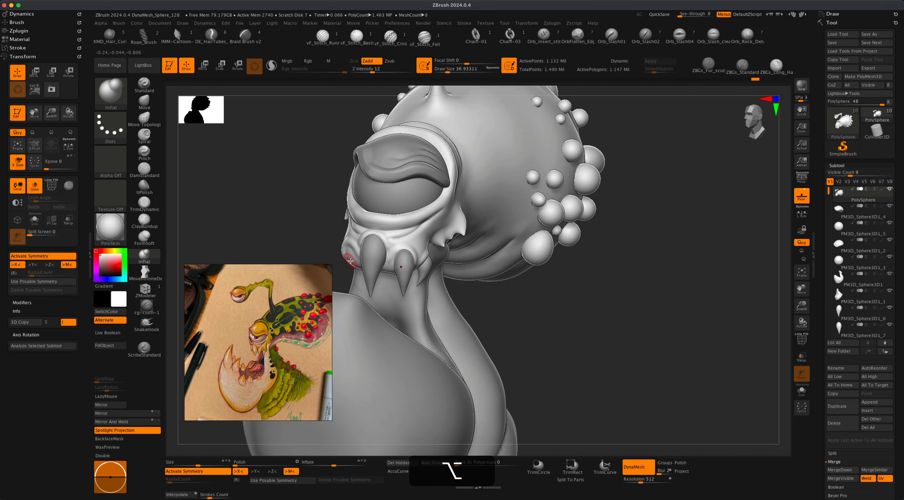
left_click_drag(526, 314, 570, 321, "alt")
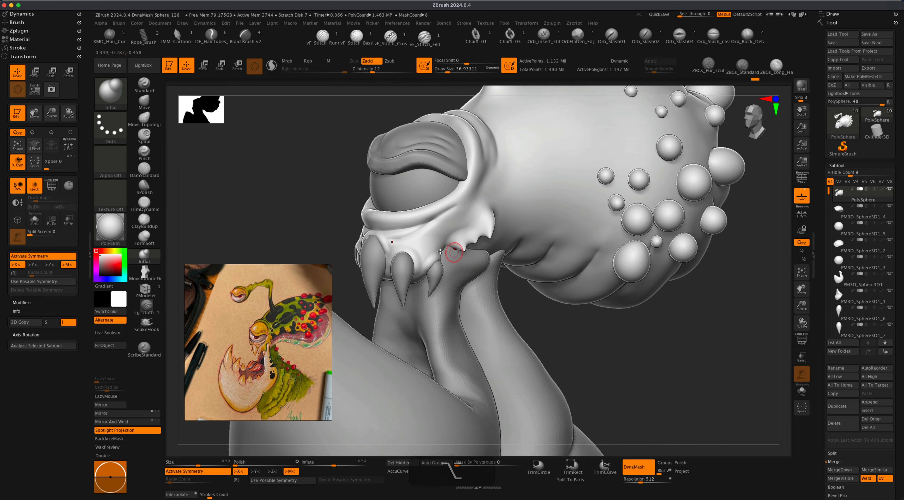
key("shift")
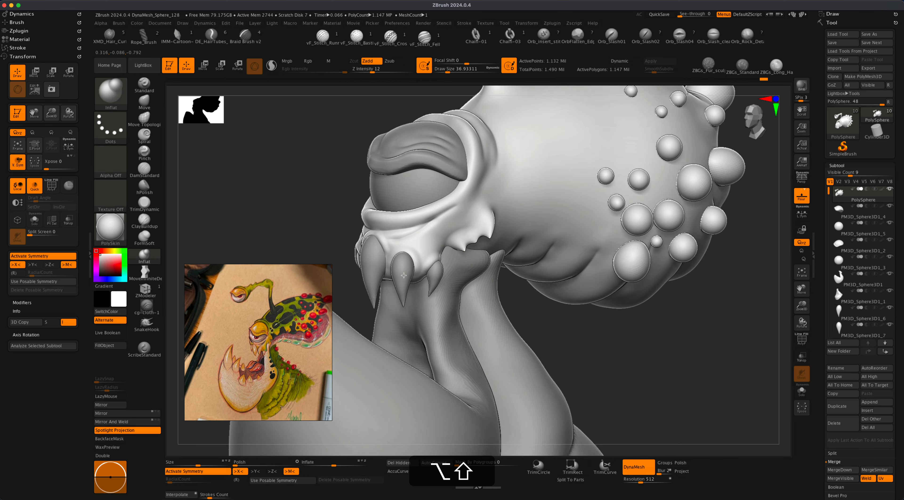
Mirror and weld the second and third upper teeth so both sides of the jaw have them.
left_click(408, 265, "alt+shift")
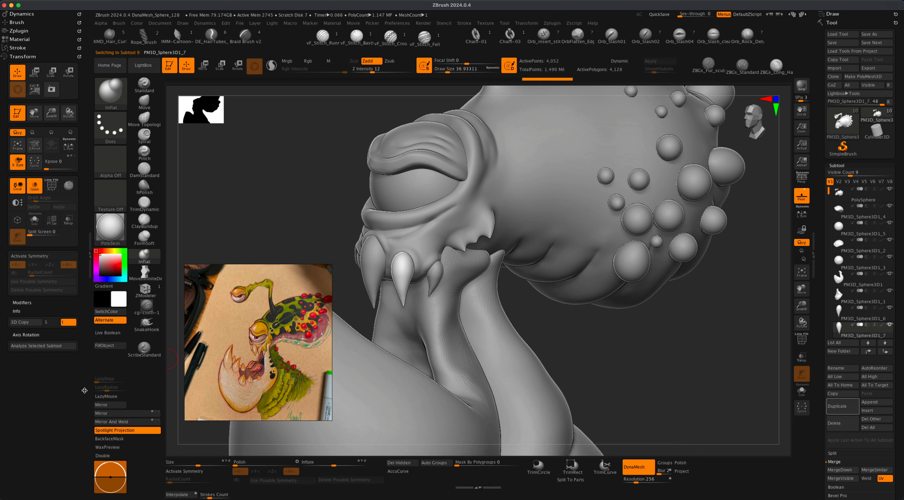
left_click(136, 413)
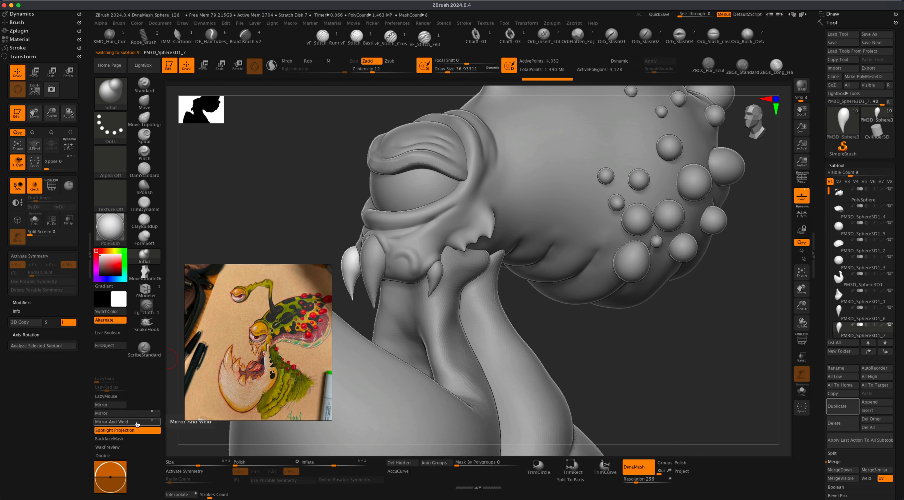
left_click(136, 422)
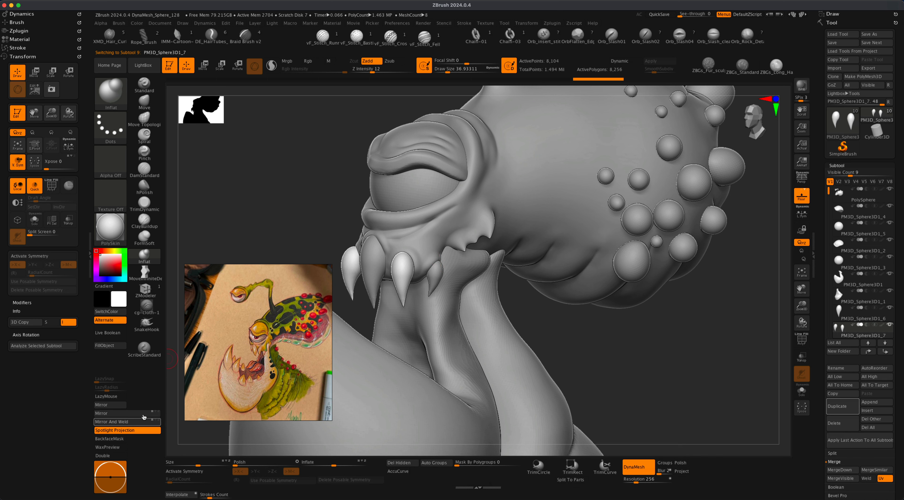
left_click(434, 275, "alt")
left_click(138, 422)
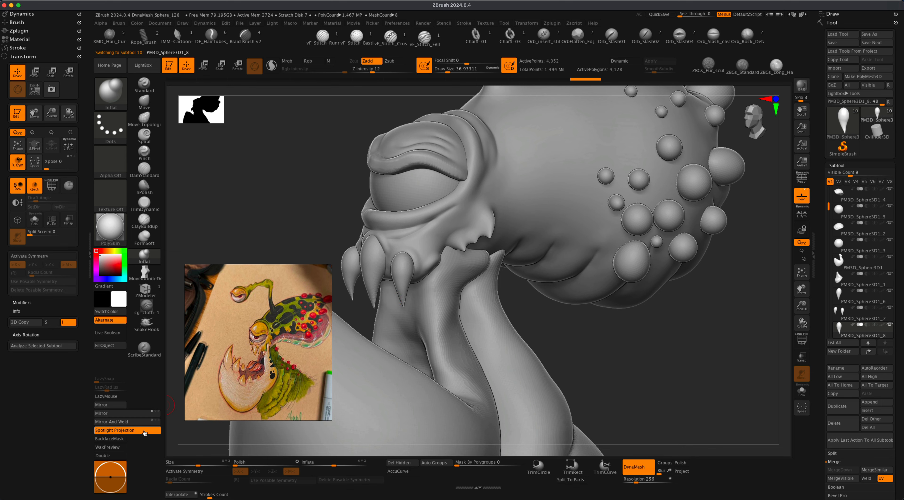
mouse_move(573, 325)
left_mouse_down()
mouse_move(629, 355)
mouse_move(646, 323)
mouse_move(597, 310)
left_mouse_up()
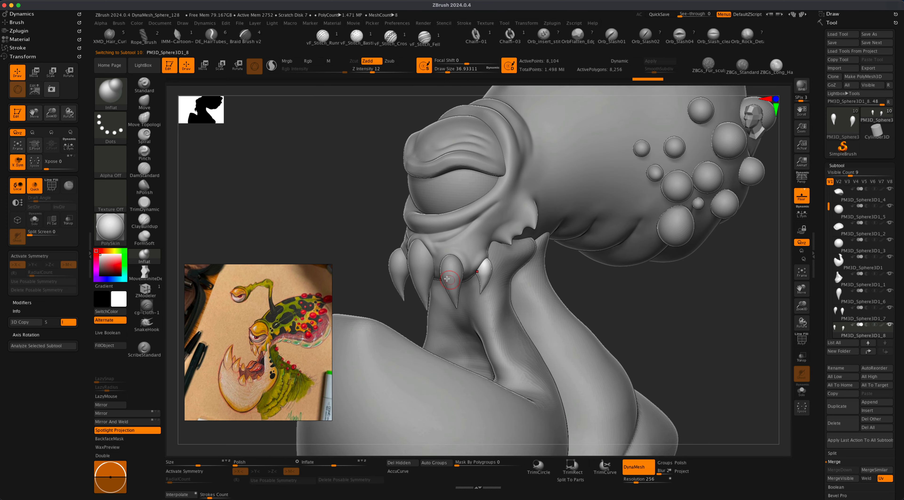
Make the front tooth the active subtool and push its outer curve forward with the Move brush at draw size about 158.
left_click(424, 271, "alt")
left_click_drag(341, 285, 304, 240)
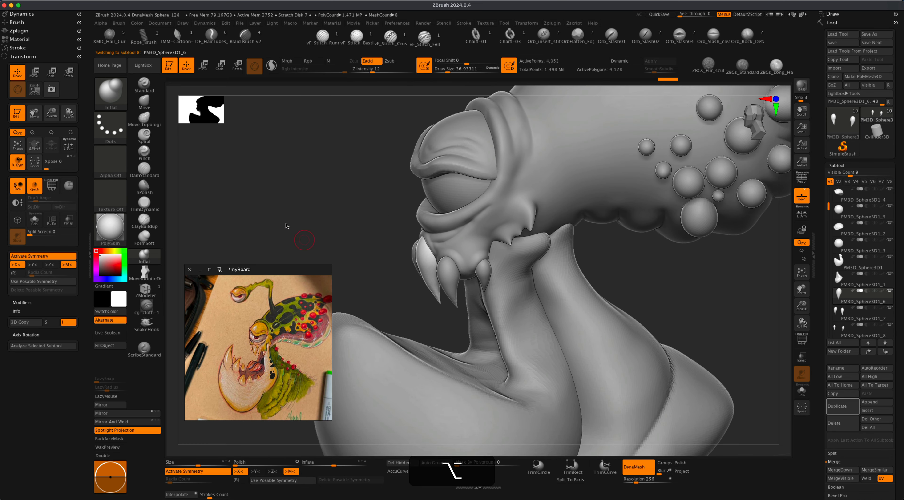
left_click(147, 102)
key("s")
left_click_drag(294, 204, 304, 204)
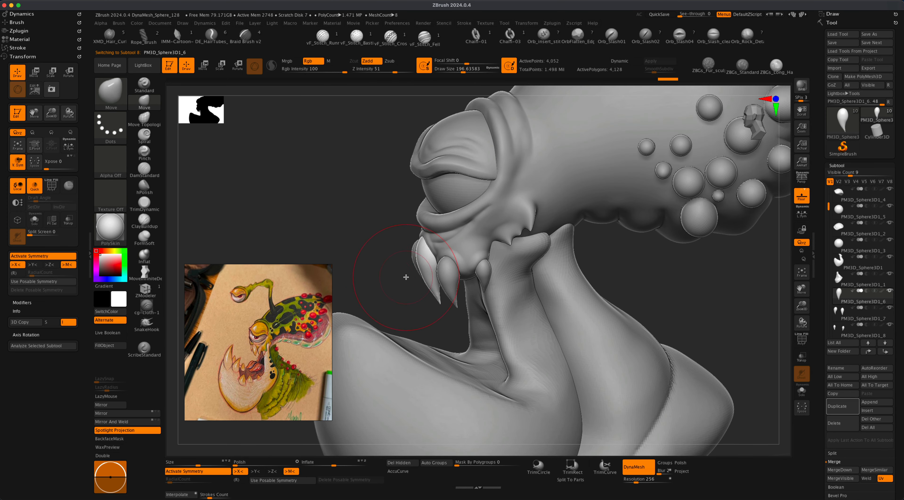
key("s")
left_click_drag(404, 281, 393, 282)
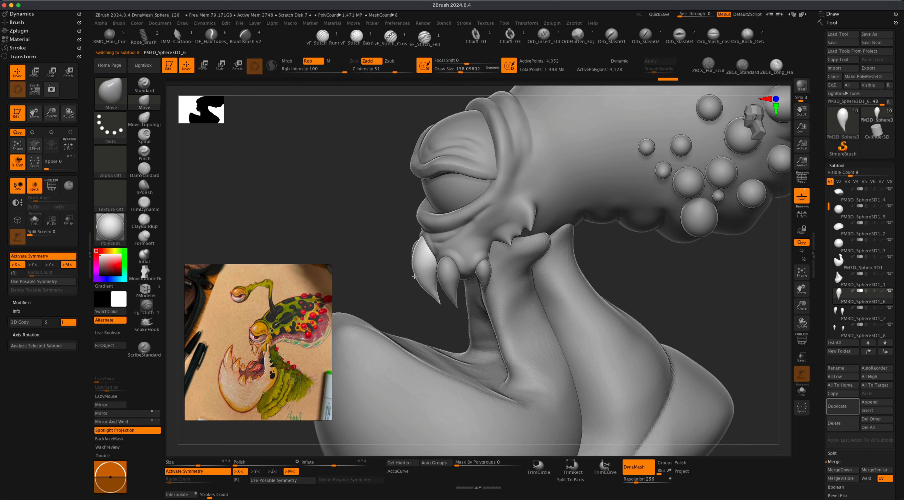
left_click_drag(414, 276, 315, 278)
left_click_drag(339, 182, 358, 223, "alt")
Save the creature tool and compare the whole model with the reference drawing.
left_click_drag(598, 293, 611, 309, "alt")
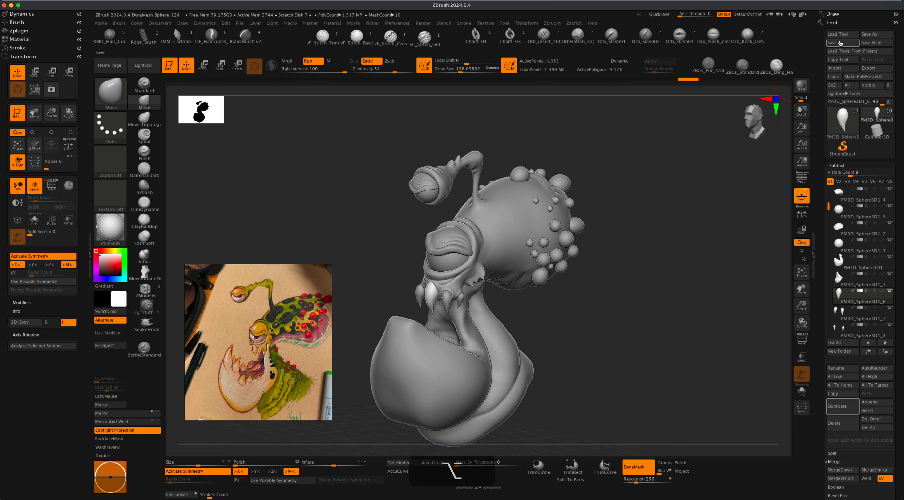
left_click(842, 43)
left_click_drag(613, 293, 615, 284, "alt")
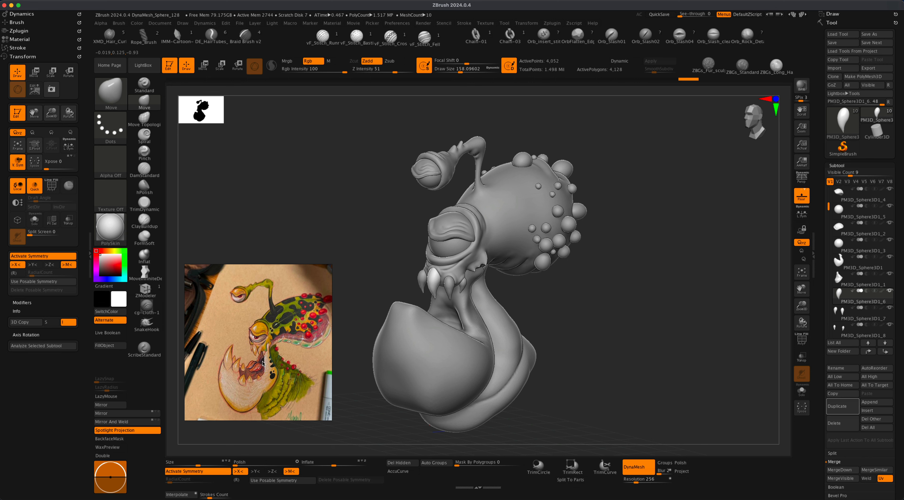
left_click_drag(366, 300, 378, 287)
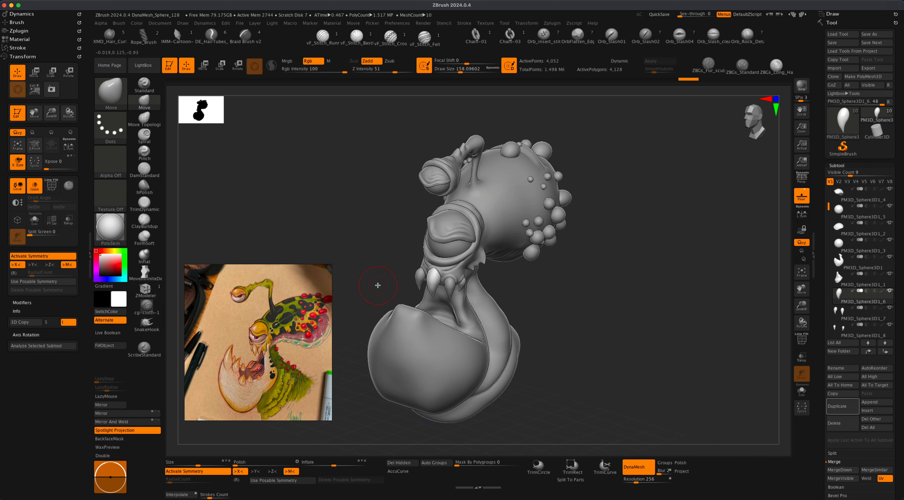
Make the lower jaw and neck mesh the active subtool and ready the Inflat brush at draw size about 140.
left_click(145, 257)
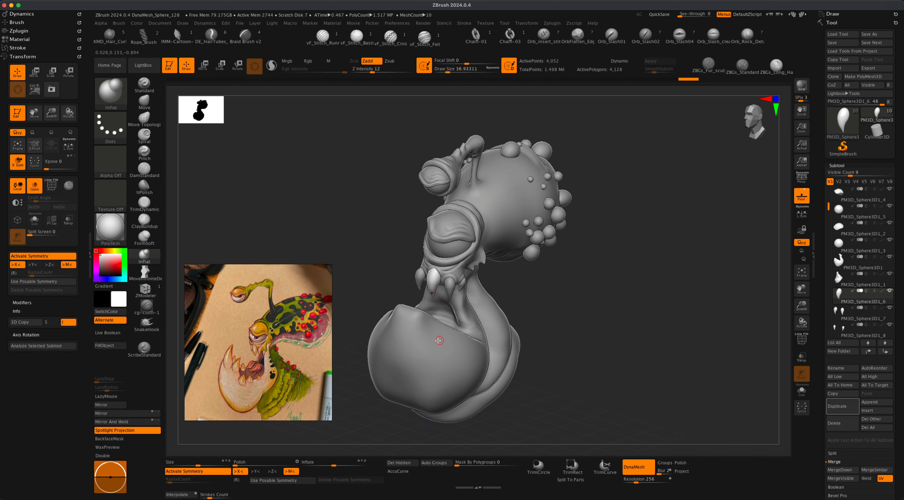
key("alt")
left_click(436, 348, "alt")
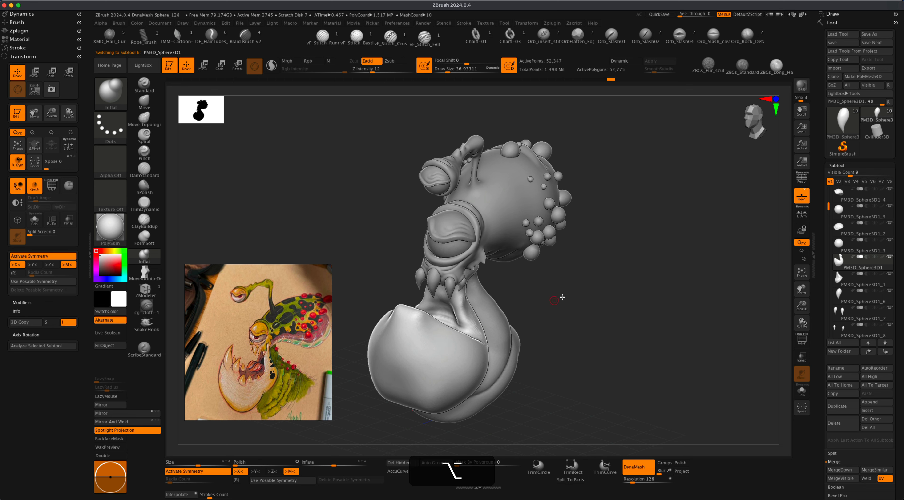
key("s")
left_click_drag(583, 300, 593, 304)
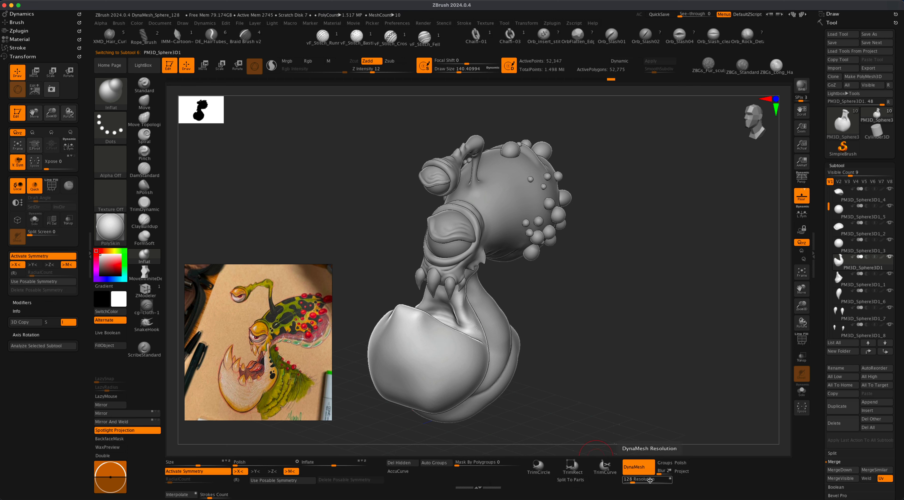
Re-DynaMesh the lower jaw and neck mesh at resolution 512.
left_click_drag(629, 369, 624, 368)
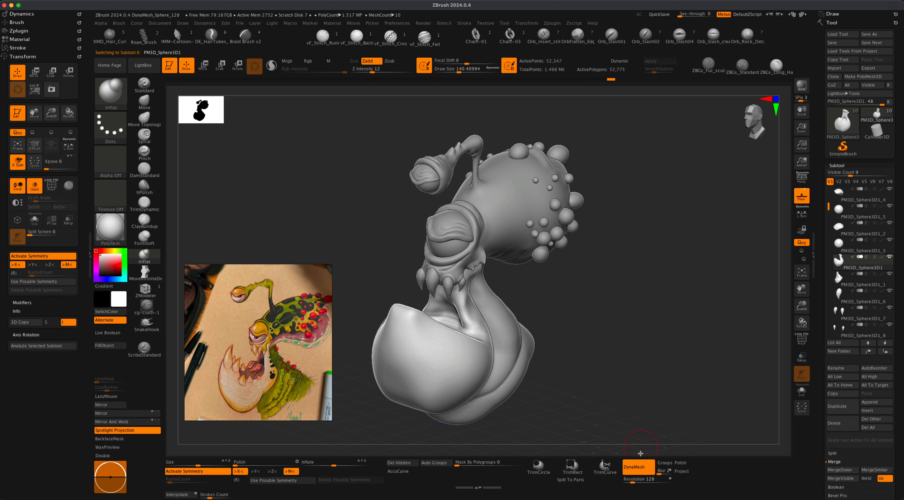
left_click(638, 479)
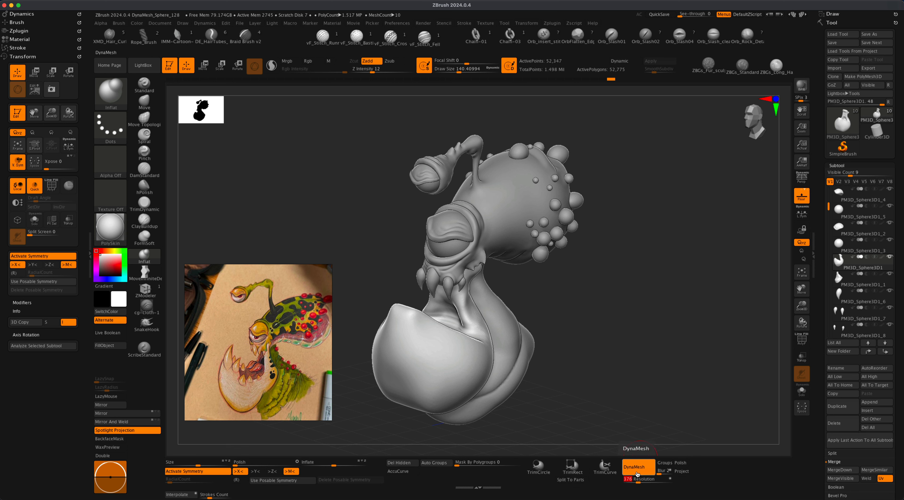
type("512")
key("Return")
left_click_drag(633, 318, 637, 321, "super")
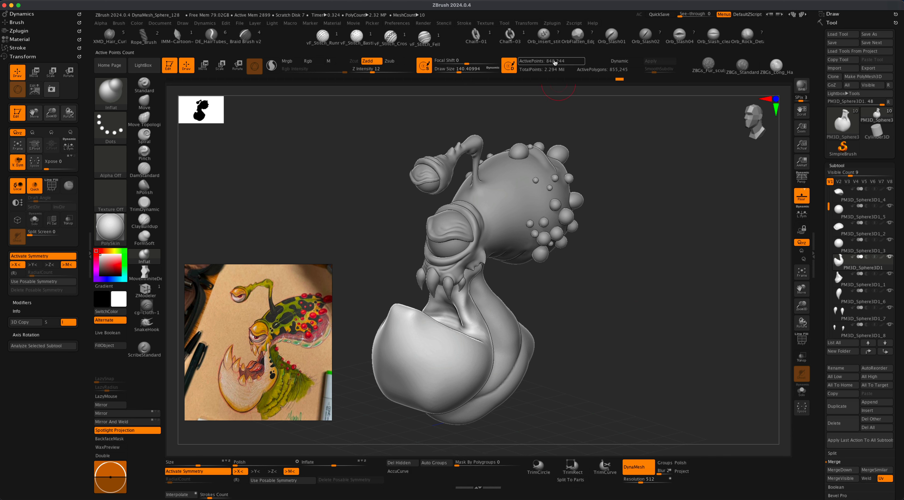
Smooth the throat behind the lower jaw and swell the flesh inside the mouth with the Inflat brush.
left_click_drag(576, 302, 582, 311, "alt")
left_click_drag(484, 346, 482, 330, "shift")
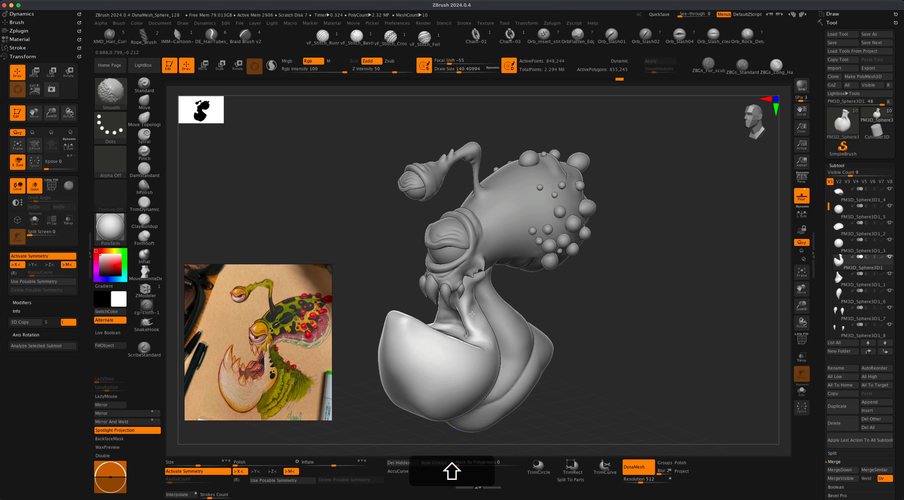
left_click_drag(564, 297, 589, 308)
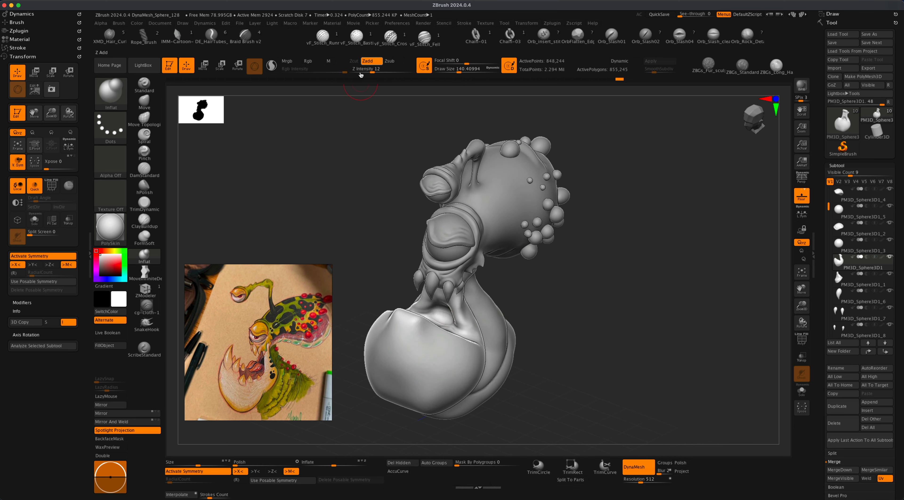
mouse_move(541, 301)
left_mouse_down()
mouse_move(550, 285)
mouse_move(441, 302)
left_mouse_up()
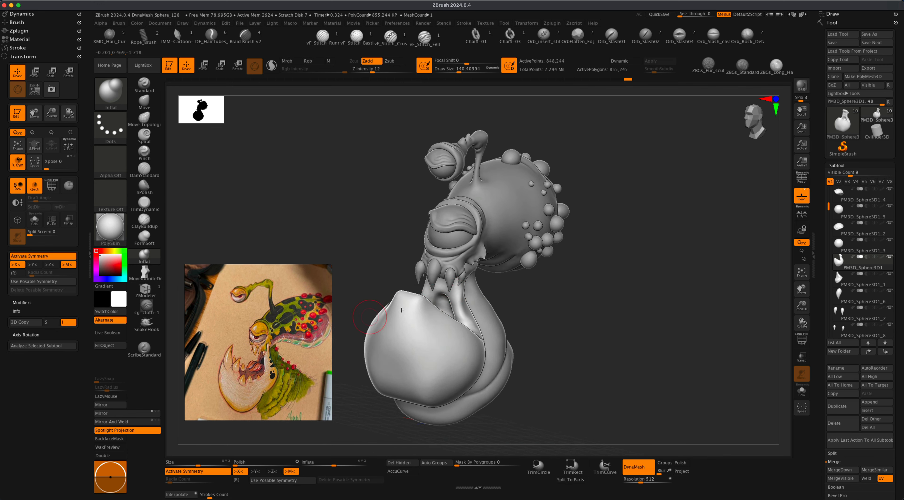
left_click_drag(530, 317, 559, 316)
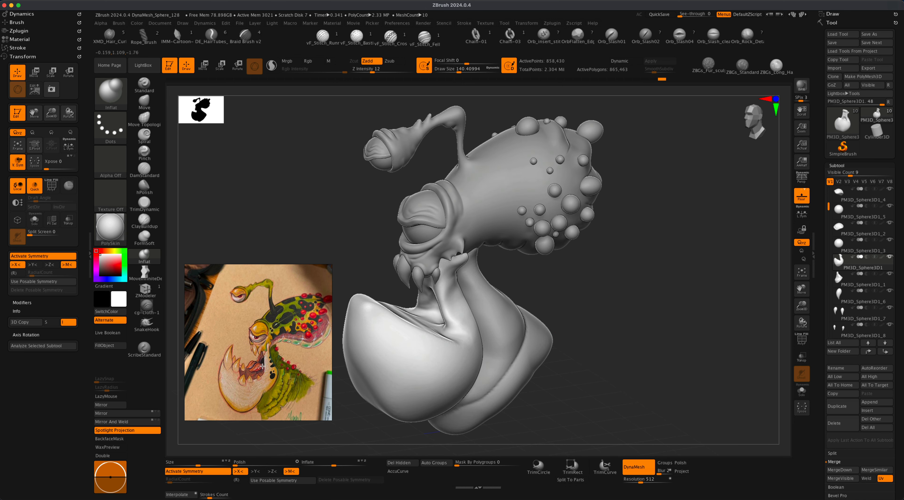
Insert a sphere as a new subtool below the lower jaw and neck mesh and make it active.
left_click_drag(604, 291, 608, 295, "alt")
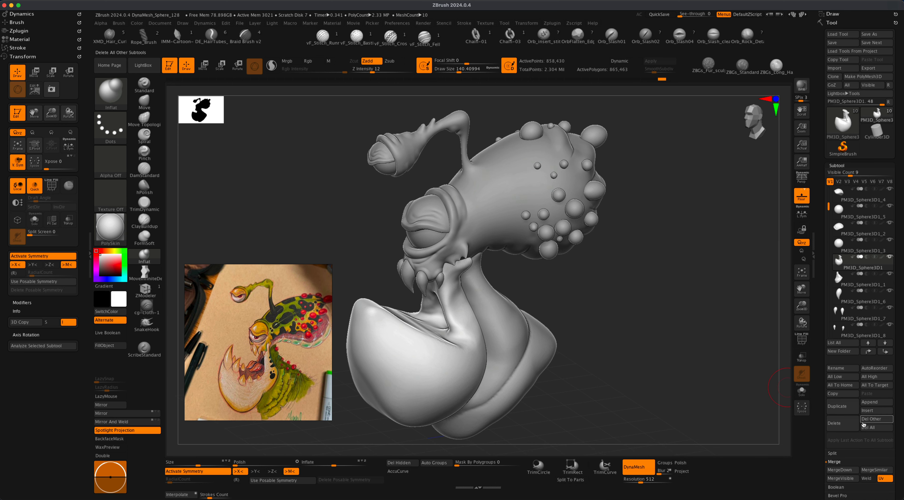
left_click(870, 411)
left_click(633, 351)
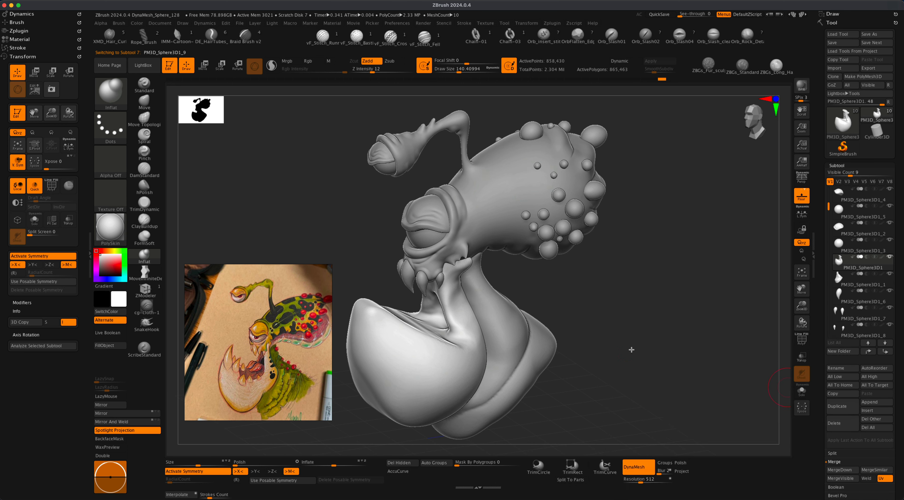
left_click_drag(644, 321, 514, 273)
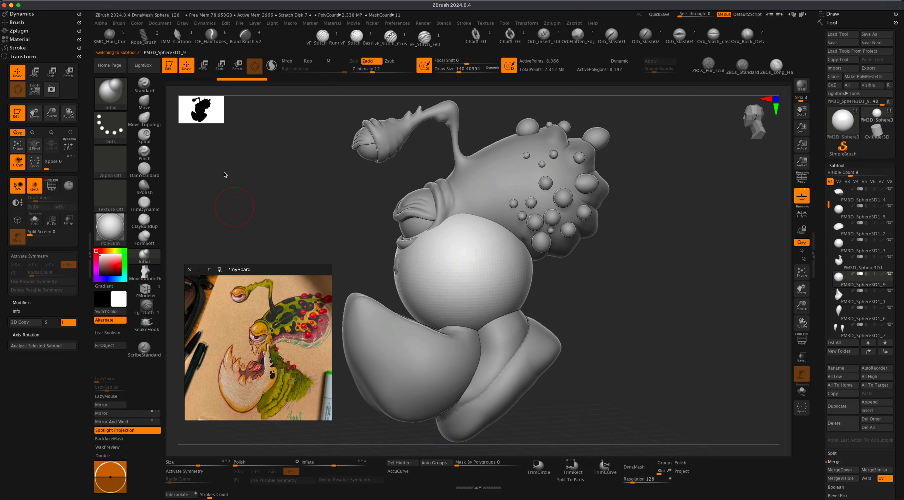
Scale the new sphere down and move it into the empty space in front of the creature's face.
left_click(203, 70)
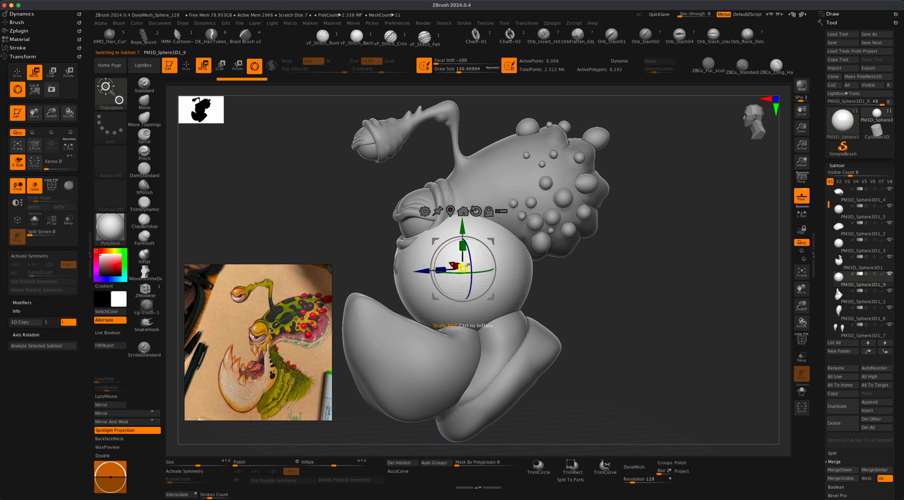
left_click_drag(439, 281, 456, 288)
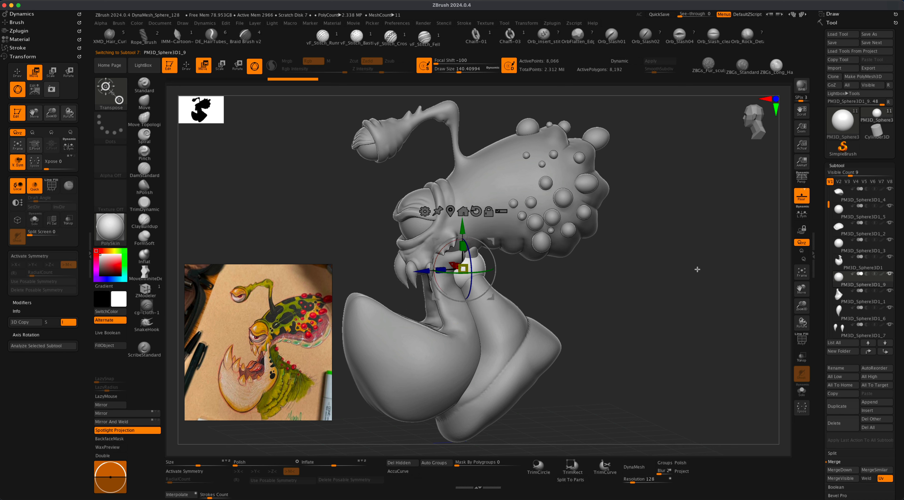
left_click_drag(697, 269, 615, 260)
left_click_drag(491, 241, 368, 205)
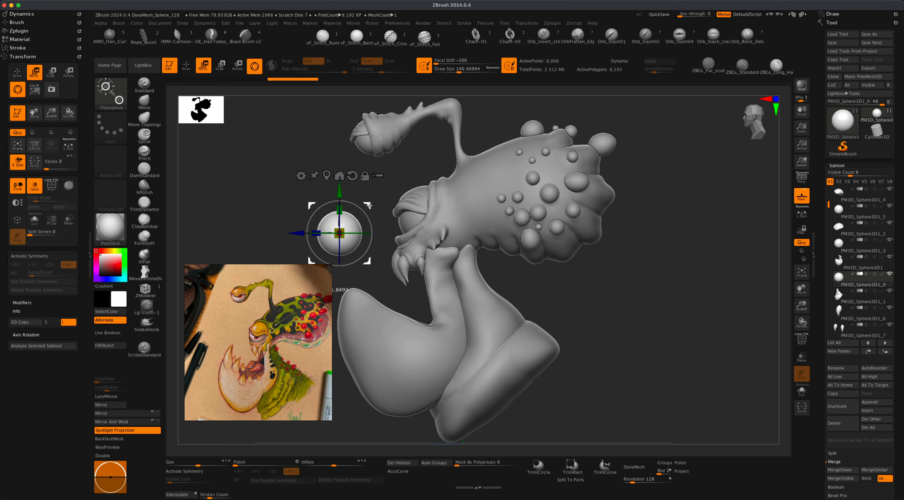
left_click_drag(285, 201, 371, 270, "alt")
left_click_drag(337, 230, 347, 241, "alt")
Shrink the sphere, stretch it vertically into an egg, and duplicate it within the subtool with the copy rotated and offset toward the front.
mouse_move(461, 266)
left_mouse_down()
mouse_move(442, 259)
mouse_move(450, 268)
left_mouse_up()
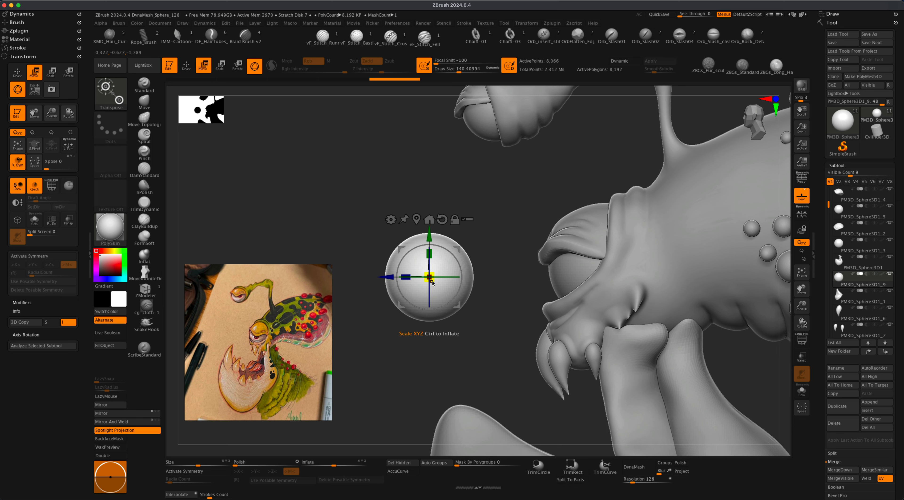
left_click_drag(433, 282, 380, 306)
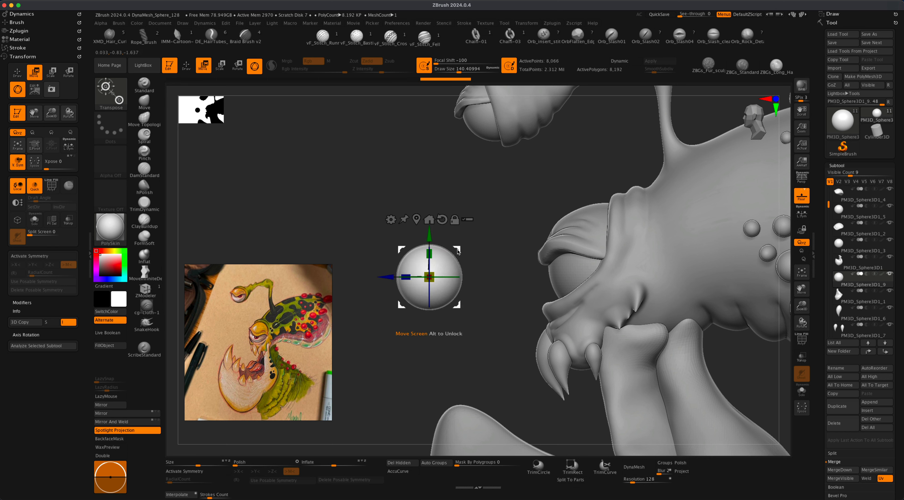
left_click_drag(432, 260, 427, 292)
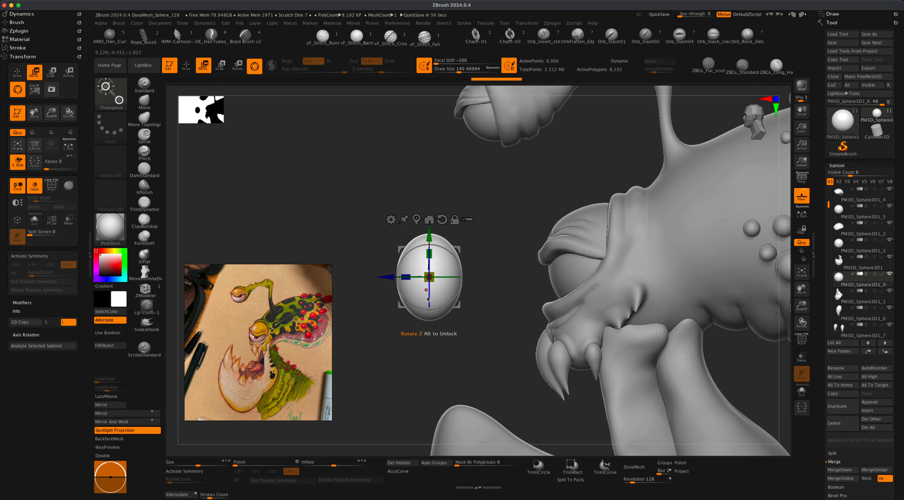
left_click_drag(460, 252, 438, 248)
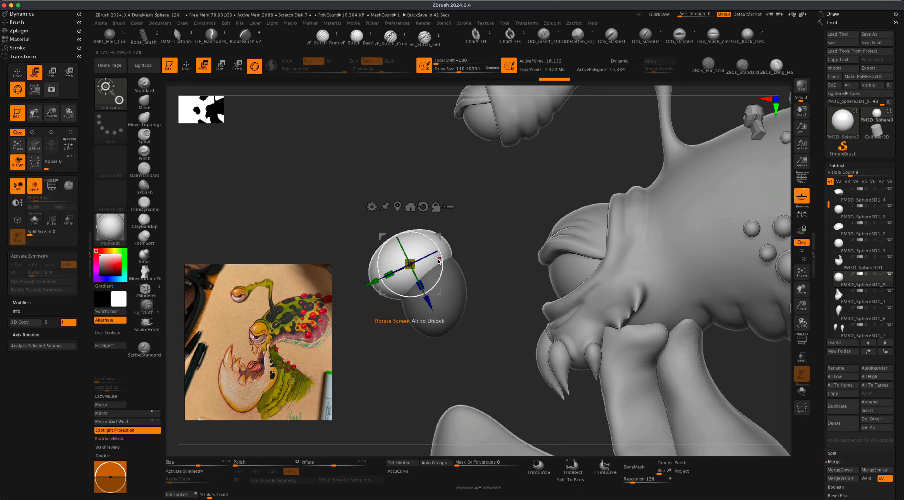
Turn on AccuCurve and X symmetry for the Move brush and pull the front of the unmasked egg into a sharp point.
left_click(147, 104)
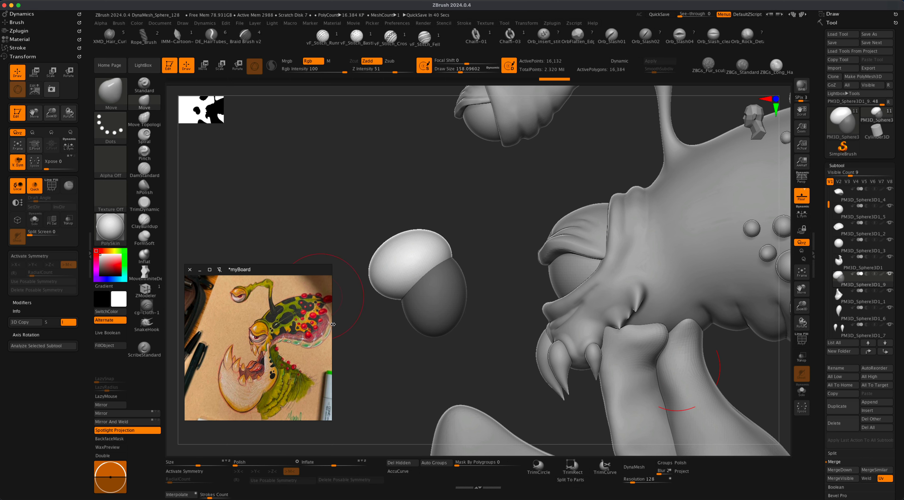
left_click(398, 470)
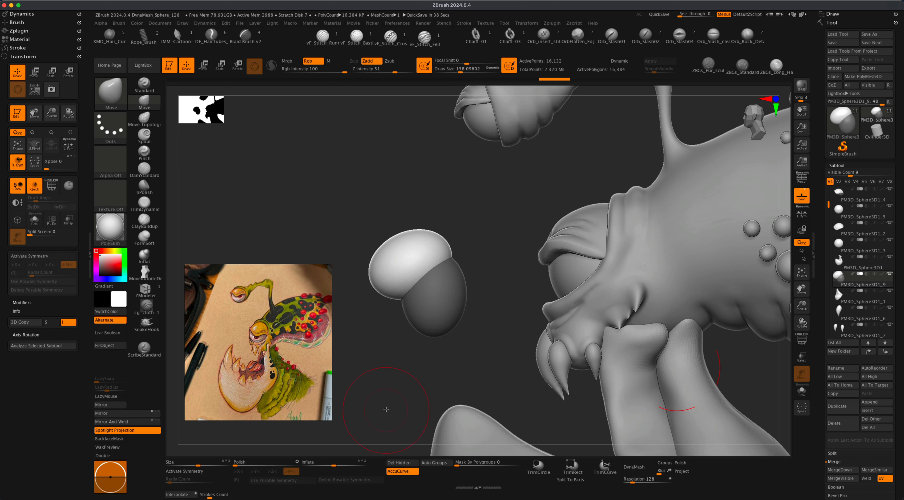
key("x")
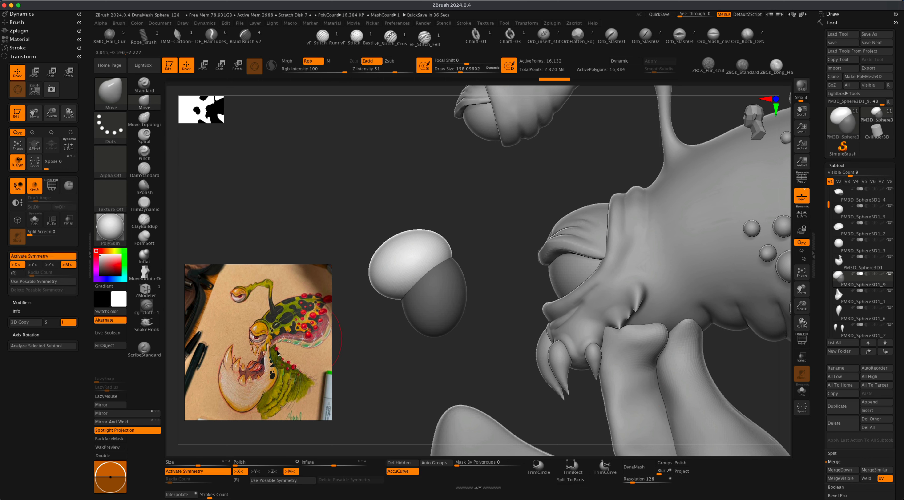
mouse_move(371, 286)
left_mouse_down()
mouse_move(343, 320)
mouse_move(335, 315)
left_mouse_up()
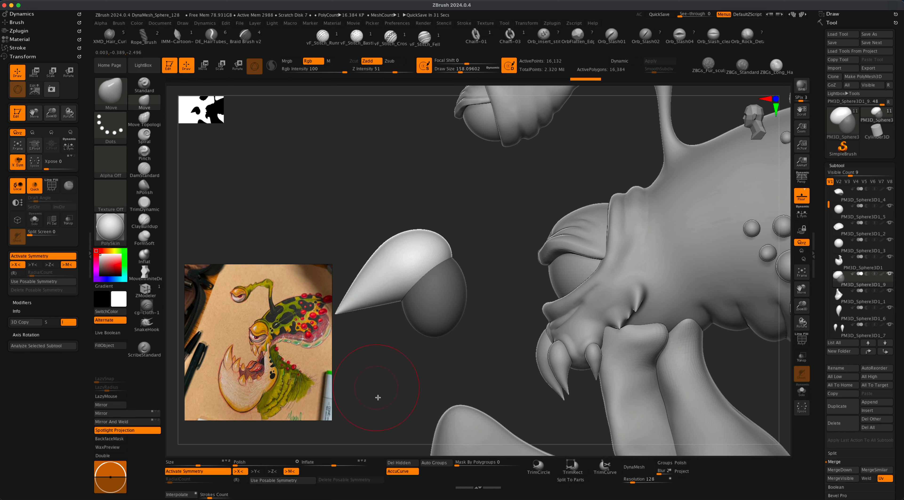
Turn off AccuCurve for the Move brush and clear the mask from the round part of the tongue mesh.
left_click(405, 474)
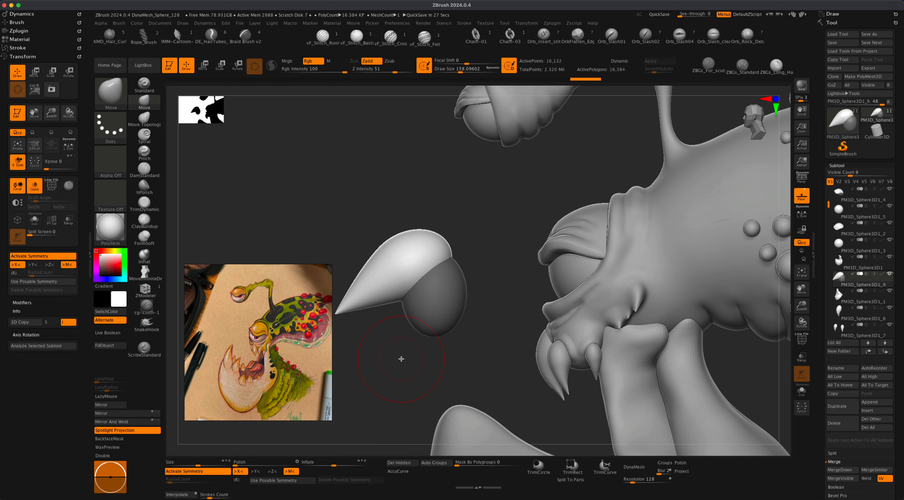
mouse_move(385, 352)
left_mouse_down()
mouse_move(410, 367)
mouse_move(377, 349)
left_mouse_up()
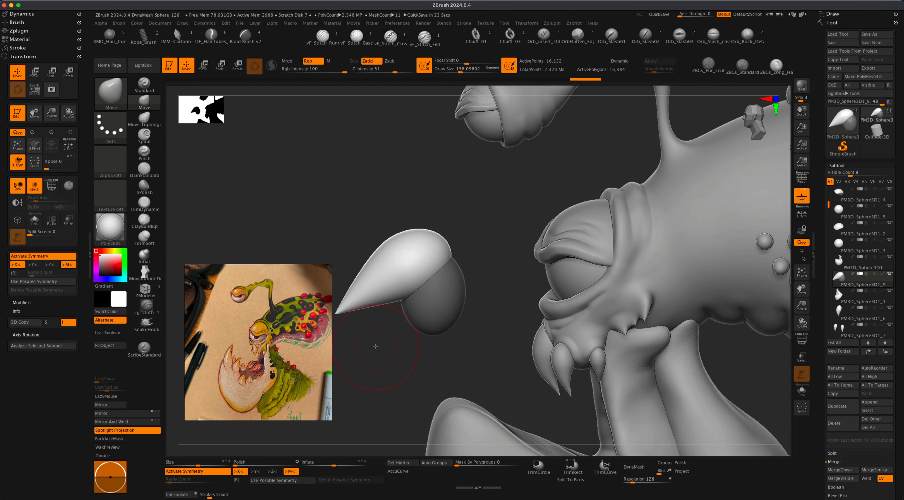
left_click(379, 362, "super")
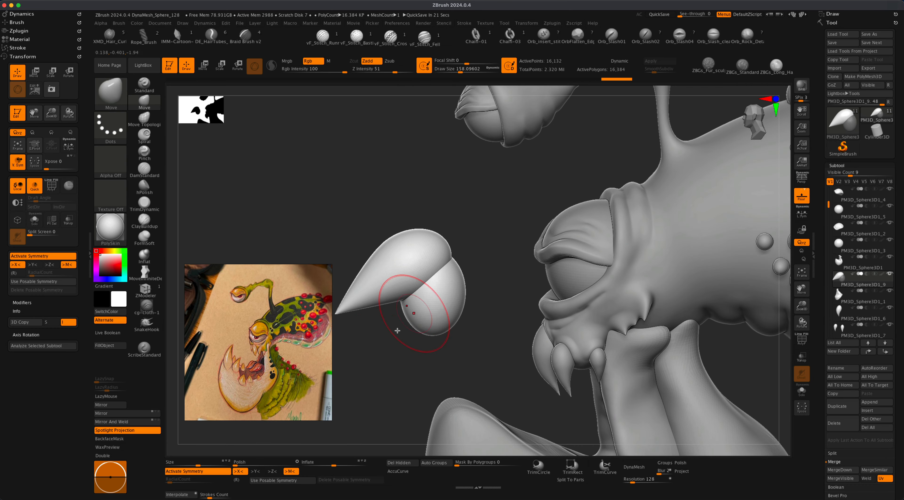
left_click_drag(364, 338, 416, 350, "super")
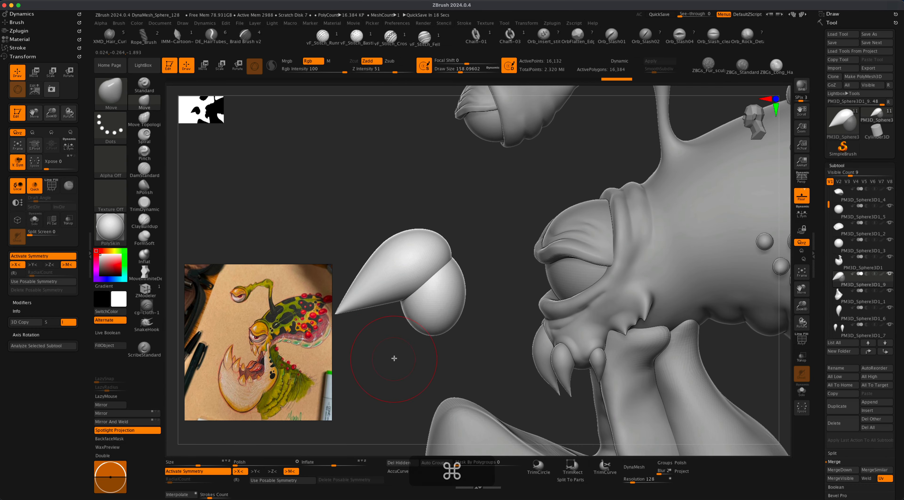
Remesh the tongue's pointed and round parts into one surface with DynaMesh at resolution 512.
left_click(638, 467)
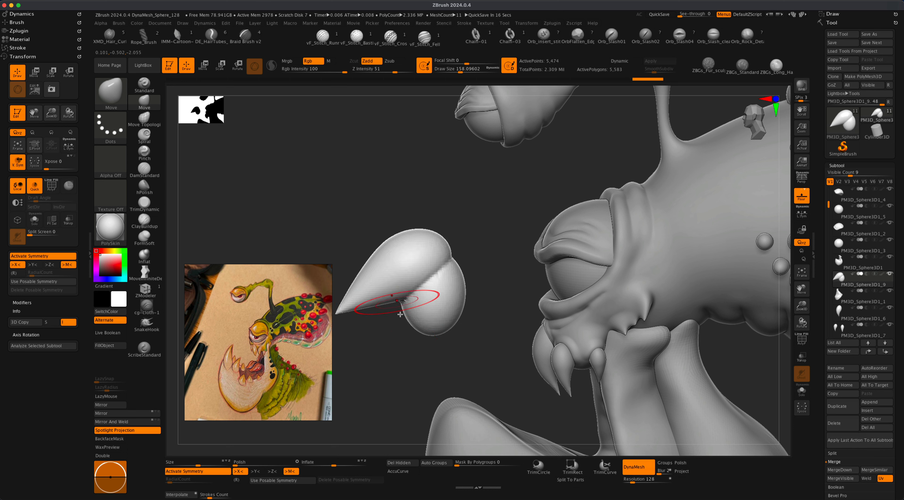
key("super+z")
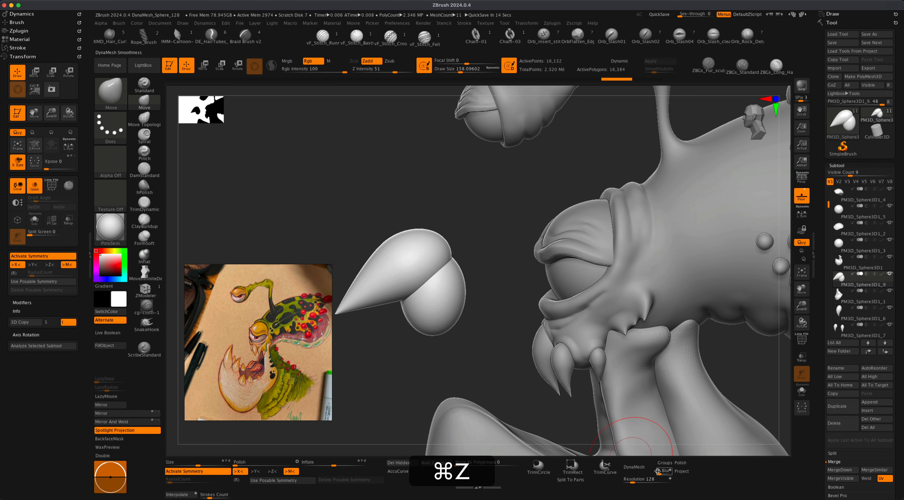
left_click(641, 478)
type("1200512")
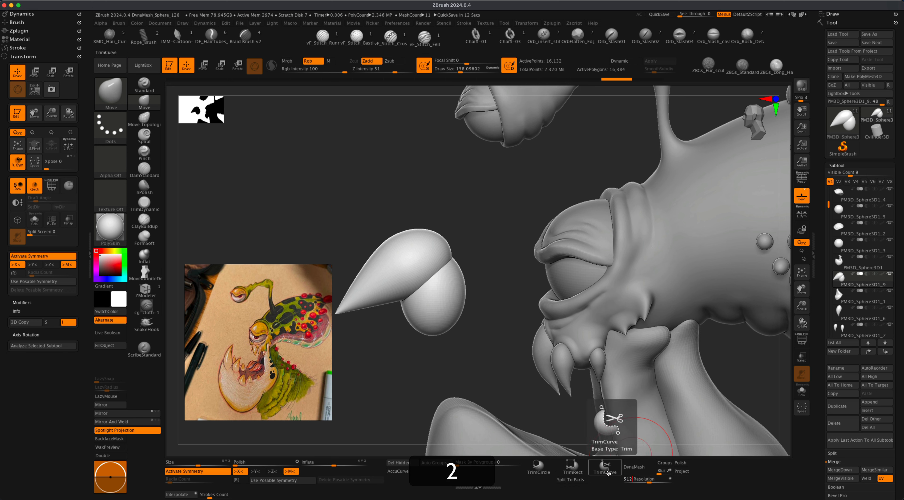
key("Return")
left_click(642, 468)
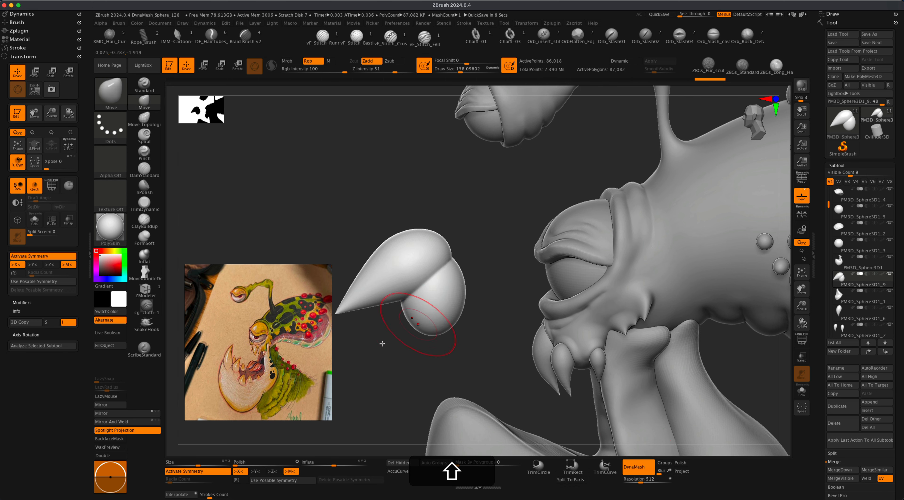
Smooth the seam where the tongue's pointed part meets its round base.
left_click_drag(419, 293, 386, 316, "shift")
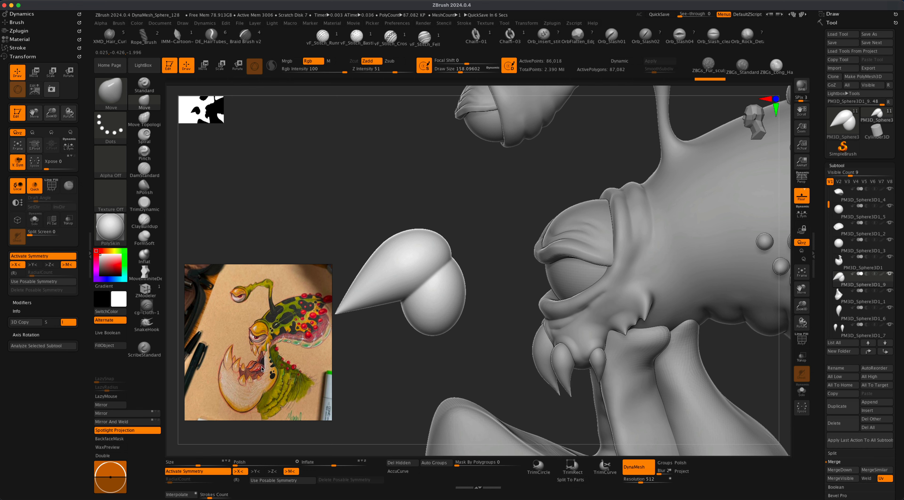
mouse_move(393, 348)
left_mouse_down()
mouse_move(363, 369)
mouse_move(463, 269)
left_mouse_up()
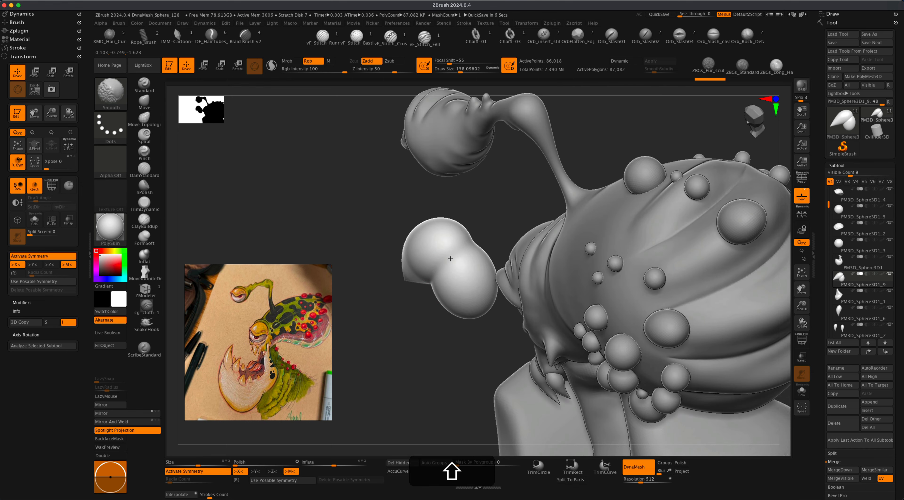
left_click_drag(393, 341, 410, 292, "shift")
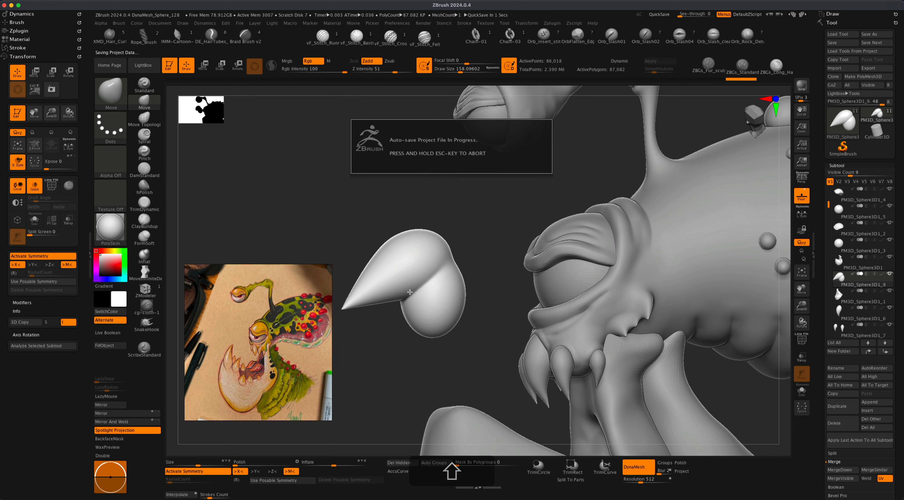
left_click_drag(388, 347, 414, 355)
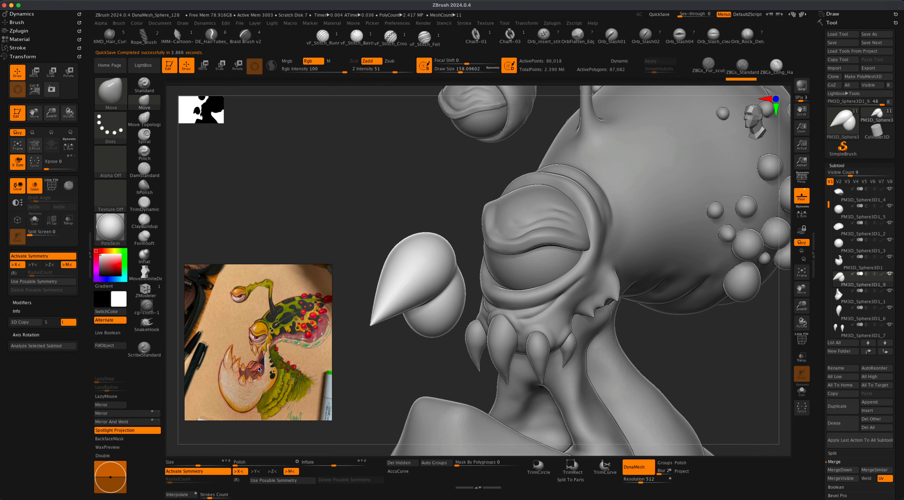
Thicken the tongue's pointed part and tip with the Inflat brush at a draw size of about 120 to 132.
left_click(147, 257)
mouse_move(333, 217)
left_mouse_down()
mouse_move(342, 252)
mouse_move(370, 230)
left_mouse_up()
key("s")
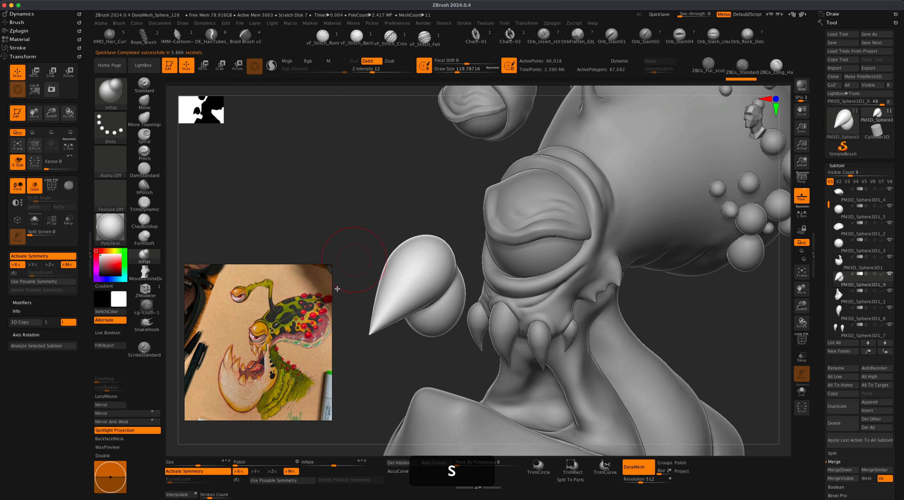
left_click_drag(383, 371, 374, 386)
mouse_move(420, 271)
left_mouse_down()
mouse_move(377, 333)
mouse_move(424, 288)
mouse_move(377, 281)
left_mouse_up()
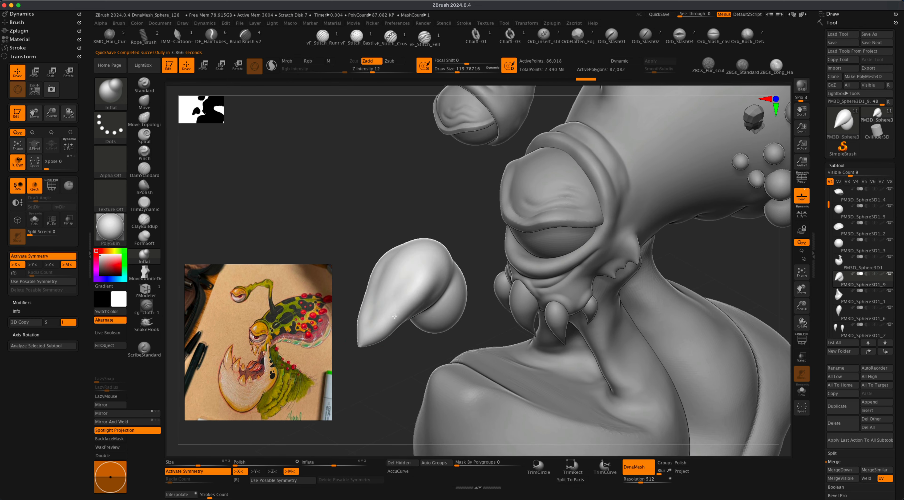
key("s")
left_click_drag(401, 347, 381, 350)
key("s")
left_click_drag(390, 217, 403, 217)
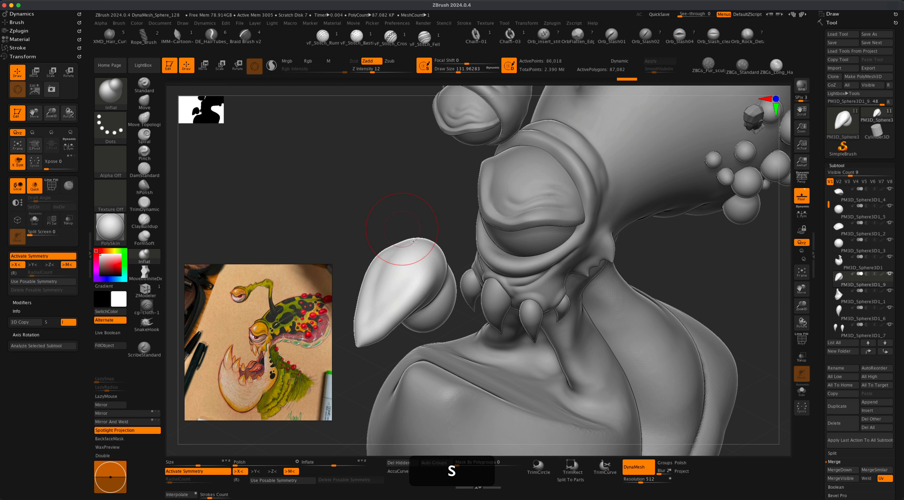
mouse_move(390, 324)
left_mouse_down()
mouse_move(426, 249)
mouse_move(408, 250)
left_mouse_up()
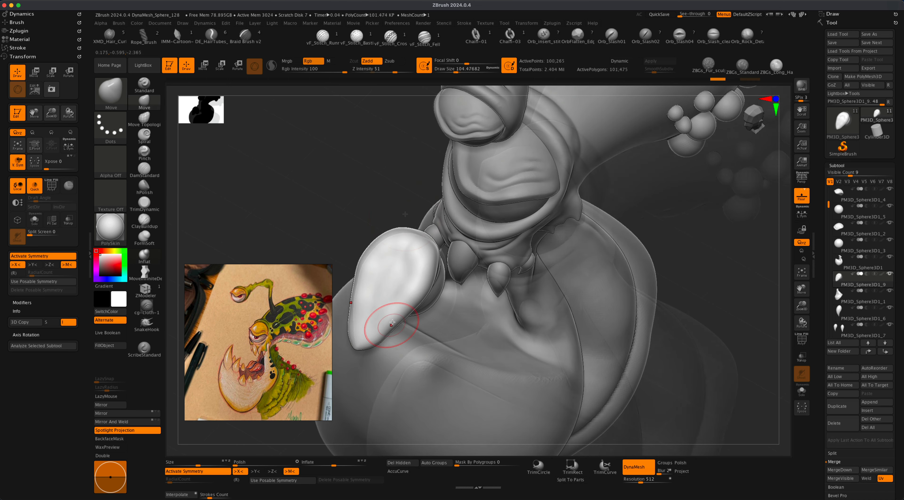
Reshape the tongue's upper surface with the Move brush, using a draw size of about 202 to bend its profile into a curve.
left_click_drag(419, 283, 399, 283)
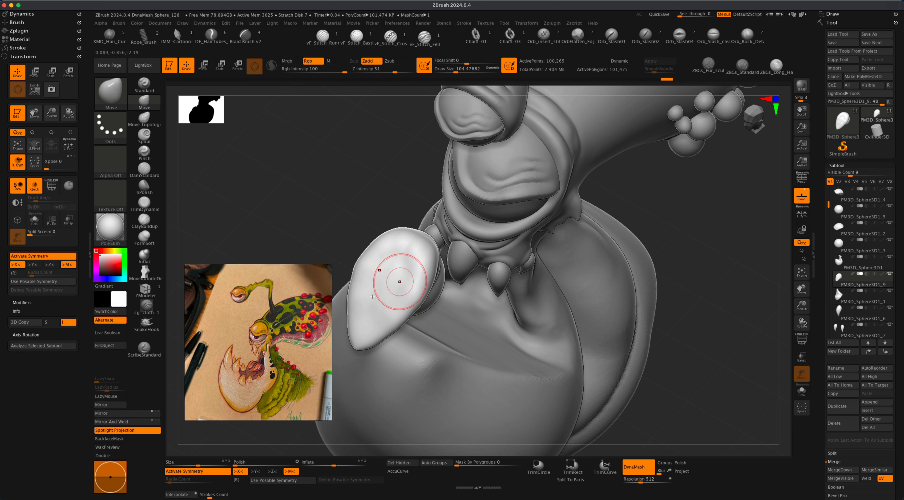
mouse_move(317, 245)
left_mouse_down()
mouse_move(307, 222)
mouse_move(367, 238)
left_mouse_up()
key("s")
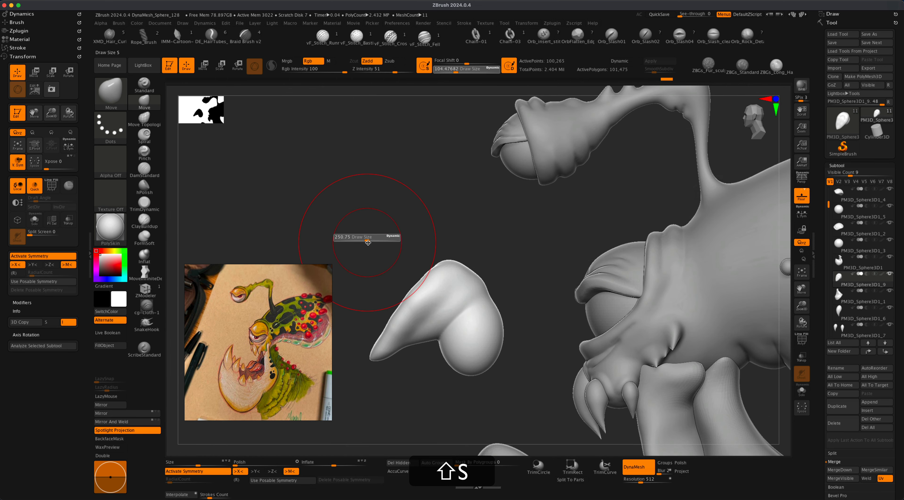
key("s")
left_click_drag(378, 269, 372, 269)
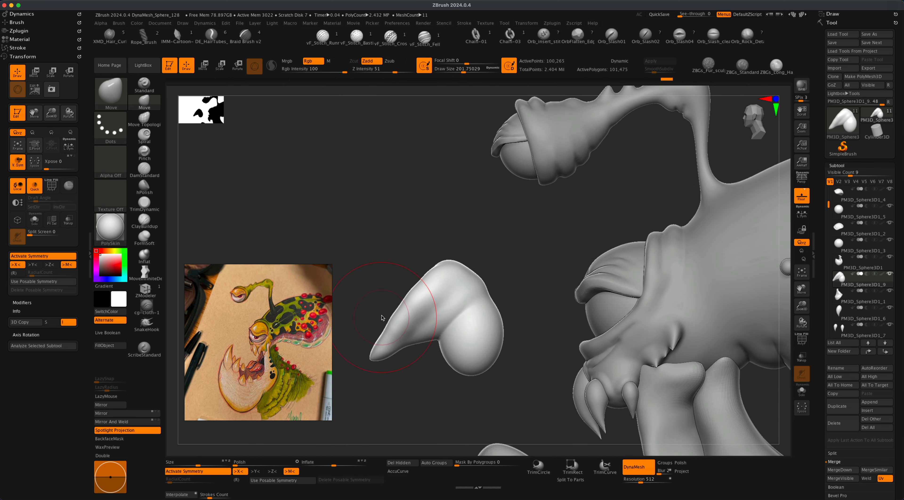
mouse_move(396, 314)
left_mouse_down()
mouse_move(405, 304)
mouse_move(387, 299)
left_mouse_up()
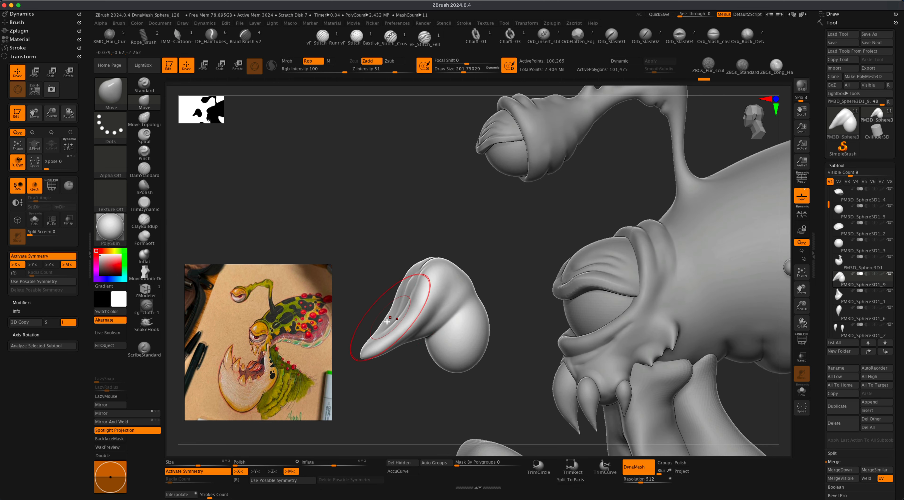
left_click_drag(381, 337, 393, 316)
left_click_drag(211, 351, 267, 364)
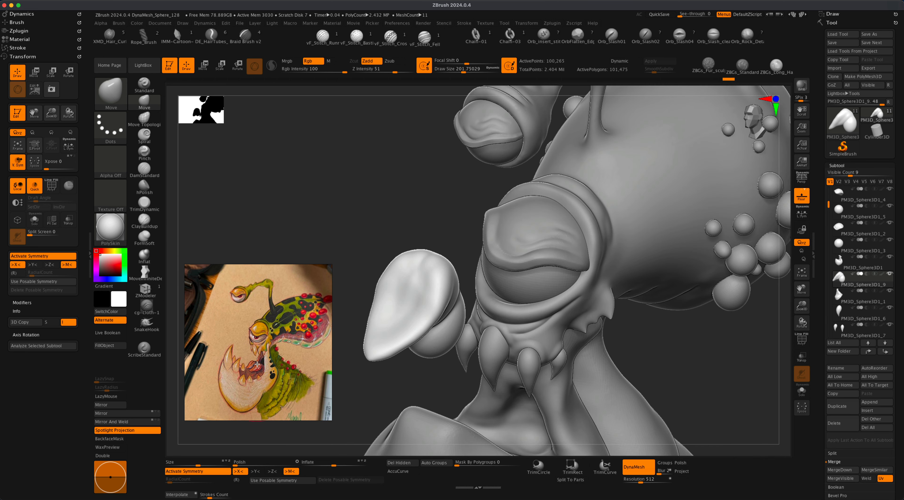
Switch to the DamStandard brush with a draw size of about 87.
left_click(144, 170)
key("s")
left_click(337, 228)
Try to carve a freehand centre groove along the tongue with repeated strokes, and undo those strokes.
mouse_move(337, 228)
left_mouse_down()
mouse_move(362, 214)
mouse_move(417, 264)
left_mouse_up()
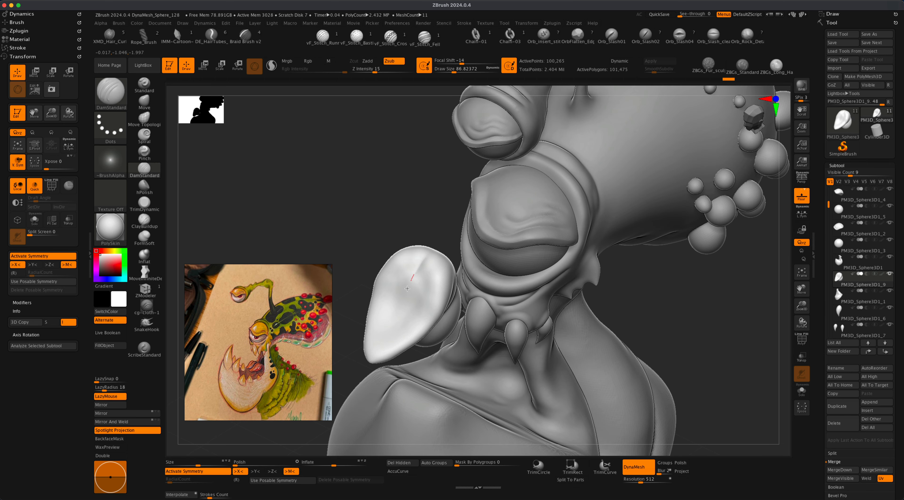
left_click_drag(365, 363, 364, 363)
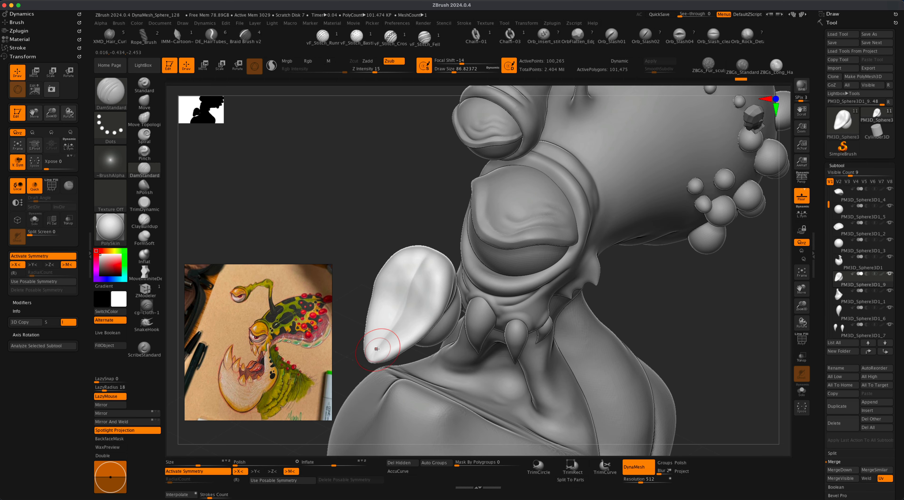
key("1")
left_click_drag(384, 220, 377, 242)
left_click_drag(355, 213, 379, 225)
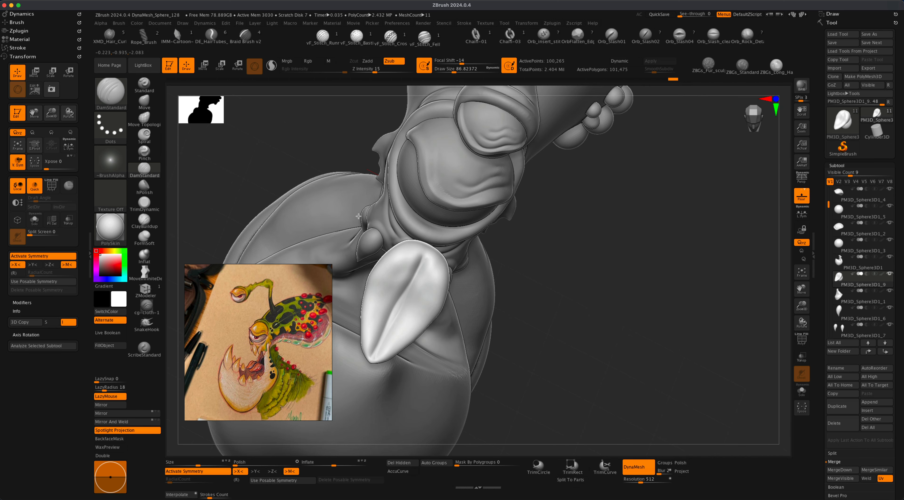
left_click_drag(532, 310, 537, 302, "shift")
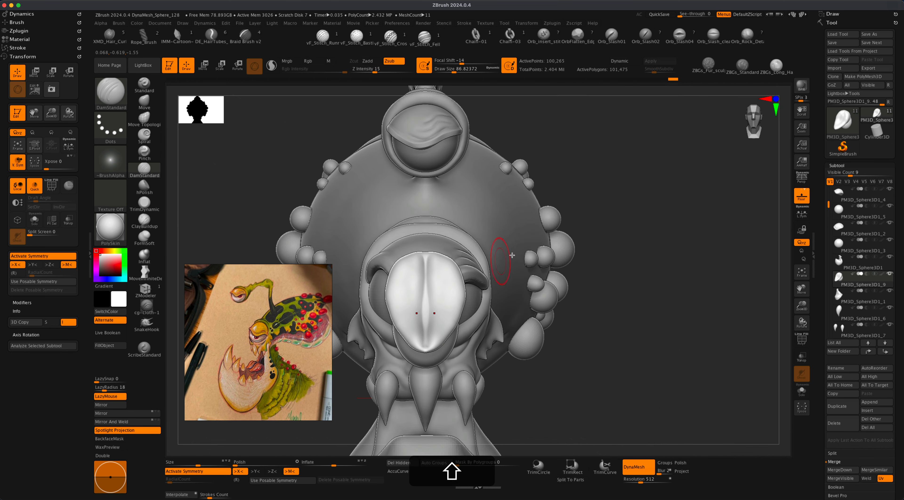
left_click_drag(635, 250, 629, 289)
key("super+z")
key("super+z")
key("super+z")
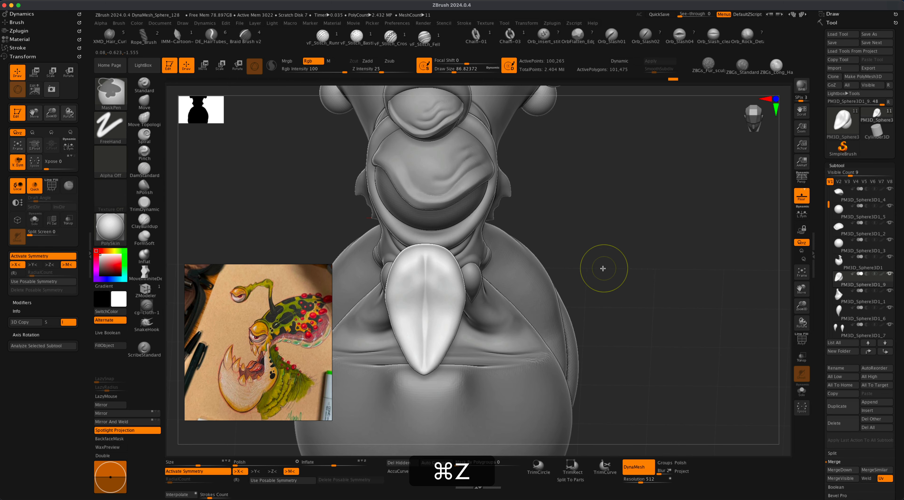
key("super+z")
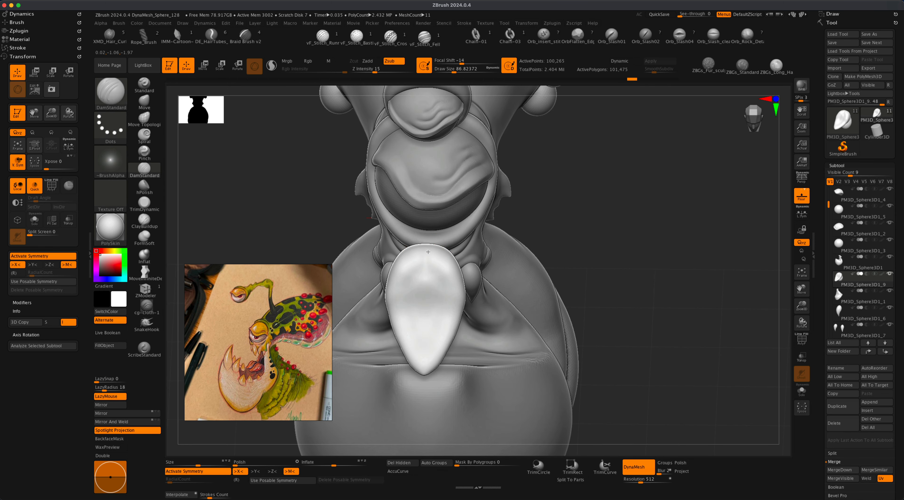
Carve a straight DamStandard groove down the tongue's centre line to the tip and deepen it by repeating the stroke.
key("shift")
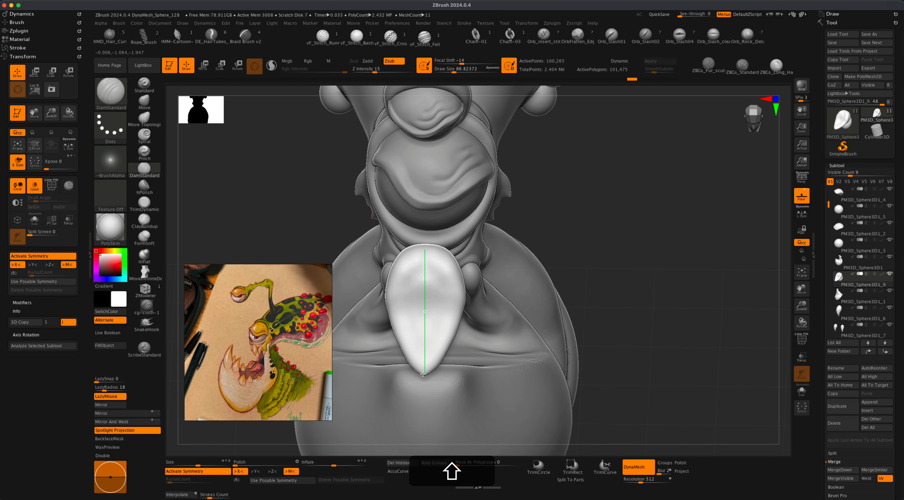
left_click_drag(424, 372, 424, 374, "shift")
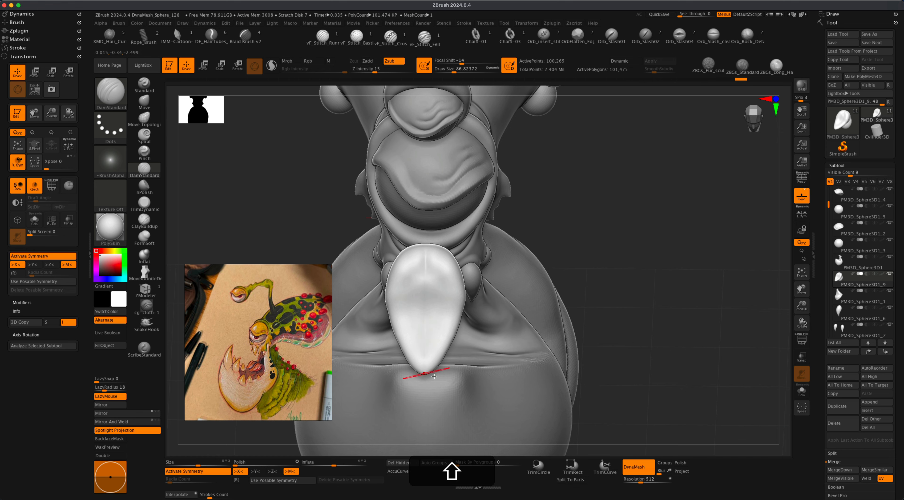
key("1")
key("1")
key("1")
key("1")
left_click_drag(613, 217, 459, 225)
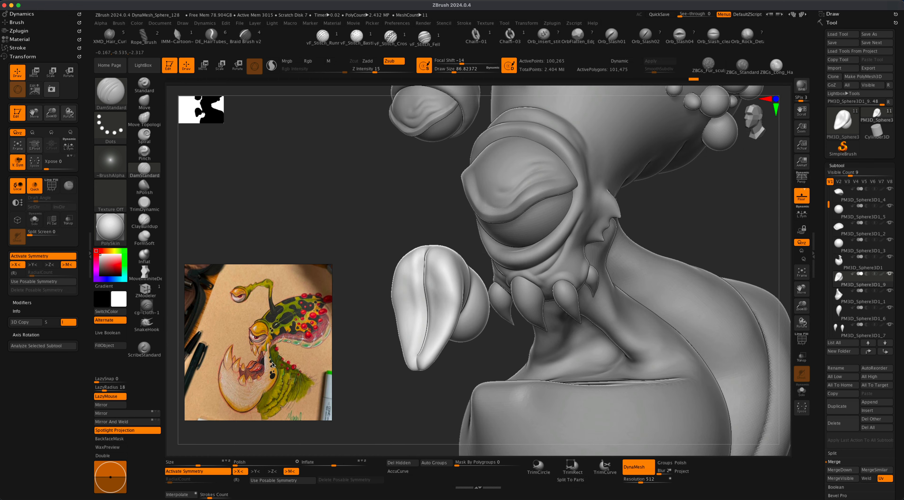
Update the tongue's DynaMesh and smooth the groove towards the tip.
left_click_drag(361, 348, 391, 378, "super")
mouse_move(423, 353)
left_mouse_down("shift")
mouse_move(415, 366)
mouse_move(418, 359)
left_mouse_up("shift")
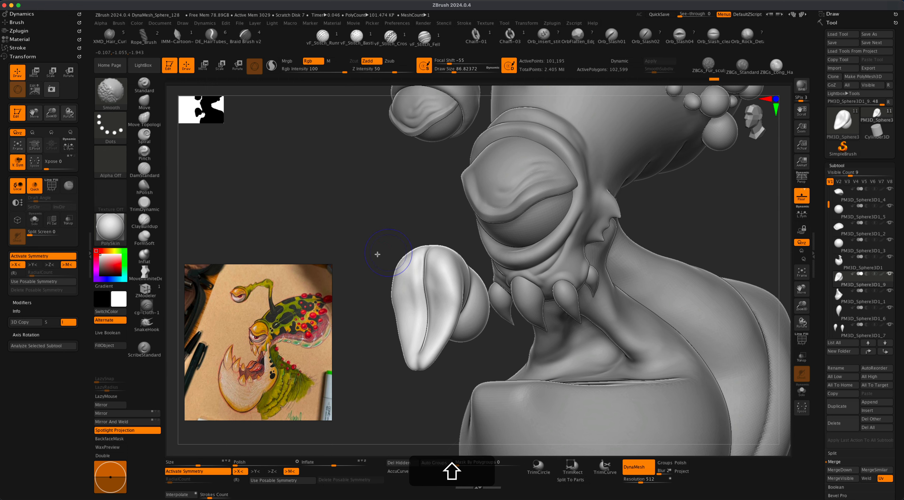
mouse_move(377, 254)
left_mouse_down()
mouse_move(484, 251)
mouse_move(333, 247)
left_mouse_up()
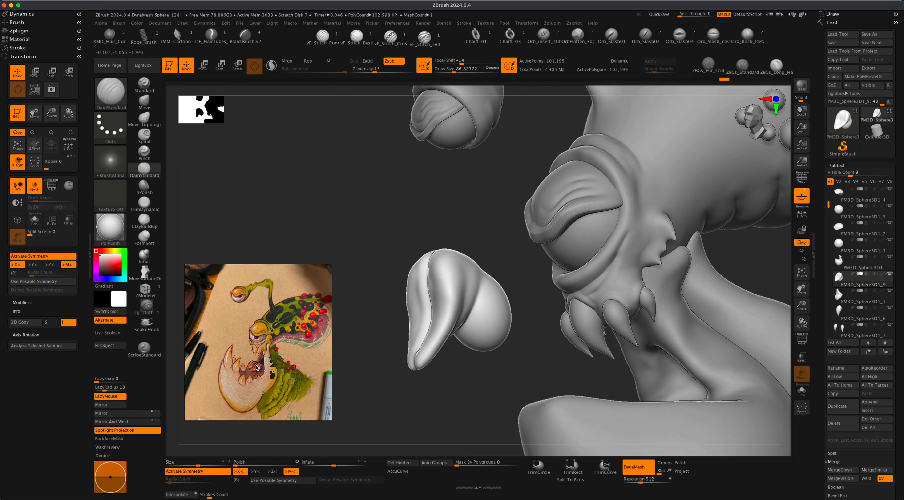
Lower the tongue's top and pull its round base backwards in side view with the Move brush.
left_click_drag(375, 361, 386, 342, "shift")
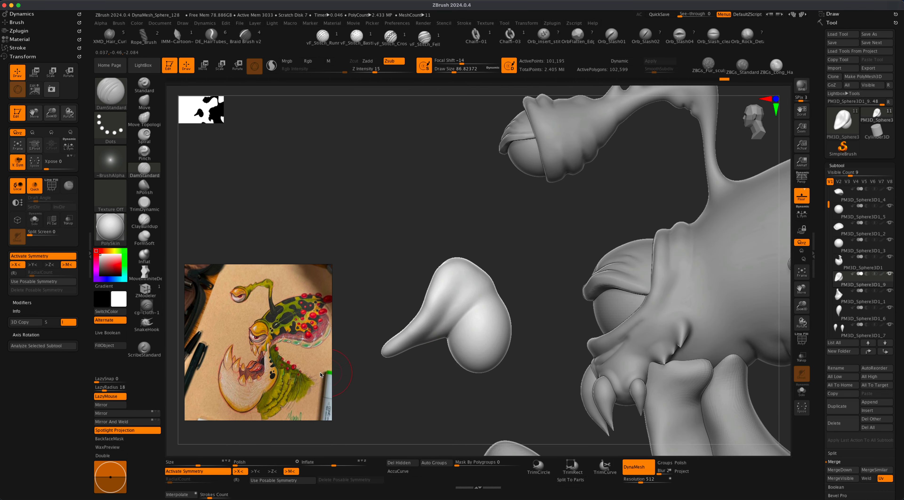
left_click(153, 114)
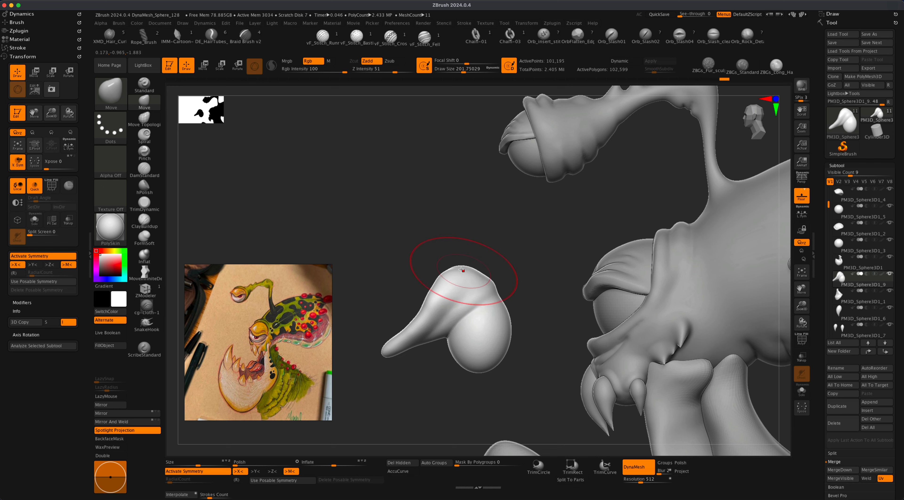
left_click_drag(474, 282, 526, 351)
mouse_move(484, 305)
left_mouse_down()
mouse_move(491, 337)
mouse_move(461, 375)
left_mouse_up()
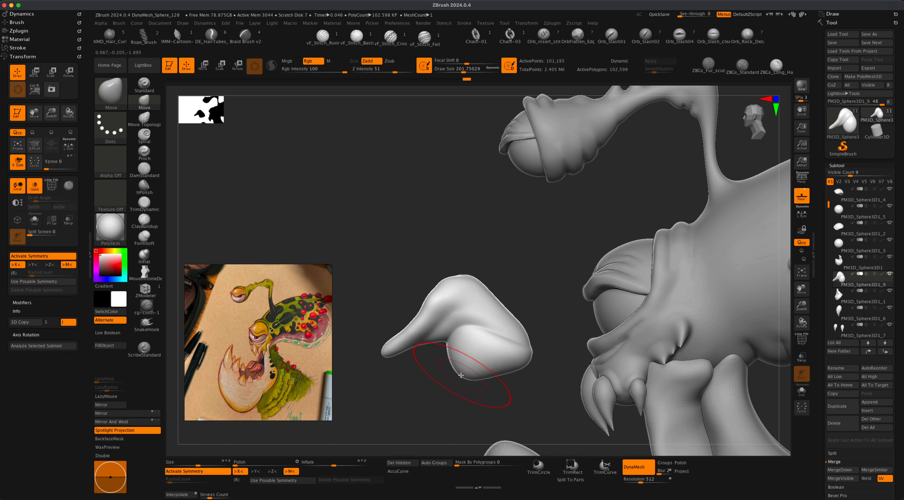
Widen and smooth the tongue with the Move brush at a draw size of about 108, and update its DynaMesh.
left_click_drag(363, 375, 379, 375, "alt")
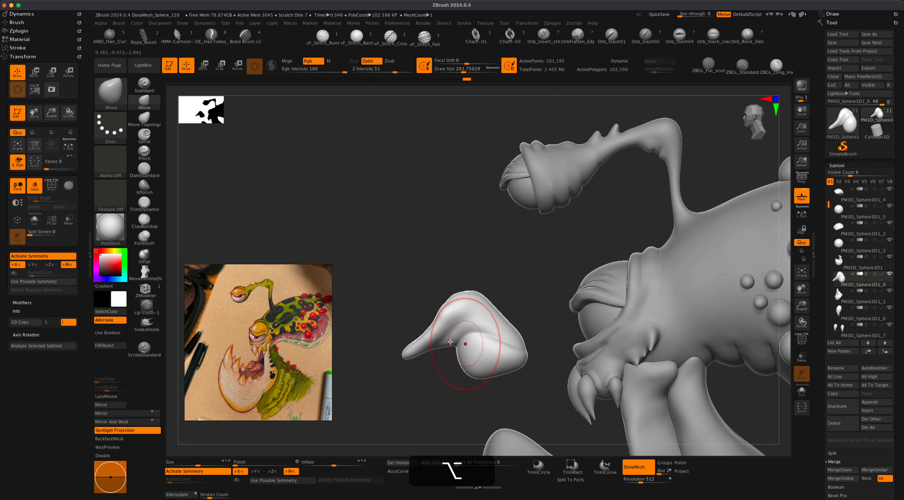
left_click_drag(377, 285, 381, 293)
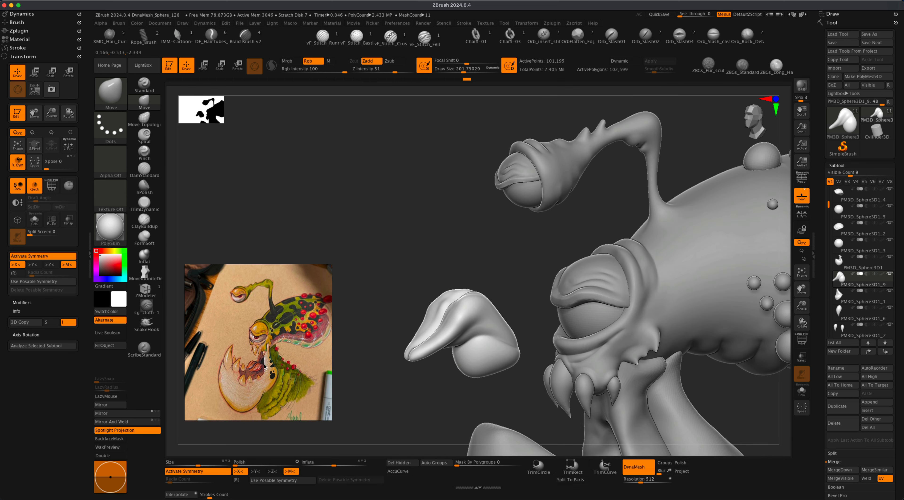
mouse_move(358, 328)
left_mouse_down("alt")
mouse_move(387, 309)
mouse_move(383, 303)
mouse_move(398, 307)
mouse_move(382, 283)
mouse_move(424, 283)
mouse_move(428, 305)
mouse_move(385, 301)
left_mouse_up("alt")
key("s")
key("s")
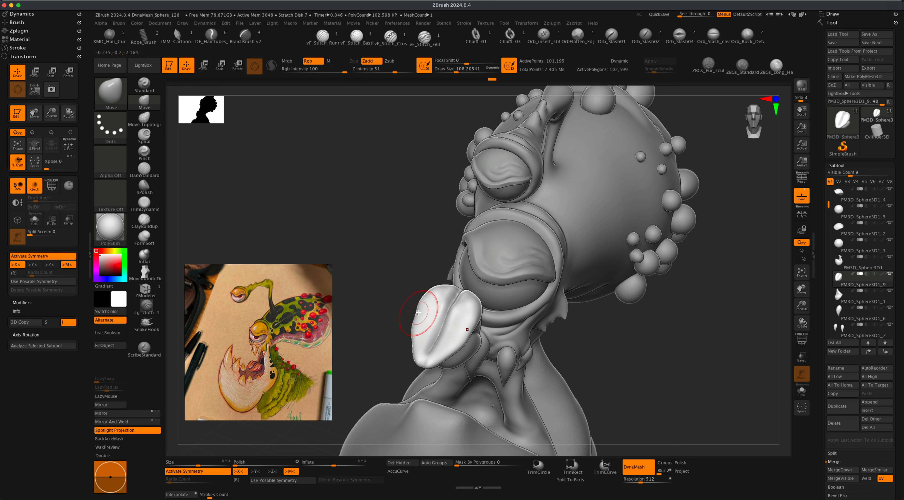
mouse_move(413, 326)
left_mouse_down()
mouse_move(518, 306)
mouse_move(447, 315)
mouse_move(518, 317)
left_mouse_up()
left_click_drag(449, 324, 431, 335, "shift")
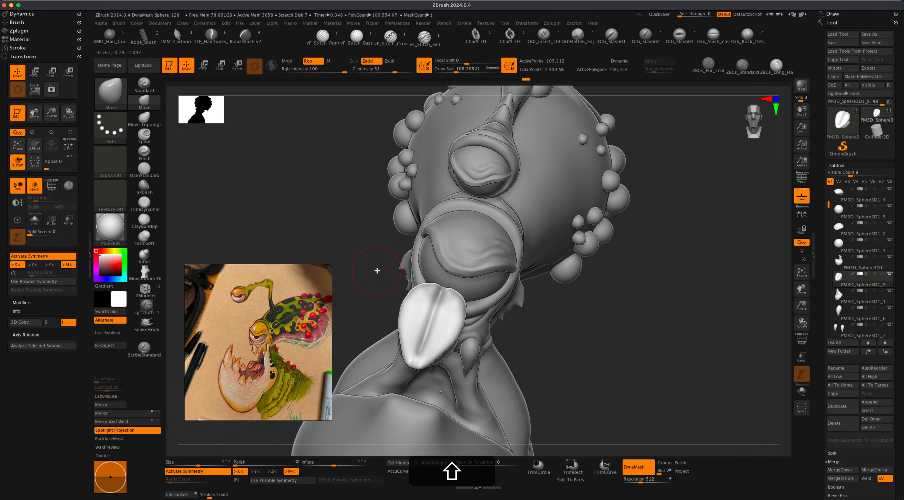
Reset the gizmo orientation, move the tongue into the lower jaw in side view, and tilt it to fit the mouth.
mouse_move(377, 269)
left_mouse_down()
mouse_move(401, 257)
mouse_move(387, 262)
mouse_move(412, 280)
mouse_move(392, 243)
left_mouse_up()
key("w")
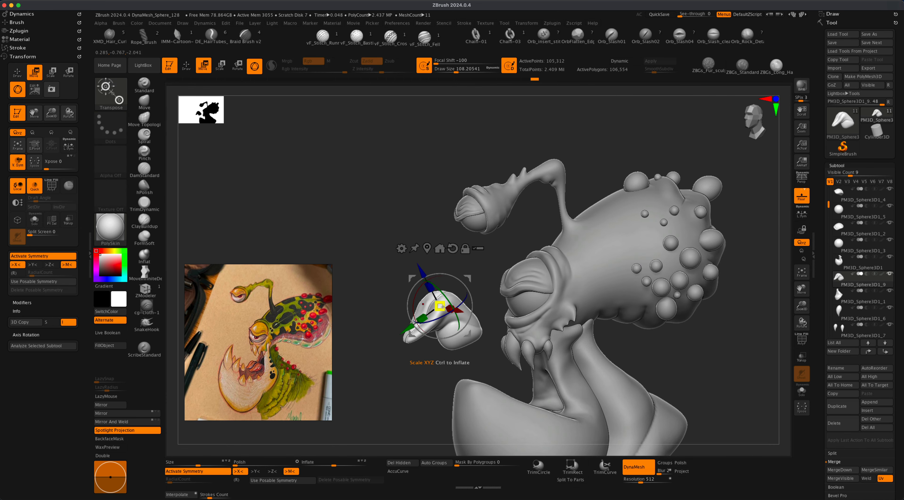
left_click_drag(377, 336, 361, 334, "shift")
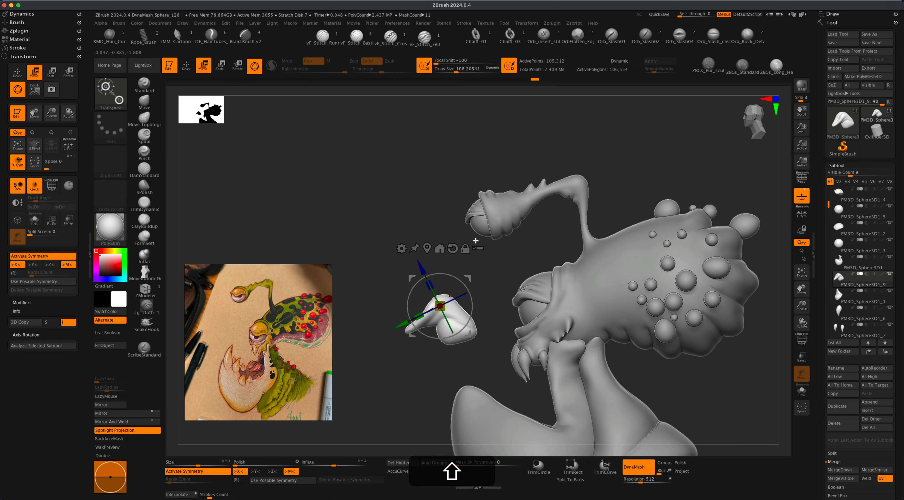
left_click(453, 248, "alt")
left_click_drag(467, 277, 551, 369)
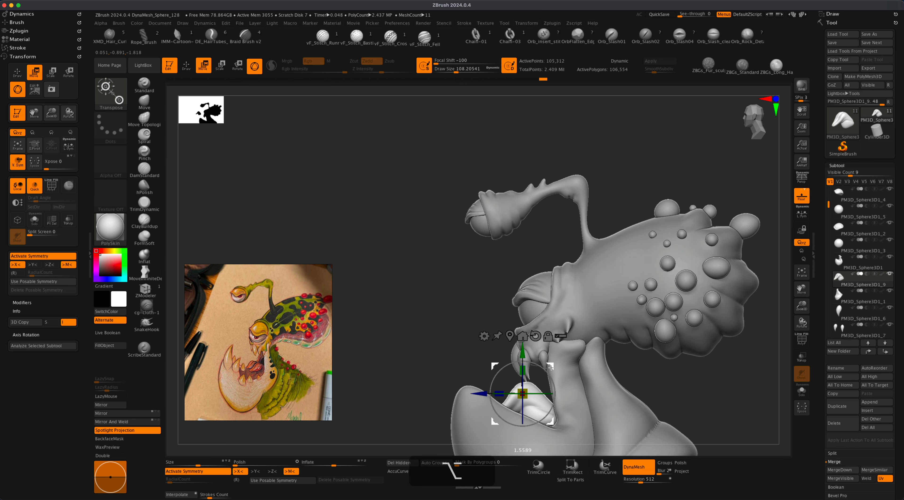
left_click_drag(730, 384, 619, 273, "alt")
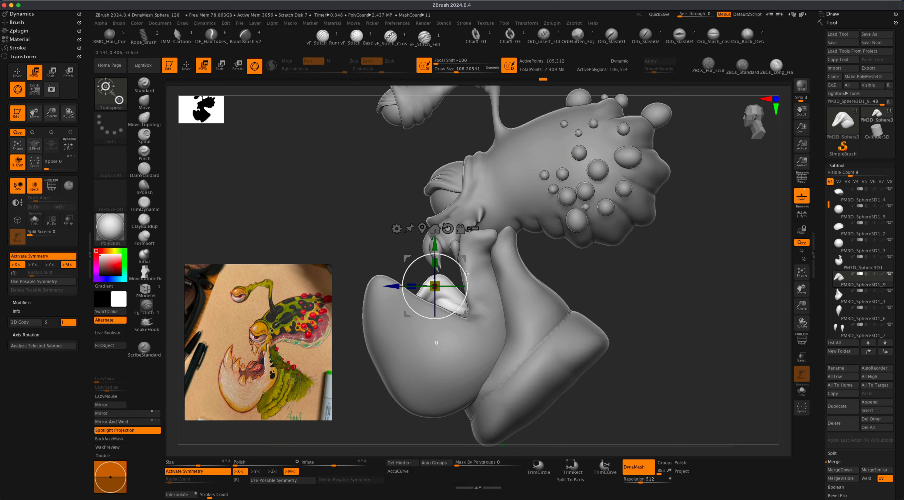
left_click_drag(466, 273, 477, 320)
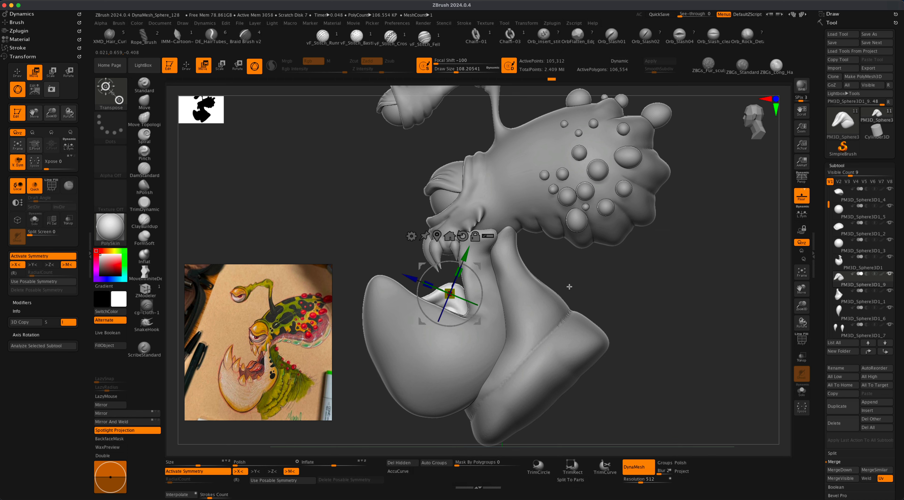
Turn off symmetry and scale the tongue down slightly about its own centre inside the mouth.
left_click_drag(569, 286, 459, 310)
mouse_move(601, 288)
left_mouse_down()
mouse_move(623, 278)
mouse_move(600, 298)
left_mouse_up()
left_click_drag(450, 294, 451, 292)
key("super+z")
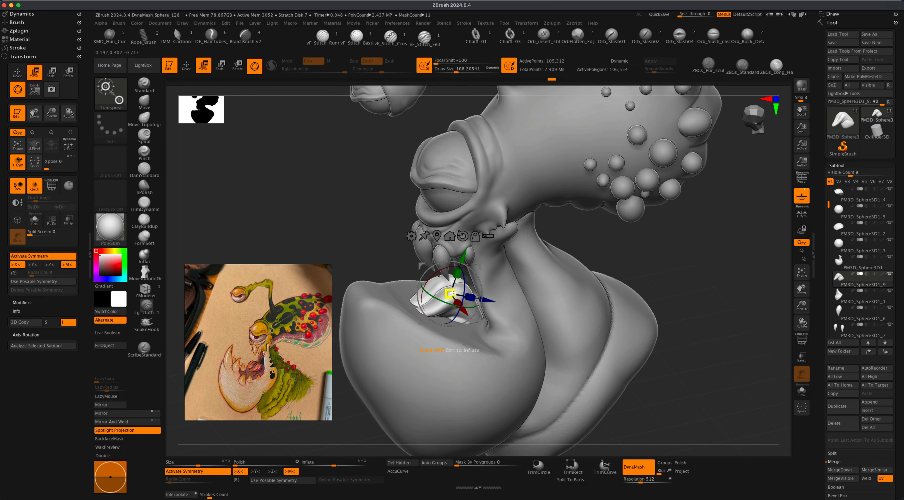
key("x")
left_click_drag(452, 292, 446, 295)
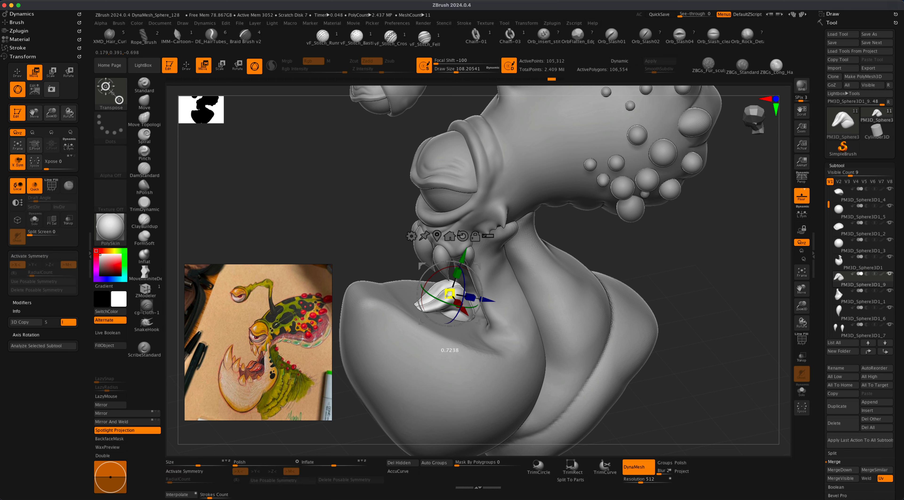
left_click_drag(377, 246, 366, 227, "shift")
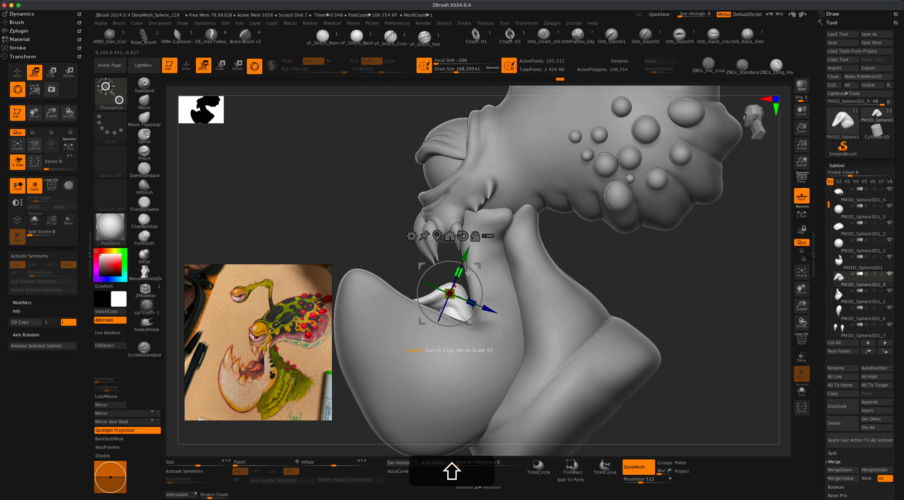
left_click_drag(478, 266, 477, 267)
Make the lower jaw the active subtool and push the mouth floor down around the tongue with the Move brush at draw size 228.
left_click_drag(379, 235, 384, 265)
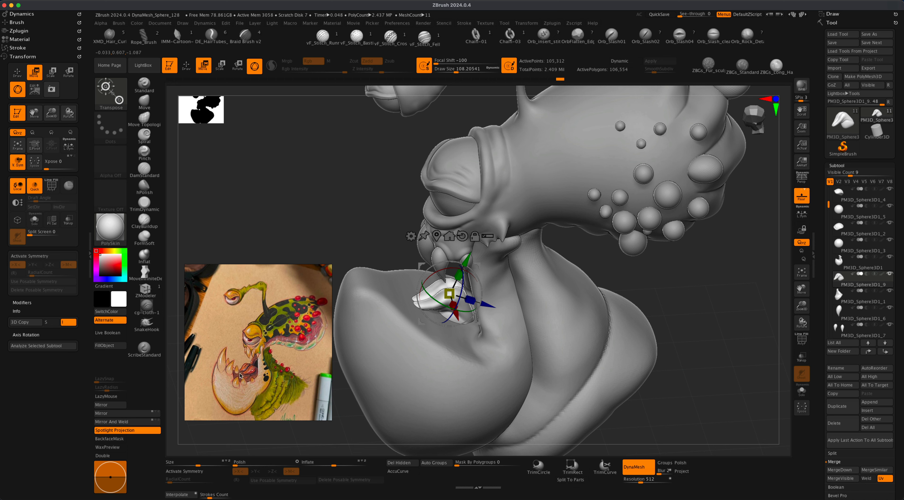
key("alt")
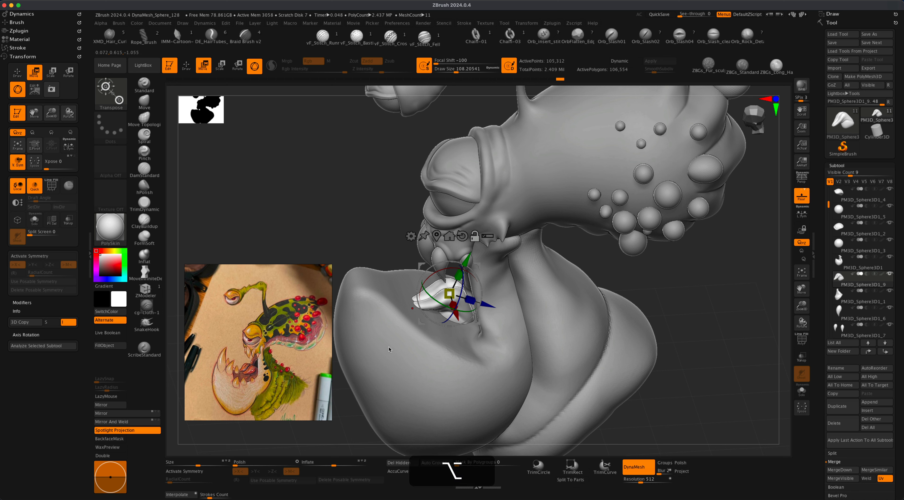
left_click(384, 355, "alt")
key("q")
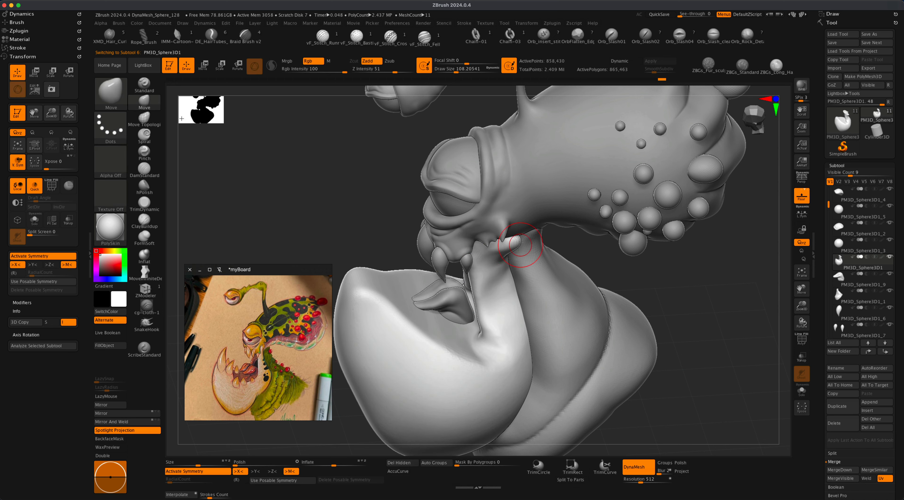
key("s")
left_click_drag(313, 195, 331, 203)
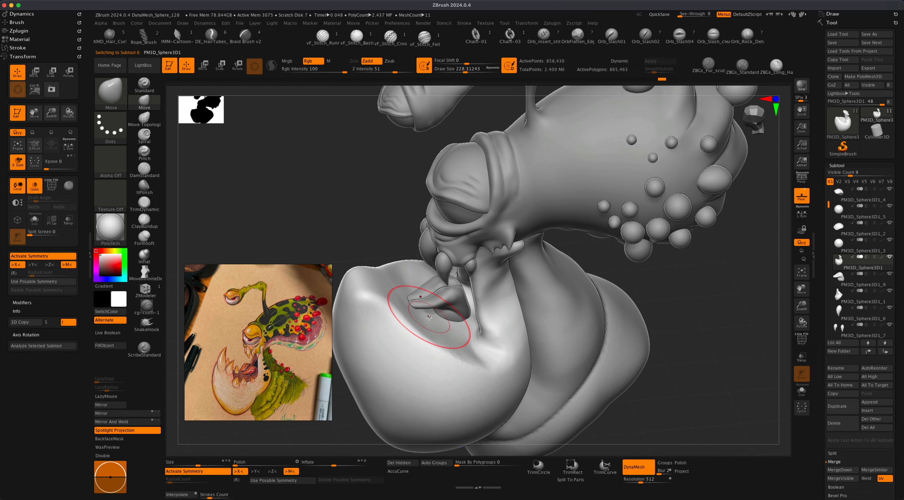
left_click_drag(371, 230, 353, 247)
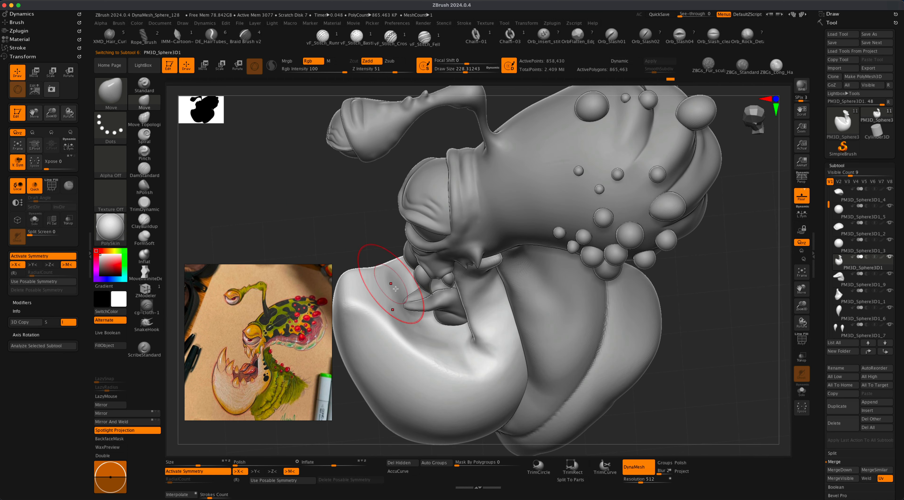
mouse_move(394, 288)
left_mouse_down()
mouse_move(380, 314)
mouse_move(427, 346)
left_mouse_up()
Deepen the jaw's cavity around the tongue base and towards the mouth corners with the Move brush.
mouse_move(365, 256)
left_mouse_down()
mouse_move(355, 248)
mouse_move(390, 223)
left_mouse_up()
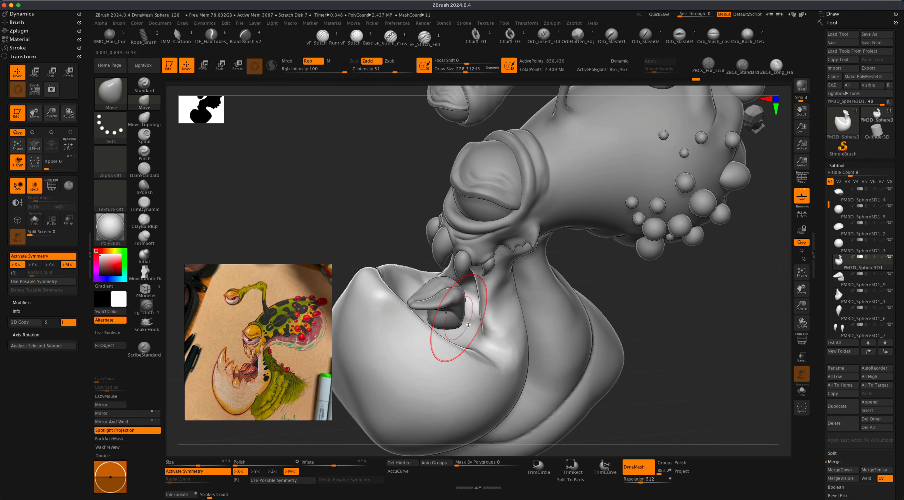
left_click_drag(468, 334, 470, 332)
left_click_drag(396, 230, 439, 288)
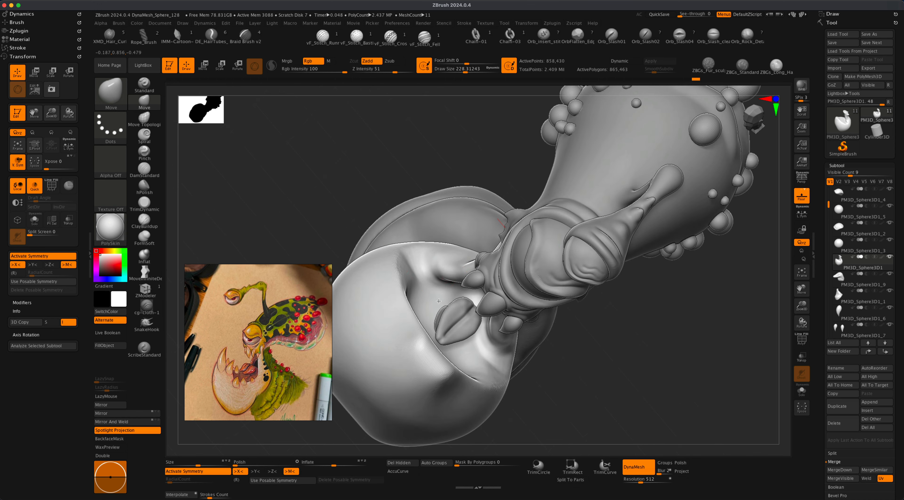
left_click_drag(363, 206, 449, 305)
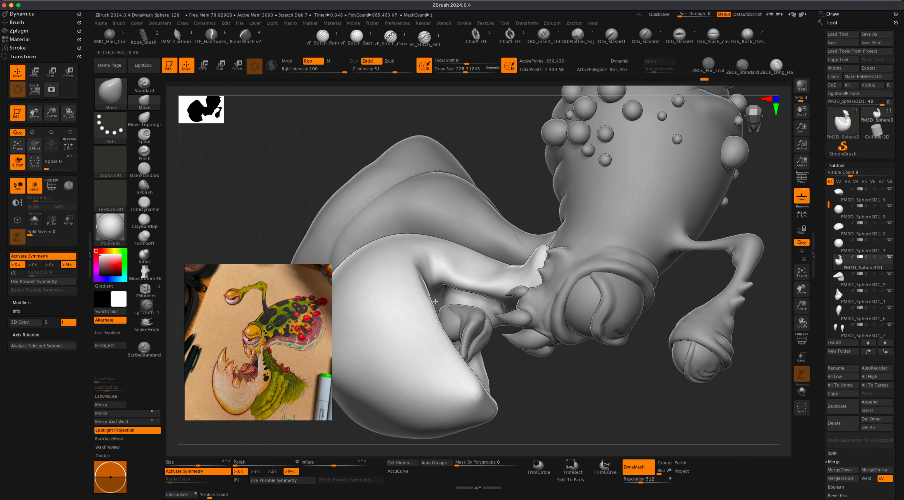
left_click_drag(515, 375, 363, 234)
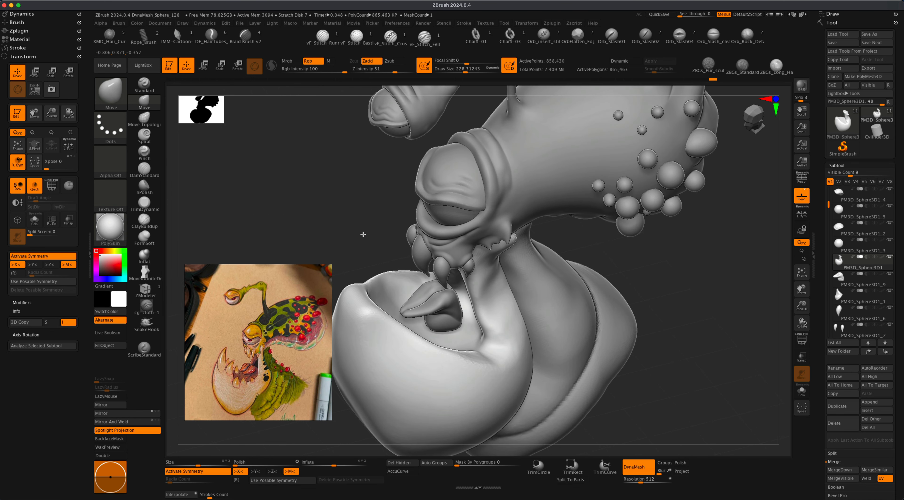
Thicken the lower jaw's rim with the Inflat brush at a draw size of about 153, and update the jaw's DynaMesh.
left_click(152, 258)
key("s")
left_click_drag(304, 225, 297, 225)
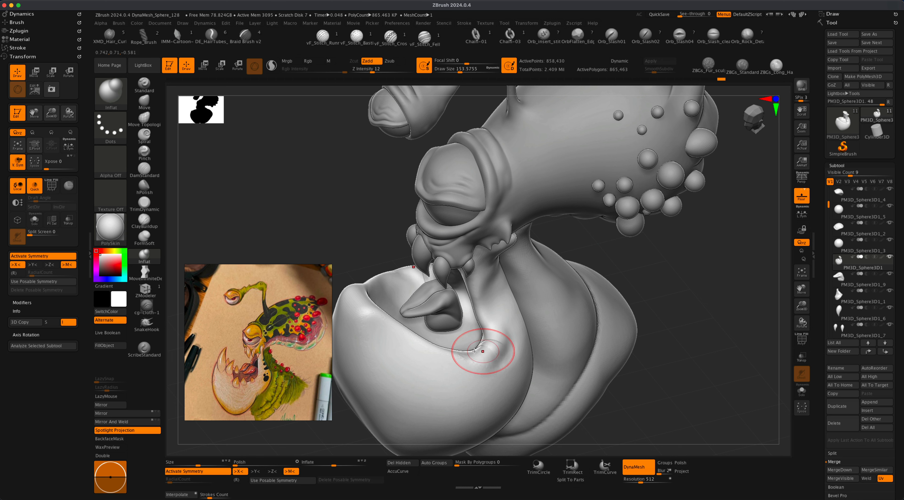
mouse_move(447, 354)
left_mouse_down()
mouse_move(385, 329)
mouse_move(355, 301)
left_mouse_up()
key("super+z")
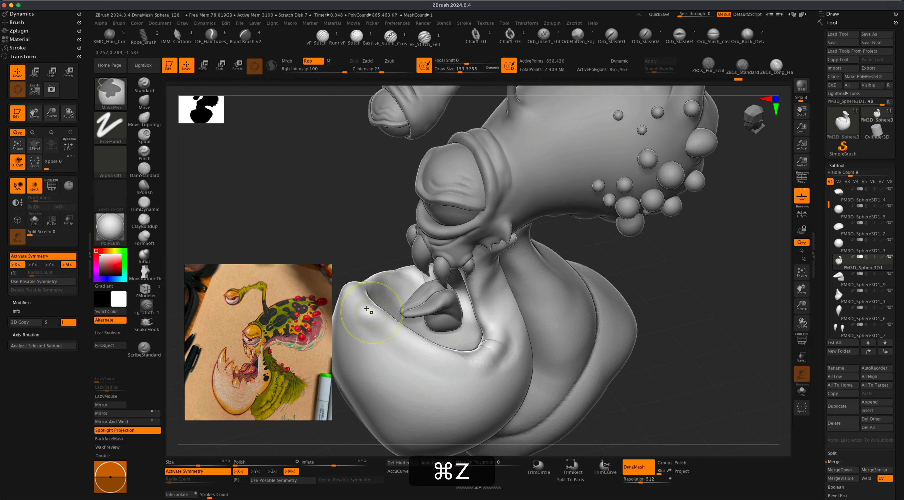
mouse_move(411, 349)
left_mouse_down()
mouse_move(502, 355)
mouse_move(514, 344)
left_mouse_up()
left_click_drag(644, 359, 589, 356)
mouse_move(501, 343)
left_mouse_down()
mouse_move(504, 334)
mouse_move(492, 353)
left_mouse_up()
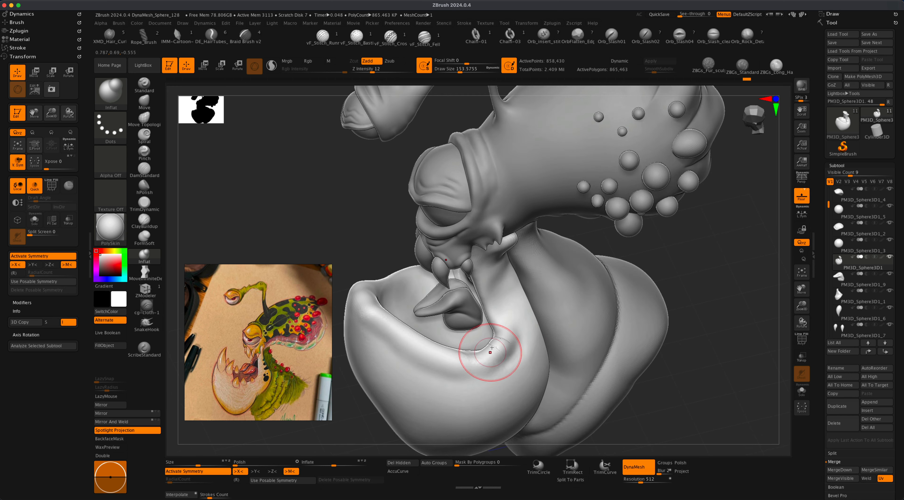
mouse_move(705, 266)
left_mouse_down("ctrl")
mouse_move(724, 317)
mouse_move(734, 320)
left_mouse_up("ctrl")
Smooth the thickened mouth corner and flatten the jaw's rim with the TrimDynamic brush at a draw size of about 132.
key("shift")
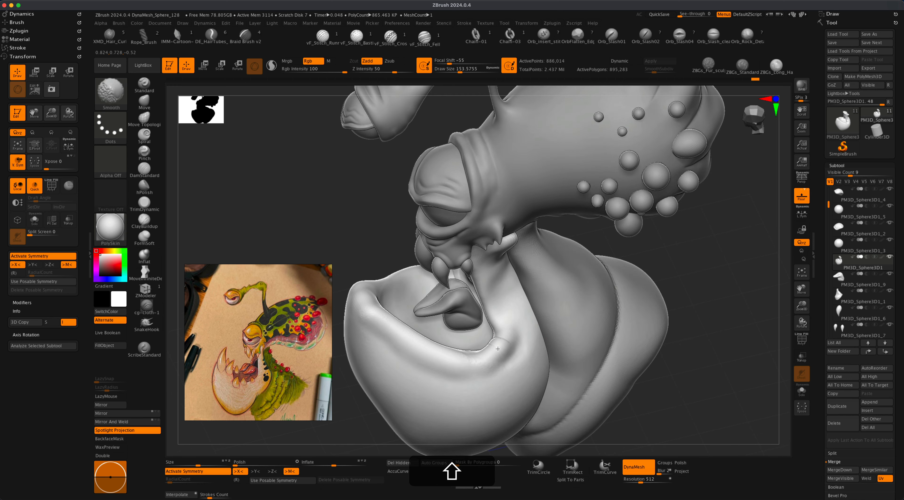
left_click(145, 203)
left_click_drag(474, 368, 491, 353, "shift")
key("l")
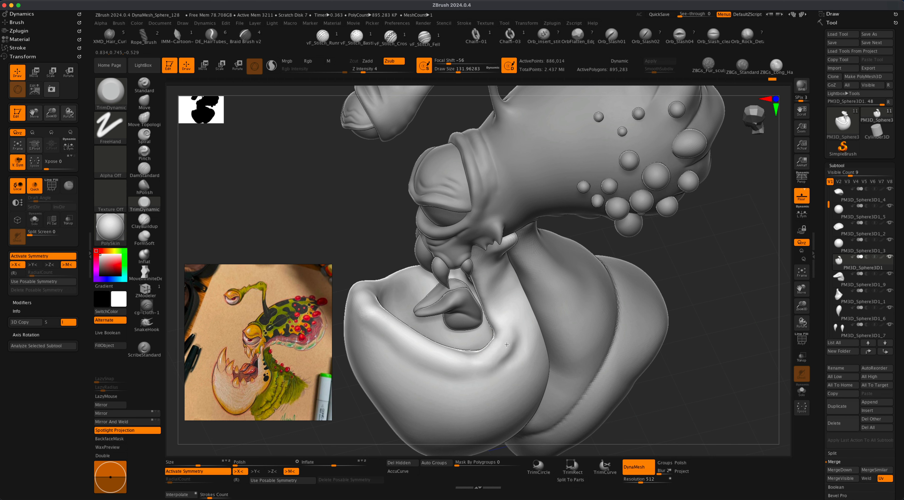
left_click_drag(353, 268, 364, 295)
left_click_drag(353, 232, 363, 288)
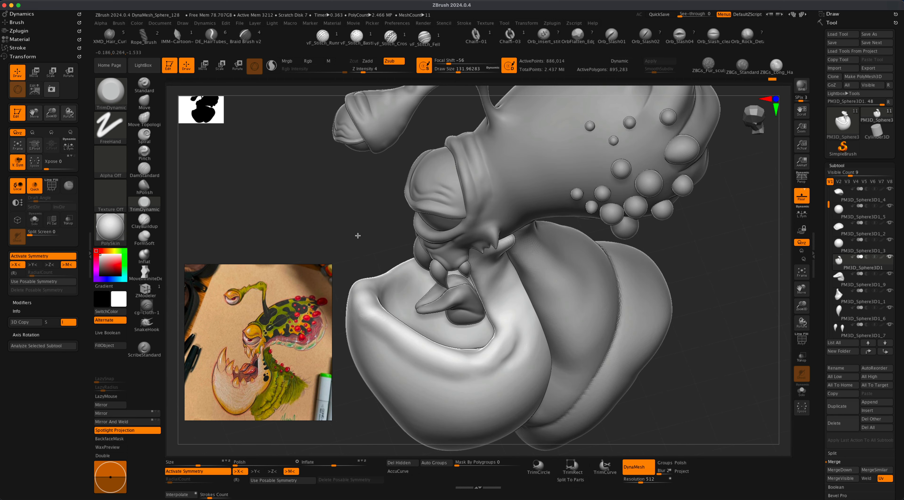
left_click_drag(356, 237, 378, 317)
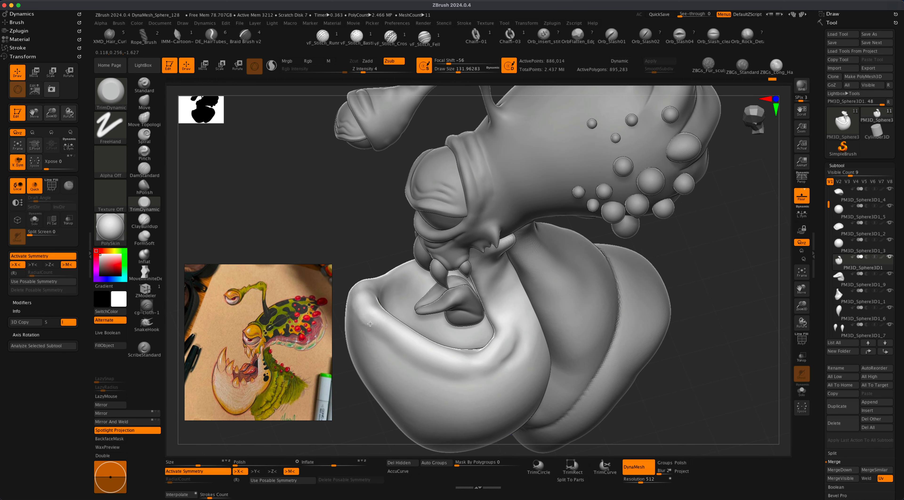
Flatten the rim from the jaw's front tip back to the mouth corner with TrimDynamic at a draw size of about 202.
key("s")
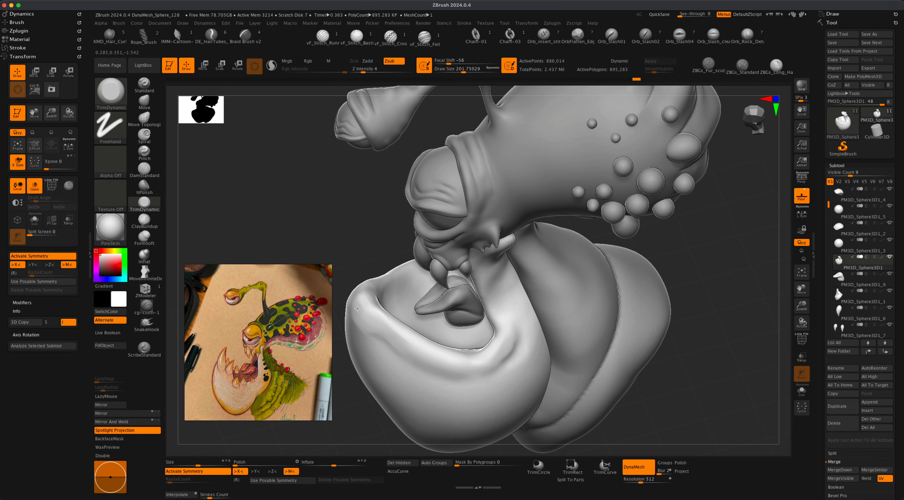
left_click_drag(399, 350, 365, 302)
mouse_move(351, 252)
left_mouse_down()
mouse_move(374, 315)
mouse_move(354, 303)
left_mouse_up()
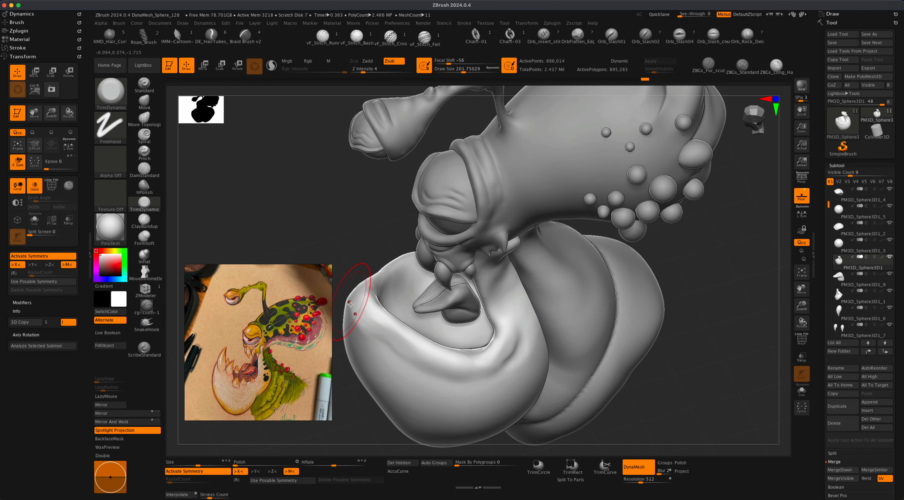
left_click_drag(357, 257, 393, 282)
mouse_move(394, 343)
left_mouse_down()
mouse_move(412, 361)
mouse_move(478, 363)
mouse_move(504, 347)
mouse_move(502, 361)
left_mouse_up()
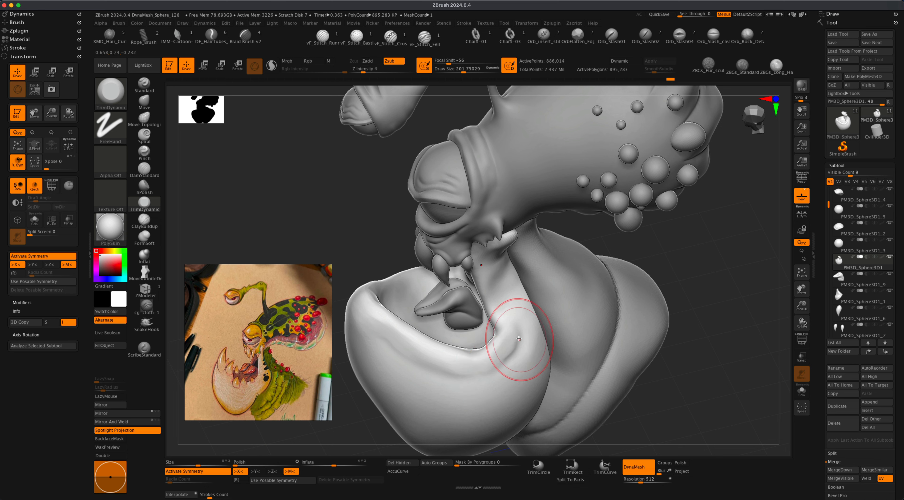
Smooth the trimmed surface at the mouth corner into the side of the jaw.
left_click_drag(686, 248, 697, 254)
key("shift")
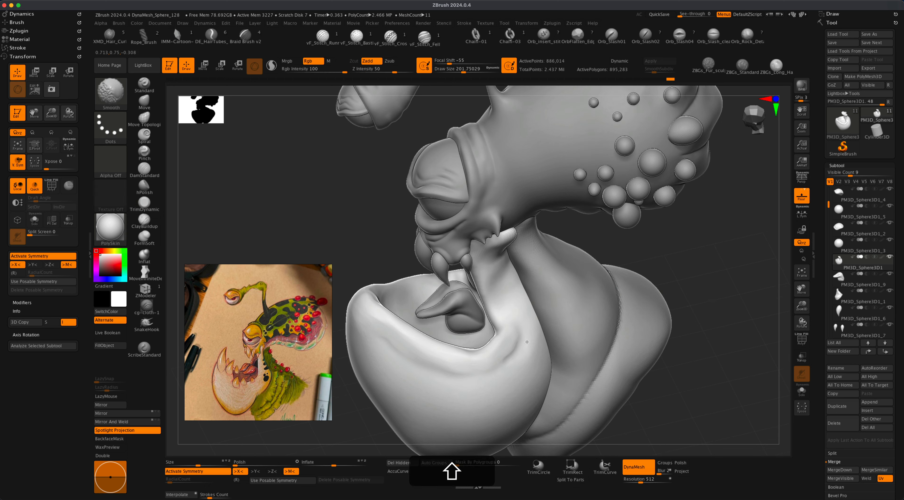
mouse_move(514, 354)
left_mouse_down("shift")
mouse_move(506, 364)
mouse_move(510, 329)
mouse_move(498, 325)
mouse_move(519, 342)
left_mouse_up("shift")
left_click_drag(680, 262, 676, 278)
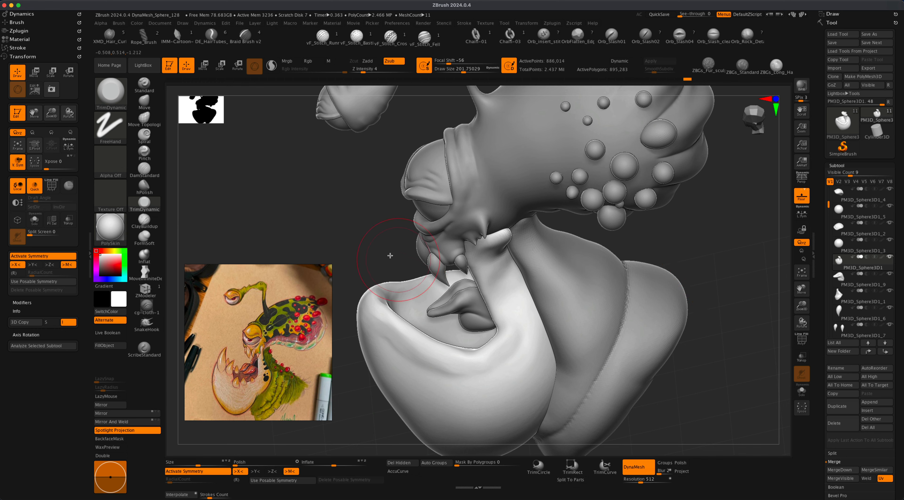
Switch to the Move brush and make the tongue the active subtool again.
left_click_drag(395, 260, 372, 241)
mouse_move(410, 280)
left_mouse_down("alt")
mouse_move(418, 283)
mouse_move(368, 256)
left_mouse_up("alt")
left_click(143, 102)
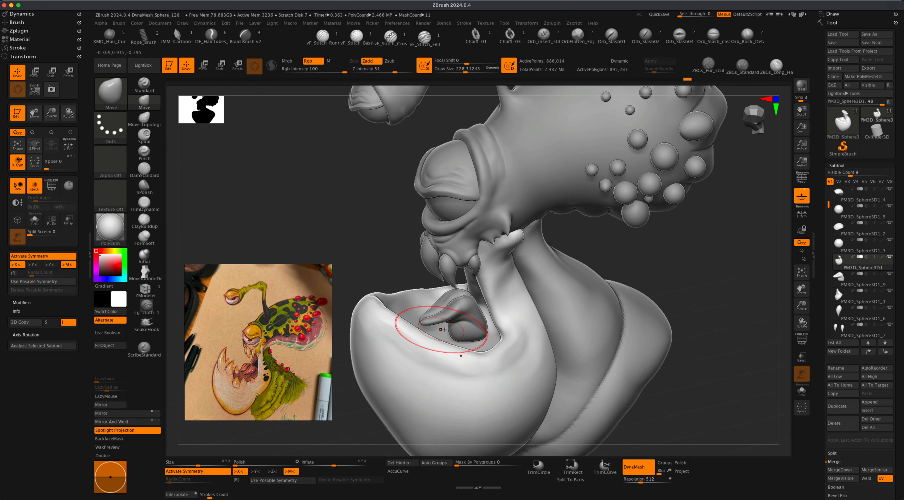
left_click(486, 335, "alt")
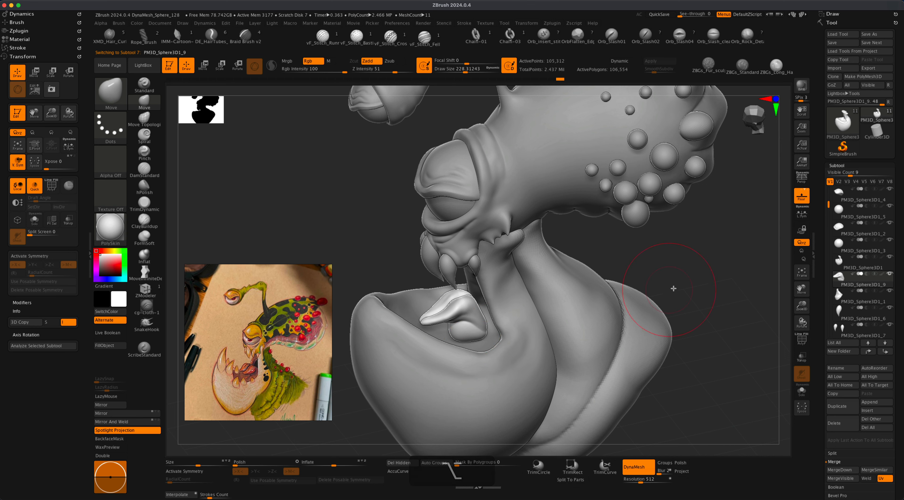
Pull the tongue's base lower into the jaw with the Move brush at a draw size of about 158, using temporary transparency.
left_click_drag(672, 289, 672, 276, "shift")
left_click(801, 356)
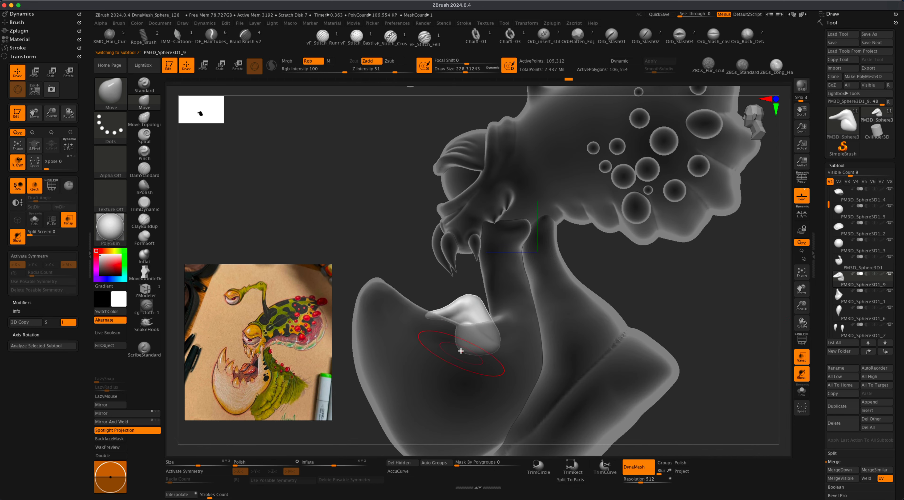
key("super+z")
key("super+s")
left_click_drag(423, 270, 421, 270)
left_click_drag(471, 343, 473, 357)
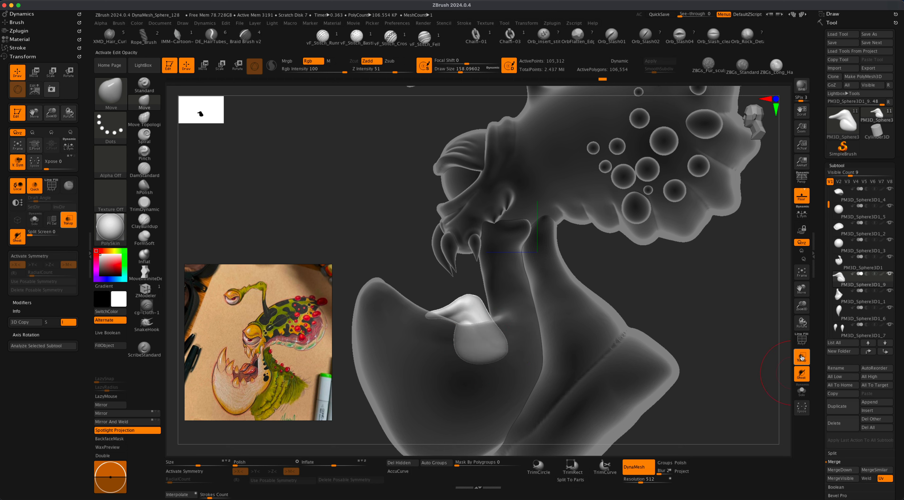
left_click(801, 359)
Activate X symmetry and widen the base of the tongue so it fills the mouth floor.
left_click_drag(700, 332, 708, 353)
key("x")
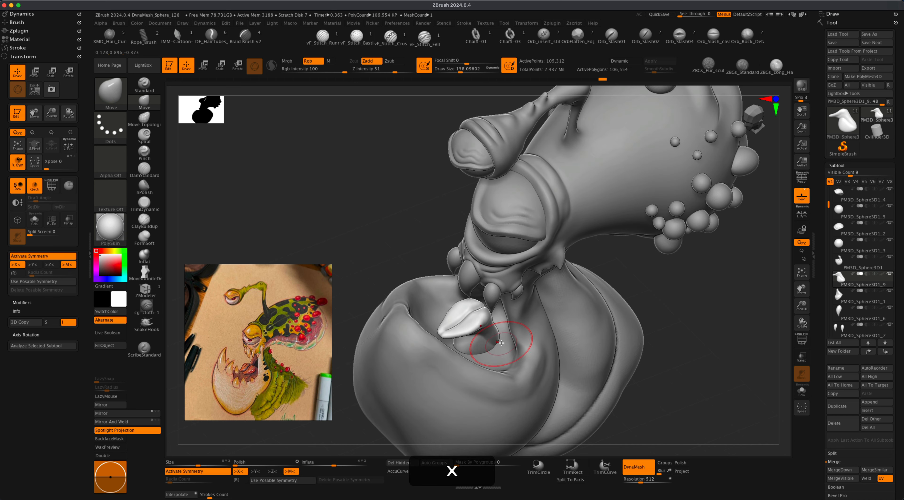
left_click_drag(494, 344, 505, 348)
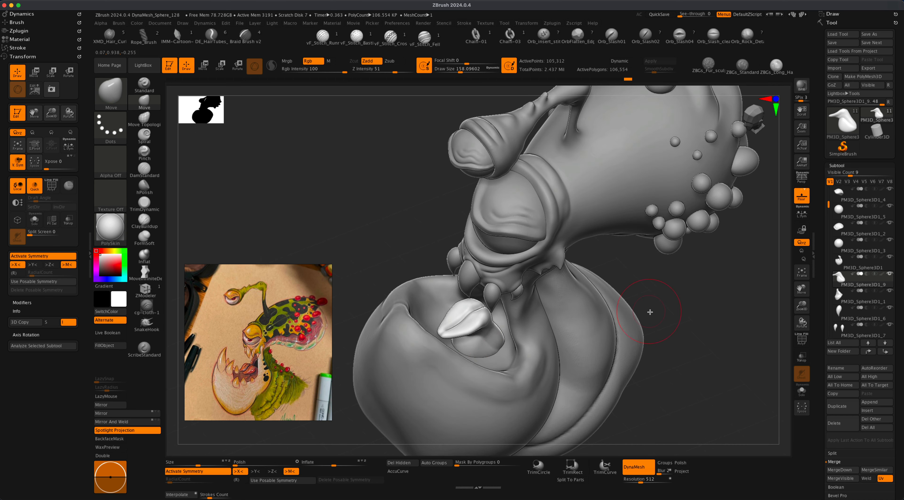
mouse_move(650, 311)
left_mouse_down()
mouse_move(672, 333)
mouse_move(631, 359)
mouse_move(610, 344)
left_mouse_up()
key("shift")
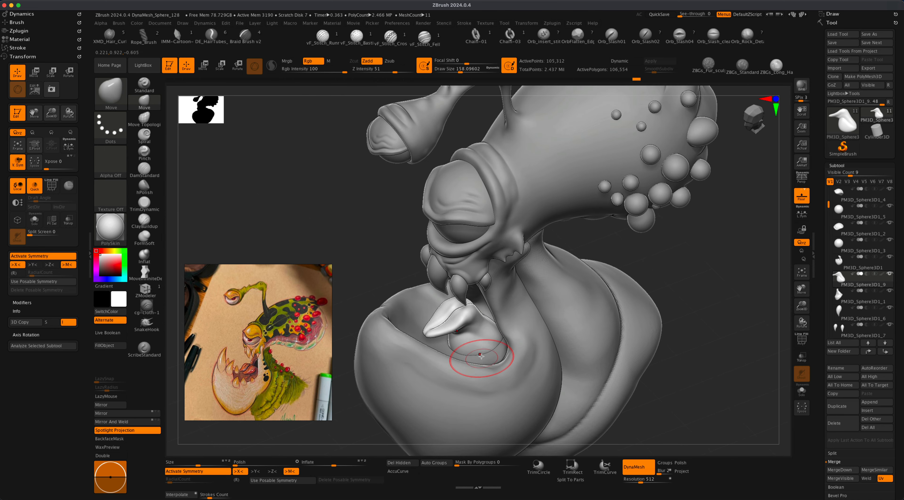
left_click_drag(665, 305, 688, 309)
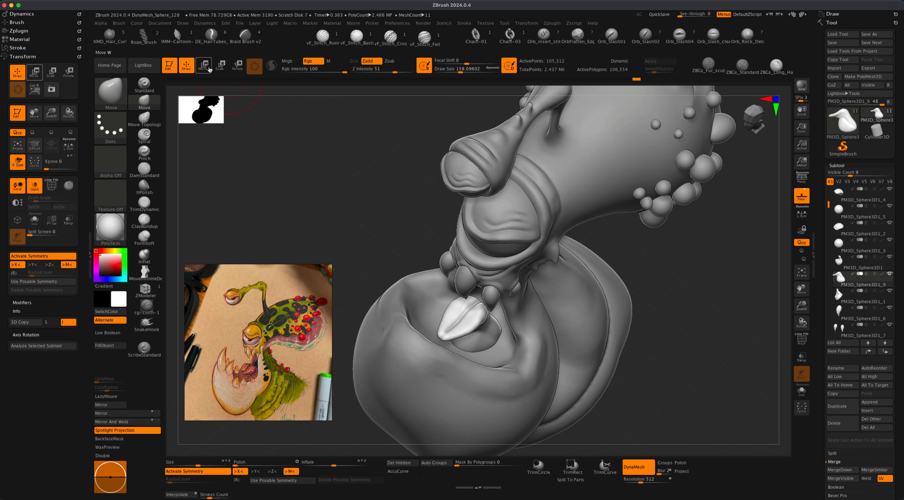
Turn symmetry off and shift the whole tongue sideways from the jaw's centre along the X axis with the gizmo.
key("w")
left_click_drag(704, 320, 524, 305, "shift")
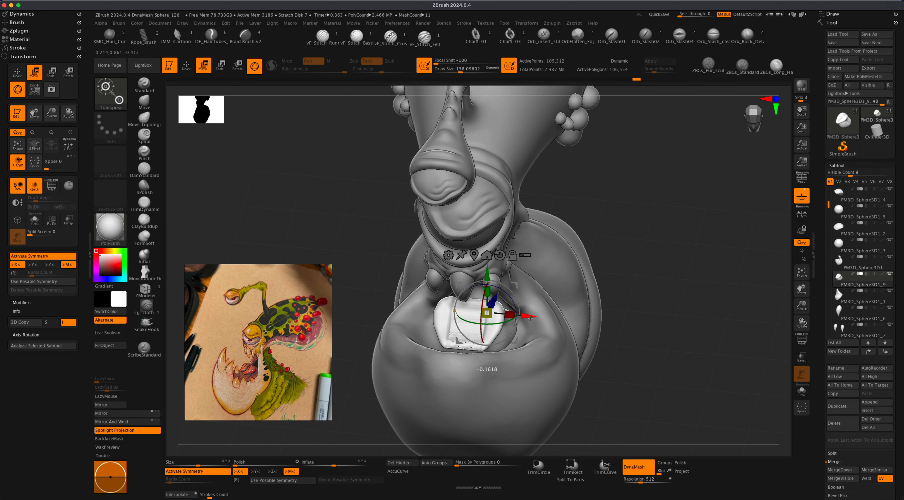
key("super+z")
key("x")
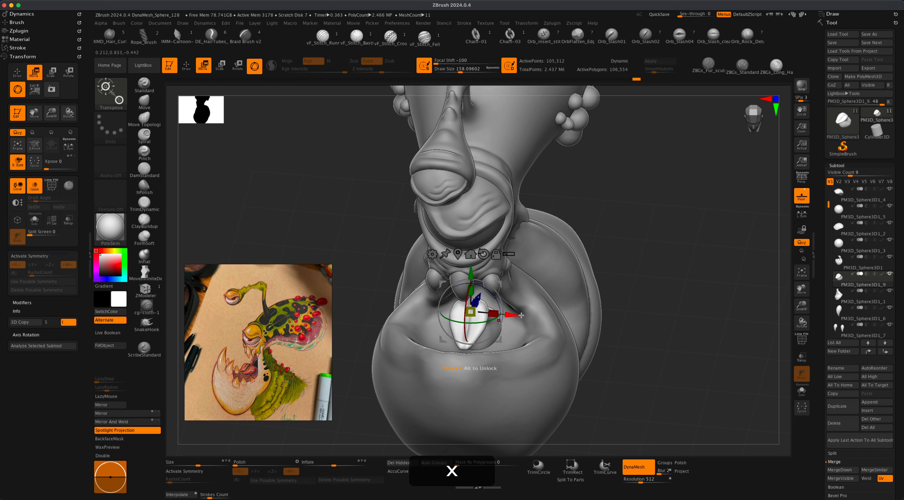
left_click_drag(514, 315, 533, 317)
left_click_drag(649, 283, 690, 280)
Duplicate the tongue, mirror it to the other side of the mouth, and restore the perspective view.
left_click(838, 406)
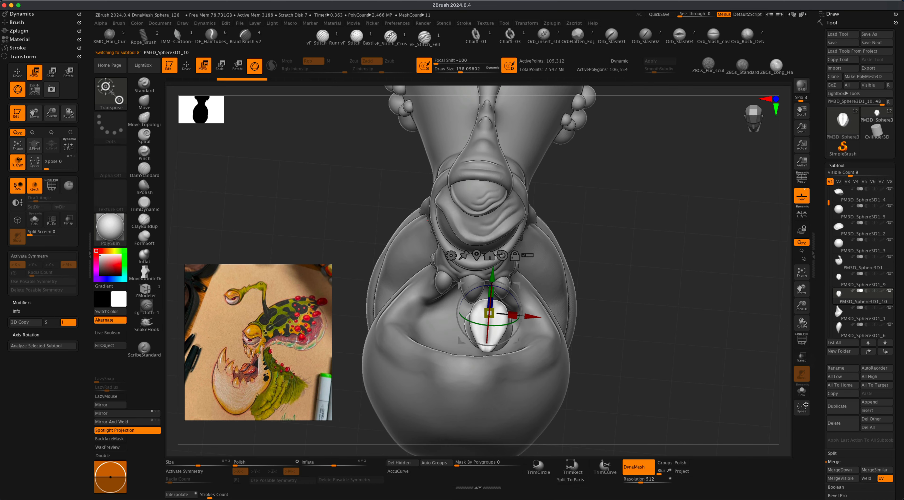
left_click(110, 404)
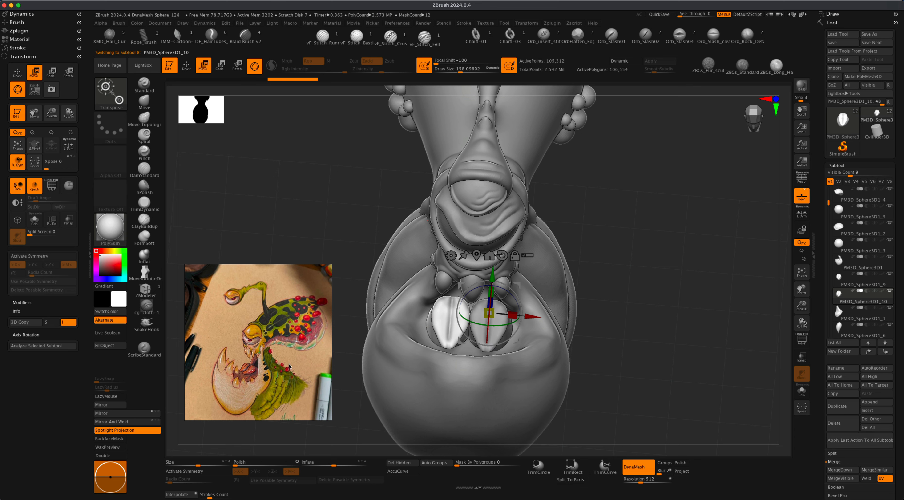
mouse_move(684, 320)
left_mouse_down()
mouse_move(667, 306)
mouse_move(671, 289)
left_mouse_up()
left_click(794, 181)
mouse_move(676, 236)
left_mouse_down("alt")
mouse_move(657, 257)
mouse_move(613, 265)
mouse_move(634, 282)
mouse_move(616, 280)
mouse_move(634, 279)
mouse_move(614, 306)
mouse_move(630, 305)
mouse_move(591, 305)
left_mouse_up("alt")
Select the claw-like upper tooth below the creature's eye and duplicate it as a new subtool.
left_click(144, 102)
left_click(531, 342, "alt")
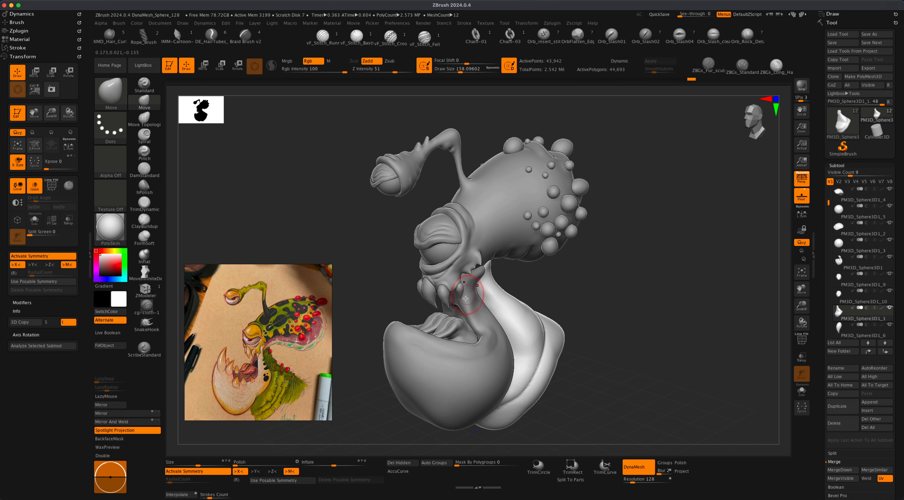
left_click(493, 270, "alt")
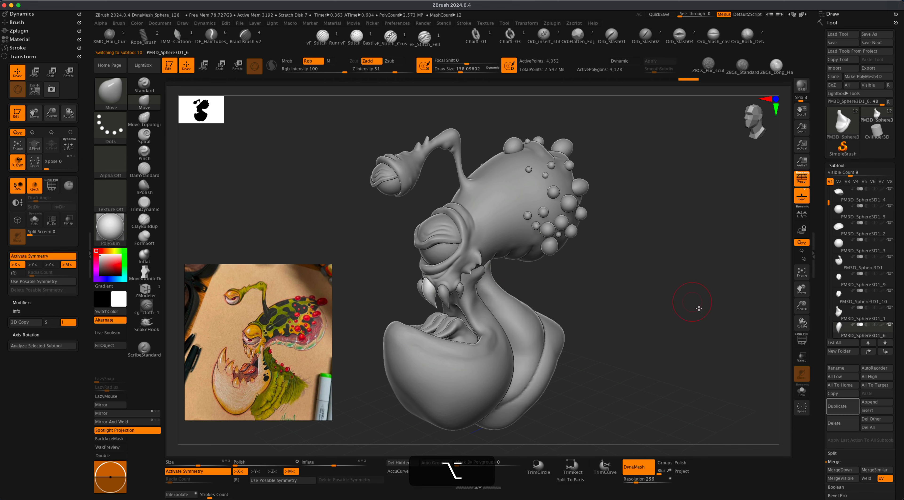
left_click(847, 403)
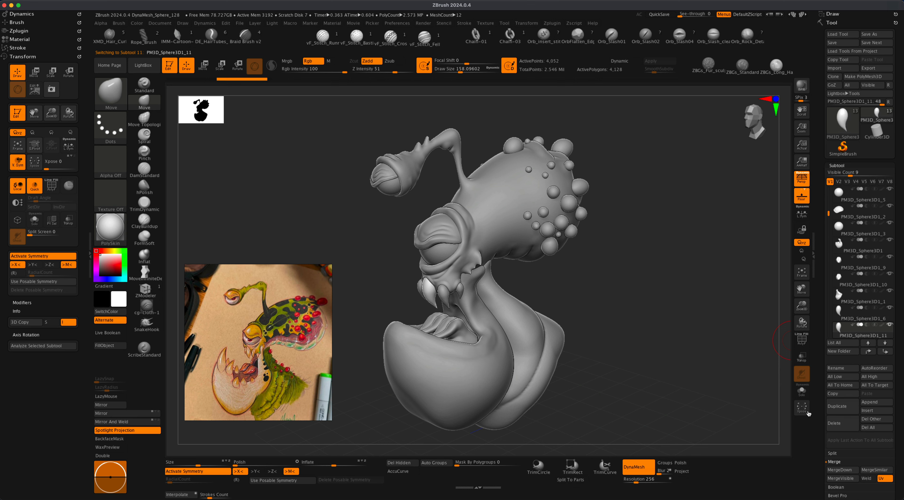
In an orthographic side view, move the duplicated tooth to just above the lower jaw's front tip, turning it to point upward.
left_click_drag(698, 363, 691, 361, "shift")
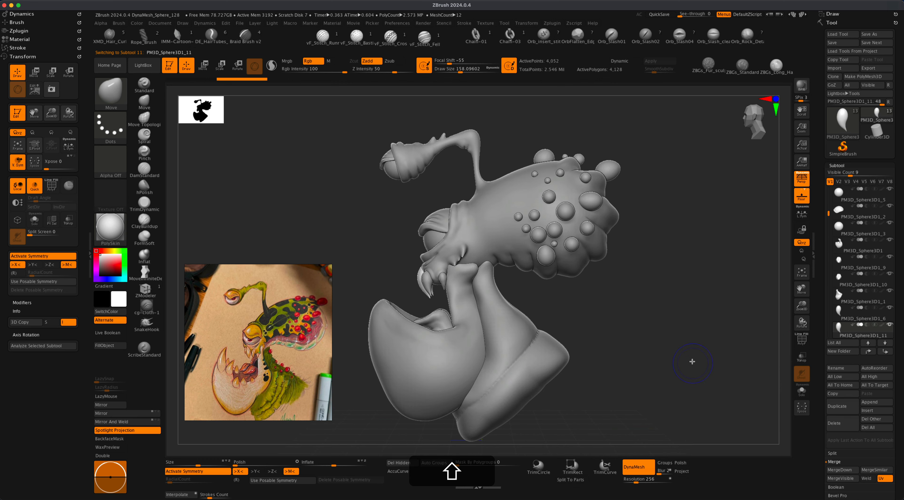
left_click(802, 184)
left_click(203, 69)
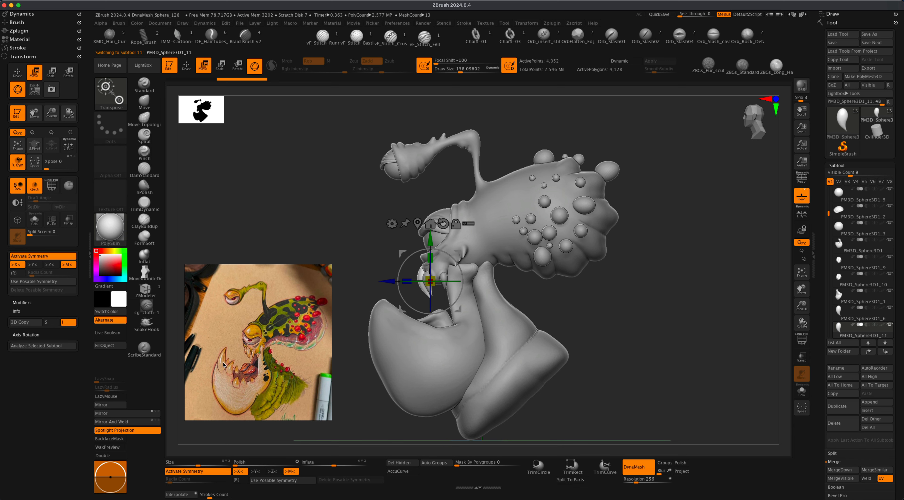
left_click_drag(459, 254, 363, 333)
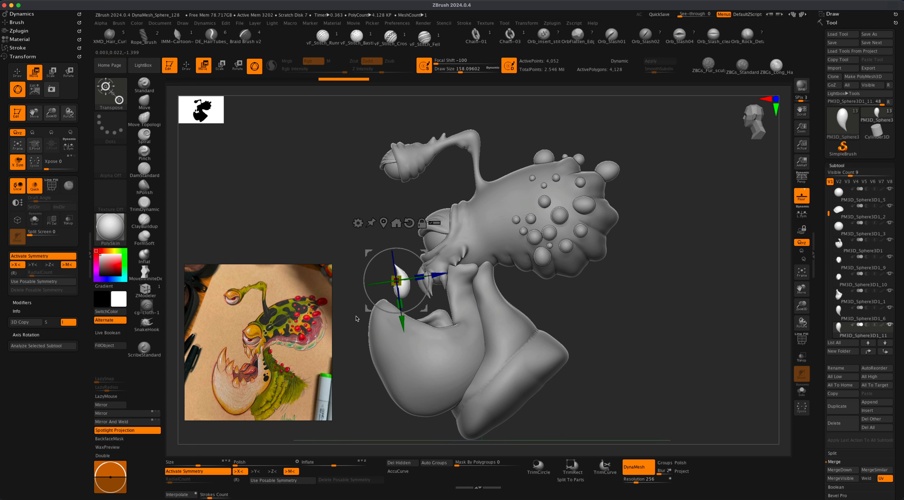
Mirror the tooth front to back, bring it in front of the face, and recentre and realign its gizmo.
left_click(154, 413)
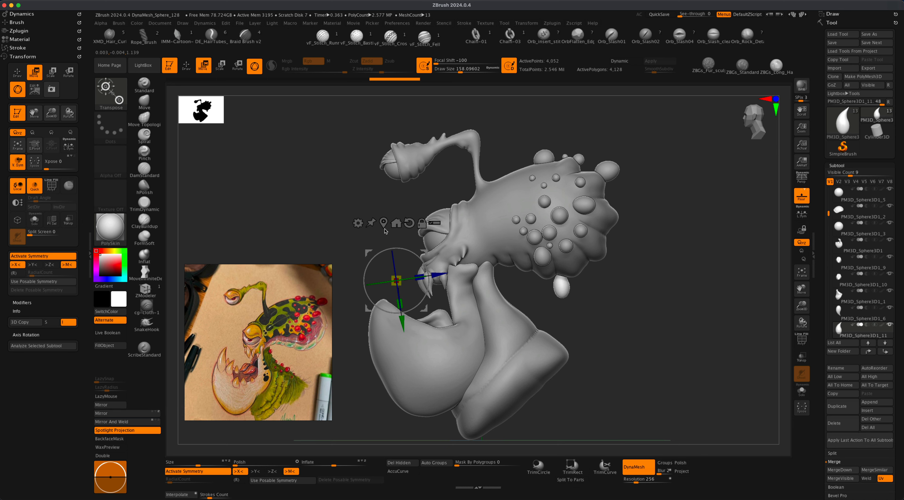
left_click_drag(427, 252, 271, 198)
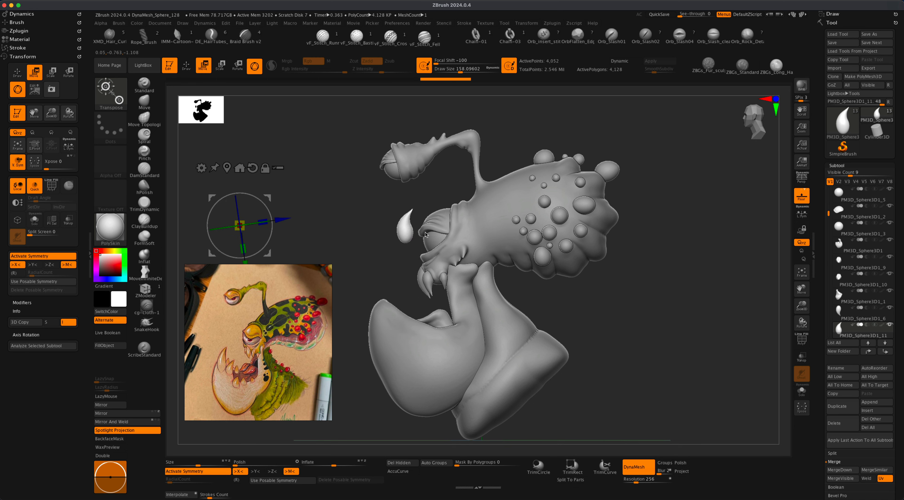
left_click(229, 170)
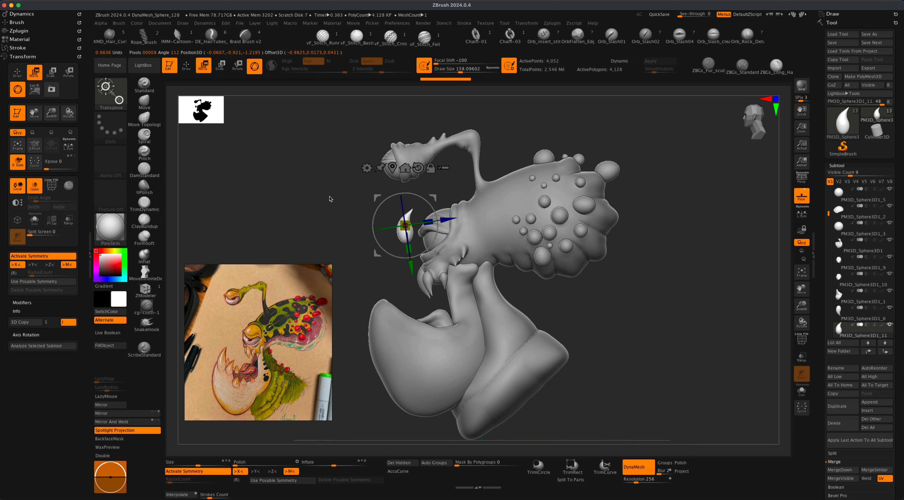
left_click(430, 169)
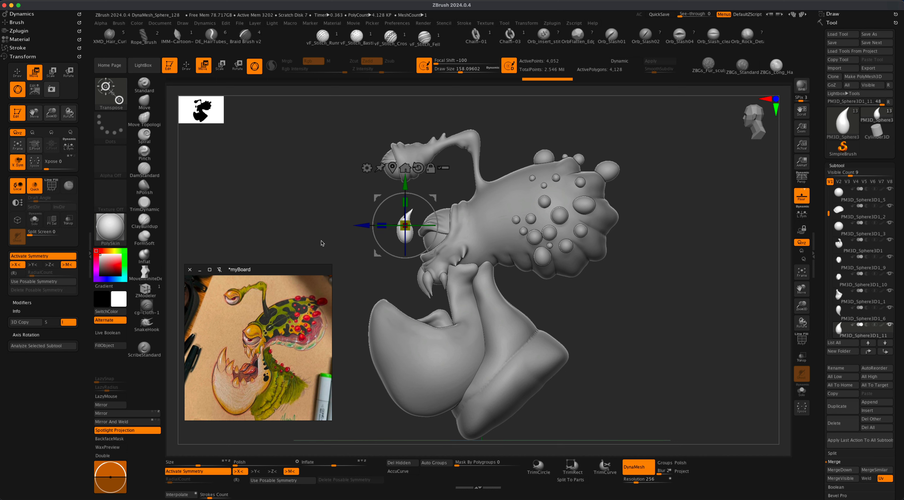
Seat the tooth on the lower jaw's front tip, adjust its angle, and shape it into a longer curved fang with the Move brush.
left_click_drag(405, 203, 406, 269)
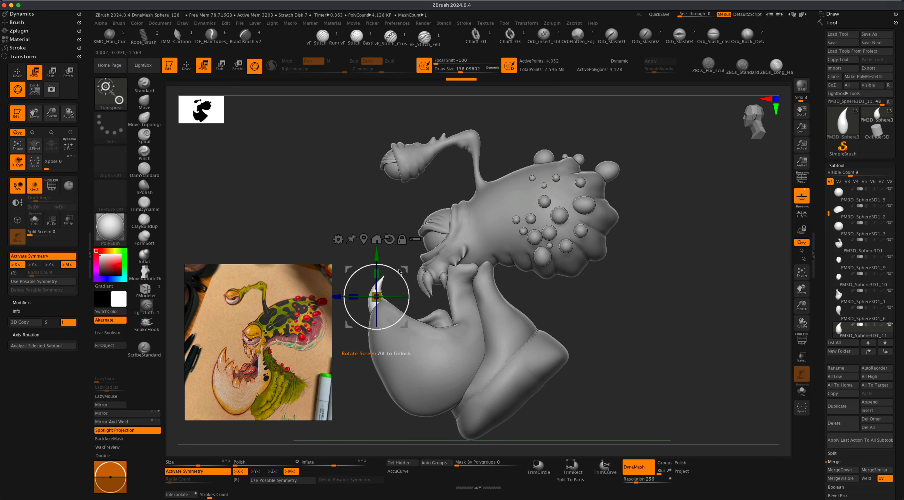
mouse_move(402, 267)
left_mouse_down()
mouse_move(379, 273)
mouse_move(403, 268)
left_mouse_up()
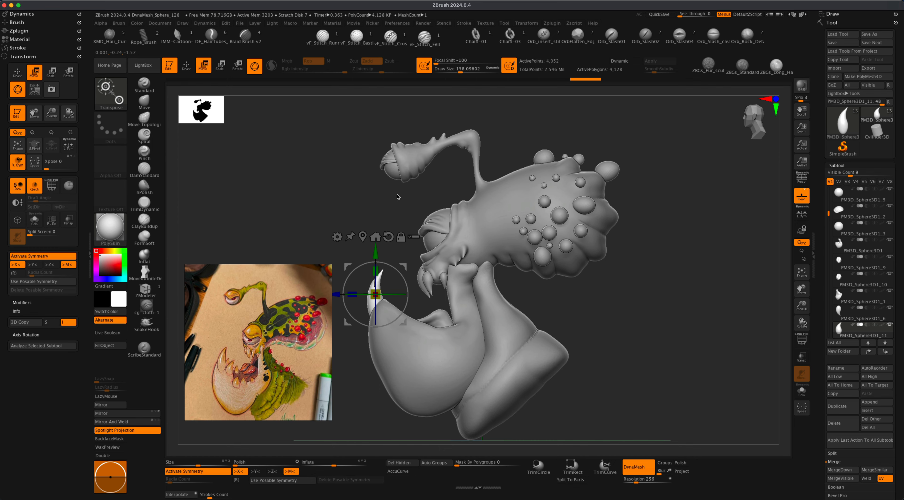
left_click(186, 65)
mouse_move(363, 229)
left_mouse_down()
mouse_move(396, 251)
mouse_move(434, 303)
mouse_move(432, 295)
left_mouse_up()
left_click_drag(593, 281, 576, 282)
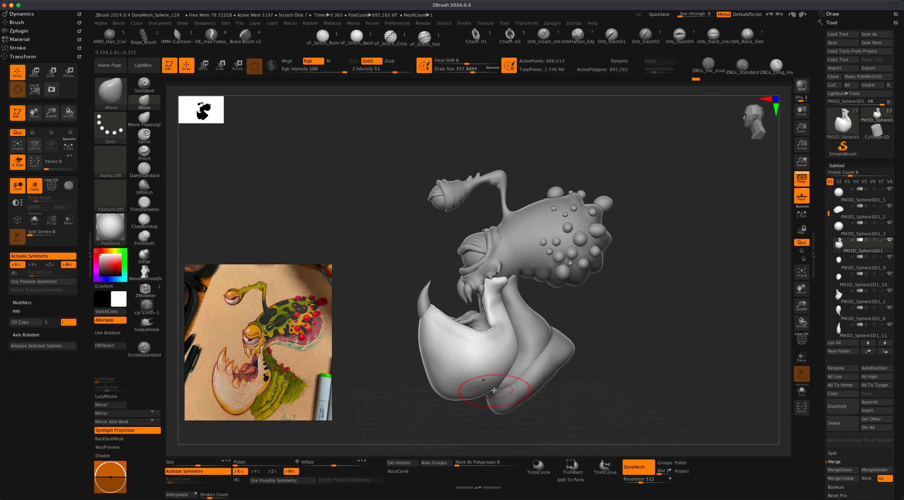
Place four smaller copies of the front fang along the jaw's rim, decreasing in size toward the mouth corner.
mouse_move(494, 391)
right_mouse_down()
mouse_move(460, 323)
mouse_move(450, 393)
mouse_move(464, 299)
mouse_move(475, 289)
right_mouse_up()
key("s")
left_click(464, 299, "alt")
left_click(492, 302, "alt")
right_click_drag(597, 298, 596, 351)
left_click(447, 347, "alt")
key("w")
left_click(431, 321, "alt")
mouse_move(393, 351)
right_mouse_down()
mouse_move(384, 397)
mouse_move(366, 232)
right_mouse_up()
key("q")
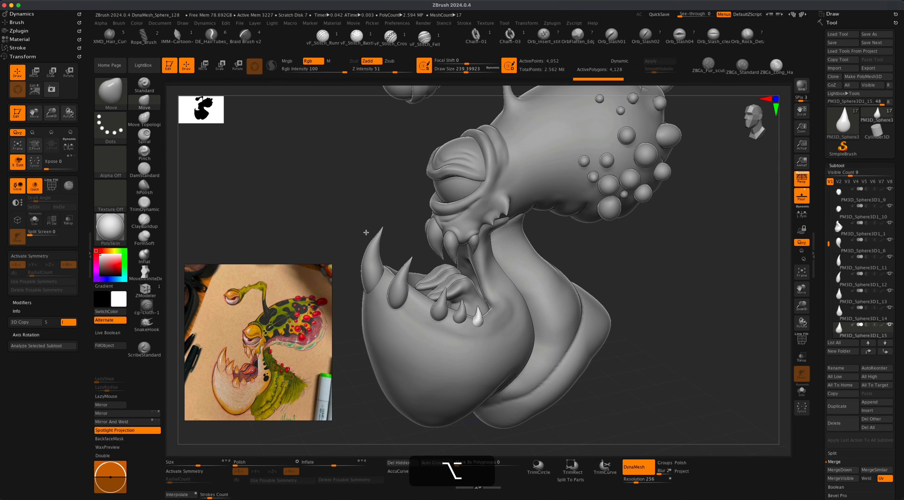
Make the lower jaw the active subtool and choose the Inflat brush at a draw size of about 197.
left_click(478, 350, "alt")
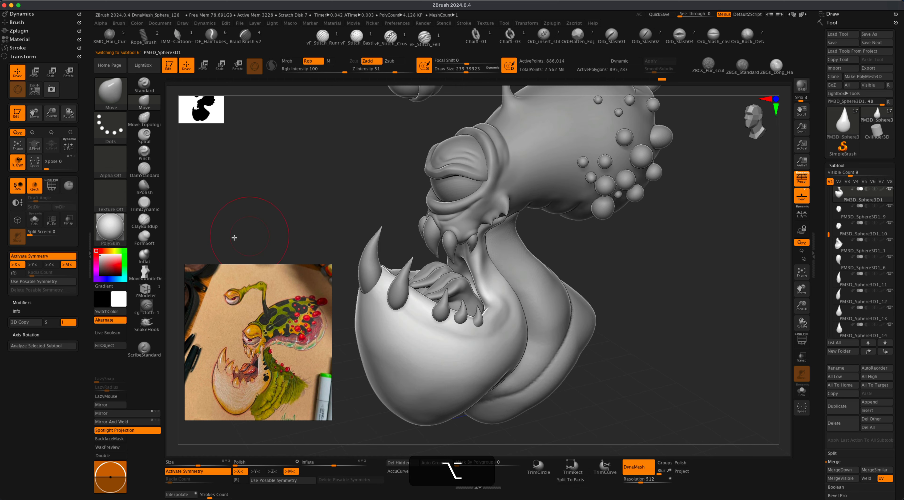
left_click(151, 255)
key("s")
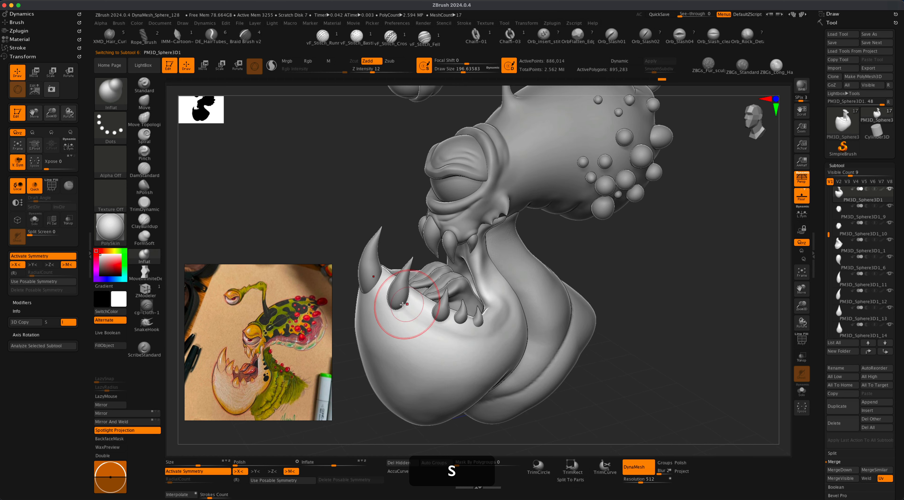
Try to inflate the jaw's rim around the tooth bases, reducing the draw size to about 154.
left_click_drag(403, 325, 391, 304)
key("super+z")
key("super+z")
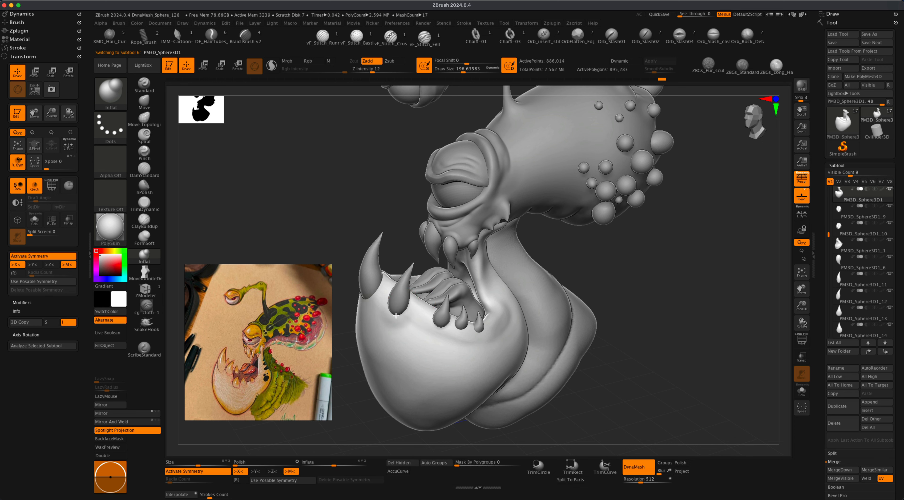
key("s")
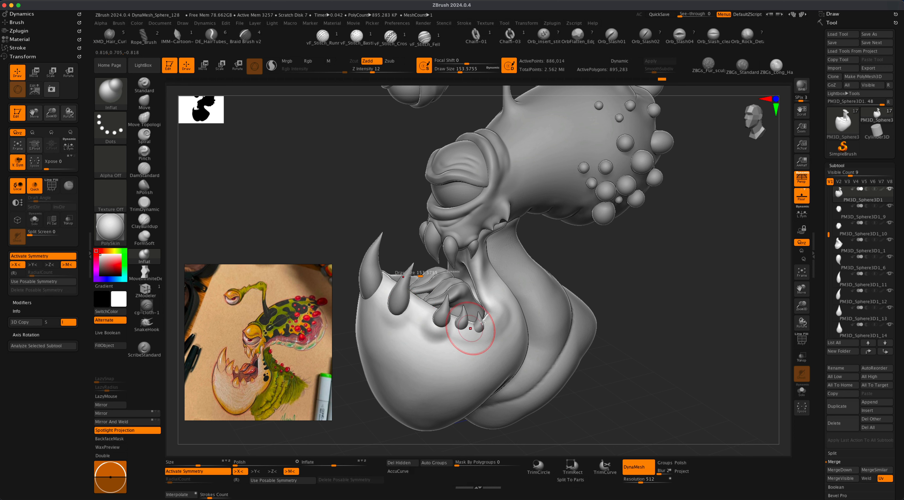
key("super+z")
Inflate gum-like bulges on the jaw's rim around the side teeth at a draw size of about 87.
key("s")
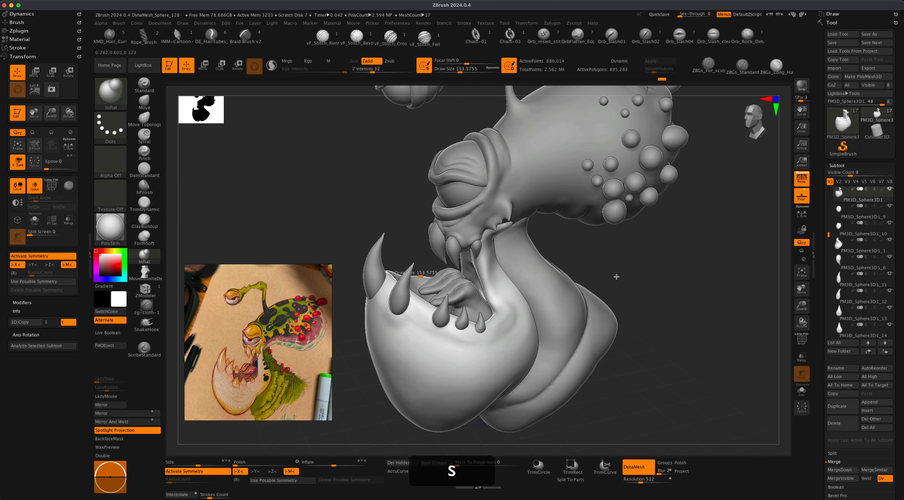
key("s")
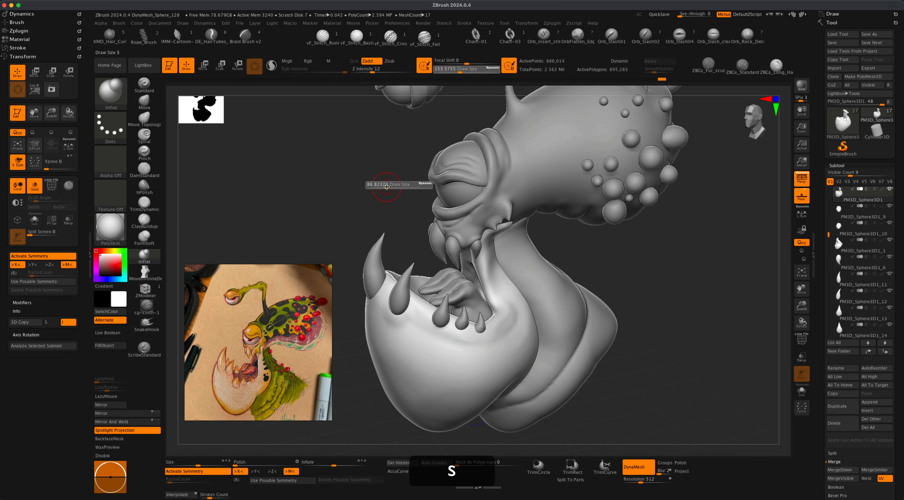
left_click_drag(432, 321, 463, 331)
key("super+z")
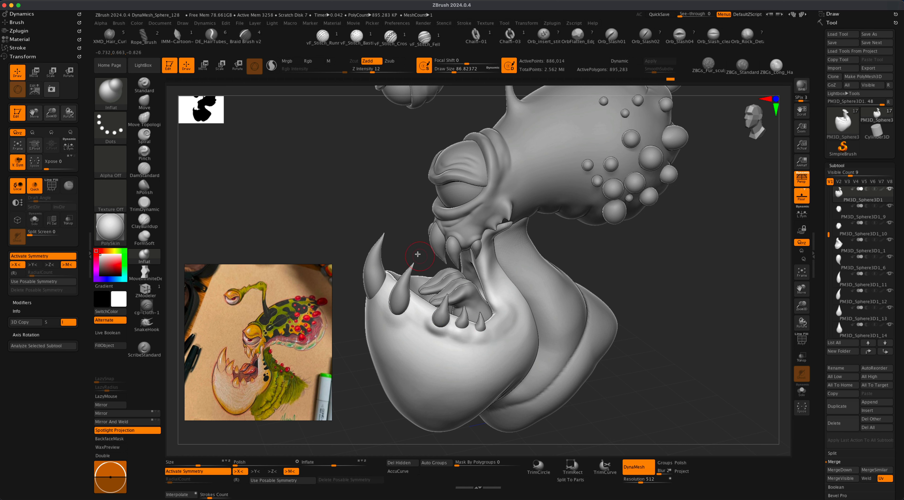
mouse_move(392, 309)
left_mouse_down()
mouse_move(420, 312)
mouse_move(408, 309)
left_mouse_up()
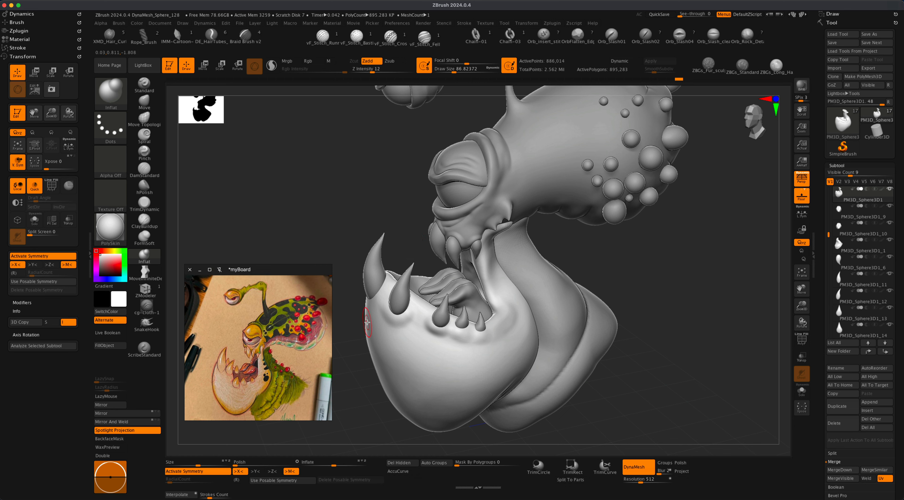
Inflate the jaw's surface around the base of the front fang and undo the last stroke there.
left_click_drag(400, 225, 355, 283)
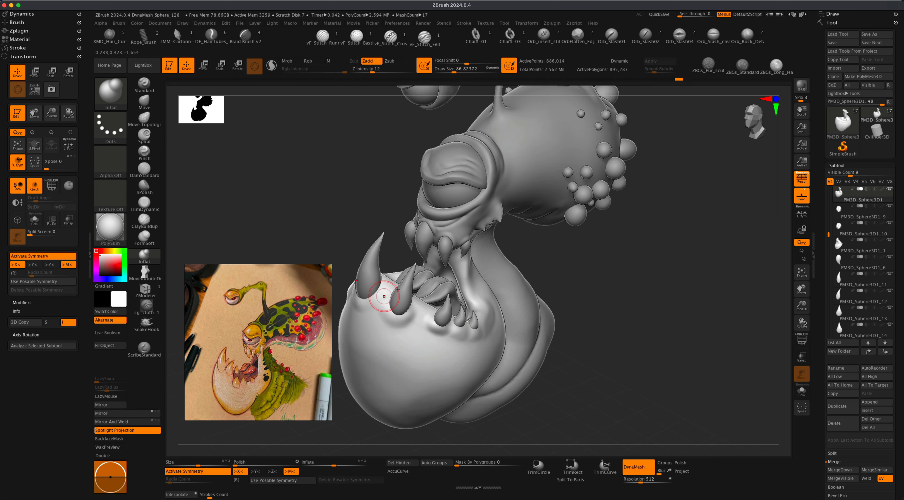
left_click_drag(505, 284, 426, 275)
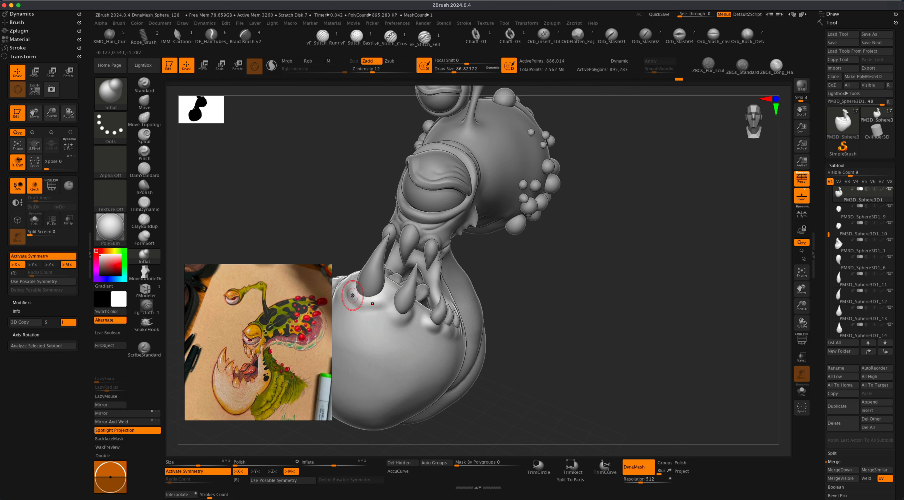
key("super+z")
mouse_move(523, 302)
left_mouse_down()
mouse_move(573, 303)
mouse_move(605, 264)
mouse_move(637, 292)
mouse_move(601, 297)
mouse_move(603, 305)
mouse_move(527, 298)
left_mouse_up()
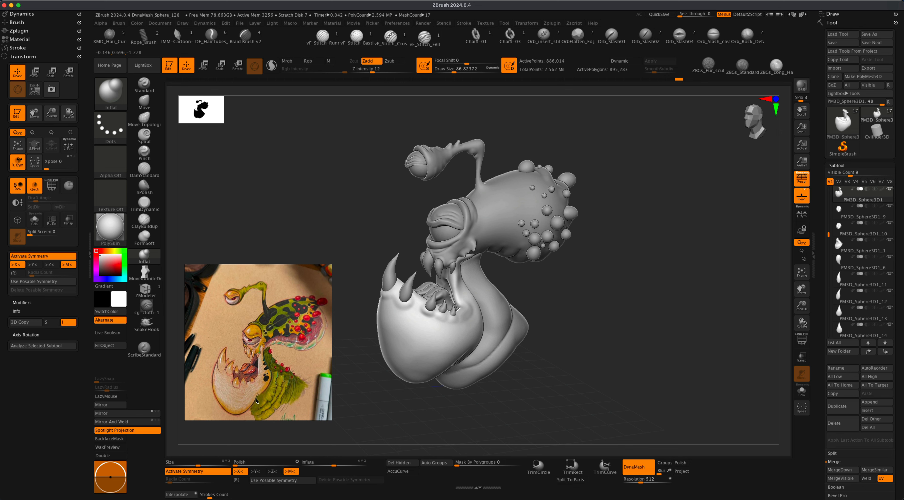
Pinch the rear side of the lower jaw with the Pinch brush at a draw size of about 172.
mouse_move(581, 334)
left_mouse_down()
mouse_move(579, 327)
mouse_move(448, 358)
left_mouse_up()
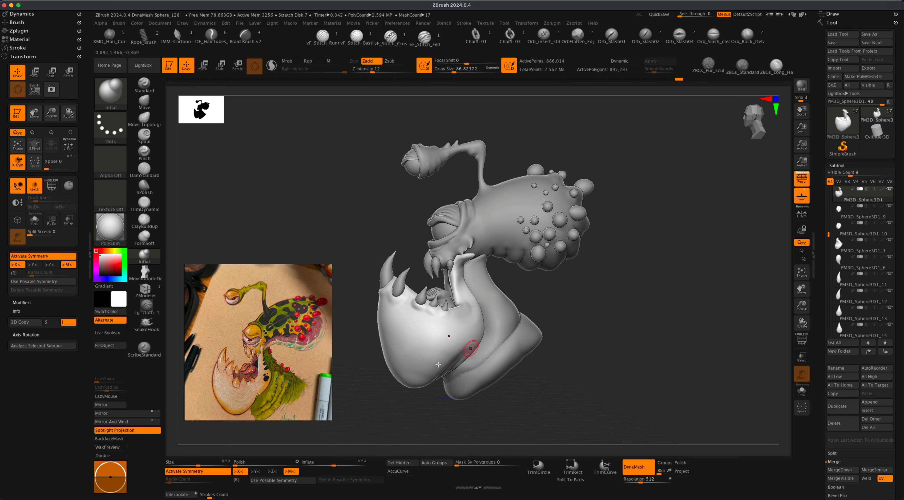
left_click_drag(594, 320, 583, 320)
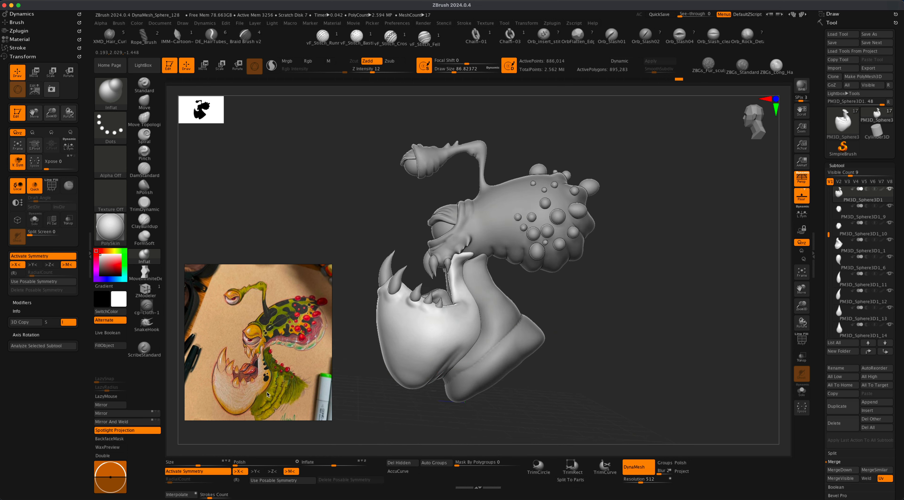
left_click_drag(347, 393, 373, 396)
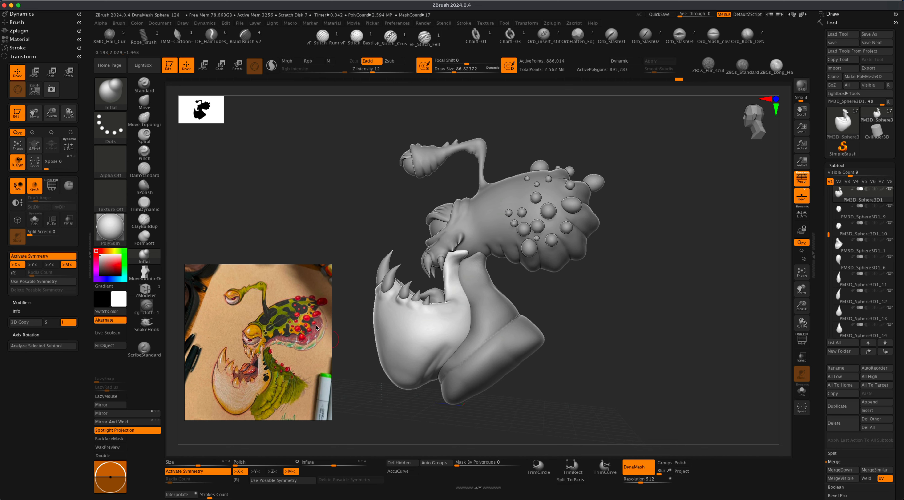
left_click(145, 154)
key("s")
left_click_drag(331, 229, 342, 230)
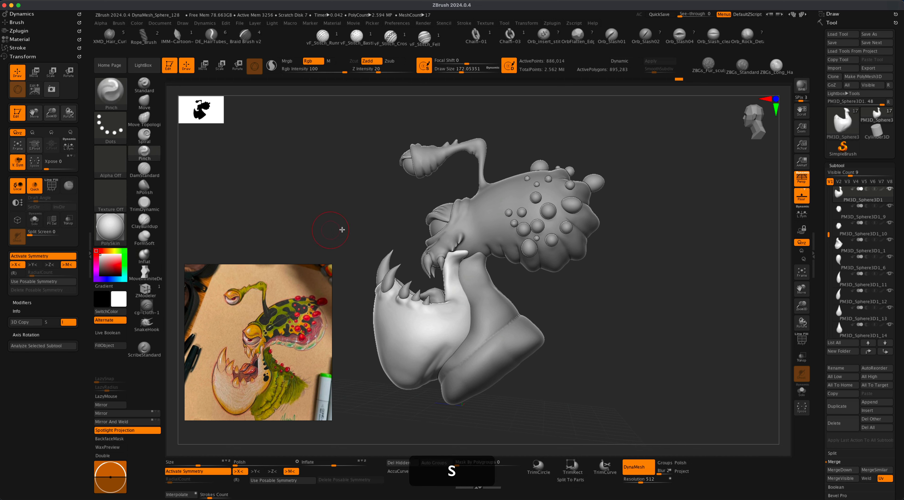
left_click_drag(449, 336, 444, 343)
Adjust the lower jaw's shape with the Move brush at a draw size of about 372.
left_click_drag(281, 197, 162, 117)
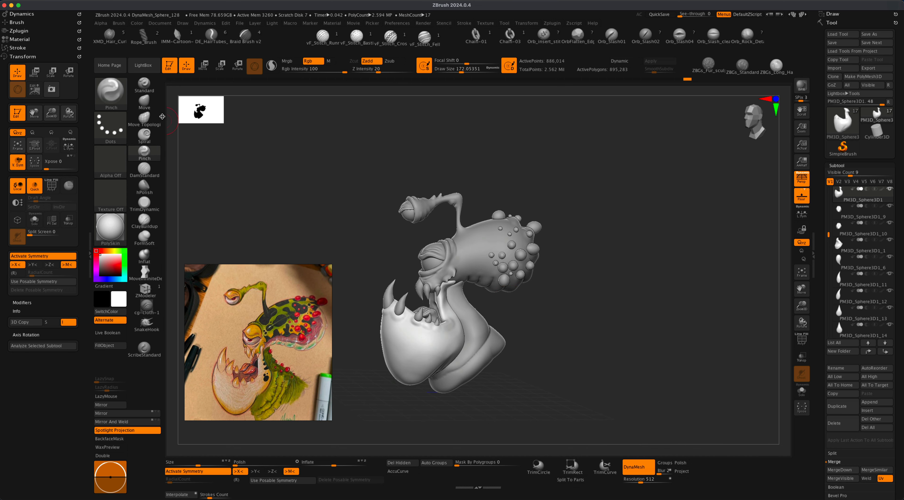
left_click(144, 103)
mouse_move(552, 336)
left_mouse_down()
mouse_move(577, 337)
mouse_move(602, 385)
left_mouse_up()
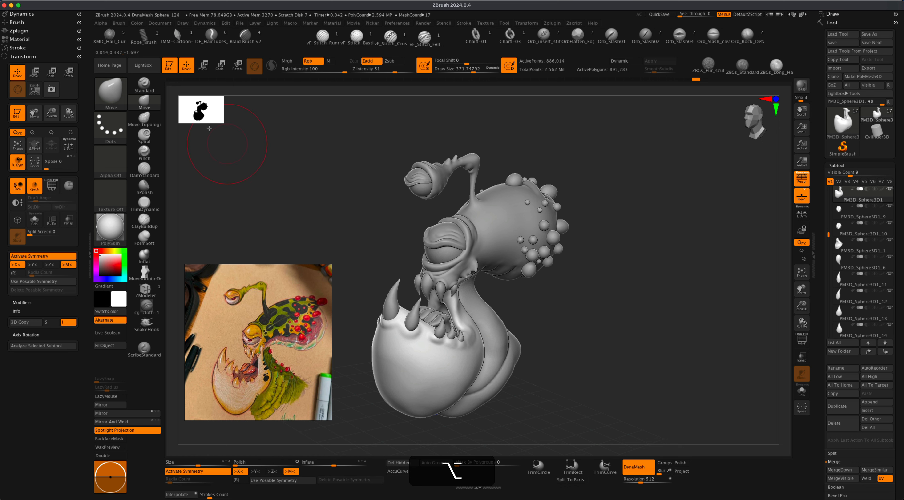
Raise the visible subtool count to 16 and mirror the single side fangs to the opposite side of the lower jaw.
key("w")
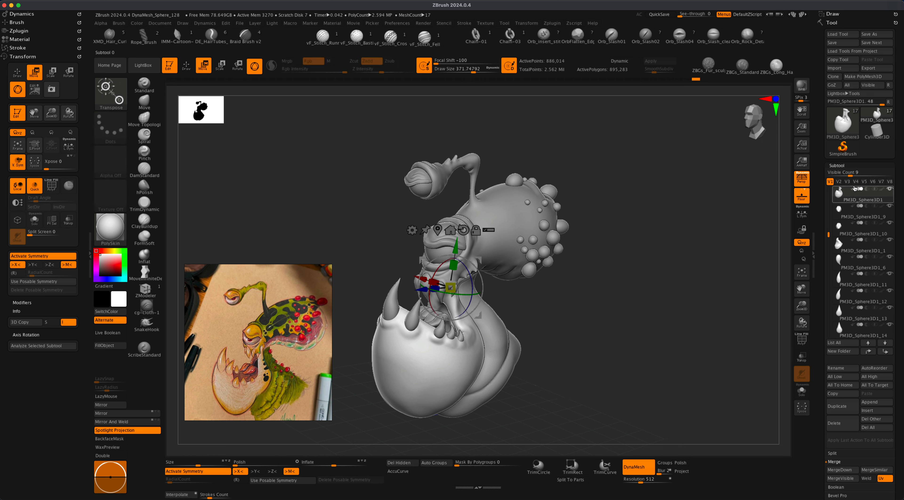
left_click_drag(851, 176, 868, 176)
left_click(836, 361)
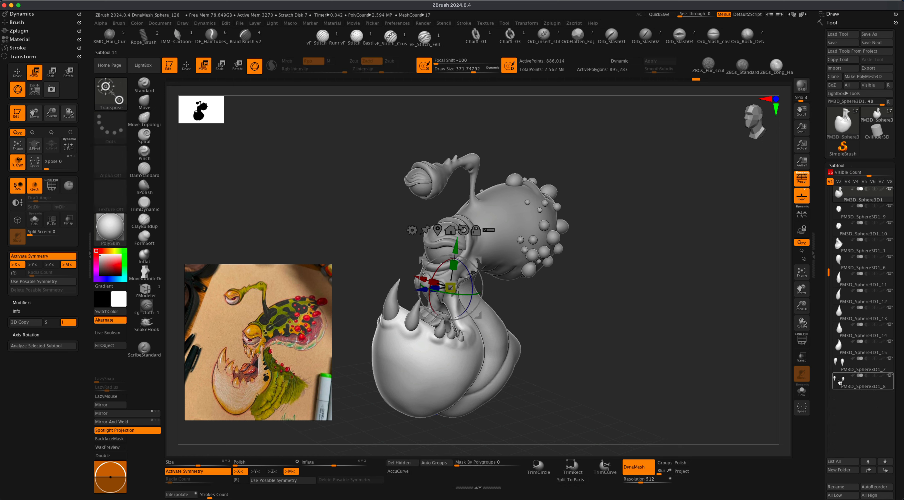
left_click(839, 382)
key("super+z")
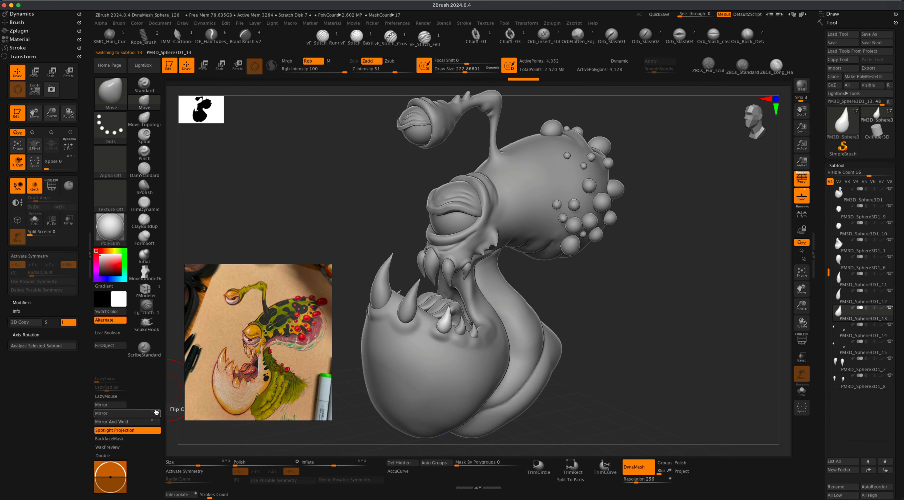
left_click(152, 414)
Examine the mirrored fangs and the creature's overall shape from several angles against the reference drawing.
mouse_move(625, 332)
left_mouse_down()
mouse_move(622, 325)
mouse_move(614, 342)
left_mouse_up()
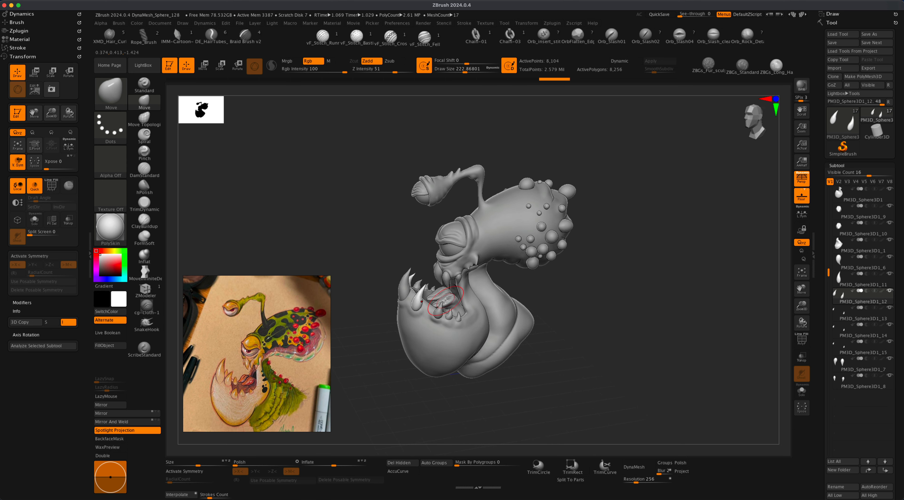
left_click_drag(594, 313, 595, 309)
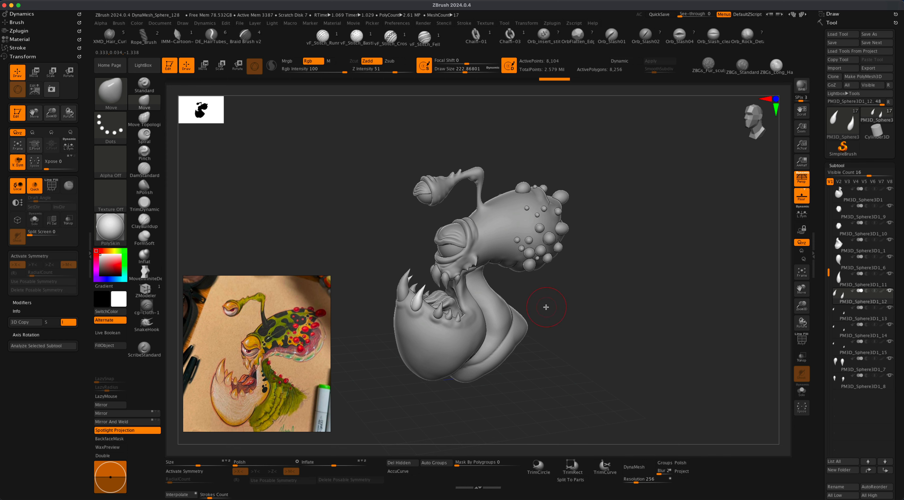
mouse_move(546, 308)
left_mouse_down()
mouse_move(558, 308)
mouse_move(577, 338)
left_mouse_up()
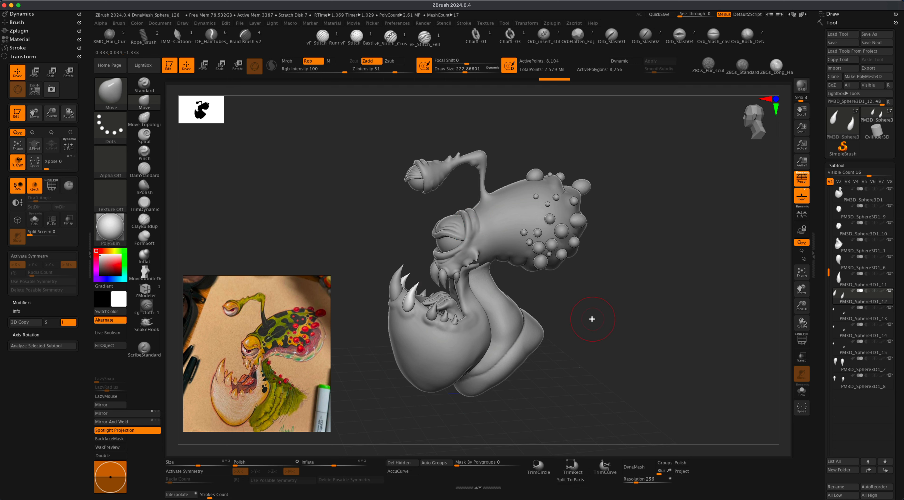
mouse_move(592, 319)
left_mouse_down("alt")
mouse_move(607, 324)
mouse_move(573, 305)
mouse_move(619, 301)
left_mouse_up("alt")
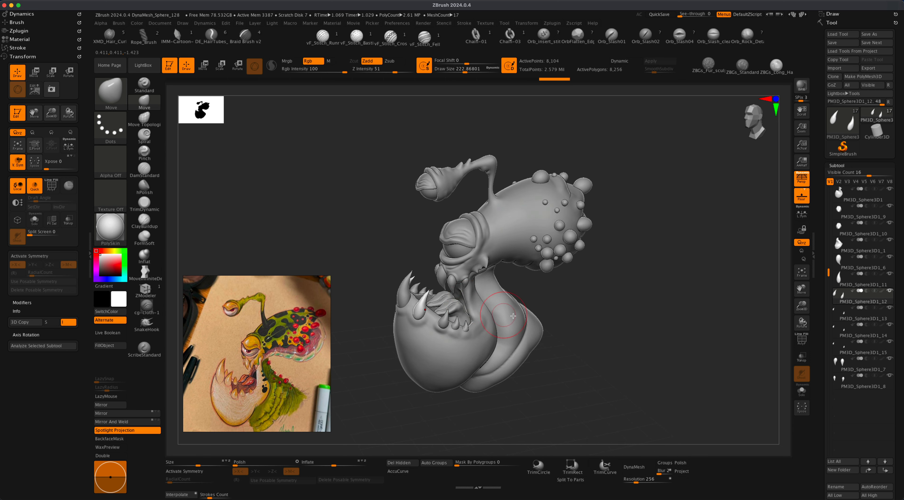
left_click_drag(569, 322, 575, 326)
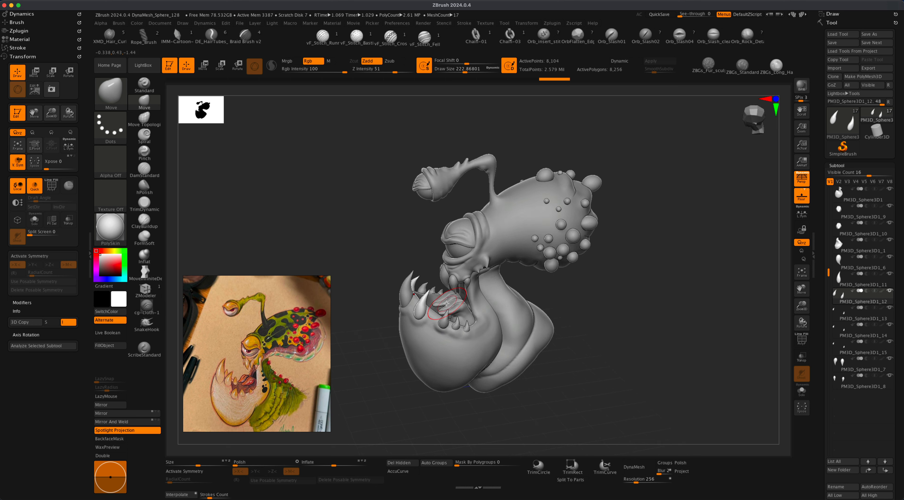
mouse_move(646, 340)
left_mouse_down("alt")
mouse_move(651, 347)
mouse_move(638, 349)
mouse_move(642, 342)
mouse_move(641, 351)
left_mouse_up("alt")
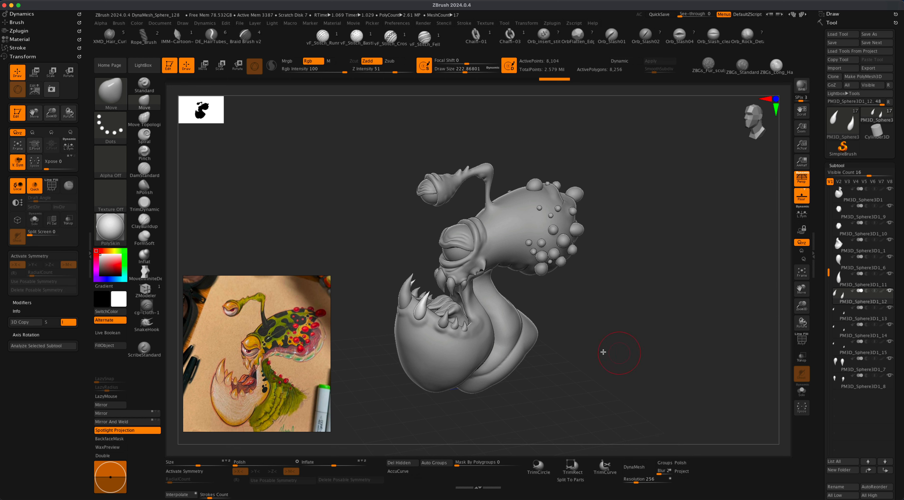
left_click_drag(595, 334, 597, 337)
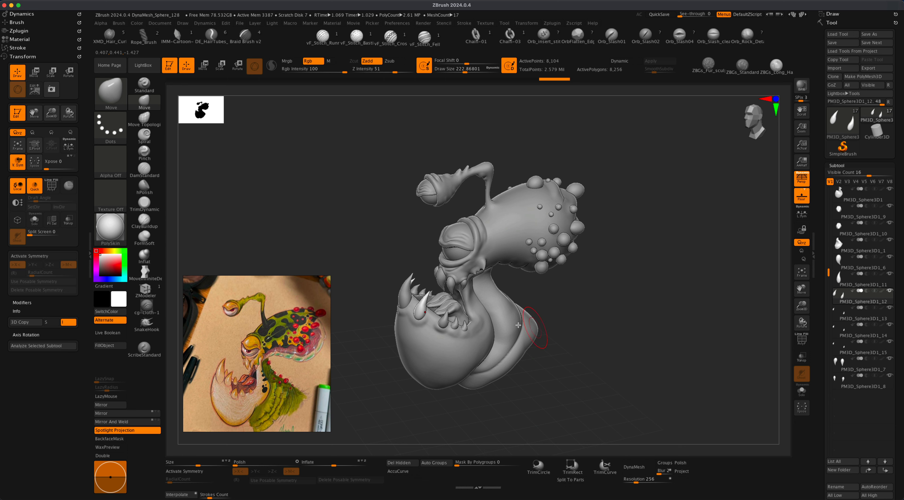
Merge the upper tongue-half subtool down into the one below it, accepting that the operation cannot be undone.
left_click(438, 302, "alt")
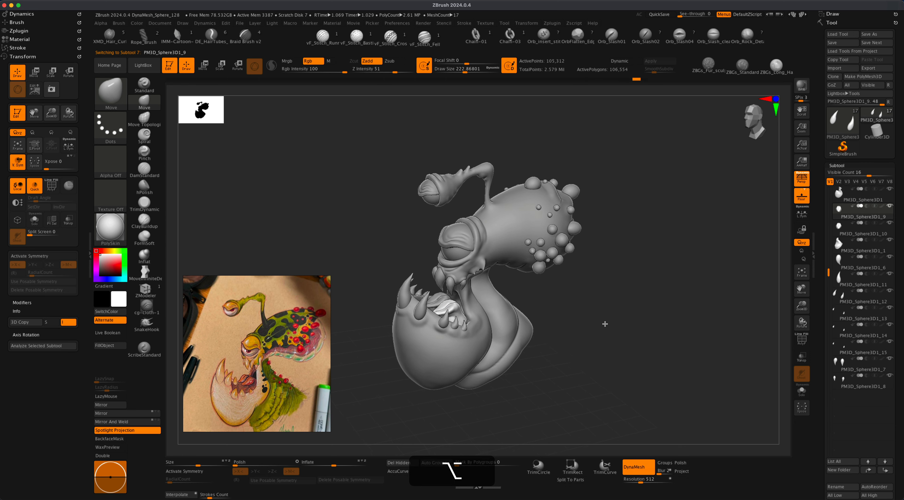
left_click_drag(605, 324, 605, 324)
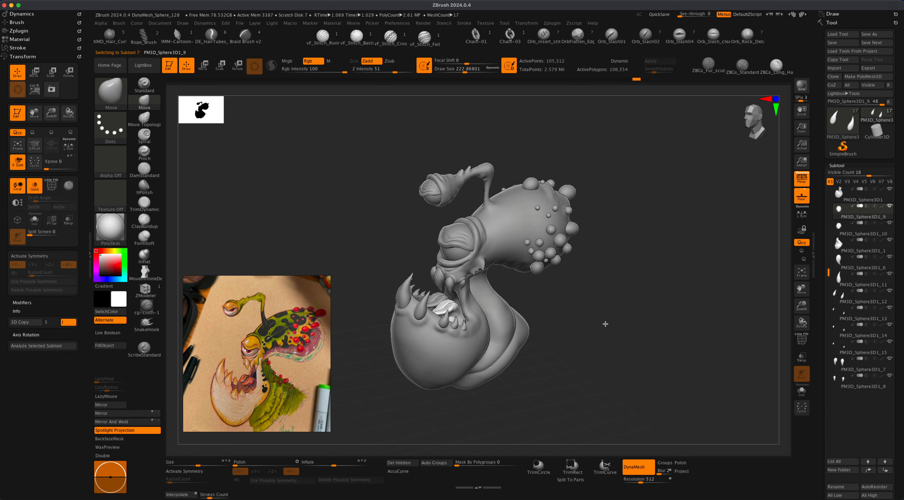
left_click(439, 300, "alt")
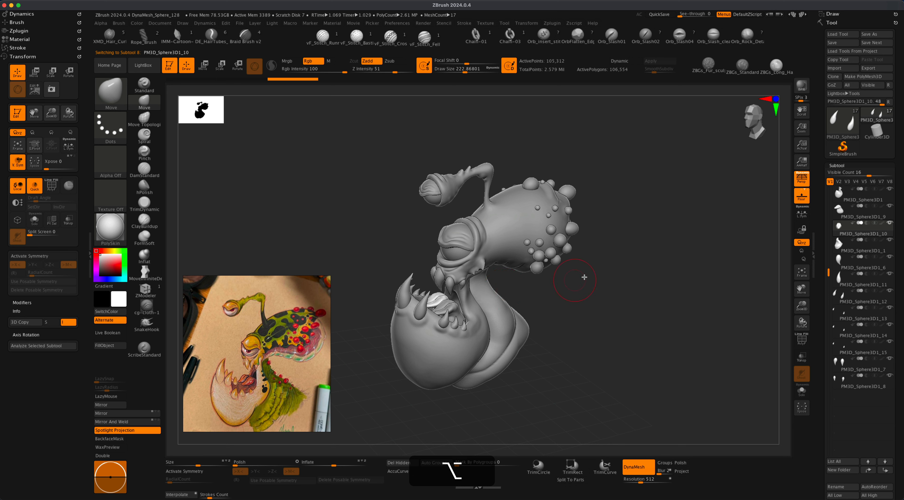
left_click(453, 306, "alt")
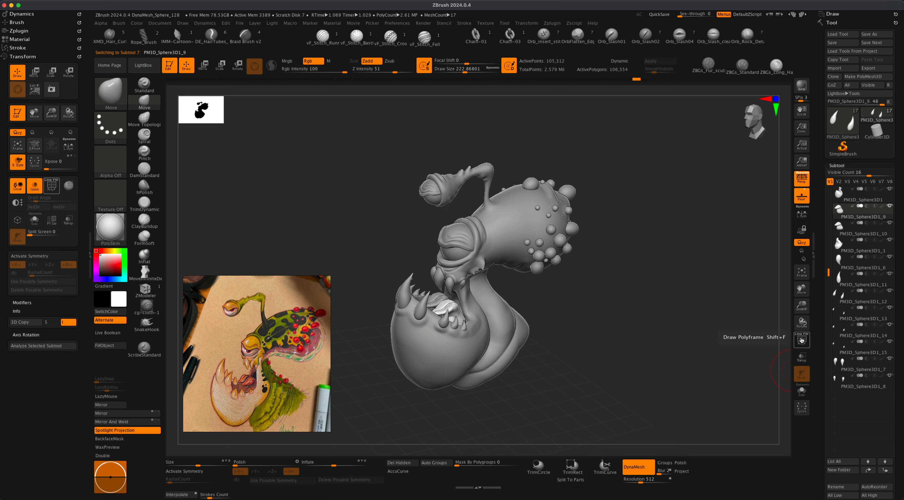
scroll(868, 385, "down", 5)
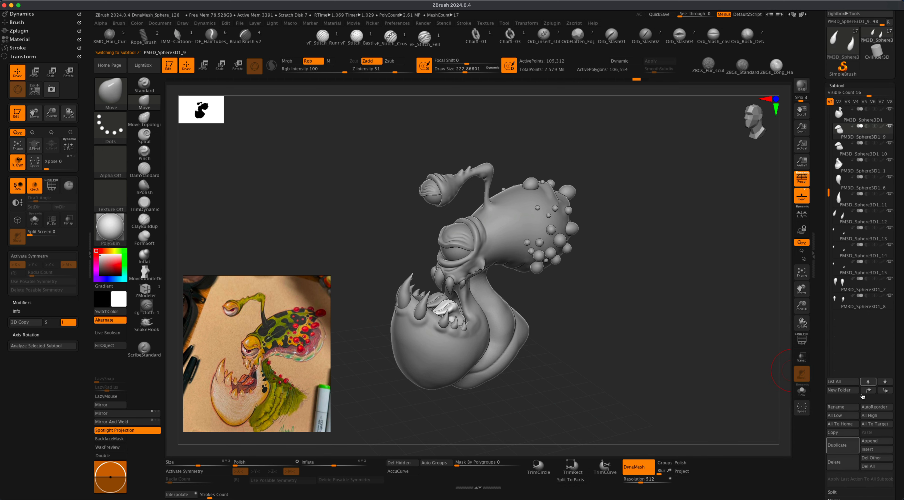
scroll(896, 433, "down", 5)
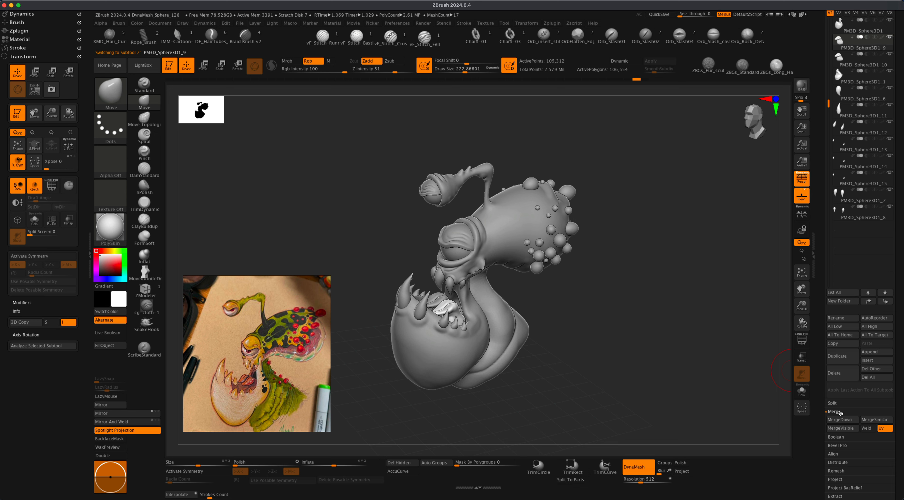
left_click(838, 419)
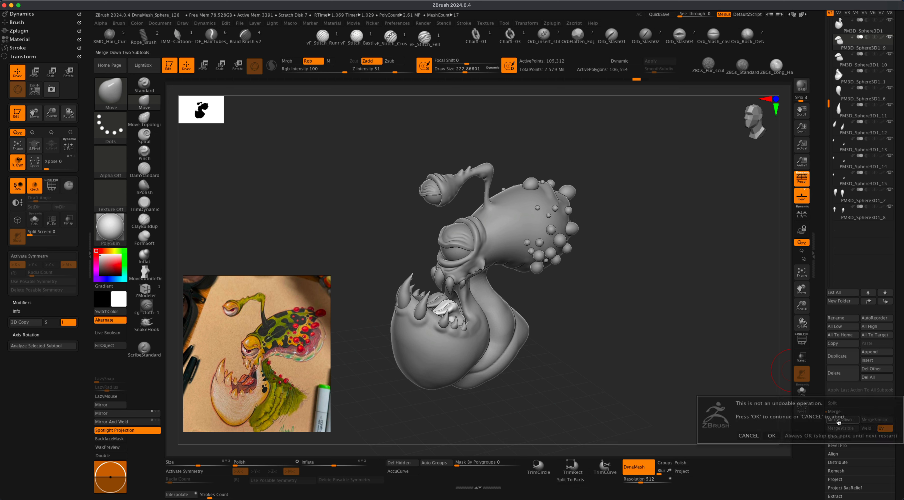
left_click(771, 436)
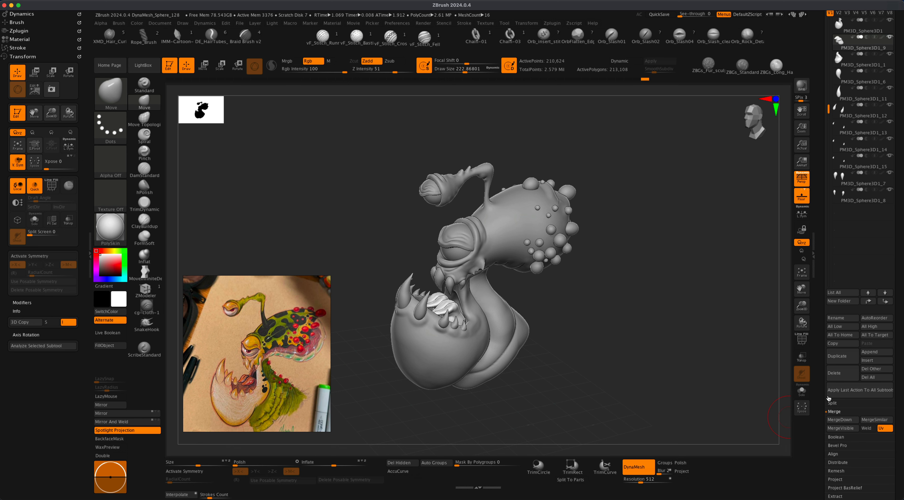
Assign polygroups to the merged tongue halves with Auto Groups in polyframe view and turn off DynaMesh for them.
left_click(801, 340)
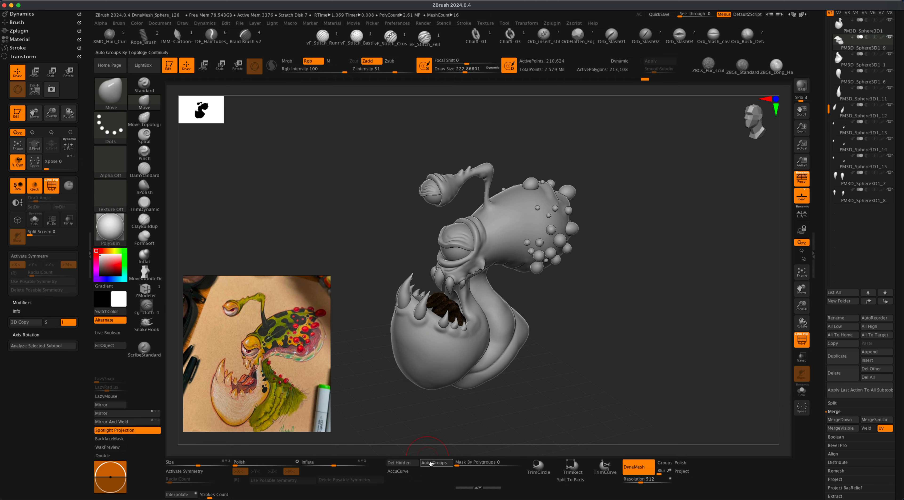
left_click_drag(598, 354, 596, 430)
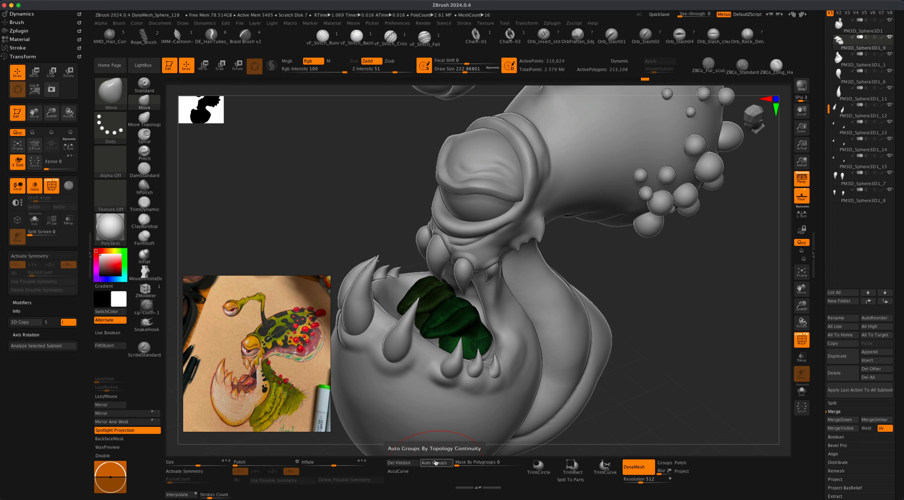
mouse_move(653, 323)
left_mouse_down()
mouse_move(696, 413)
mouse_move(703, 401)
mouse_move(724, 440)
mouse_move(730, 372)
mouse_move(738, 404)
left_mouse_up()
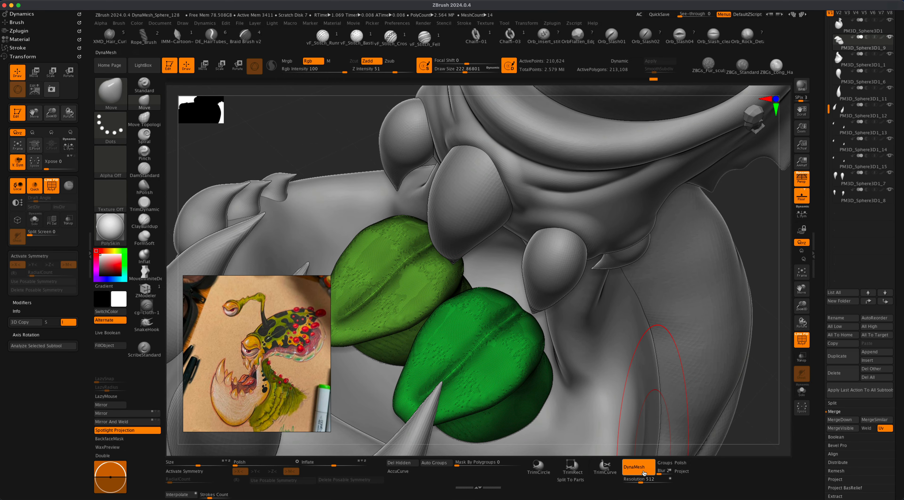
left_click(643, 471)
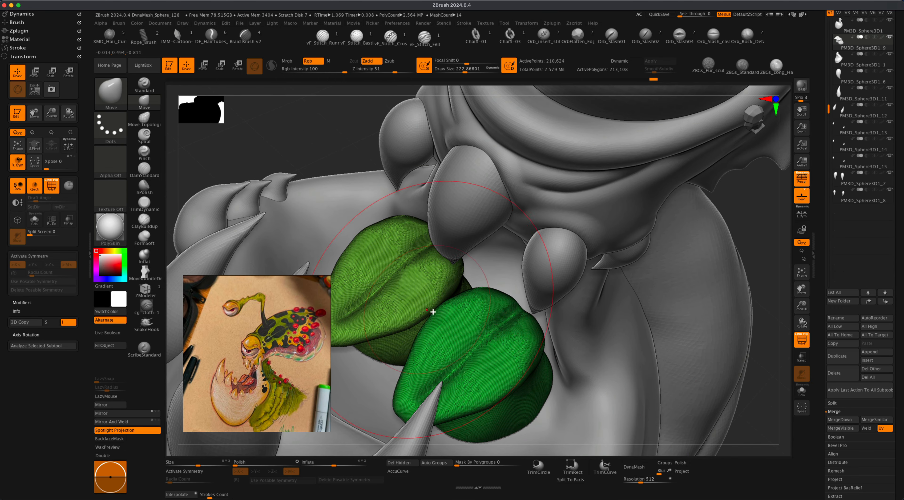
Activate the move gizmo on the merged tongue and make the surrounding creature parts transparent.
mouse_move(760, 257)
left_mouse_down()
mouse_move(767, 261)
mouse_move(757, 243)
mouse_move(757, 262)
mouse_move(744, 197)
mouse_move(698, 295)
mouse_move(708, 281)
mouse_move(677, 318)
left_mouse_up()
left_click(857, 70)
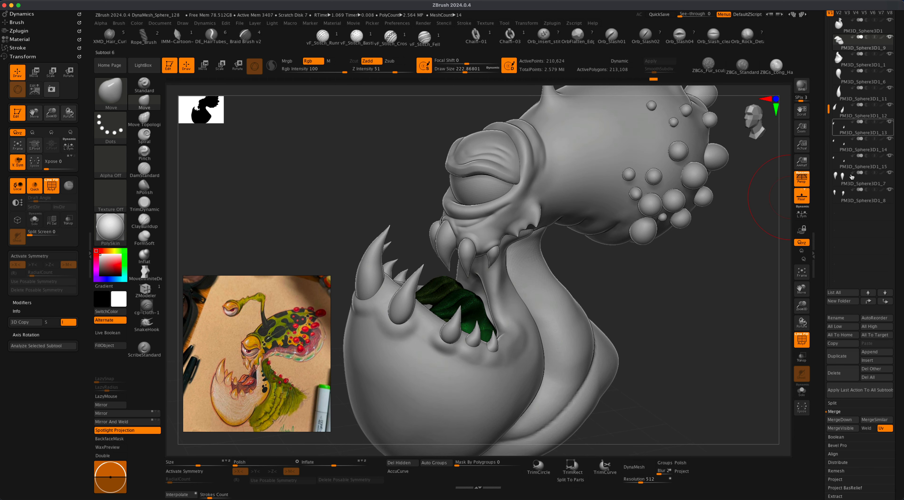
left_click(203, 65)
left_click_drag(593, 291, 591, 265)
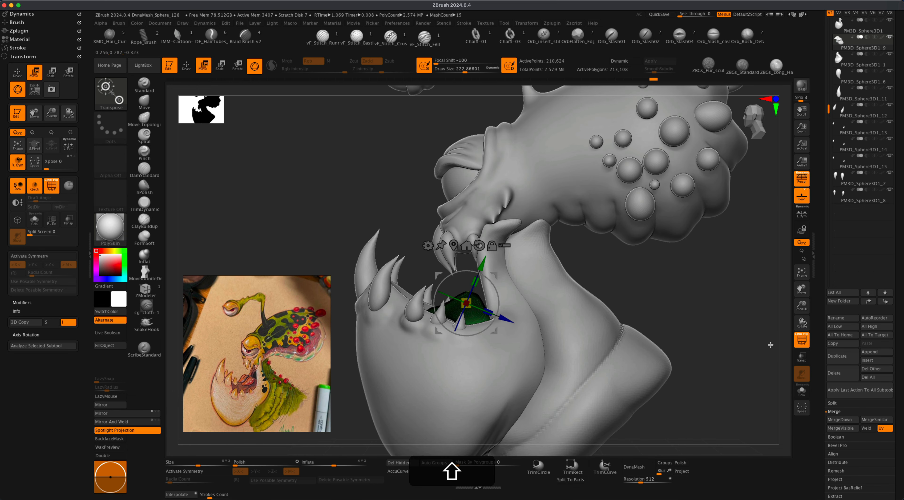
left_click(802, 356)
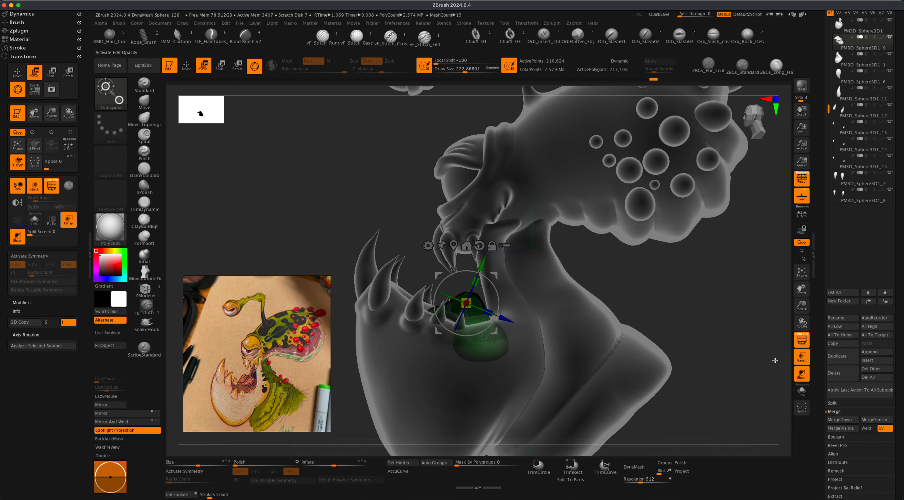
left_click_drag(681, 328, 662, 303, "alt")
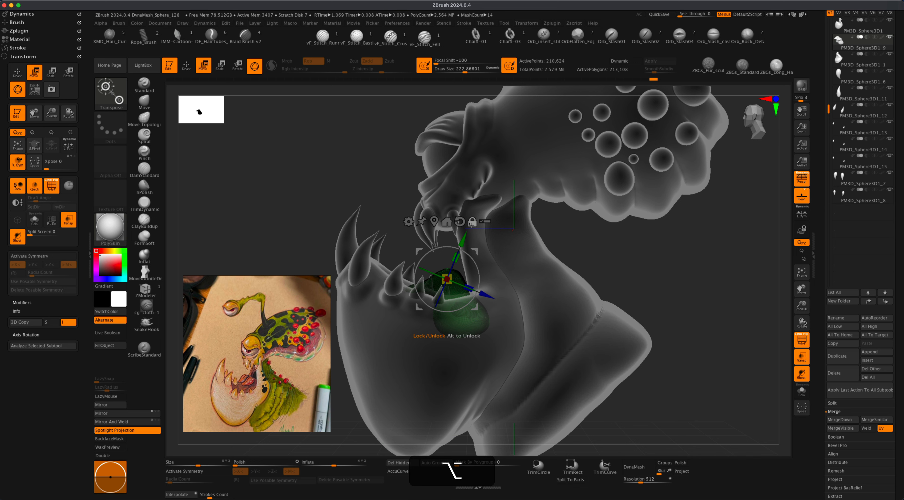
Unlock the gizmo and reposition its pivot at the horizontally centred base of the merged tongue.
left_click(460, 221)
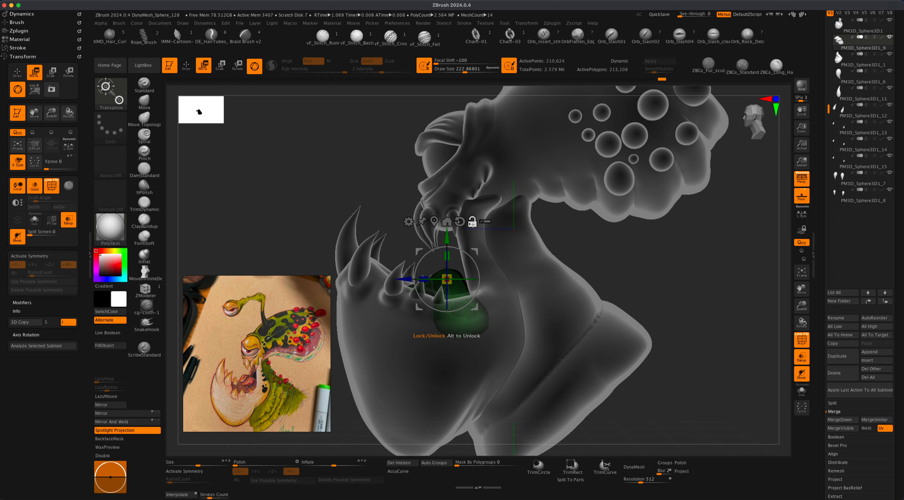
left_click_drag(475, 251, 492, 299)
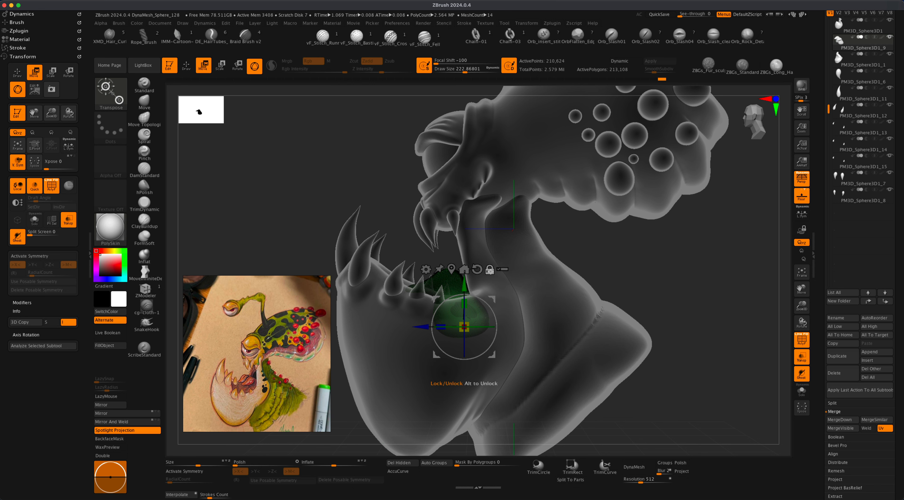
left_click_drag(654, 291, 685, 289)
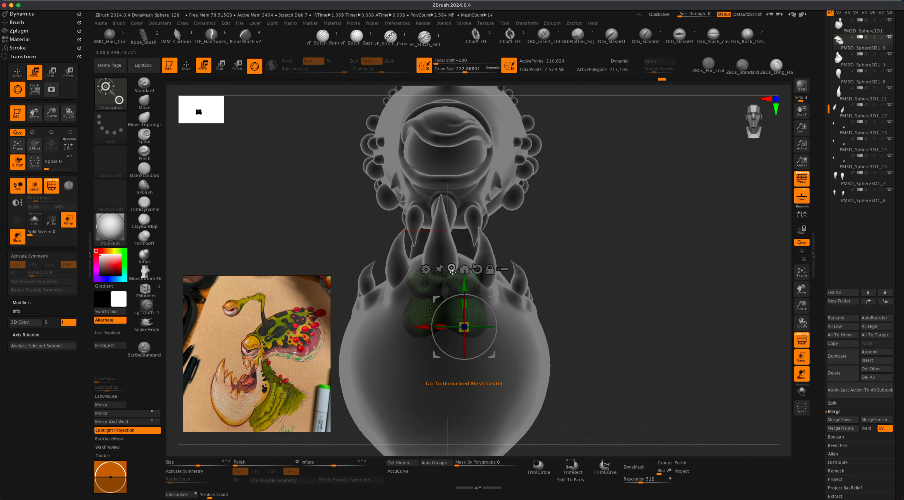
left_click(452, 270)
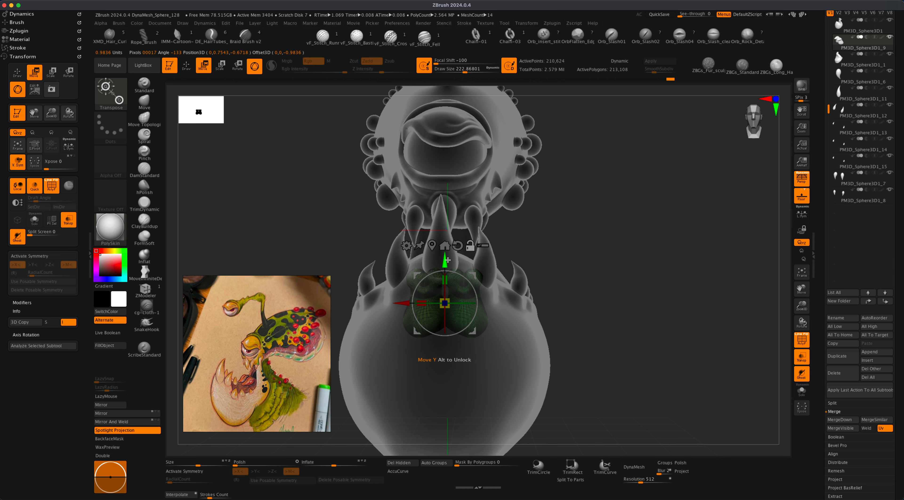
left_click_drag(448, 260, 447, 284)
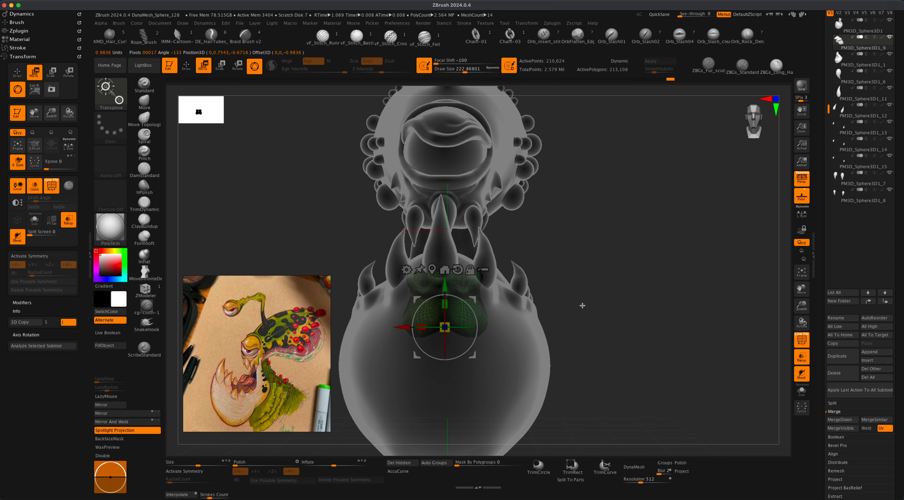
Turn off the polyframe display and transparency, and scale the merged tongue down uniformly to about 0.73.
left_click_drag(587, 331, 573, 348)
left_click_drag(691, 321, 762, 332, "alt")
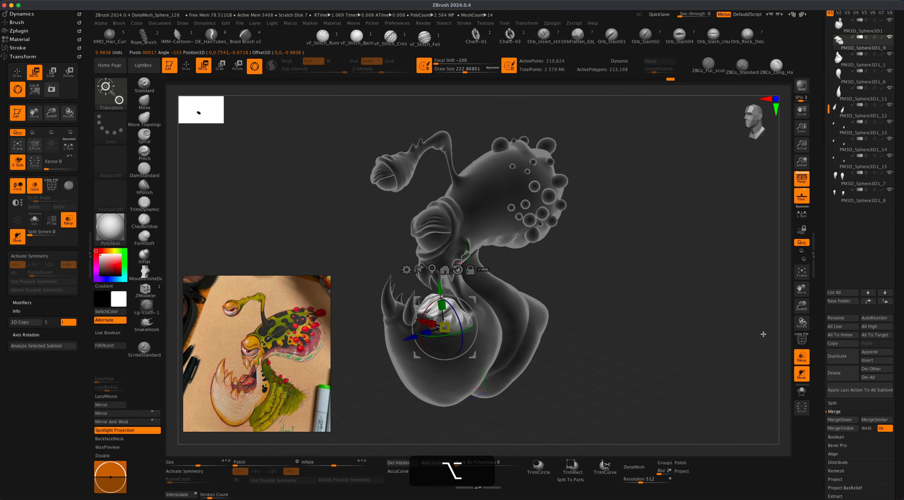
left_click(801, 357)
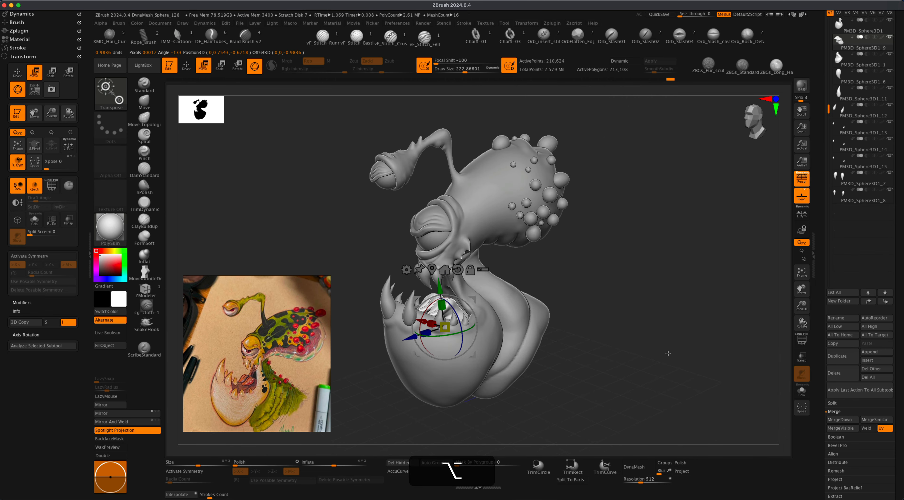
left_click_drag(667, 354, 623, 386, "alt")
left_click_drag(372, 392, 388, 381)
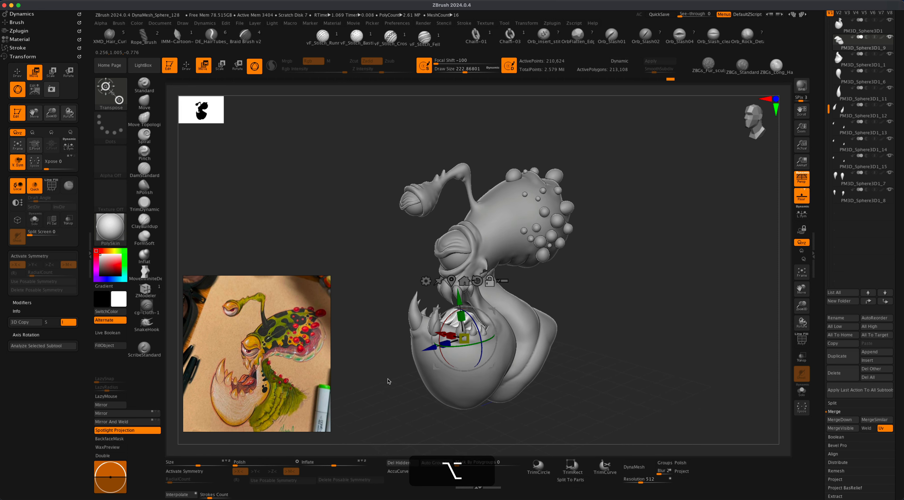
left_click_drag(565, 367, 562, 372, "alt")
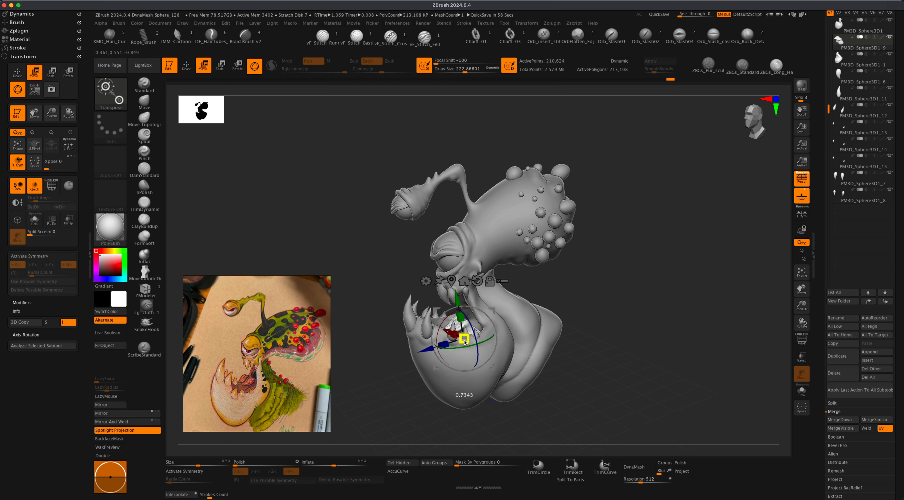
left_click_drag(609, 353, 608, 358, "alt")
left_click_drag(422, 354, 424, 354, "alt")
left_click_drag(569, 312, 581, 316)
left_click_drag(632, 345, 623, 340, "alt")
Compare the creature with and without perspective distortion, and examine its jaw and tongue from several angles against the reference drawing.
left_click(802, 178)
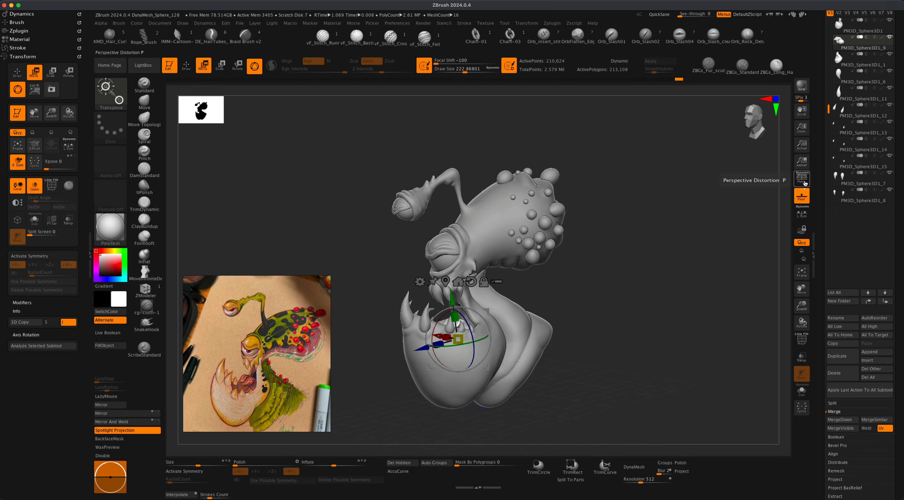
left_click(801, 179)
left_click(802, 178)
left_click_drag(702, 260, 678, 264)
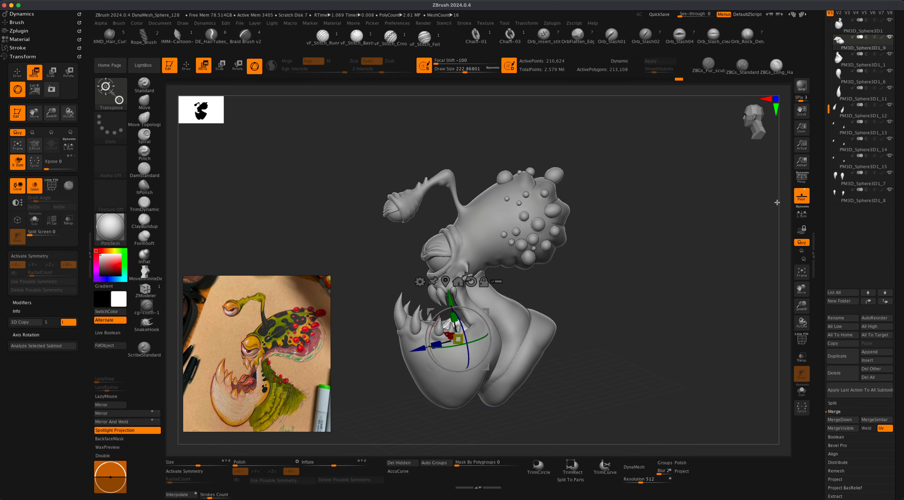
left_click(801, 178)
left_click(802, 178)
left_click(802, 178)
left_click(801, 179)
left_click(801, 179)
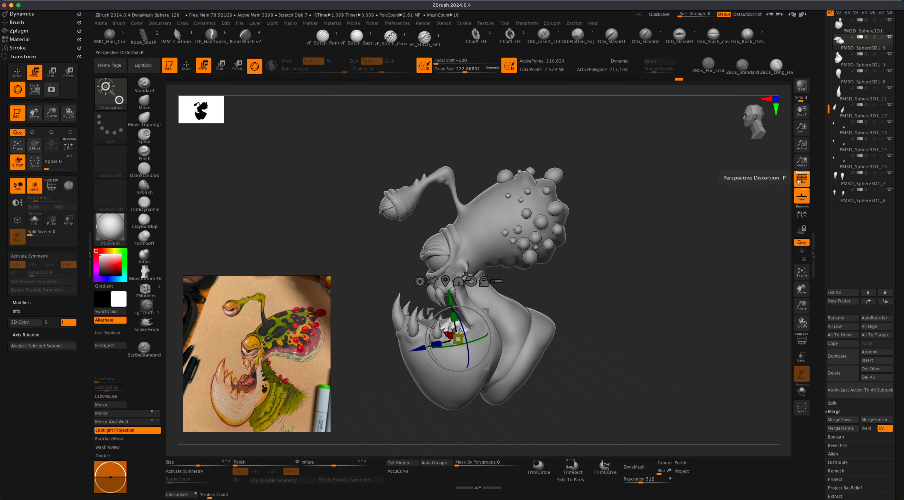
mouse_move(634, 316)
left_mouse_down()
mouse_move(644, 317)
mouse_move(631, 317)
mouse_move(638, 321)
left_mouse_up()
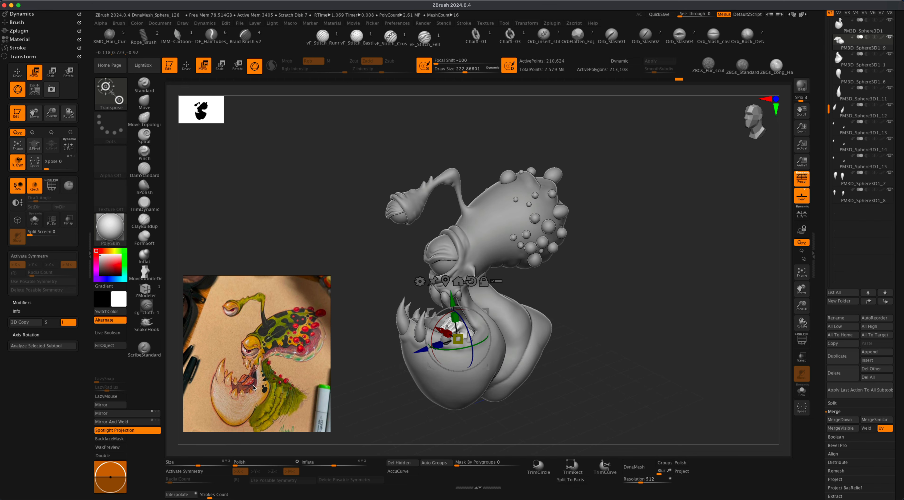
left_click_drag(407, 388, 611, 346)
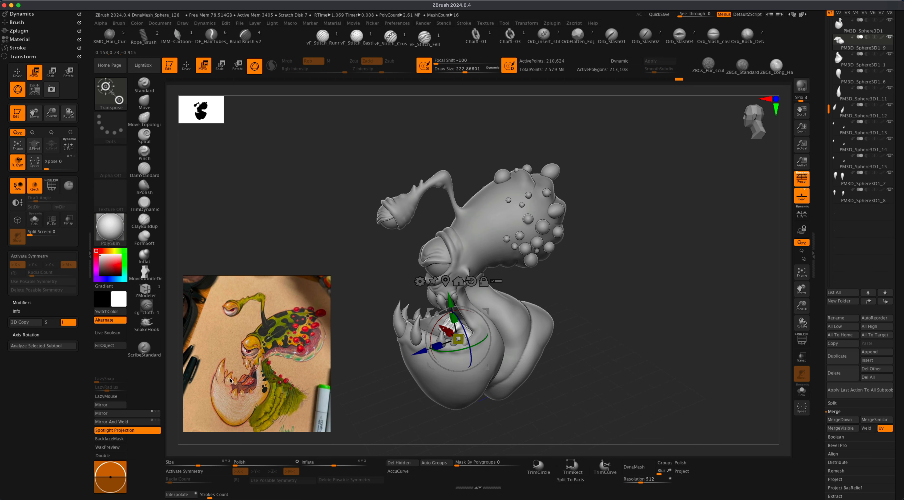
left_click_drag(358, 390, 416, 341)
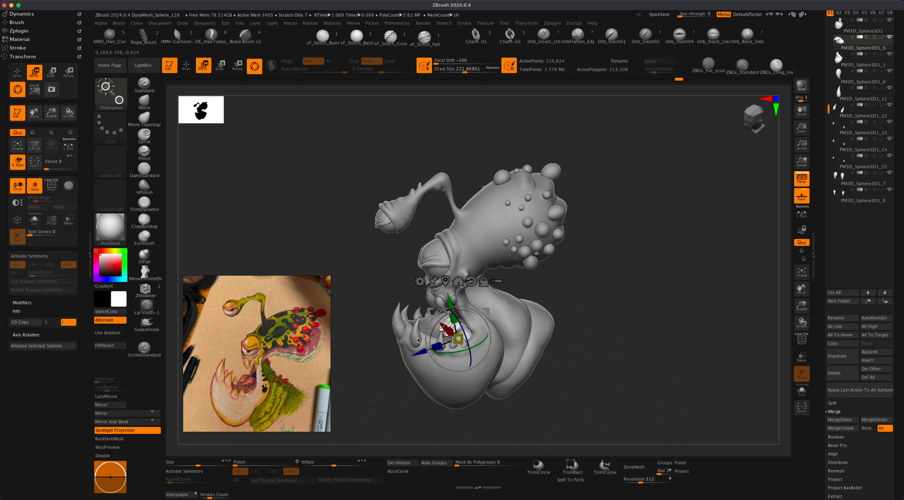
left_click_drag(363, 409, 384, 398)
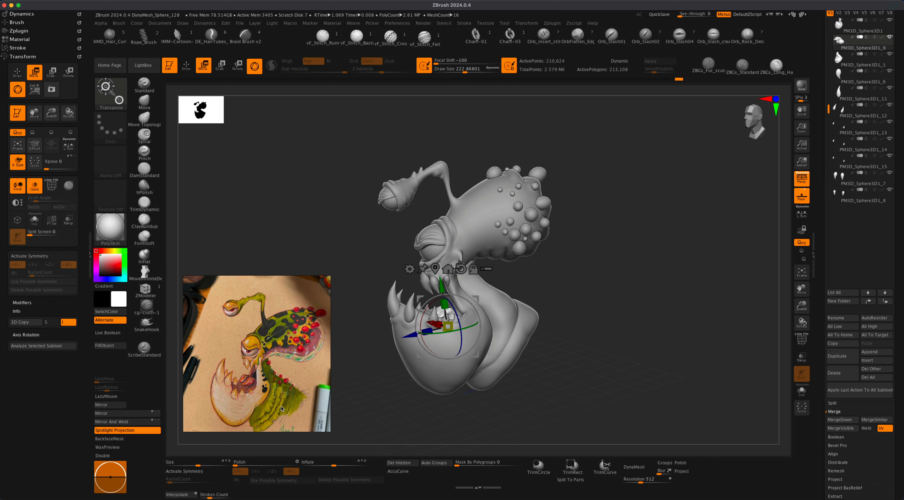
Return to Draw mode, make the body part behind the jaw the active subtool, and remesh it with DynaMesh at resolution 128.
key("q")
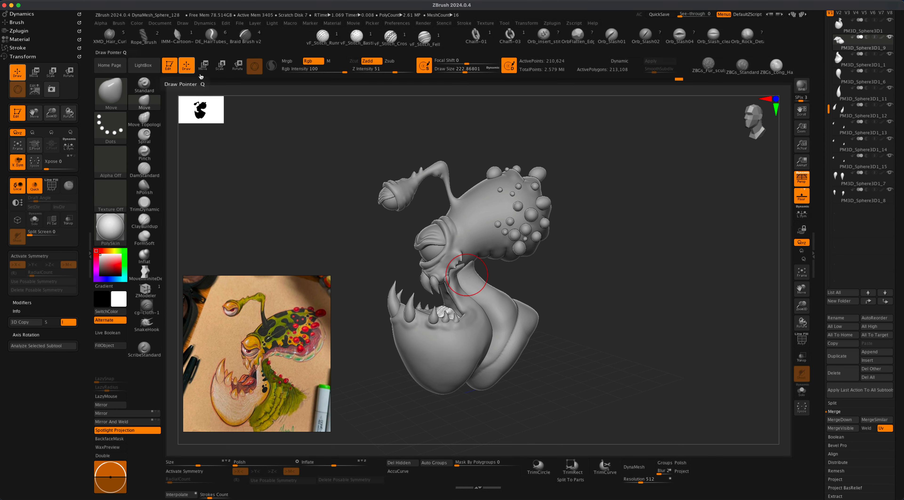
left_click(505, 309, "alt")
left_click_drag(572, 318, 587, 323)
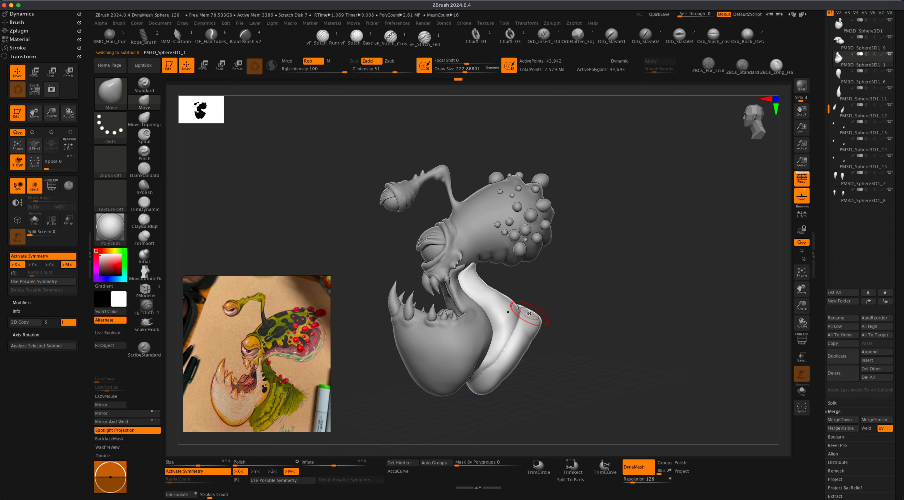
mouse_move(574, 372)
left_mouse_down()
mouse_move(545, 376)
mouse_move(561, 363)
mouse_move(553, 357)
mouse_move(558, 374)
left_mouse_up()
mouse_move(580, 310)
left_mouse_down("super")
mouse_move(611, 357)
mouse_move(659, 390)
left_mouse_up("super")
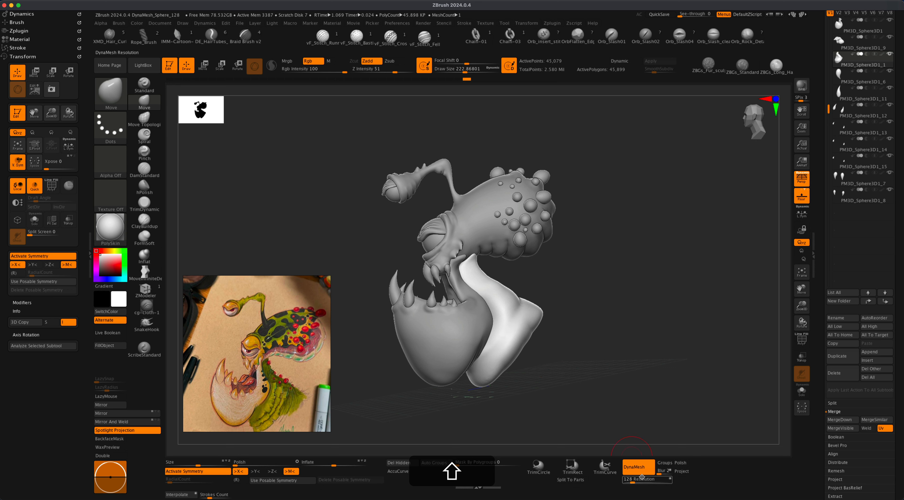
Set the Smooth brush's Z Intensity to 100 and smooth the surface and rear edge of the body part behind the jaw.
left_click_drag(613, 379, 557, 329)
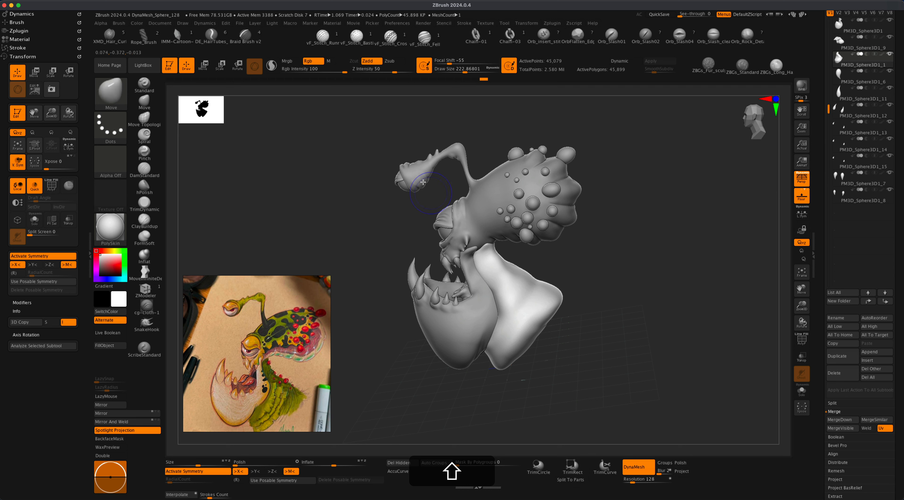
left_click_drag(394, 71, 414, 69)
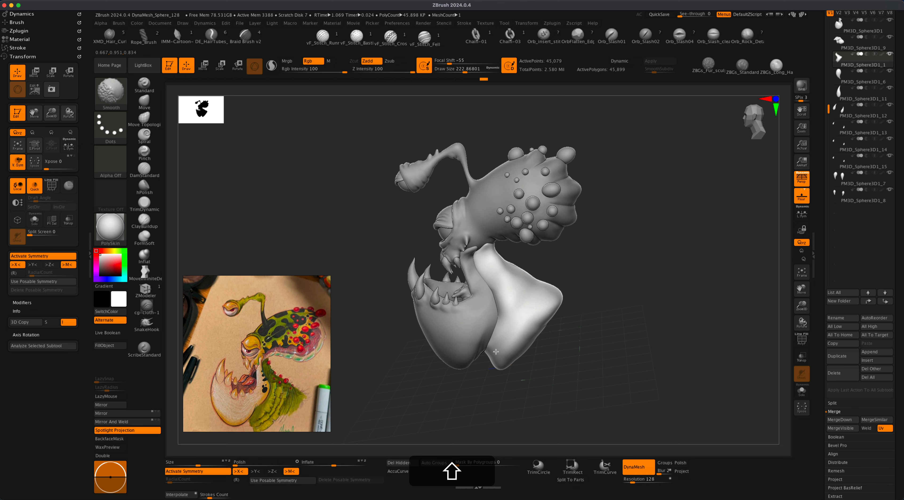
left_click_drag(587, 320, 551, 335)
left_click_drag(568, 288, 553, 277, "shift")
left_click_drag(636, 294, 586, 310)
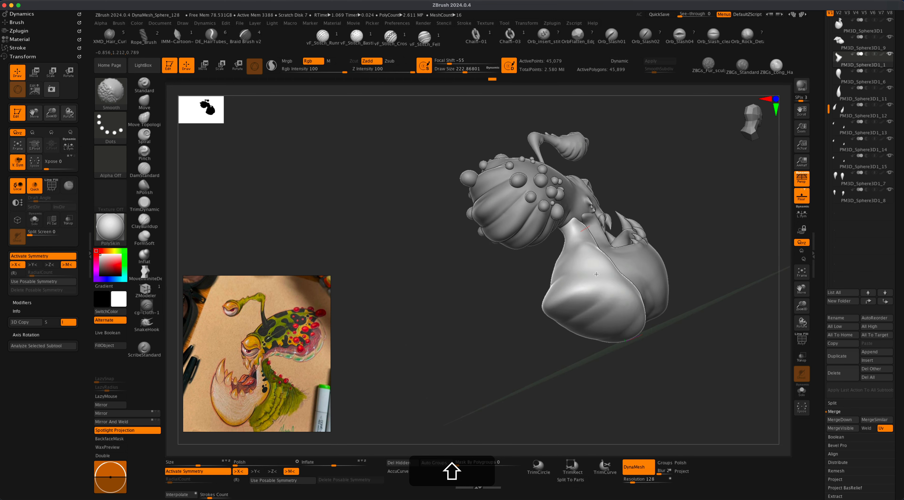
left_click_drag(498, 351, 607, 354)
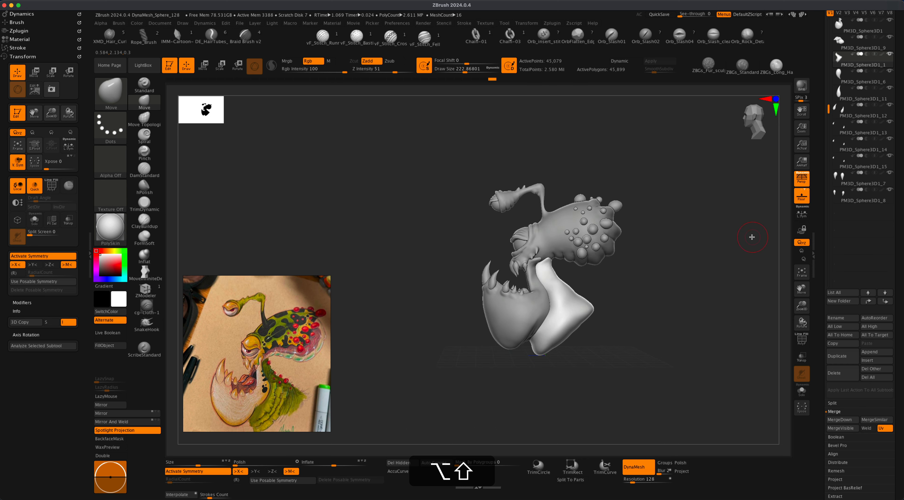
With perspective off, extend the body part's lower tip downward and its rear corner outward using MoveInfiniteDepth at draw size about 648.
left_click(799, 181)
left_click_drag(646, 287, 606, 321, "alt")
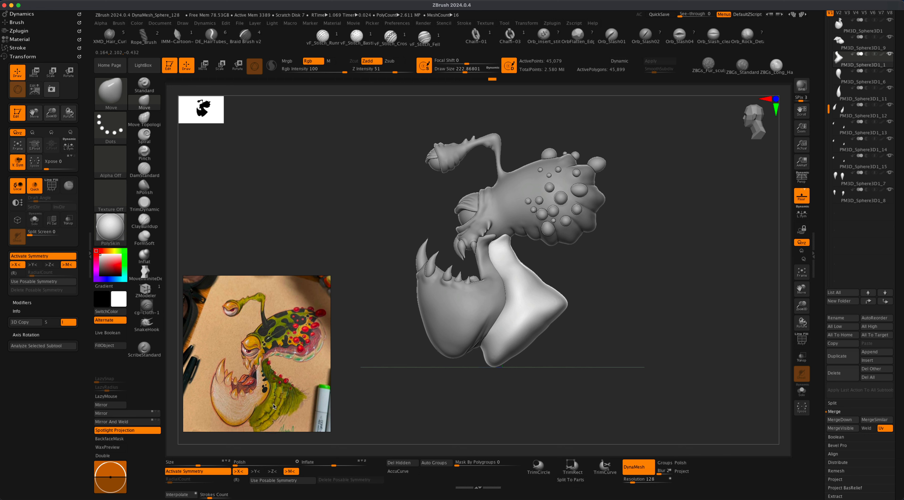
left_click_drag(361, 379, 395, 385, "alt")
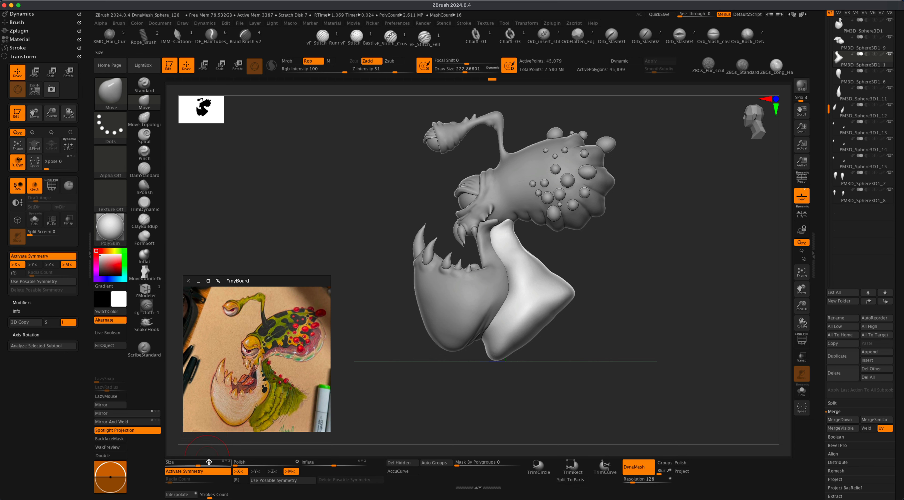
left_click(144, 272)
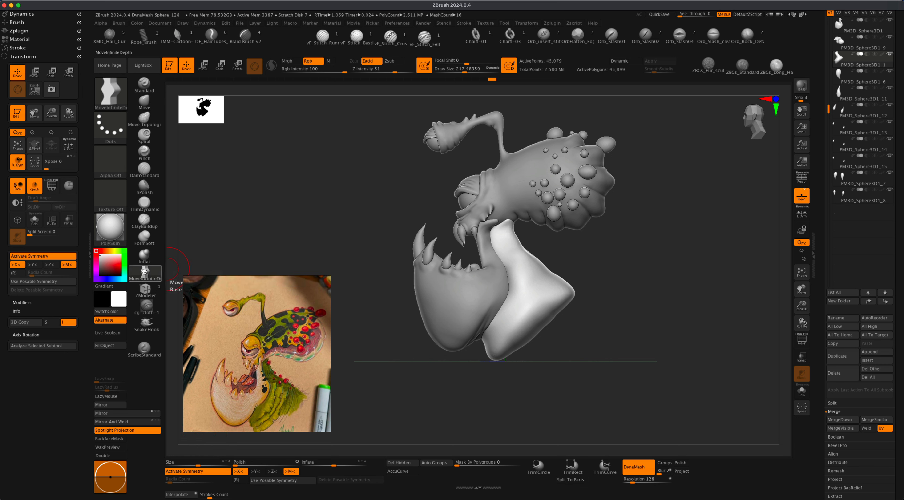
key("s")
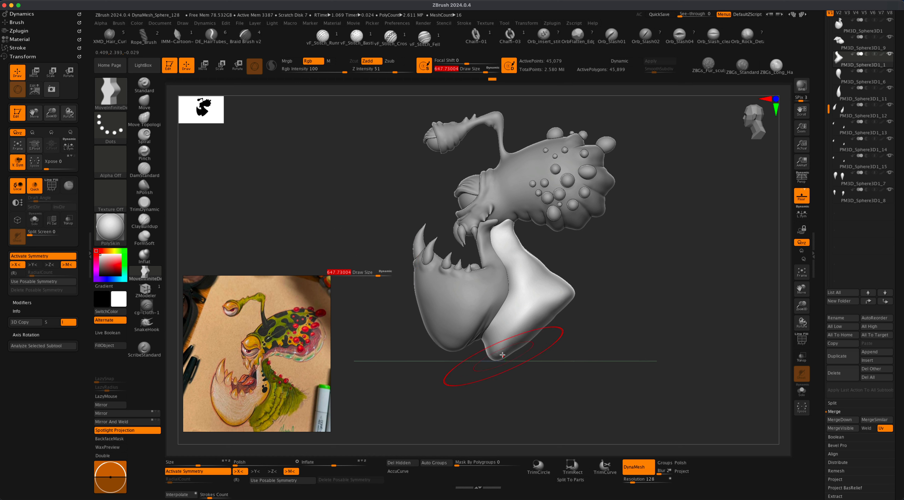
left_click_drag(501, 356, 509, 379)
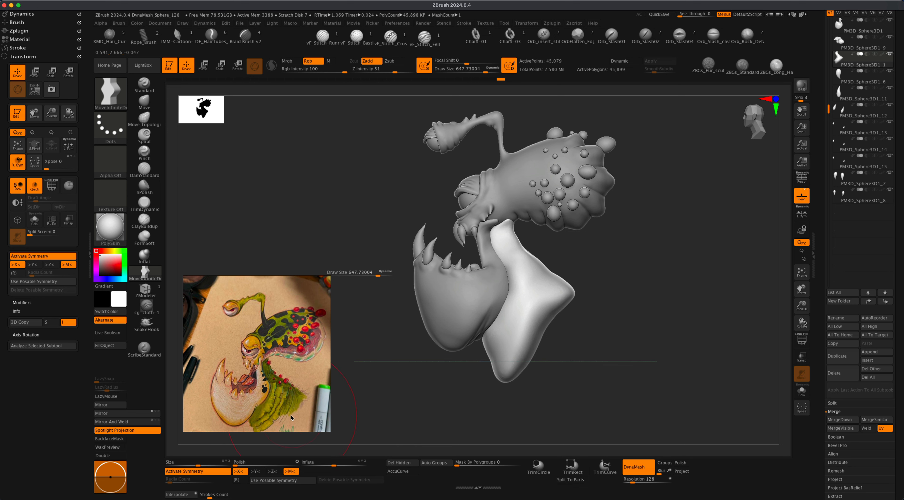
mouse_move(531, 340)
left_mouse_down()
mouse_move(551, 333)
mouse_move(575, 303)
left_mouse_up()
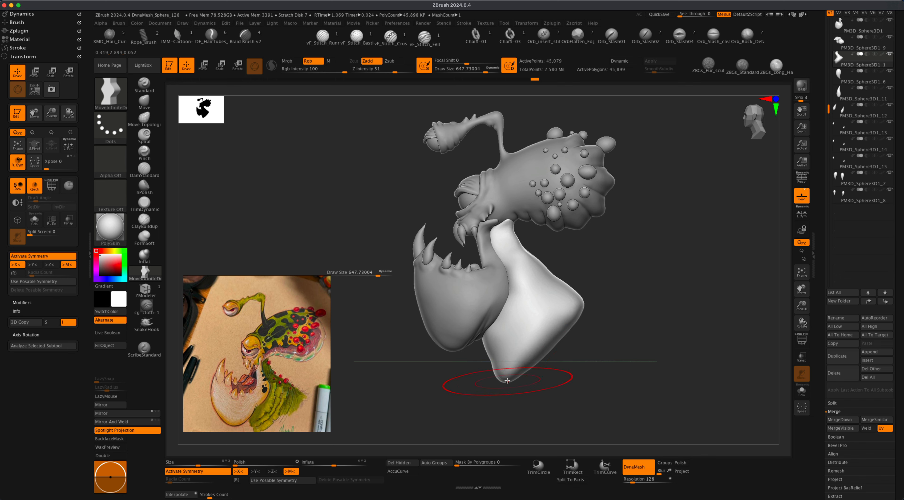
Refine the body part's lower silhouette beneath the jaw using a draw size of about 437, checking it against the reference drawing.
left_click_drag(631, 355, 591, 377, "shift")
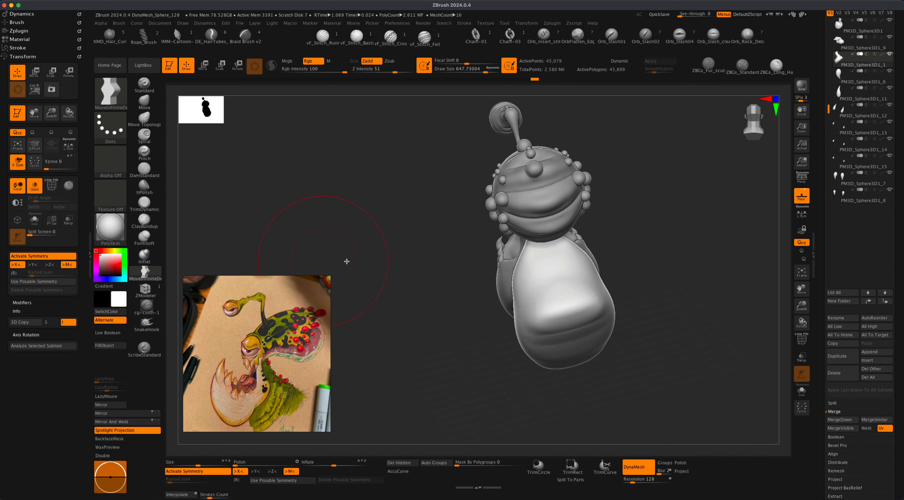
key("s")
mouse_move(447, 314)
left_mouse_down()
mouse_move(407, 343)
mouse_move(427, 338)
mouse_move(438, 320)
left_mouse_up()
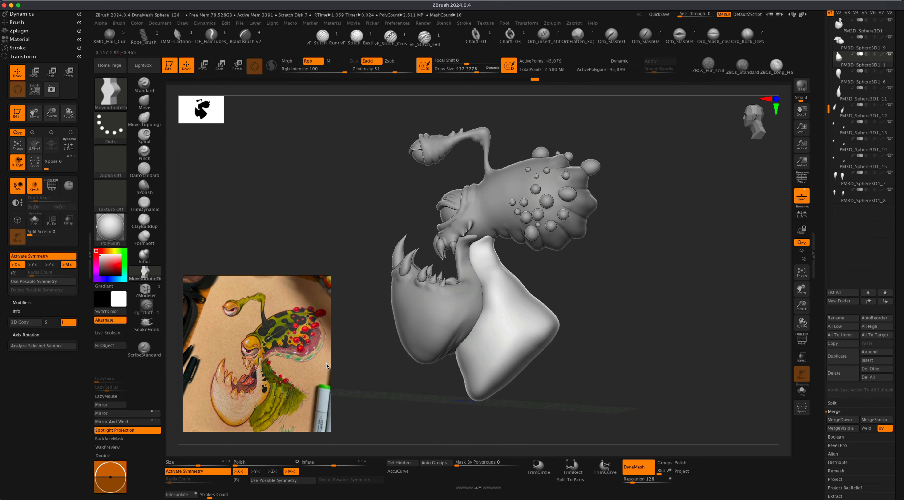
left_click_drag(399, 407, 431, 383, "alt")
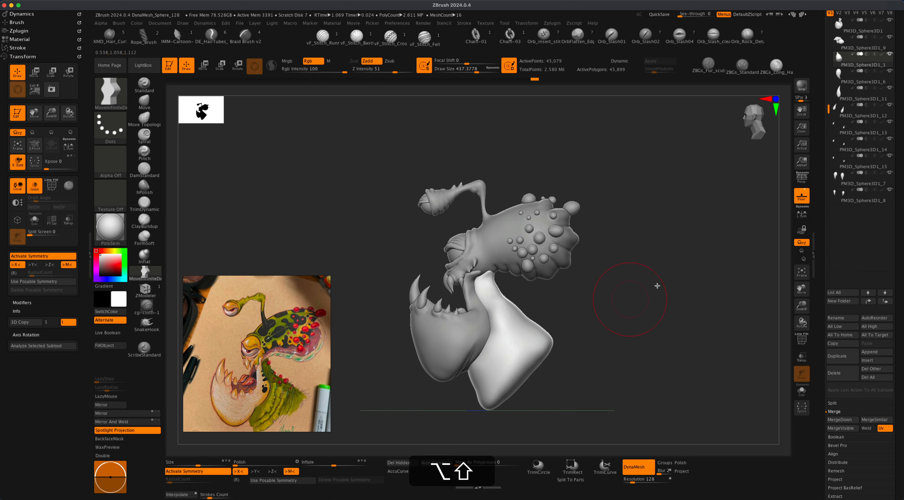
left_click_drag(664, 277, 320, 367, "alt")
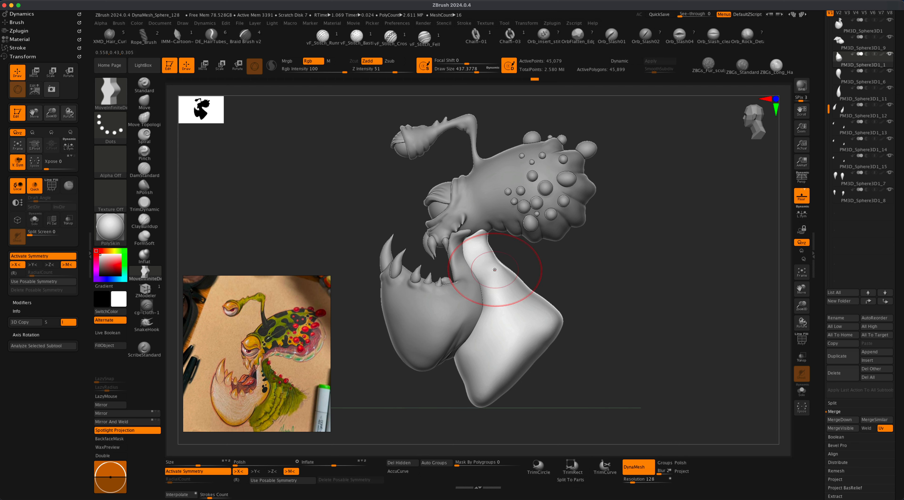
Narrow the body part's neck by moving its rear edge inward at draw sizes of about 400 and 344, undoing the last stroke.
left_click_drag(504, 270, 496, 276)
key("s")
mouse_move(556, 267)
left_mouse_down()
mouse_move(506, 280)
mouse_move(556, 271)
mouse_move(549, 272)
left_mouse_up()
key("s")
key("s")
key("s")
key("s")
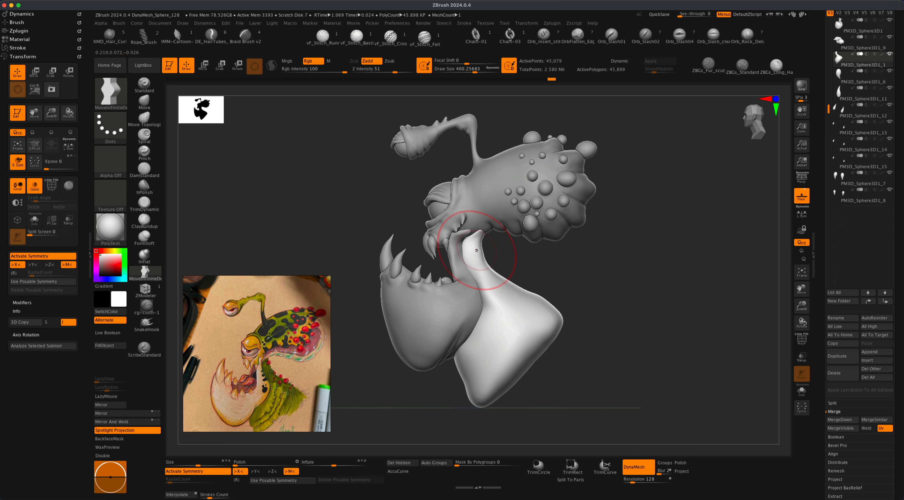
key("s")
left_click_drag(490, 255, 467, 261)
key("ctrl+z")
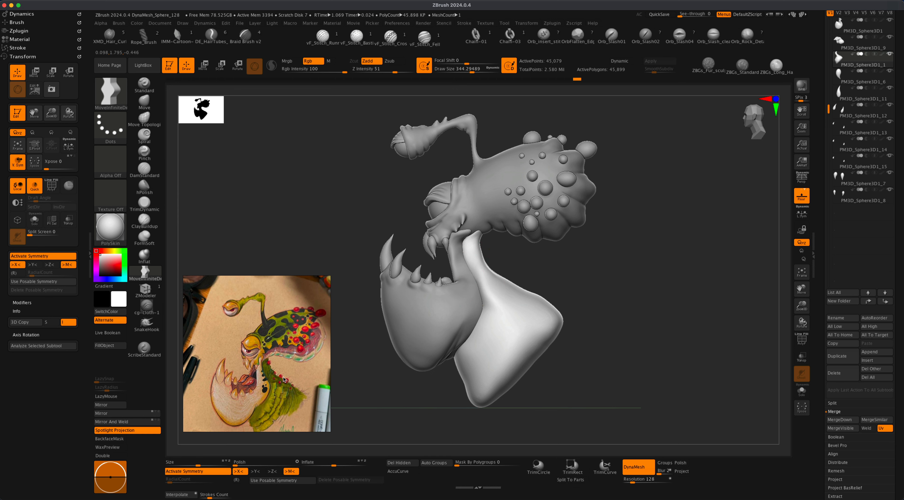
Raise the body part's rear corner up and outward at a draw size of about 415, and refine its upper edge at about 372.
key("s")
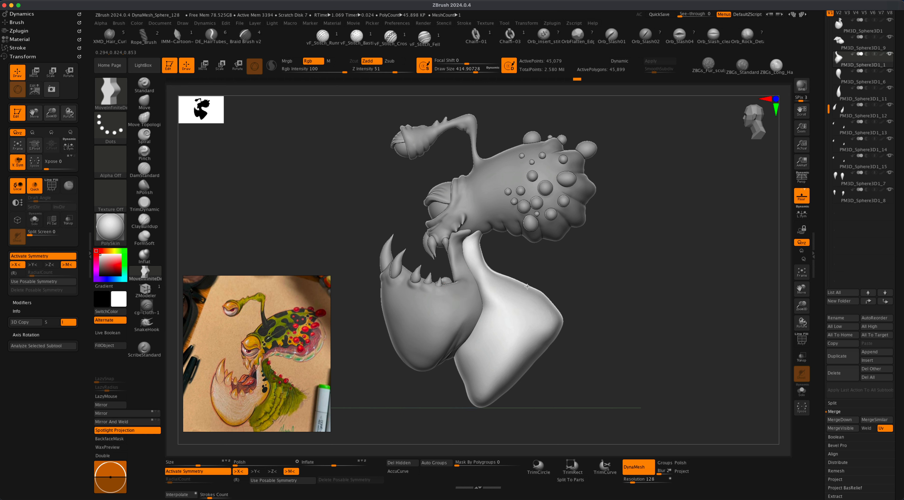
mouse_move(549, 304)
left_mouse_down()
mouse_move(571, 299)
mouse_move(550, 297)
left_mouse_up()
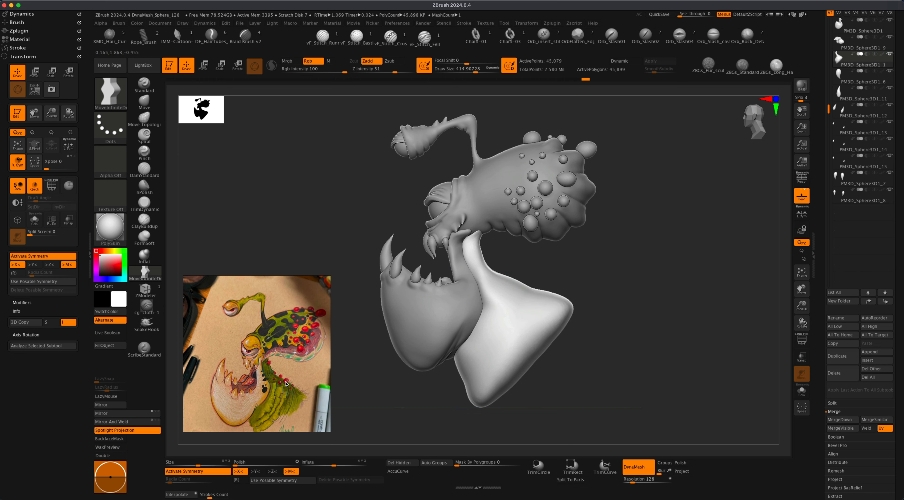
key("s")
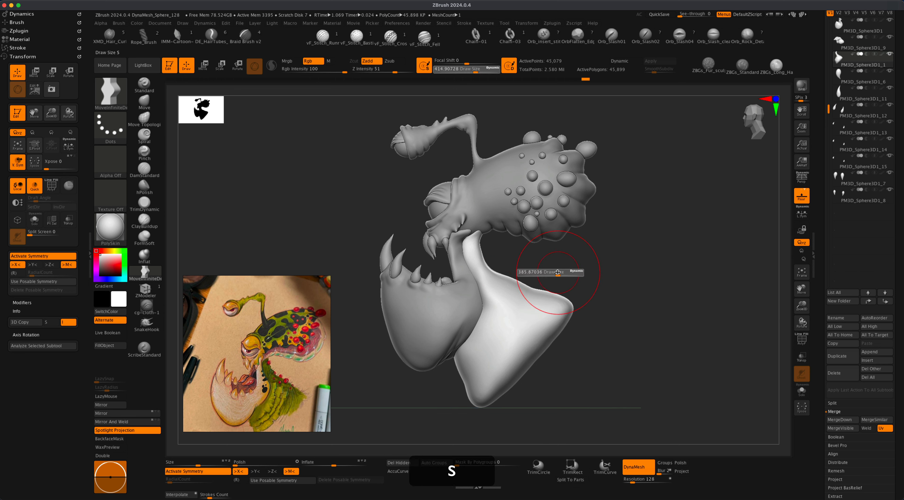
left_click_drag(560, 275, 525, 288)
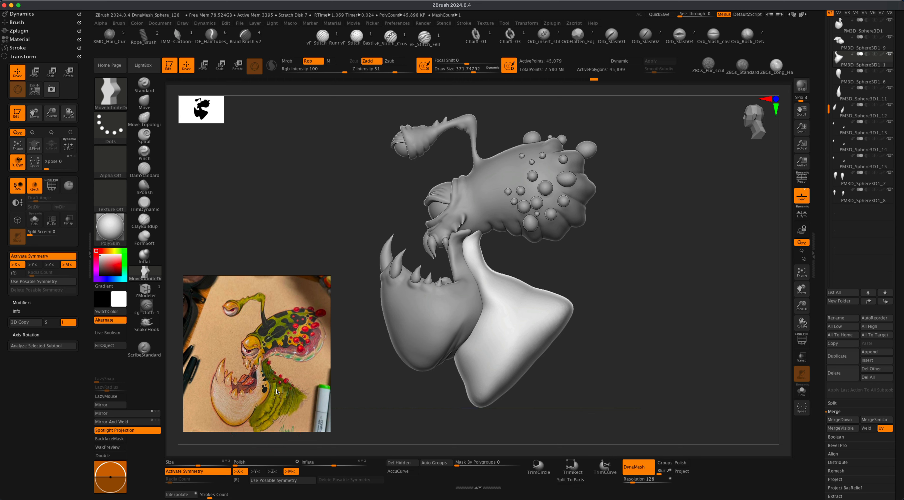
left_click_drag(365, 387, 368, 377, "alt")
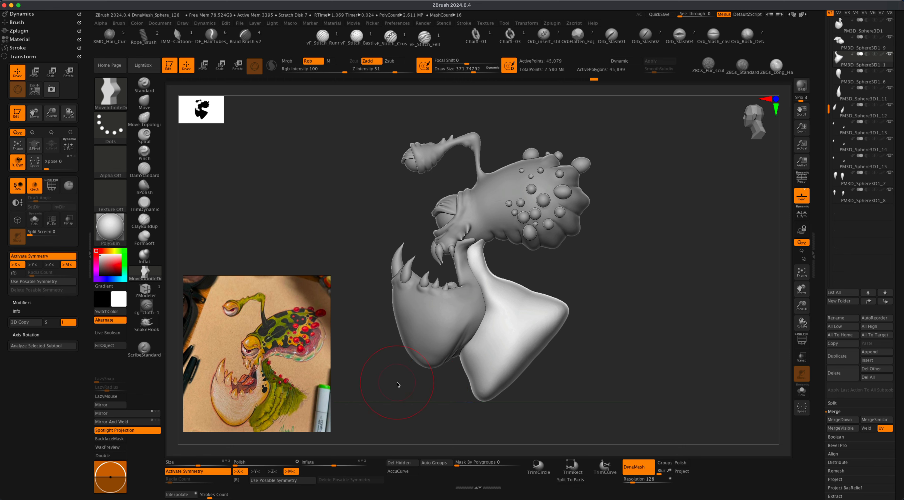
Turn perspective on and refine the body part behind the jaw from several angles at a draw size of about 344.
mouse_move(430, 382)
left_mouse_down()
mouse_move(416, 398)
mouse_move(435, 398)
mouse_move(405, 398)
mouse_move(420, 392)
mouse_move(403, 401)
mouse_move(433, 388)
left_mouse_up()
left_click(801, 179)
mouse_move(627, 311)
left_mouse_down()
mouse_move(658, 323)
mouse_move(674, 307)
mouse_move(641, 324)
mouse_move(633, 316)
mouse_move(642, 312)
mouse_move(599, 305)
left_mouse_up()
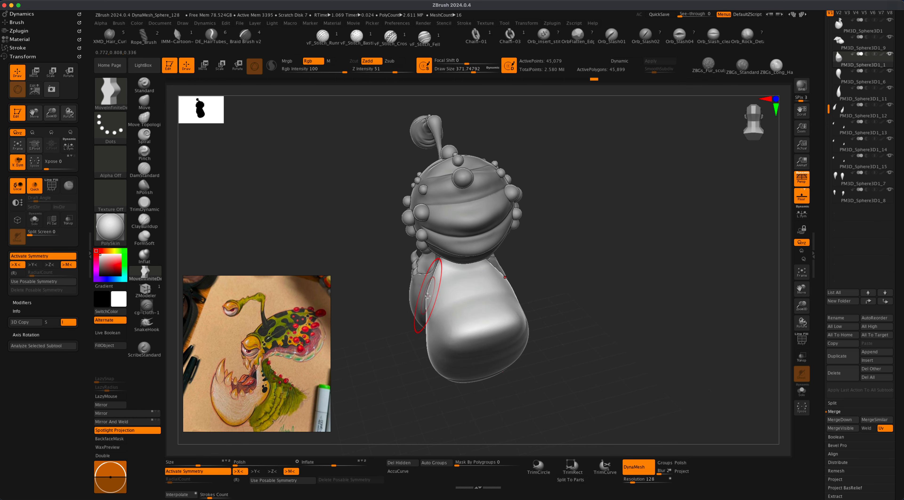
mouse_move(556, 289)
left_mouse_down()
mouse_move(542, 284)
mouse_move(605, 270)
mouse_move(605, 258)
mouse_move(624, 294)
mouse_move(649, 297)
mouse_move(551, 304)
mouse_move(522, 274)
left_mouse_up()
key("s")
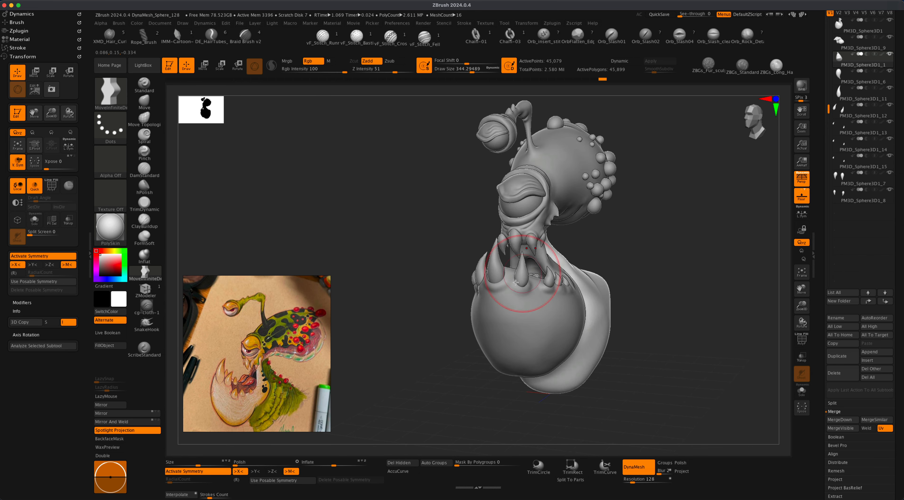
mouse_move(651, 266)
left_mouse_down()
mouse_move(596, 285)
mouse_move(638, 270)
mouse_move(658, 306)
mouse_move(663, 285)
mouse_move(666, 337)
mouse_move(668, 288)
mouse_move(632, 354)
mouse_move(626, 315)
left_mouse_up()
Reshape the body part's upper edge between the neck and rear corner at a draw size of about 245.
key("s")
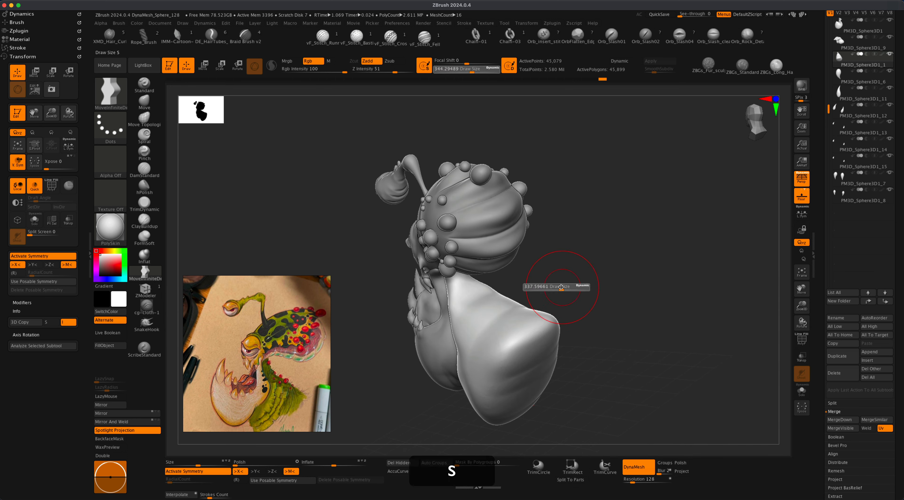
left_click_drag(561, 287, 550, 292)
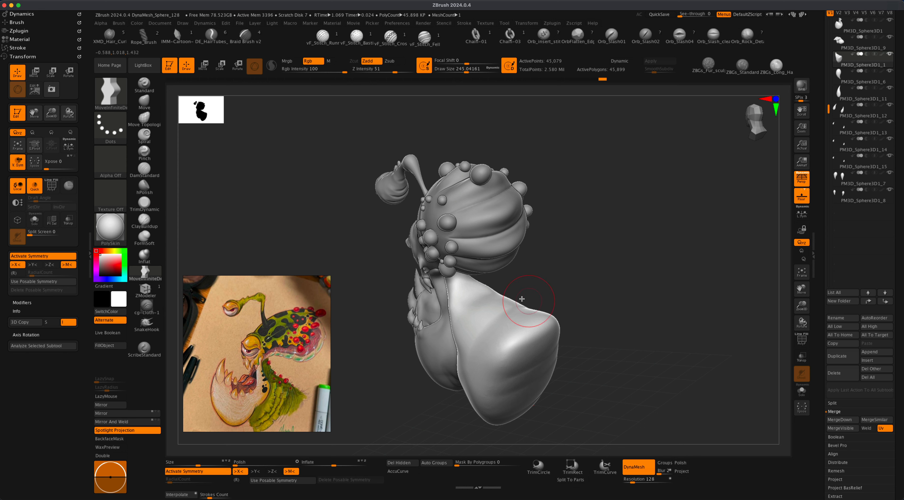
left_click_drag(525, 280, 611, 306)
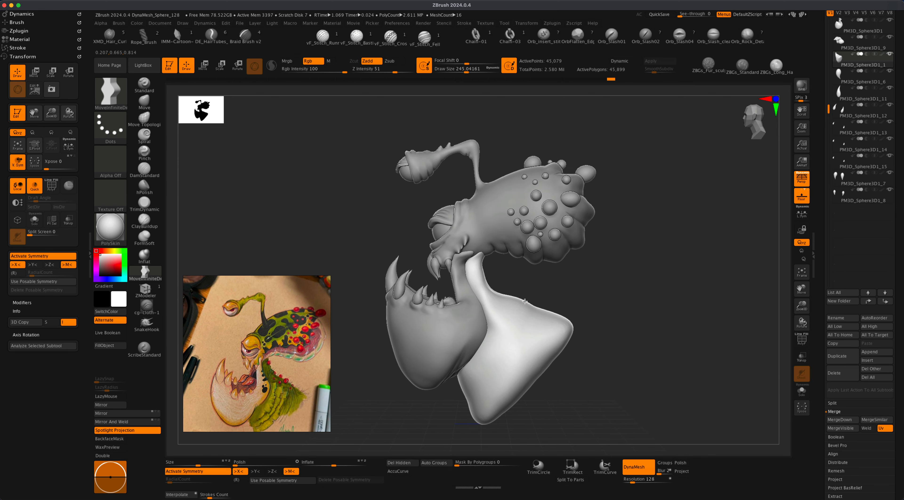
key("super+alt+z")
key("super+alt+z")
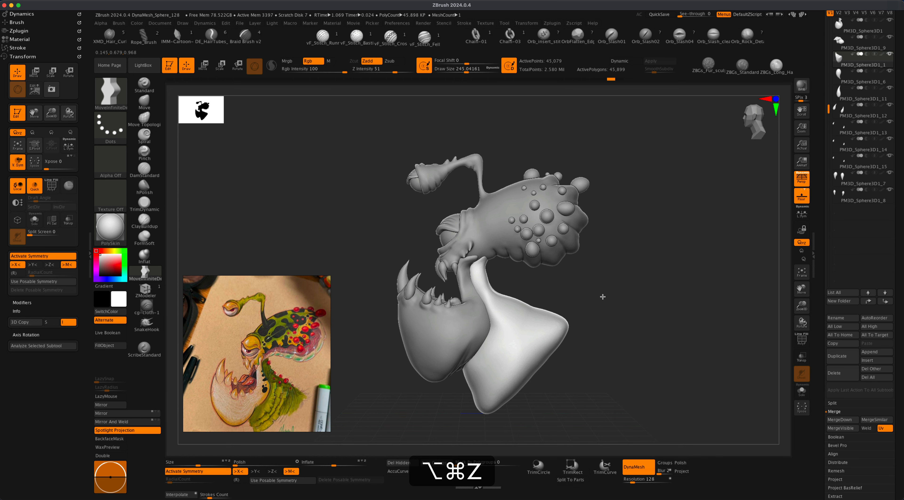
mouse_move(600, 296)
left_mouse_down("alt")
mouse_move(608, 299)
mouse_move(588, 308)
left_mouse_up("alt")
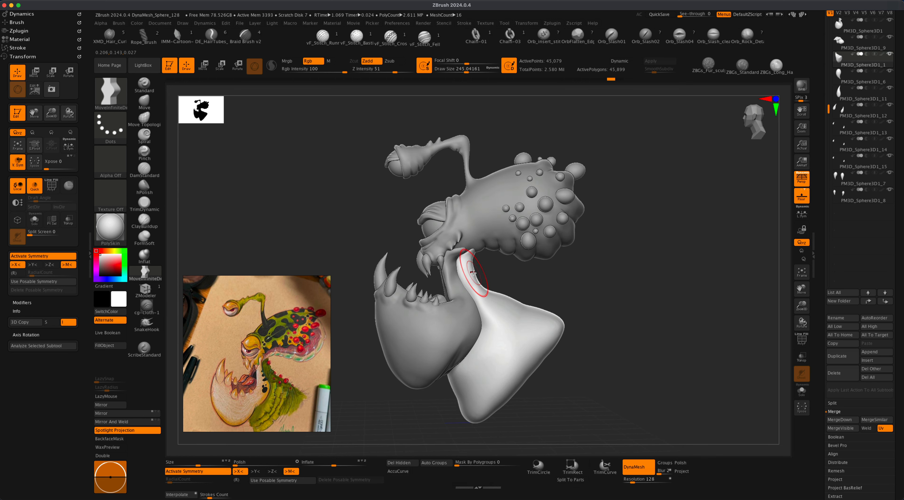
left_click_drag(576, 290, 584, 282, "alt")
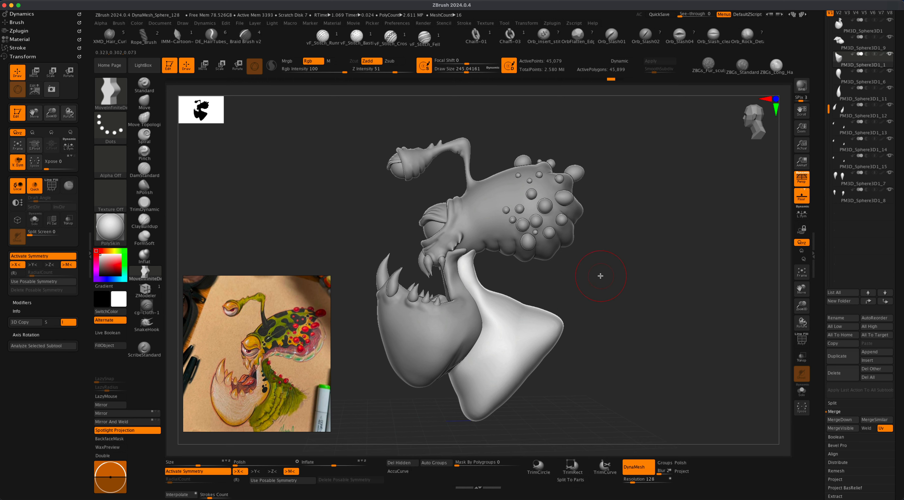
With perspective off, select the spotted upper body and adjust its rear and lower outline at draw sizes of about 163, 187 and 140.
mouse_move(585, 305)
left_mouse_down("shift")
mouse_move(616, 309)
mouse_move(579, 306)
mouse_move(615, 303)
mouse_move(573, 299)
mouse_move(585, 305)
mouse_move(583, 294)
left_mouse_up("shift")
left_click(793, 177)
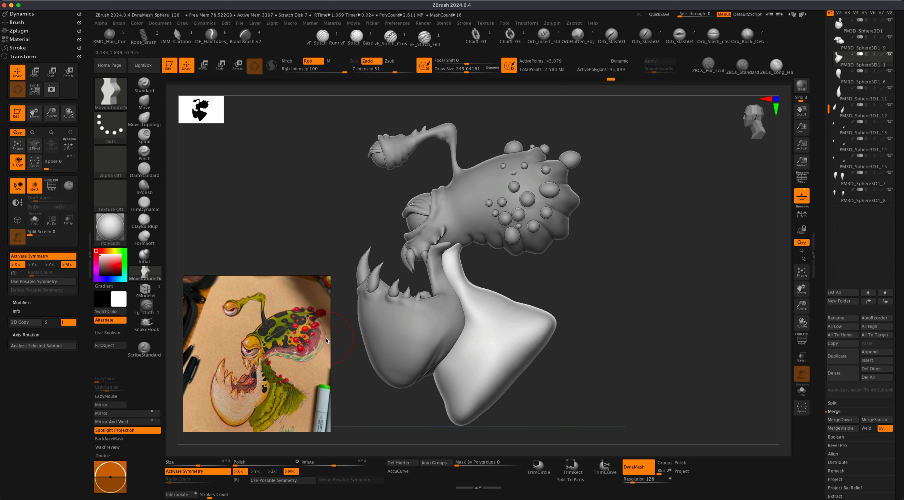
left_click(572, 205, "alt")
key("alt+s")
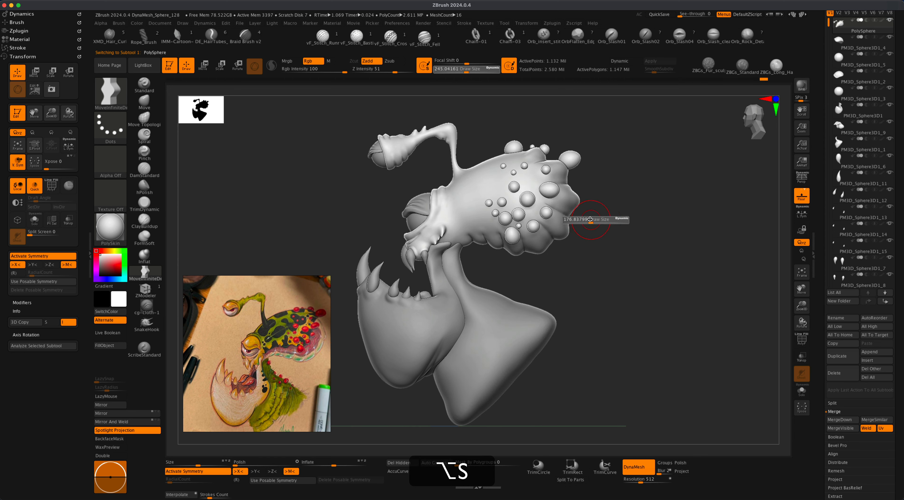
left_click_drag(590, 219, 576, 212)
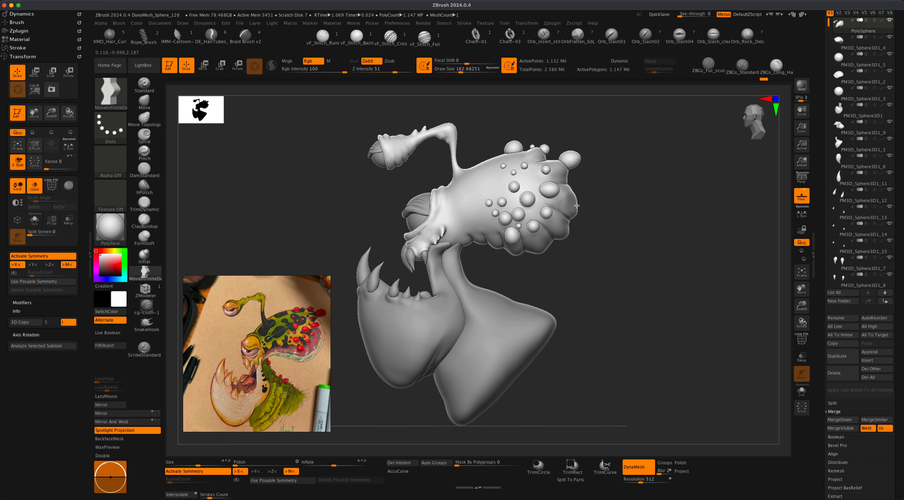
mouse_move(576, 200)
left_mouse_down()
mouse_move(562, 210)
mouse_move(579, 205)
left_mouse_up()
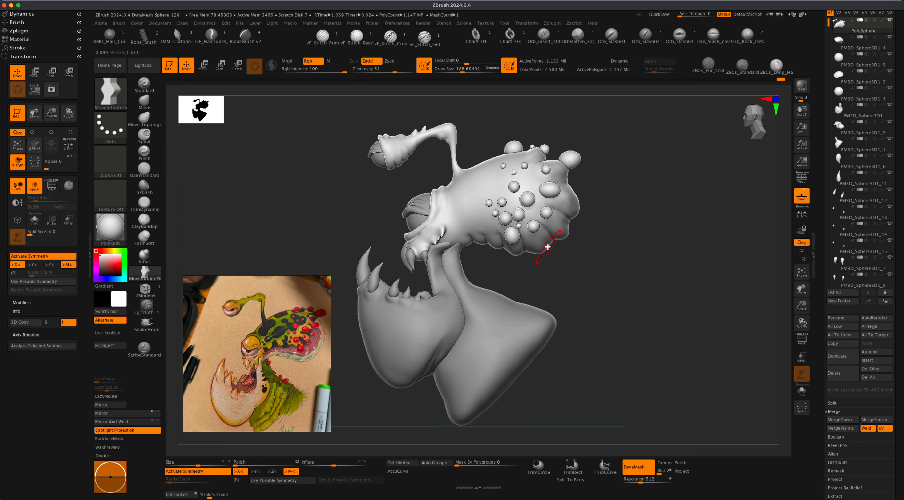
left_click_drag(548, 247, 555, 244)
mouse_move(575, 195)
left_mouse_down()
mouse_move(637, 295)
mouse_move(631, 287)
mouse_move(599, 308)
left_mouse_up()
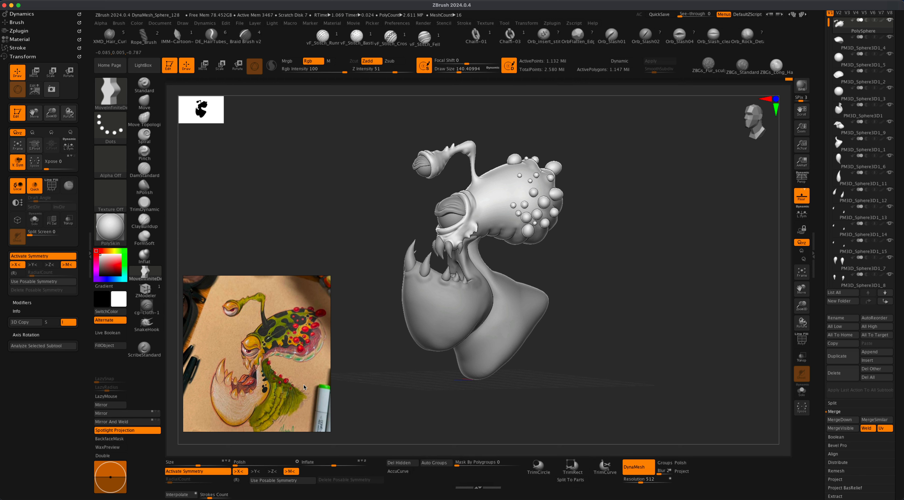
Select the body part behind the jaw, turn perspective on, and remesh it with DynaMesh at resolution 512.
left_click_drag(637, 272, 619, 302, "alt")
left_click(519, 327, "alt")
mouse_move(684, 263)
left_mouse_down()
mouse_move(623, 286)
mouse_move(689, 256)
left_mouse_up()
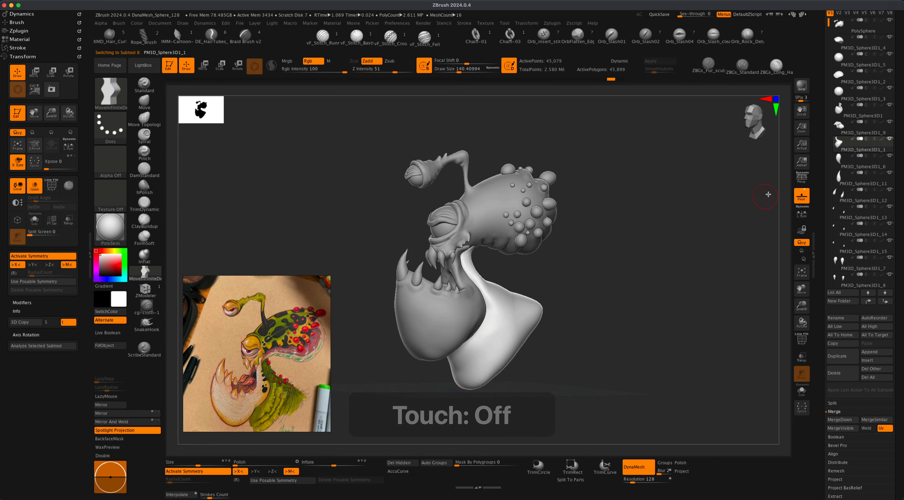
left_click(801, 177)
left_click_drag(638, 290, 628, 309, "alt")
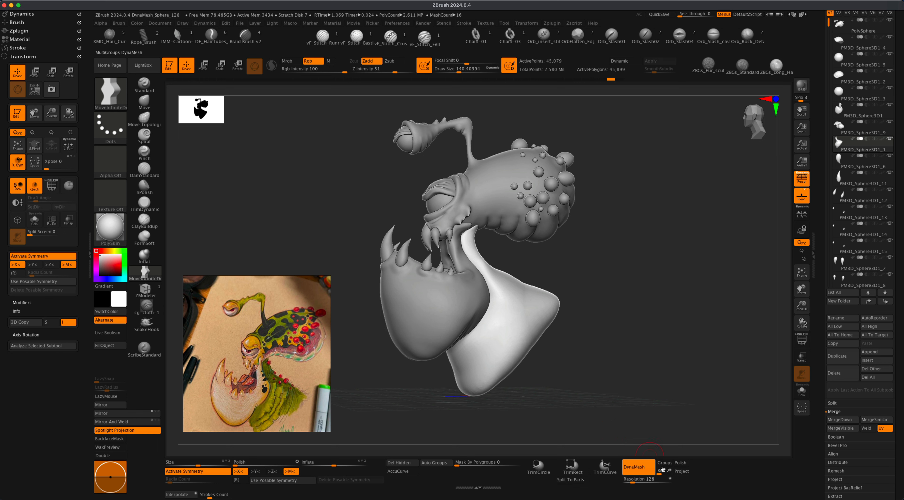
left_click(642, 481)
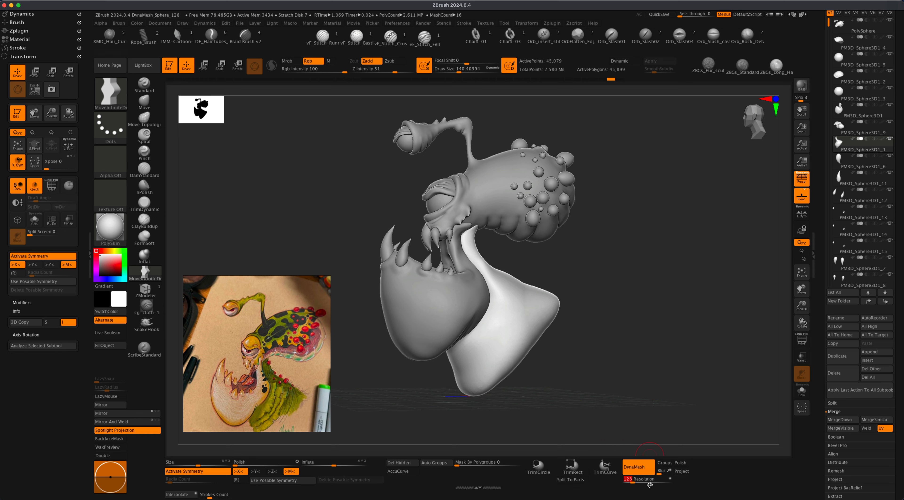
type("512")
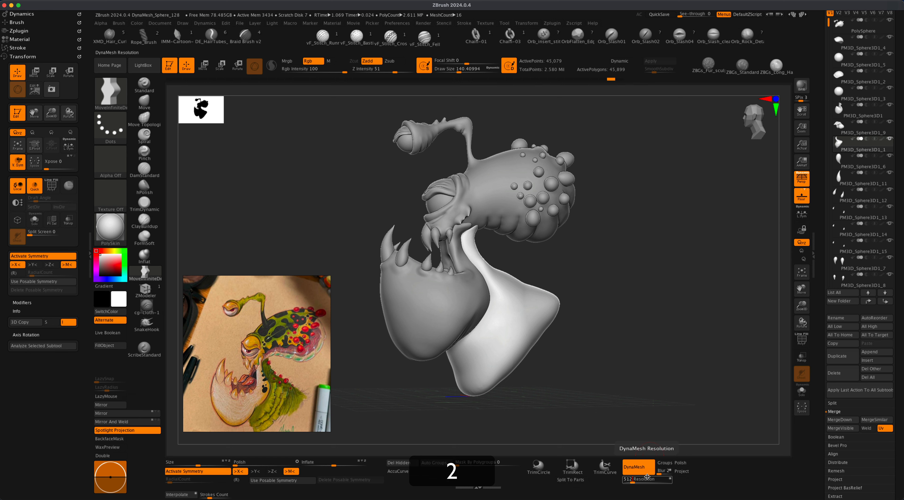
key("Return")
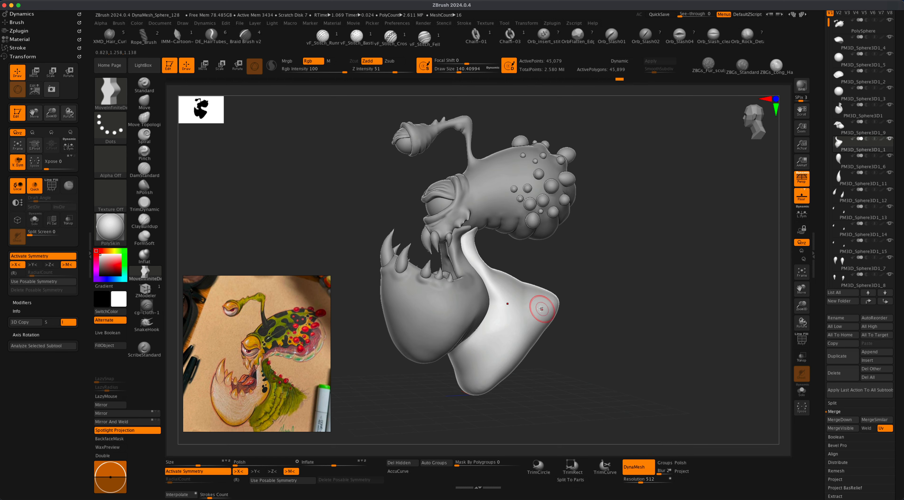
mouse_move(607, 230)
left_mouse_down("super")
mouse_move(679, 333)
mouse_move(668, 334)
left_mouse_up("super")
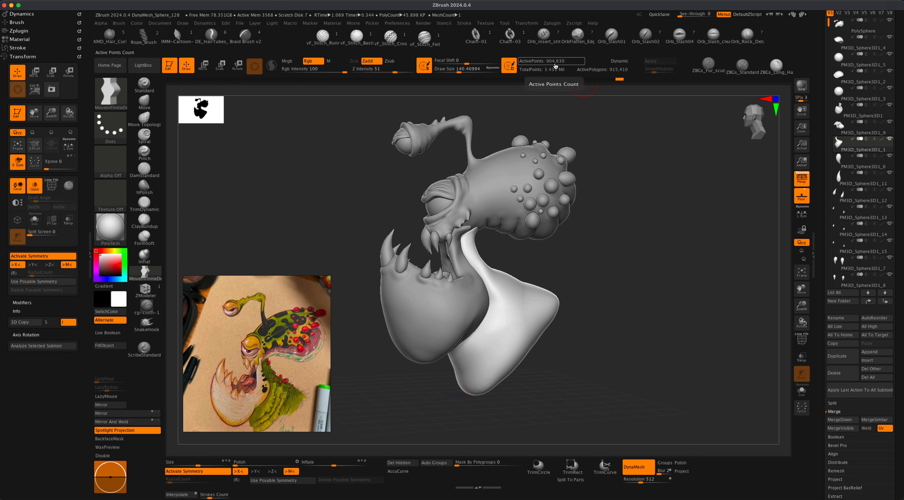
left_click_drag(590, 334, 595, 333)
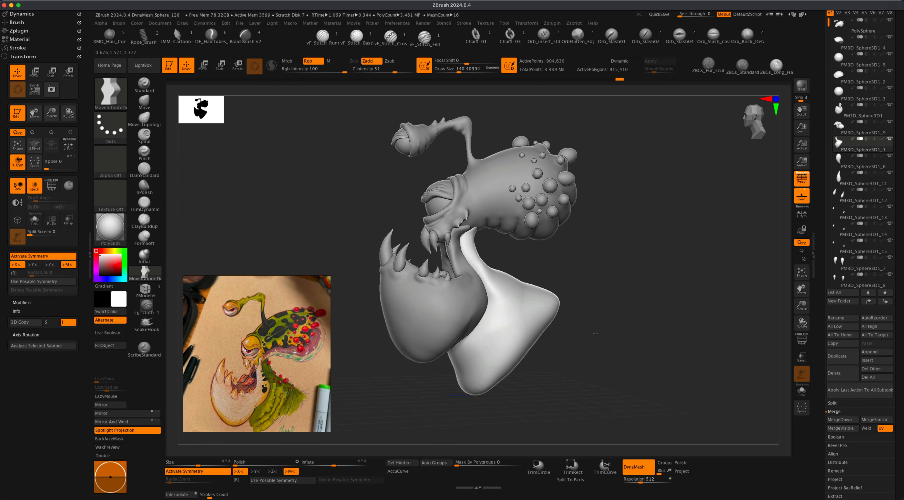
Try painting a MaskPen spot on the side of the body part at a draw size of about 97, and undo it.
key("s")
left_click_drag(594, 280, 589, 282)
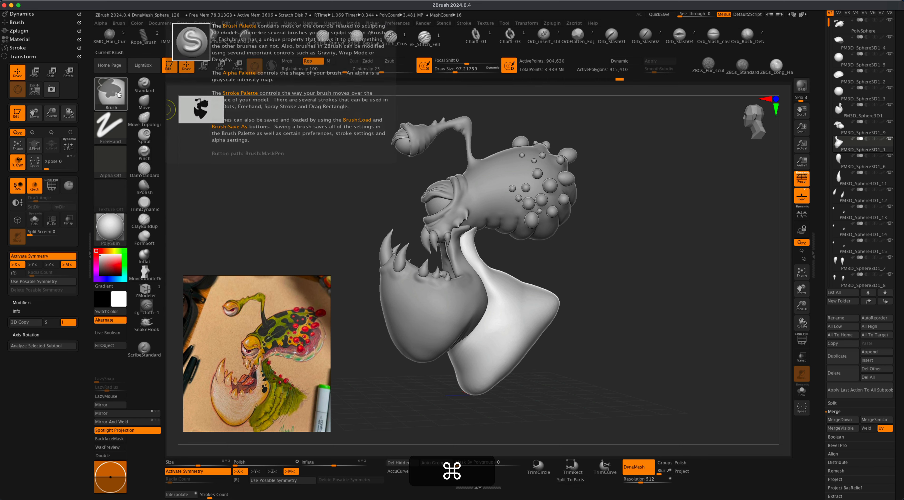
left_click(111, 92, "super")
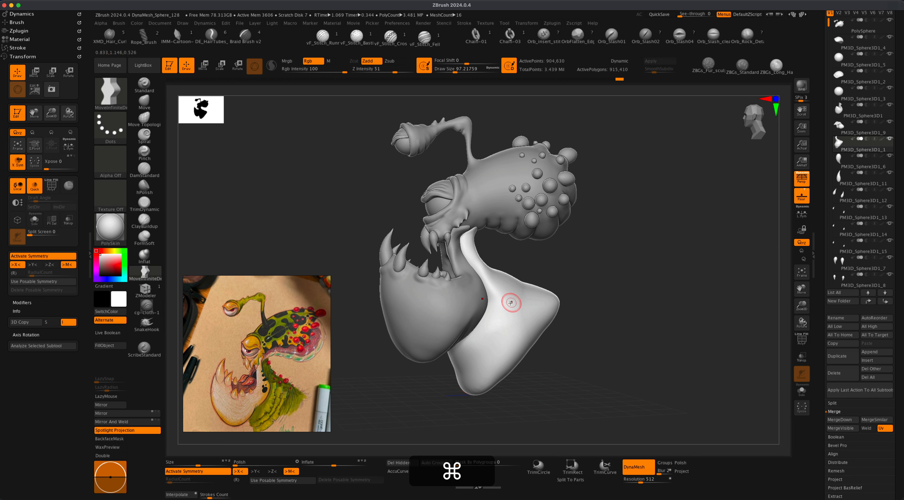
mouse_move(510, 302)
left_mouse_down("super")
mouse_move(501, 335)
mouse_move(517, 323)
left_mouse_up("super")
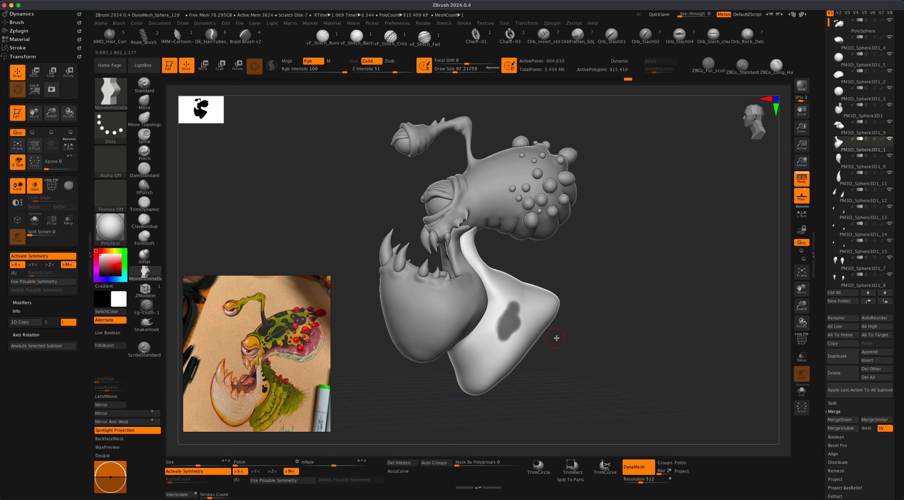
key("super+z")
key("alt+super+z")
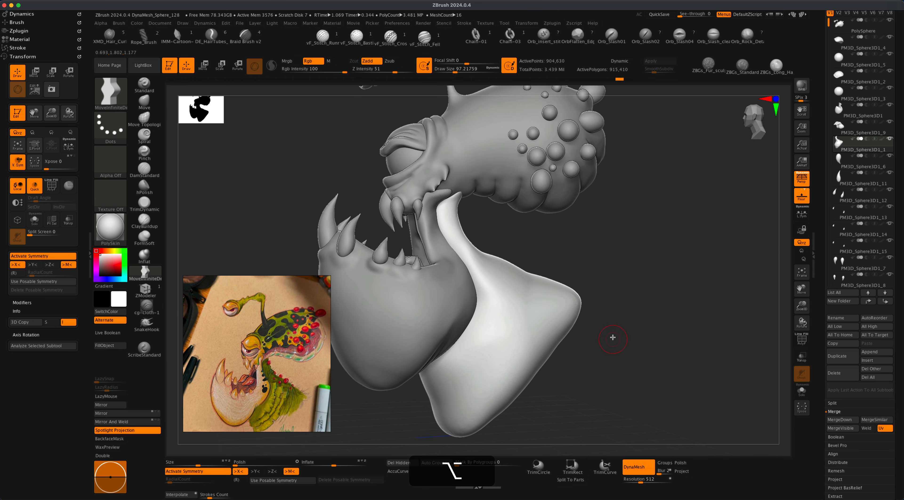
Mask a solid band with MaskPen along the side of the body part behind the jaw, at a draw size of about 46.
left_click_drag(613, 337, 611, 307, "alt")
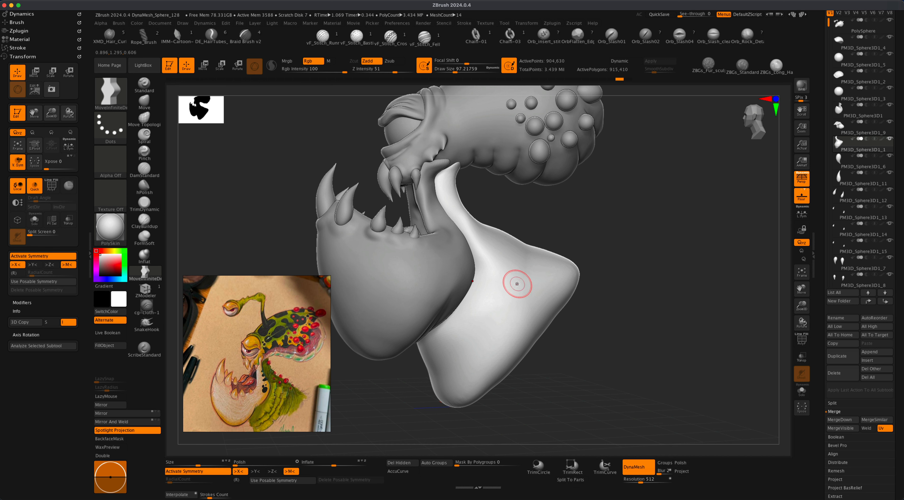
key("s")
left_click_drag(537, 212, 528, 224)
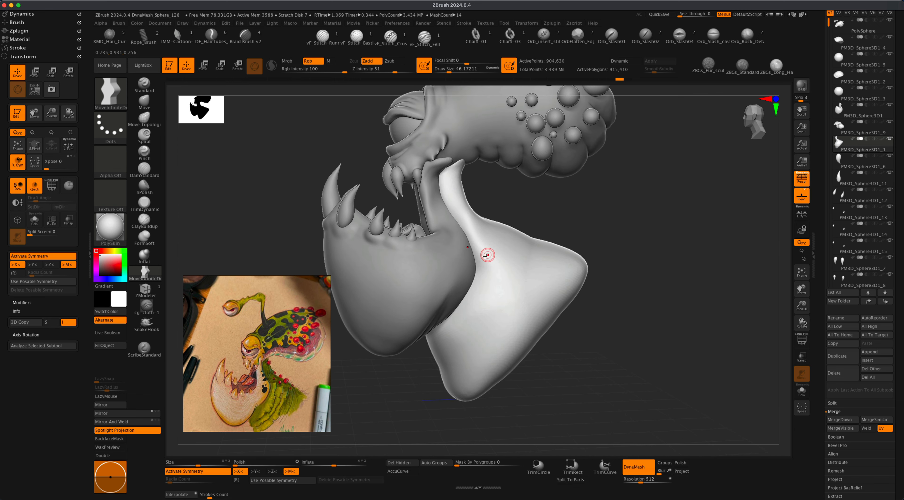
left_click_drag(476, 267, 490, 276, "super")
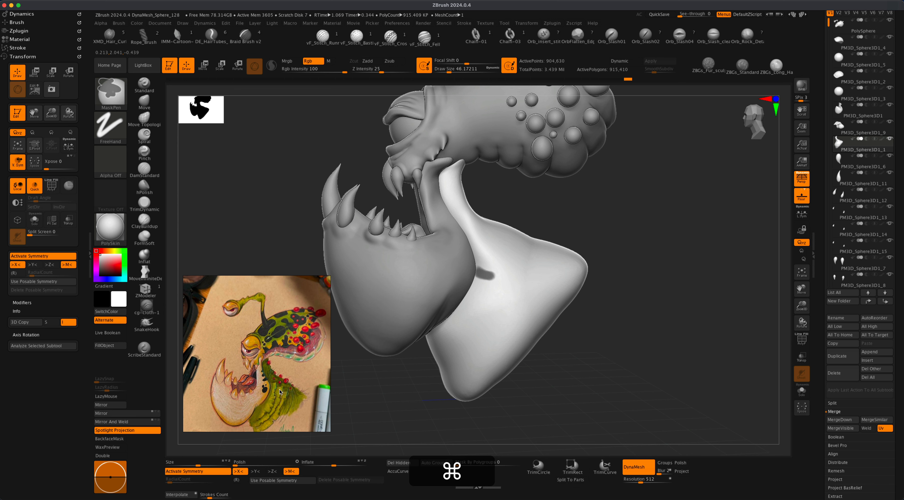
mouse_move(491, 276)
left_mouse_down("super")
mouse_move(471, 325)
mouse_move(443, 349)
mouse_move(493, 280)
mouse_move(440, 331)
mouse_move(474, 287)
left_mouse_up("super")
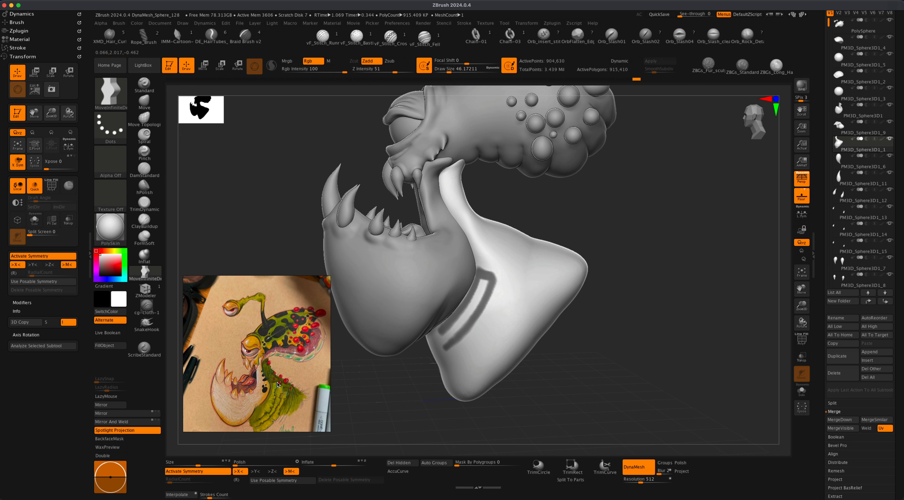
key("super")
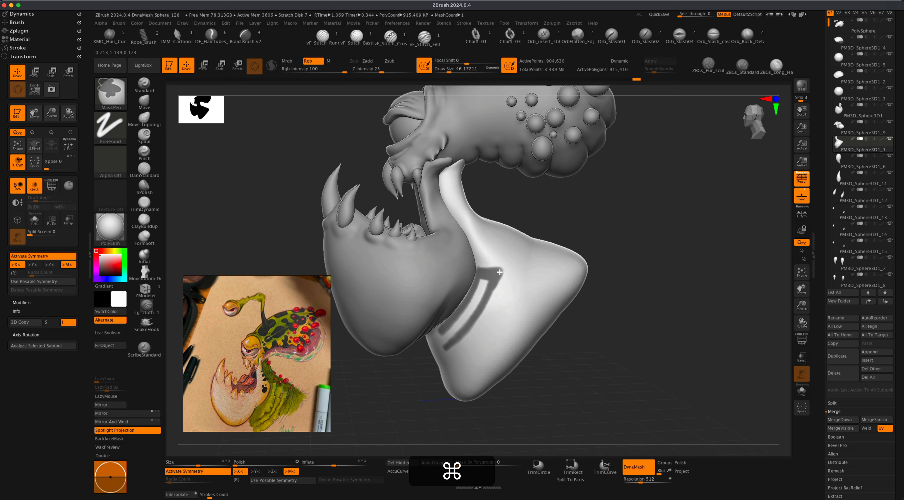
left_click_drag(489, 294, 448, 347, "super")
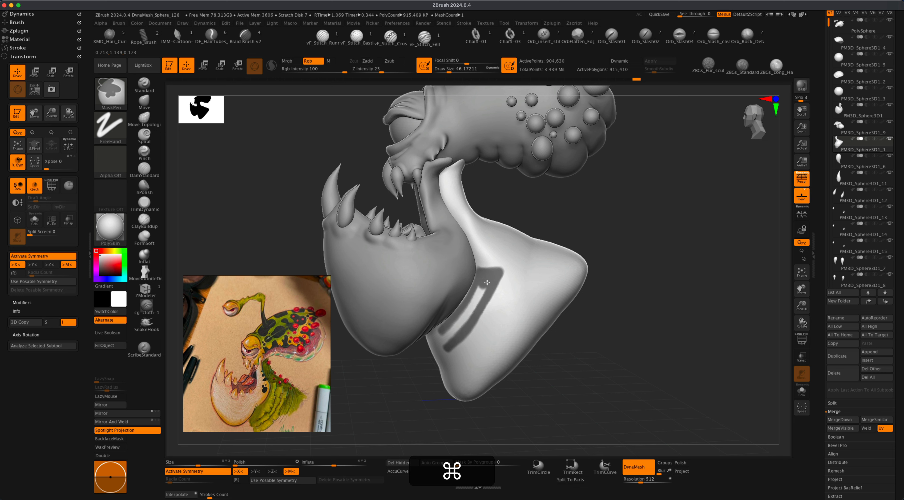
left_click_drag(482, 283, 473, 299, "super")
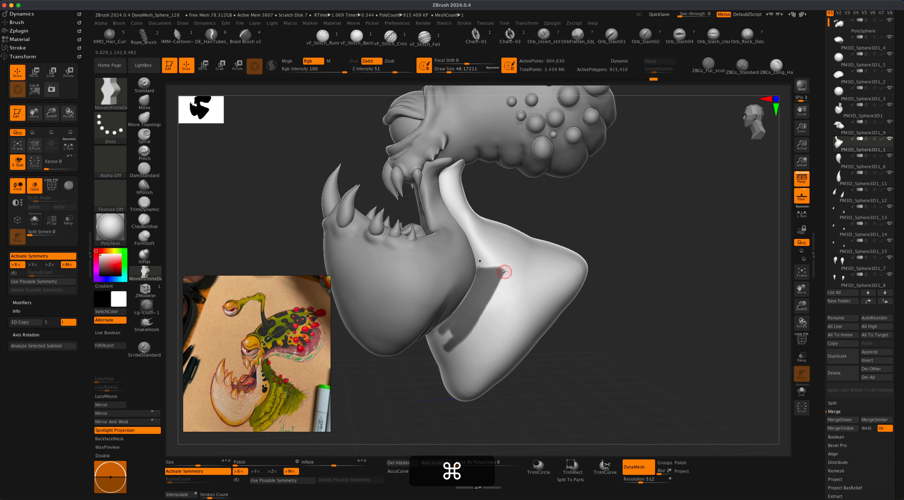
key("super+alt")
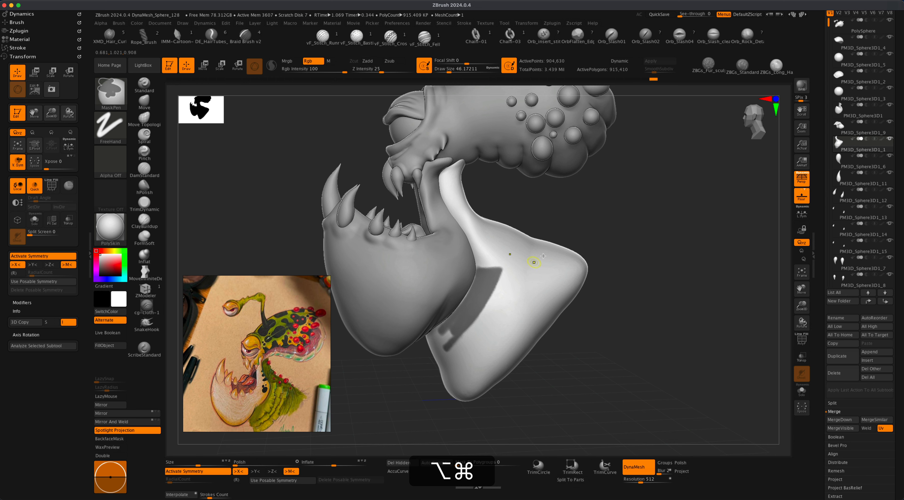
Extend the masked band around the underside of the body part below the jaw and fill its gaps.
mouse_move(591, 228)
left_mouse_down()
mouse_move(609, 212)
mouse_move(605, 233)
mouse_move(599, 220)
left_mouse_up()
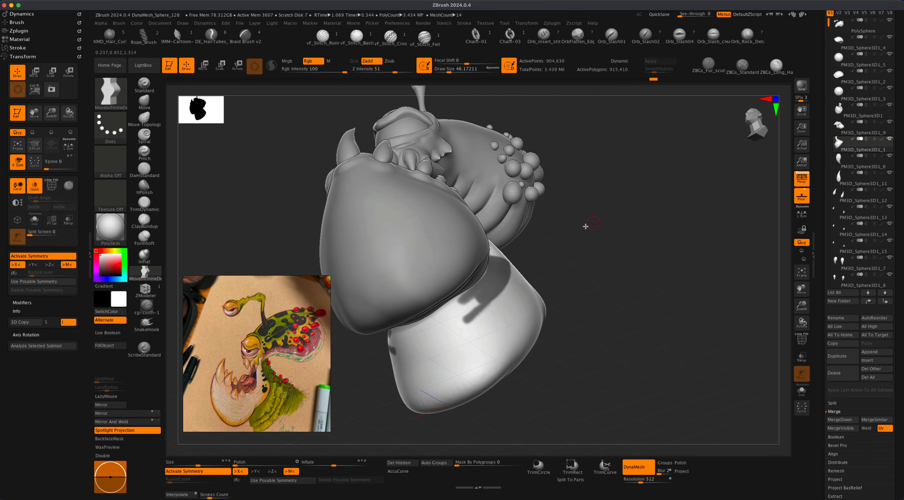
mouse_move(464, 298)
left_mouse_down("super")
mouse_move(404, 330)
mouse_move(461, 297)
mouse_move(409, 333)
mouse_move(459, 307)
mouse_move(451, 323)
mouse_move(421, 339)
mouse_move(474, 313)
mouse_move(441, 334)
left_mouse_up("super")
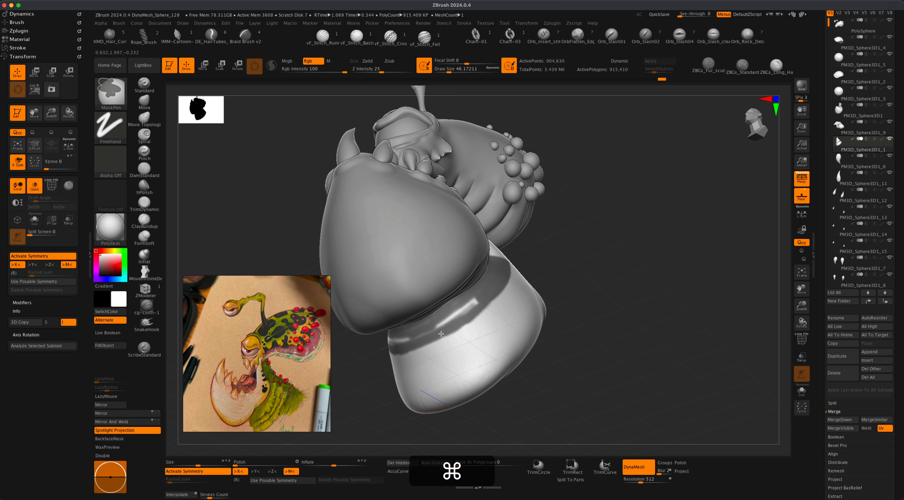
mouse_move(394, 350)
left_mouse_down("super")
mouse_move(449, 334)
mouse_move(479, 301)
mouse_move(416, 335)
left_mouse_up("super")
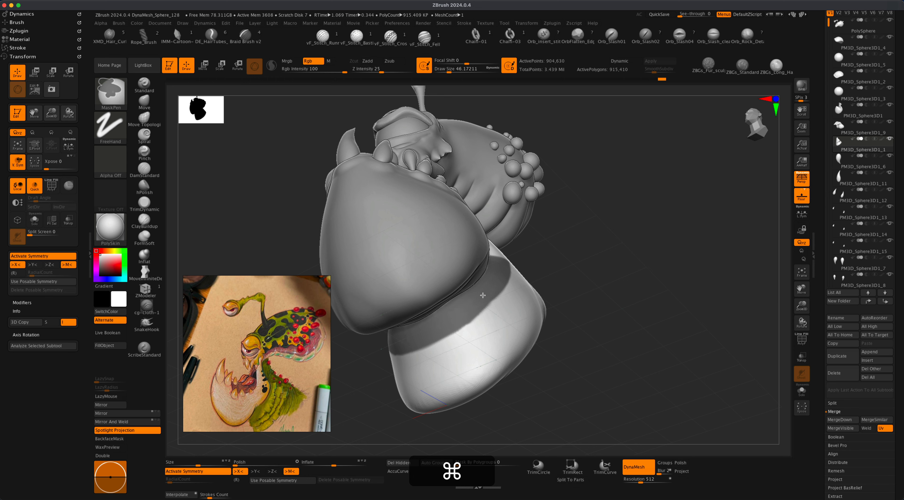
Extract the masked band as a separate piece with smoothness 5 and thickness 0.02, accept it, and clear its mask.
left_click_drag(591, 258, 626, 316)
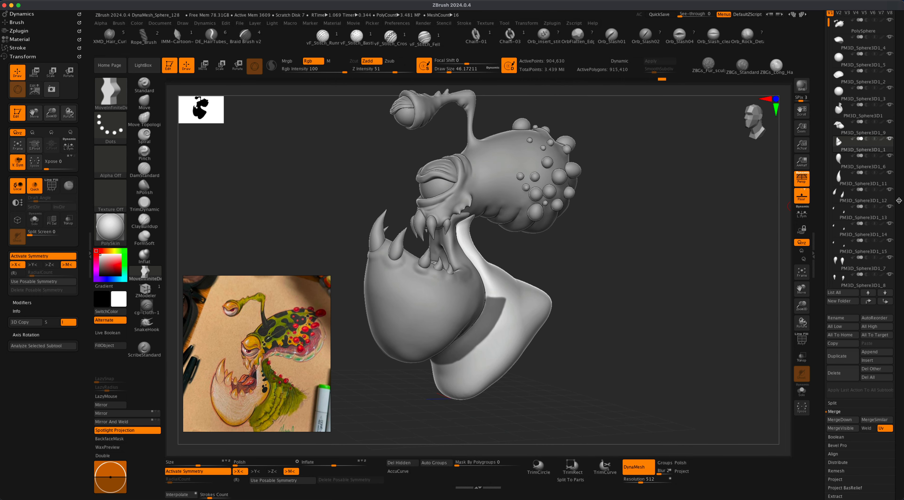
mouse_move(899, 200)
left_mouse_down()
mouse_move(894, 268)
mouse_move(897, 197)
left_mouse_up()
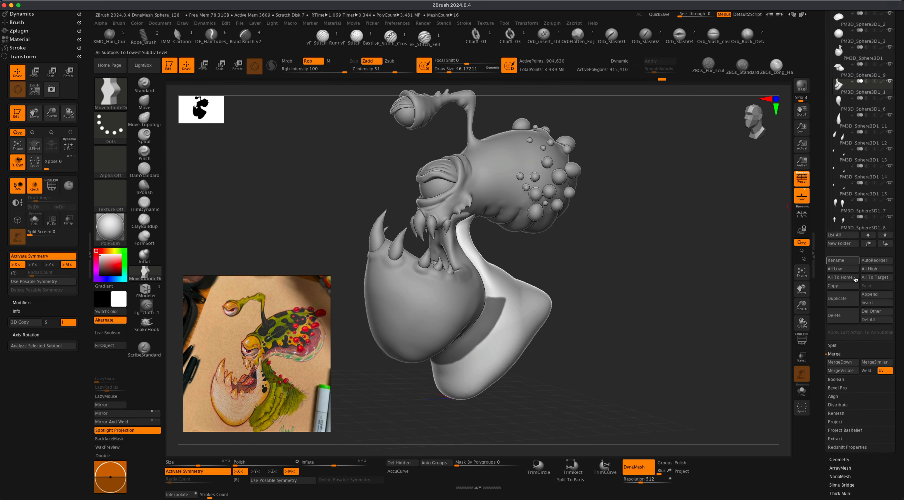
left_click(839, 439)
left_click_drag(898, 401, 901, 368)
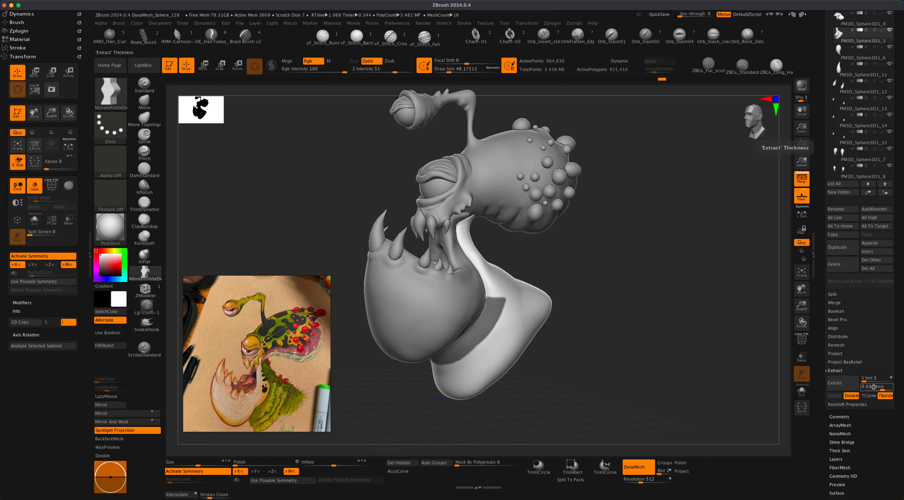
left_click(835, 383)
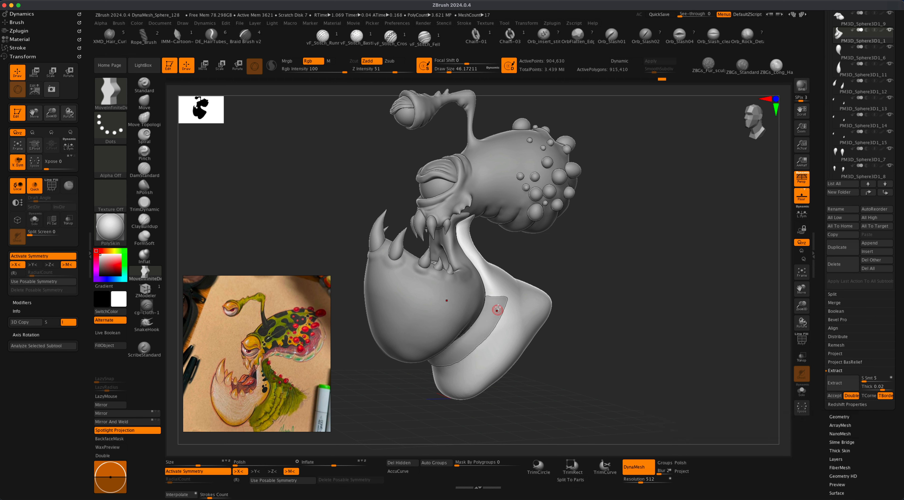
left_click_drag(613, 308, 601, 341)
left_click(839, 383)
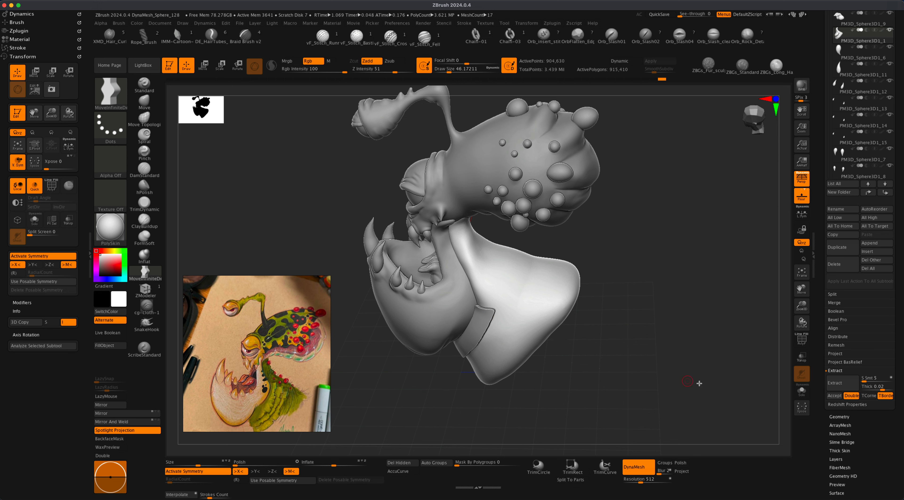
left_click(834, 396)
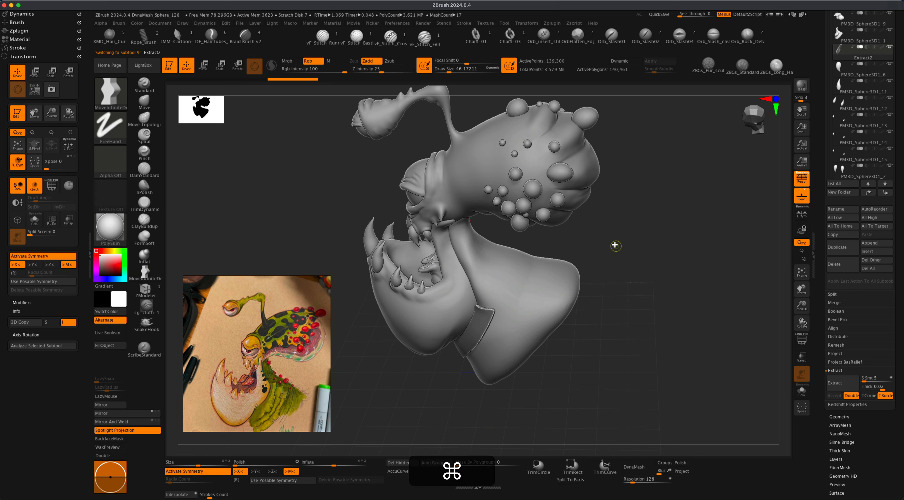
left_click_drag(621, 232, 670, 321, "super")
Select the body part beneath the extracted band, hide the band, and clear the body part's mask.
left_click_drag(580, 318, 669, 277)
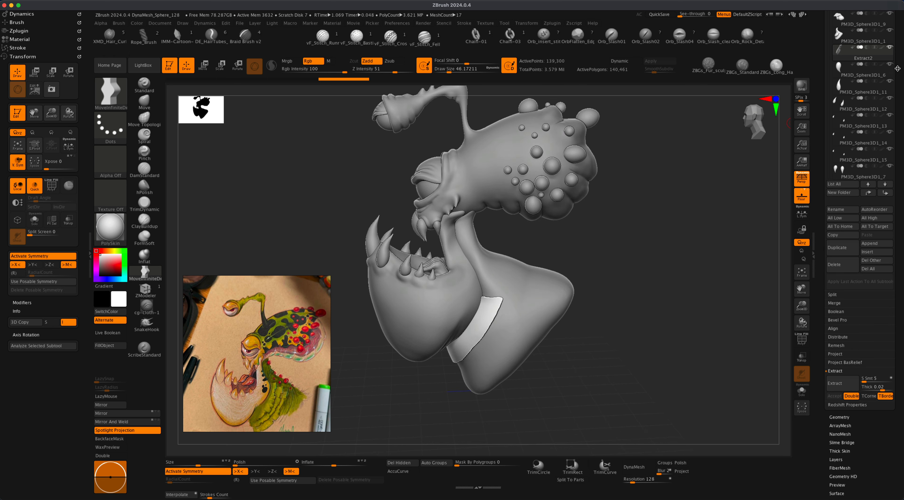
scroll(863, 120, "up", 5)
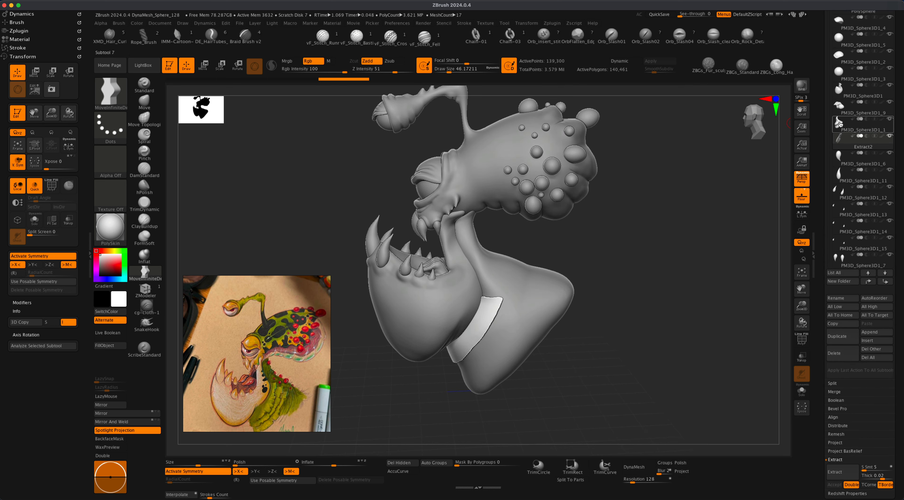
left_click(839, 123)
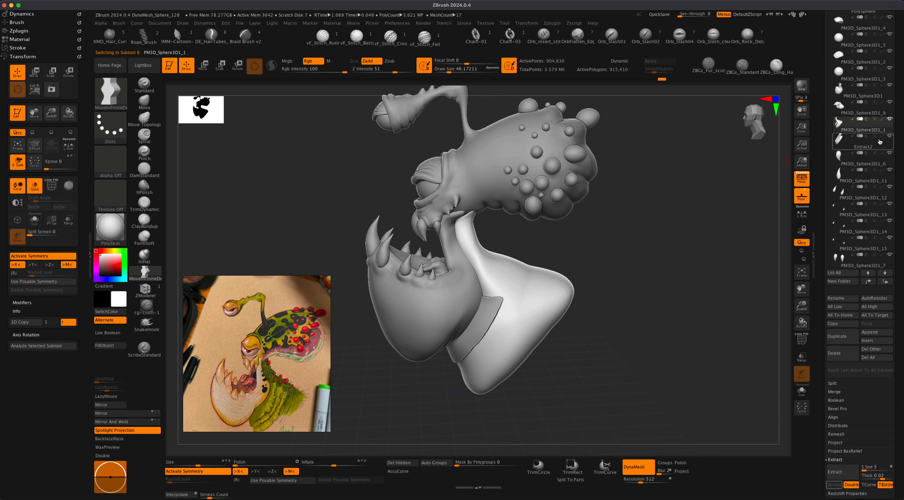
left_click(889, 136)
left_click(890, 137)
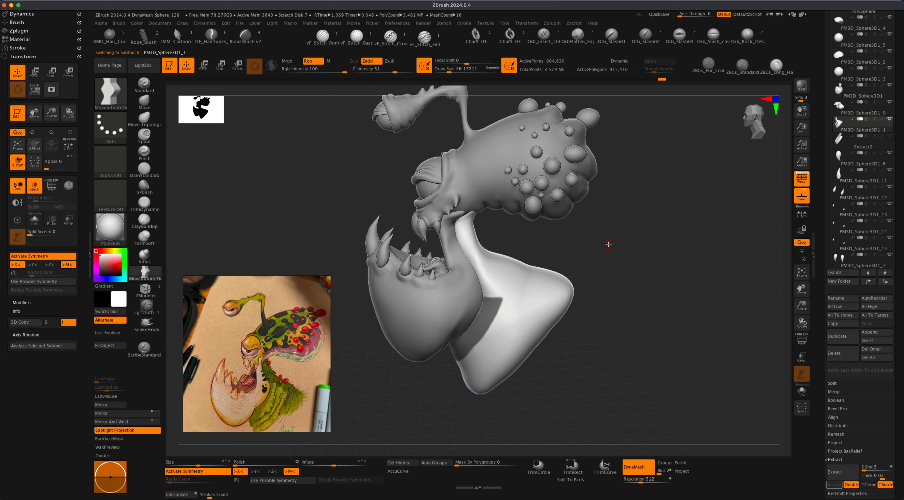
left_click_drag(625, 217, 654, 276, "super")
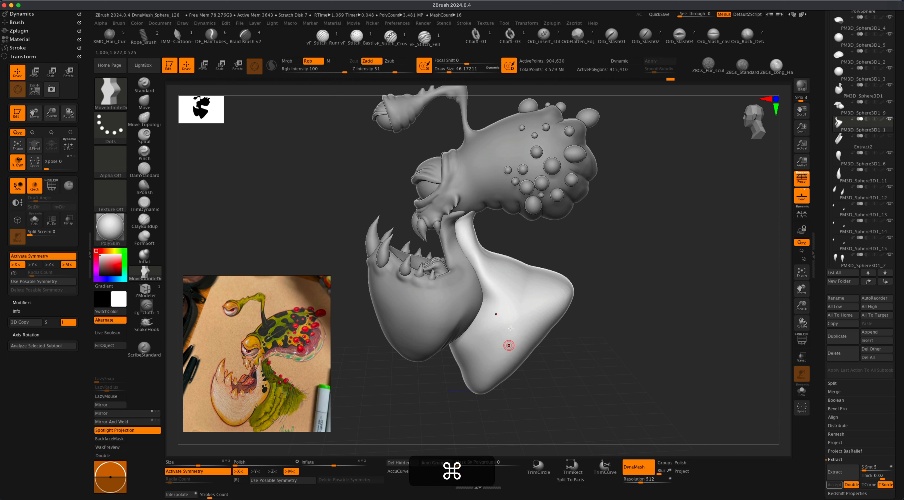
Select the extracted band and remesh it with DynaMesh at resolution 512.
left_click(841, 143)
mouse_move(651, 292)
left_mouse_down()
mouse_move(665, 268)
mouse_move(652, 291)
left_mouse_up()
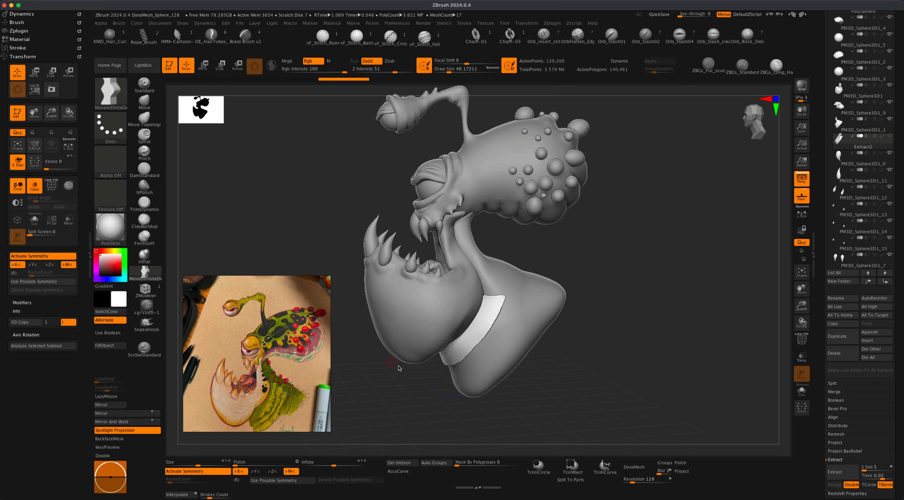
mouse_move(384, 383)
left_mouse_down("alt")
mouse_move(390, 393)
mouse_move(373, 381)
mouse_move(373, 389)
mouse_move(375, 377)
mouse_move(355, 382)
mouse_move(369, 391)
mouse_move(631, 292)
mouse_move(634, 280)
left_mouse_up("alt")
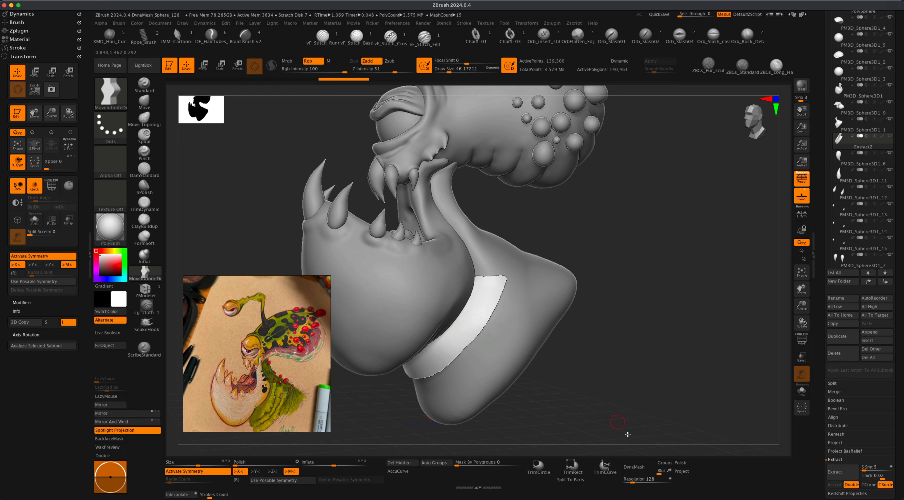
left_click_drag(643, 479, 641, 480)
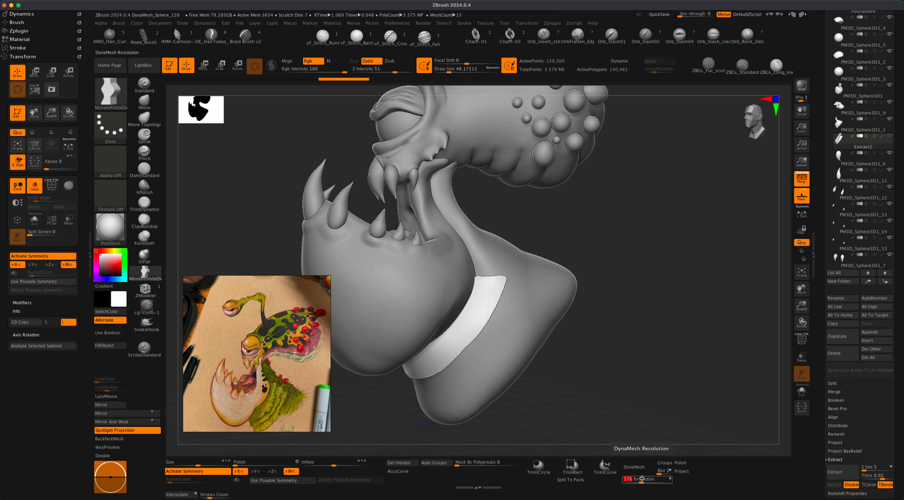
type("512")
key("Return")
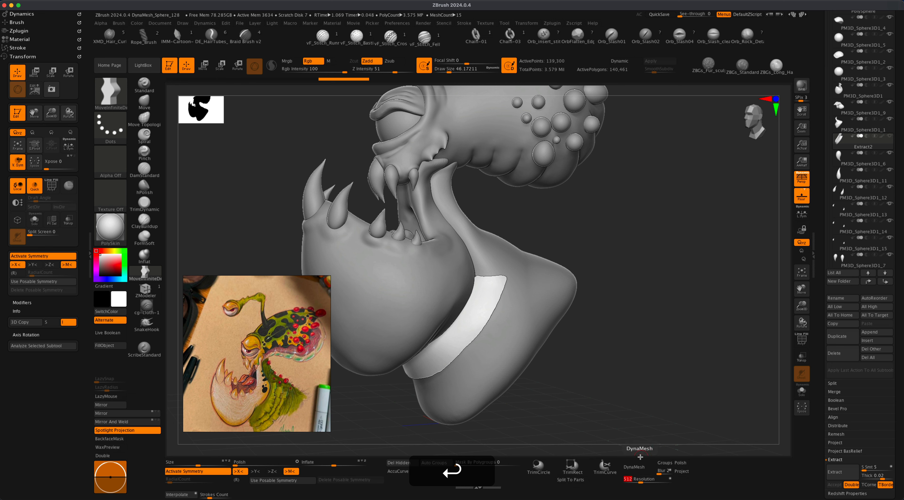
left_click(637, 468)
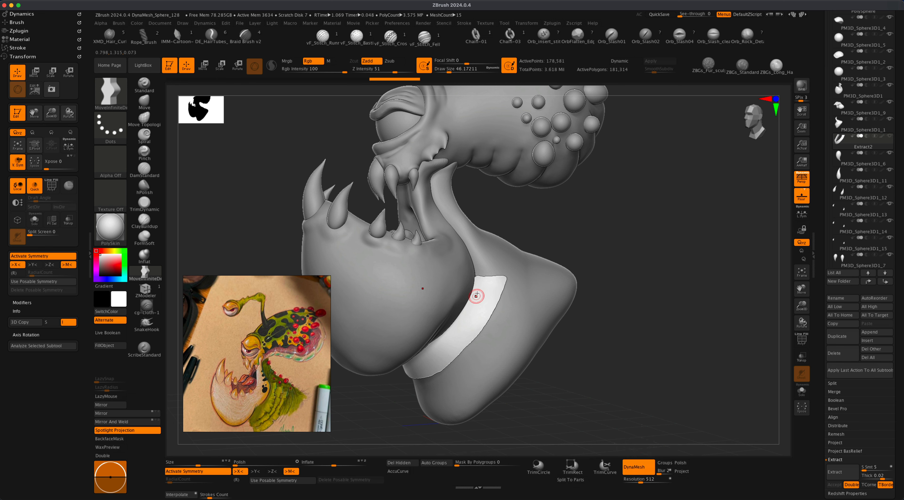
Cut off the band's uneven upper end with a KnifeCurve stroke across the side of the neck.
mouse_move(639, 283)
left_mouse_down()
mouse_move(609, 315)
mouse_move(637, 294)
mouse_move(637, 285)
mouse_move(627, 289)
left_mouse_up()
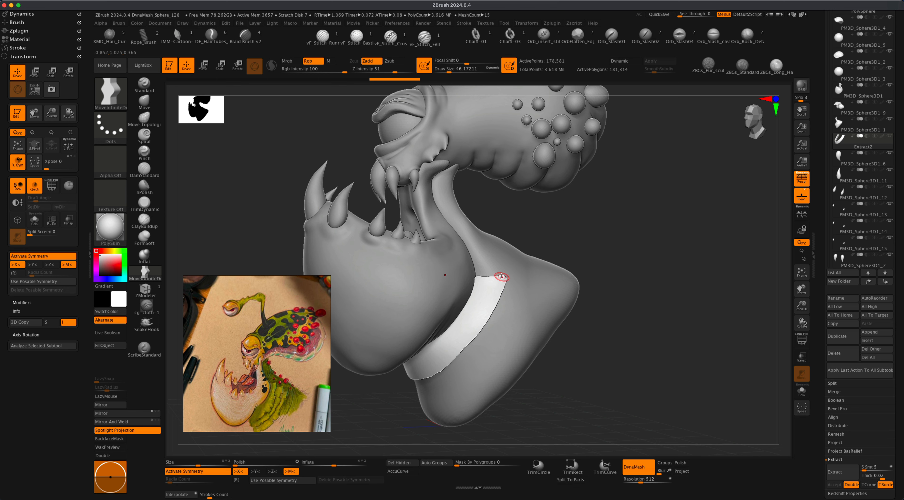
left_click_drag(568, 238, 563, 237)
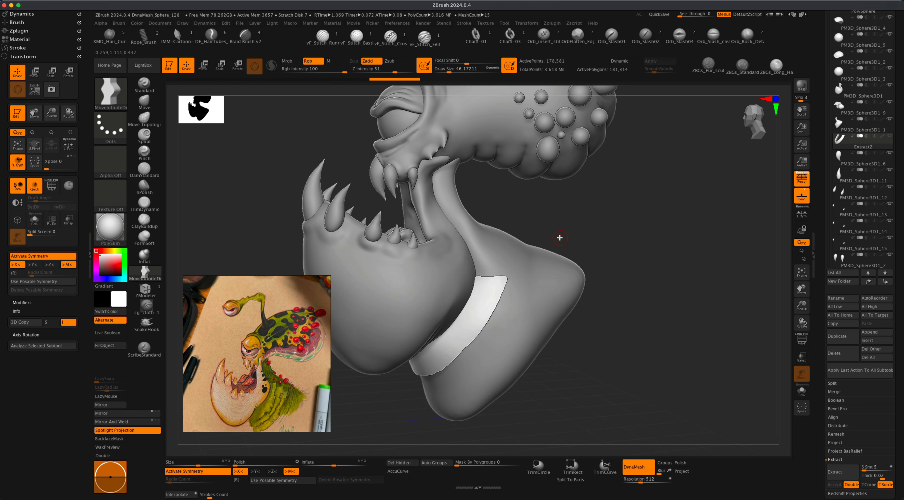
key("shift+super")
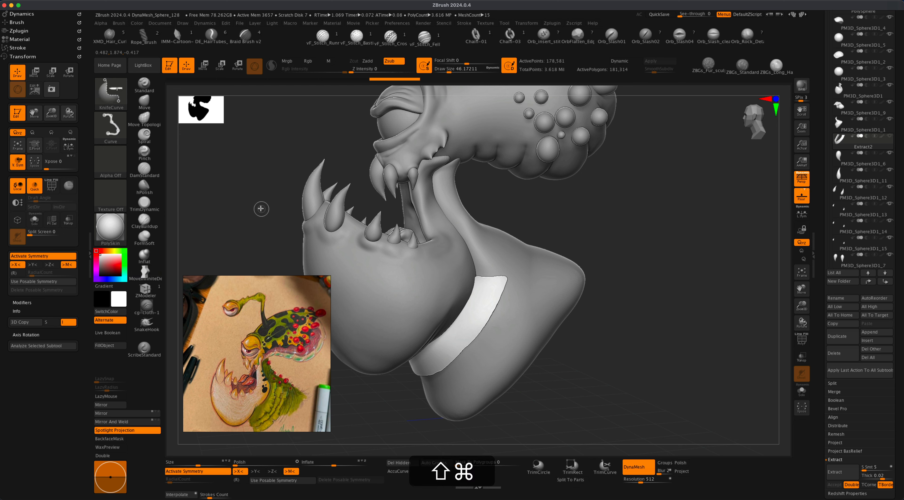
mouse_move(242, 232)
left_mouse_down()
mouse_move(492, 316)
mouse_move(490, 283)
mouse_move(527, 282)
mouse_move(678, 231)
mouse_move(663, 231)
mouse_move(663, 210)
mouse_move(650, 222)
left_mouse_up()
key("alt")
key("alt")
key("space")
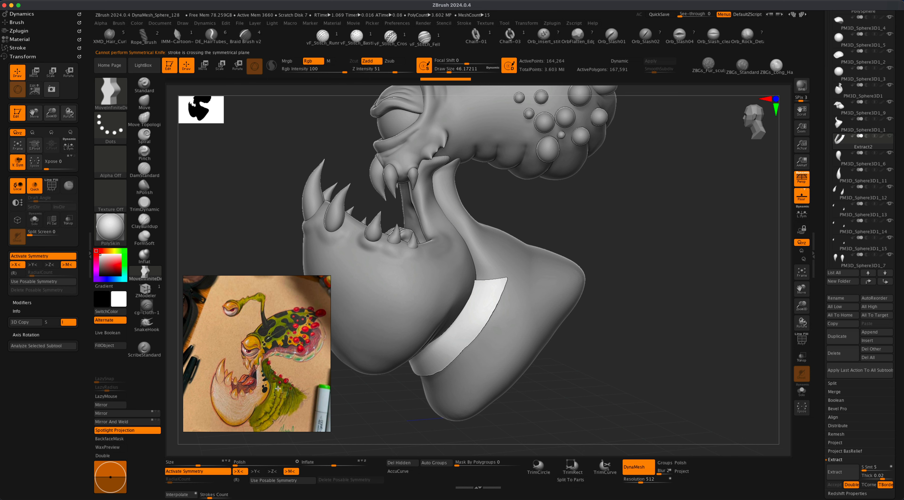
Trim the band's rear edge to a smooth line with a curved KnifeCurve cut from the upper body to below the jaw.
left_click_drag(618, 245, 609, 259)
left_click_drag(522, 217, 426, 394, "shift+super")
key("space")
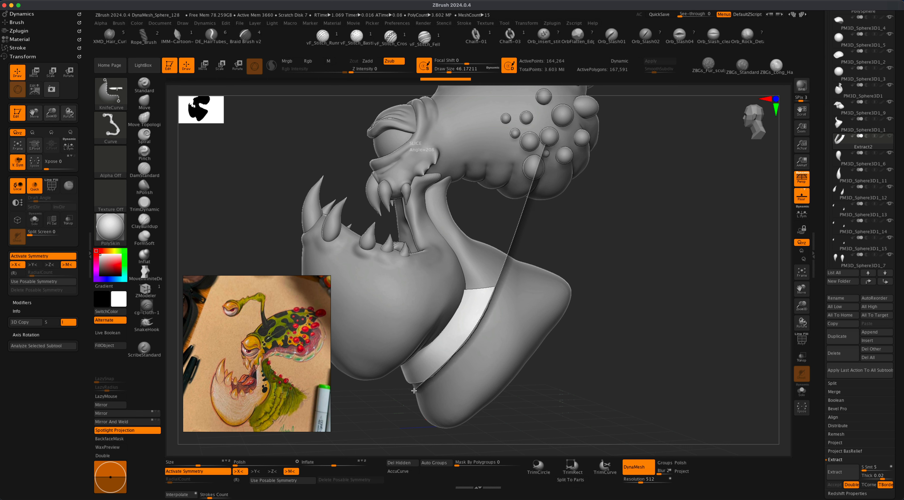
left_click_drag(414, 391, 414, 390, "shift+super")
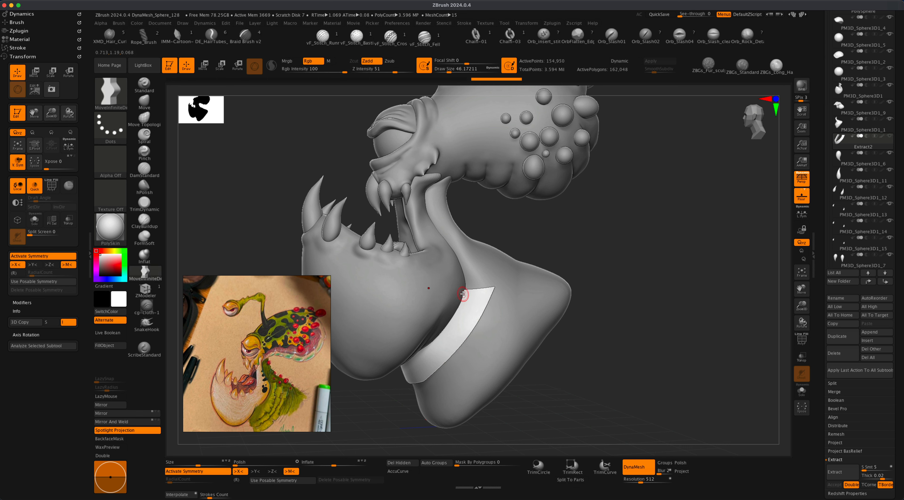
Try another KnifeCurve cut along the band's rear edge from a front three-quarter view, and undo it.
mouse_move(617, 305)
left_mouse_down()
mouse_move(631, 299)
mouse_move(620, 289)
mouse_move(583, 316)
left_mouse_up()
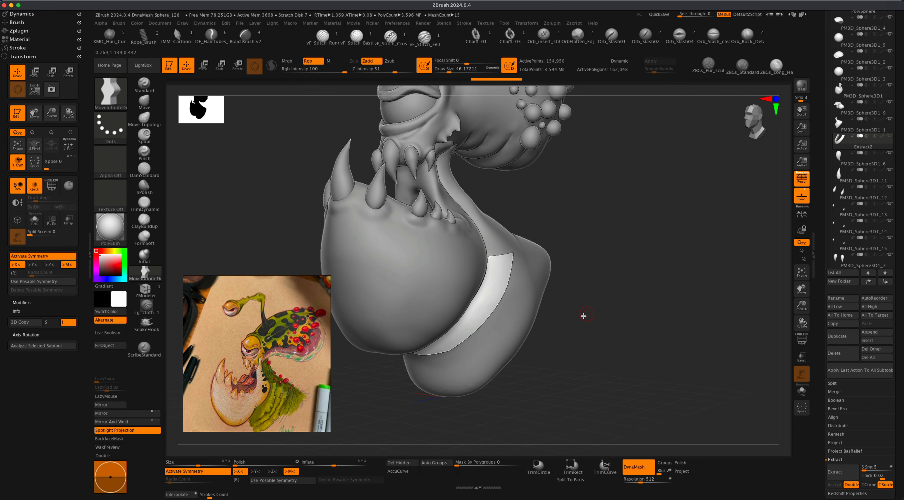
mouse_move(602, 251)
left_mouse_down("shift+super")
mouse_move(470, 329)
mouse_move(400, 412)
mouse_move(373, 385)
mouse_move(372, 404)
mouse_move(359, 396)
left_mouse_up("shift+super")
mouse_move(560, 313)
left_mouse_down()
mouse_move(600, 281)
mouse_move(608, 257)
mouse_move(592, 255)
mouse_move(597, 228)
mouse_move(587, 214)
mouse_move(567, 233)
left_mouse_up()
key("super+z")
mouse_move(563, 269)
left_mouse_down()
mouse_move(575, 274)
mouse_move(565, 247)
mouse_move(577, 275)
left_mouse_up()
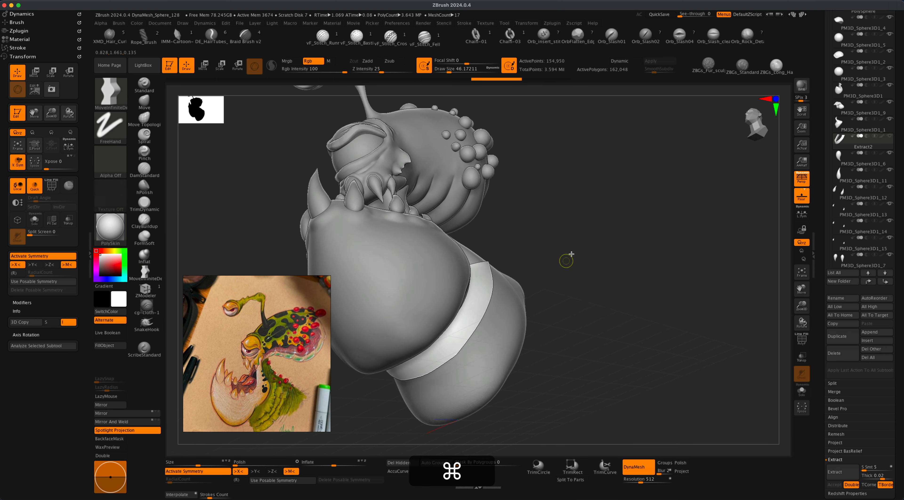
Trim the band's rear edge with a KnifeCurve cut from a front three-quarter view, and adjust its fit against the body with the Move brush.
mouse_move(578, 221)
left_mouse_down("shift+super")
mouse_move(400, 430)
mouse_move(377, 437)
left_mouse_up("shift+super")
mouse_move(562, 306)
left_mouse_down()
mouse_move(568, 242)
mouse_move(557, 222)
mouse_move(563, 271)
mouse_move(579, 278)
mouse_move(602, 265)
mouse_move(597, 322)
mouse_move(597, 281)
mouse_move(618, 277)
mouse_move(620, 301)
mouse_move(628, 299)
left_mouse_up()
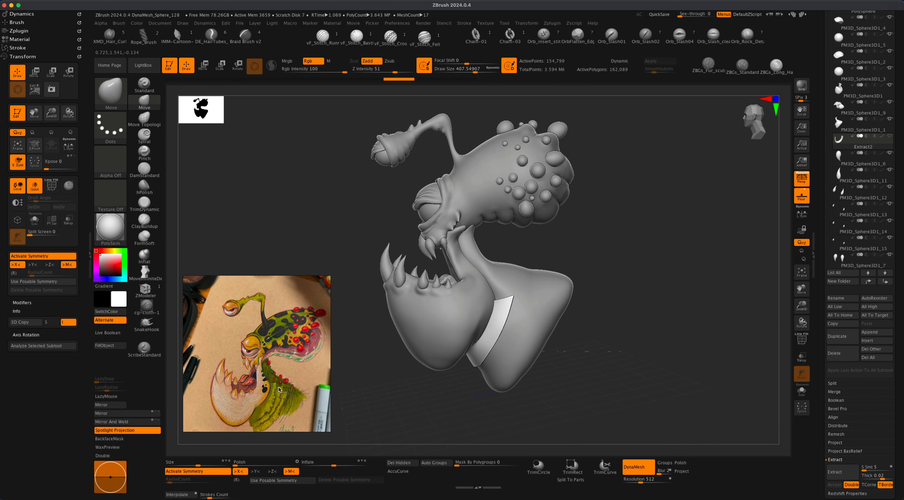
mouse_move(401, 392)
left_mouse_down()
mouse_move(379, 390)
mouse_move(442, 381)
mouse_move(501, 312)
left_mouse_up()
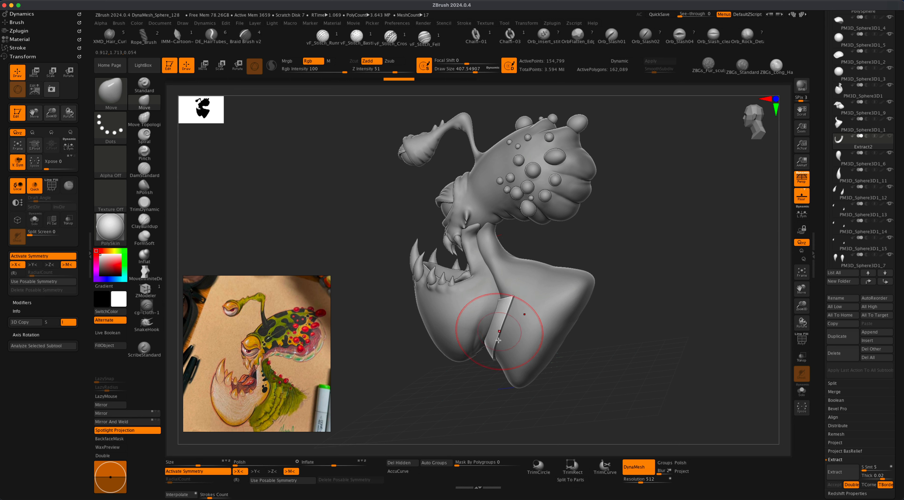
mouse_move(422, 398)
left_mouse_down()
mouse_move(442, 399)
mouse_move(392, 375)
left_mouse_up()
left_click_drag(620, 333, 602, 339, "alt")
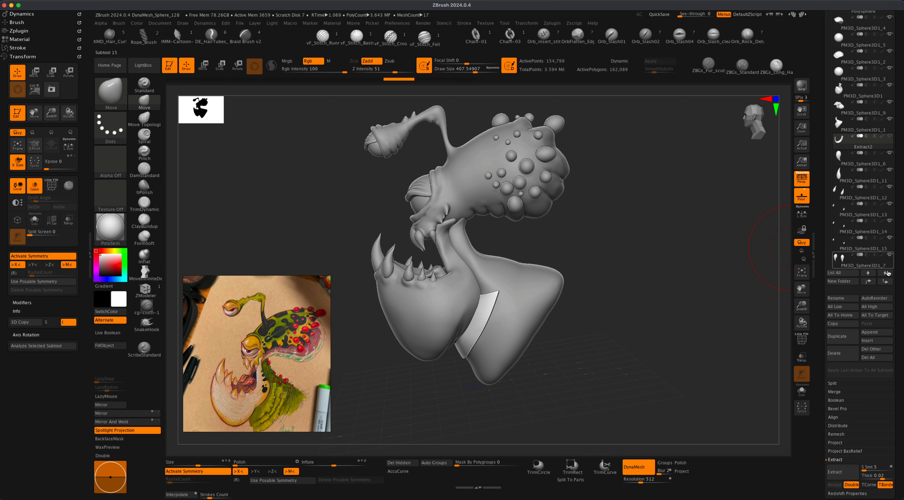
Move the band's subtool down to the end of the subtool list and duplicate it.
left_click(885, 281)
left_click(885, 281)
left_click(885, 281)
left_click(885, 281)
left_click(884, 281)
left_click(885, 282)
left_click(885, 281)
left_click(885, 281)
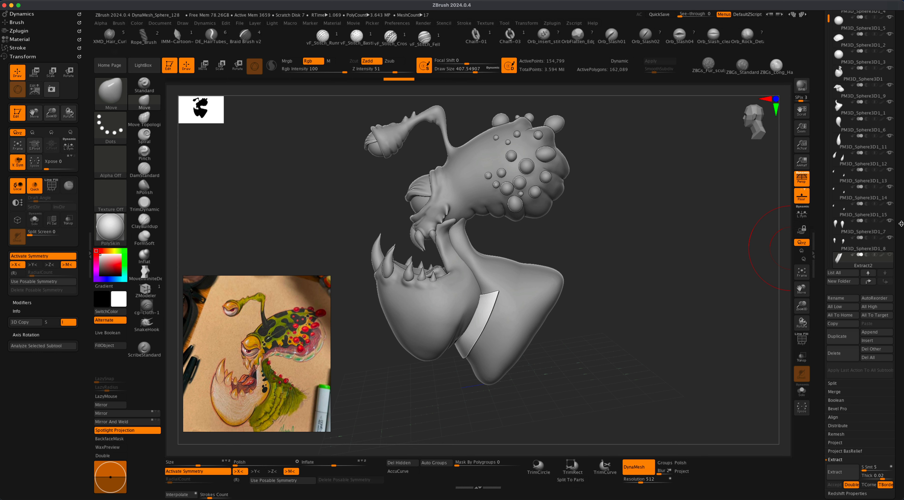
left_click(838, 338)
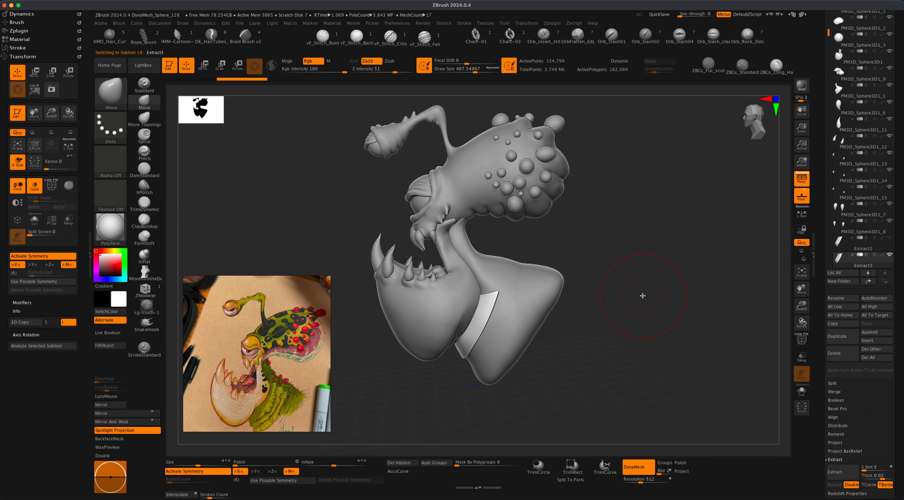
Turn off perspective and, from the side view, shift the duplicated band down and back so it sits behind the first band.
left_click(802, 178)
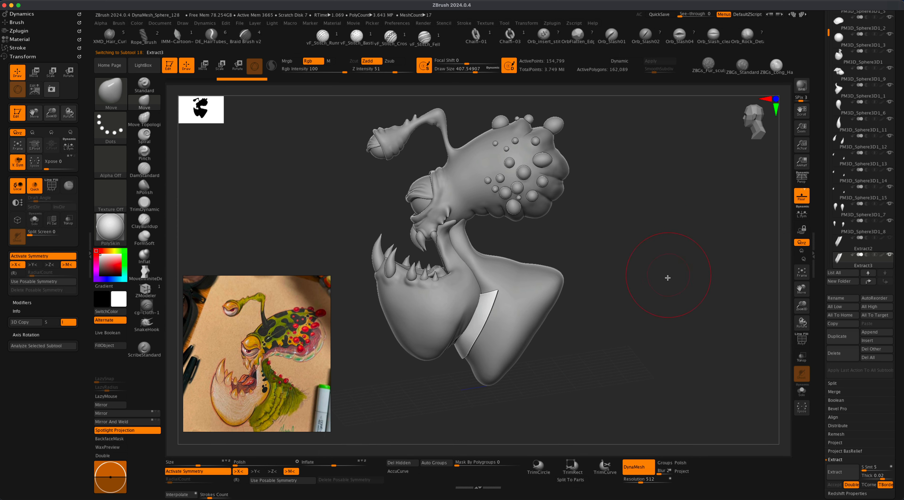
left_click_drag(652, 297, 650, 243, "shift")
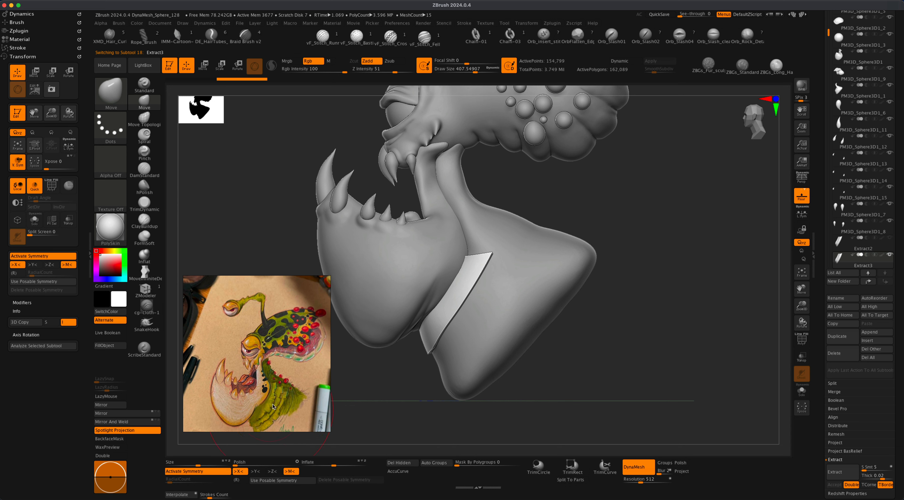
key("w")
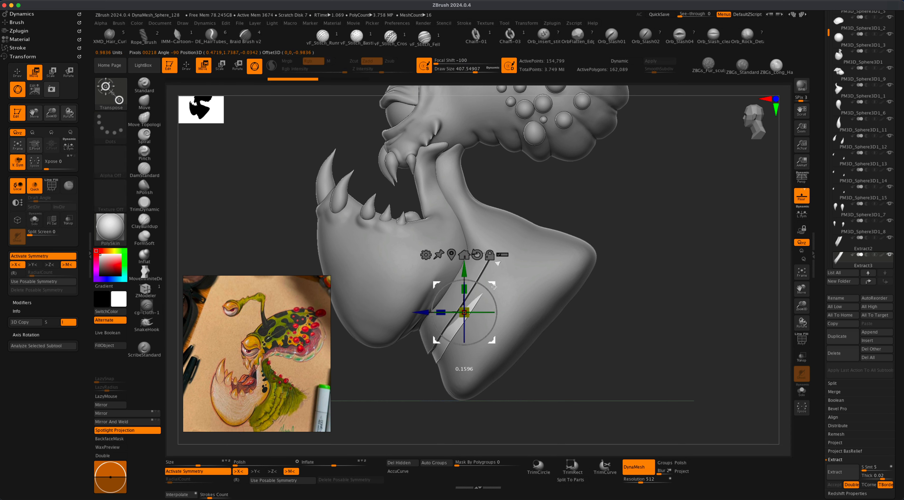
left_click_drag(494, 287, 493, 290)
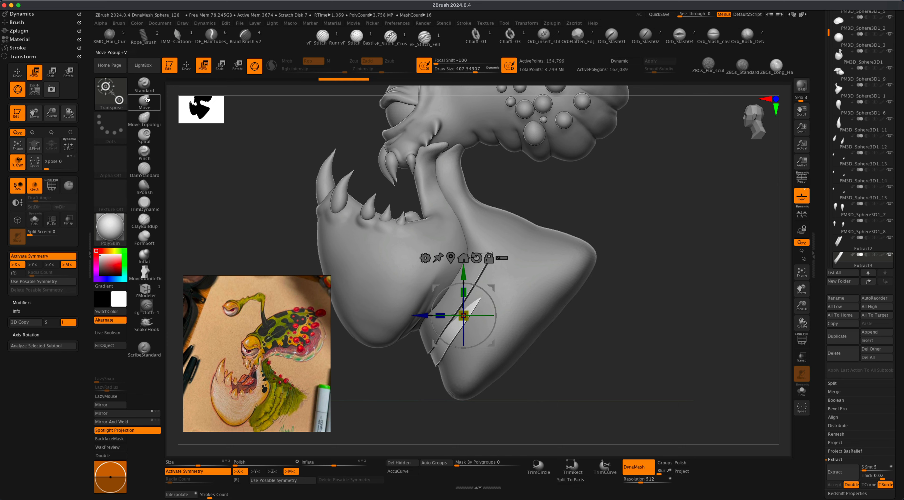
key("q")
Fit the second band around the body with the Move brush at a draw size of about 299, using transparency to check the overlap.
left_click_drag(646, 246, 692, 291)
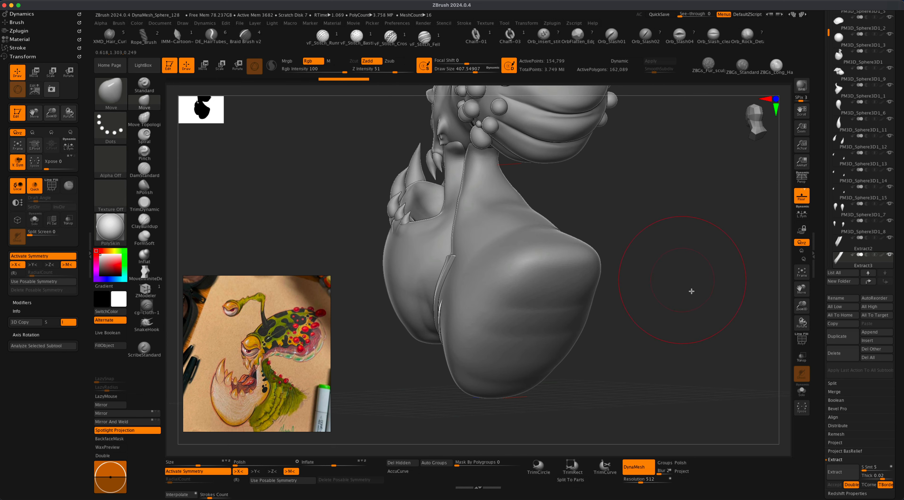
left_click(802, 356)
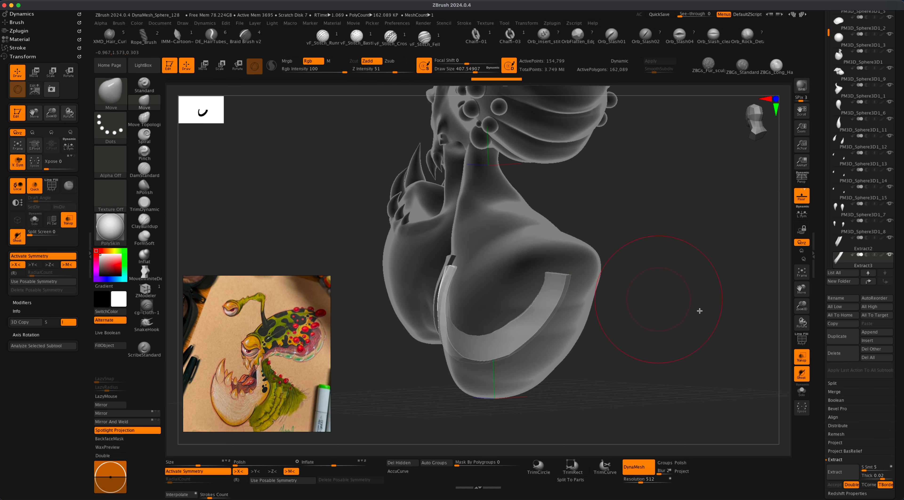
left_click(803, 362)
left_click_drag(672, 329, 697, 324)
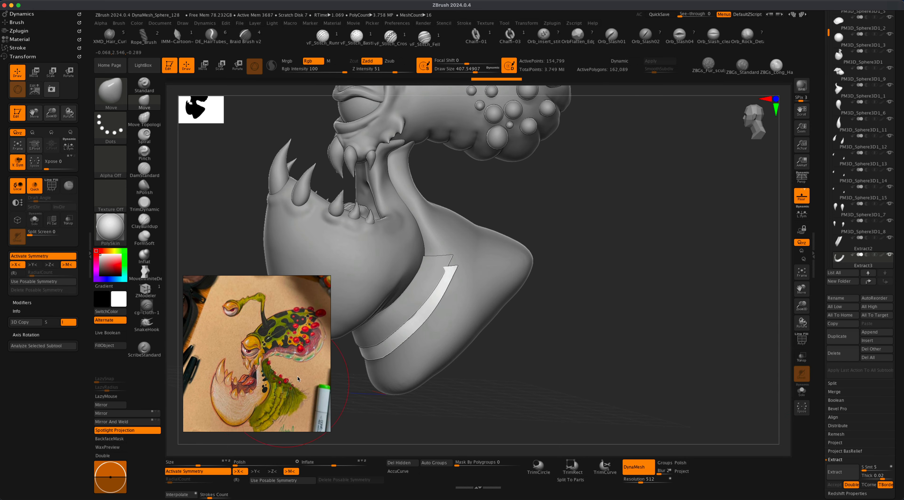
key("s")
left_click_drag(557, 294, 550, 294)
left_click_drag(459, 268, 471, 267)
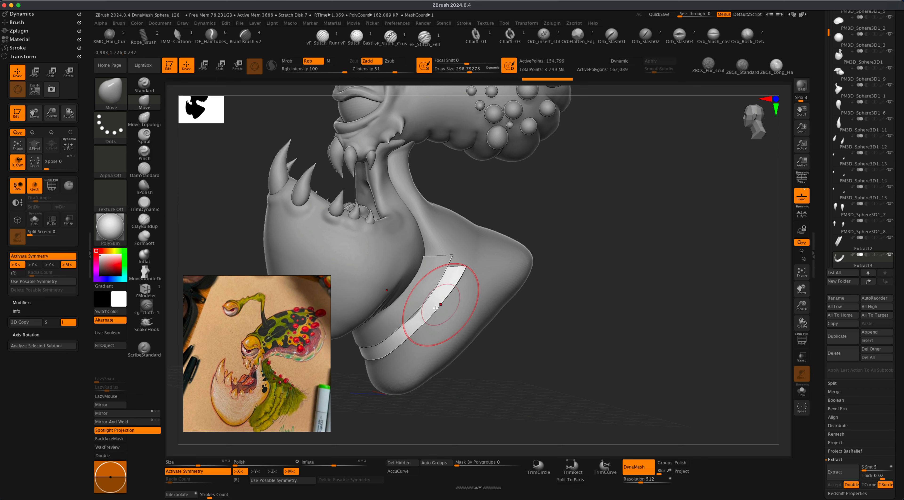
left_click_drag(543, 340, 432, 317)
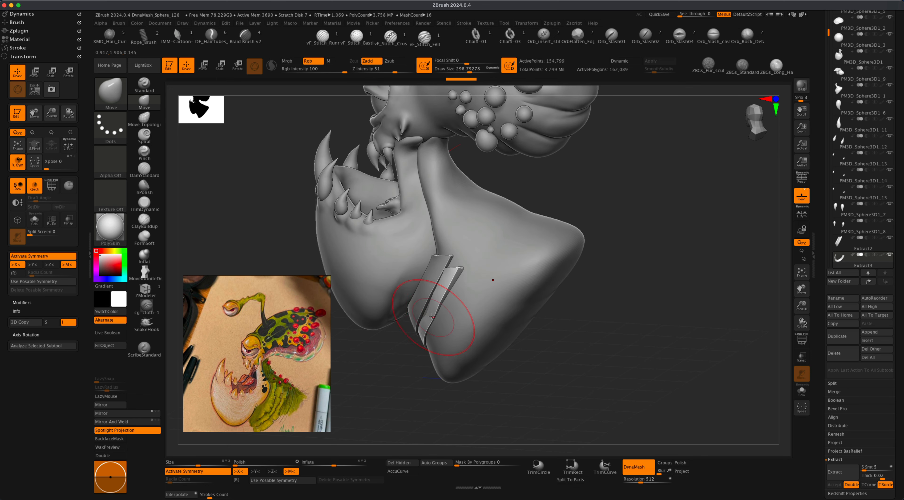
left_click_drag(377, 368, 443, 258)
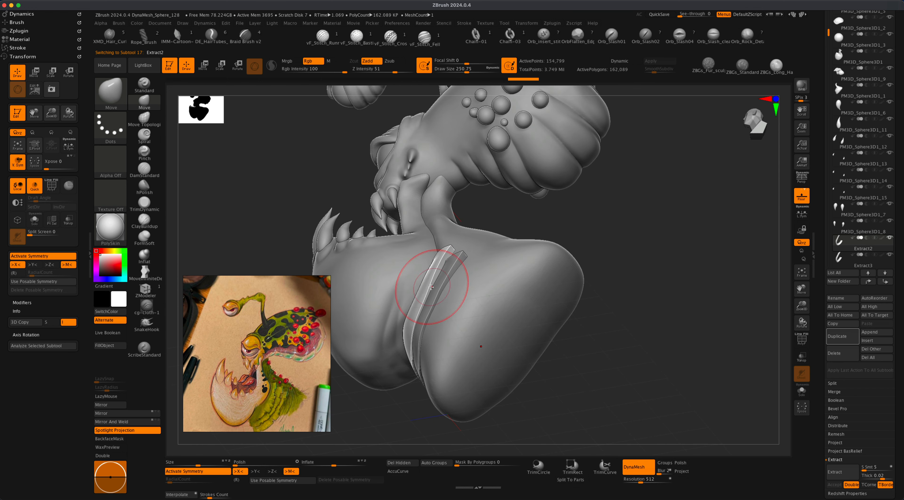
Duplicate the second band and move the copy farther down and back along the body in side view.
left_click(458, 263, "alt")
left_click_drag(586, 284, 623, 276, "alt+shift")
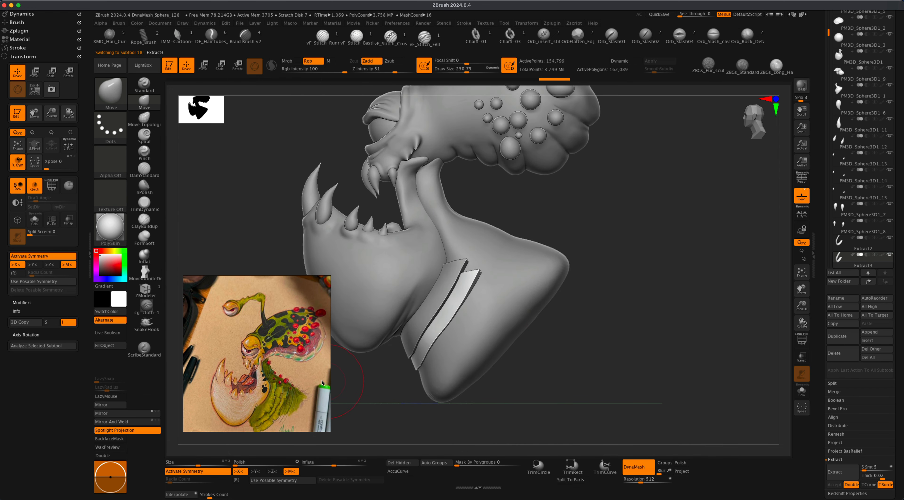
left_click(842, 336)
left_click_drag(653, 348, 651, 337, "alt")
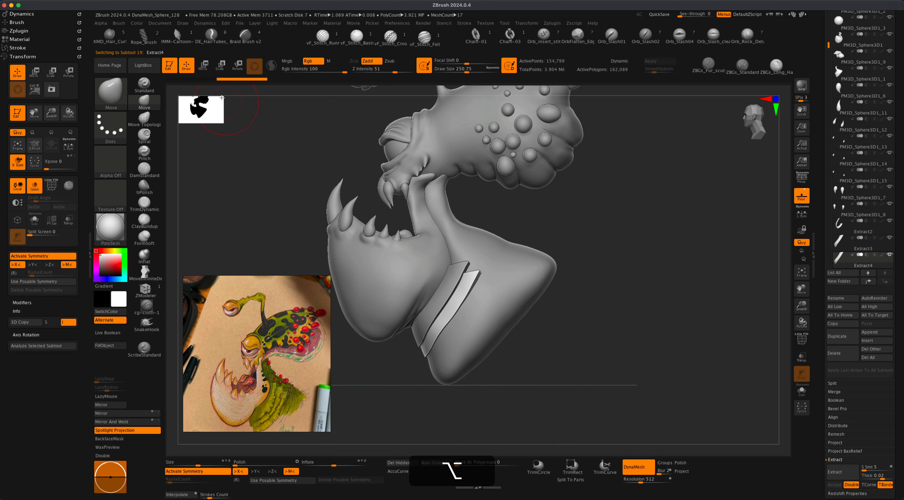
key("w")
left_click_drag(478, 285, 485, 301, "ctrl")
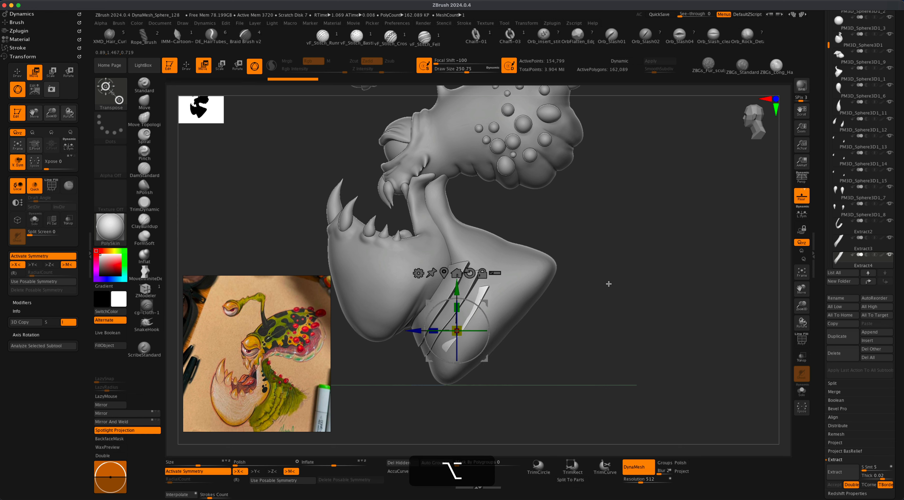
left_click_drag(607, 284, 541, 296, "alt")
left_click(186, 65)
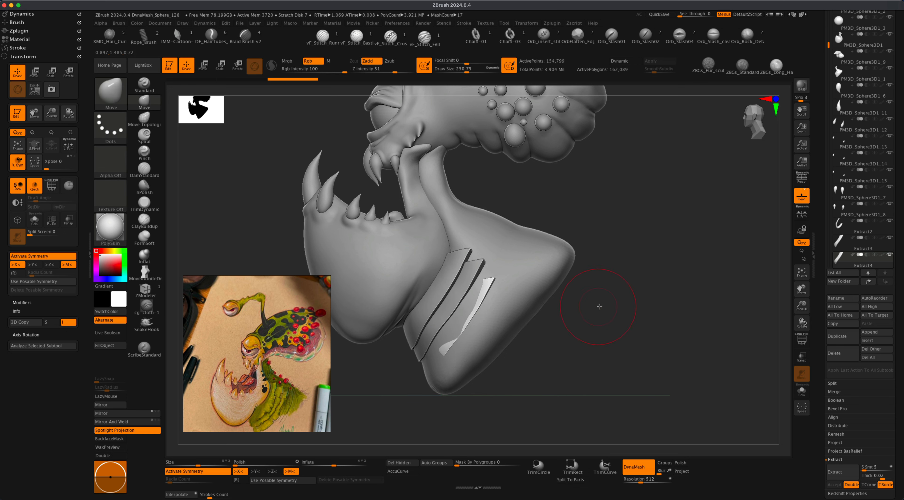
Pull the third band out onto the body surface behind the second with the Move brush, starting at a draw size of about 358.
key("s")
left_click_drag(607, 282, 614, 283)
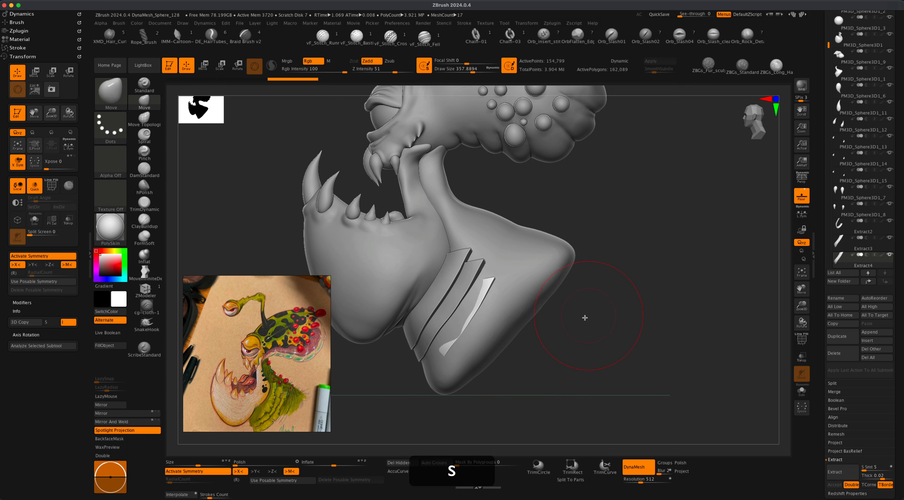
left_click_drag(585, 318, 580, 318)
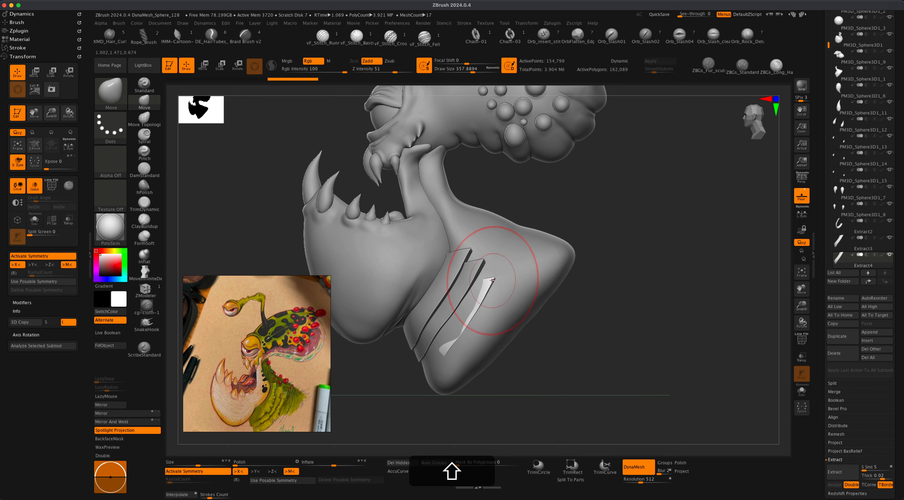
mouse_move(585, 269)
left_mouse_down()
mouse_move(520, 258)
mouse_move(605, 281)
left_mouse_up()
left_click_drag(604, 280, 540, 317, "alt")
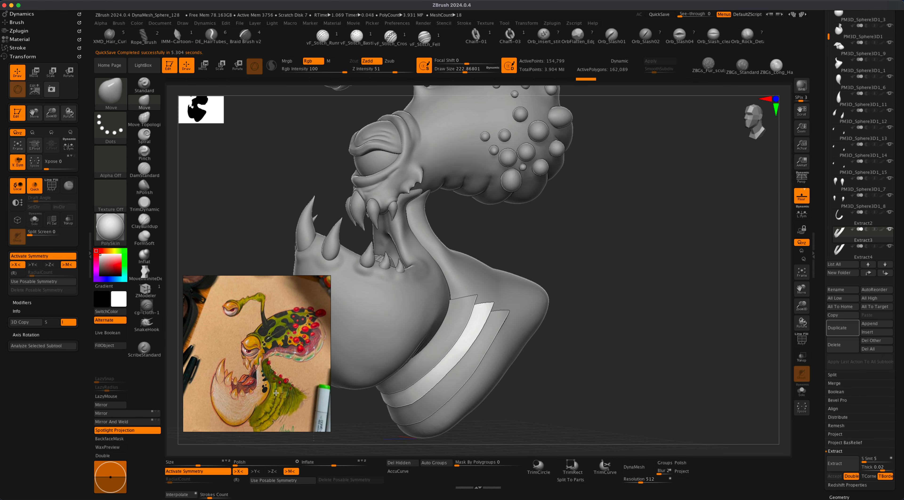
Select the first band and cut a pointed notch into its rear edge near the upper end with KnifeCurve.
left_click_drag(606, 278, 592, 298, "alt")
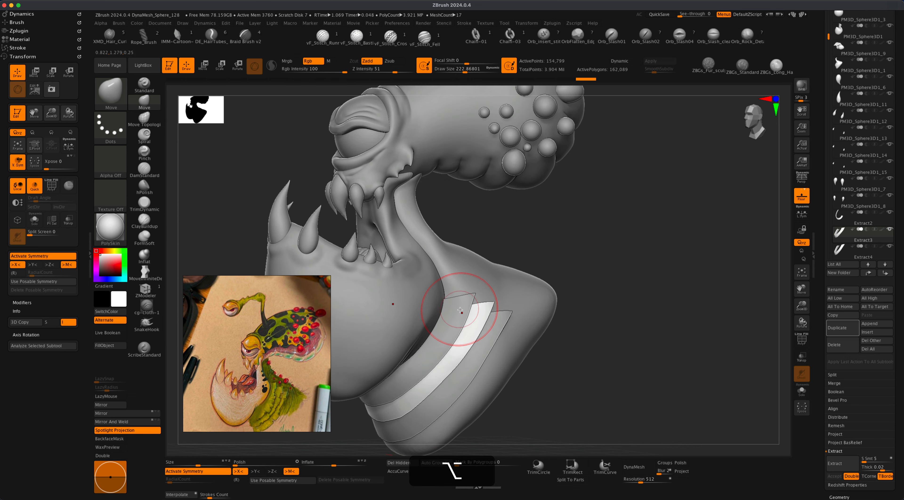
left_click(462, 309, "alt")
left_click_drag(562, 220, 557, 217, "alt")
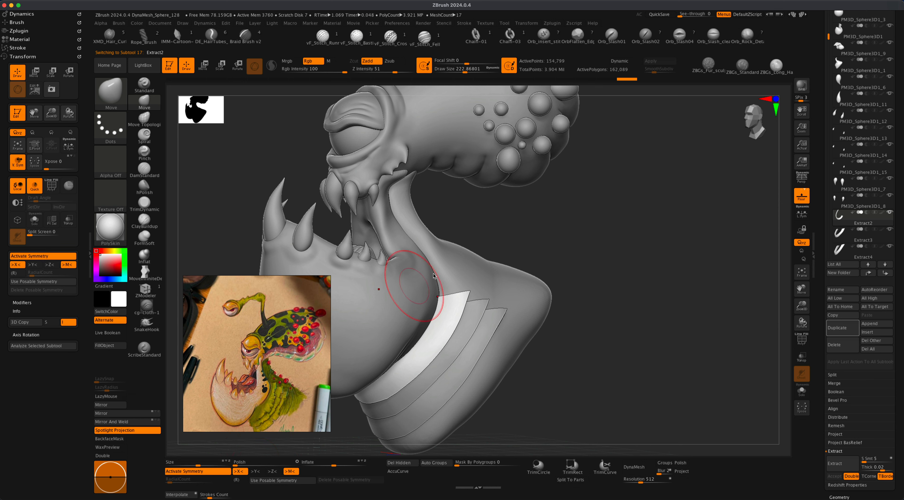
left_click_drag(557, 224, 565, 228, "alt")
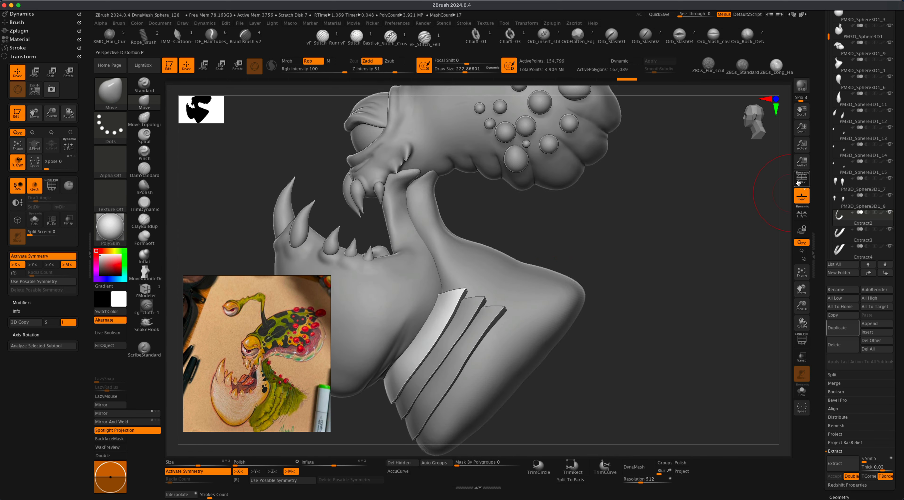
left_click_drag(662, 307, 659, 258)
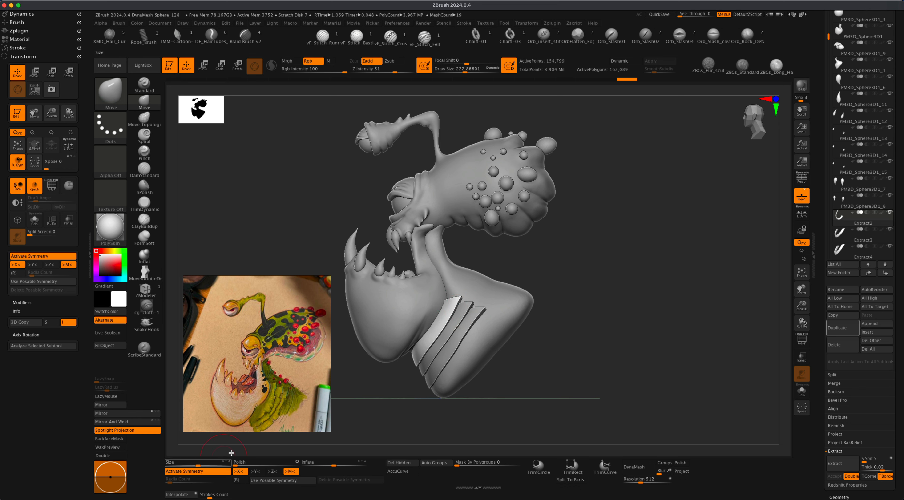
mouse_move(598, 257)
left_mouse_down()
mouse_move(605, 336)
mouse_move(609, 317)
mouse_move(605, 324)
mouse_move(593, 313)
left_mouse_up()
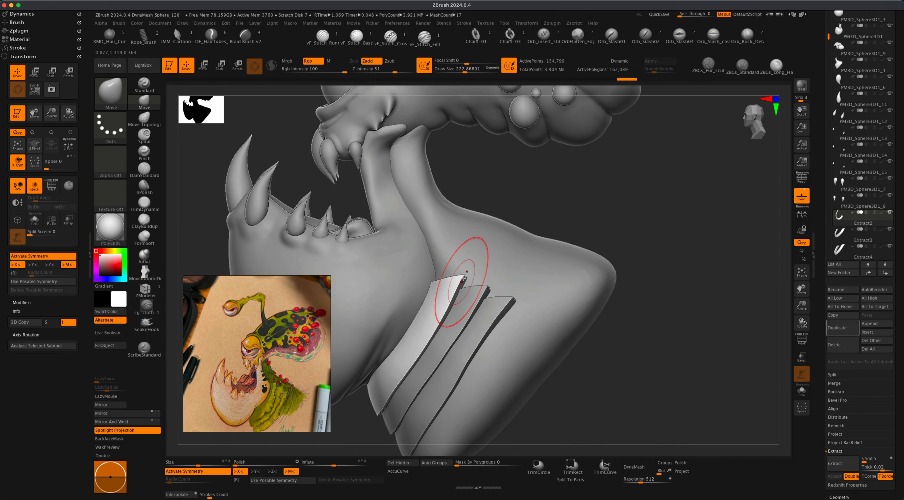
left_click_drag(602, 211, 568, 229)
right_click_drag(521, 242, 641, 203)
right_click_drag(575, 210, 579, 210)
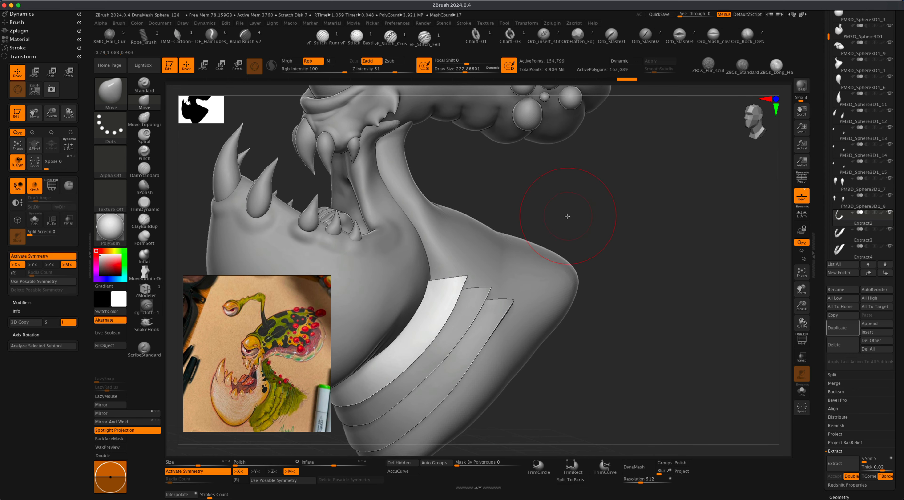
key("shift+super")
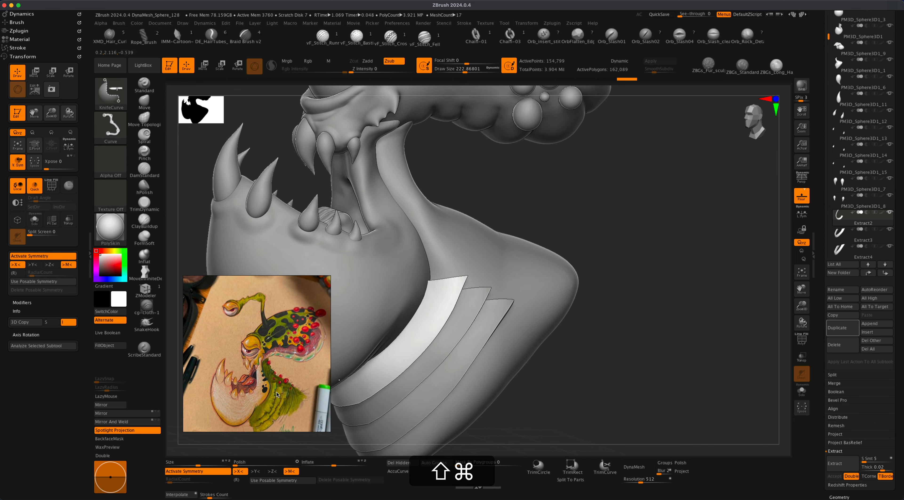
left_click_drag(642, 290, 450, 294, "shift+super")
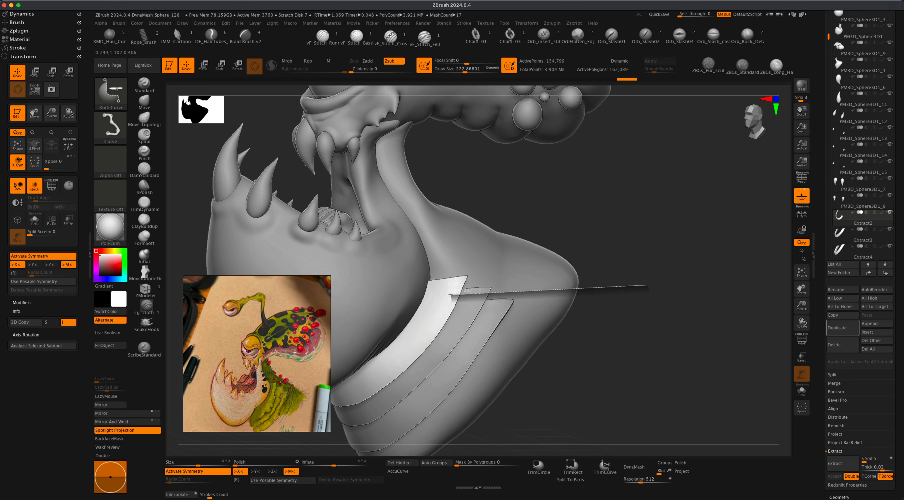
key("alt")
key("alt")
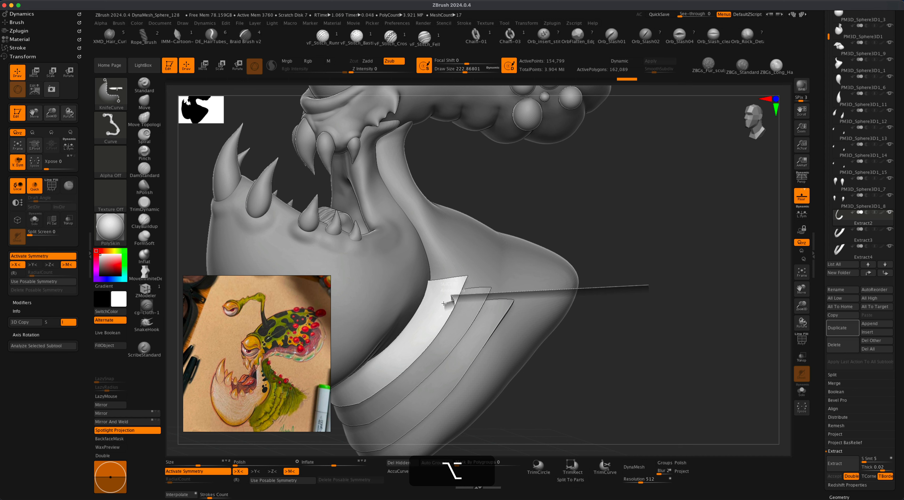
key("alt")
Continue cutting irregular pointed notches down the first band's rear edge toward the underside with KnifeCurve.
left_click_drag(501, 351, 554, 372)
left_click_drag(592, 403, 419, 354, "ctrl+shift")
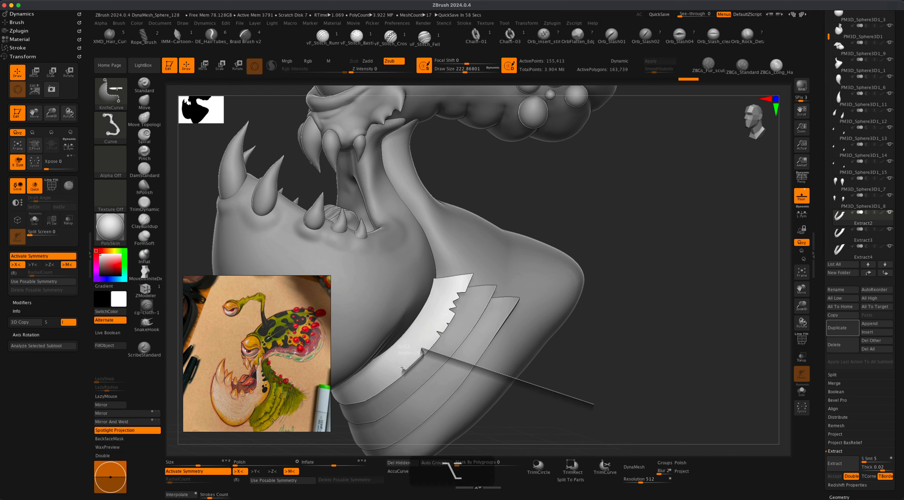
left_click_drag(516, 377, 573, 378)
Cut a matching row of jagged notches along the second band's rear edge with KnifeCurve, from its upper end to the underside.
left_click_drag(662, 320, 491, 294, "ctrl+shift")
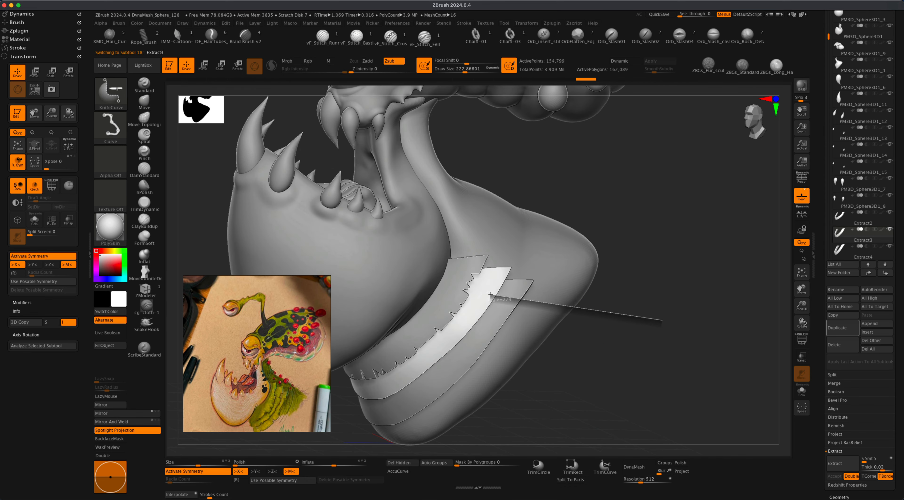
left_click_drag(616, 390, 521, 343, "ctrl+shift")
left_click_drag(565, 415, 434, 428, "ctrl+shift")
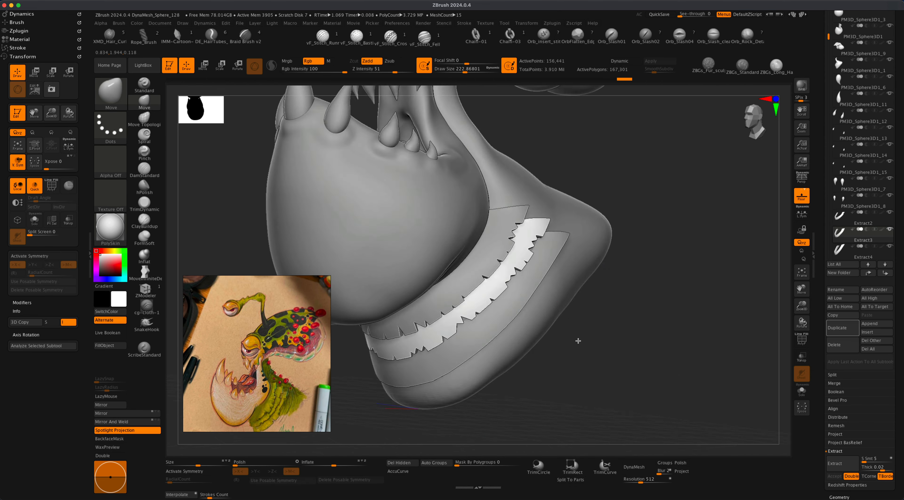
left_click(508, 281, "alt")
mouse_move(576, 342)
left_mouse_down()
mouse_move(649, 253)
mouse_move(514, 339)
left_mouse_up()
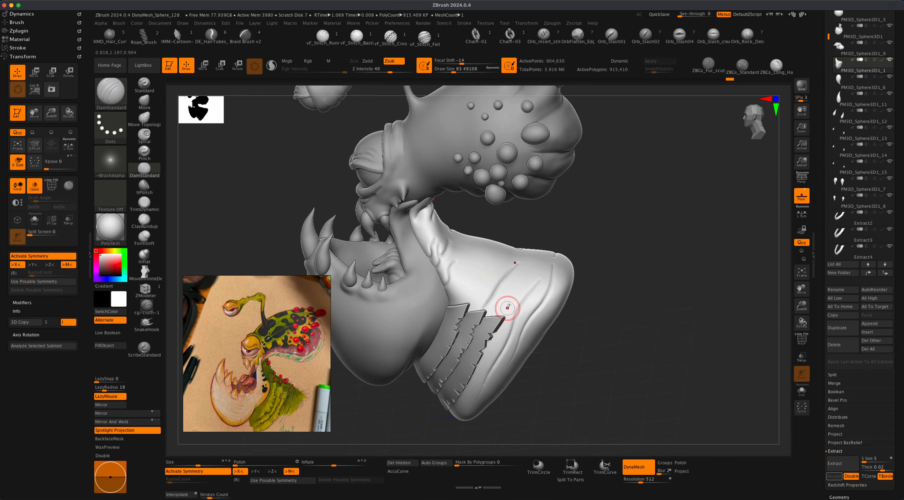
Smooth the body surface just behind the upper end of the third band.
left_click_drag(509, 307, 480, 264, "shift")
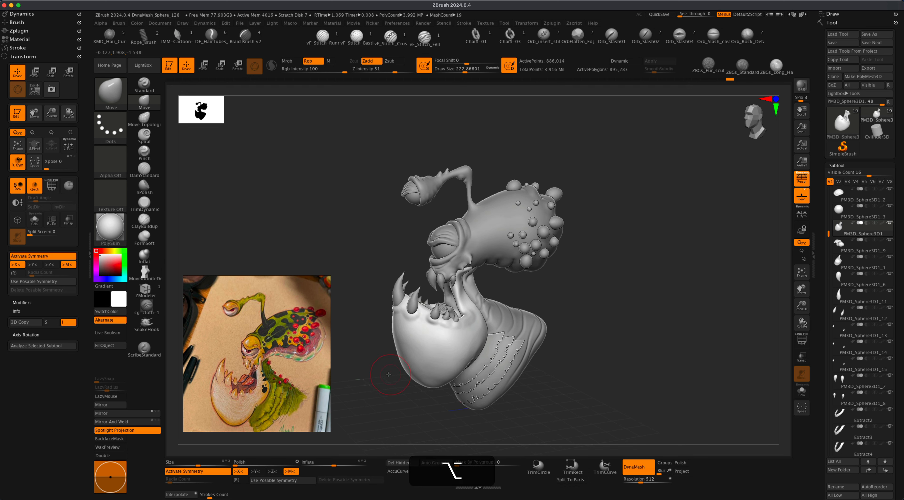
Examine the whole creature from front, three-quarter and side views, comparing its eyes, fangs, jaw and layered bands with the reference drawing.
left_click_drag(381, 373, 378, 381, "alt")
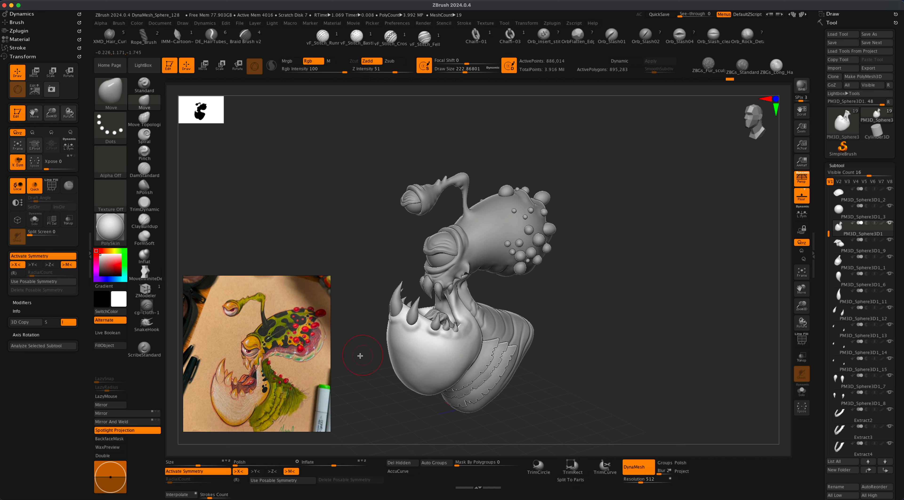
mouse_move(363, 353)
left_mouse_down()
mouse_move(346, 333)
mouse_move(352, 328)
left_mouse_up()
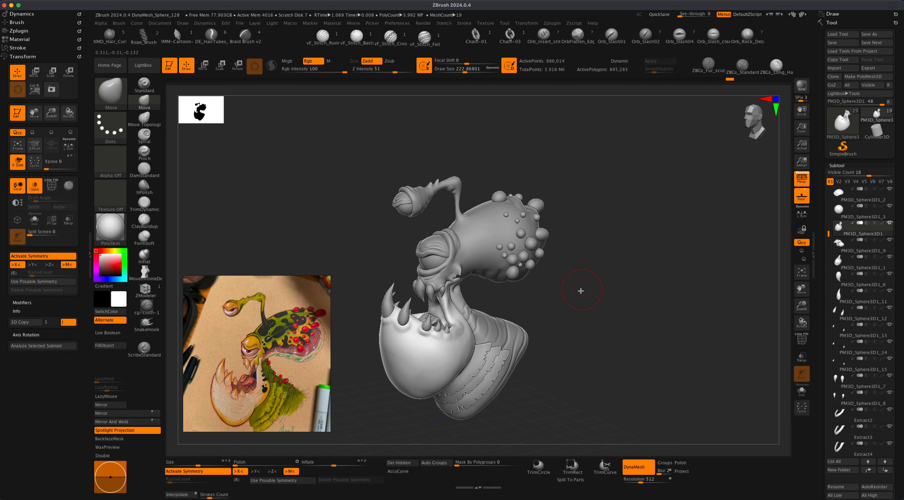
left_click_drag(579, 291, 574, 296, "alt")
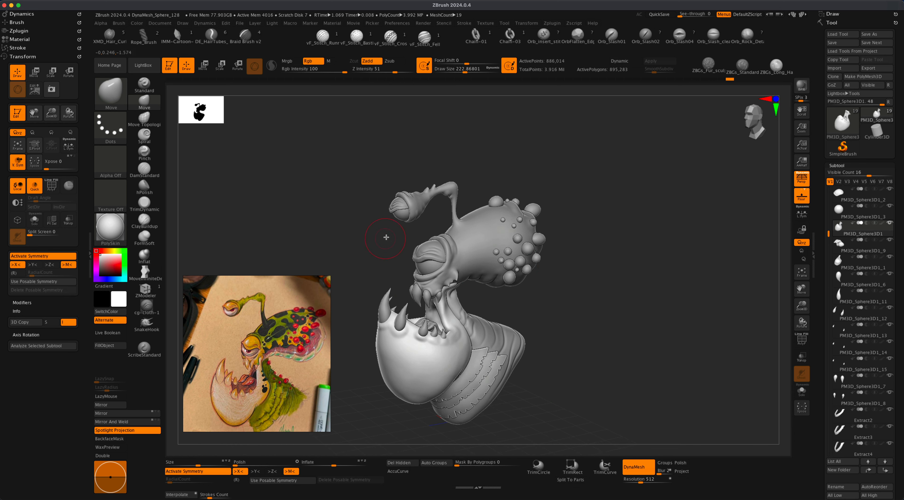
left_click_drag(371, 272, 371, 272)
left_click_drag(335, 244, 344, 236)
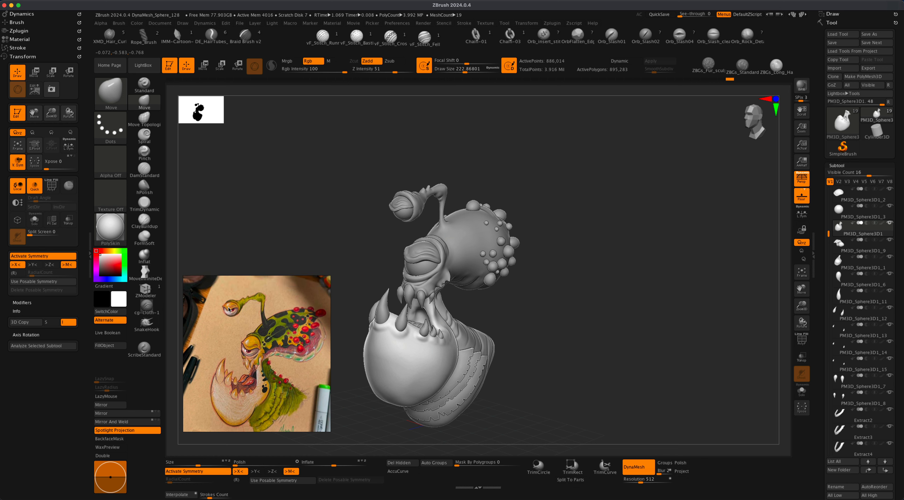
left_click_drag(353, 244, 389, 212)
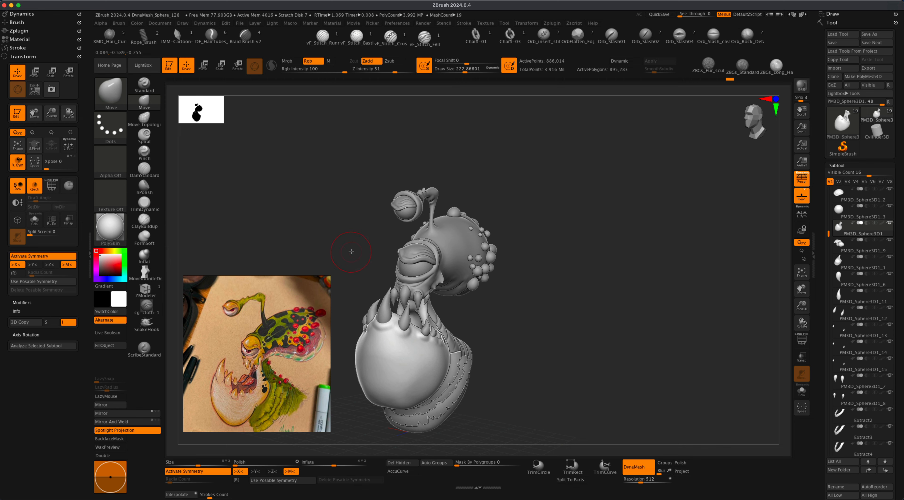
mouse_move(351, 252)
left_mouse_down("alt")
mouse_move(353, 238)
mouse_move(371, 246)
mouse_move(365, 253)
mouse_move(419, 242)
left_mouse_up("alt")
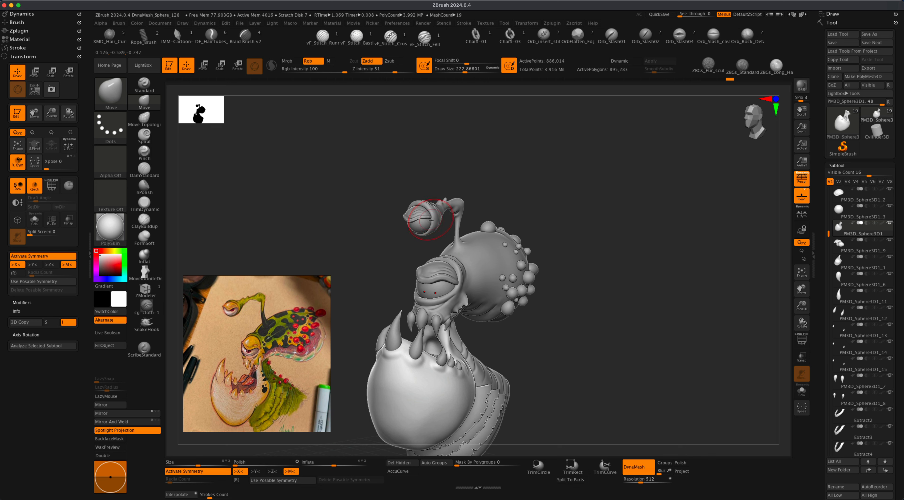
left_click_drag(414, 250, 402, 270)
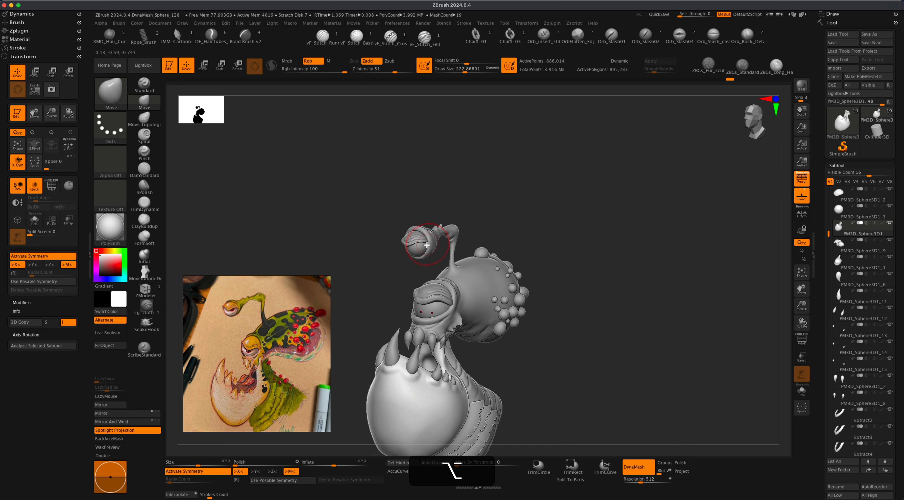
right_click_drag(427, 245, 421, 211, "alt")
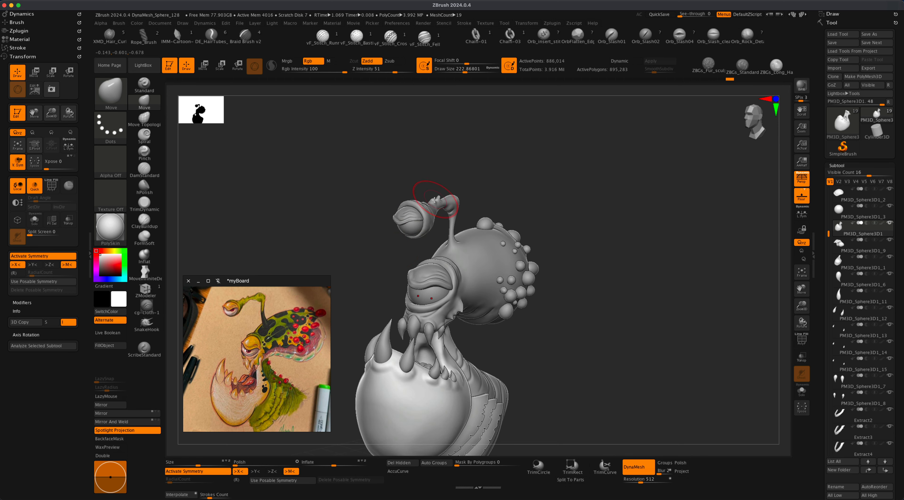
left_click_drag(355, 278, 326, 287)
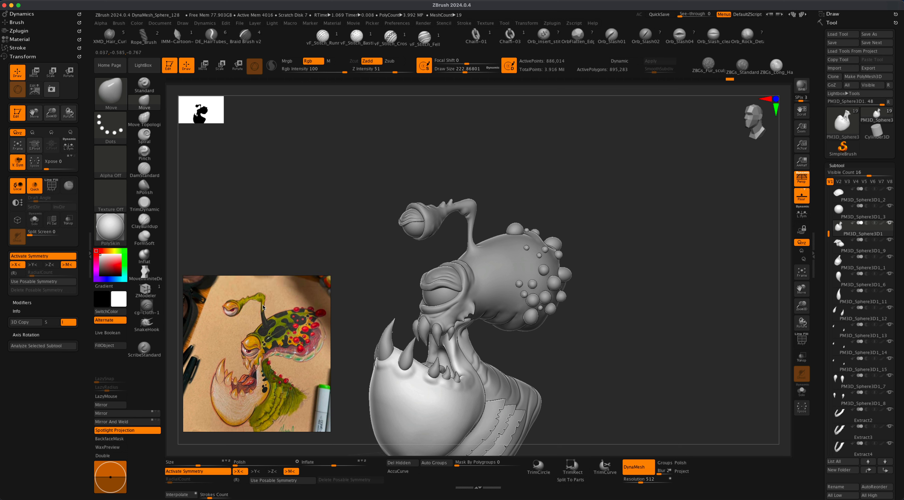
left_click_drag(403, 271, 378, 284, "alt")
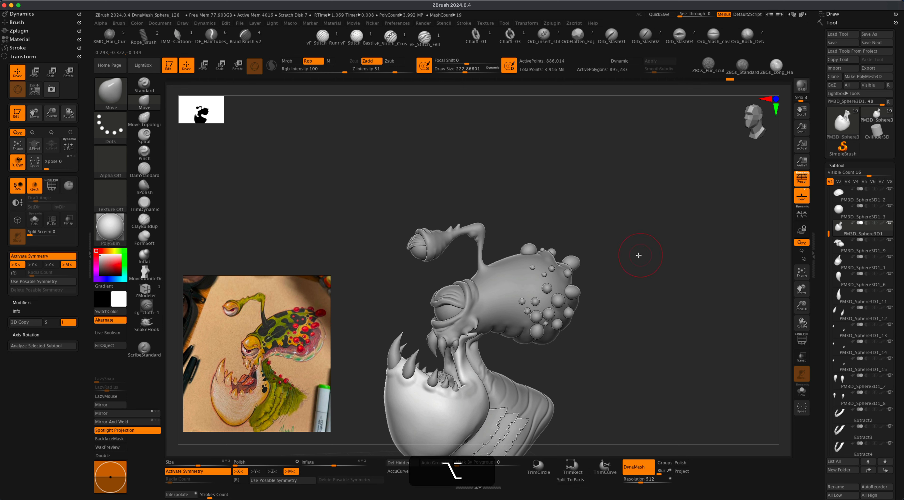
mouse_move(637, 255)
left_mouse_down("alt")
mouse_move(612, 239)
mouse_move(602, 244)
left_mouse_up("alt")
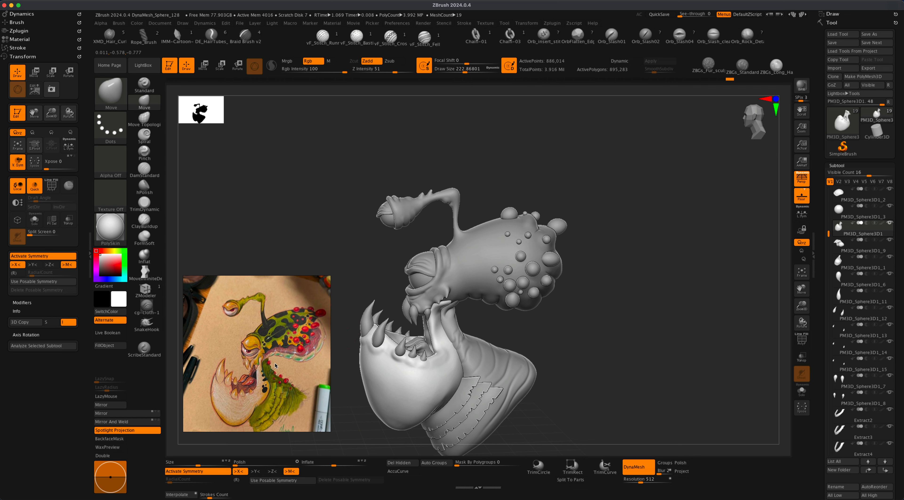
left_click_drag(578, 290, 577, 285)
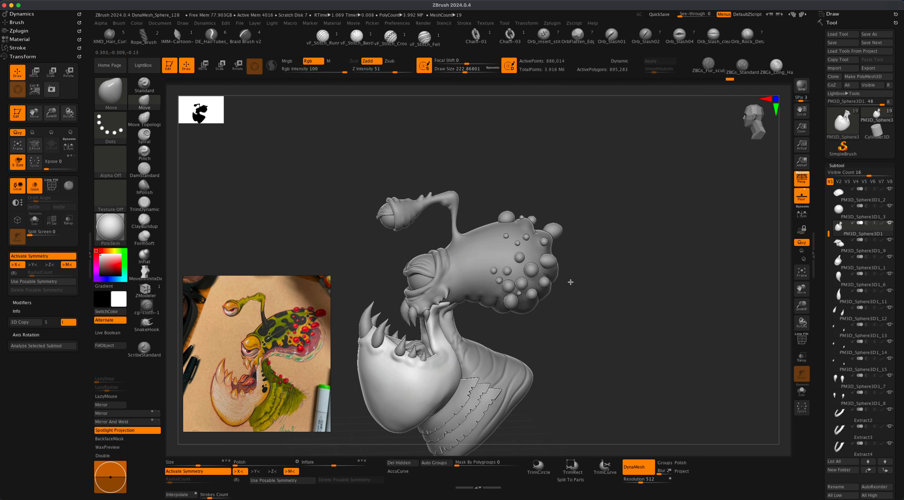
left_click_drag(518, 324, 511, 322)
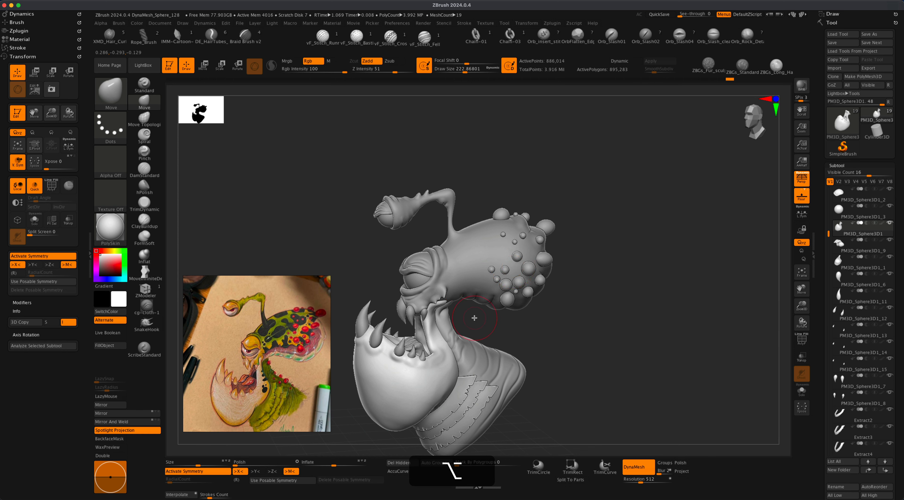
left_click_drag(474, 318, 491, 308, "alt")
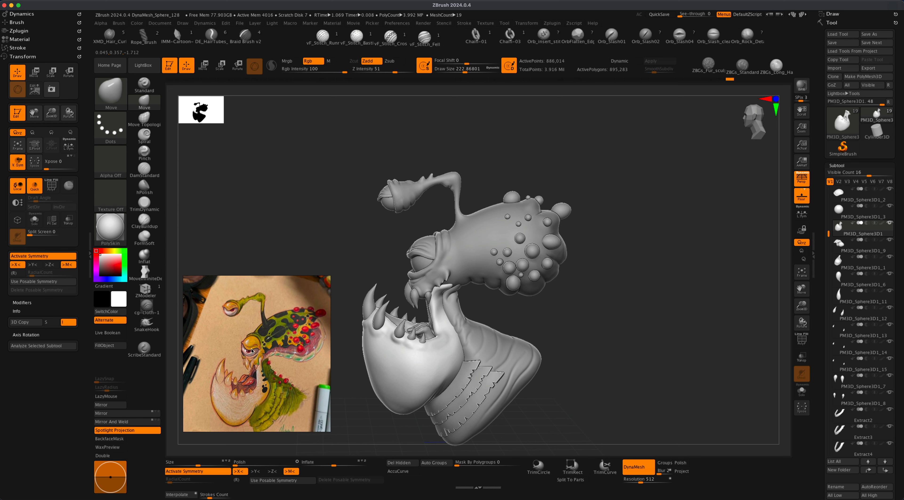
left_click_drag(376, 272, 397, 254)
left_click_drag(473, 296, 476, 300, "alt")
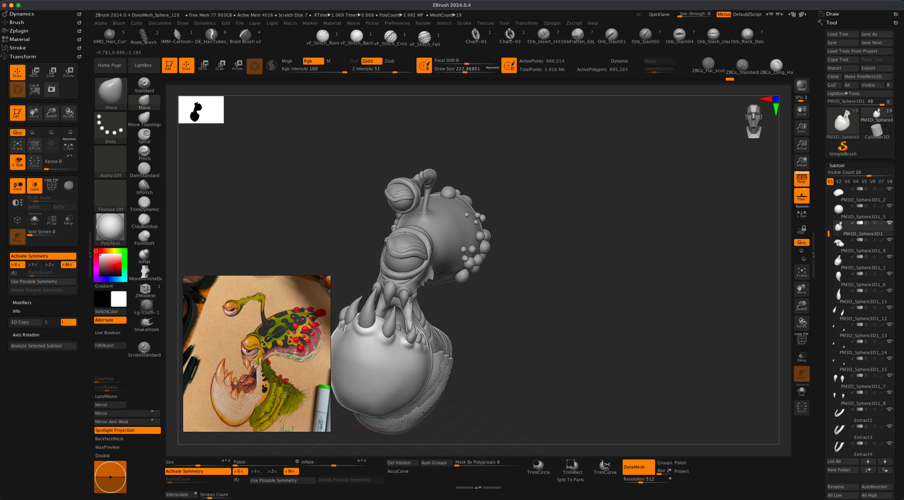
mouse_move(362, 267)
left_mouse_down("alt")
mouse_move(382, 254)
mouse_move(363, 255)
left_mouse_up("alt")
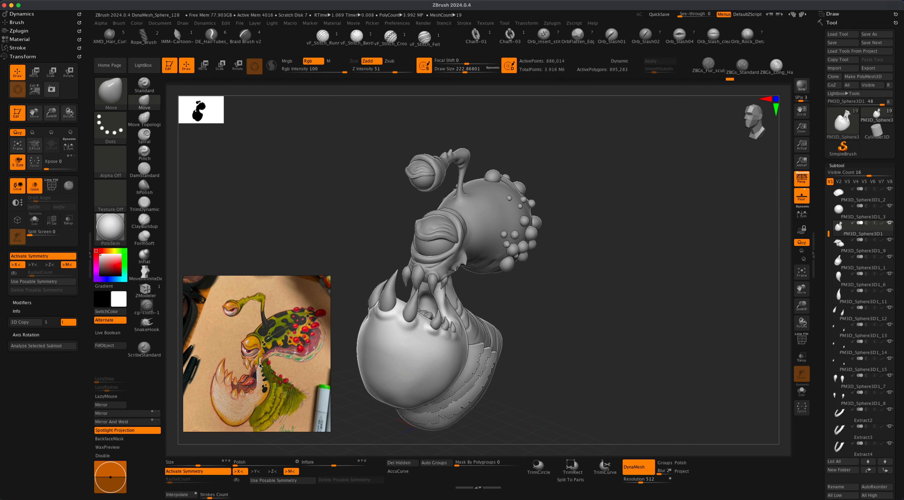
mouse_move(499, 286)
left_mouse_down("alt")
mouse_move(512, 300)
mouse_move(514, 291)
left_mouse_up("alt")
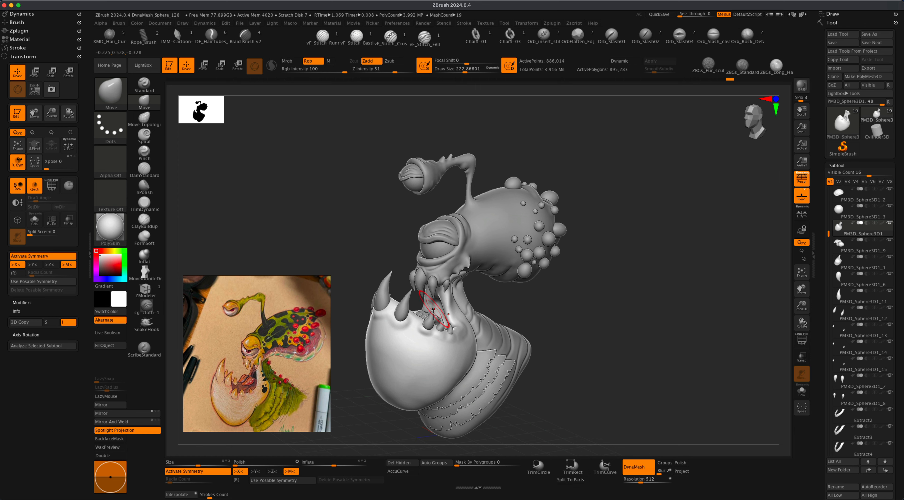
mouse_move(358, 383)
left_mouse_down("alt")
mouse_move(356, 359)
mouse_move(369, 370)
mouse_move(372, 362)
left_mouse_up("alt")
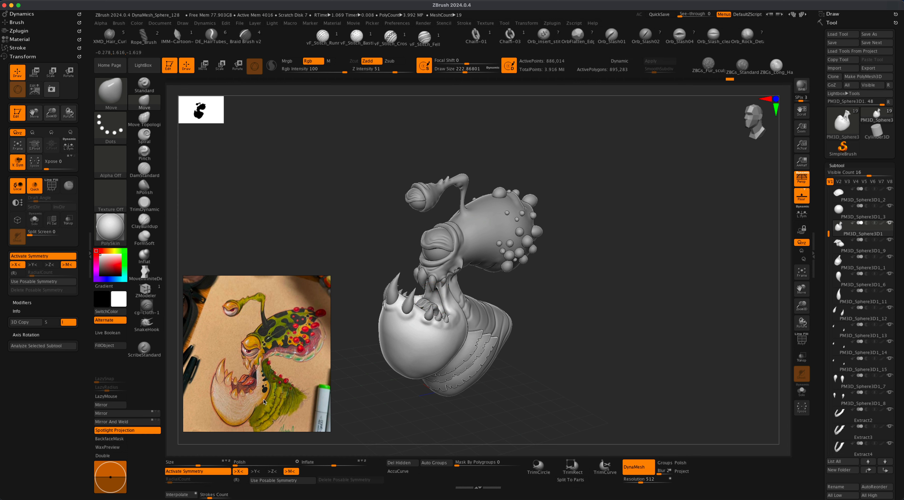
left_click_drag(358, 385, 360, 349)
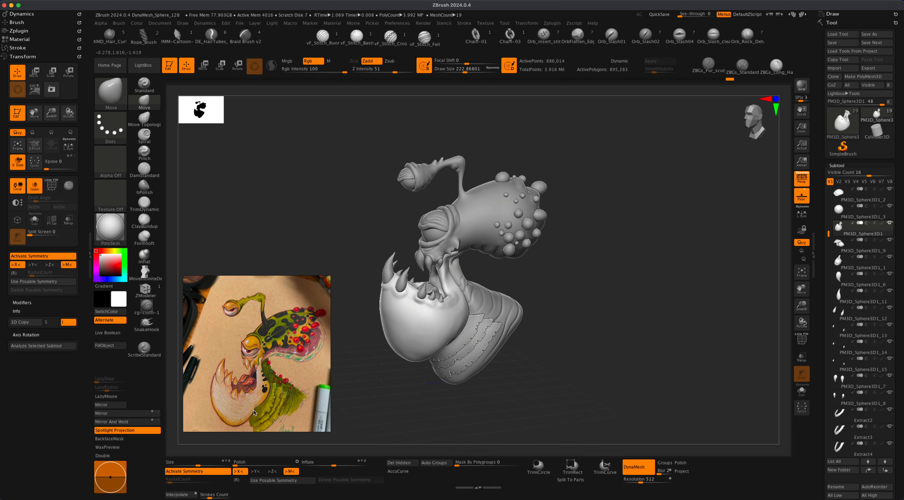
mouse_move(367, 375)
left_mouse_down()
mouse_move(355, 374)
mouse_move(400, 391)
mouse_move(431, 362)
left_mouse_up()
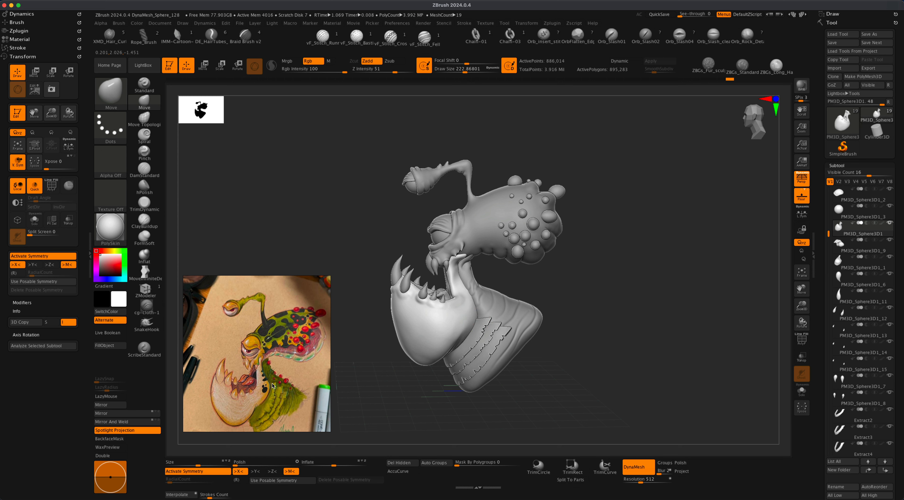
mouse_move(543, 281)
left_mouse_down("alt")
mouse_move(542, 299)
mouse_move(540, 279)
mouse_move(529, 274)
left_mouse_up("alt")
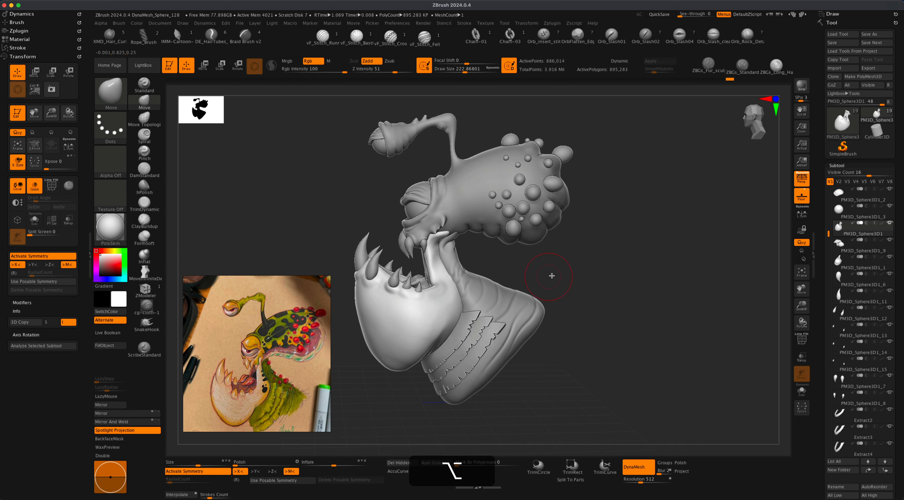
Select the first band behind the jaw and inspect how the layered jagged bands sit against the body.
left_click(467, 324, "alt")
left_click_drag(448, 337, 415, 382)
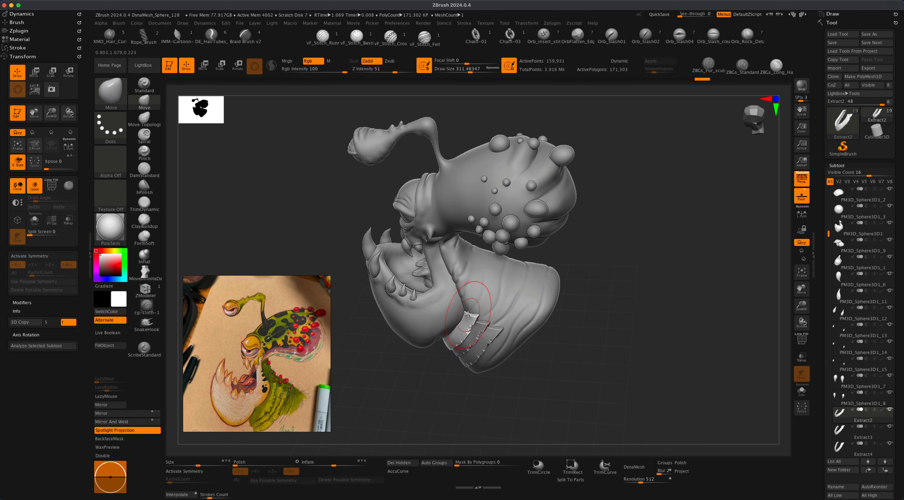
left_click_drag(418, 391, 434, 350)
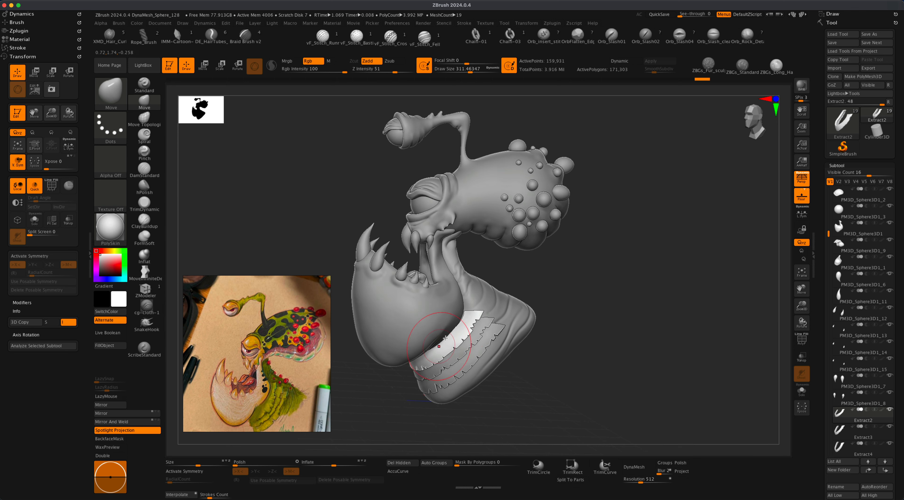
mouse_move(578, 268)
left_mouse_down()
mouse_move(585, 280)
mouse_move(568, 326)
mouse_move(464, 317)
left_mouse_up()
left_click_drag(592, 303, 504, 305)
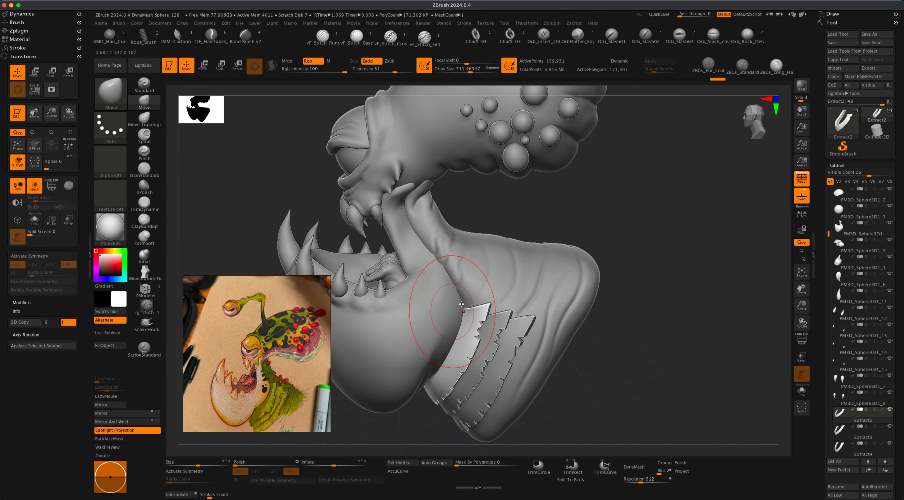
left_click_drag(581, 226, 572, 208)
mouse_move(599, 239)
left_mouse_down("shift")
mouse_move(613, 236)
mouse_move(605, 278)
mouse_move(615, 286)
mouse_move(589, 287)
mouse_move(583, 309)
mouse_move(585, 265)
left_mouse_up("shift")
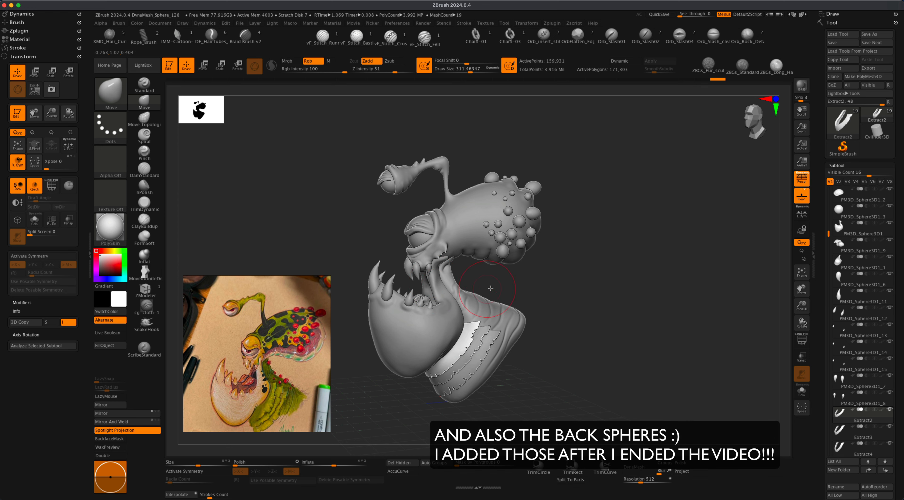
Compare the creature's three-quarter view with the reference drawing and render a BPR preview with shadows.
mouse_move(523, 289)
left_mouse_down()
mouse_move(487, 289)
mouse_move(550, 283)
mouse_move(526, 287)
mouse_move(560, 295)
mouse_move(535, 292)
left_mouse_up()
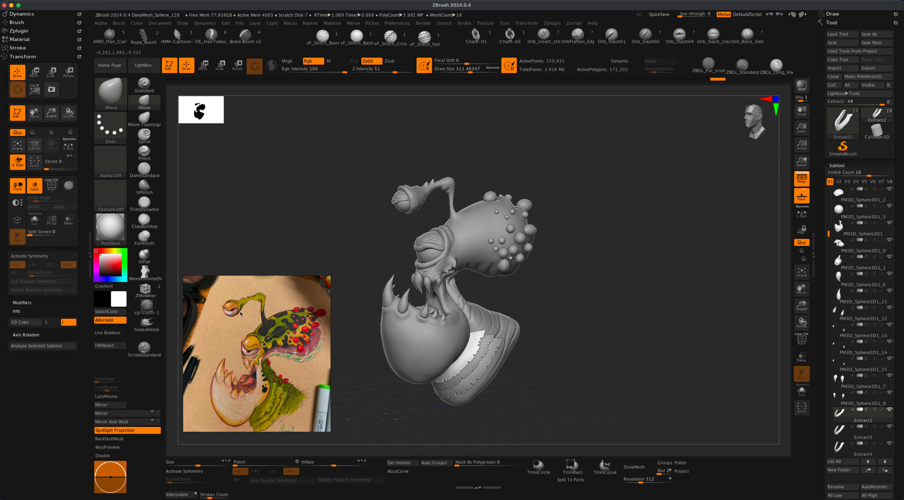
left_click_drag(371, 408, 359, 398, "alt")
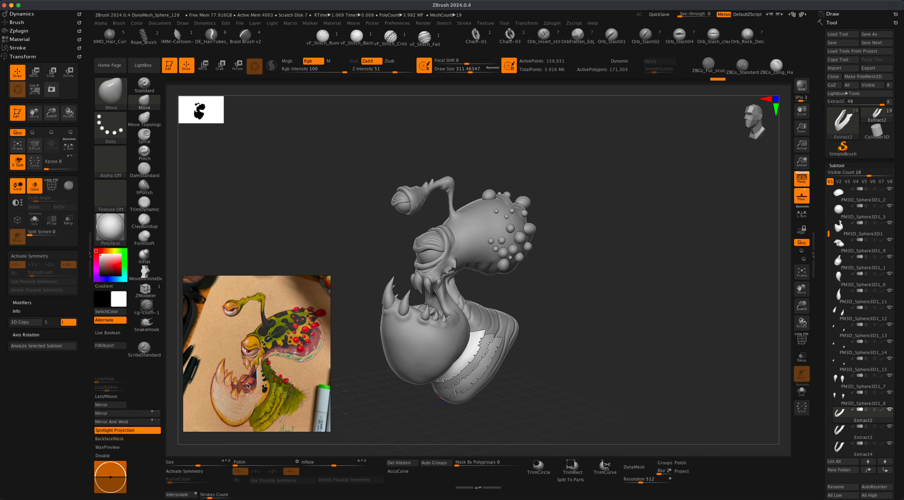
left_click_drag(371, 349, 366, 350, "alt")
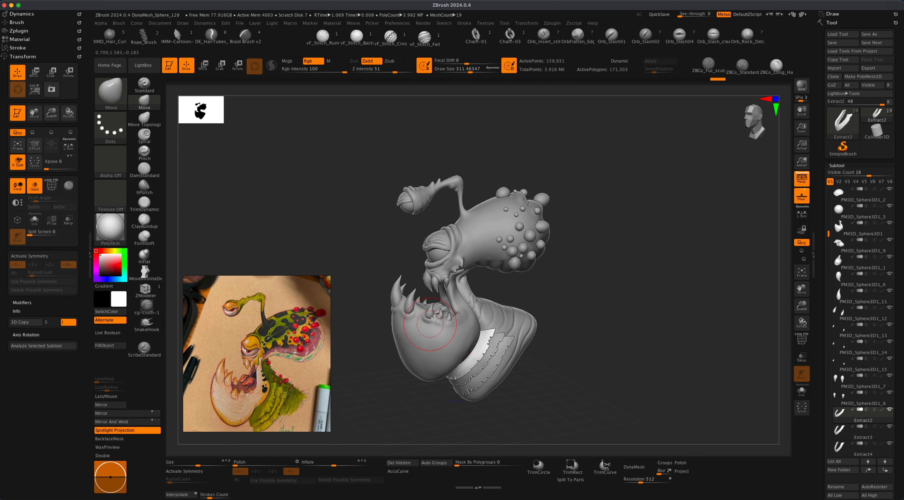
left_click_drag(569, 288, 573, 290)
left_click(803, 83)
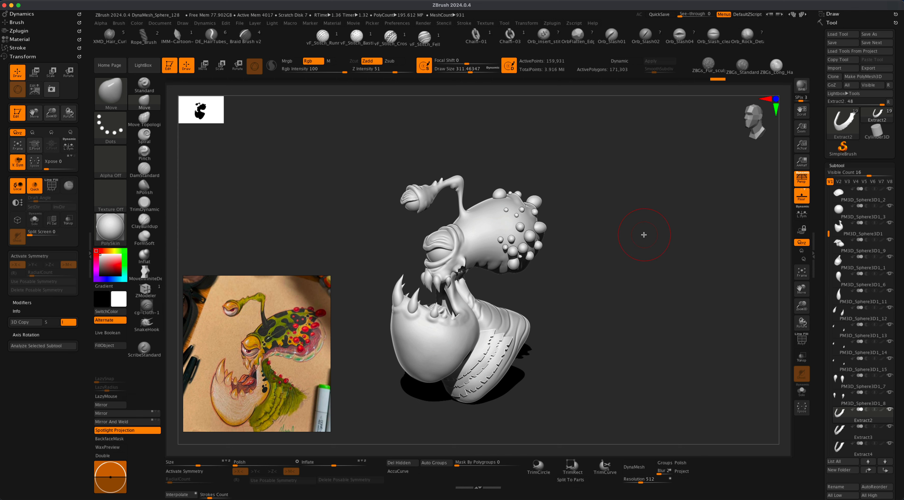
mouse_move(625, 263)
left_mouse_down("alt")
mouse_move(625, 286)
mouse_move(613, 293)
left_mouse_up("alt")
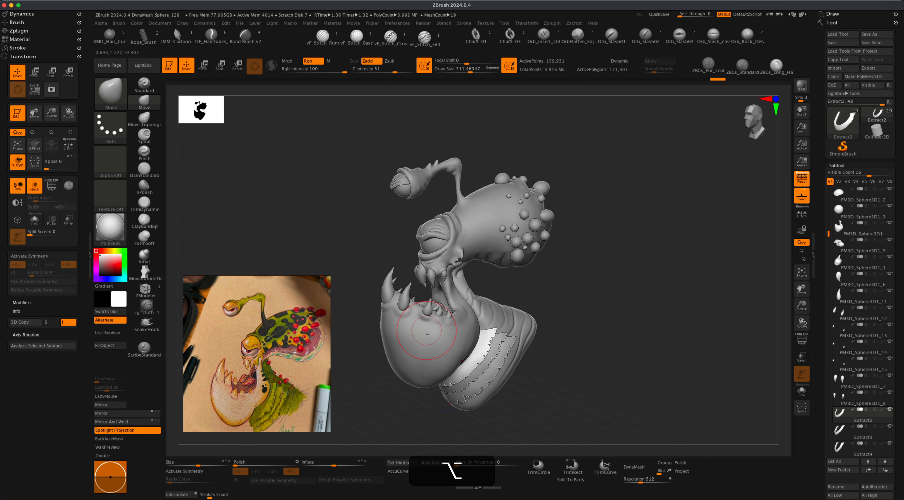
Turn off DynaMesh on the jaw and body subtool, and select the large front fangs of the lower jaw.
left_click(421, 320, "alt")
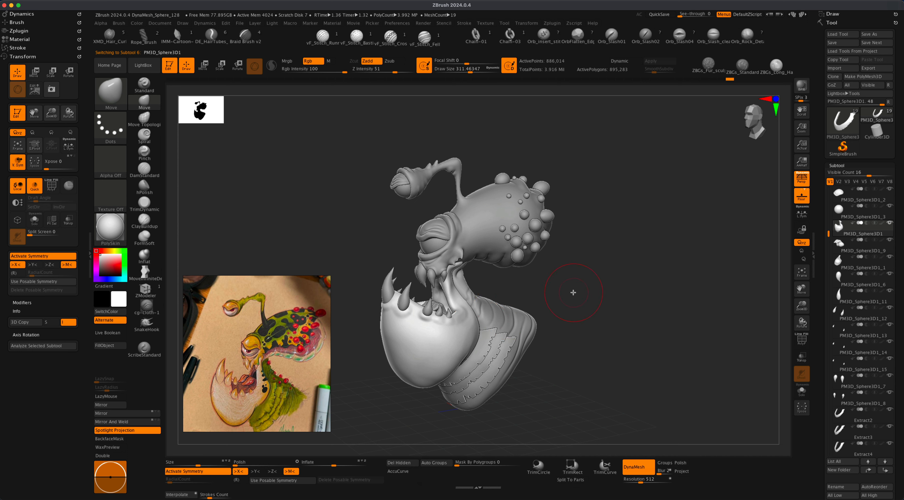
left_click(638, 467)
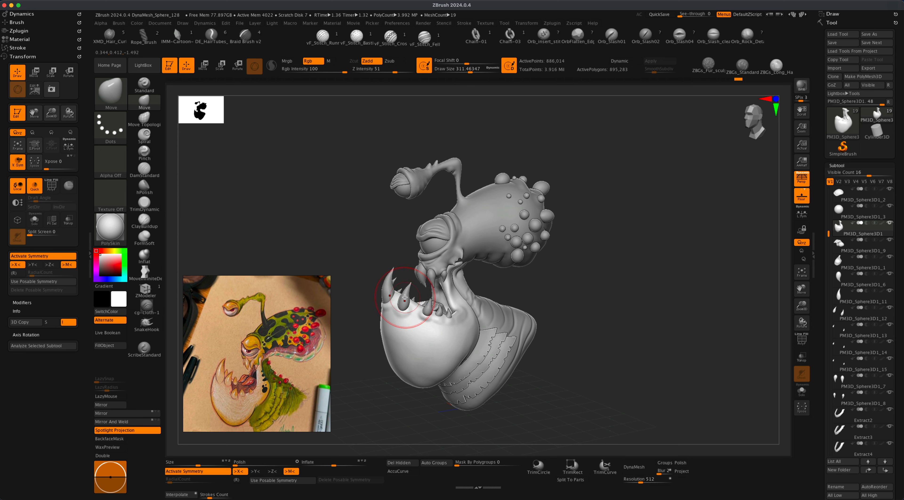
key("alt")
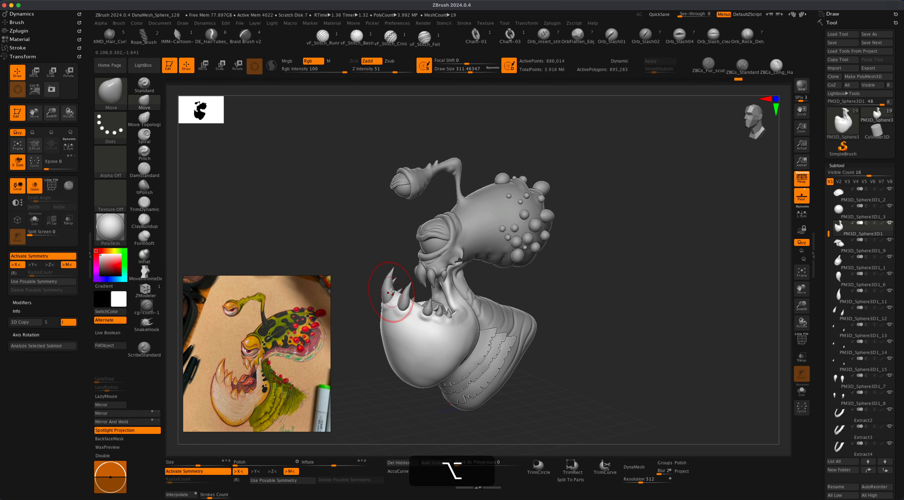
left_click(393, 291, "alt")
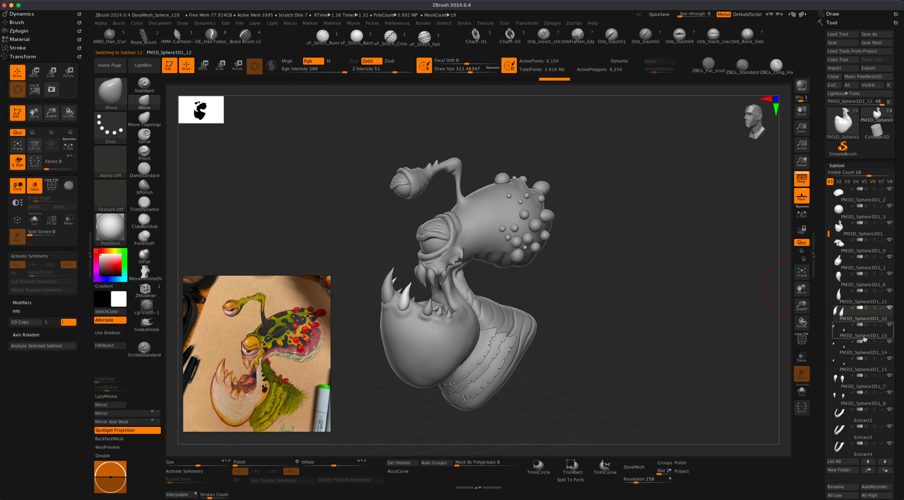
Merge the small rear tooth subtool PM3D_Sphere3D1_14 down into PM3D_Sphere3D1_15.
scroll(862, 337, "down", 5)
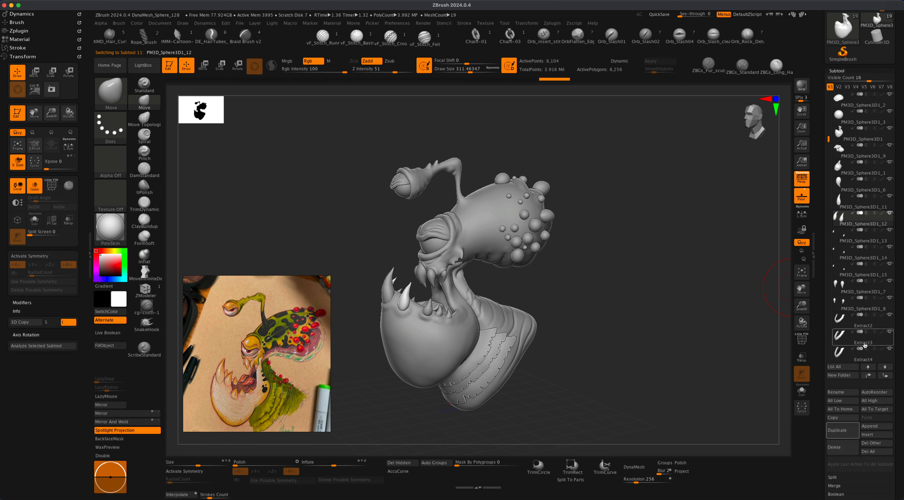
left_click(834, 486)
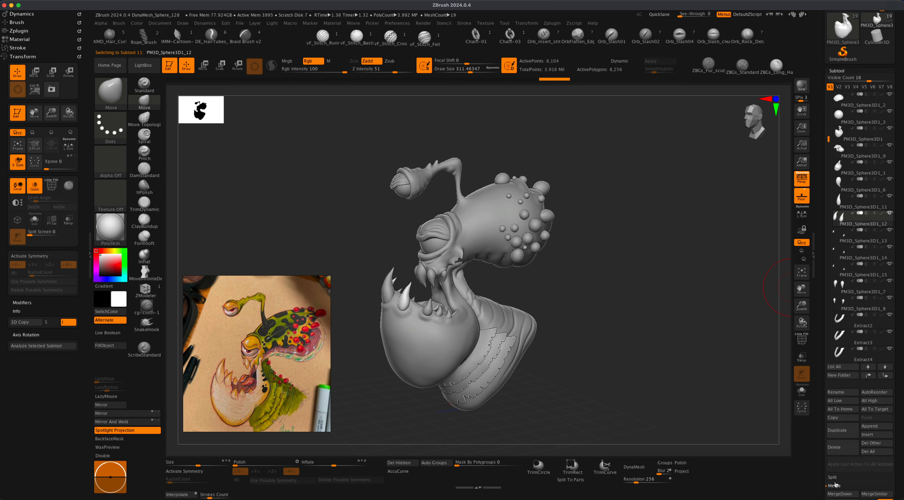
scroll(891, 435, "down", 5)
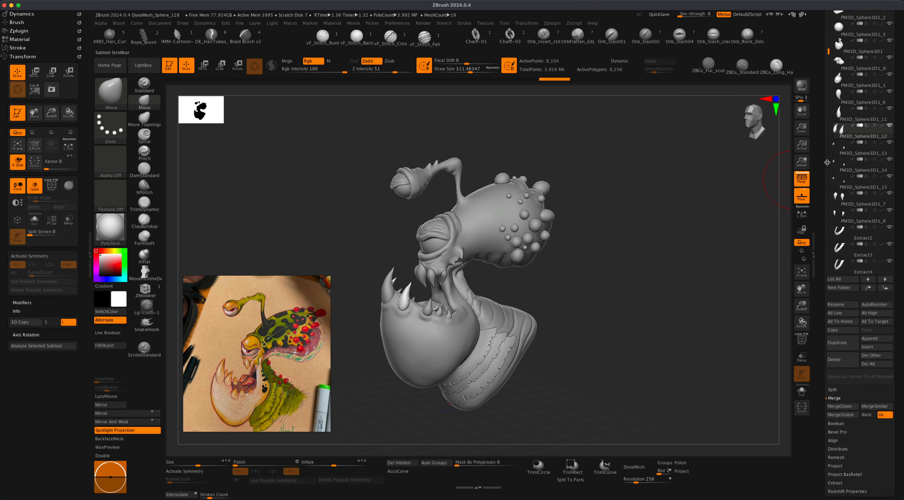
left_click(839, 214)
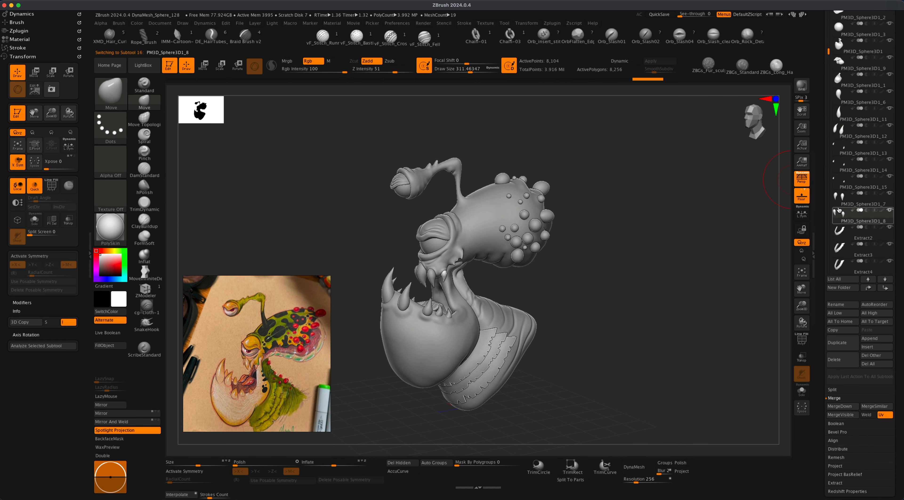
left_click(839, 180)
mouse_move(839, 180)
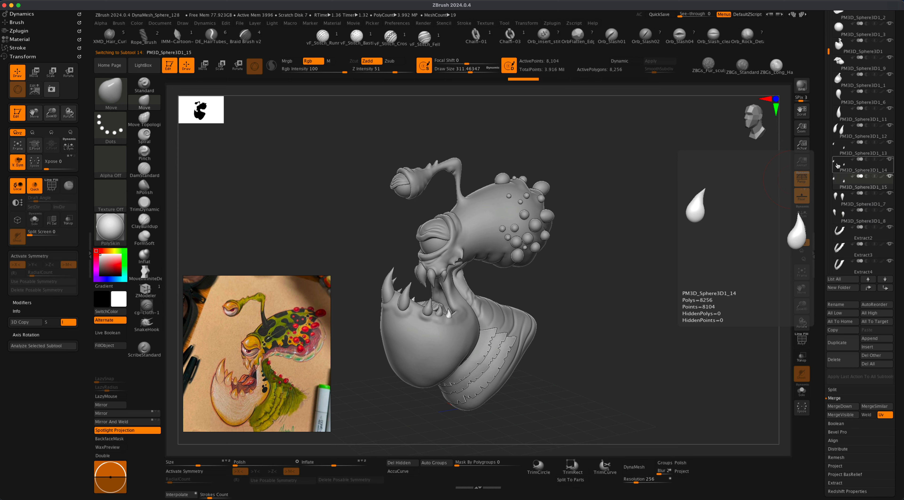
left_click(836, 166)
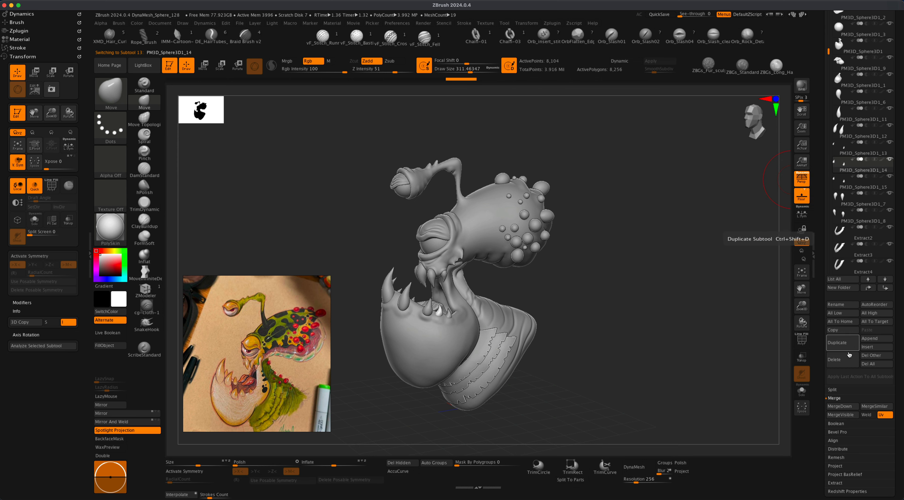
left_click(842, 406)
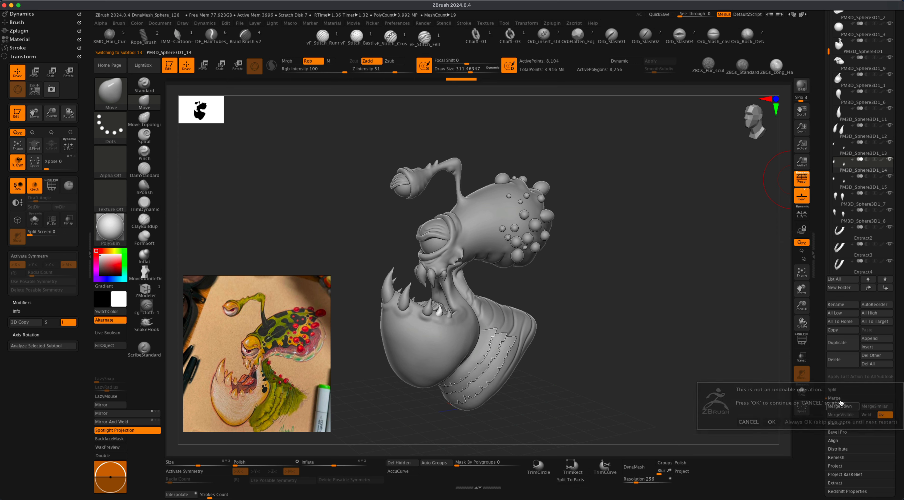
left_click(771, 421)
Merge the remaining lower-jaw teeth down one after another, from PM3D_Sphere3D1_13 through PM3D_Sphere3D1_12 to the front fang PM3D_Sphere3D1_11.
left_click(841, 146)
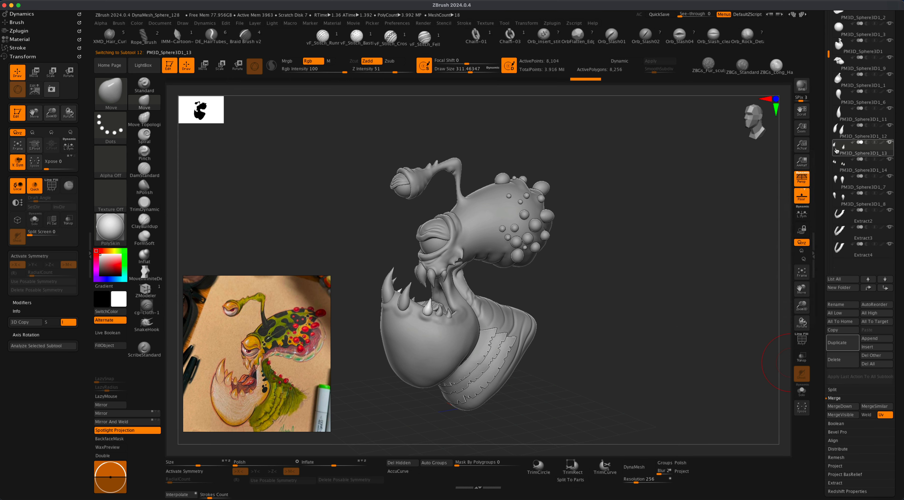
left_click(842, 407)
left_click(774, 423)
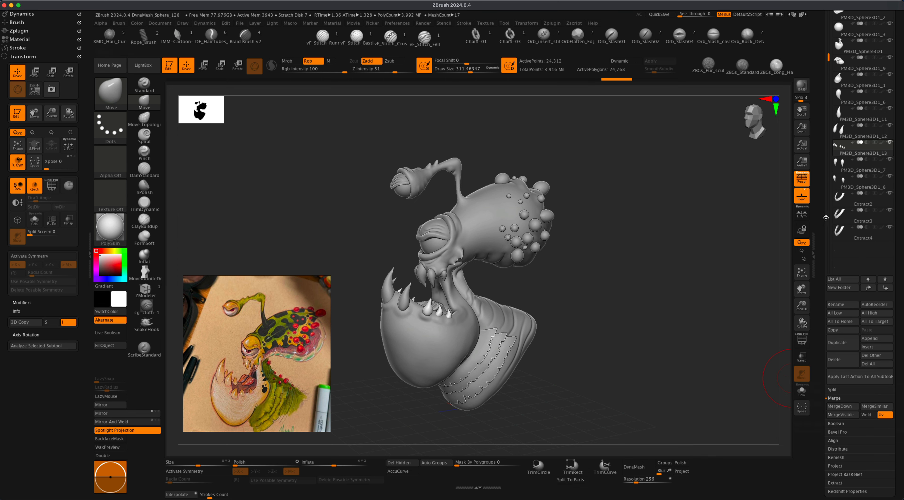
left_click(836, 136)
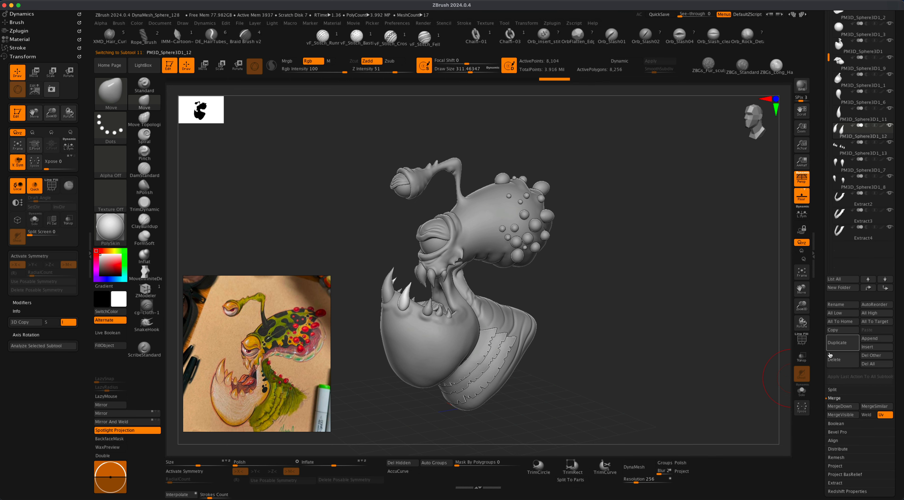
left_click(841, 406)
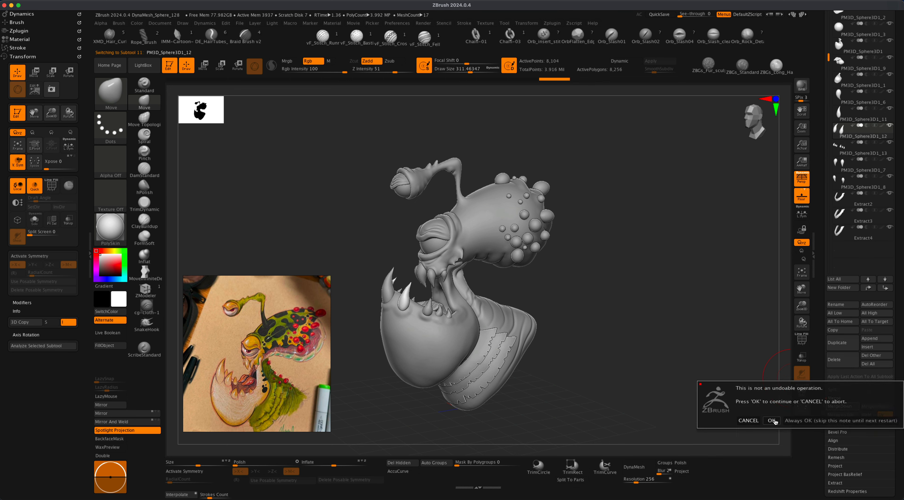
left_click(773, 421)
left_click(841, 116)
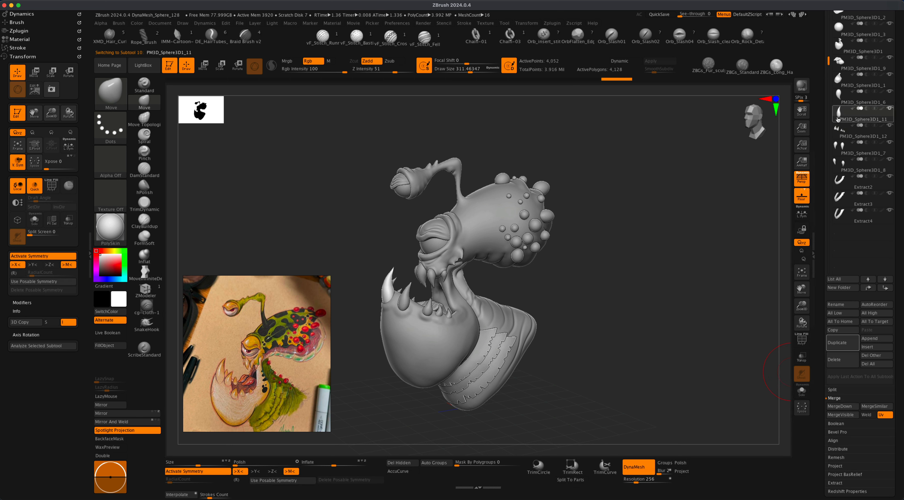
left_click(840, 406)
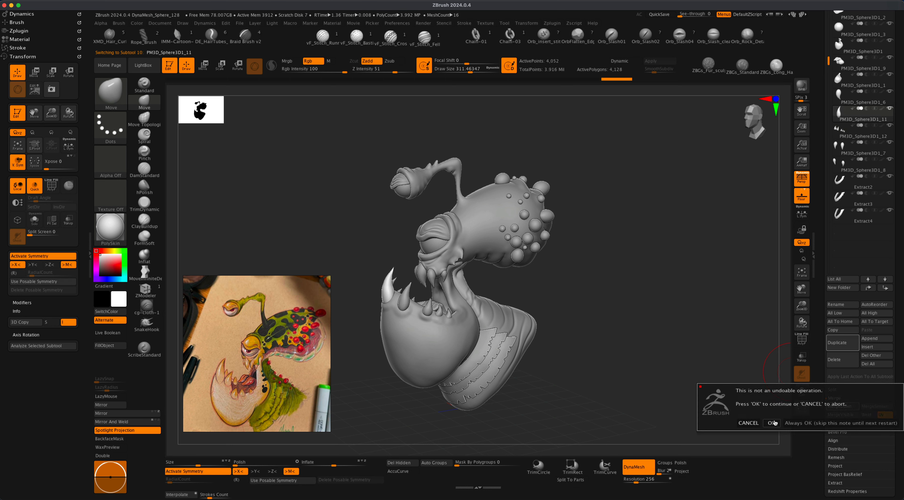
left_click(771, 423)
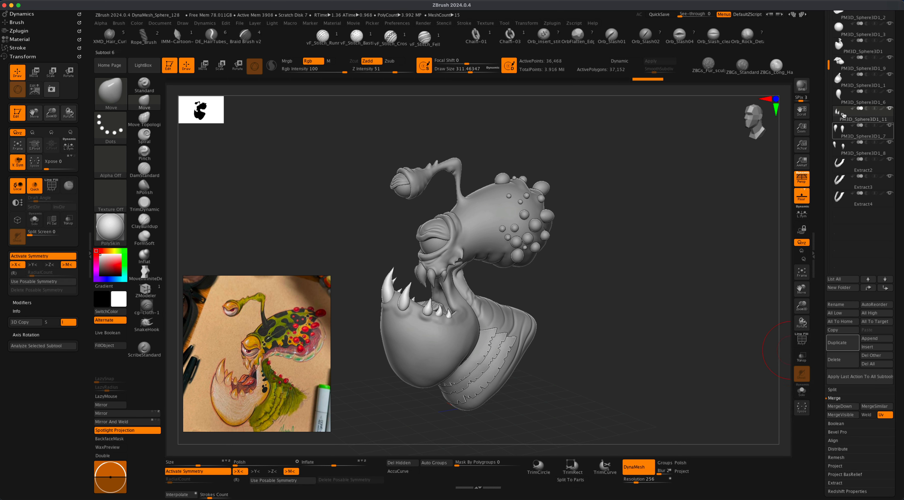
Merge the combined lower teeth with the jaw and body subtool, check their polygroups and turn off PolyFrame.
left_click(859, 117)
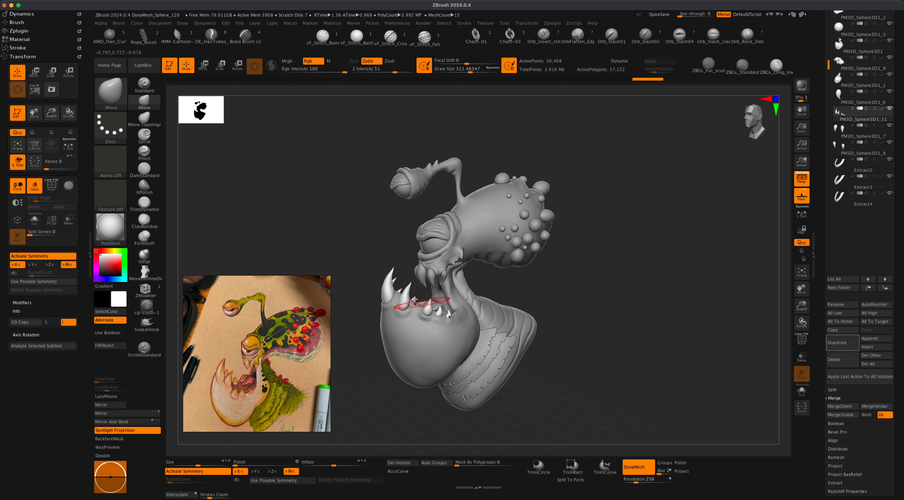
left_click_drag(897, 146, 901, 180)
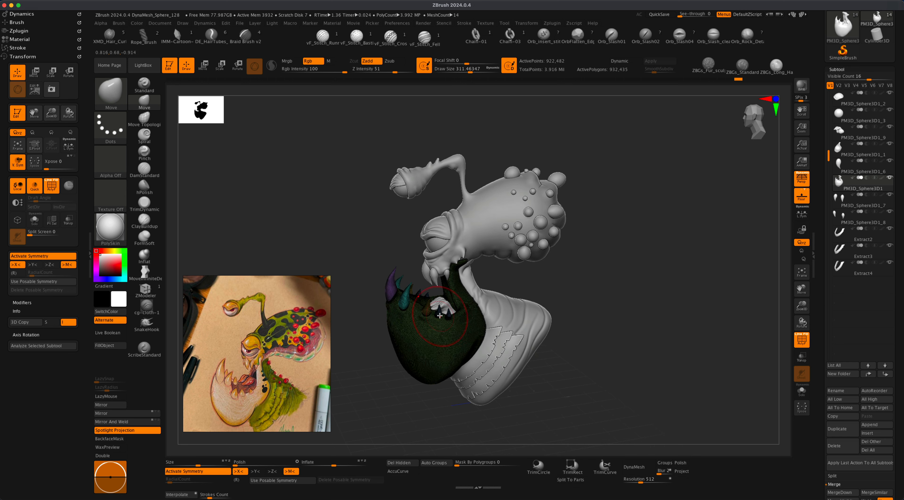
left_click_drag(655, 258, 651, 265)
key("shift+f")
left_click_drag(357, 391, 377, 389)
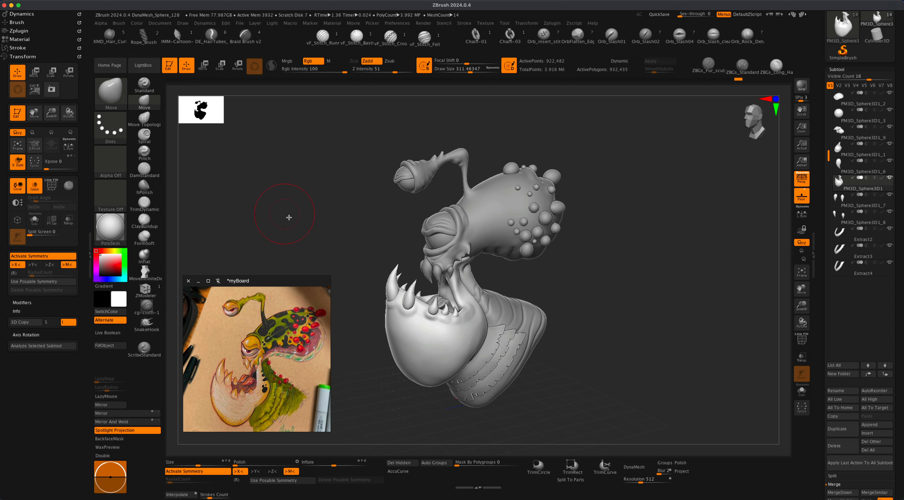
Reshape the lower jaw's rim together with its side teeth, using a large Move brush with a draw size around 365 to 386.
key("s")
left_click_drag(301, 226, 304, 228)
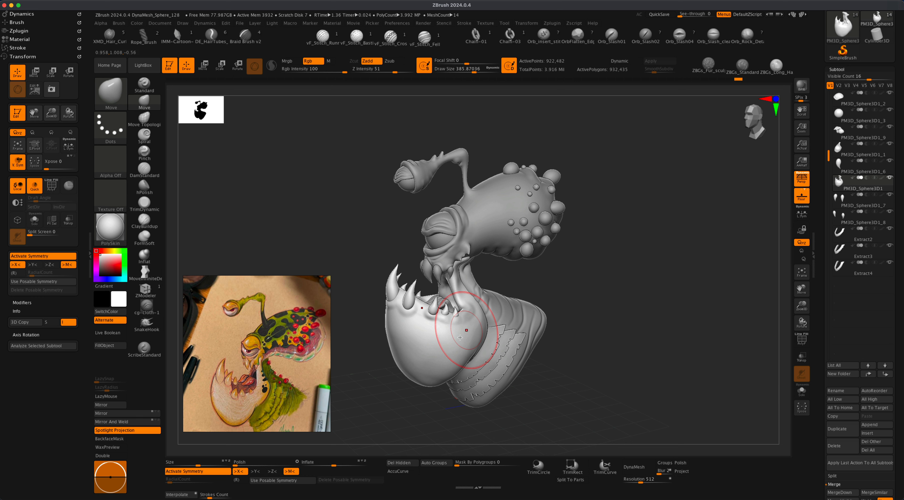
key("s")
mouse_move(434, 335)
left_mouse_down()
mouse_move(426, 316)
mouse_move(425, 331)
mouse_move(426, 323)
left_mouse_up()
key("s")
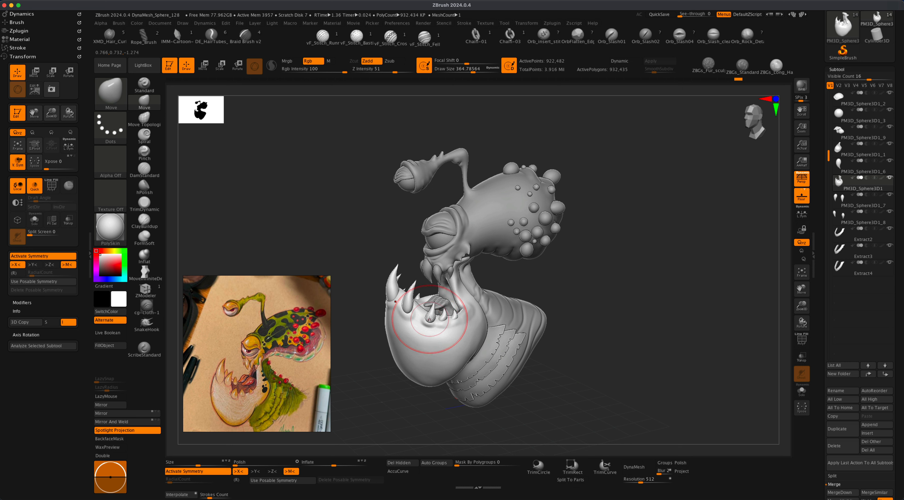
left_click_drag(430, 315, 428, 319)
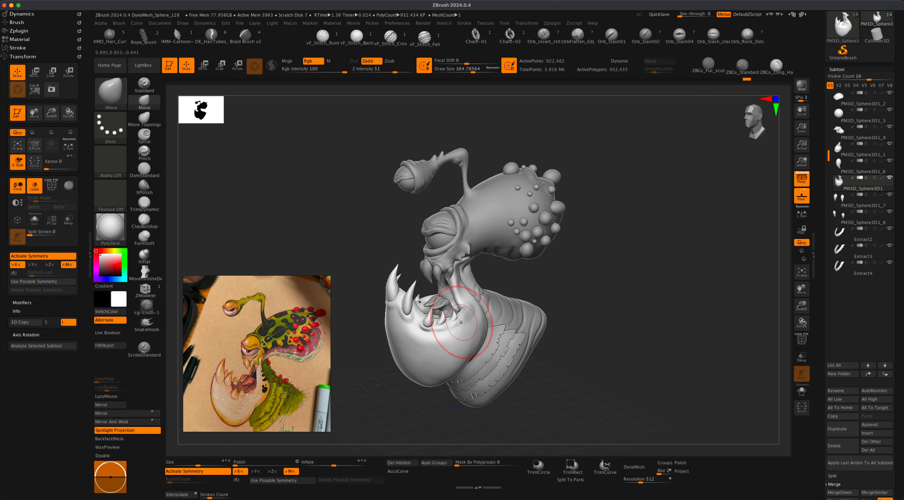
key("s")
mouse_move(452, 323)
left_mouse_down()
mouse_move(421, 309)
mouse_move(430, 320)
left_mouse_up()
Adjust the rear of the jaw opening, toggle X symmetry on the neighbouring part and reselect the jaw and body subtool.
mouse_move(531, 292)
left_mouse_down()
mouse_move(399, 341)
mouse_move(492, 323)
left_mouse_up()
left_click(476, 299, "alt")
key("x")
mouse_move(666, 318)
left_mouse_down()
mouse_move(684, 309)
mouse_move(668, 321)
mouse_move(631, 302)
mouse_move(621, 320)
mouse_move(605, 321)
mouse_move(619, 319)
left_mouse_up()
left_click(478, 317, "alt")
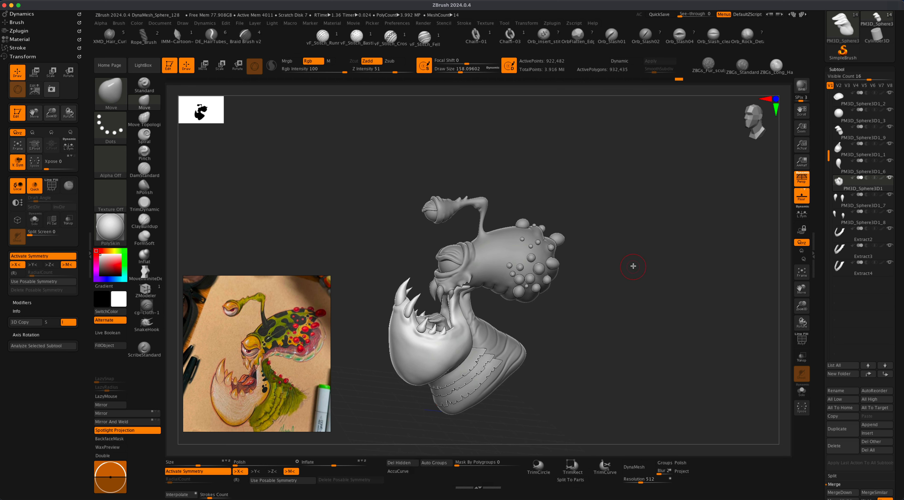